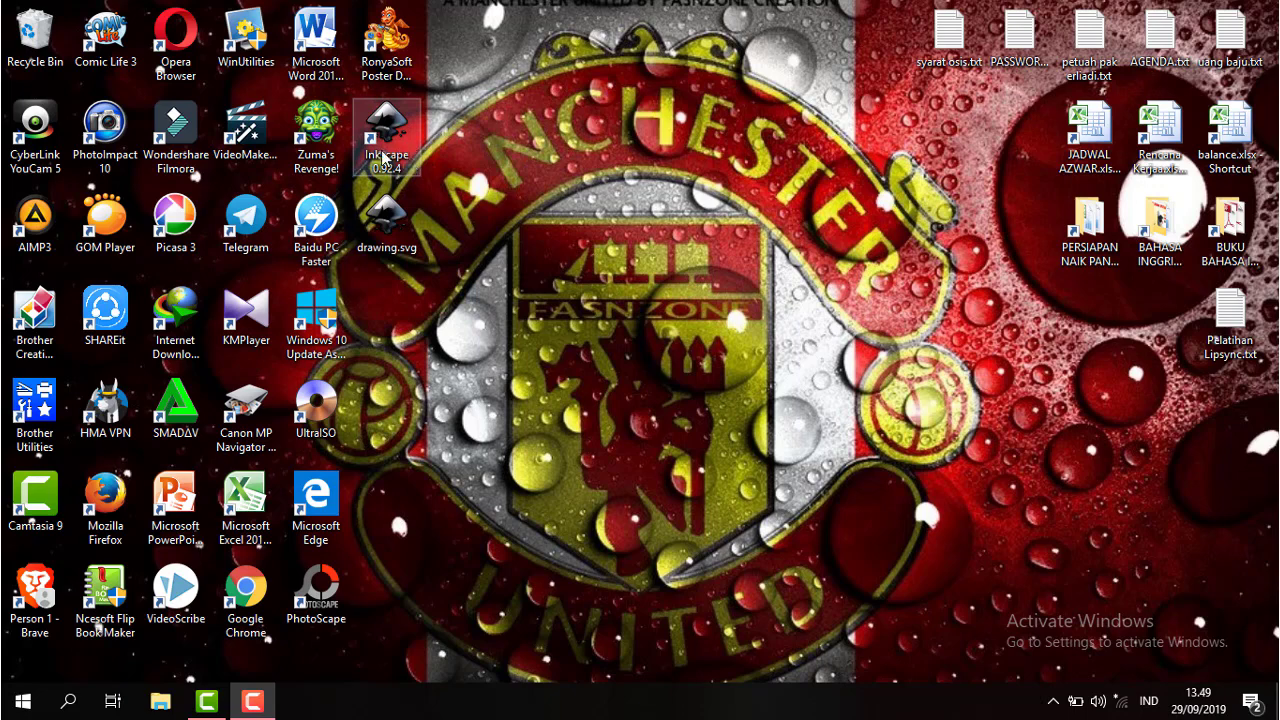
- Open Downloads in File Explorer, preview dd.png in Picasa Photo Viewer, then close it
{"action": "left_click", "coordinate": [160, 701]}
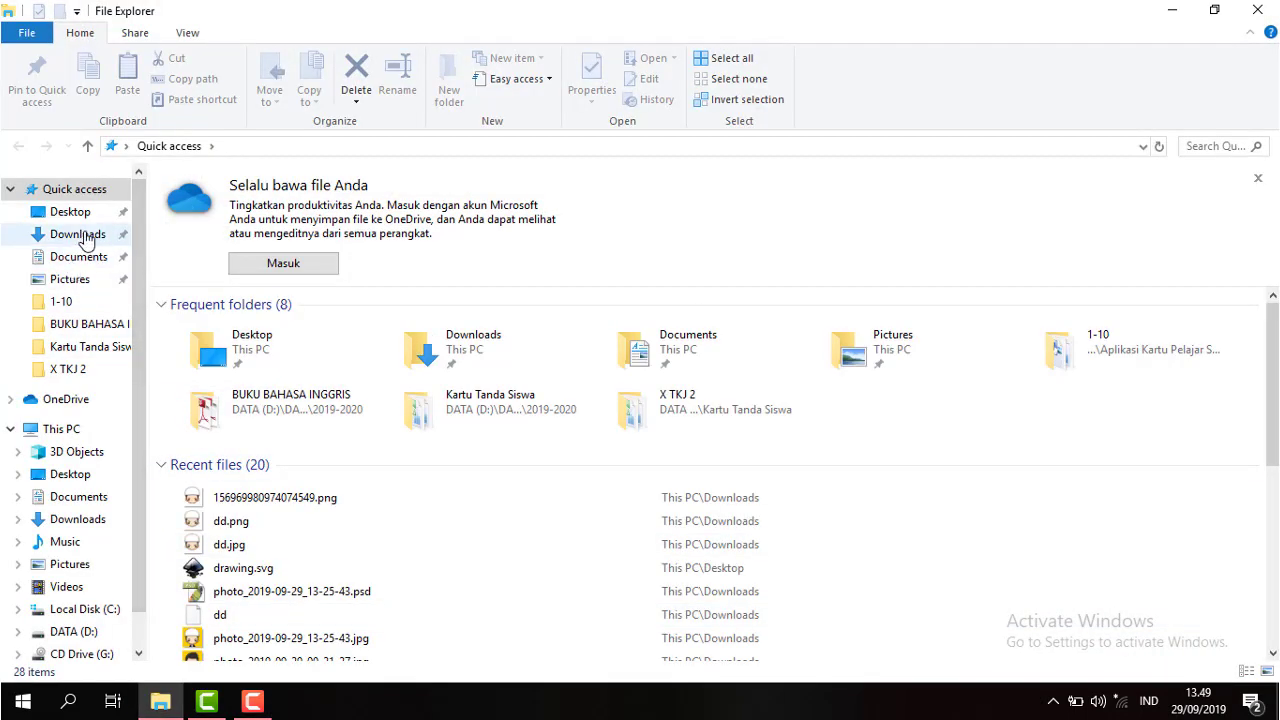
{"action": "left_click", "coordinate": [84, 240]}
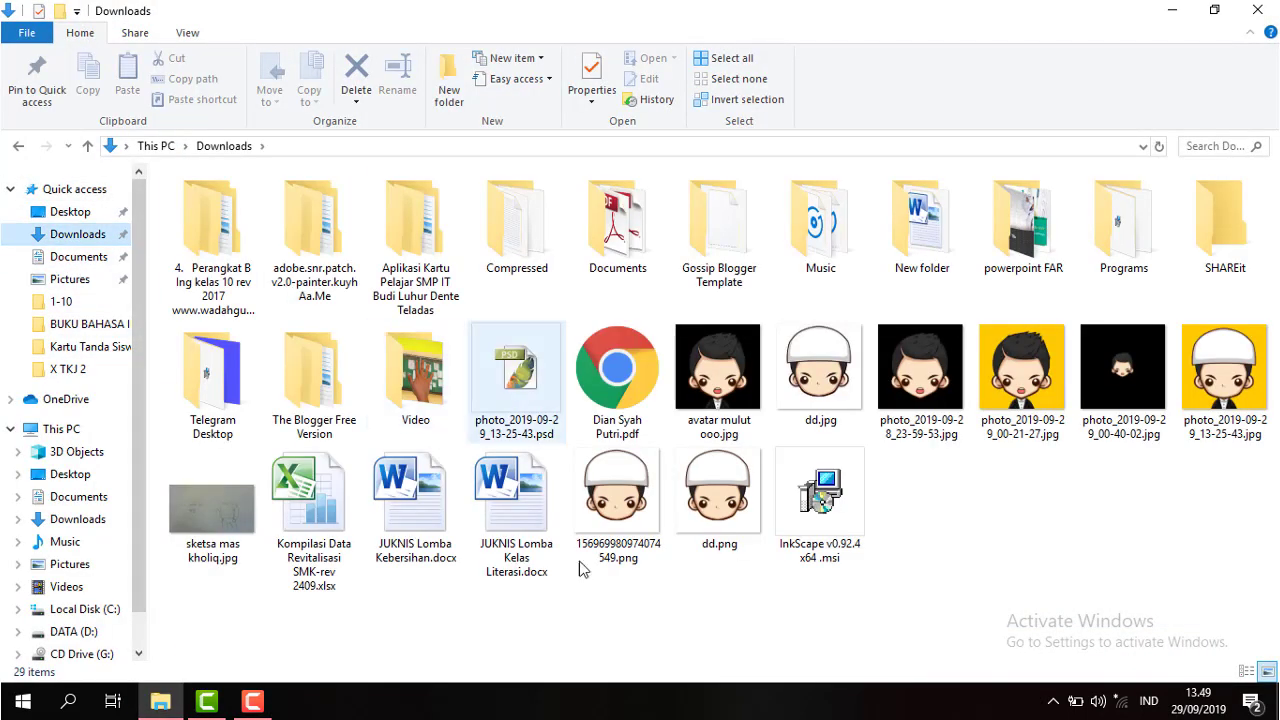
{"action": "left_click", "coordinate": [712, 507]}
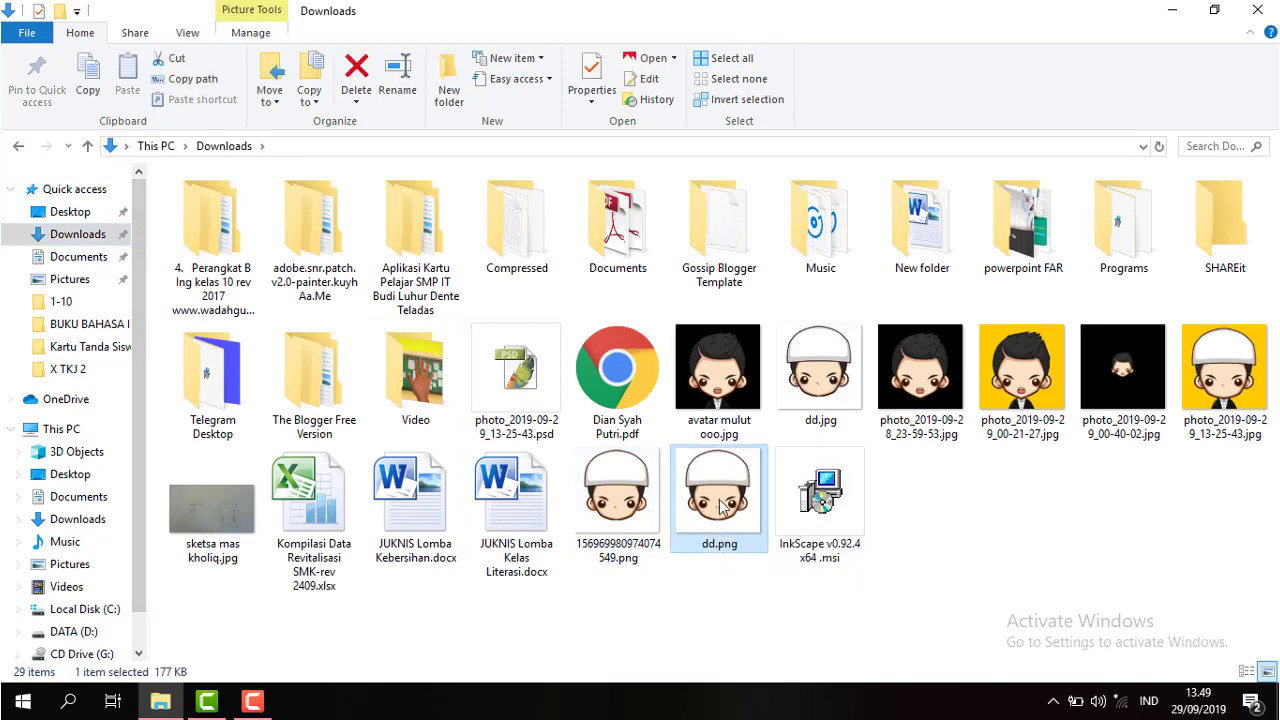
{"action": "right_click", "coordinate": [722, 507]}
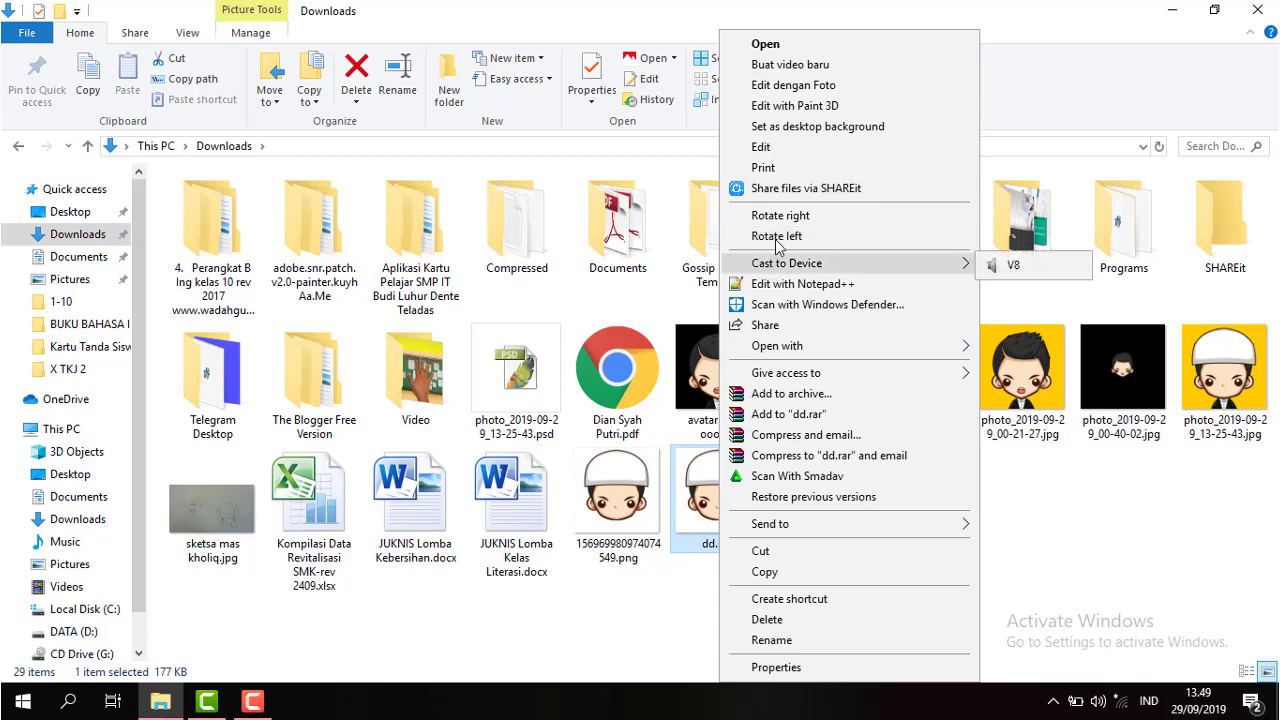
{"action": "mouse_move", "coordinate": [777, 345]}
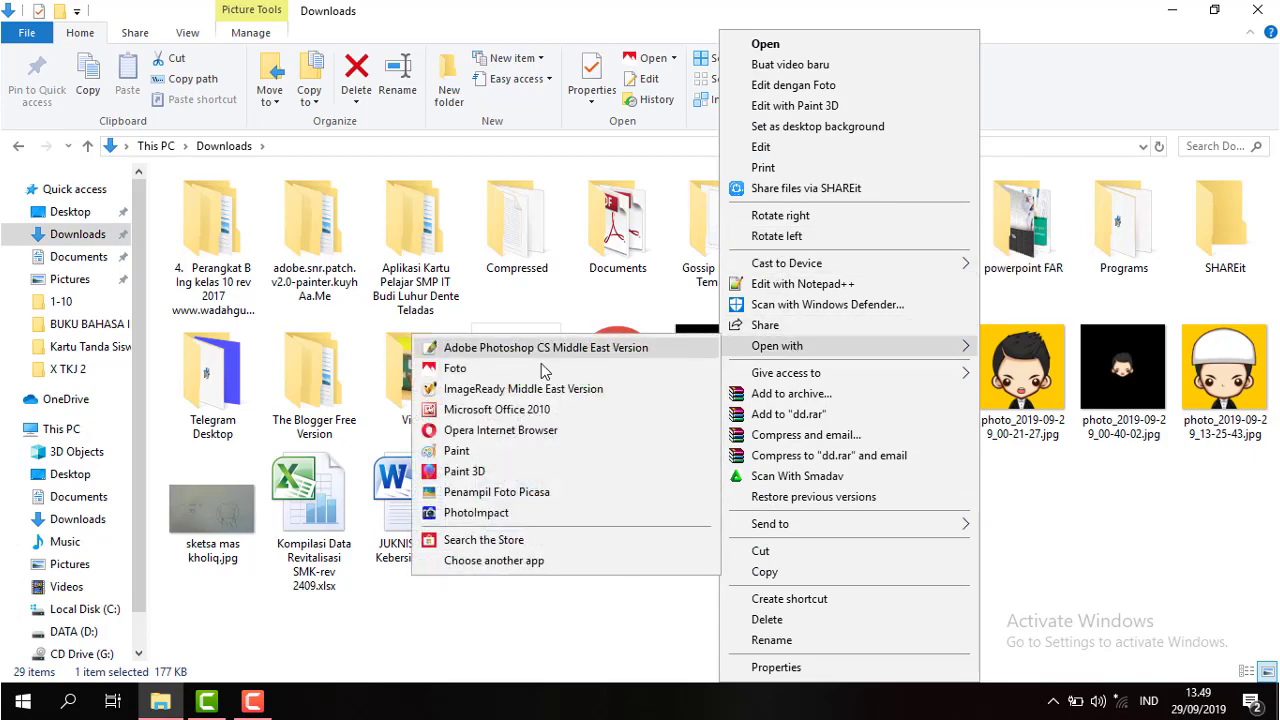
{"action": "left_click", "coordinate": [465, 498]}
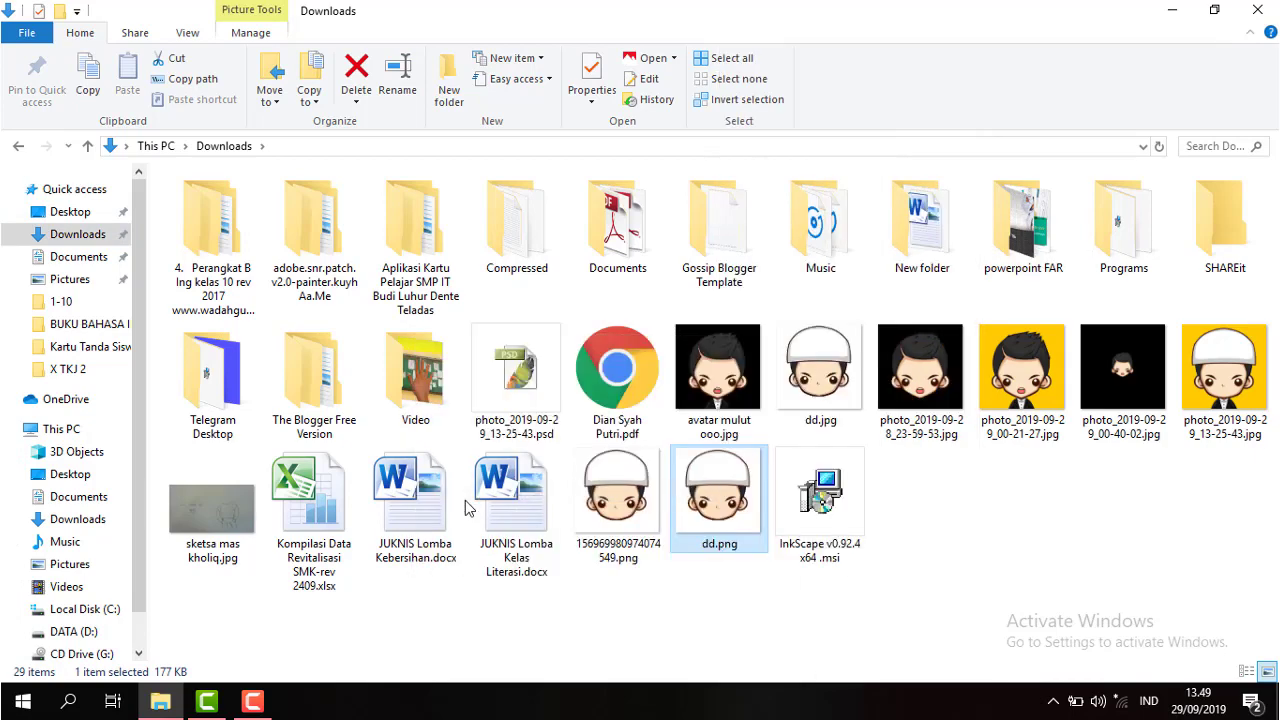
{"action": "scroll", "coordinate": [624, 371], "scroll_direction": "up", "scroll_amount": 2}
{"action": "scroll", "coordinate": [624, 373], "scroll_direction": "up", "scroll_amount": 3}
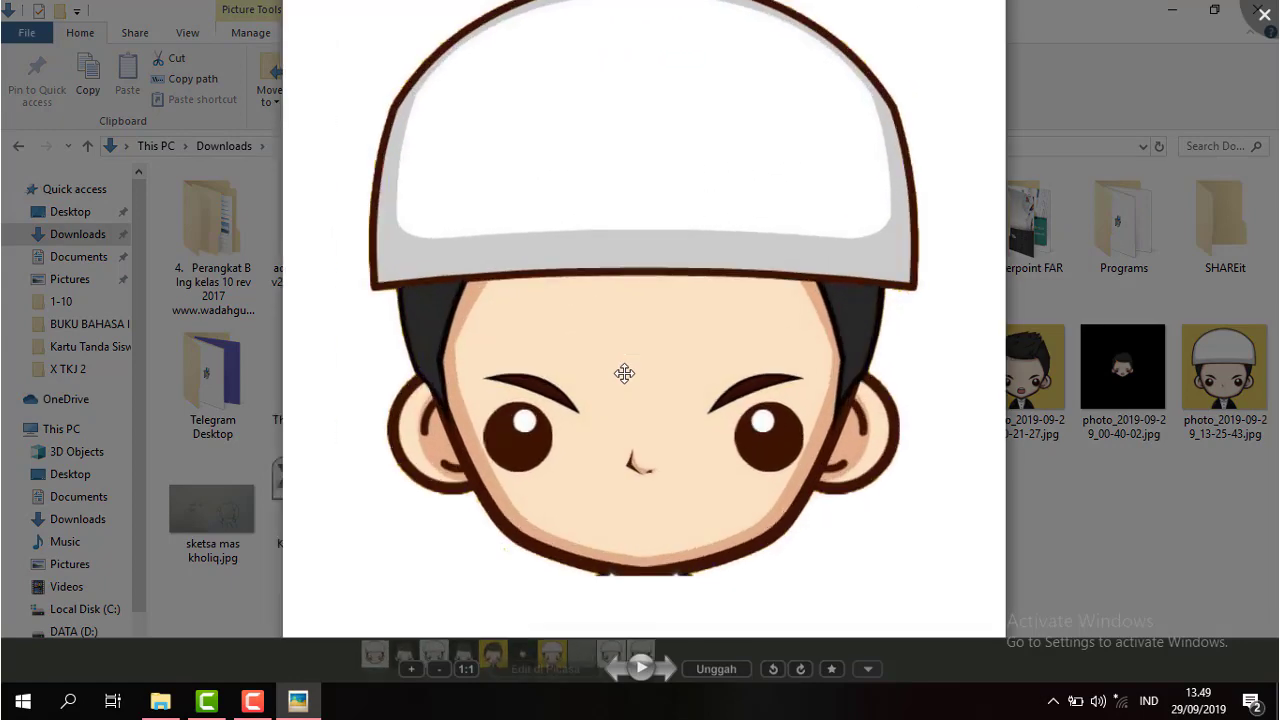
{"action": "scroll", "coordinate": [624, 373], "scroll_direction": "down", "scroll_amount": 3}
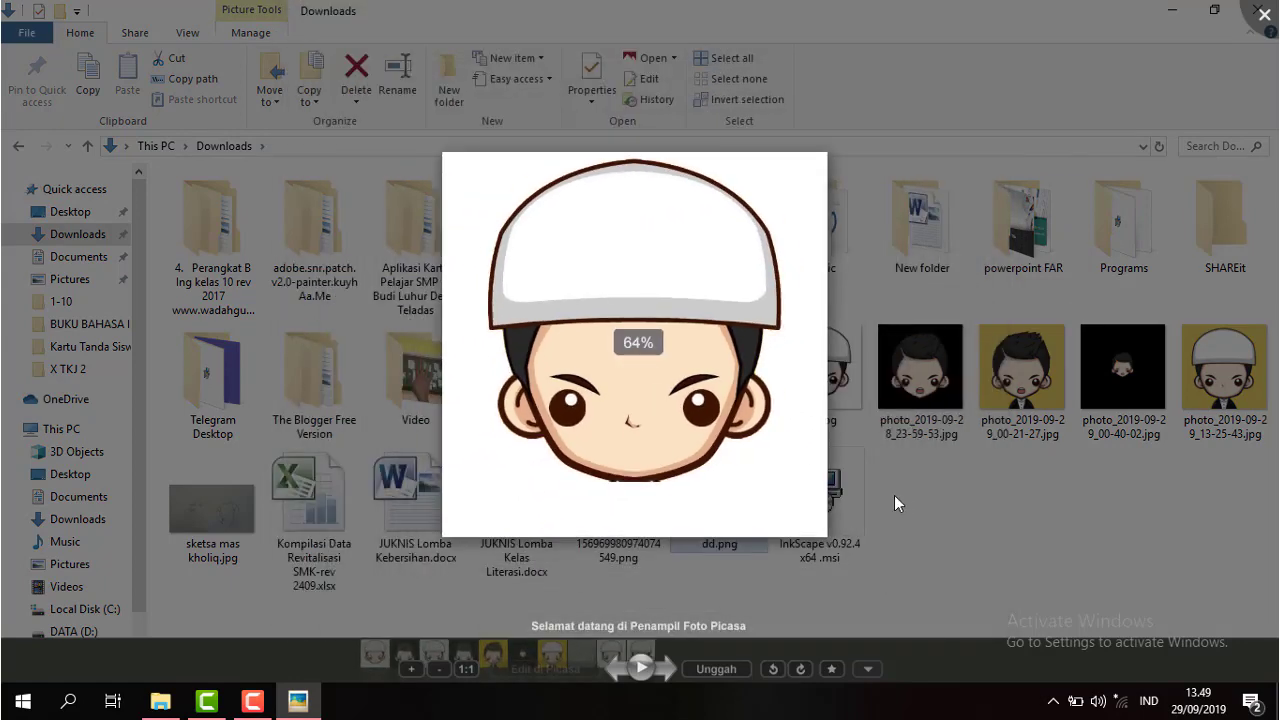
{"action": "left_click", "coordinate": [1266, 10]}
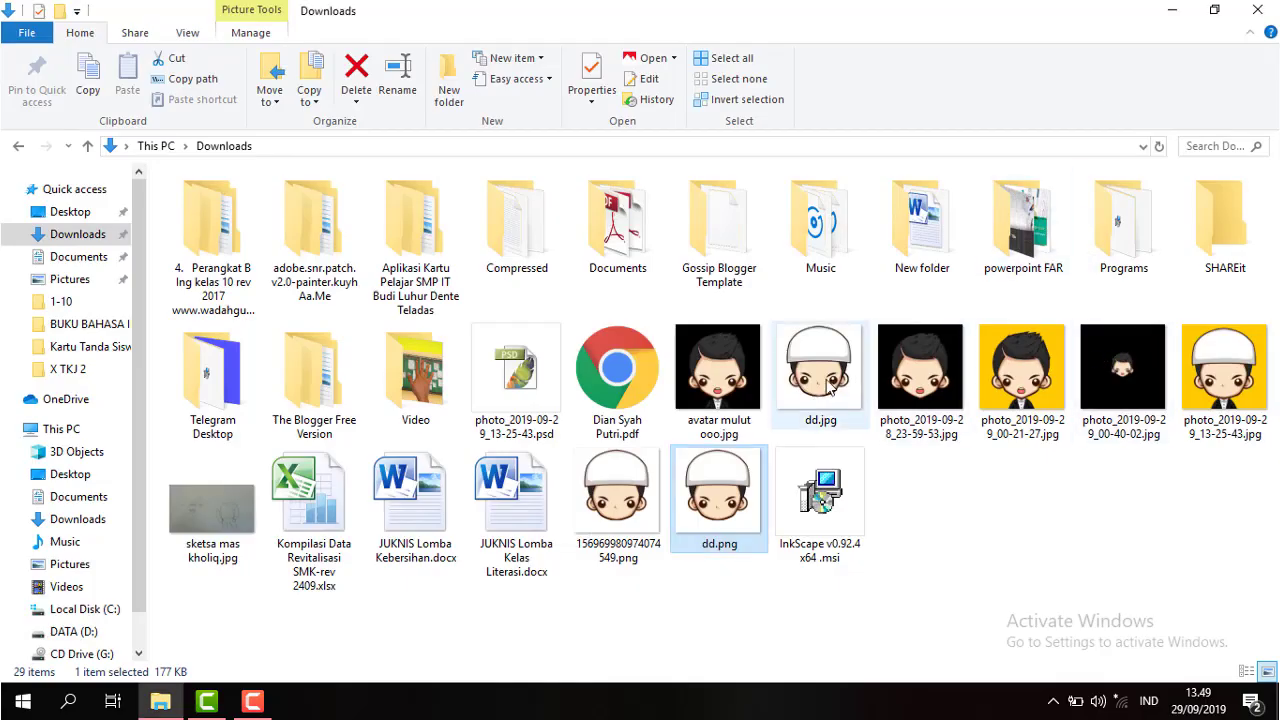
- Open sketsa mas kholiq.jpg from Downloads with Picasa Photo Viewer
{"action": "left_click", "coordinate": [628, 528]}
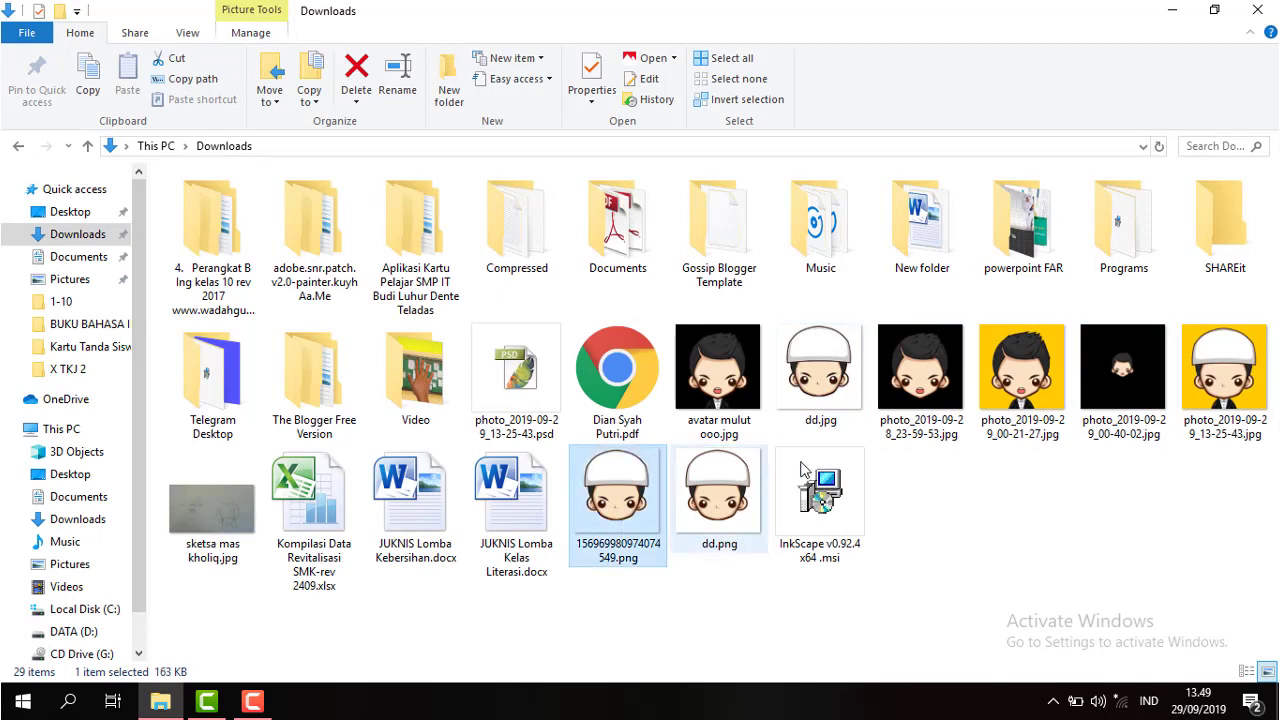
{"action": "left_click", "coordinate": [908, 480]}
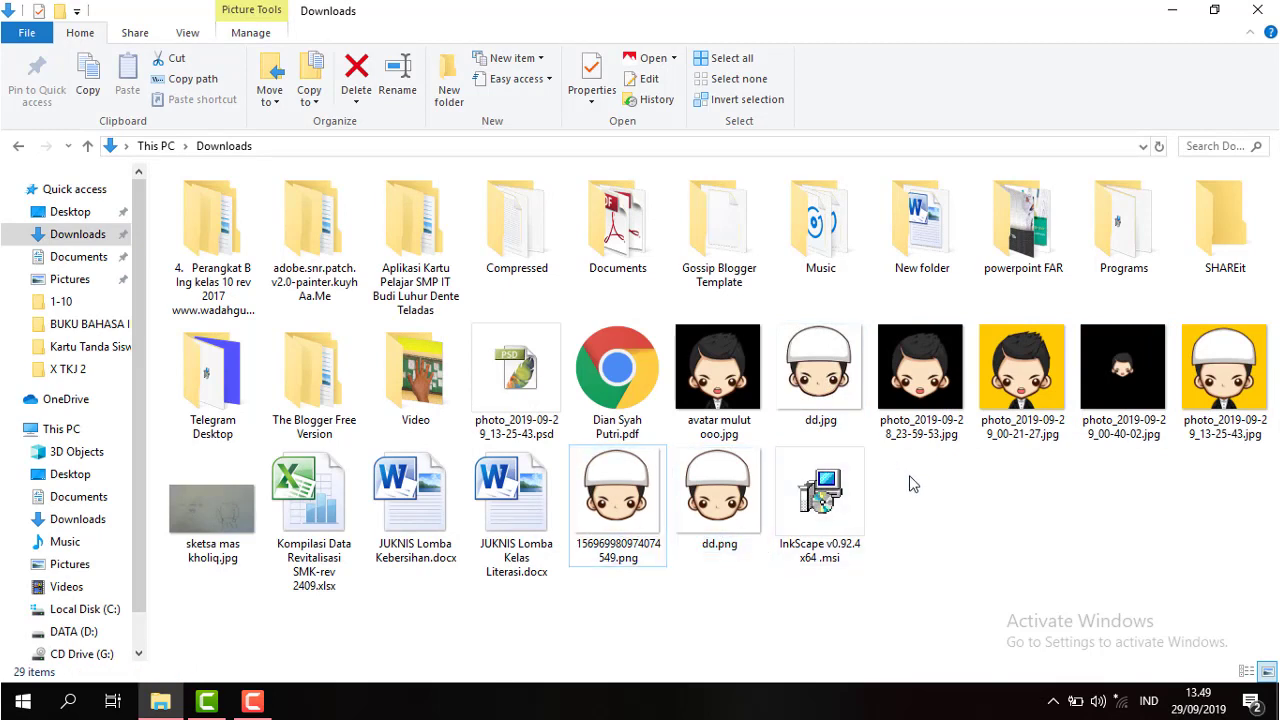
{"action": "left_click", "coordinate": [224, 522]}
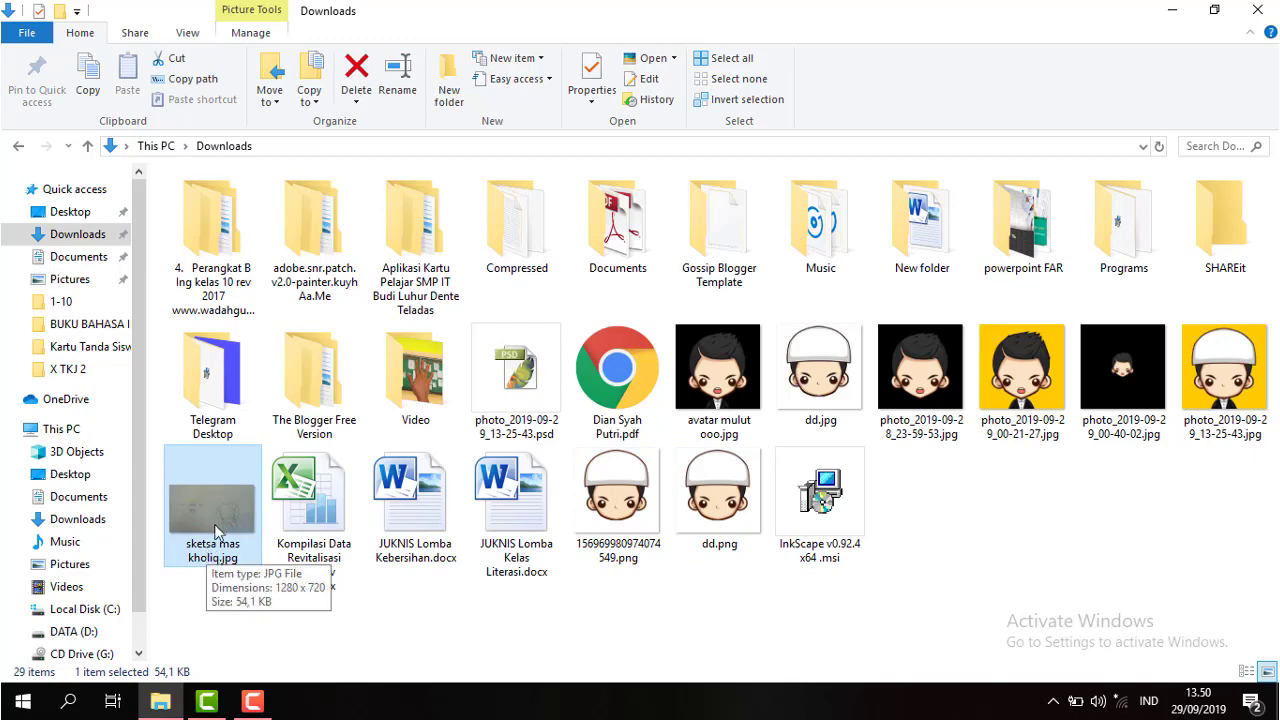
{"action": "right_click", "coordinate": [214, 522]}
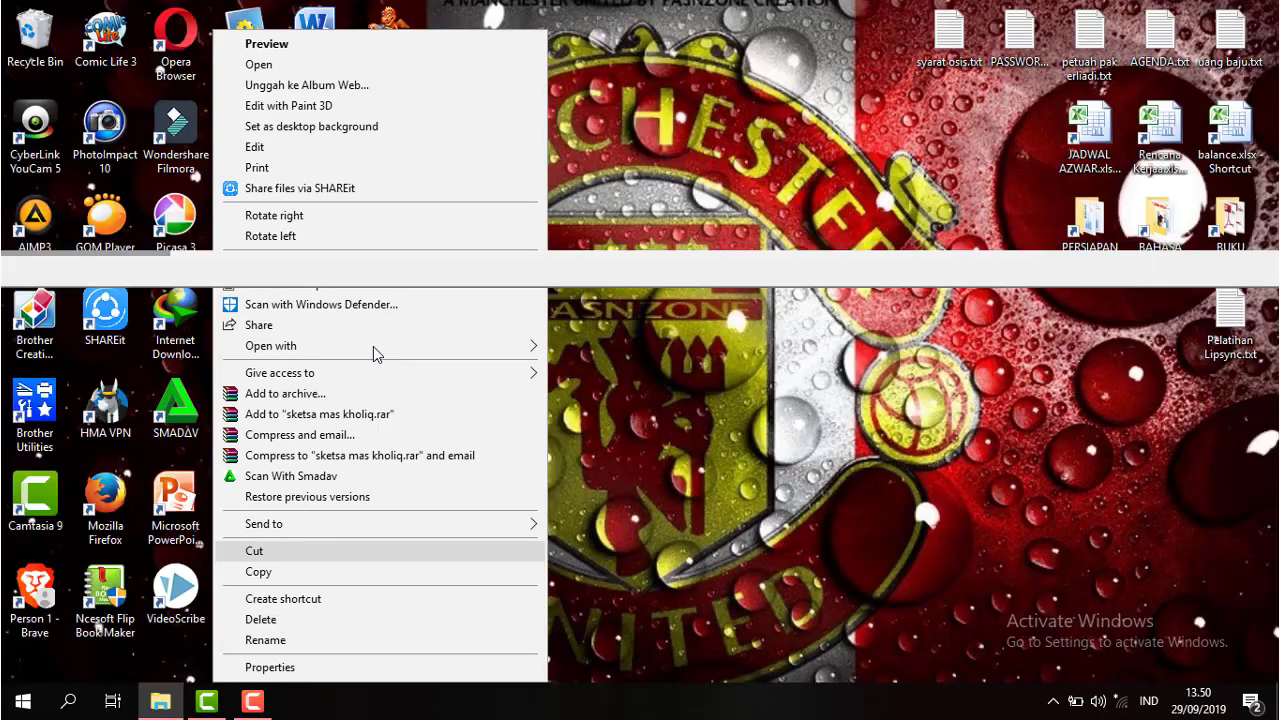
{"action": "mouse_move", "coordinate": [300, 345]}
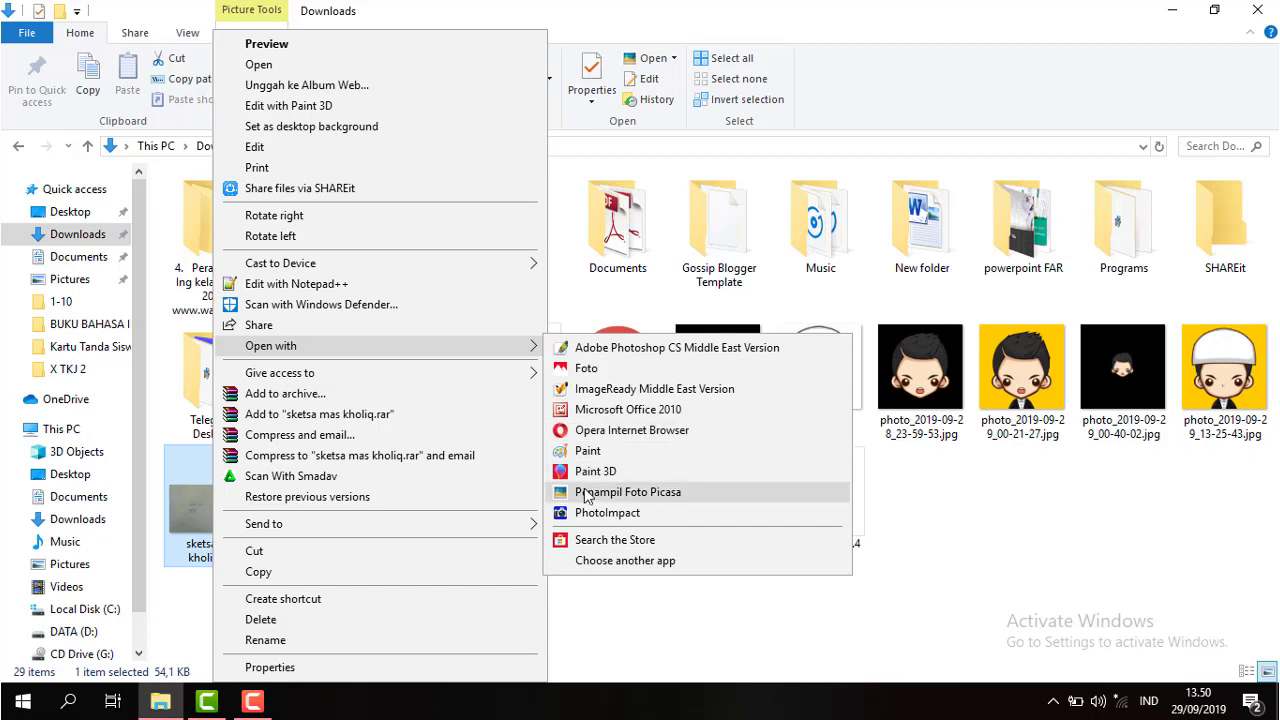
{"action": "left_click", "coordinate": [585, 492]}
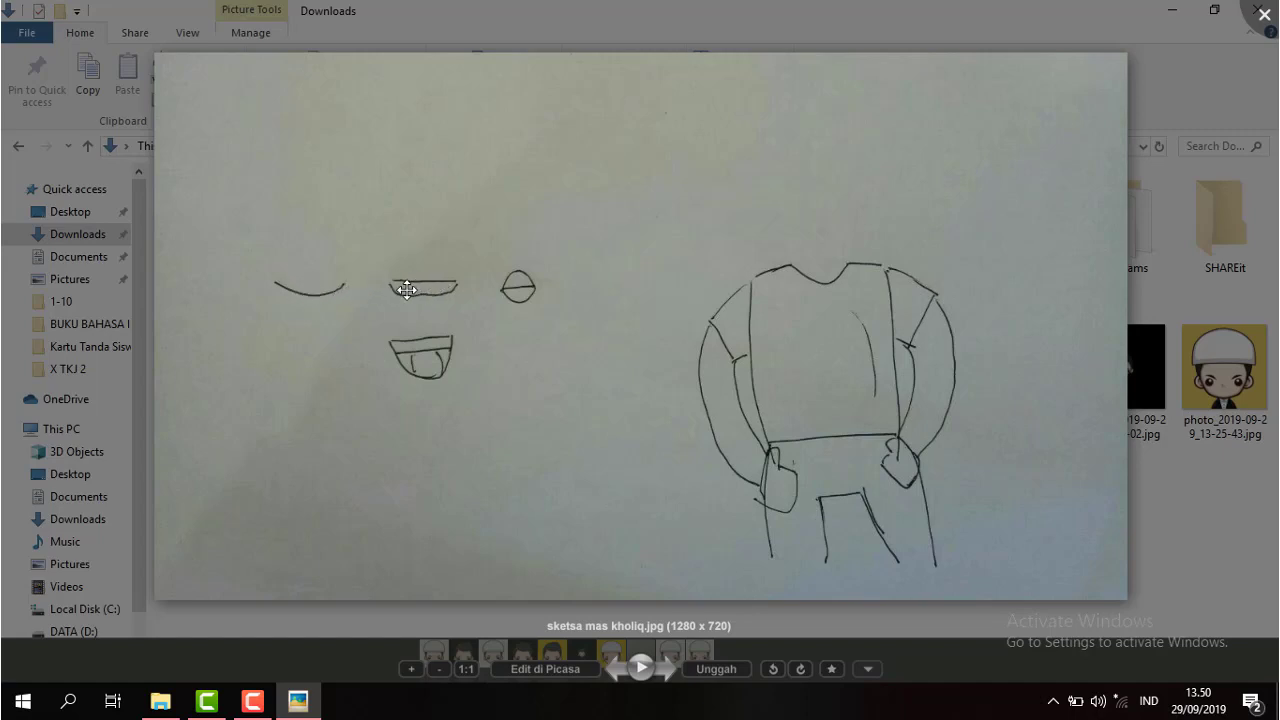
- Close the 1280 × 720 pencil sketch preview in Picasa Photo Viewer
{"action": "left_click", "coordinate": [1261, 16]}
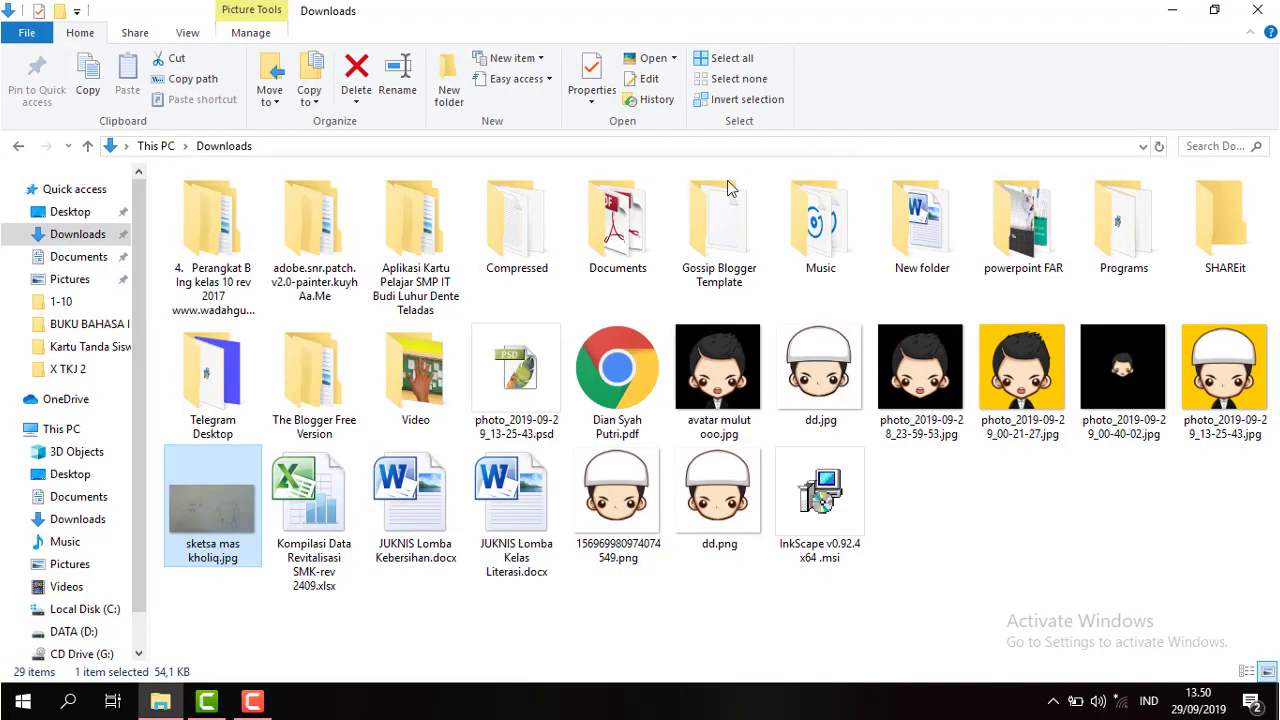
- Minimize File Explorer and launch Inkscape 0.92.4 from its desktop shortcut
{"action": "left_click", "coordinate": [1176, 12]}
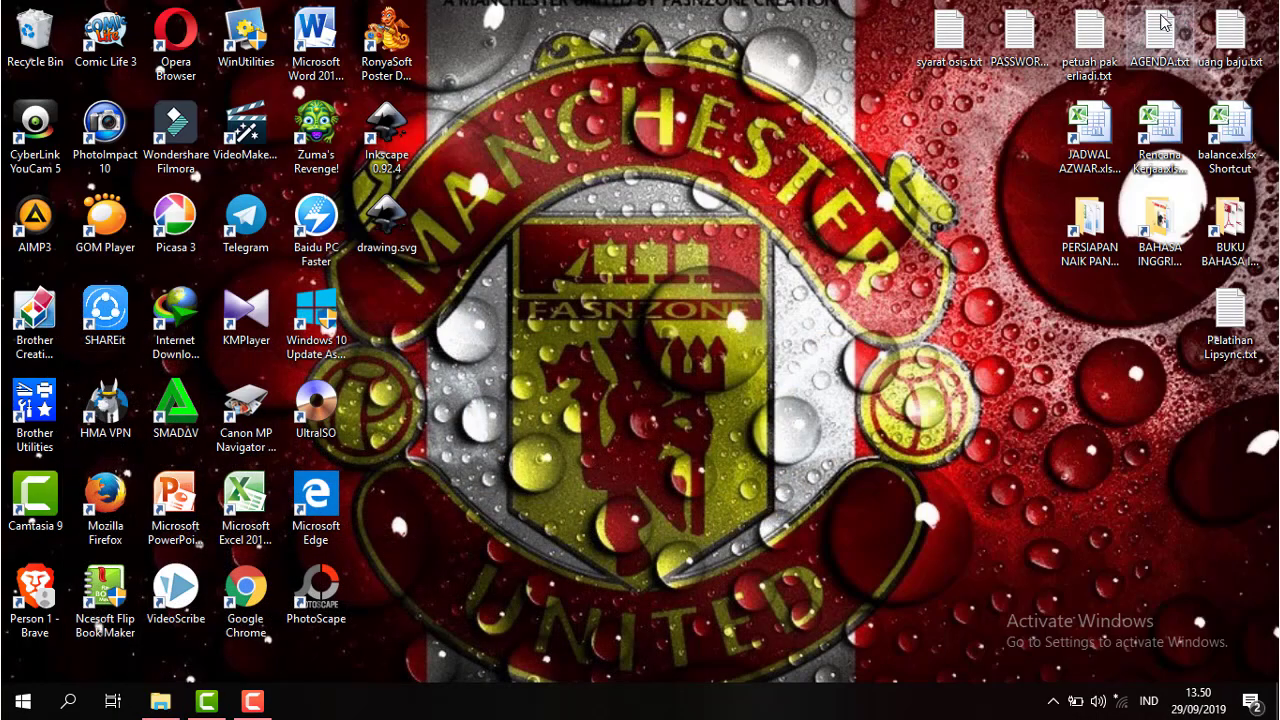
{"action": "left_click", "coordinate": [378, 150]}
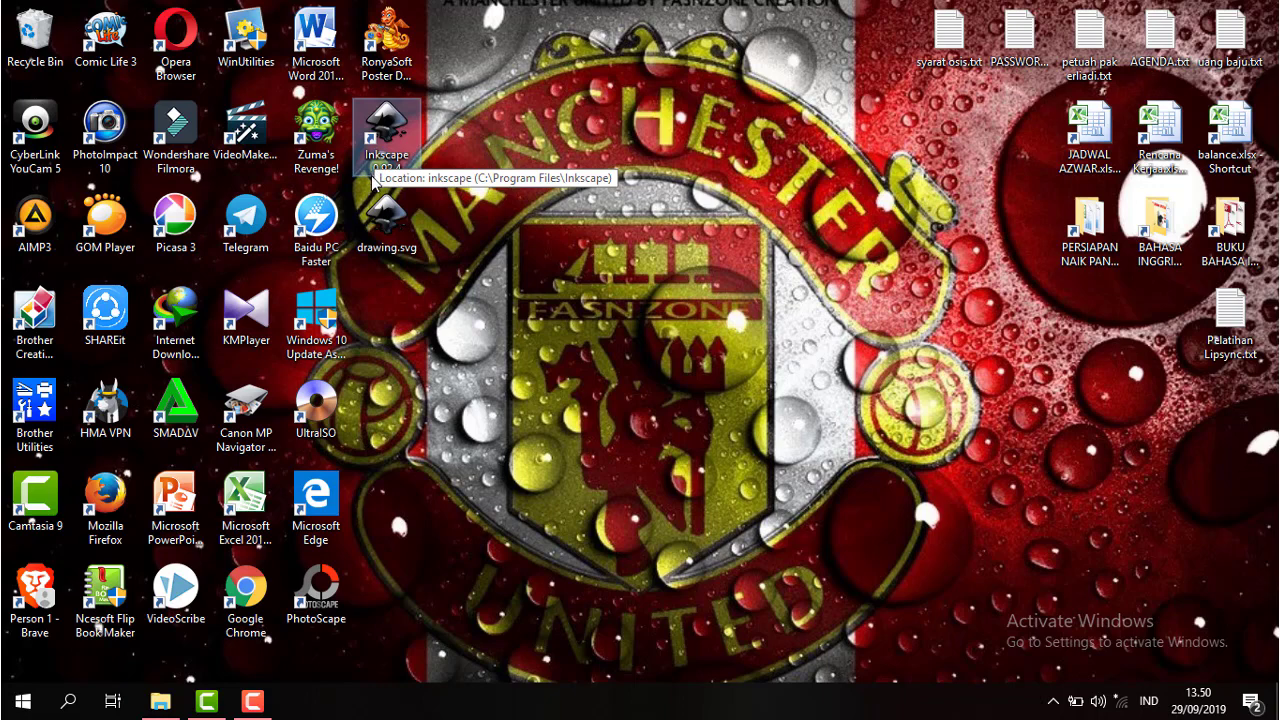
{"action": "left_click", "coordinate": [264, 708]}
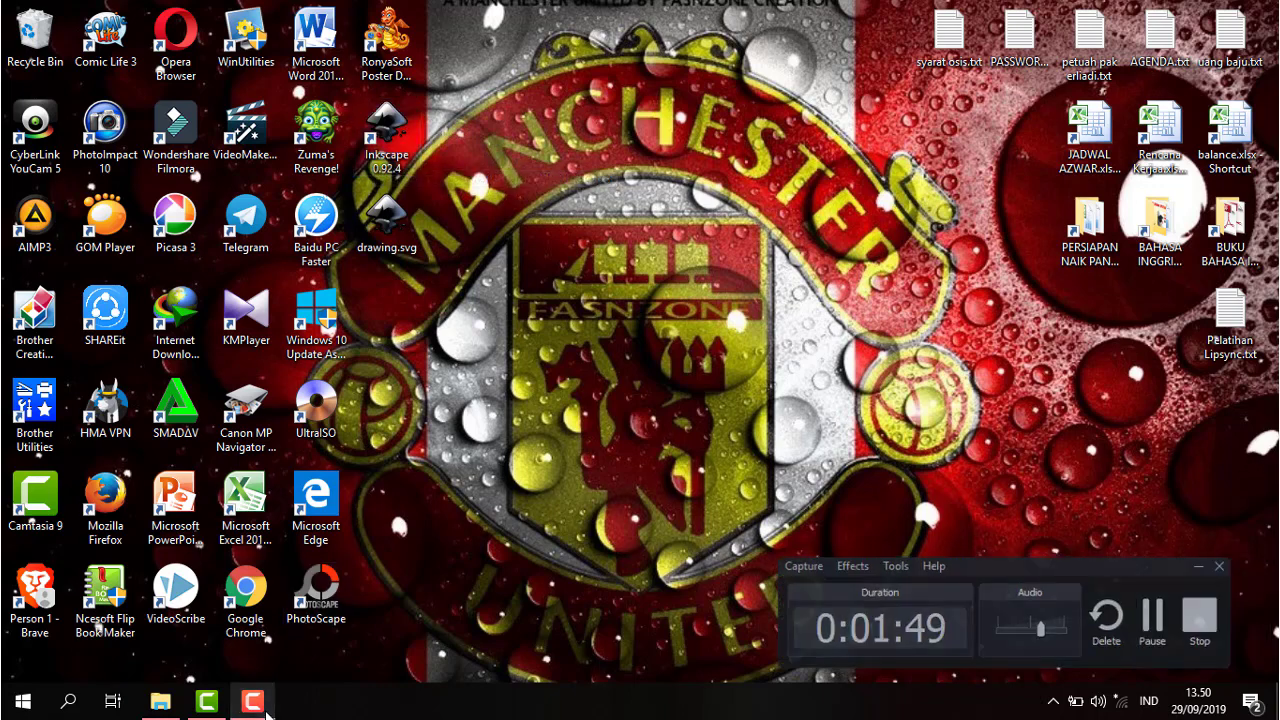
{"action": "left_click", "coordinate": [264, 706]}
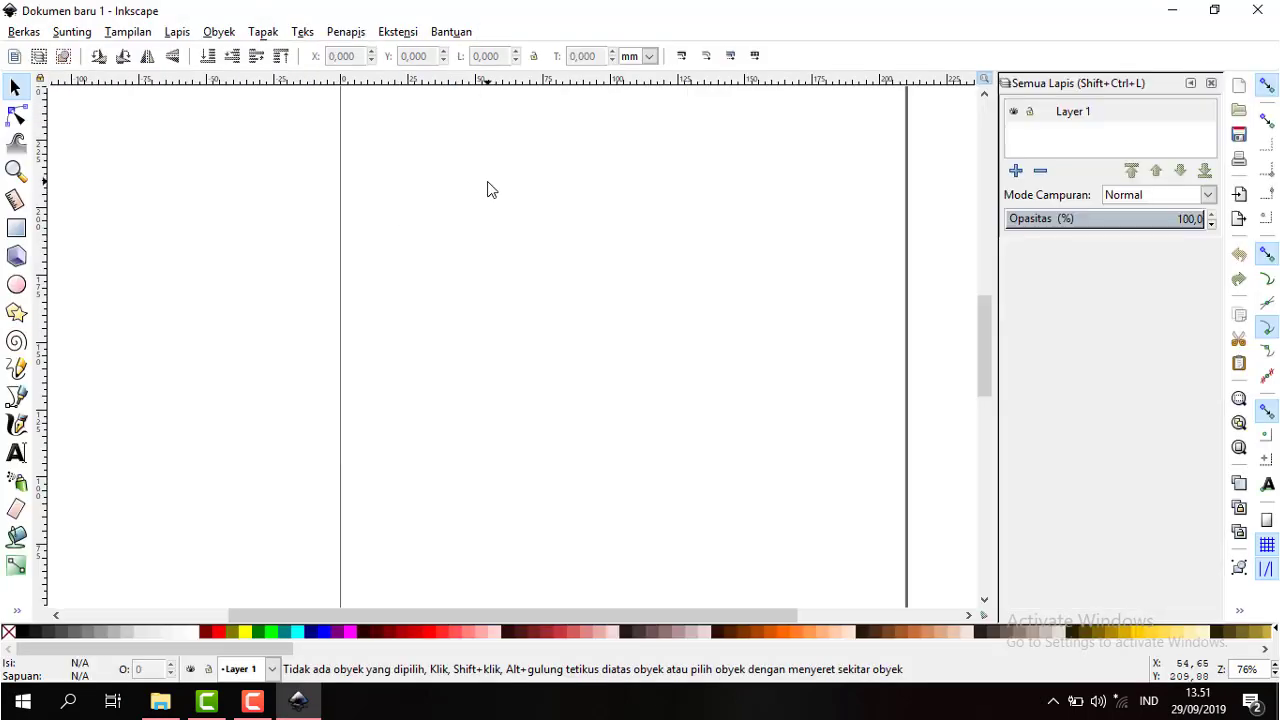
- Set the page to 1280 × 720 px in Document Properties
{"action": "left_click", "coordinate": [22, 32]}
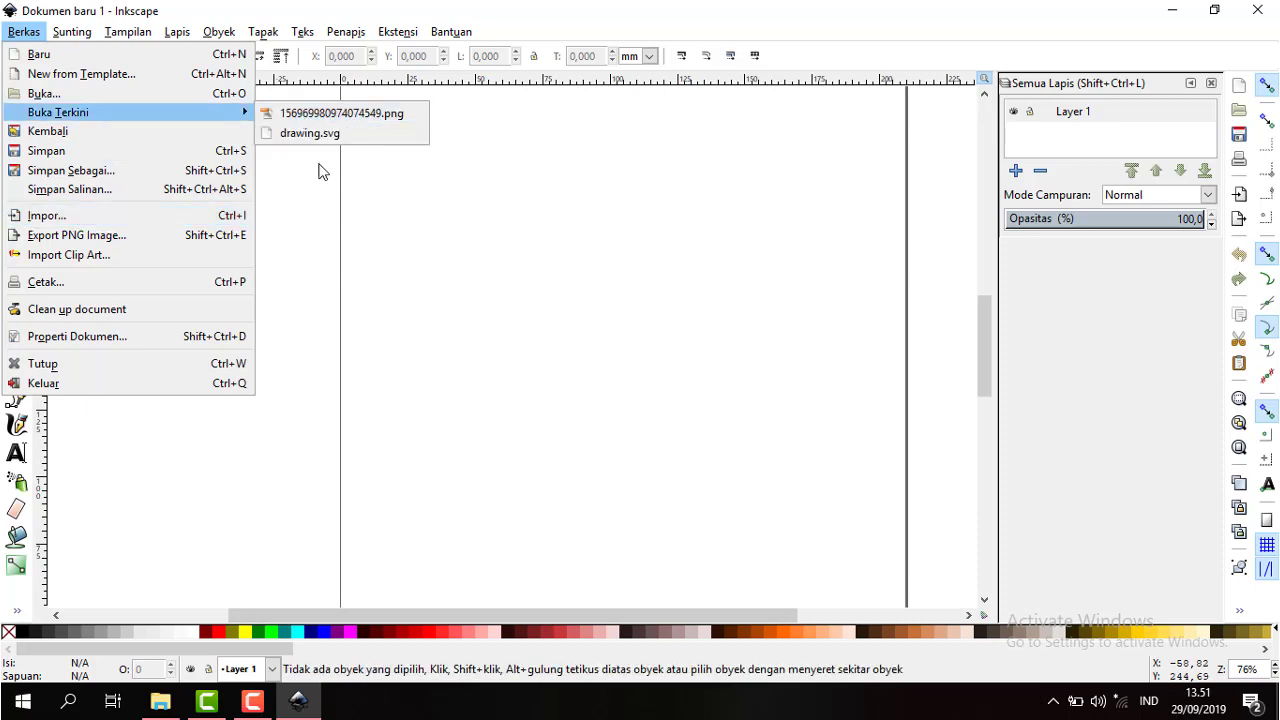
{"action": "left_click", "coordinate": [66, 340]}
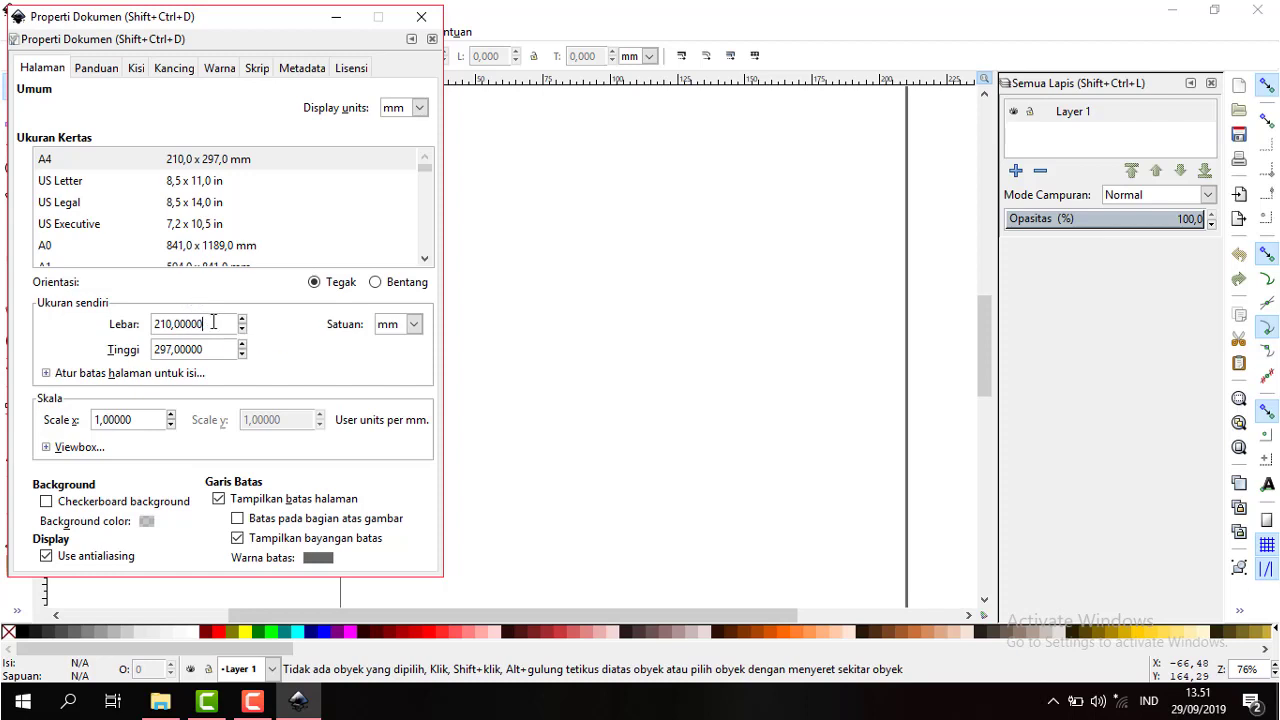
{"action": "left_click", "coordinate": [413, 324]}
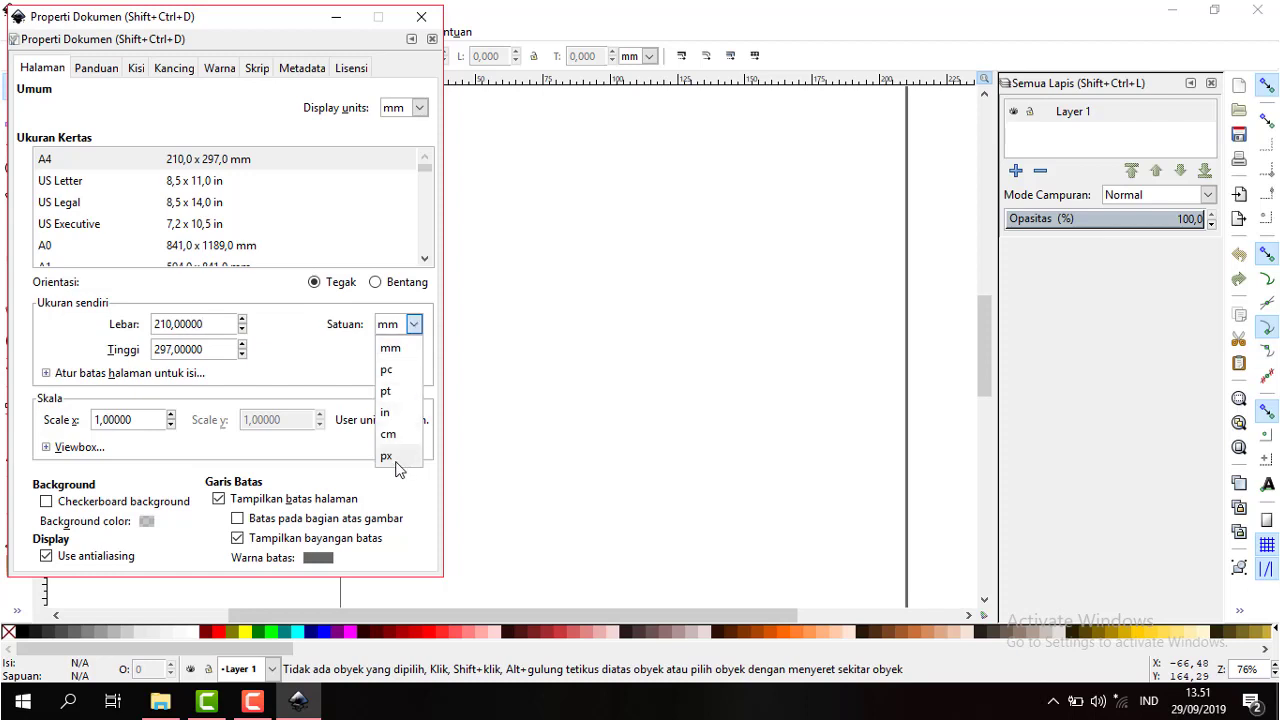
{"action": "left_click", "coordinate": [395, 456]}
{"action": "left_click_drag", "start_coordinate": [211, 322], "coordinate": [119, 325]}
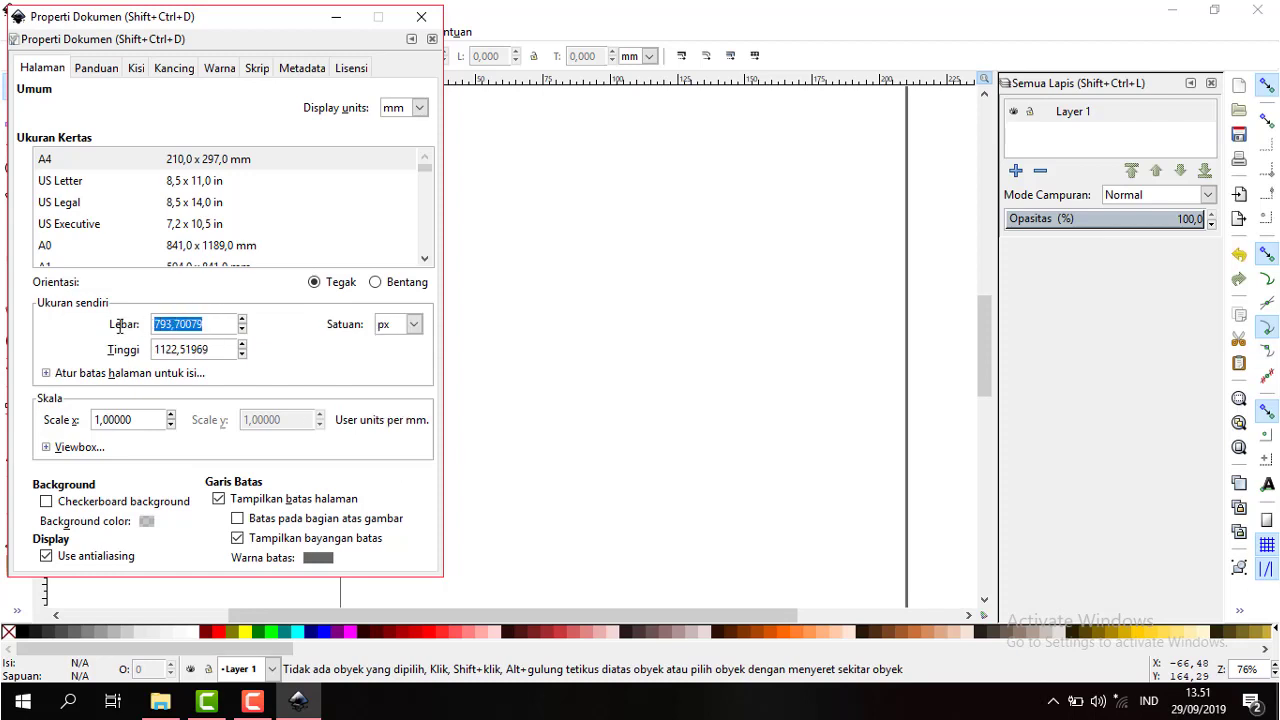
{"action": "type", "text": "1280"}
{"action": "key", "text": "Tab"}
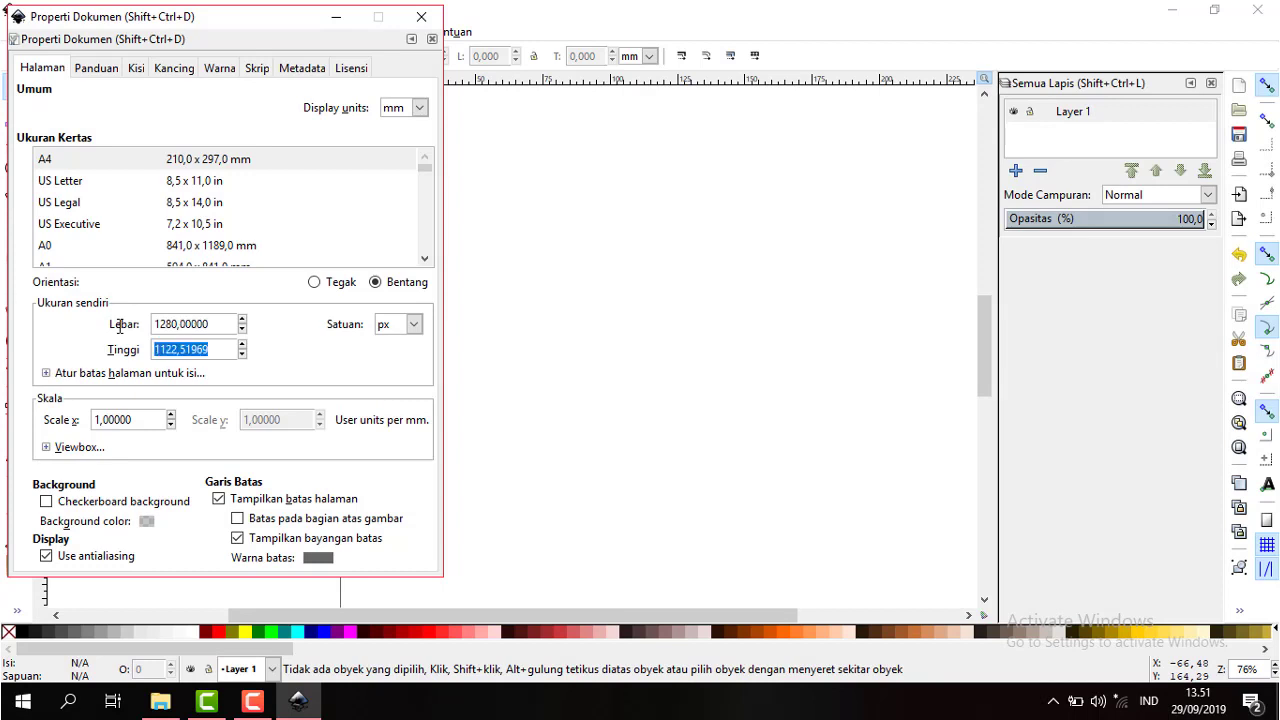
{"action": "type", "text": "720"}
{"action": "left_click", "coordinate": [422, 17]}
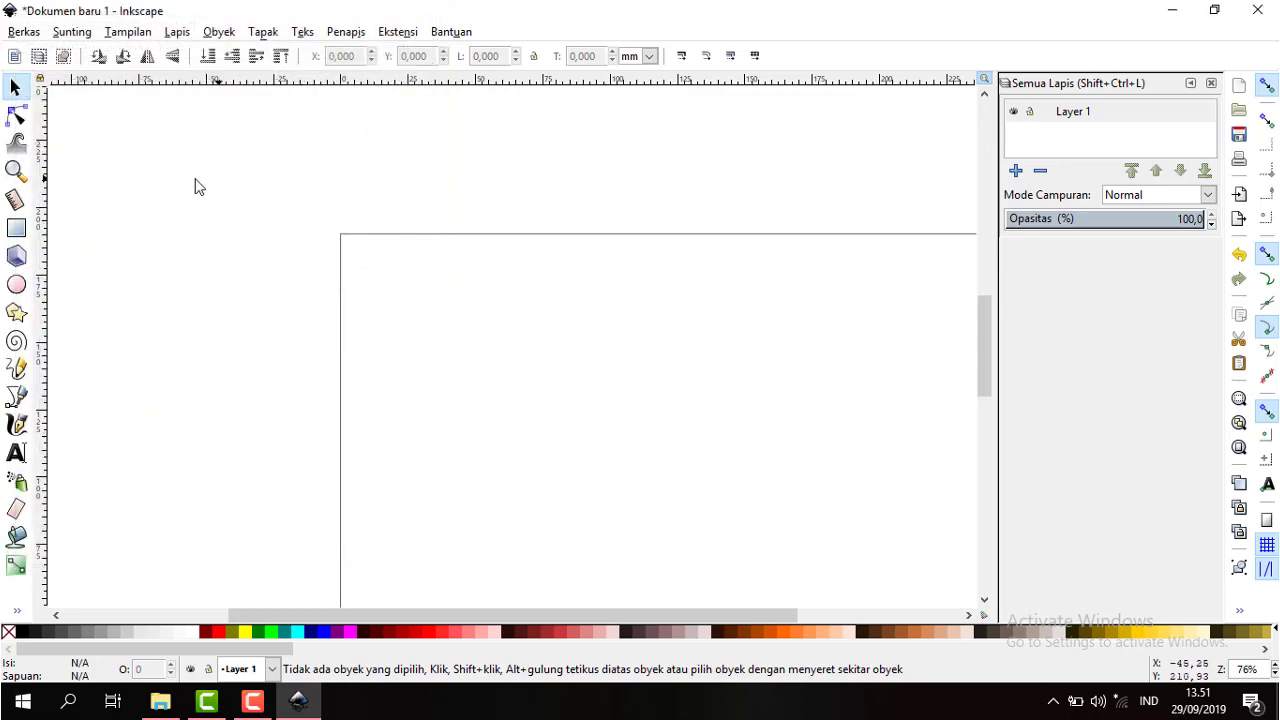
- Import sketsa mas kholiq.jpg from Downloads with default bitmap import settings
{"action": "left_click", "coordinate": [16, 171]}
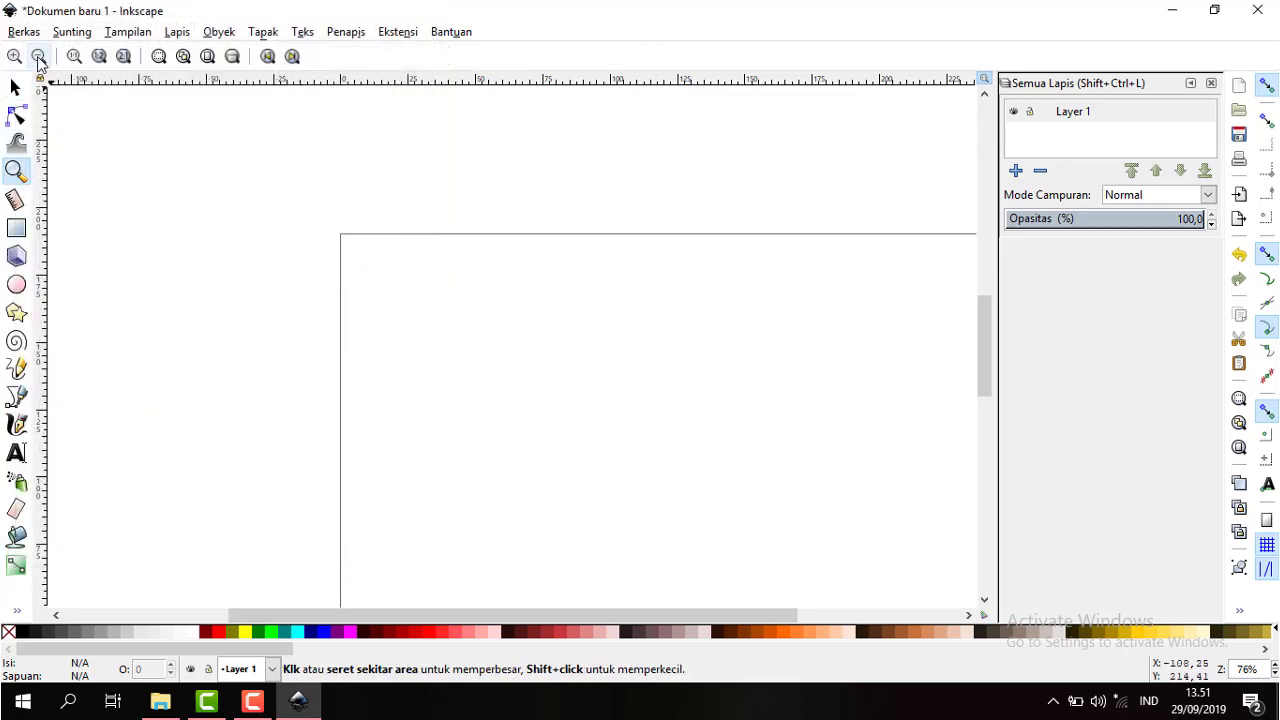
{"action": "left_click", "coordinate": [38, 57]}
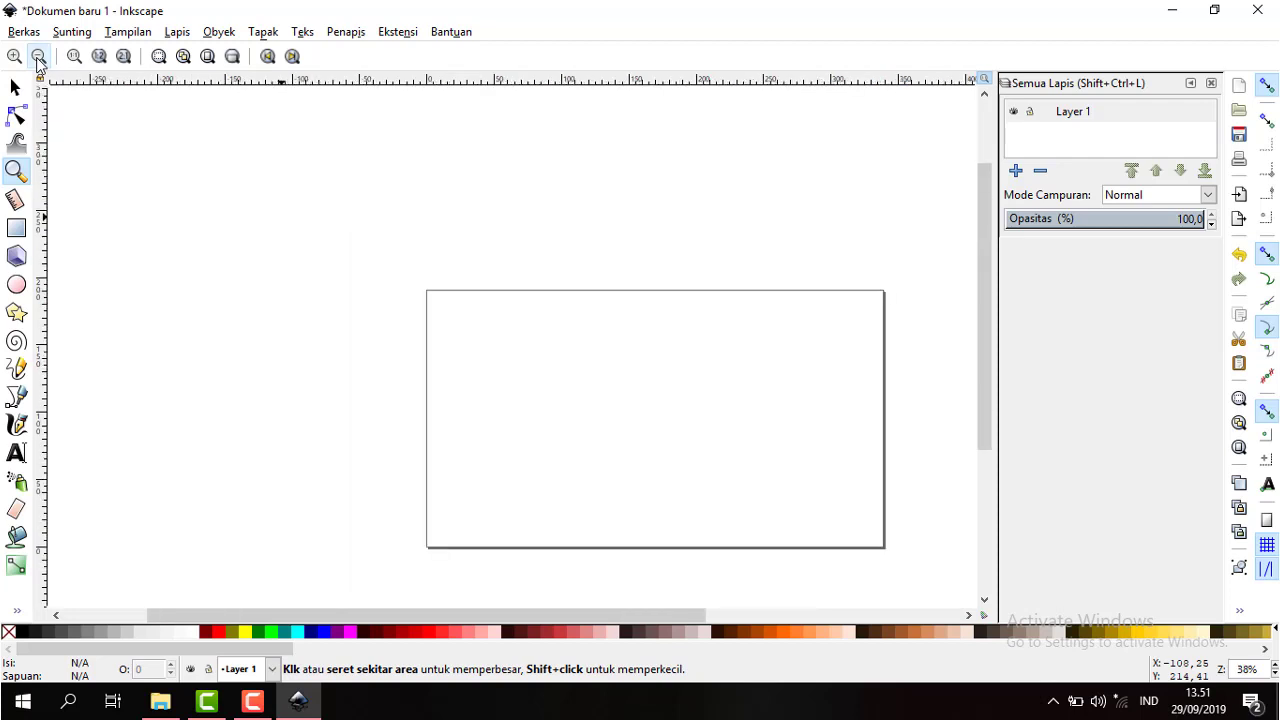
{"action": "left_click", "coordinate": [38, 57]}
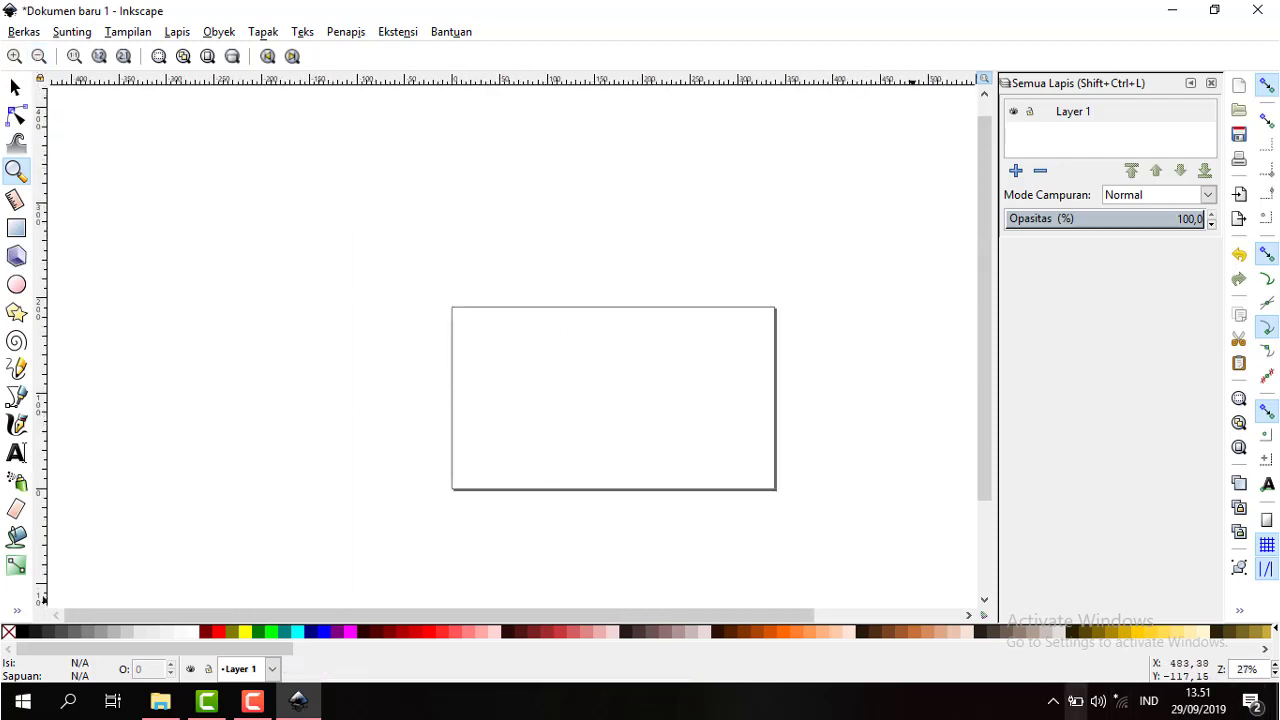
{"action": "left_click", "coordinate": [30, 33]}
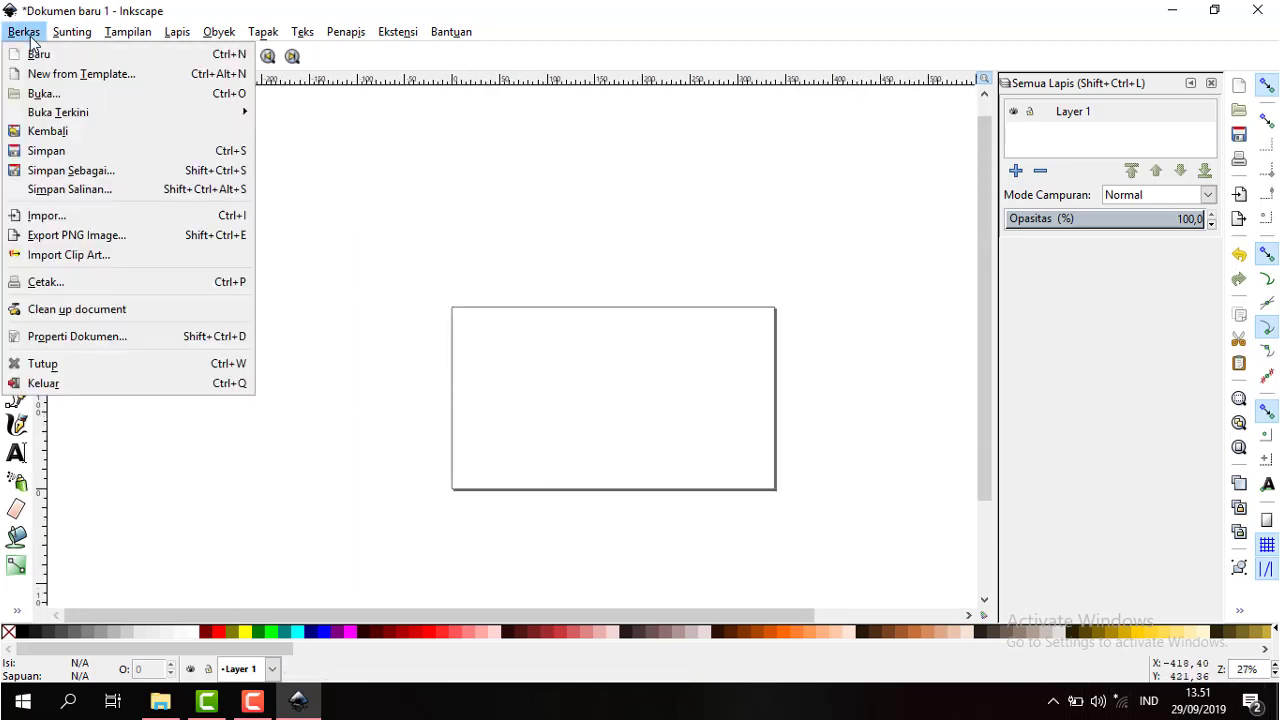
{"action": "left_click", "coordinate": [30, 218]}
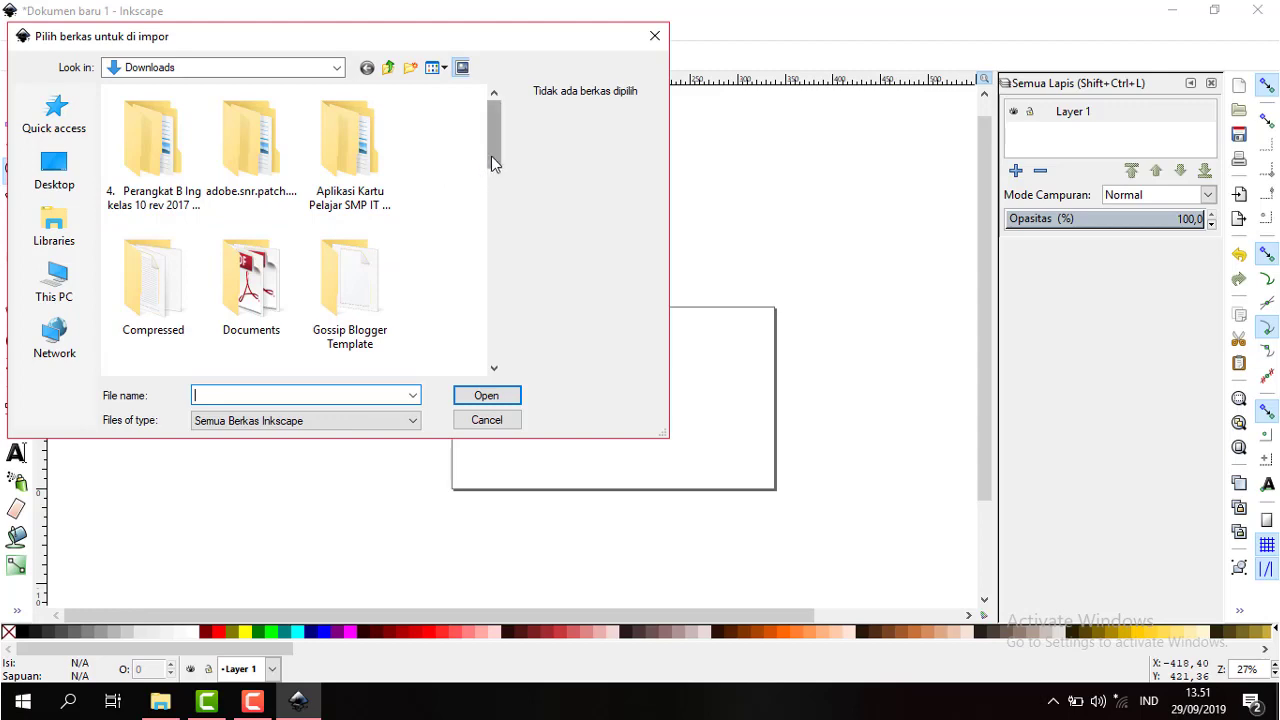
{"action": "left_click_drag", "start_coordinate": [491, 156], "coordinate": [491, 373]}
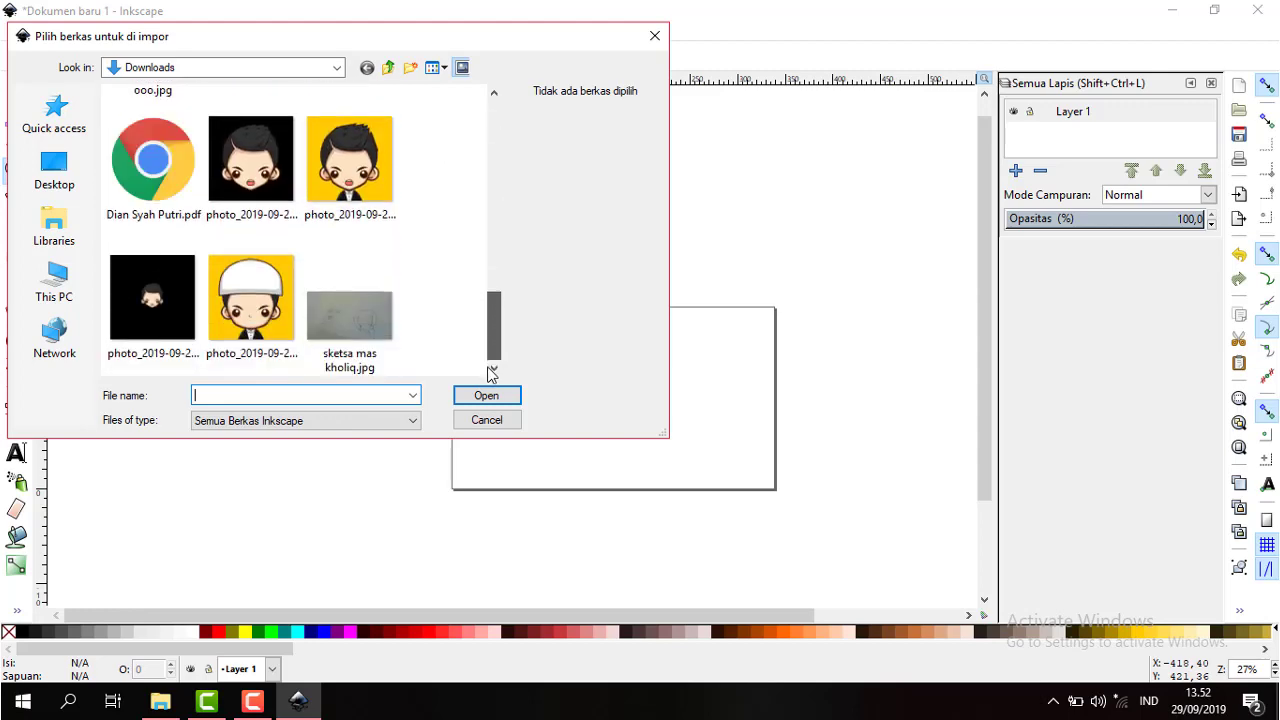
{"action": "double_click", "coordinate": [350, 318]}
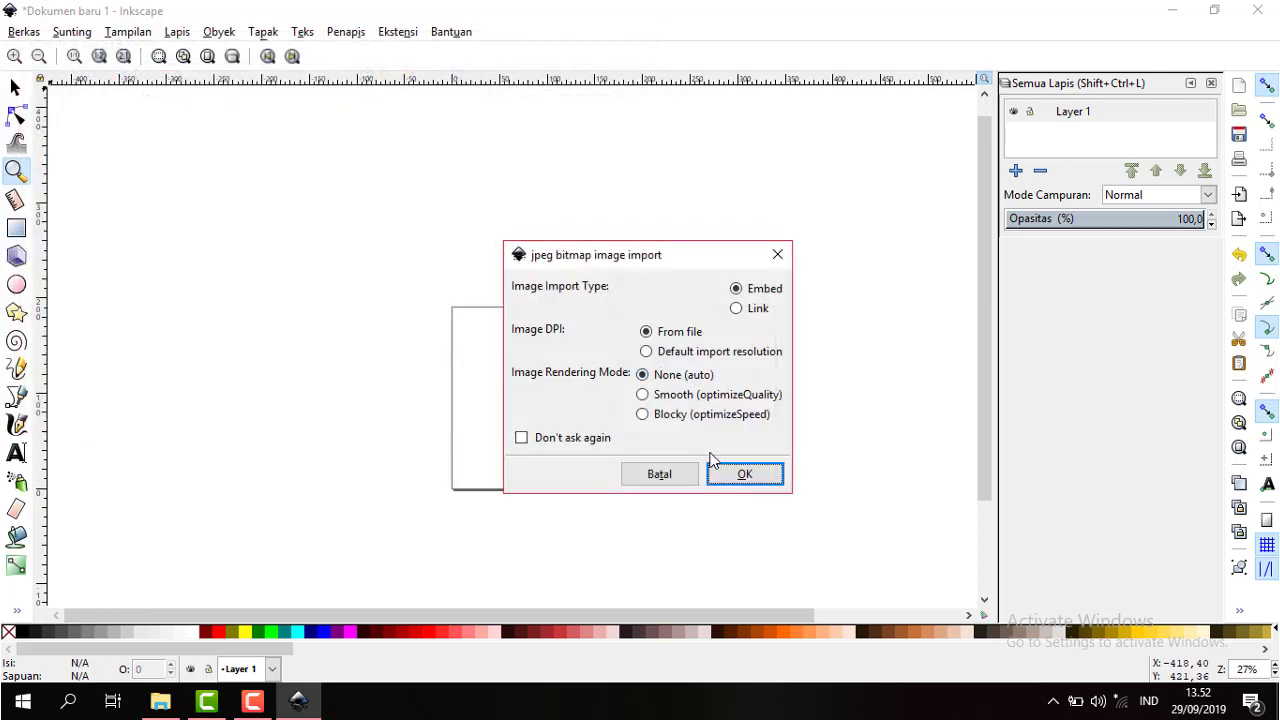
{"action": "left_click", "coordinate": [745, 474]}
- Drag the sketch onto the 1280 × 720 page, nudge it left to align, then deselect
{"action": "left_click_drag", "start_coordinate": [707, 459], "coordinate": [612, 418]}
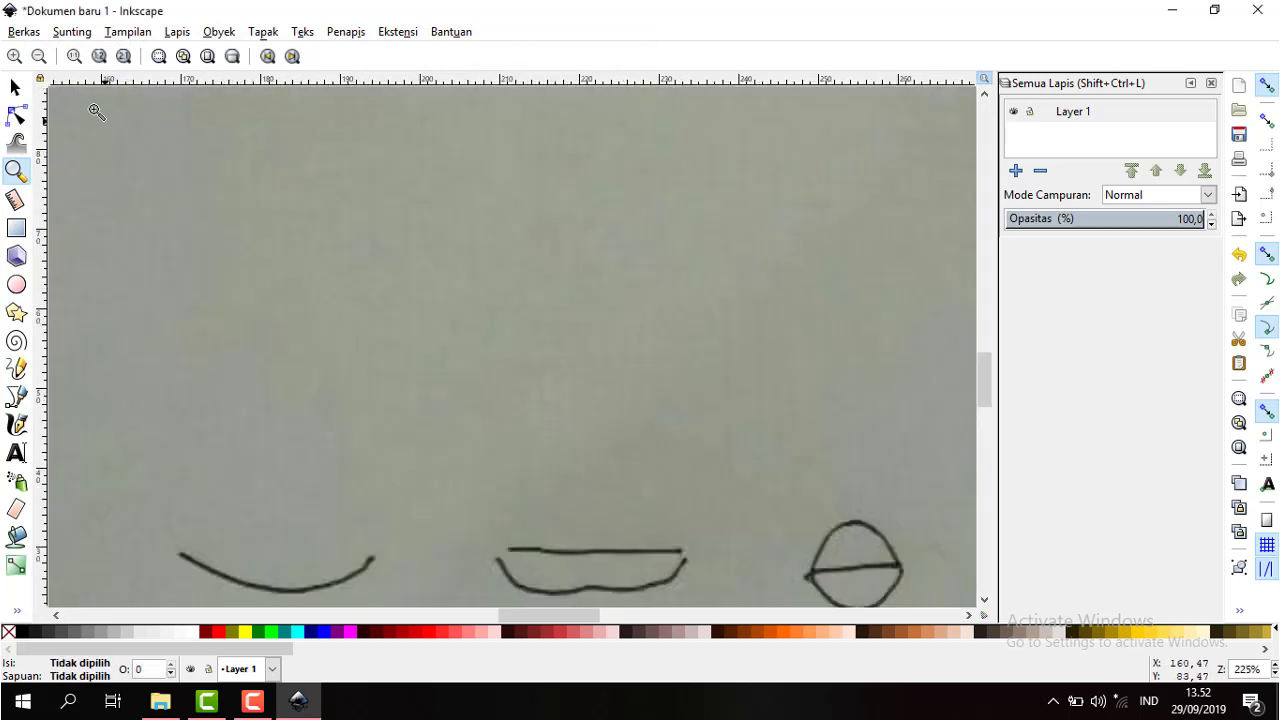
{"action": "left_click", "coordinate": [40, 57]}
{"action": "left_click", "coordinate": [40, 57]}
{"action": "left_click", "coordinate": [40, 57]}
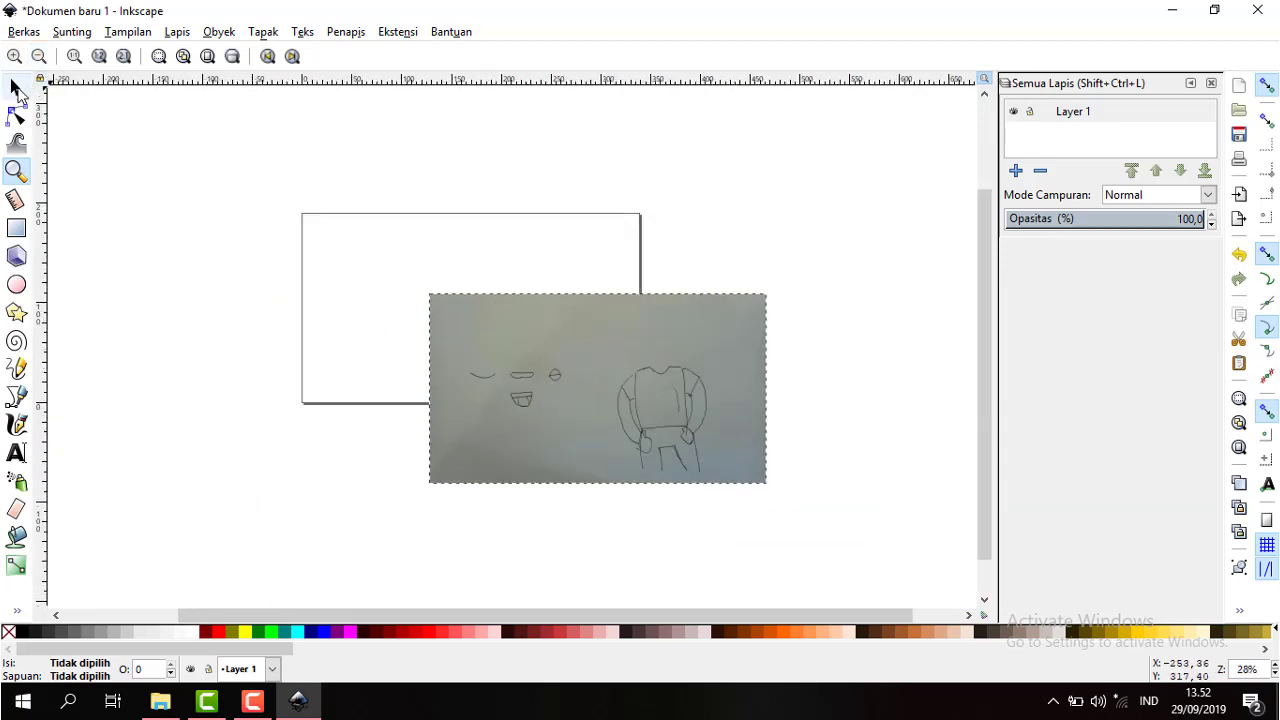
{"action": "left_click", "coordinate": [18, 92]}
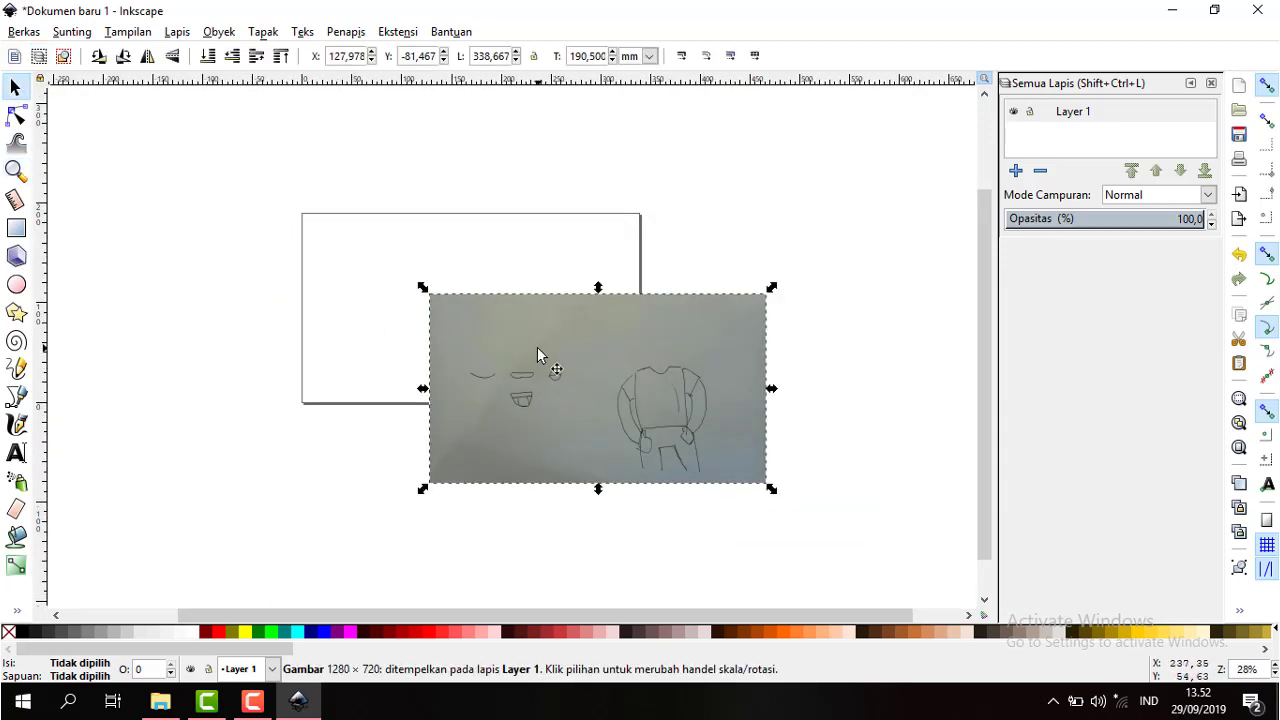
{"action": "left_click_drag", "start_coordinate": [531, 346], "coordinate": [407, 270]}
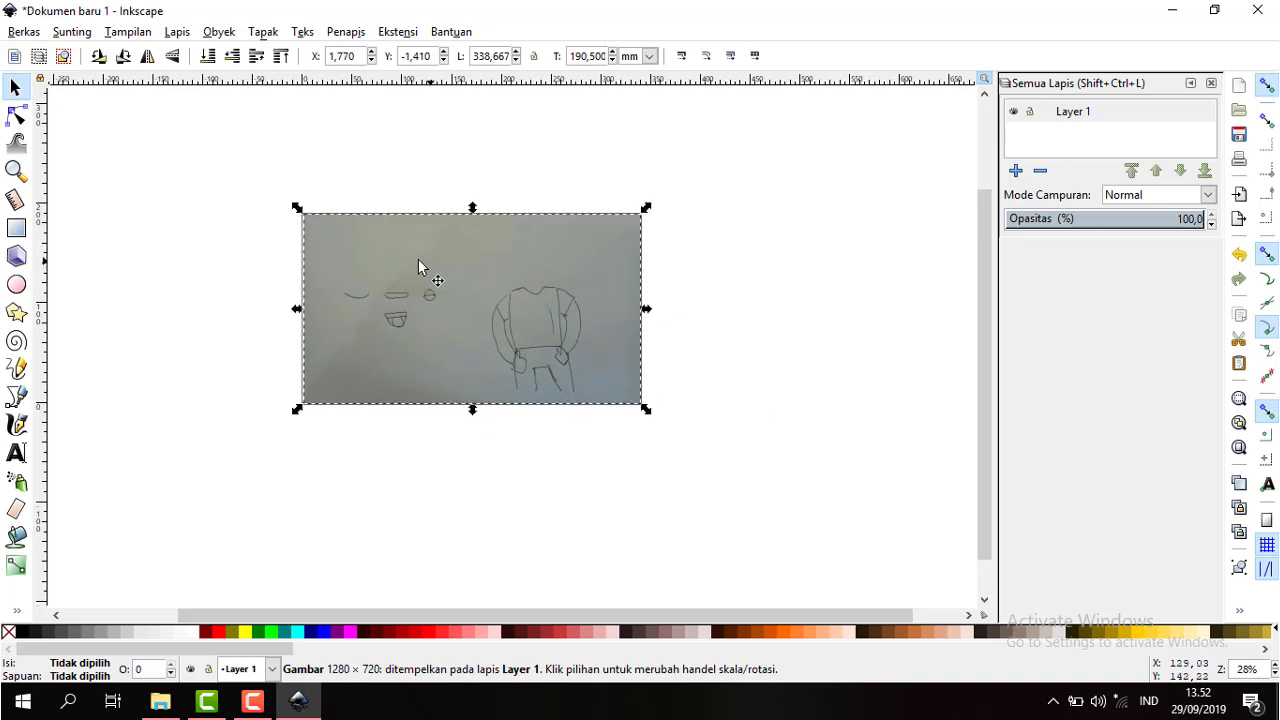
{"action": "key", "text": "Left"}
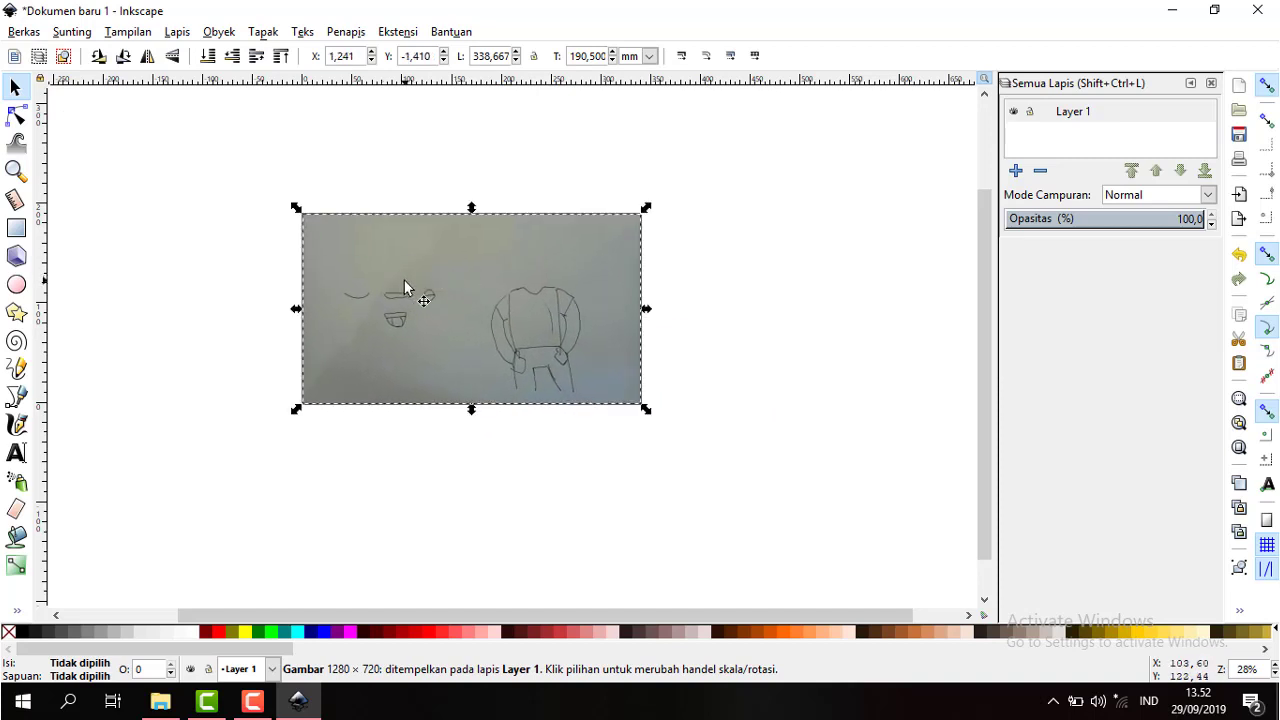
{"action": "key", "text": "Left"}
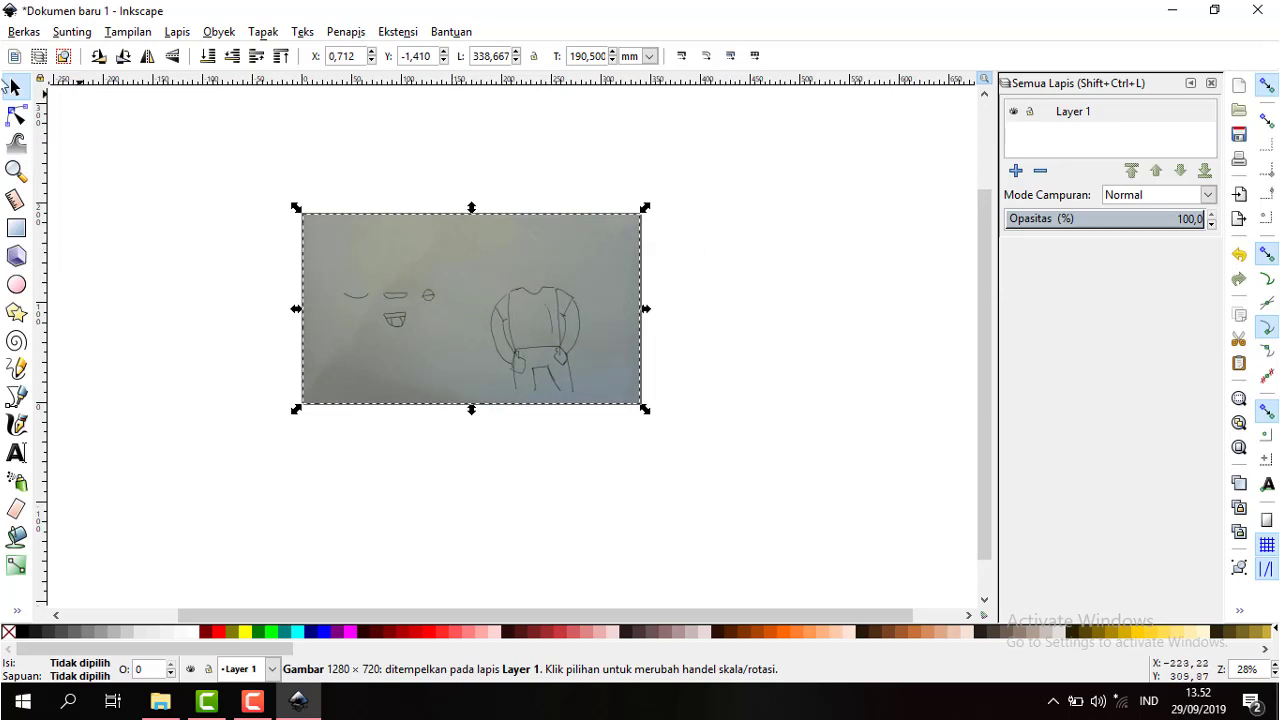
{"action": "left_click", "coordinate": [174, 188]}
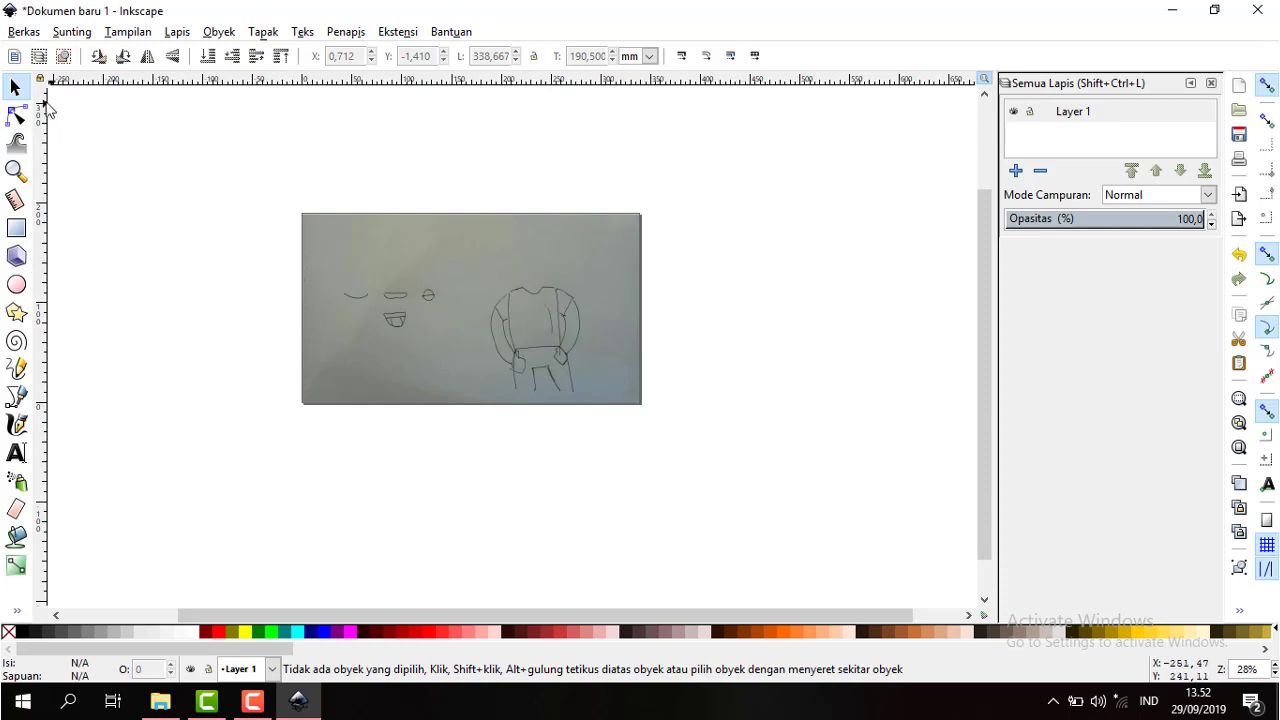
{"action": "left_click", "coordinate": [16, 172]}
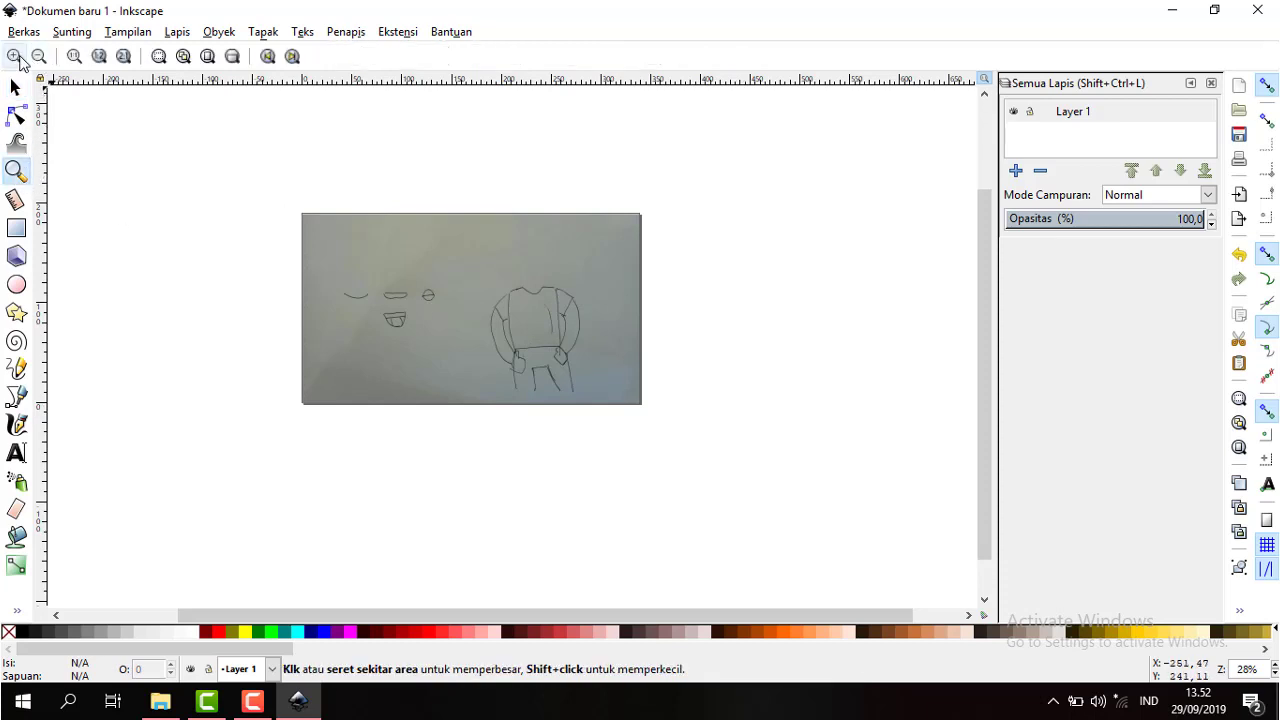
{"action": "left_click", "coordinate": [15, 57]}
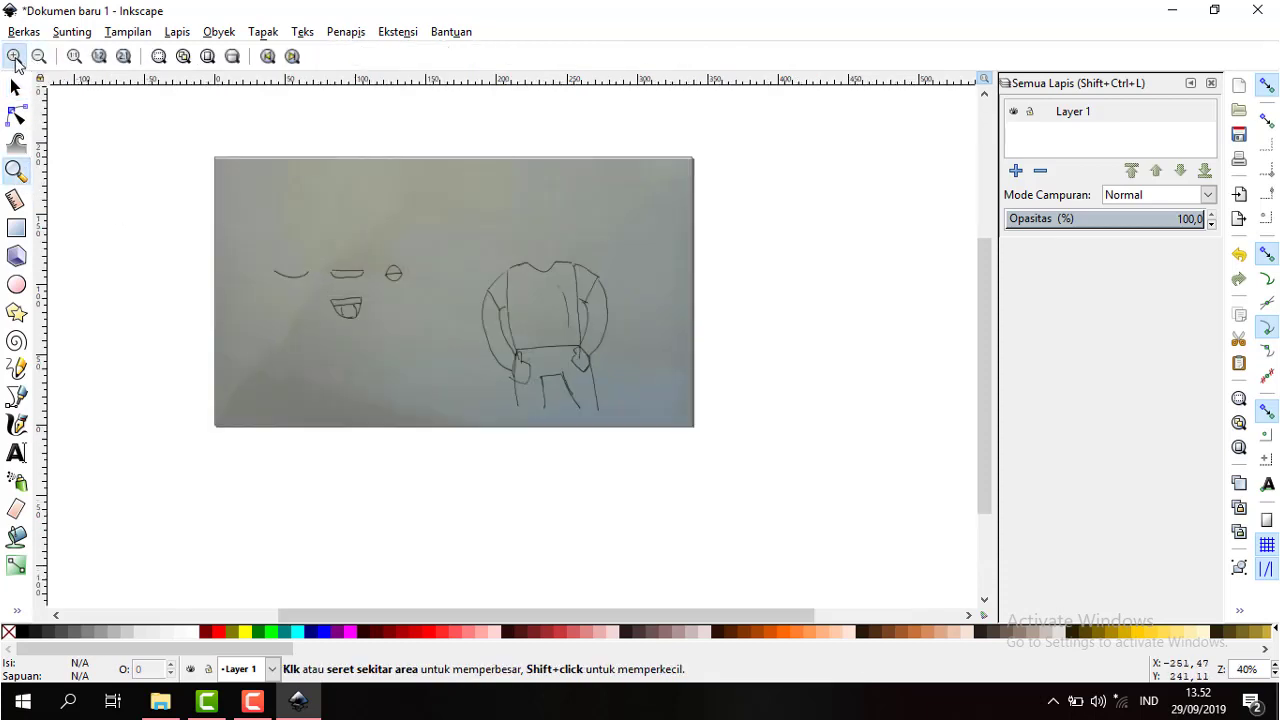
{"action": "left_click", "coordinate": [15, 57]}
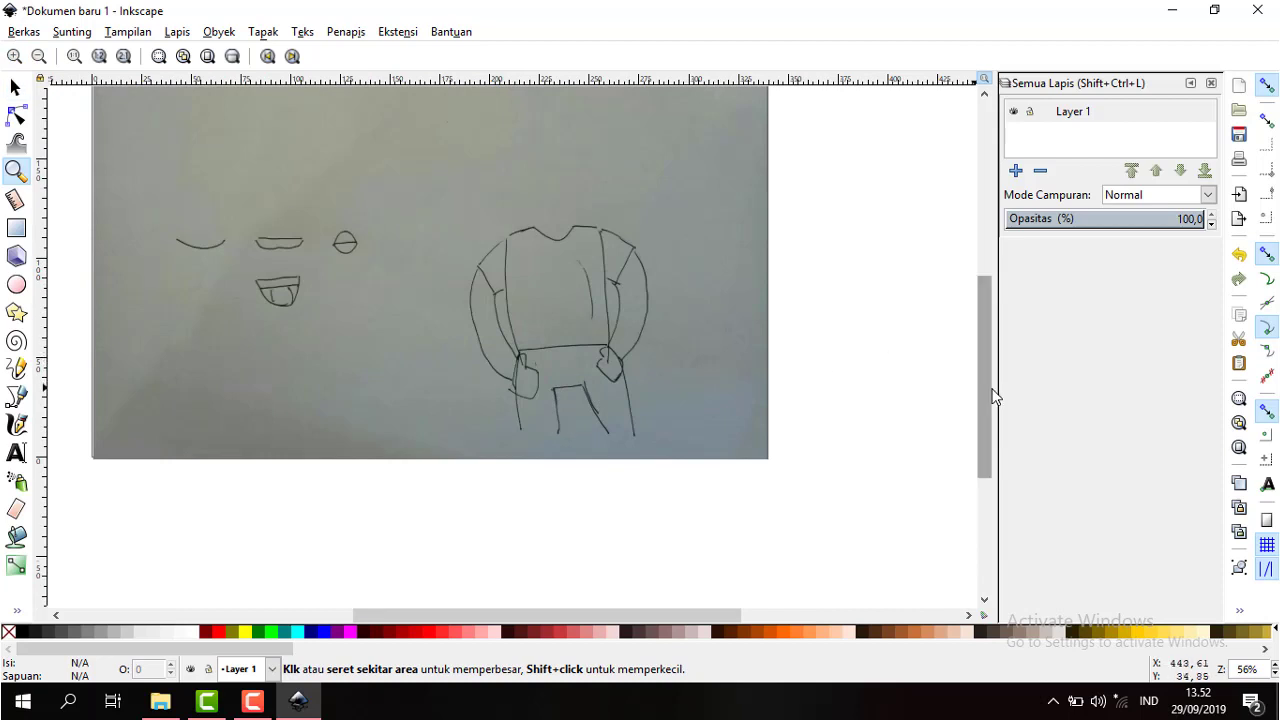
{"action": "left_click_drag", "start_coordinate": [995, 397], "coordinate": [980, 354]}
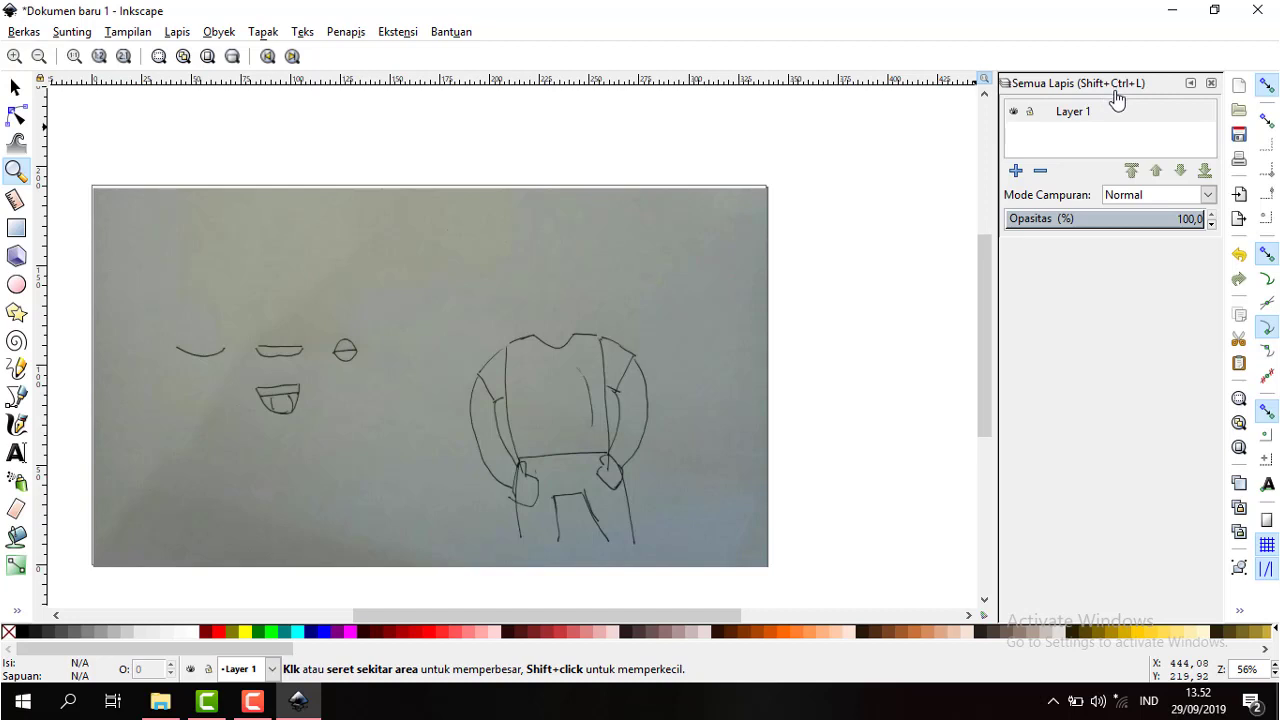
- Rename Layer 1 to Sketsa
{"action": "left_click", "coordinate": [1091, 124]}
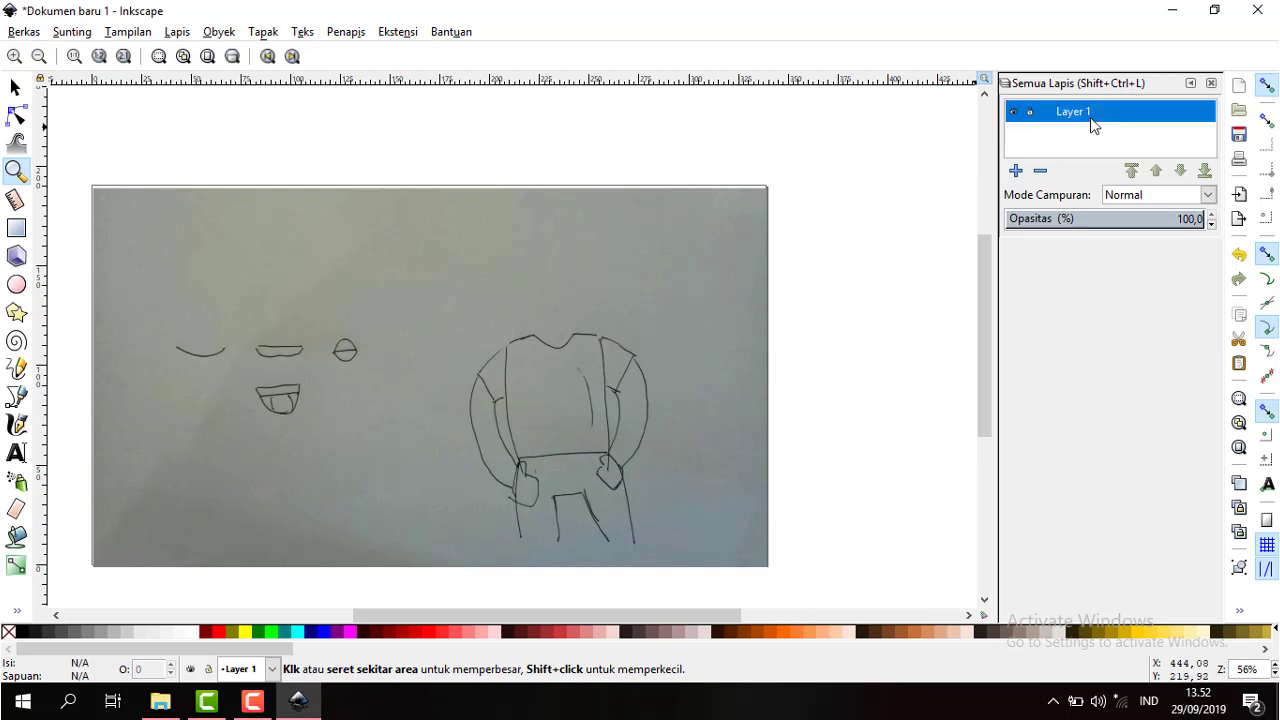
{"action": "right_click", "coordinate": [1089, 114]}
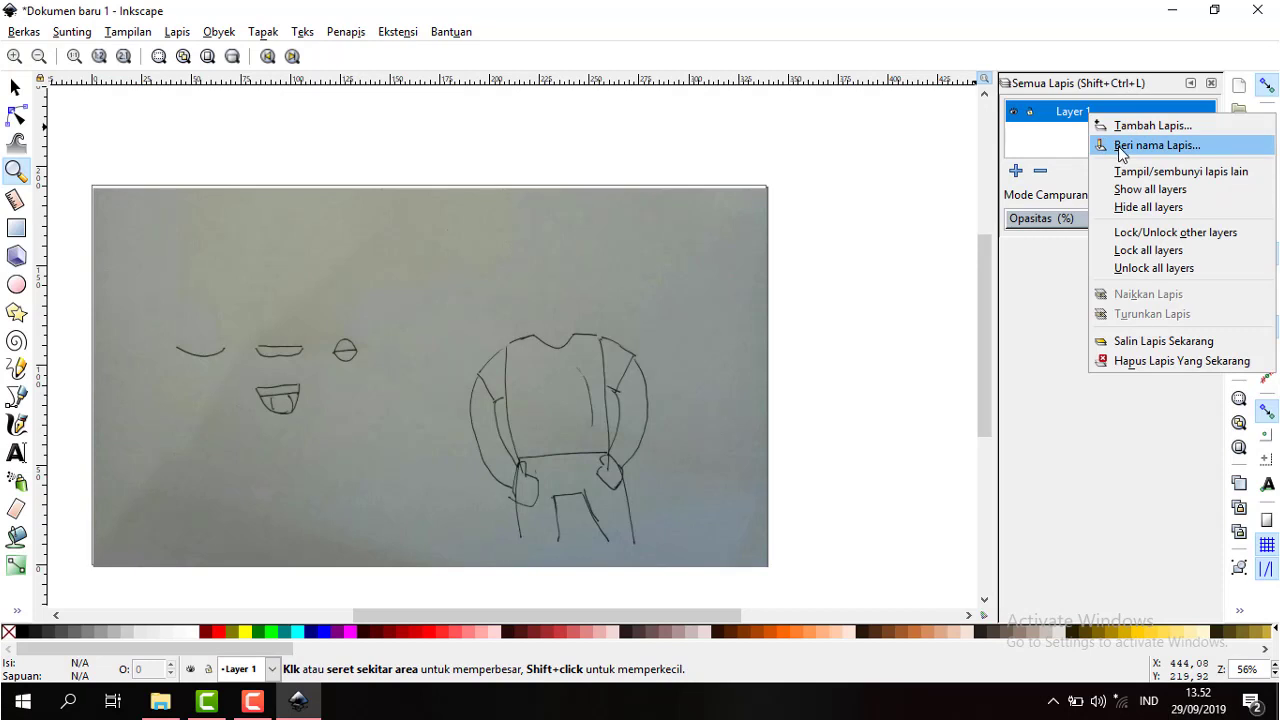
{"action": "left_click", "coordinate": [1121, 146]}
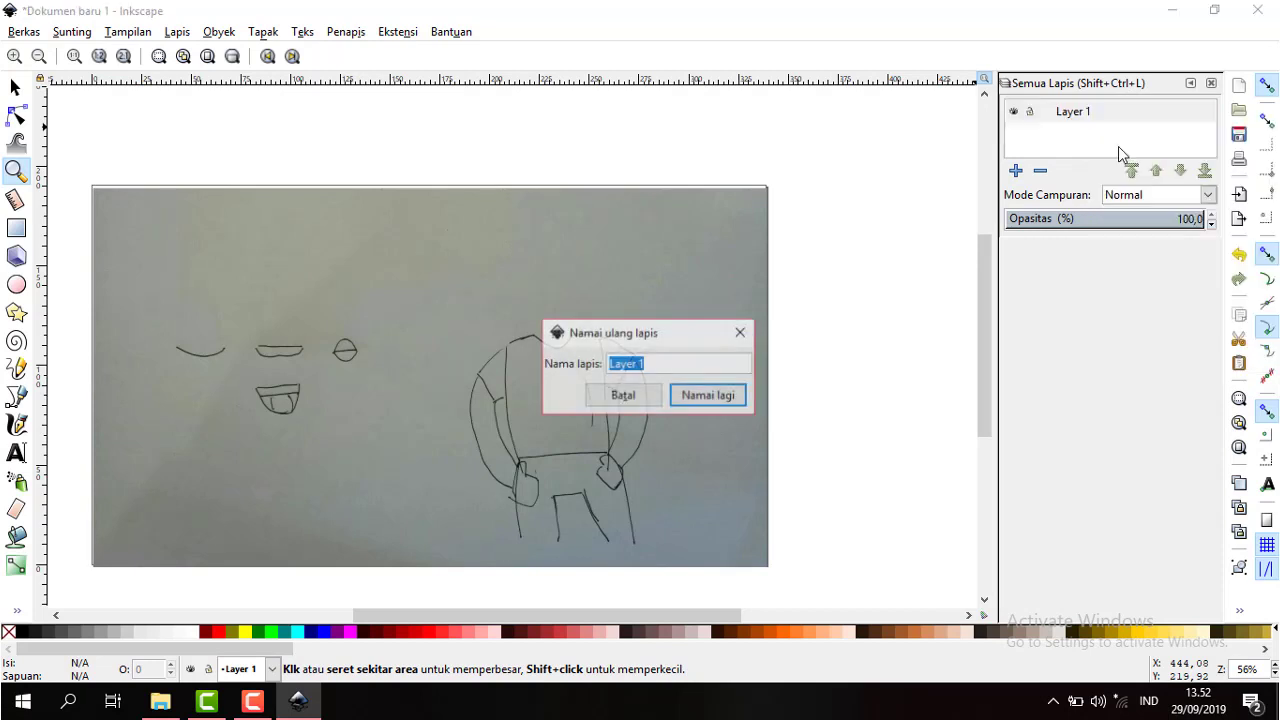
{"action": "type", "text": "Sketsa"}
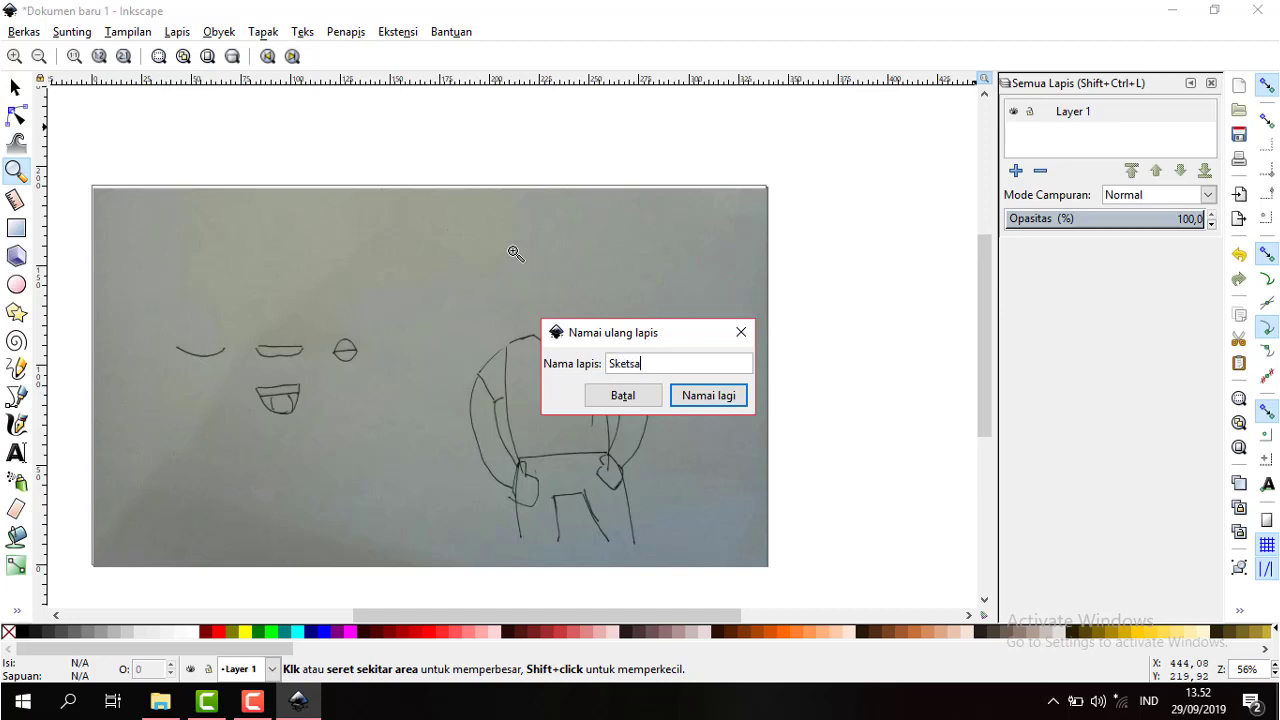
{"action": "left_click", "coordinate": [727, 397]}
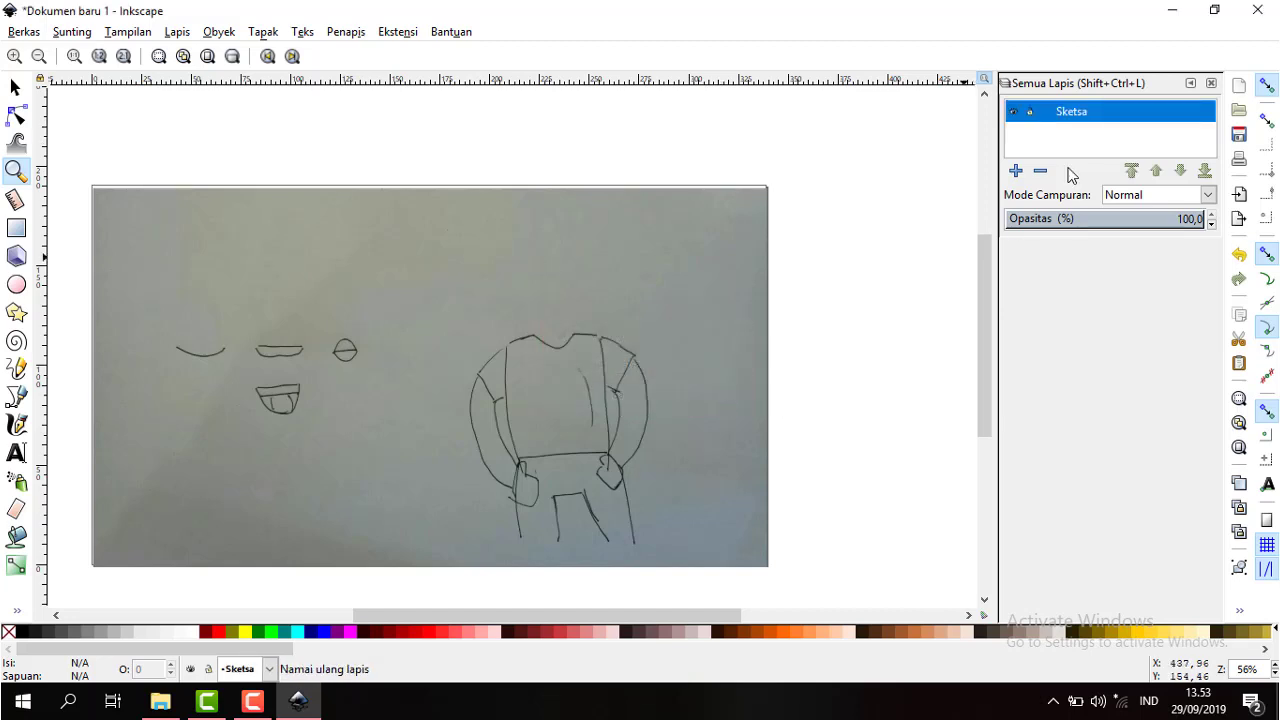
- Add two new layers named Tubuh and Kepala
{"action": "left_click", "coordinate": [1015, 171]}
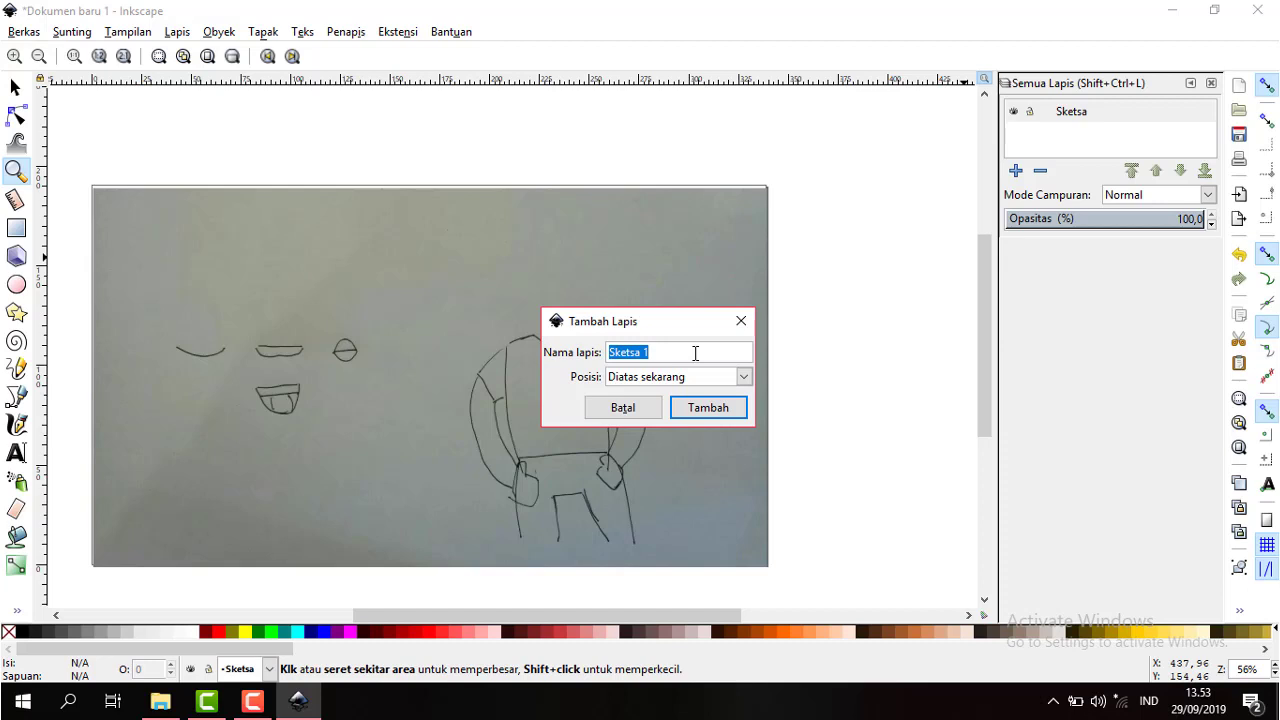
{"action": "type", "text": "Tubuh"}
{"action": "key", "text": "Return"}
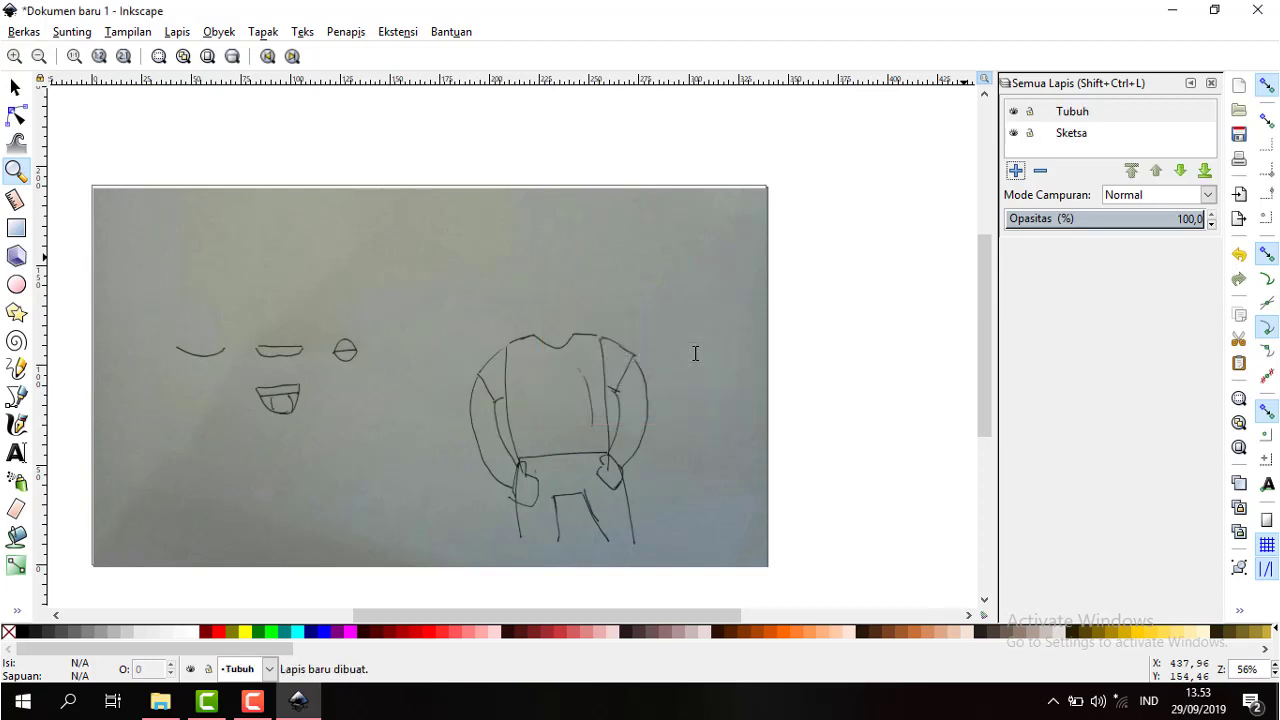
{"action": "left_click", "coordinate": [1015, 170]}
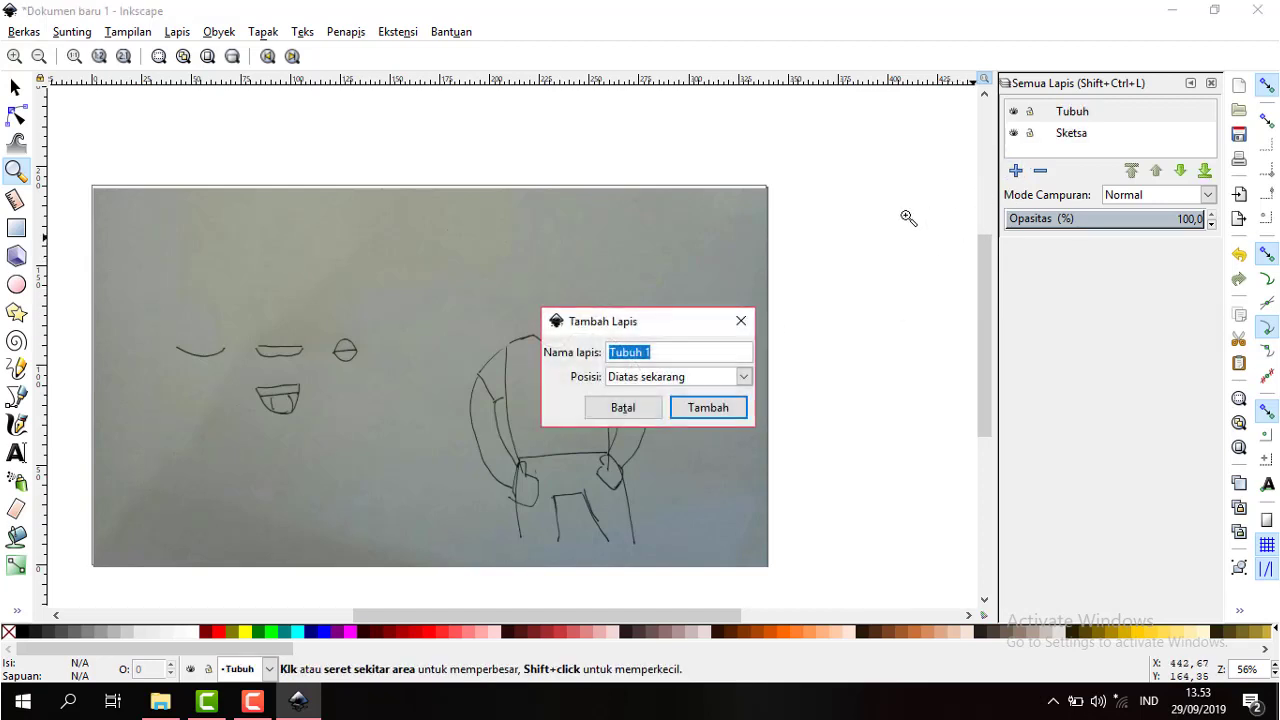
{"action": "type", "text": "Kepala"}
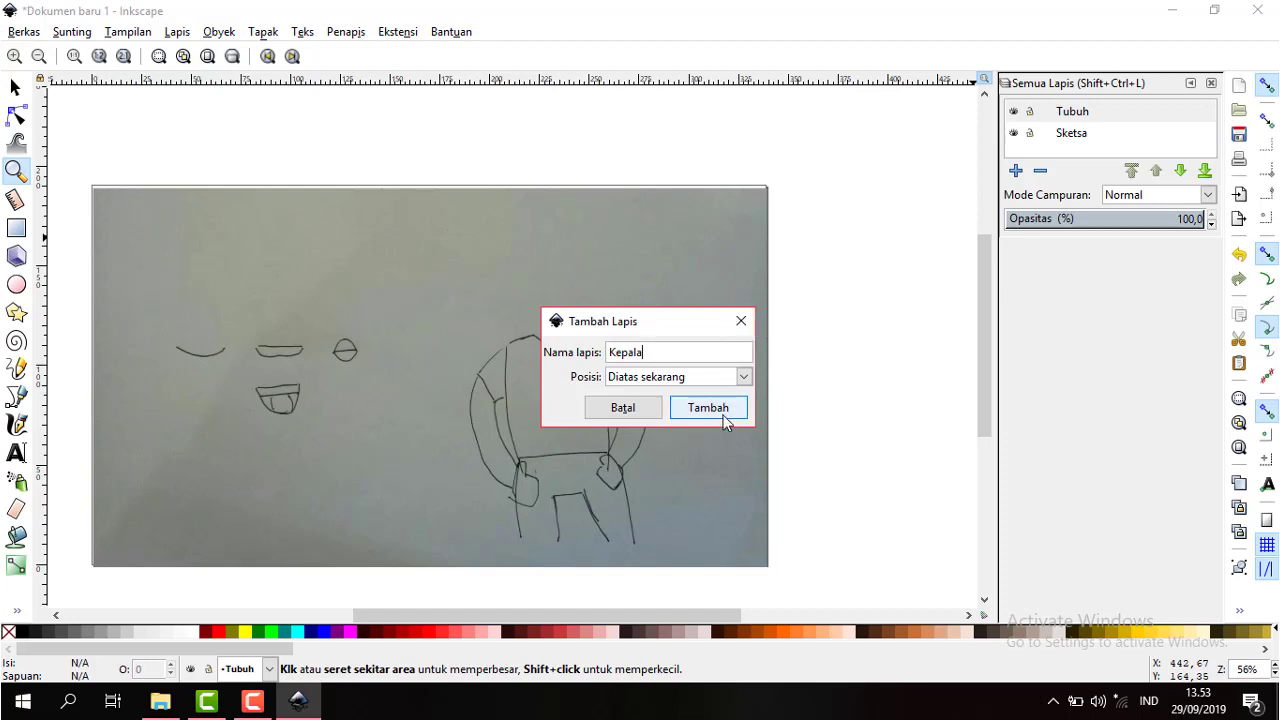
{"action": "left_click", "coordinate": [702, 408]}
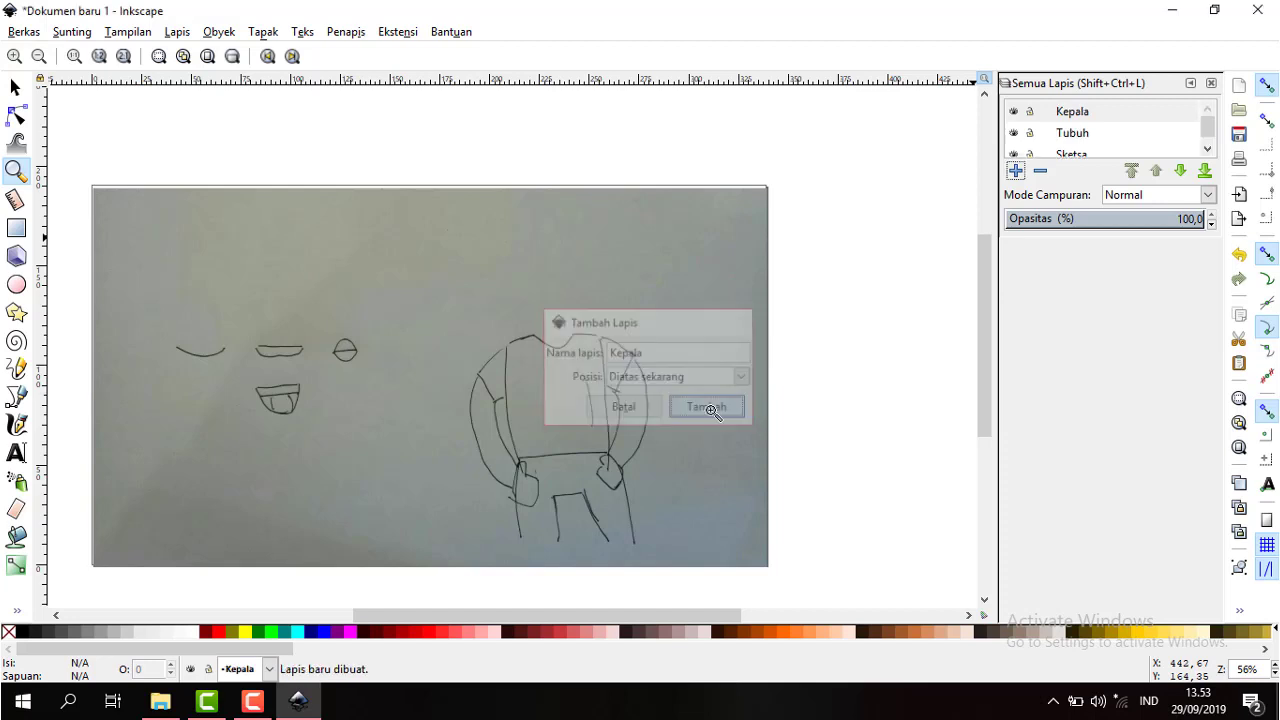
- Lock the Sketsa layer against edits
{"action": "left_click", "coordinate": [690, 373]}
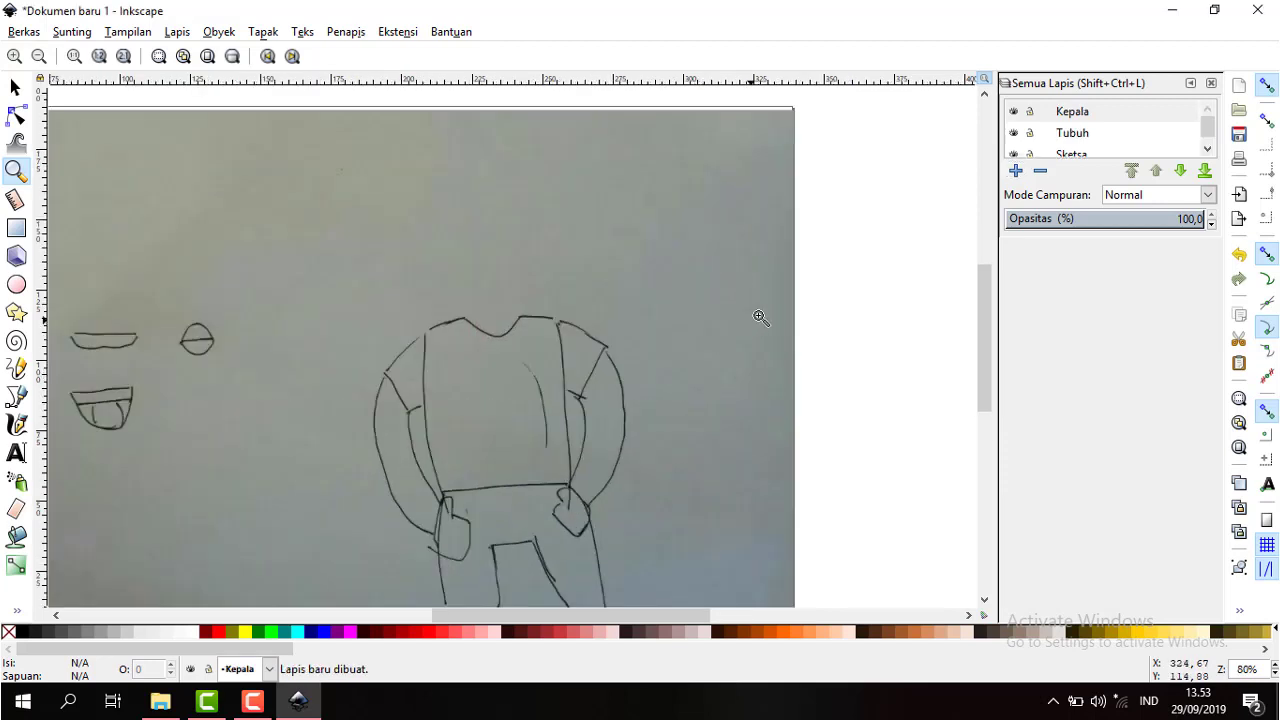
{"action": "scroll", "coordinate": [1068, 145], "scroll_direction": "down", "scroll_amount": 1}
{"action": "left_click", "coordinate": [1062, 150]}
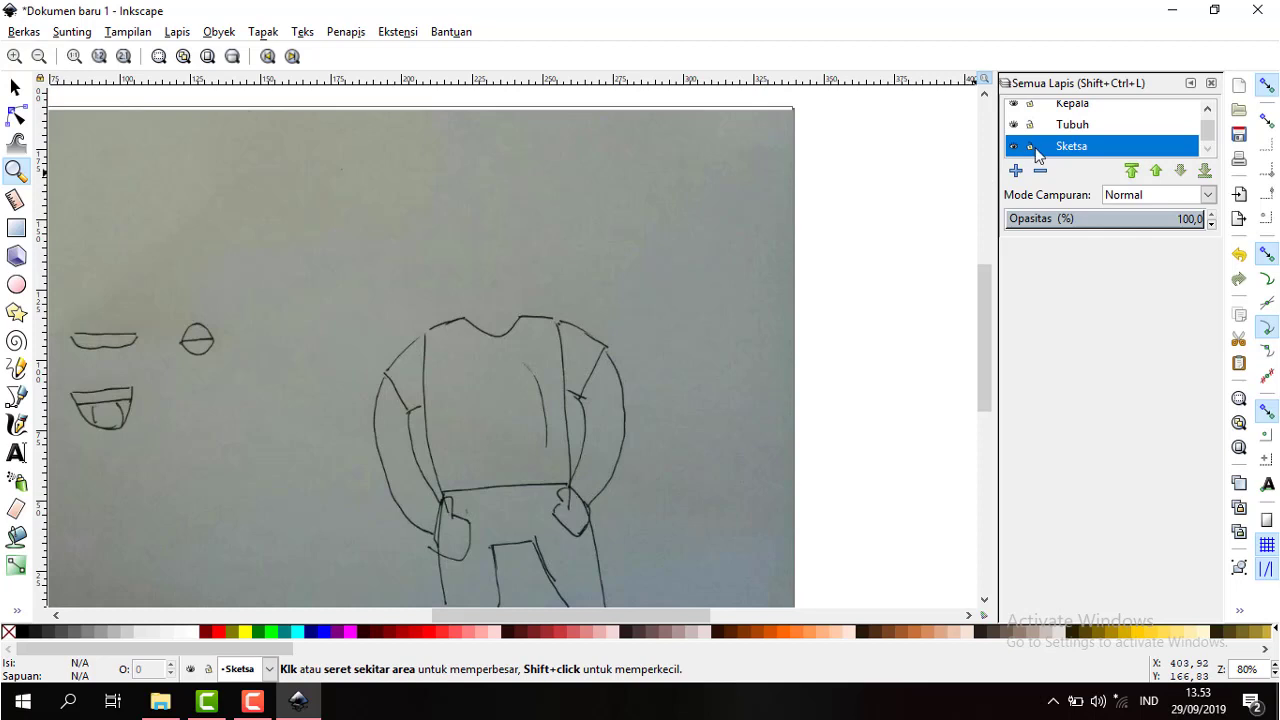
{"action": "left_click", "coordinate": [1030, 147]}
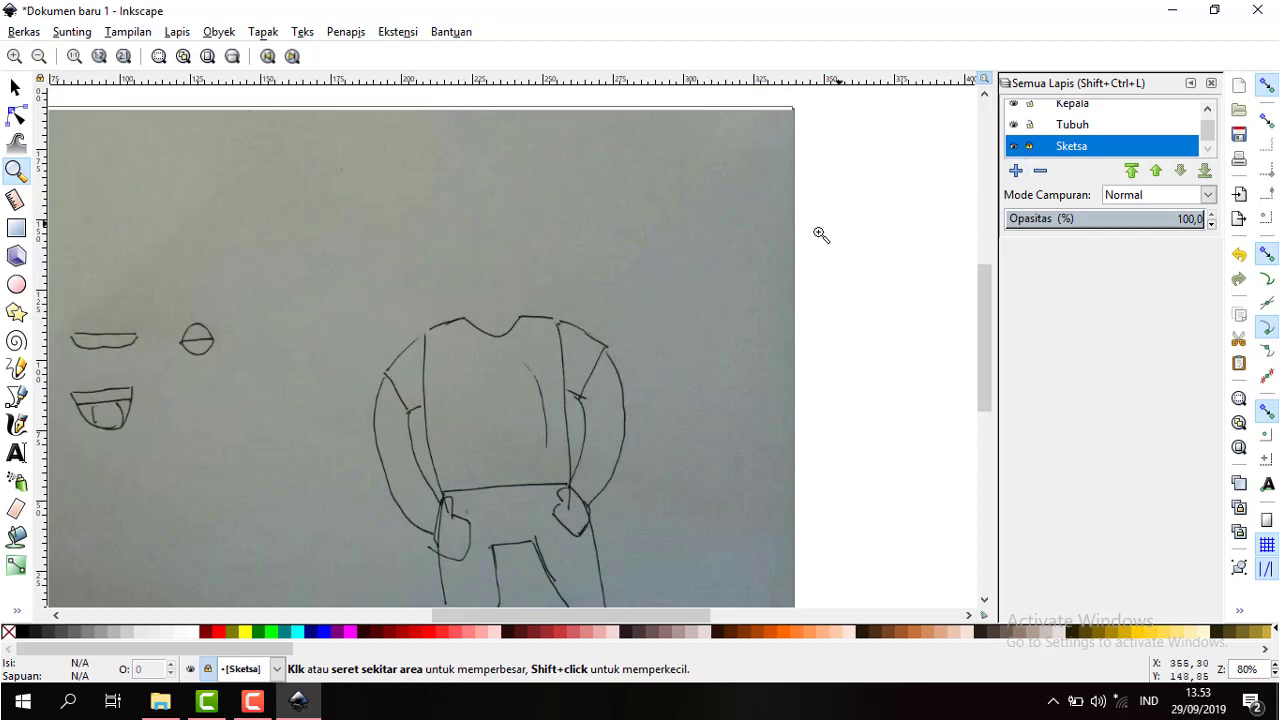
{"action": "scroll", "coordinate": [478, 328], "scroll_direction": "down", "scroll_amount": 2}
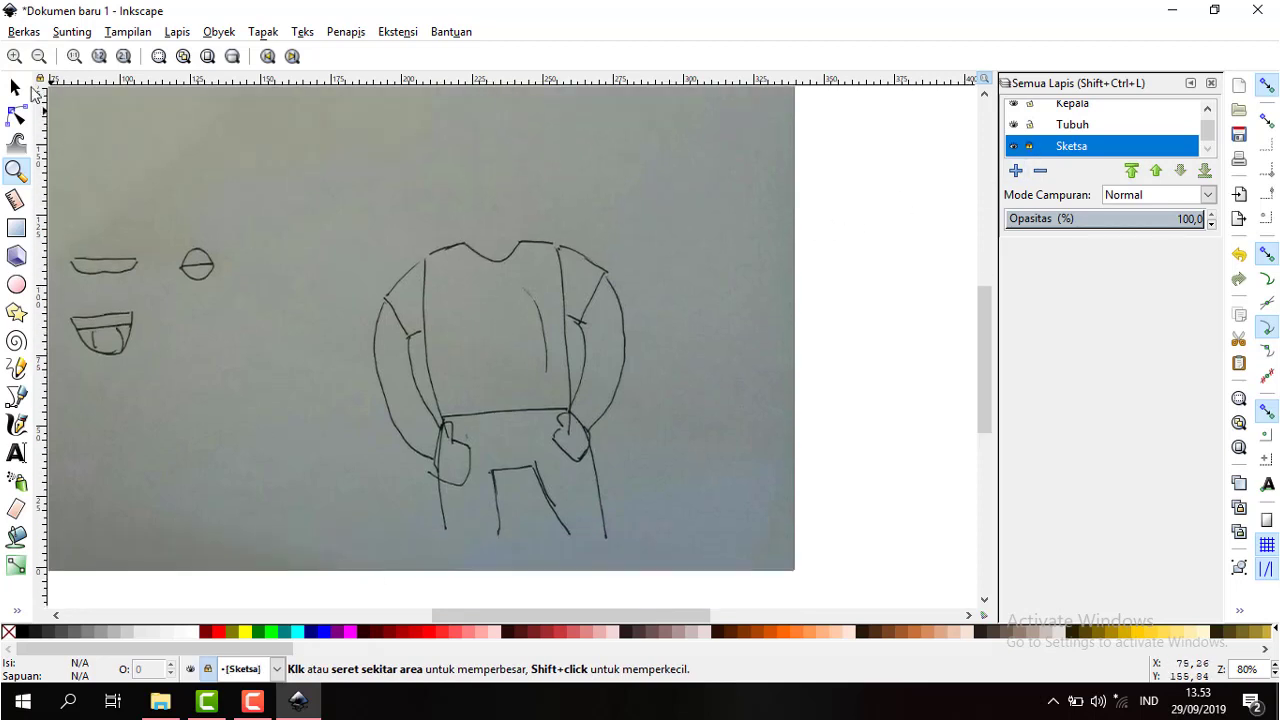
{"action": "left_click", "coordinate": [40, 57]}
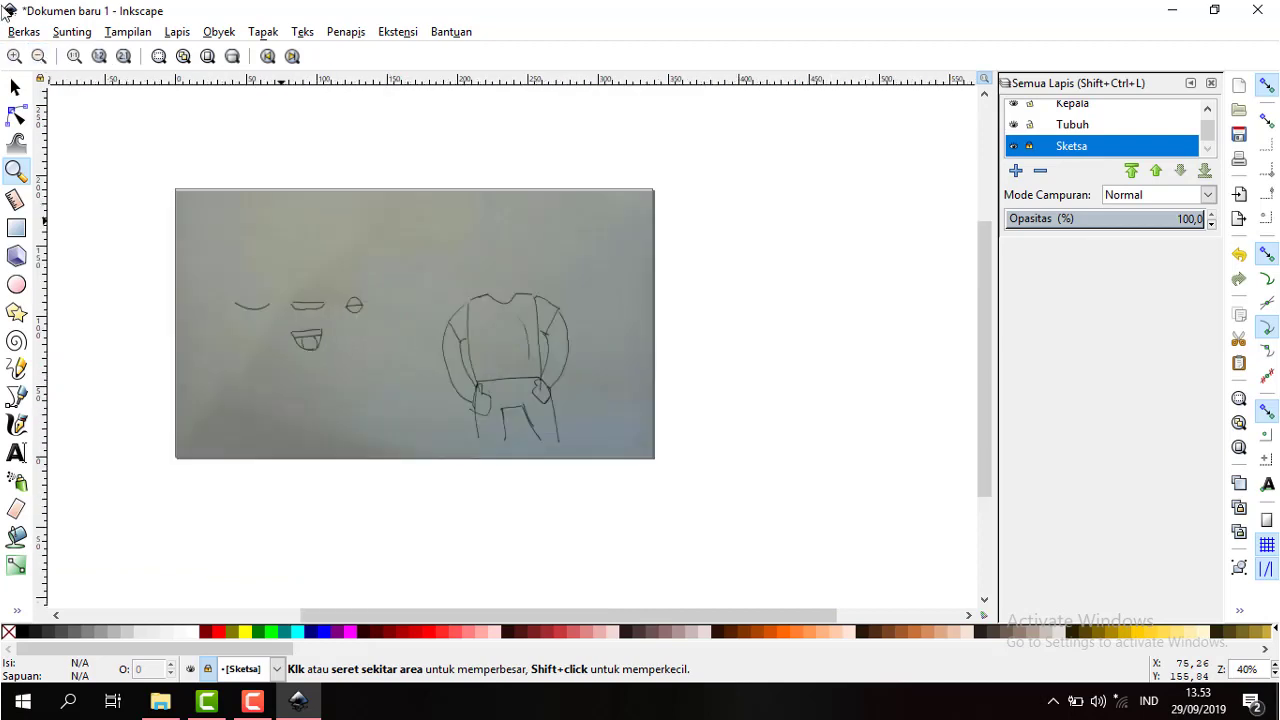
{"action": "left_click", "coordinate": [24, 32]}
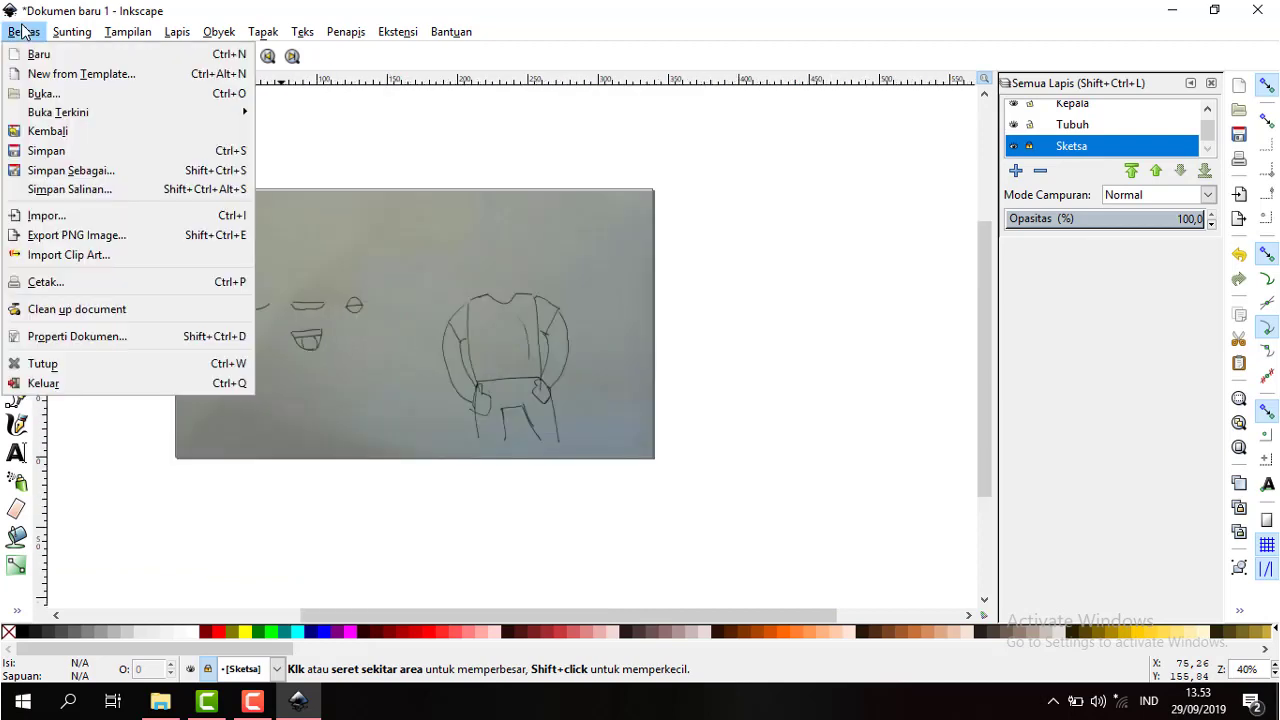
- Import the cartoon head PNG as embedded and shrink it over the sketch
{"action": "left_click", "coordinate": [47, 215]}
{"action": "scroll", "coordinate": [430, 250], "scroll_direction": "down", "scroll_amount": 5}
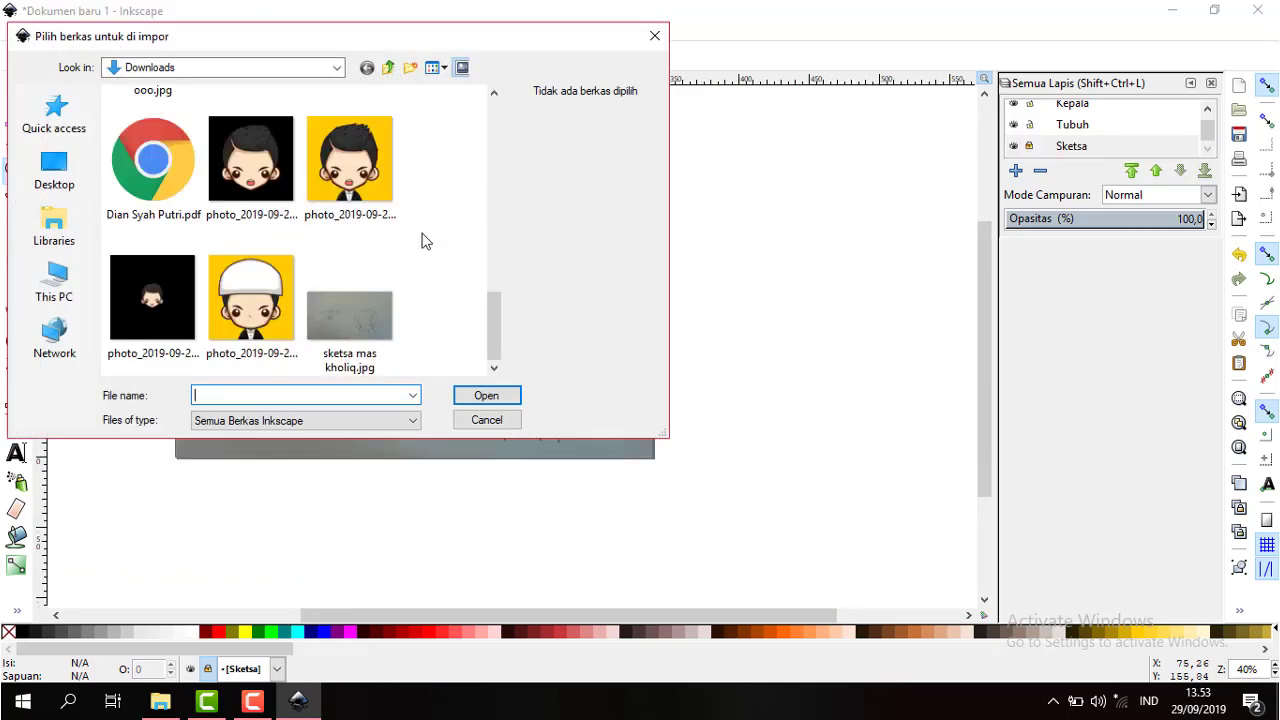
{"action": "scroll", "coordinate": [357, 305], "scroll_direction": "up", "scroll_amount": 3}
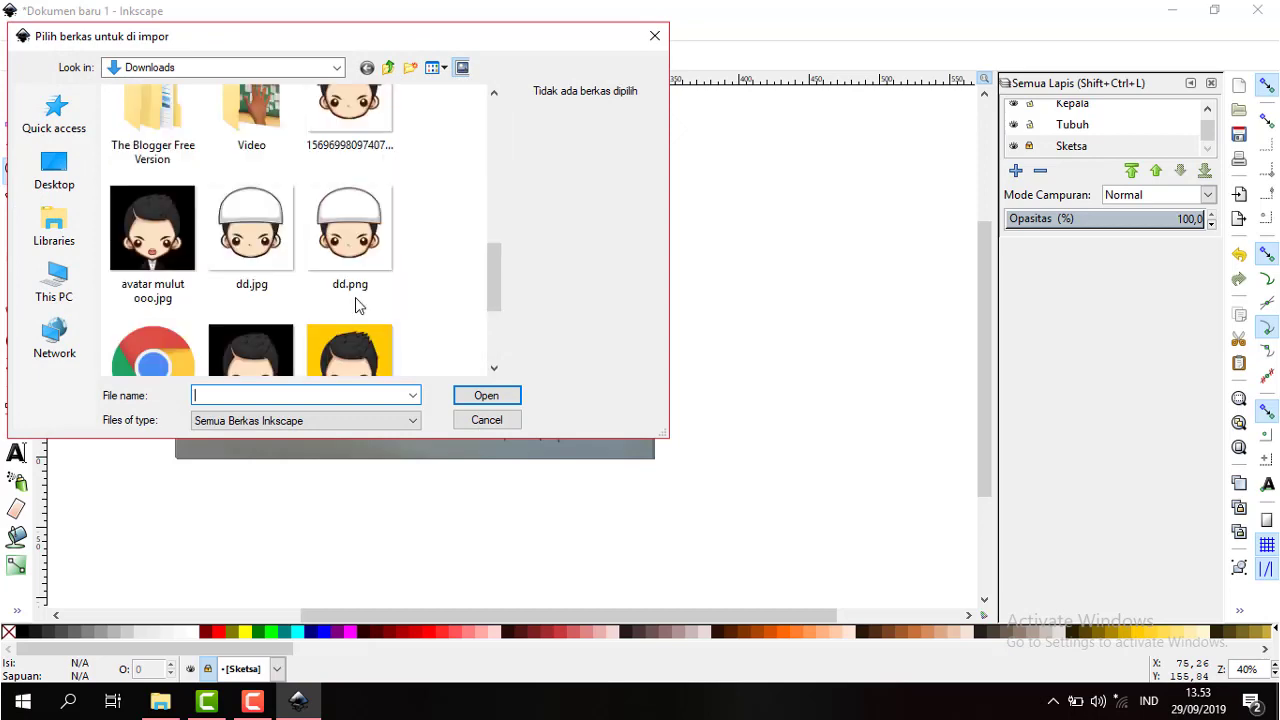
{"action": "scroll", "coordinate": [333, 210], "scroll_direction": "up", "scroll_amount": 2}
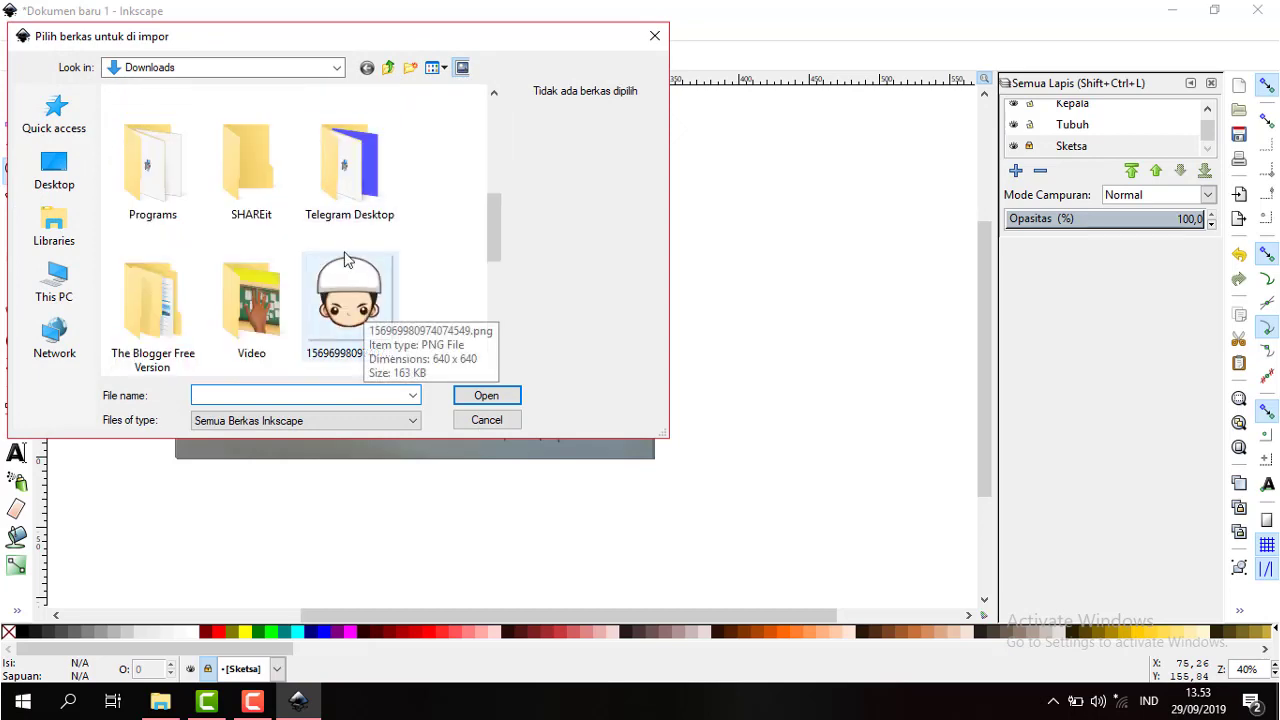
{"action": "double_click", "coordinate": [345, 259]}
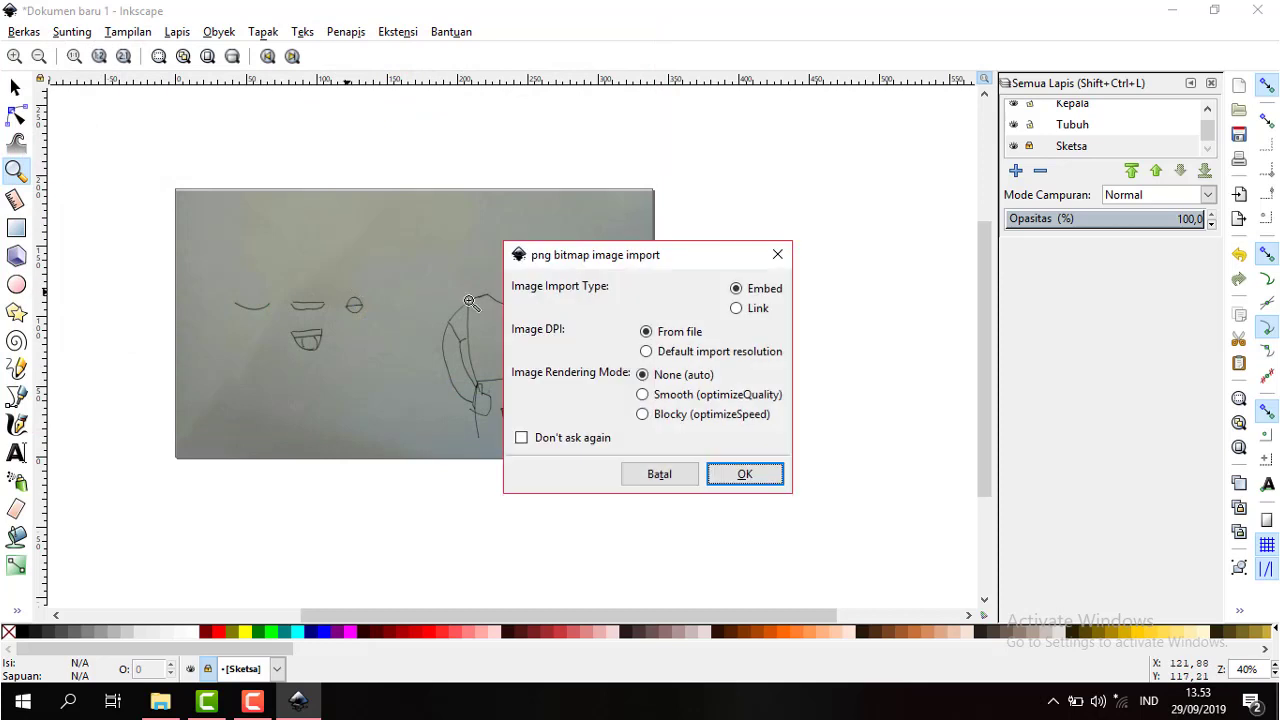
{"action": "left_click", "coordinate": [740, 472]}
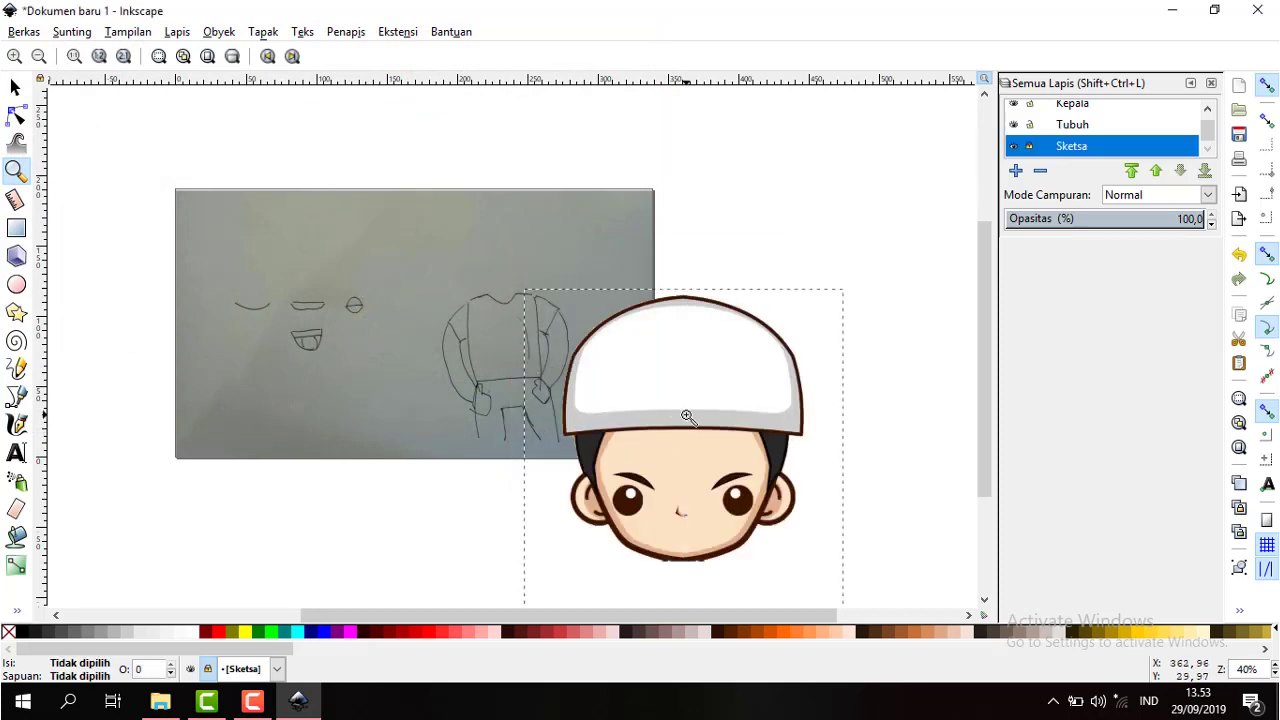
{"action": "left_click", "coordinate": [687, 416]}
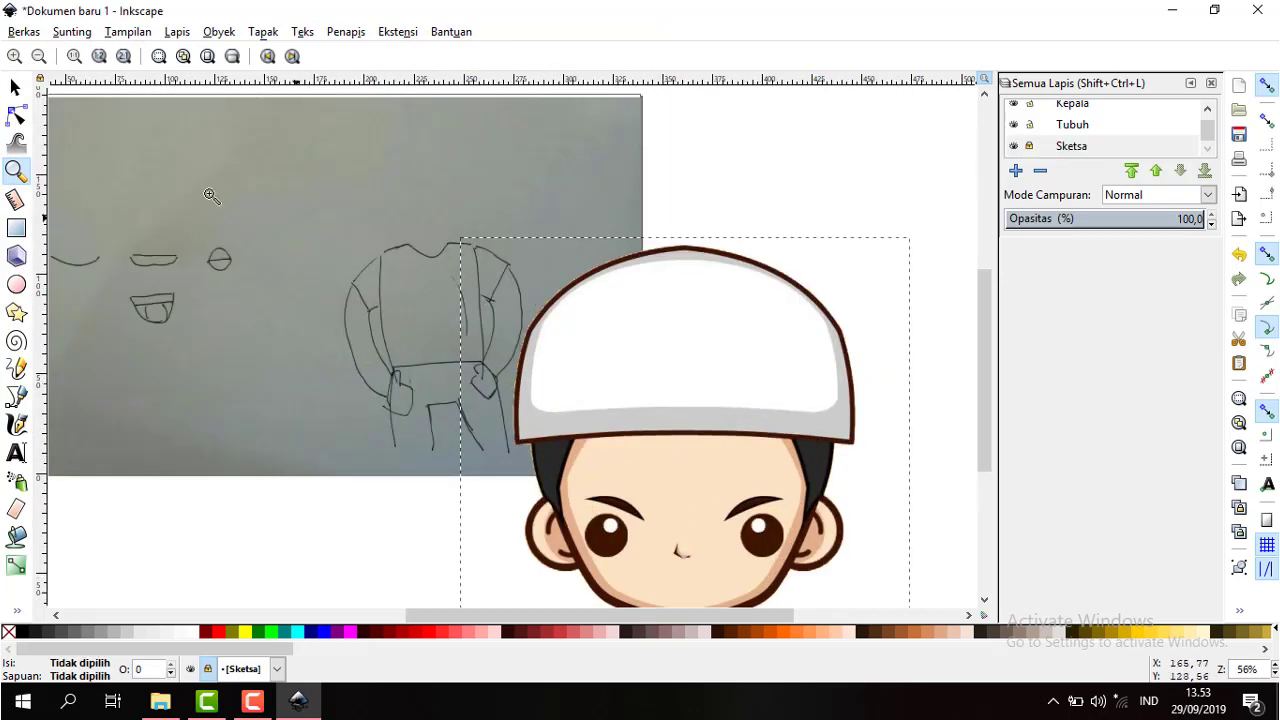
{"action": "left_click", "coordinate": [15, 87]}
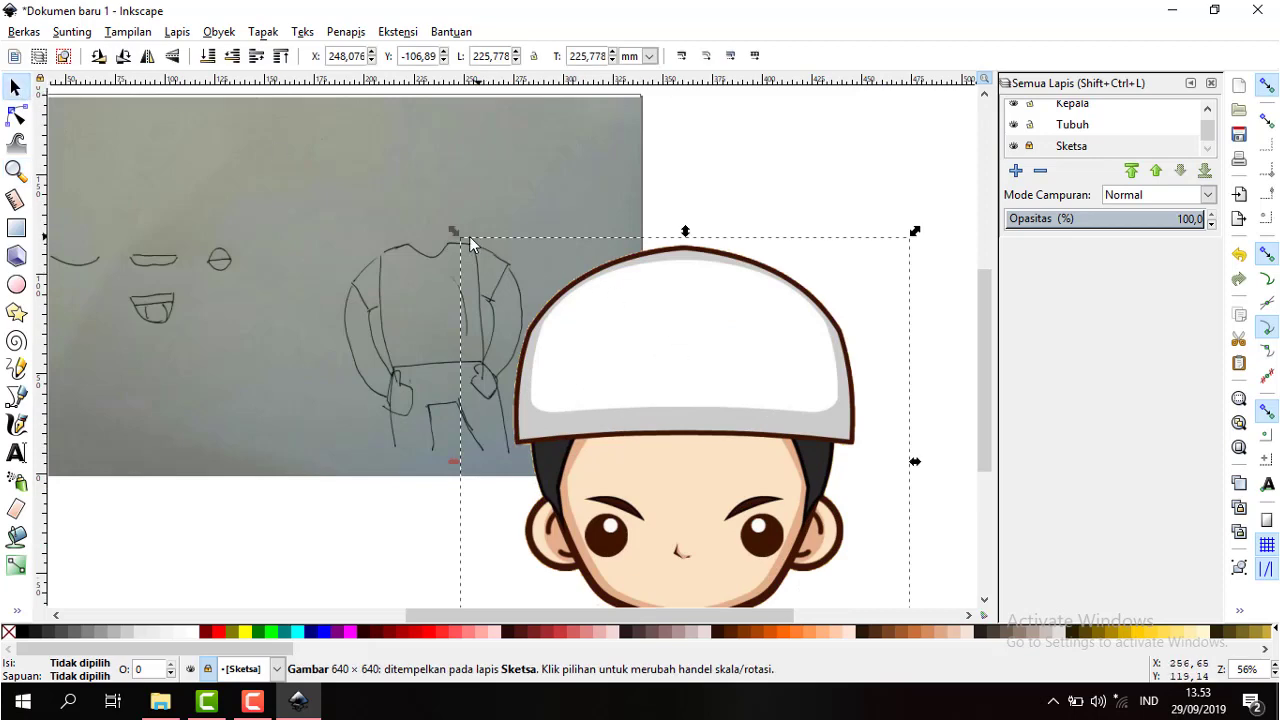
{"action": "left_click_drag", "start_coordinate": [453, 232], "coordinate": [686, 490]}
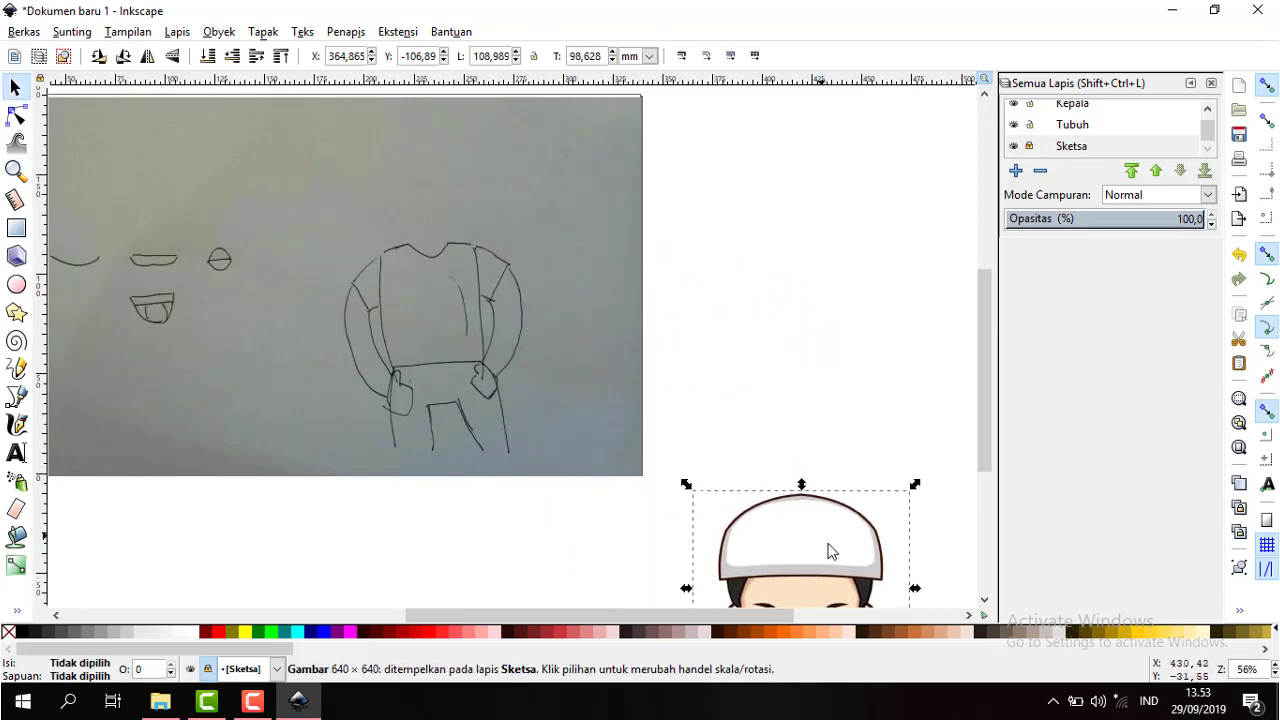
{"action": "left_click_drag", "start_coordinate": [790, 532], "coordinate": [457, 197]}
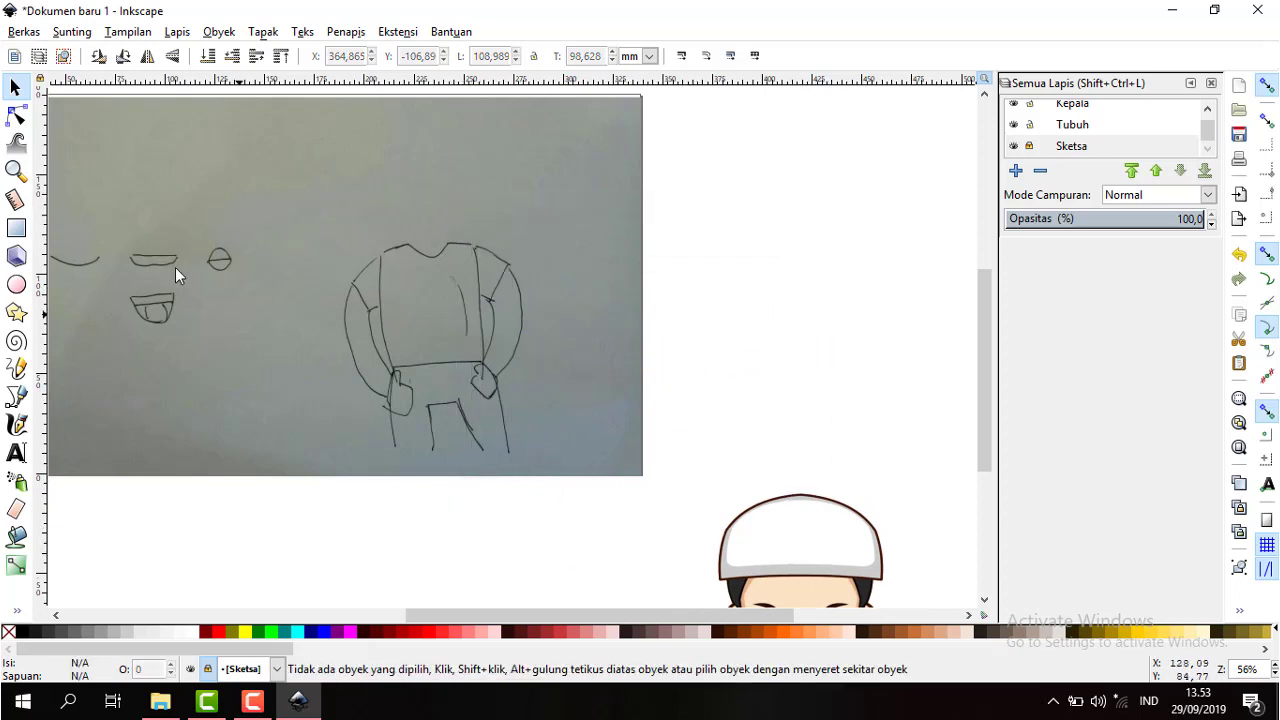
- Undo the head's resizing and its import, leaving only the sketch
{"action": "scroll", "coordinate": [886, 517], "scroll_direction": "down", "scroll_amount": 3}
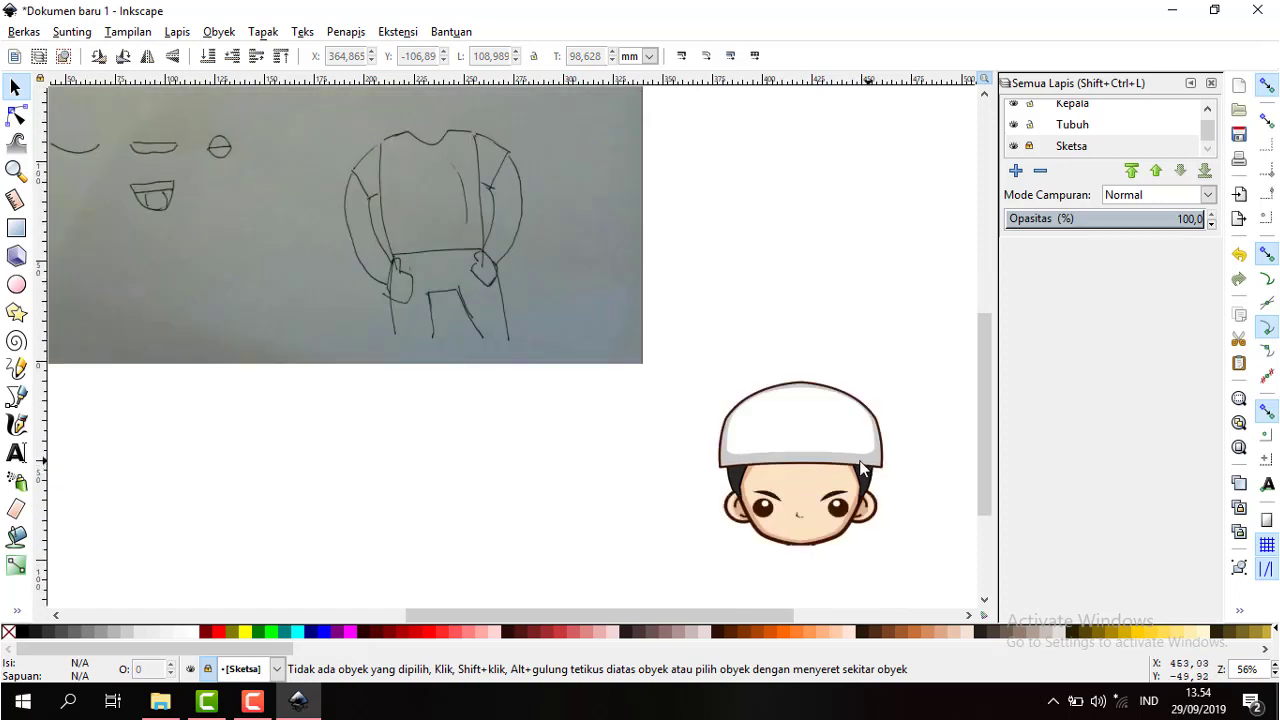
{"action": "left_click", "coordinate": [22, 90]}
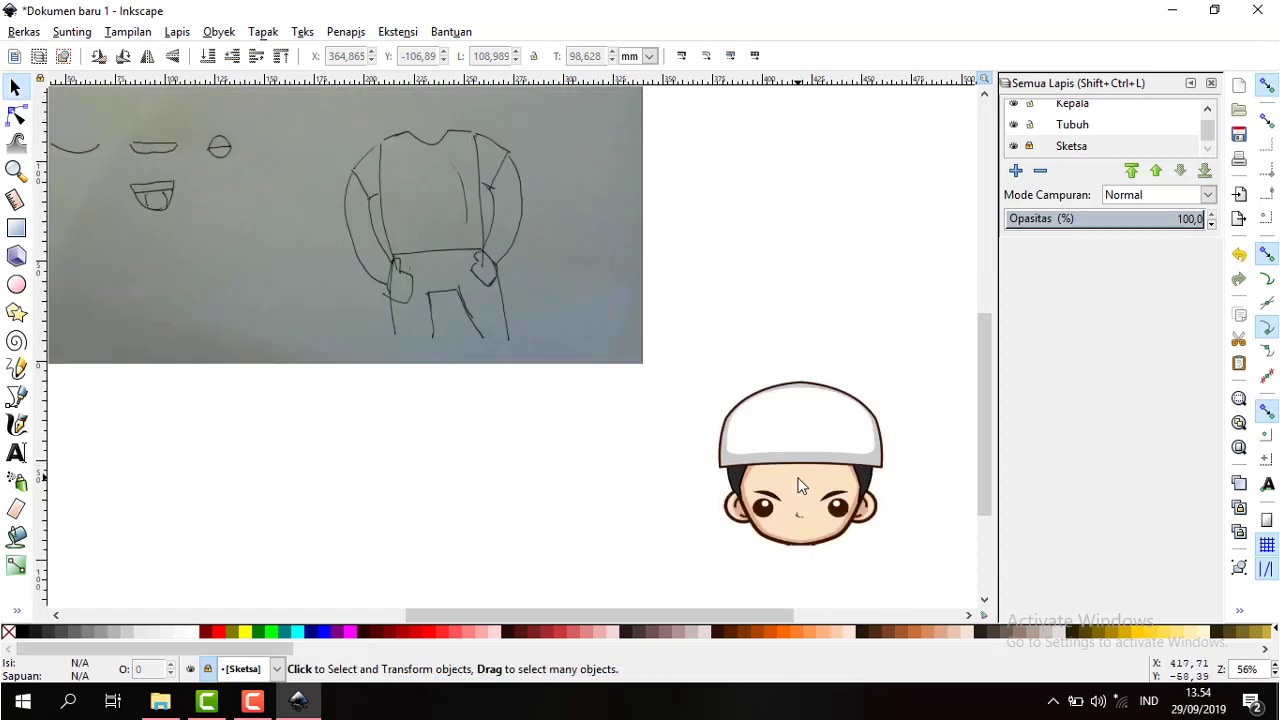
{"action": "key", "text": "ctrl+z"}
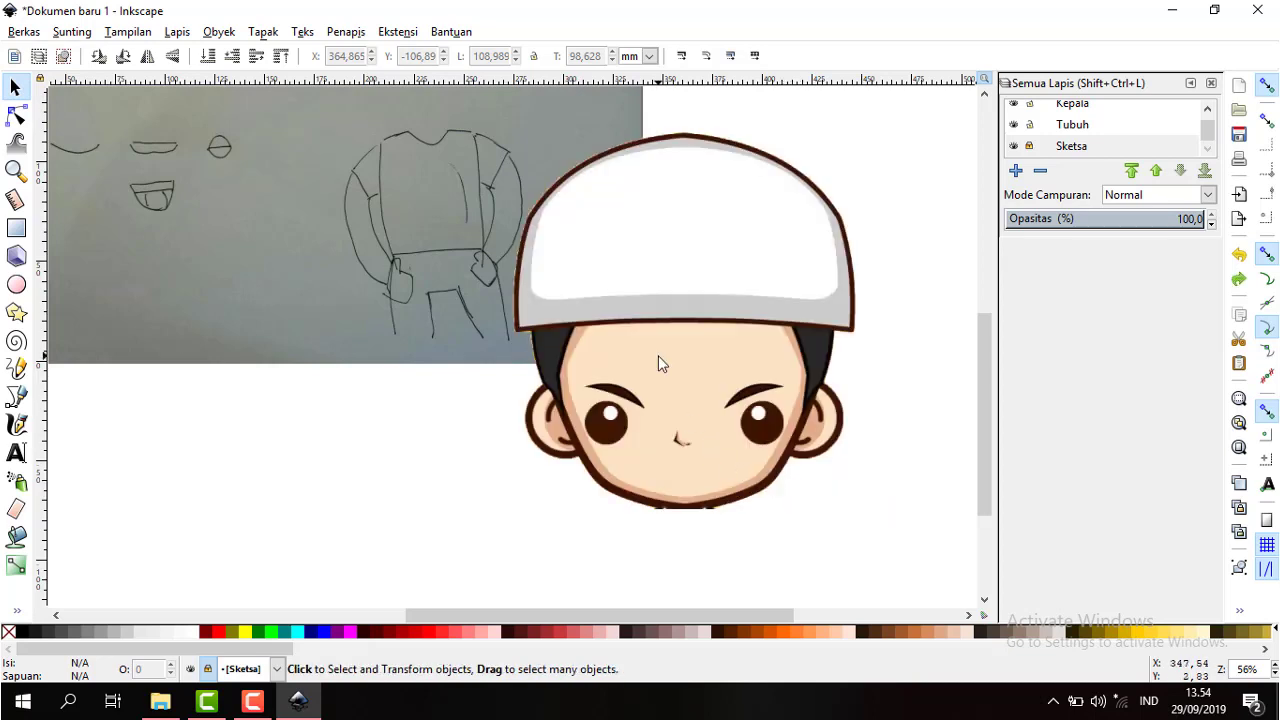
{"action": "key", "text": "ctrl+z"}
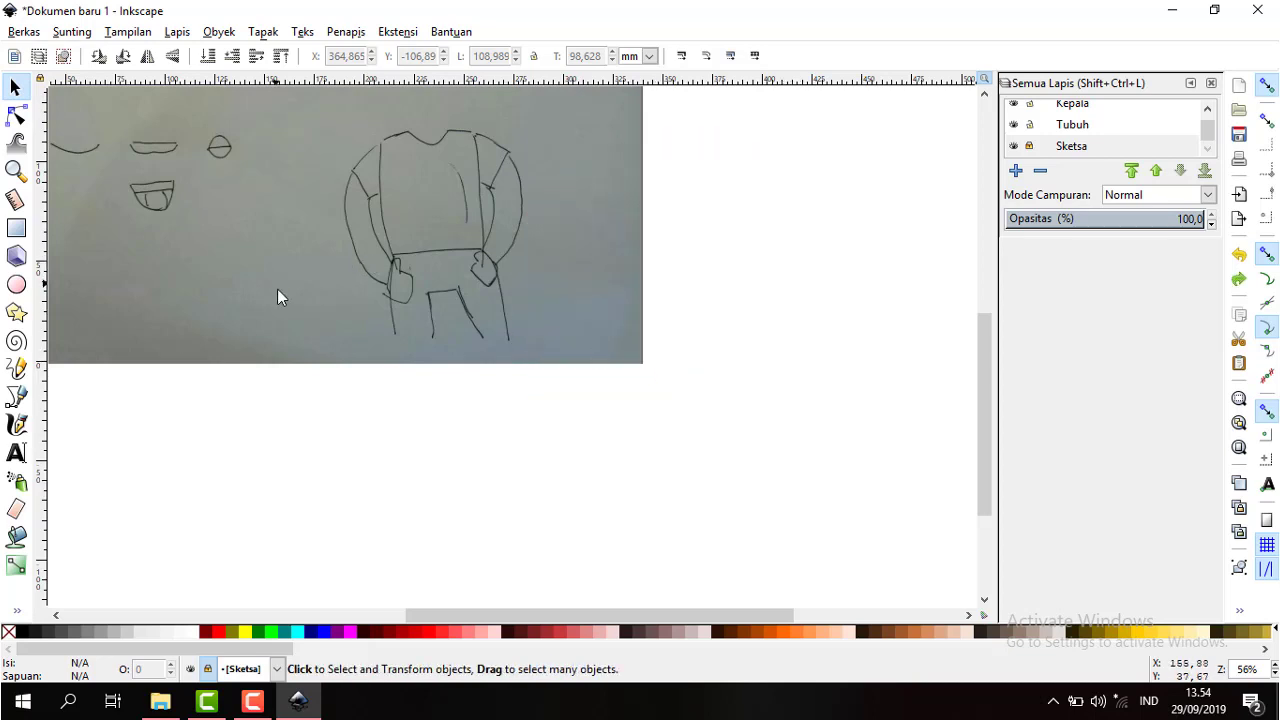
- Re-import the cartoon head PNG with the default import settings
{"action": "scroll", "coordinate": [300, 295], "scroll_direction": "up", "scroll_amount": 2}
{"action": "scroll", "coordinate": [351, 306], "scroll_direction": "up", "scroll_amount": 2}
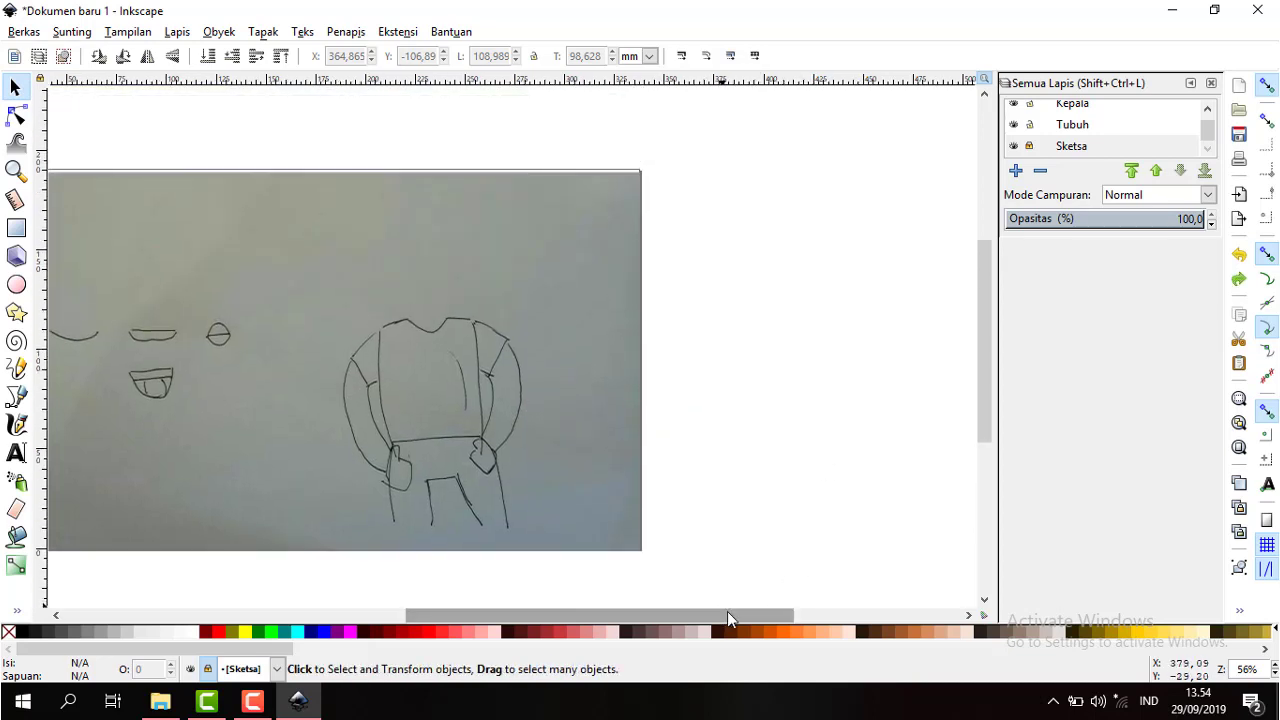
{"action": "left_click_drag", "start_coordinate": [727, 618], "coordinate": [614, 616]}
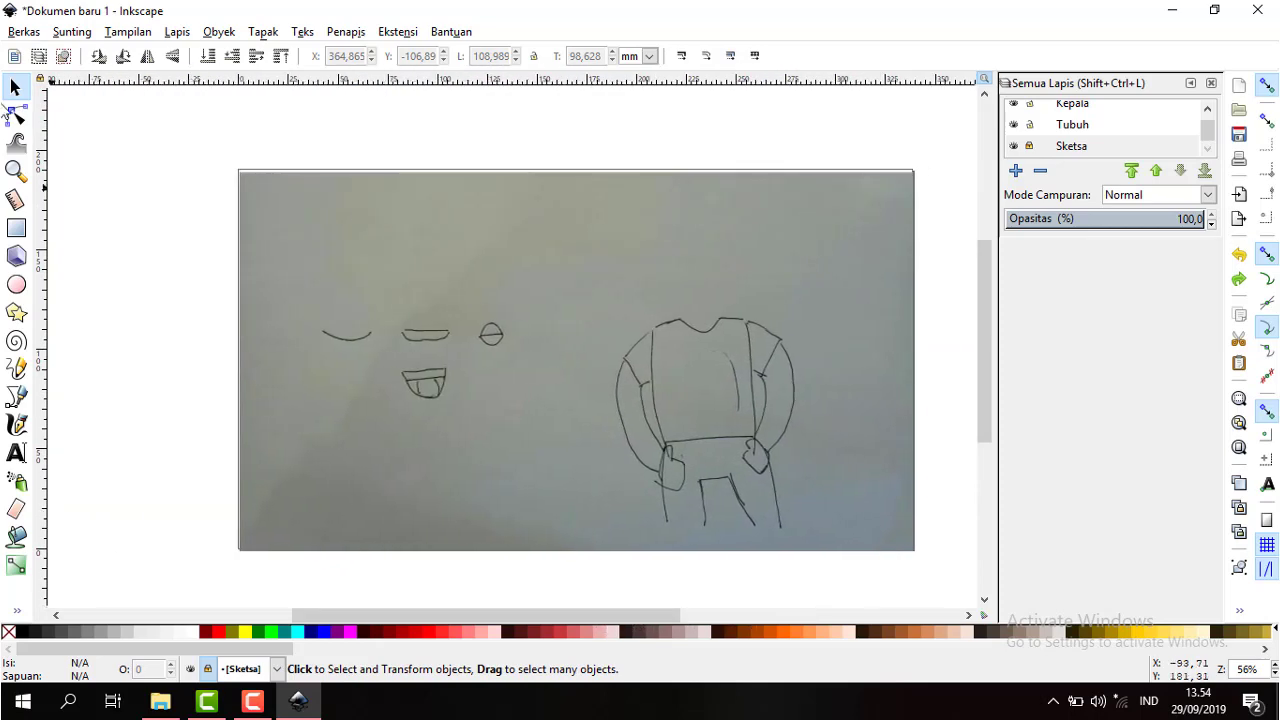
{"action": "left_click", "coordinate": [20, 33]}
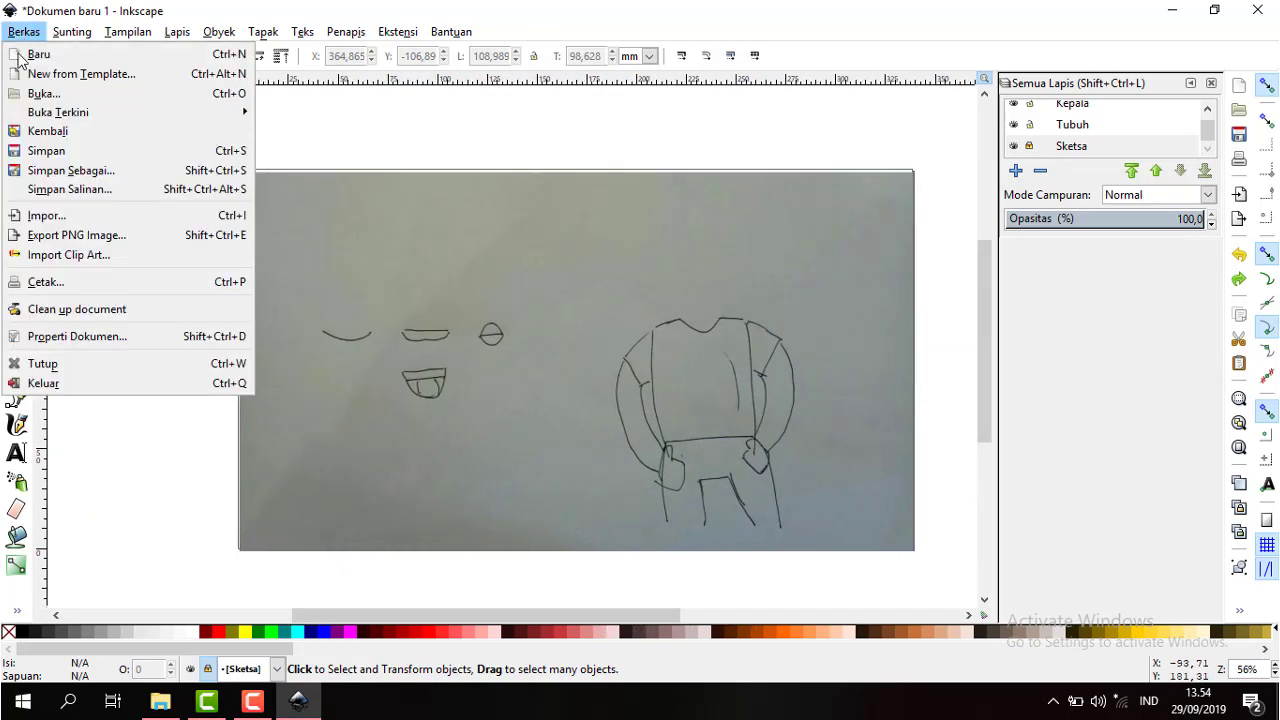
{"action": "left_click", "coordinate": [72, 218]}
{"action": "scroll", "coordinate": [330, 240], "scroll_direction": "down", "scroll_amount": 5}
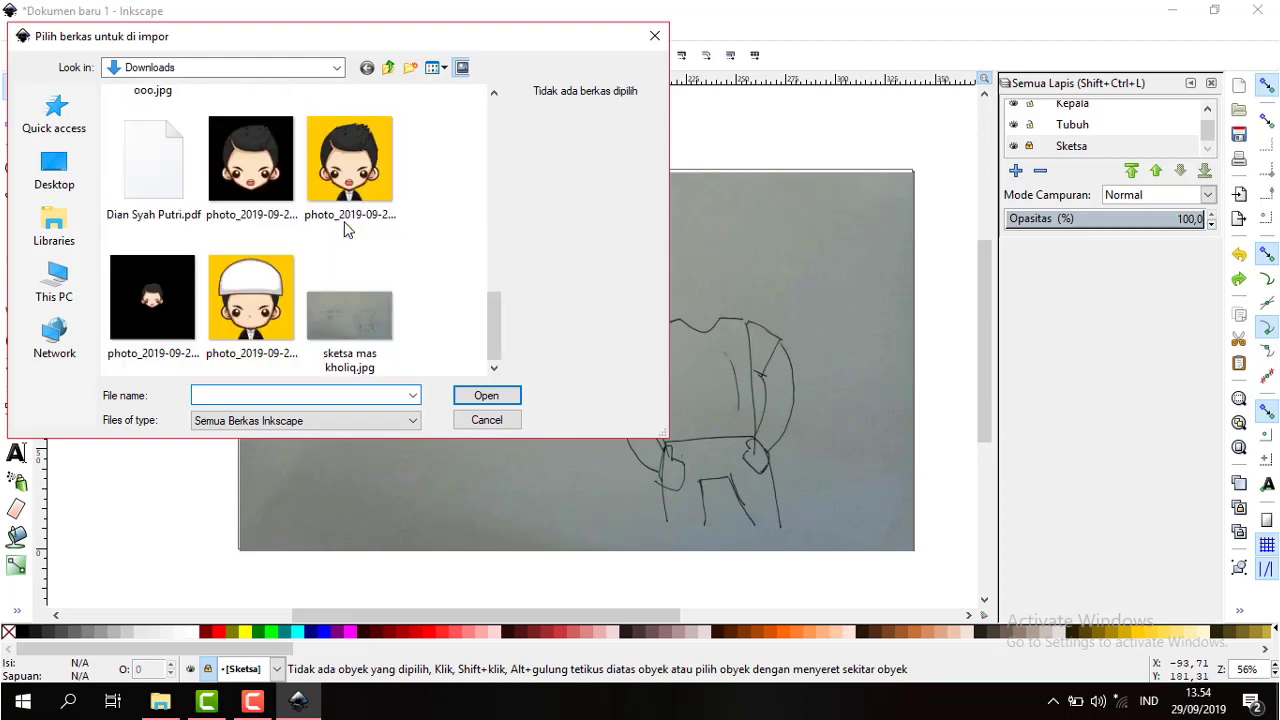
{"action": "scroll", "coordinate": [345, 228], "scroll_direction": "up", "scroll_amount": 5}
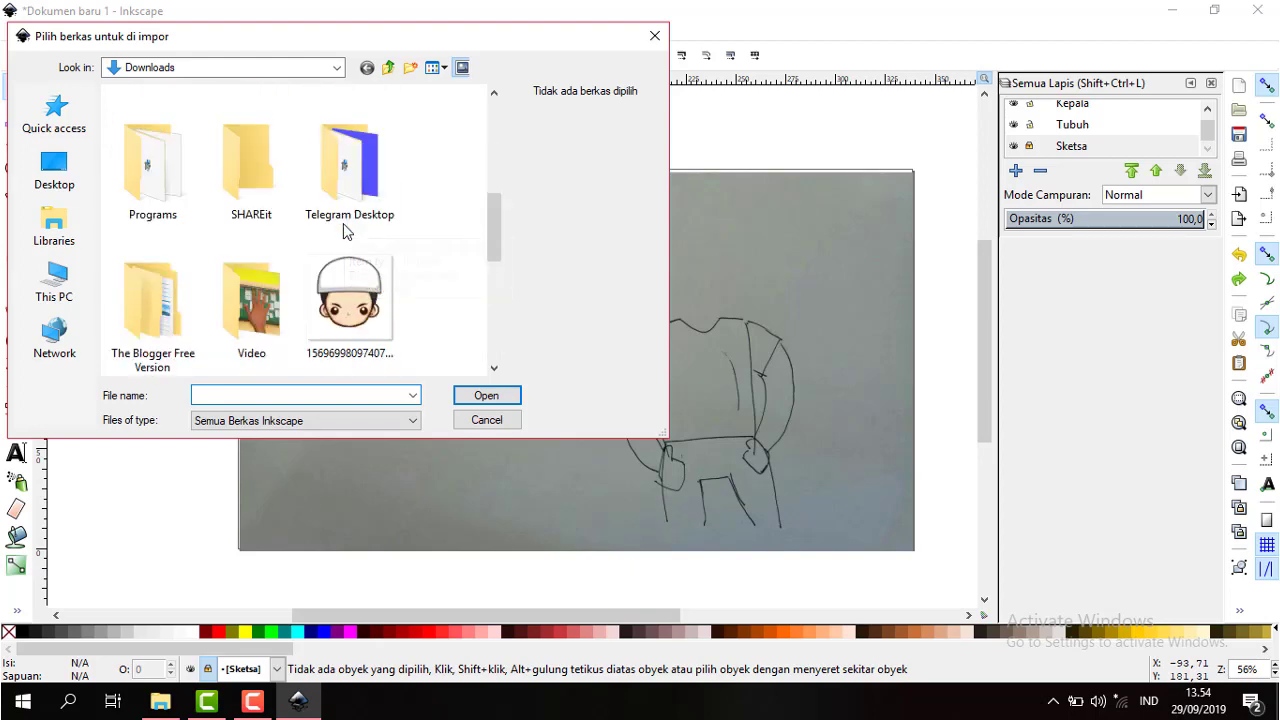
{"action": "double_click", "coordinate": [346, 300]}
{"action": "left_click", "coordinate": [742, 474]}
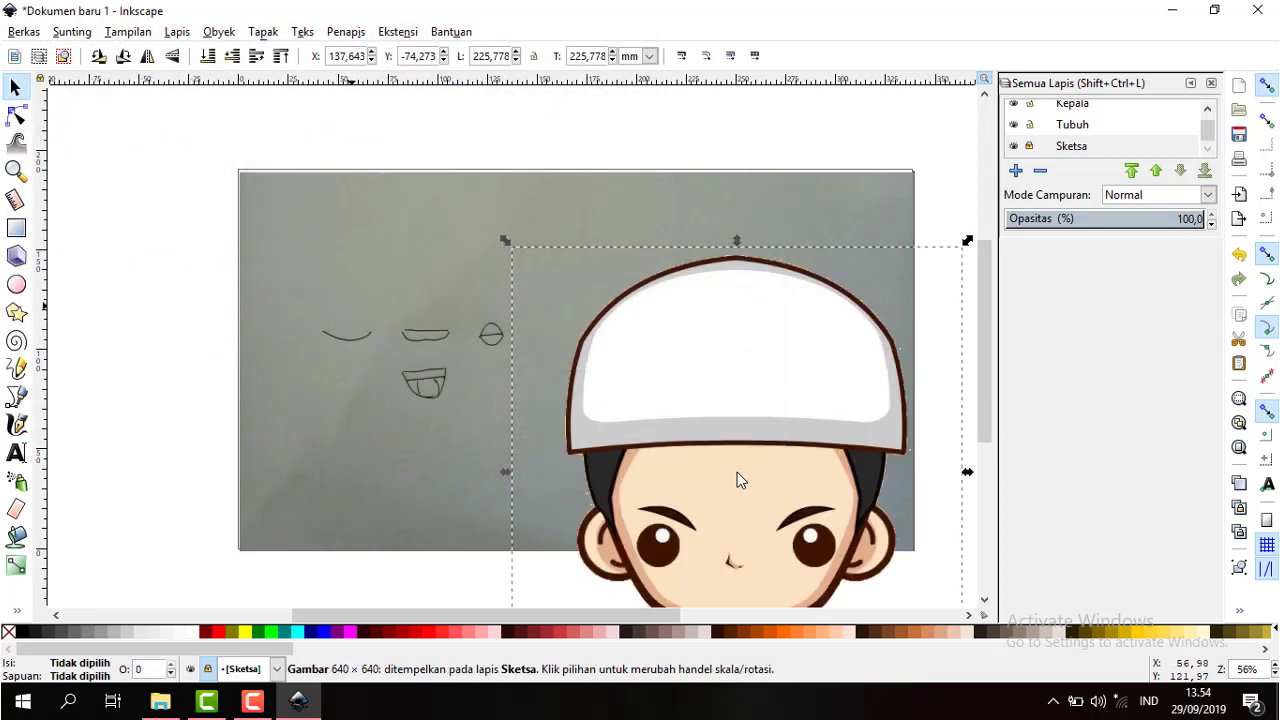
- Shrink the head image to about 113×93 mm, then cut it away
{"action": "left_click_drag", "start_coordinate": [967, 241], "coordinate": [739, 504]}
{"action": "left_click_drag", "start_coordinate": [634, 566], "coordinate": [631, 551]}
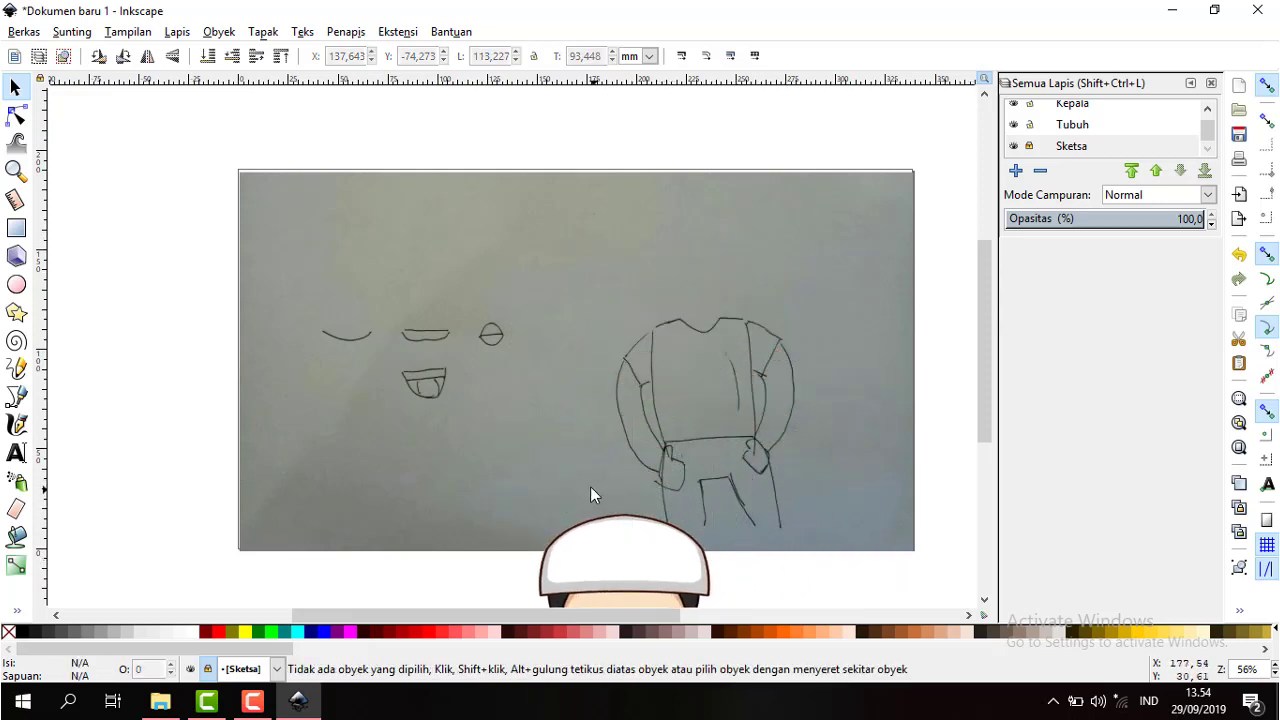
{"action": "scroll", "coordinate": [590, 486], "scroll_direction": "down", "scroll_amount": 3}
{"action": "right_click", "coordinate": [664, 480]}
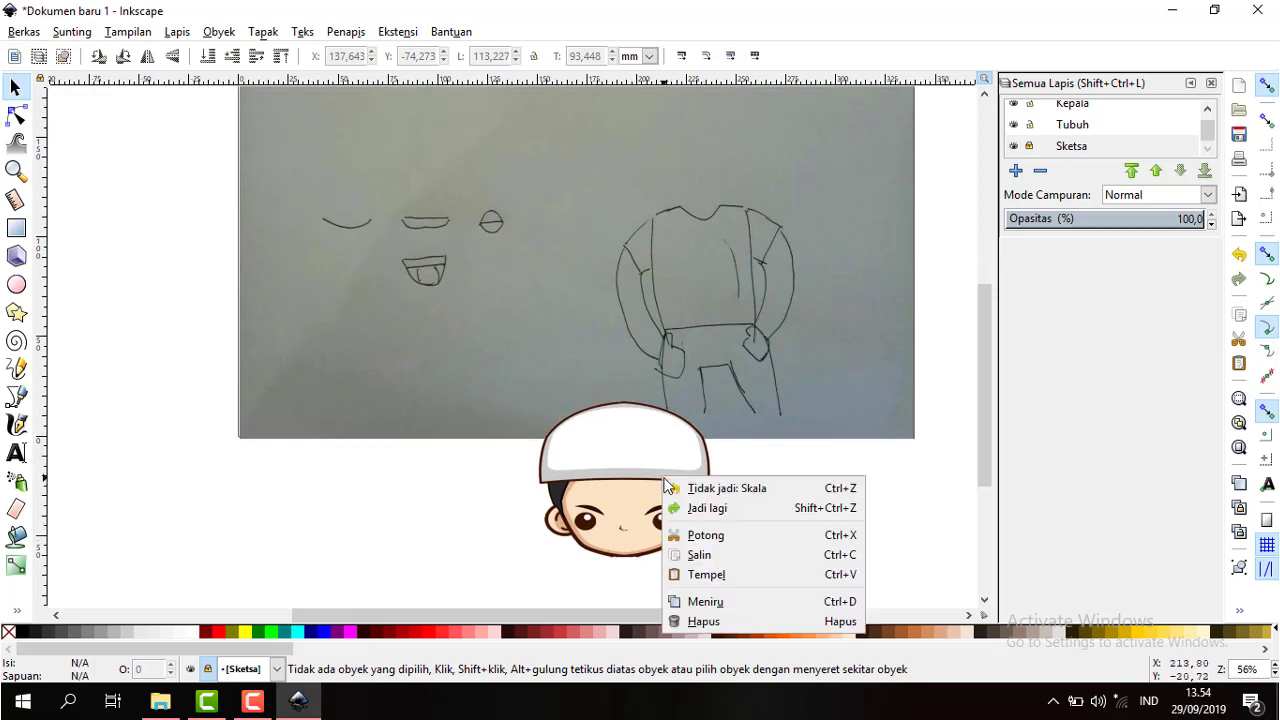
{"action": "left_click", "coordinate": [677, 543]}
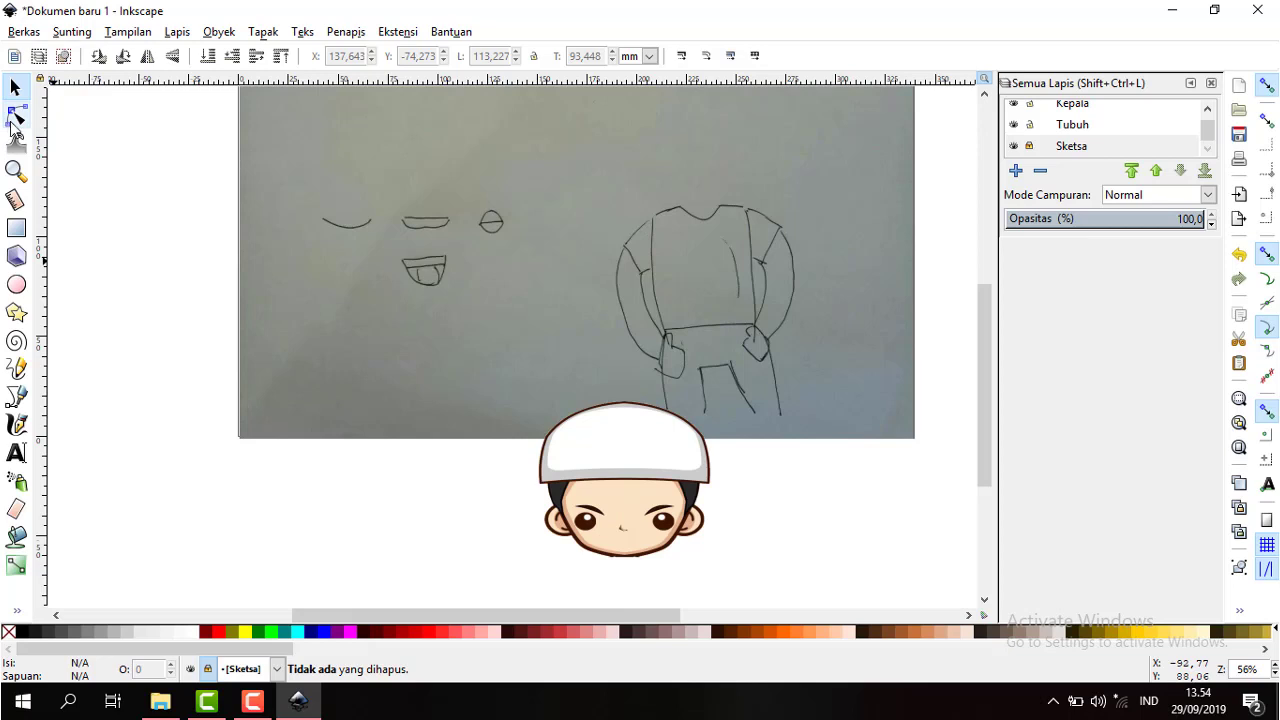
- Make Kepala the active layer in the Layers panel
{"action": "left_click", "coordinate": [16, 565]}
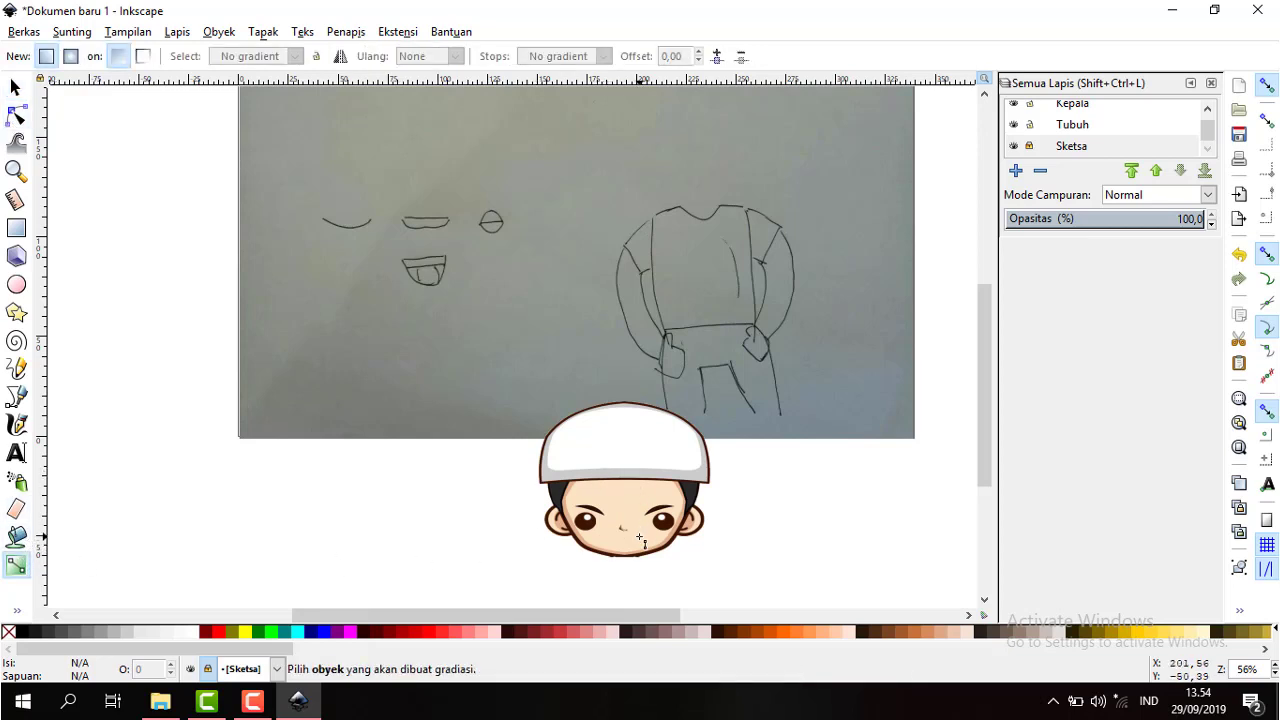
{"action": "scroll", "coordinate": [555, 445], "scroll_direction": "up", "scroll_amount": 1}
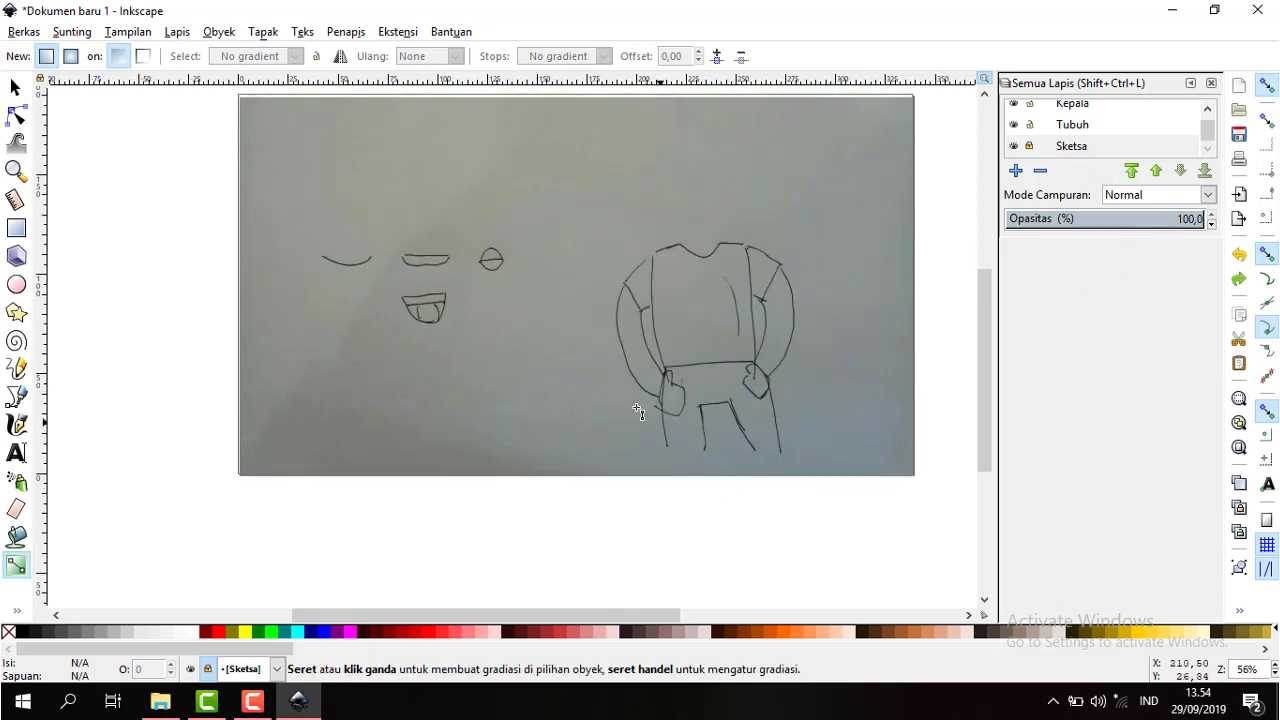
{"action": "scroll", "coordinate": [540, 360], "scroll_direction": "up", "scroll_amount": 2}
{"action": "scroll", "coordinate": [1124, 150], "scroll_direction": "up", "scroll_amount": 1}
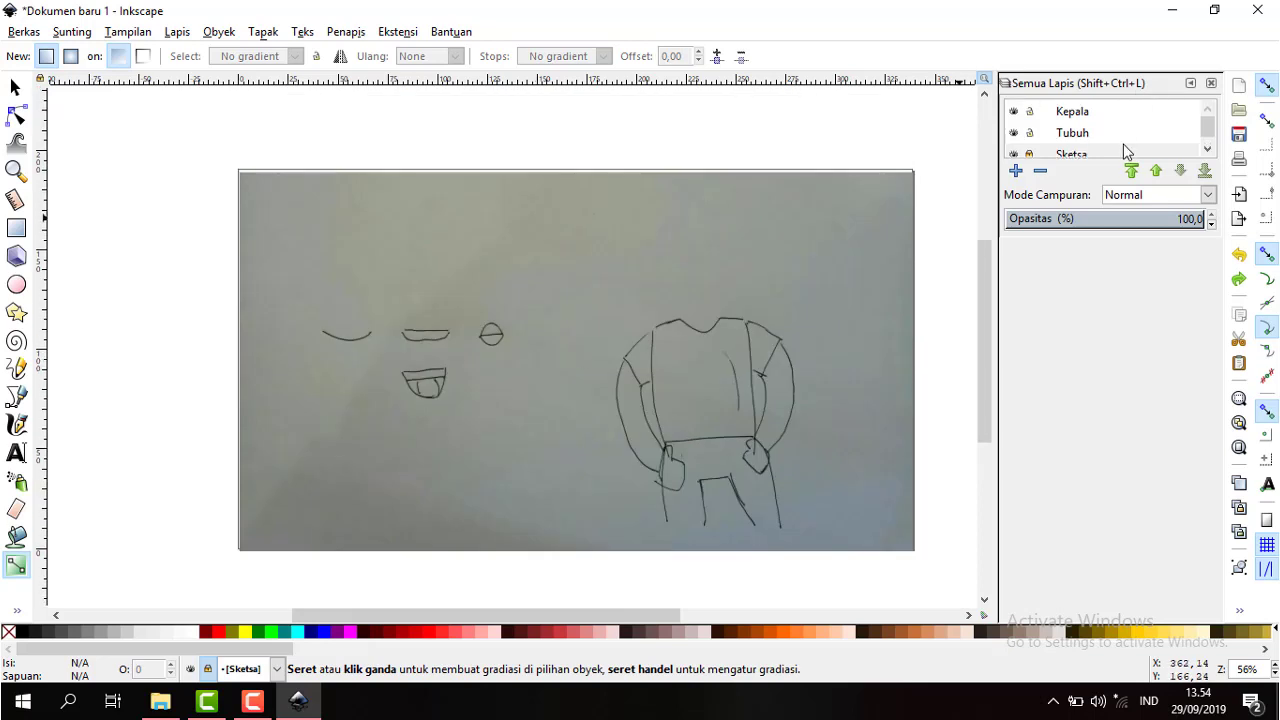
{"action": "left_click", "coordinate": [1078, 119]}
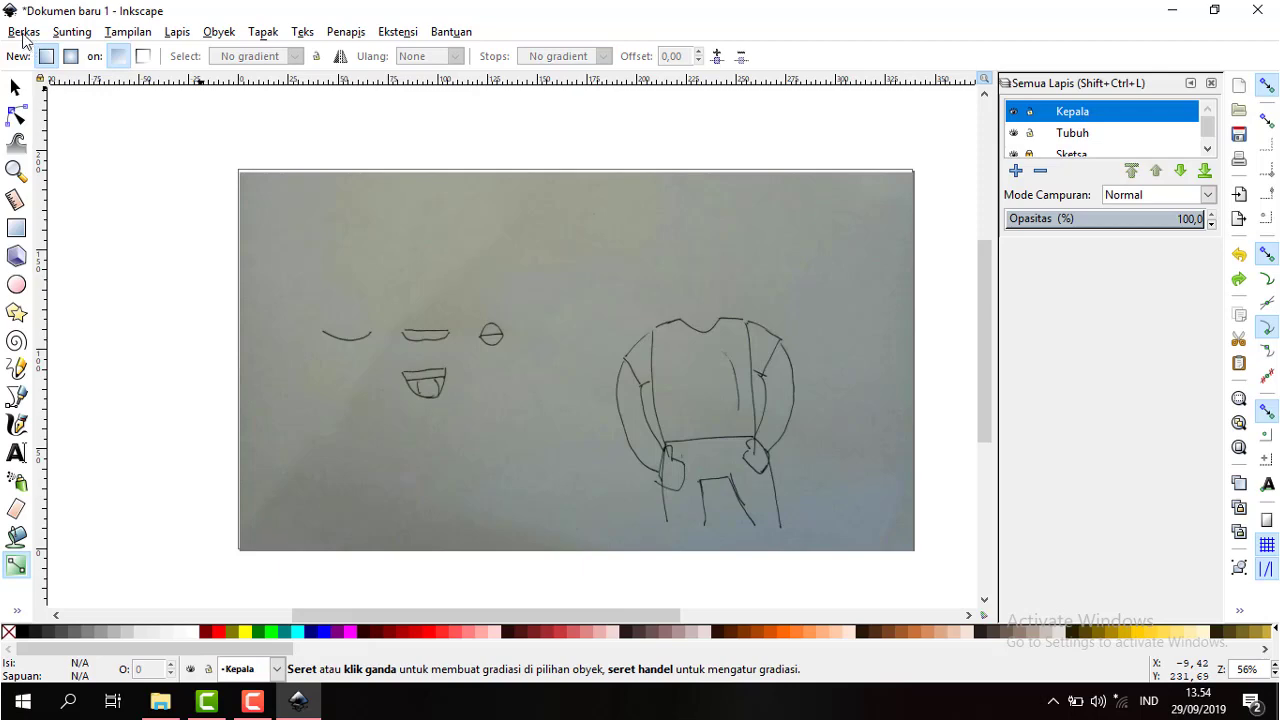
- Import the cartoon head PNG image into the drawing
{"action": "left_click", "coordinate": [24, 32]}
{"action": "left_click", "coordinate": [60, 212]}
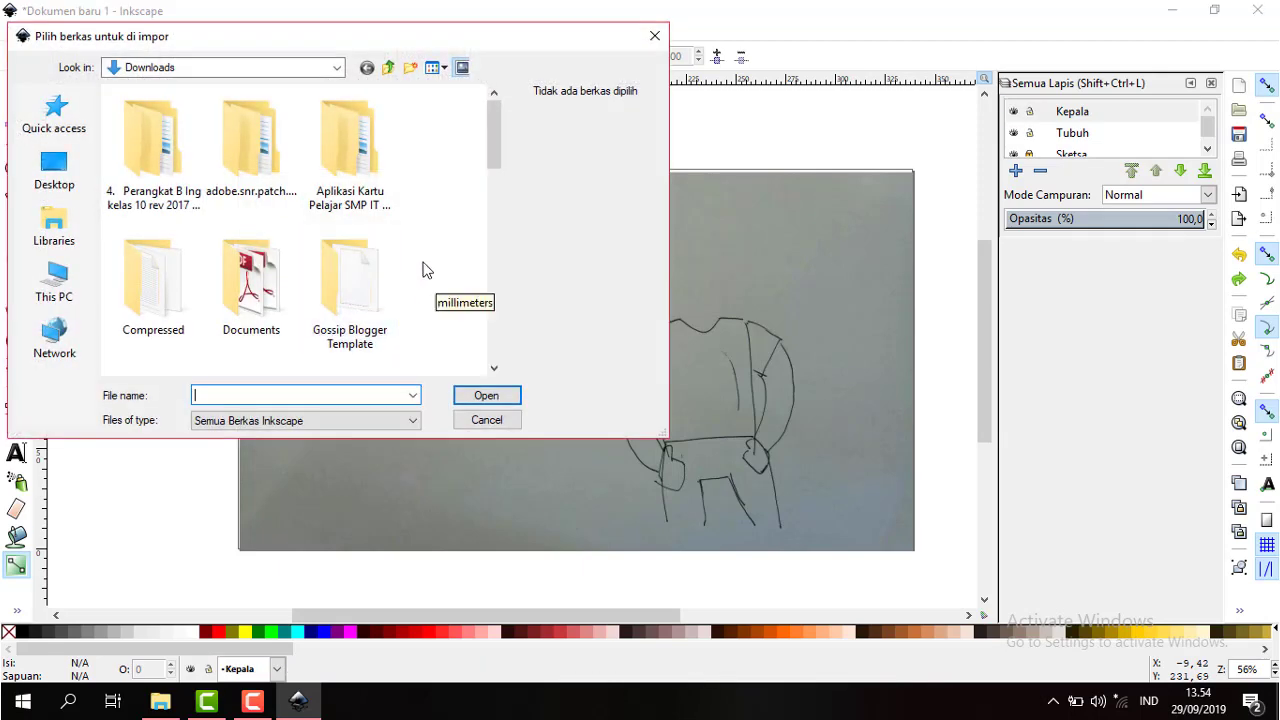
{"action": "scroll", "coordinate": [420, 250], "scroll_direction": "down", "scroll_amount": 5}
{"action": "scroll", "coordinate": [410, 235], "scroll_direction": "up", "scroll_amount": 3}
{"action": "scroll", "coordinate": [395, 260], "scroll_direction": "up", "scroll_amount": 1}
{"action": "left_click", "coordinate": [345, 309]}
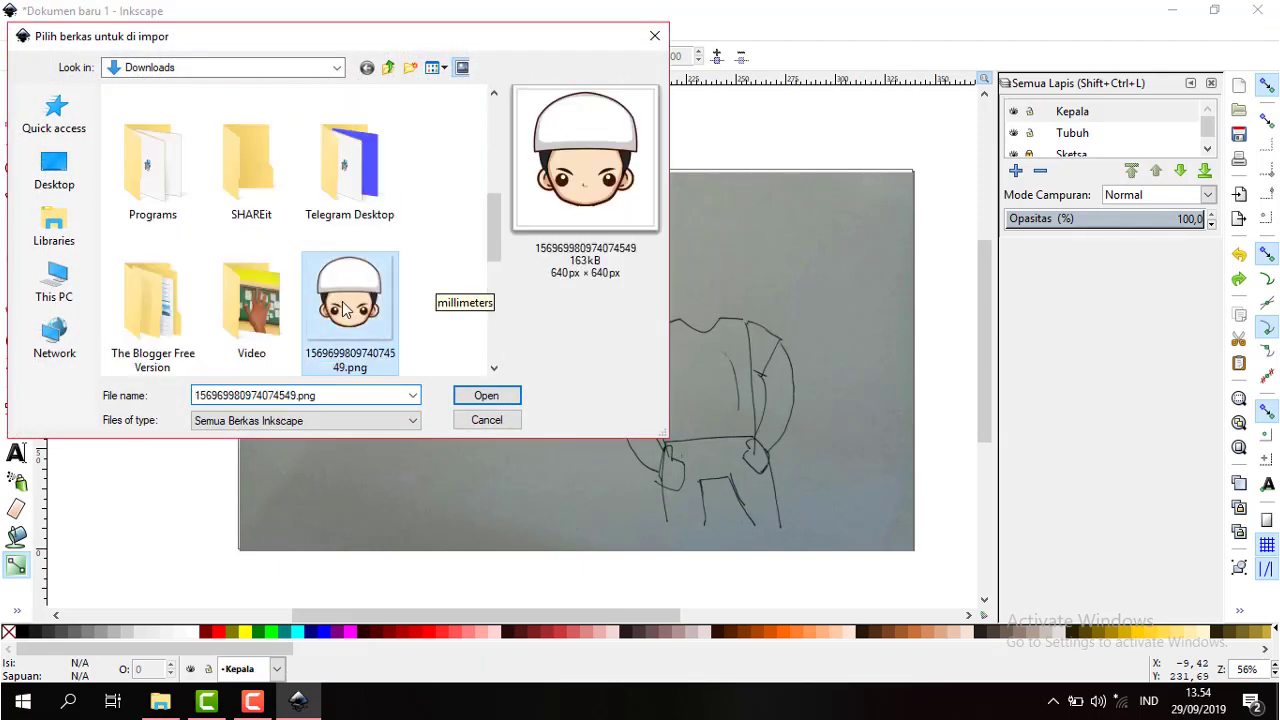
{"action": "double_click", "coordinate": [345, 309]}
{"action": "left_click", "coordinate": [724, 477]}
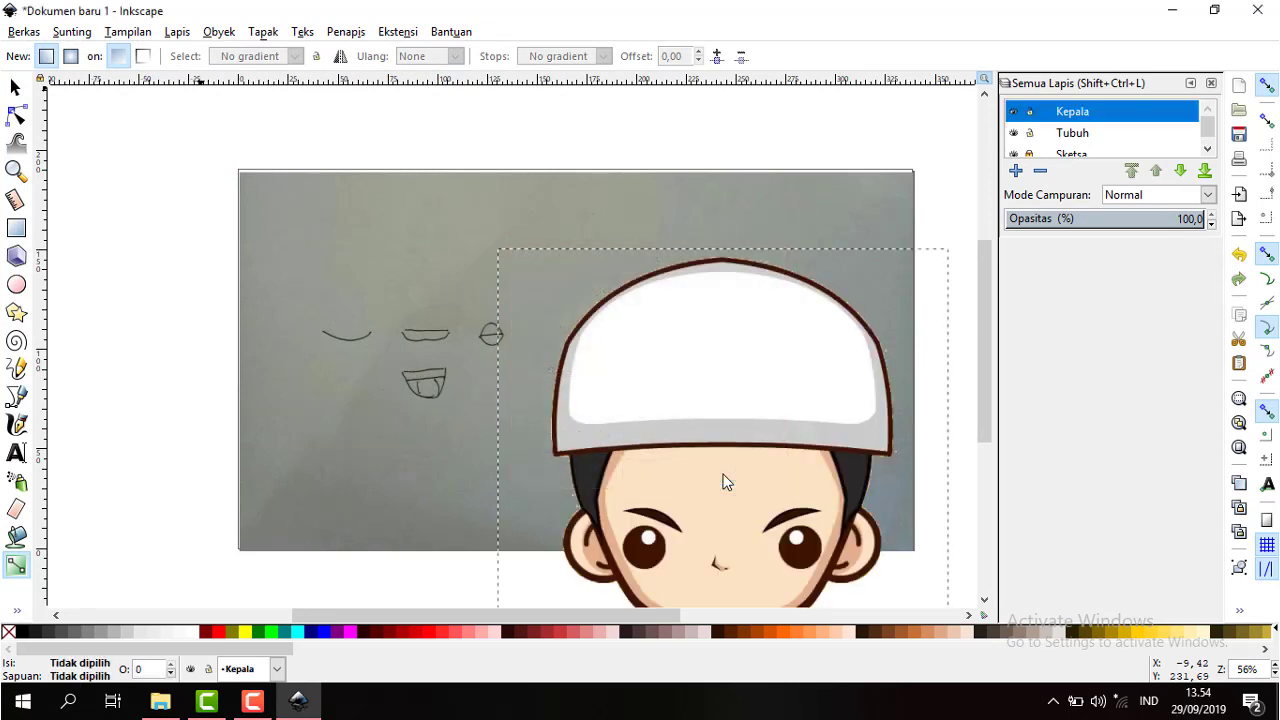
- Scale the head to about 62.4 × 60.5 mm and settle it onto the sketch's neck
{"action": "left_click", "coordinate": [15, 88]}
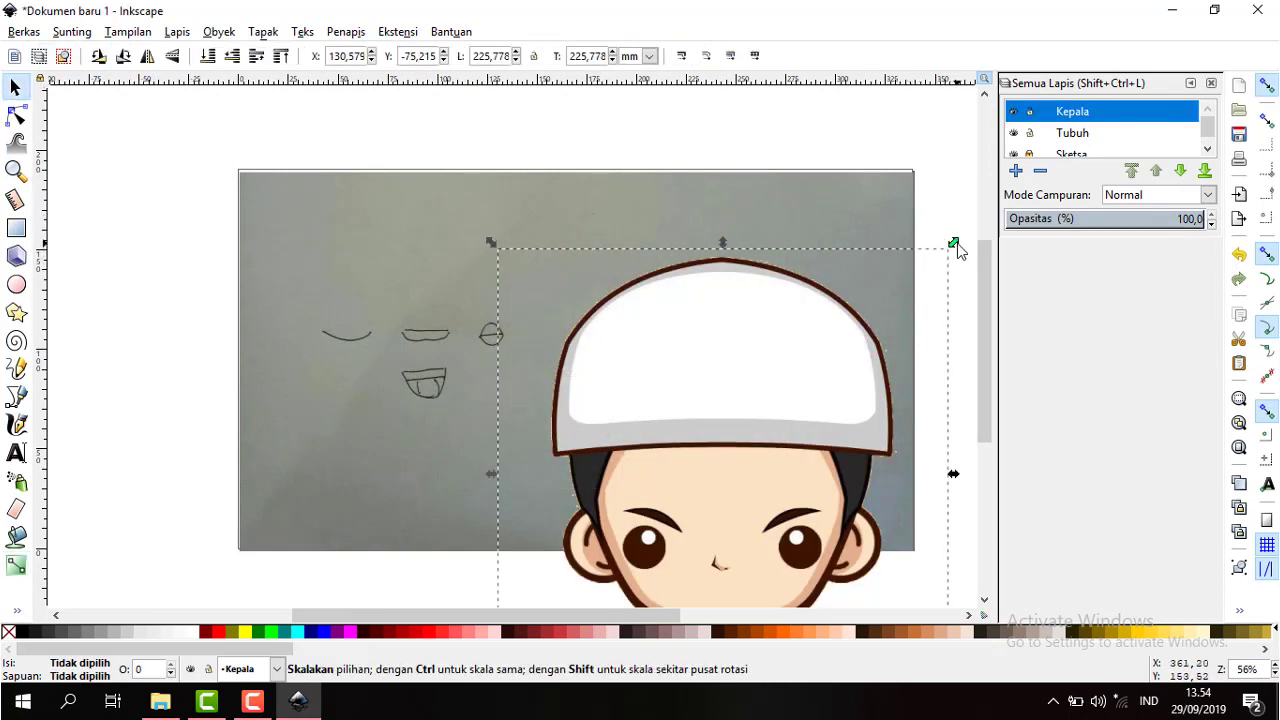
{"action": "left_click_drag", "start_coordinate": [948, 255], "coordinate": [727, 460]}
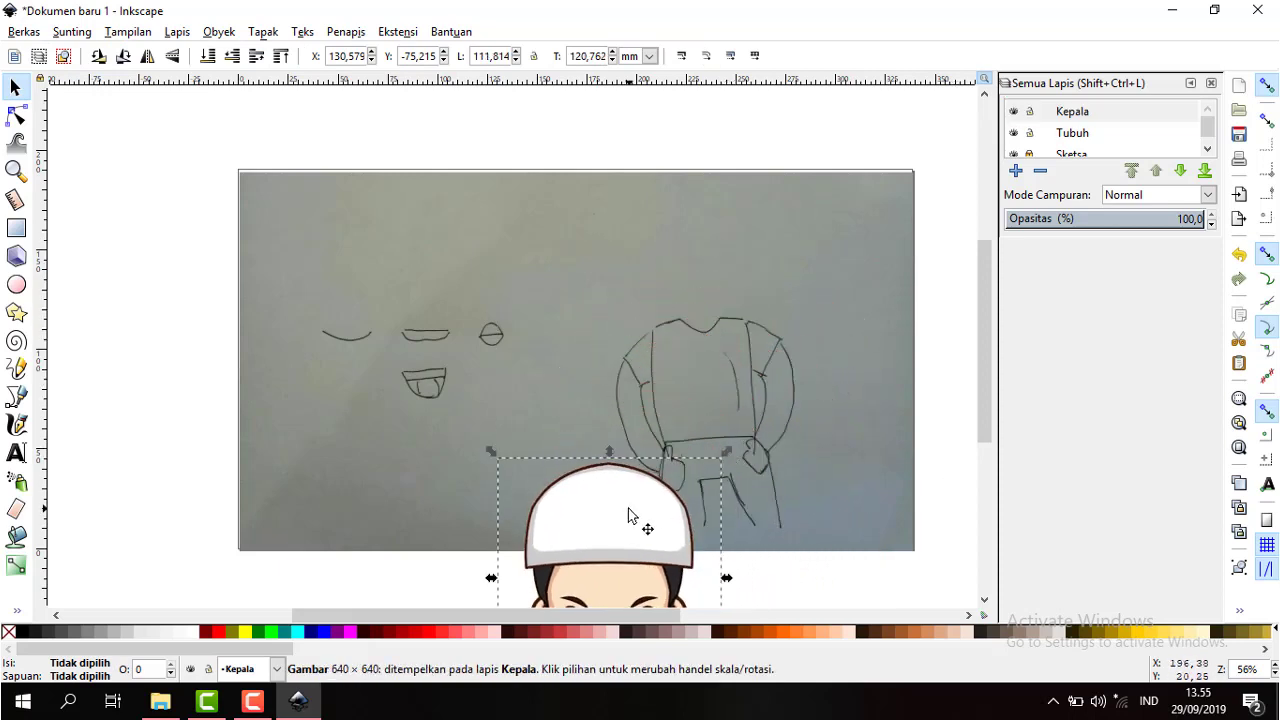
{"action": "left_click_drag", "start_coordinate": [631, 514], "coordinate": [737, 178]}
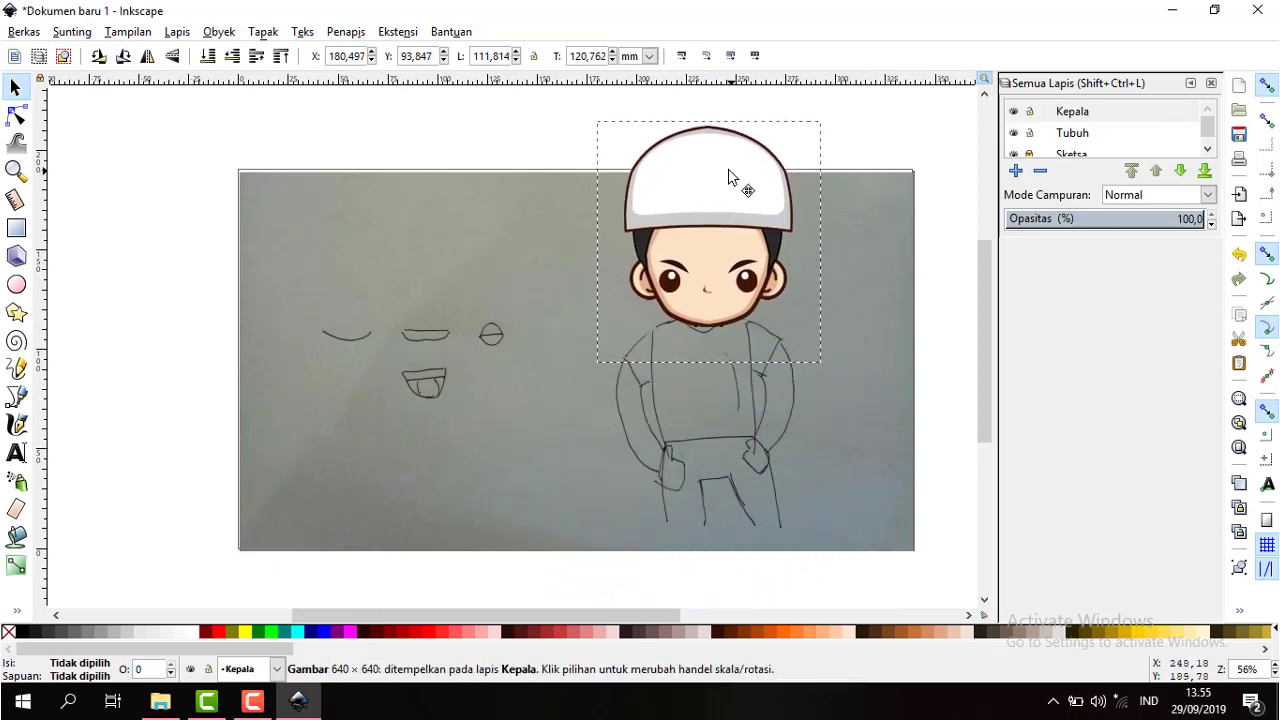
{"action": "left_click_drag", "start_coordinate": [737, 178], "coordinate": [727, 175]}
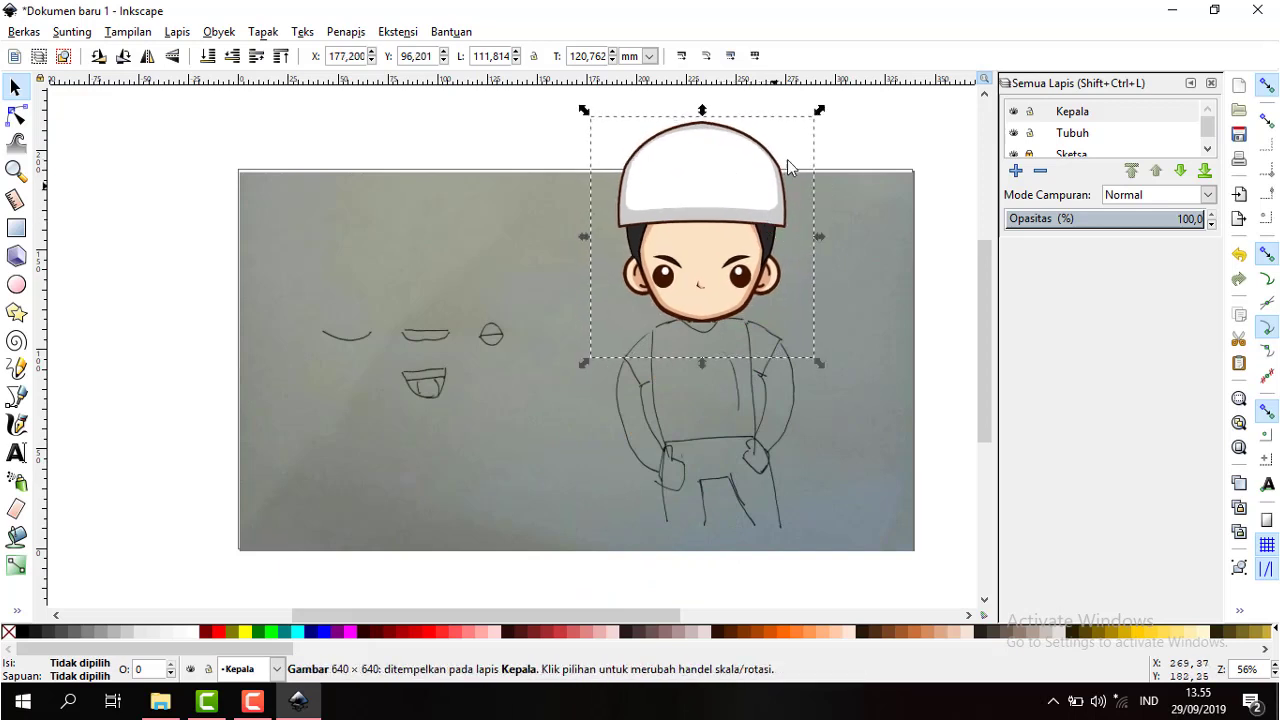
{"action": "mouse_move", "coordinate": [818, 111]}
{"action": "left_mouse_down"}
{"action": "mouse_move", "coordinate": [773, 190]}
{"action": "mouse_move", "coordinate": [712, 242]}
{"action": "left_mouse_up"}
{"action": "left_click_drag", "start_coordinate": [657, 277], "coordinate": [713, 262]}
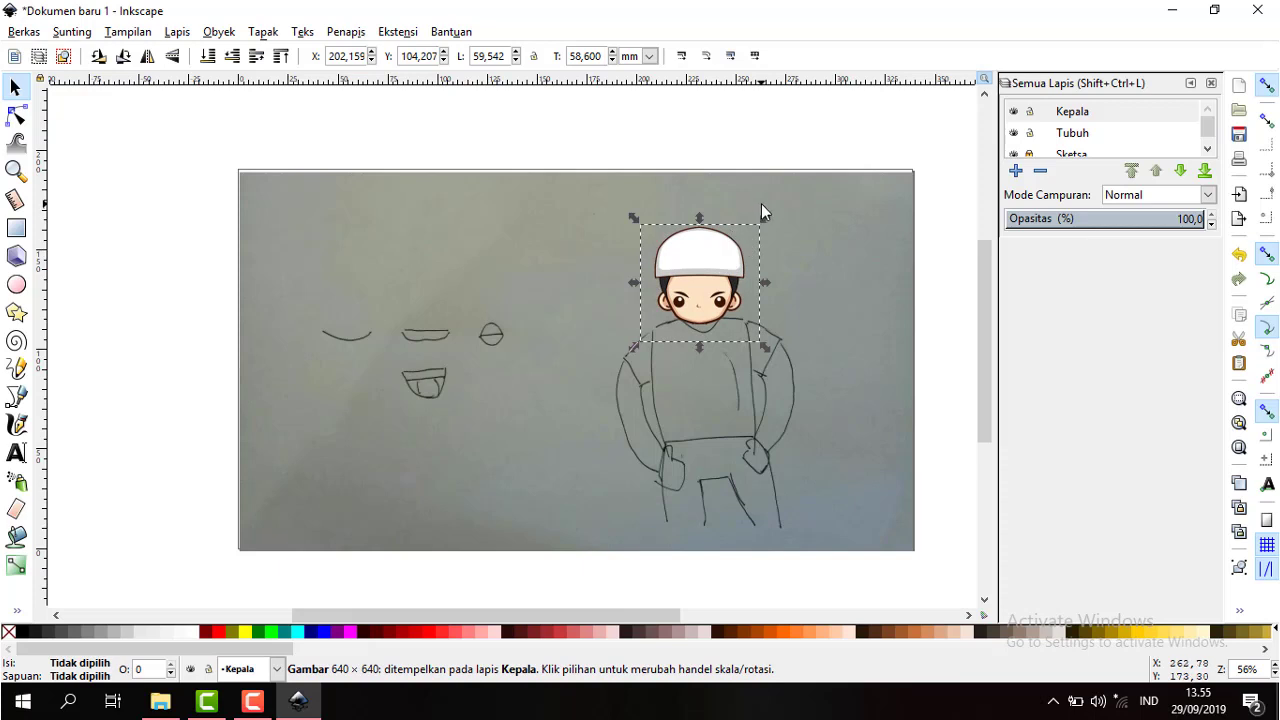
{"action": "left_click_drag", "start_coordinate": [763, 215], "coordinate": [770, 213]}
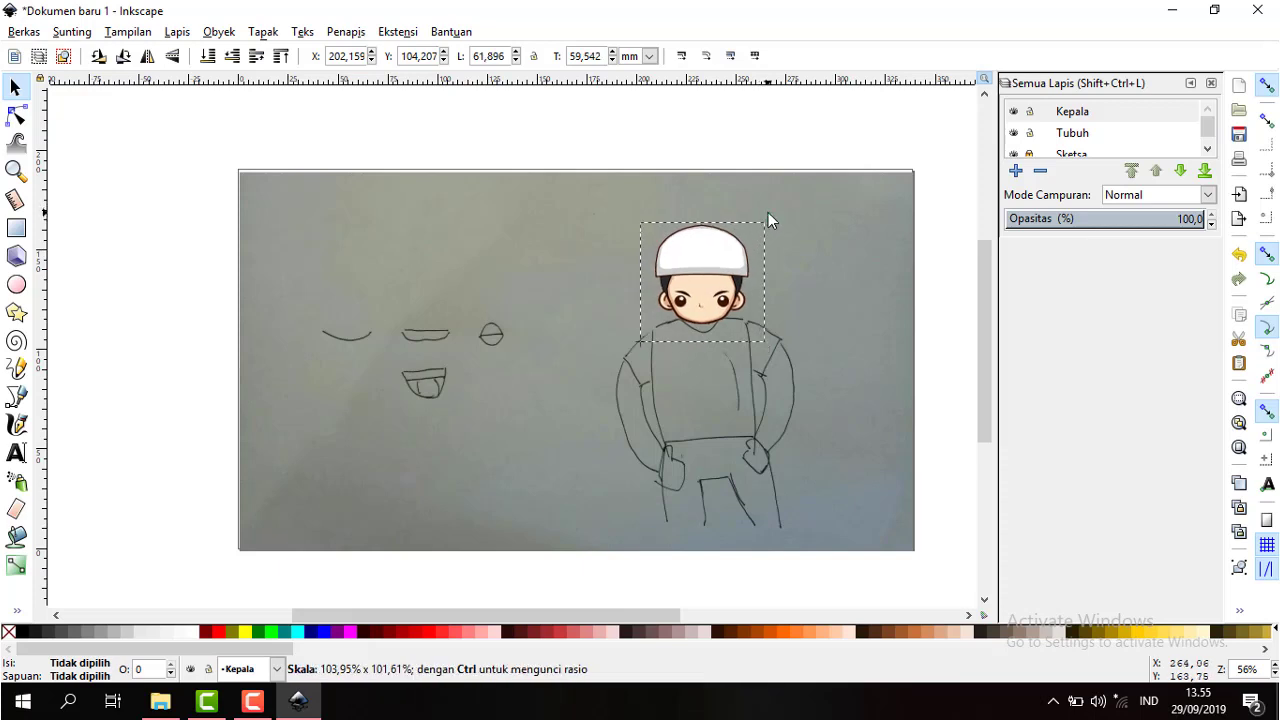
{"action": "left_click_drag", "start_coordinate": [725, 250], "coordinate": [726, 254]}
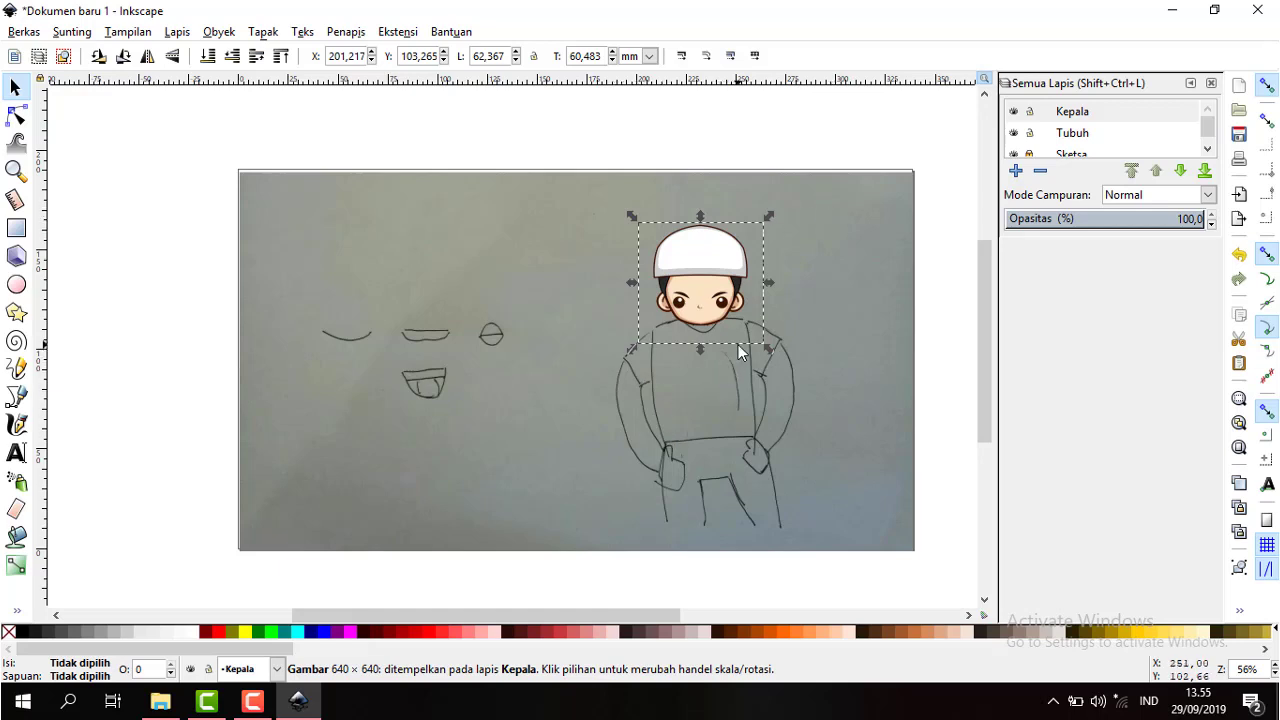
- On the Tubuh layer, start tracing the left hand's outline with the Bezier pen
{"action": "left_click", "coordinate": [1040, 137]}
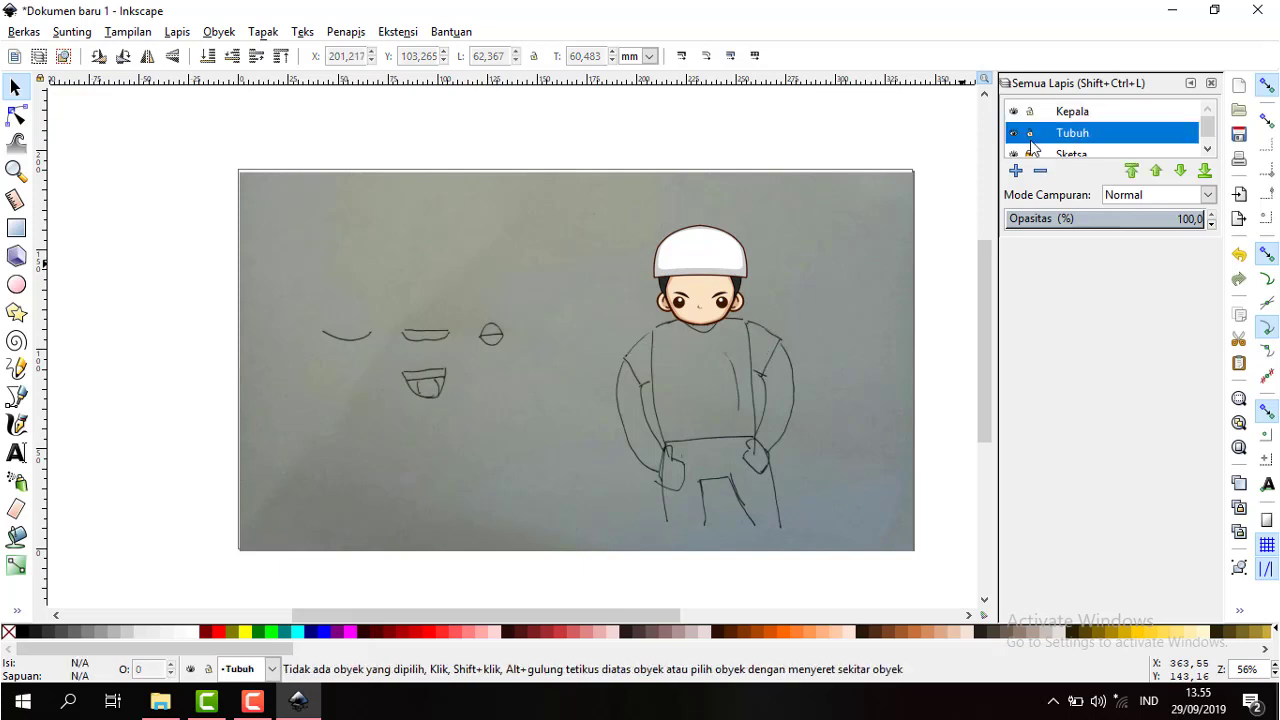
{"action": "left_click", "coordinate": [713, 378]}
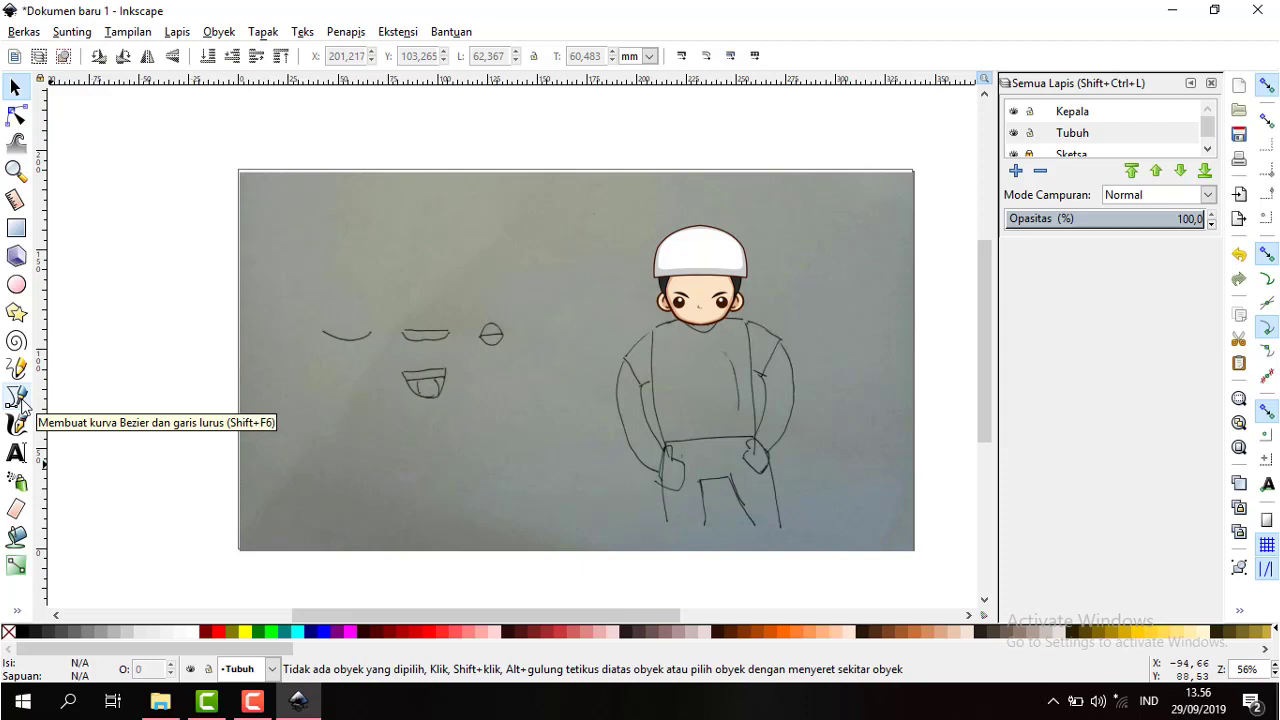
{"action": "left_click", "coordinate": [16, 400]}
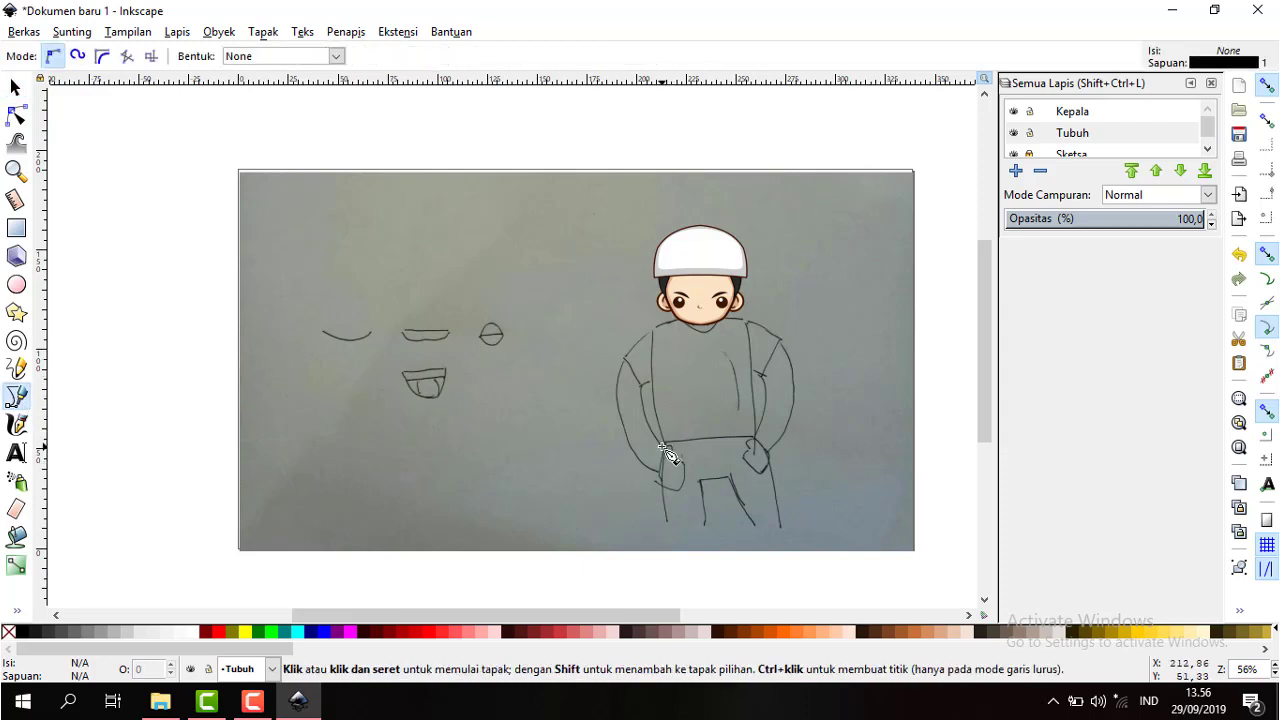
{"action": "left_click", "coordinate": [663, 447]}
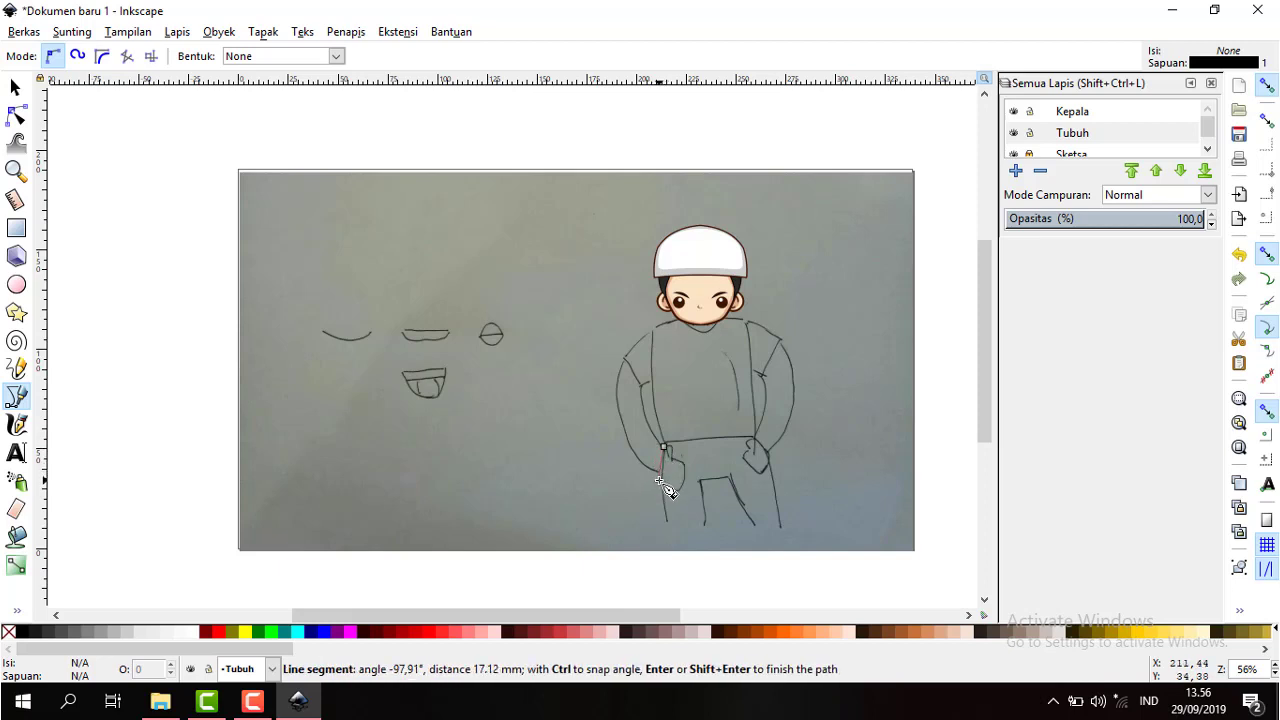
{"action": "left_click", "coordinate": [660, 477]}
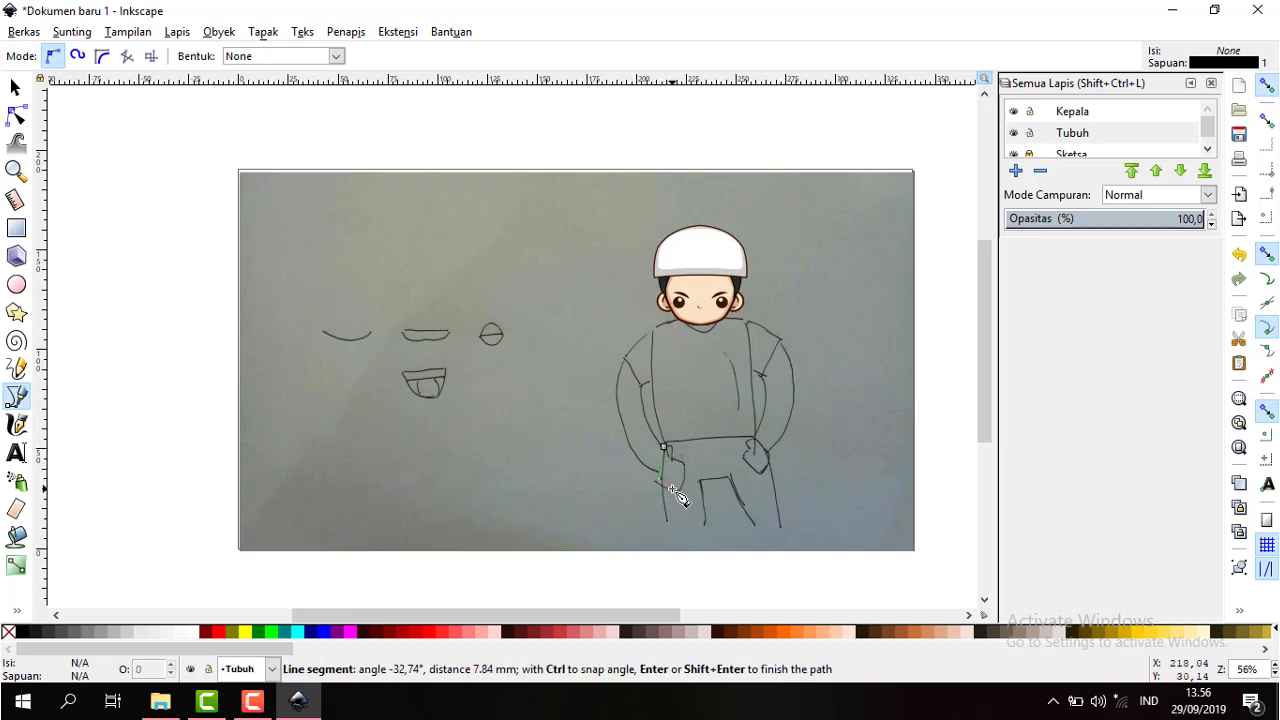
- Complete and close the left hand outline, then fill it peach #FFCCAA
{"action": "left_click", "coordinate": [672, 491]}
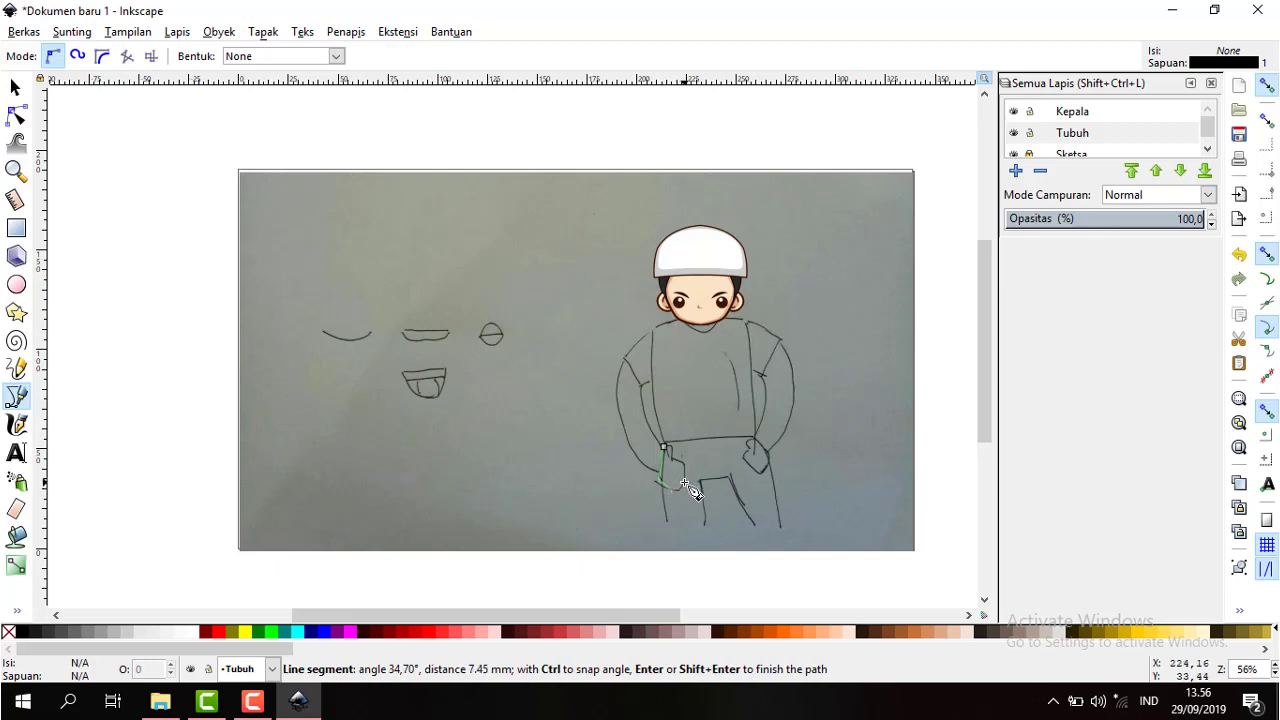
{"action": "left_click", "coordinate": [683, 488]}
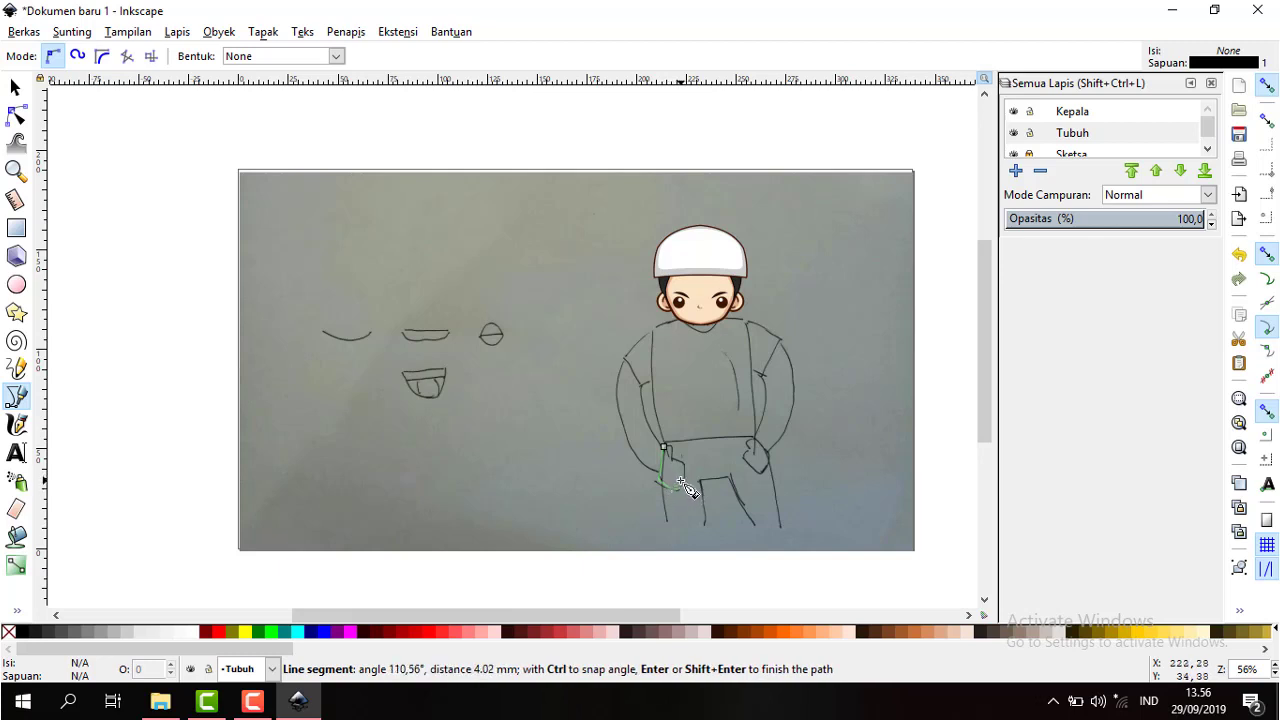
{"action": "left_click", "coordinate": [684, 469]}
{"action": "left_click", "coordinate": [671, 461]}
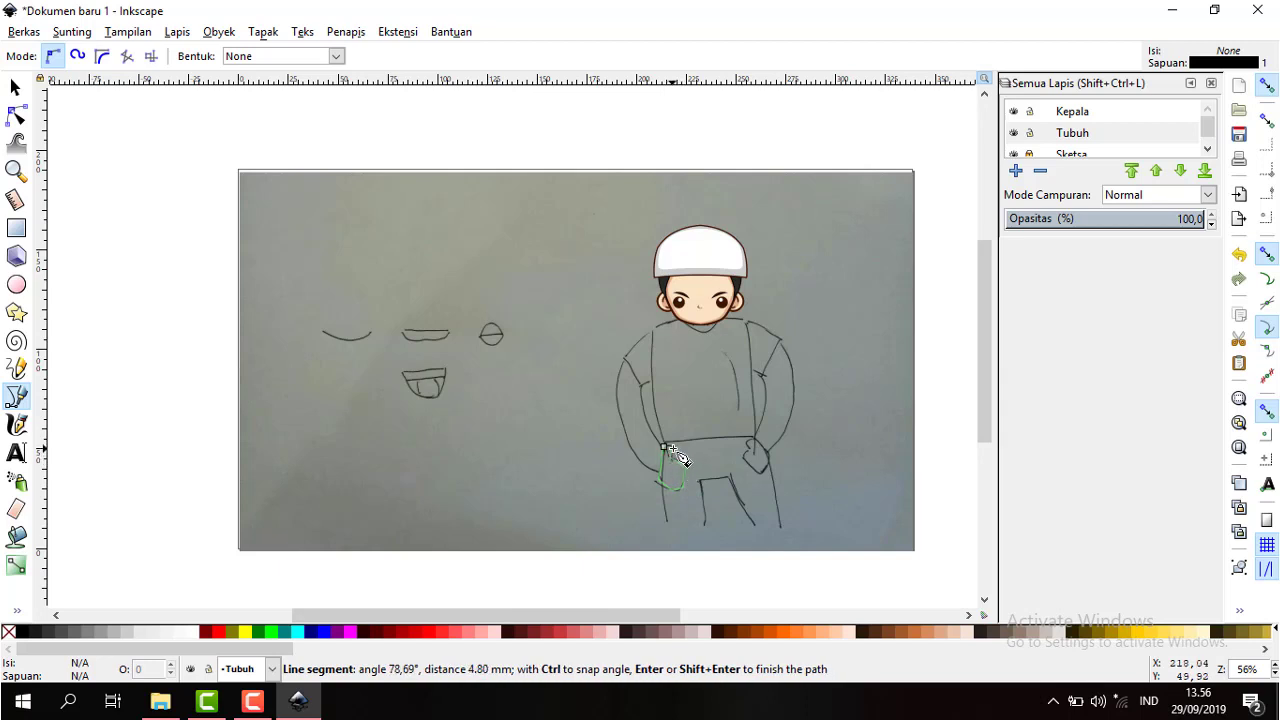
{"action": "left_click", "coordinate": [665, 447]}
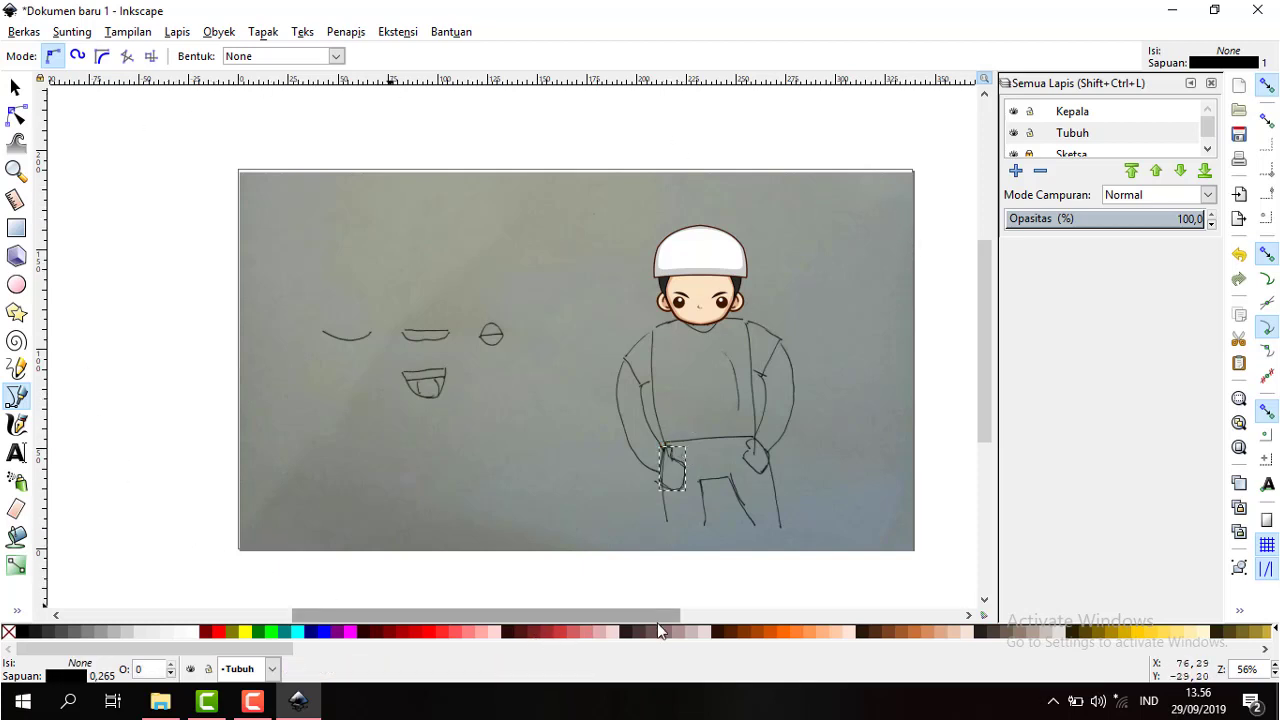
{"action": "left_click", "coordinate": [689, 630]}
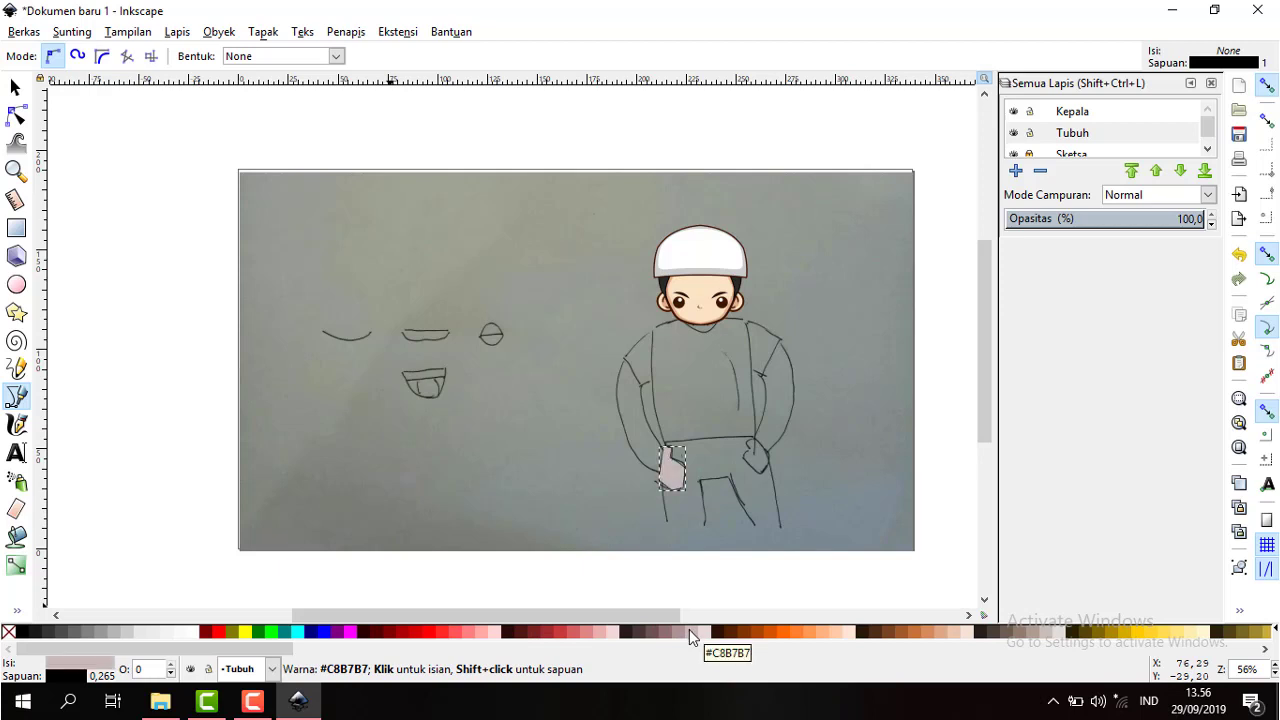
{"action": "left_click", "coordinate": [838, 637]}
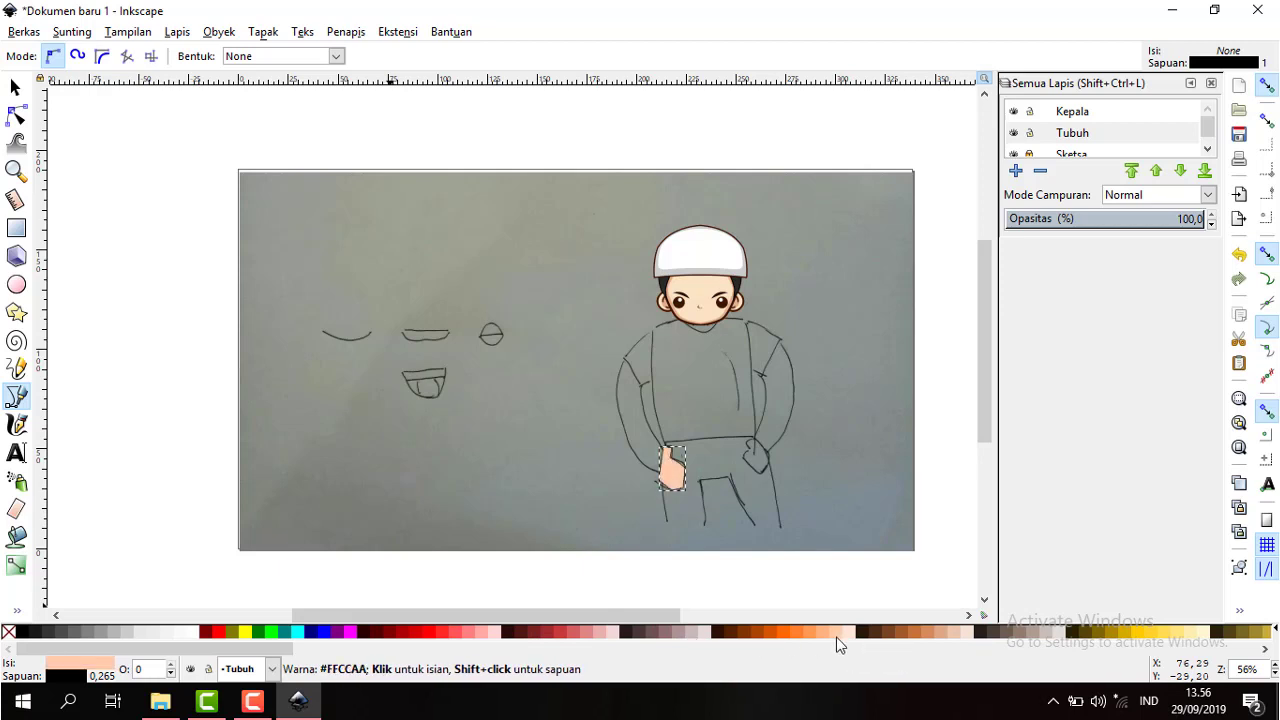
- Trace the right hand as a closed shape, fill it peach #FFCCAA, then zoom to 80%
{"action": "left_click", "coordinate": [747, 450]}
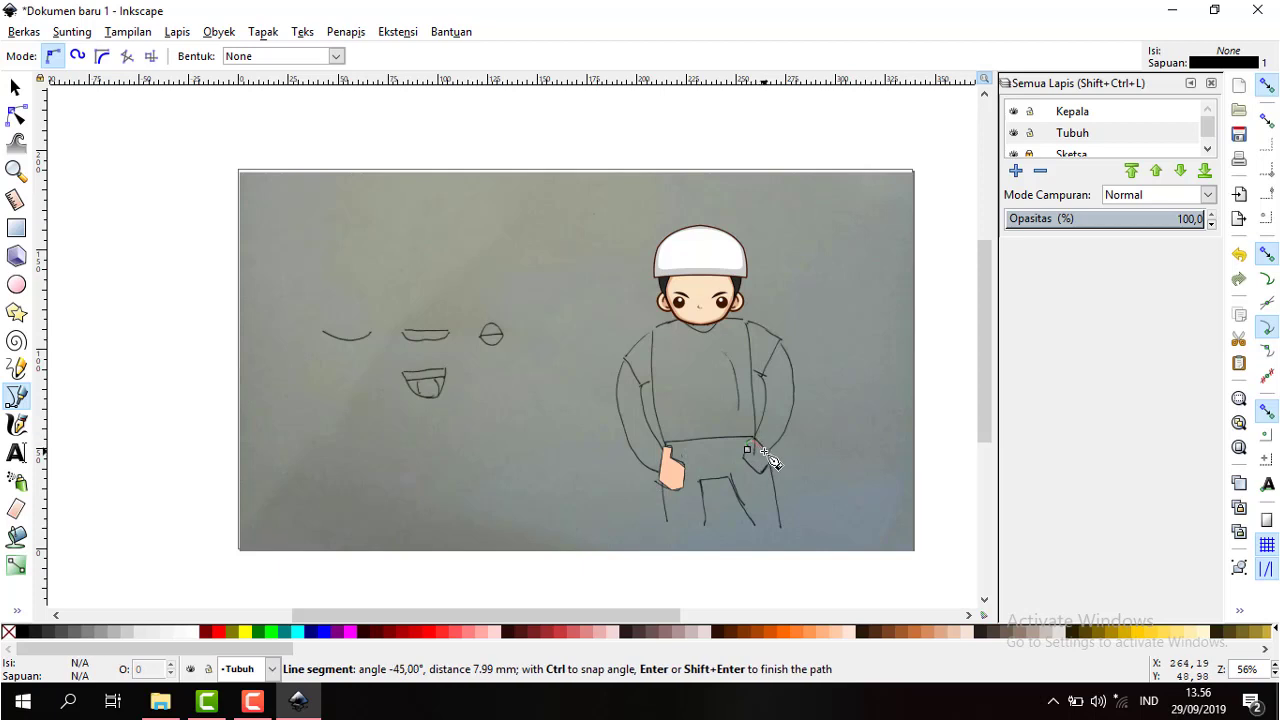
{"action": "left_click", "coordinate": [768, 456]}
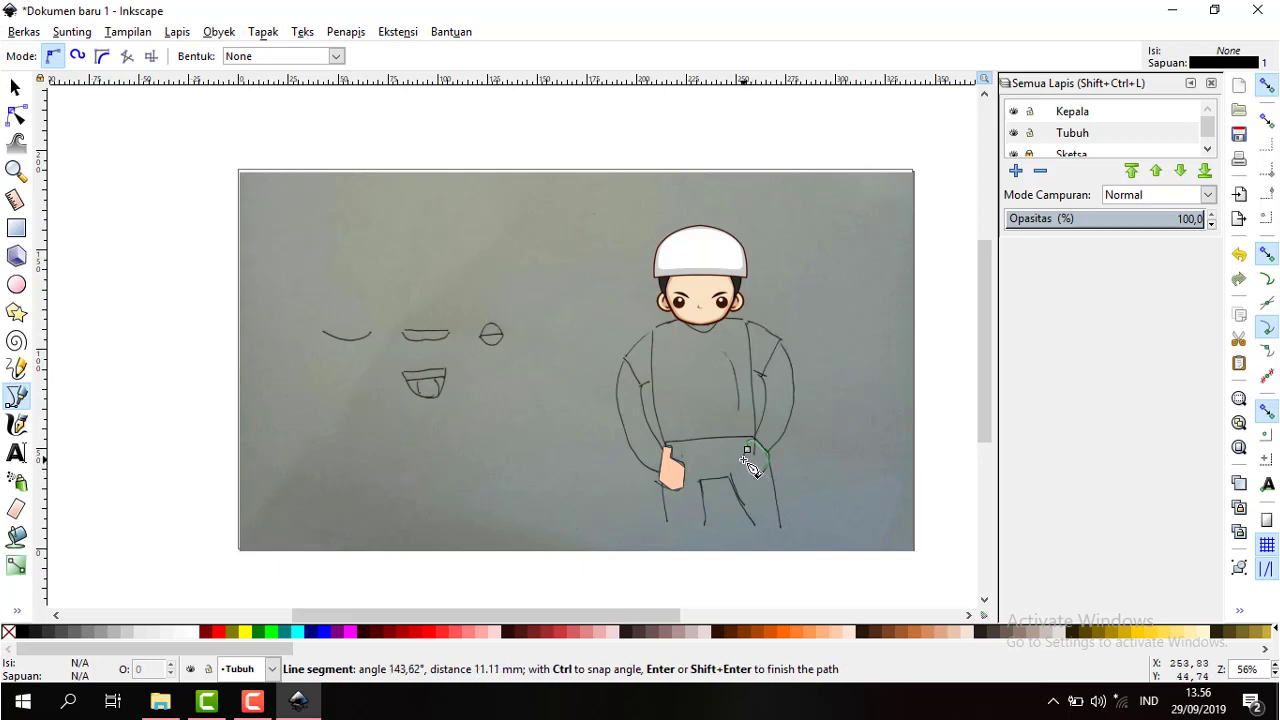
{"action": "left_click", "coordinate": [746, 460]}
{"action": "left_click", "coordinate": [760, 446]}
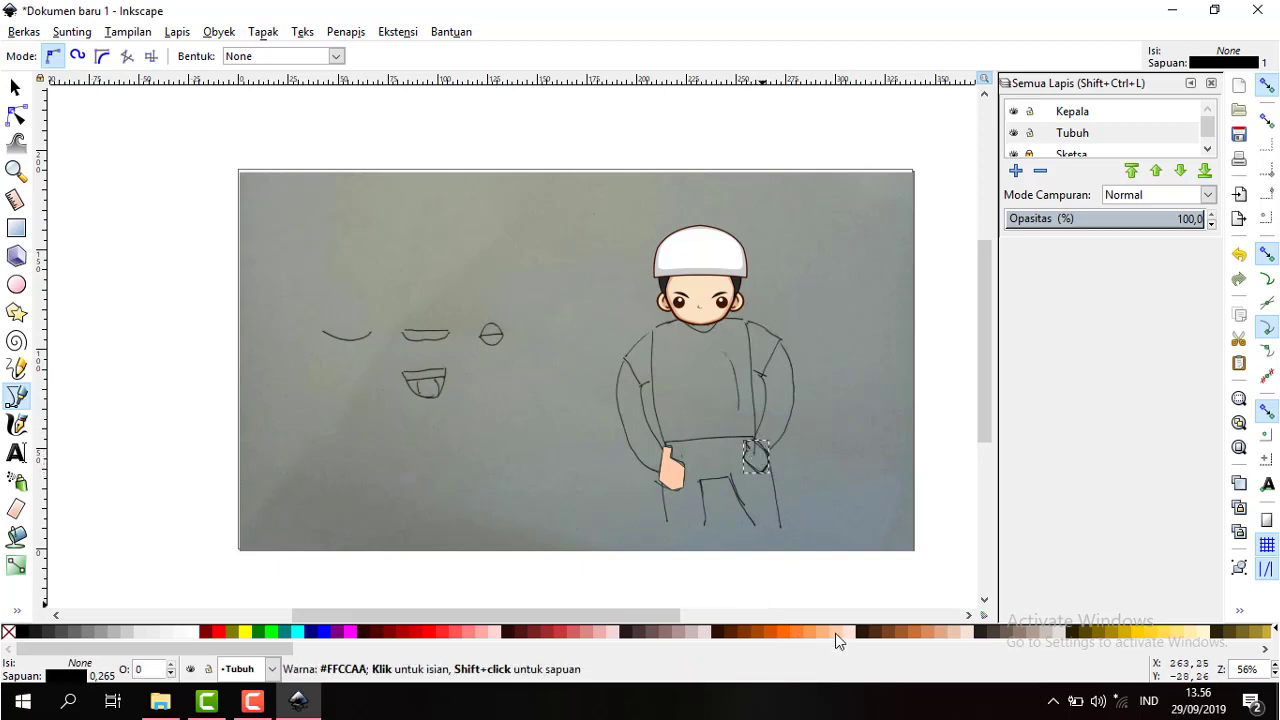
{"action": "left_click", "coordinate": [840, 633]}
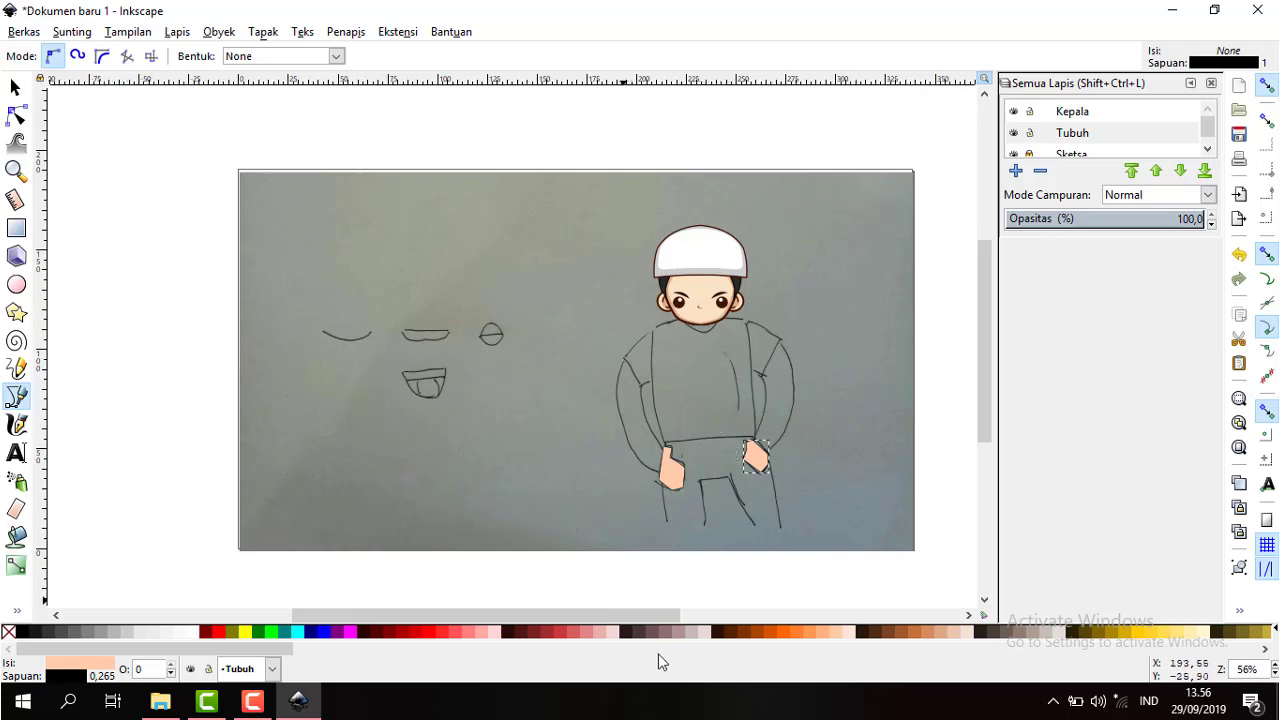
{"action": "left_click", "coordinate": [17, 170]}
{"action": "left_click", "coordinate": [17, 59]}
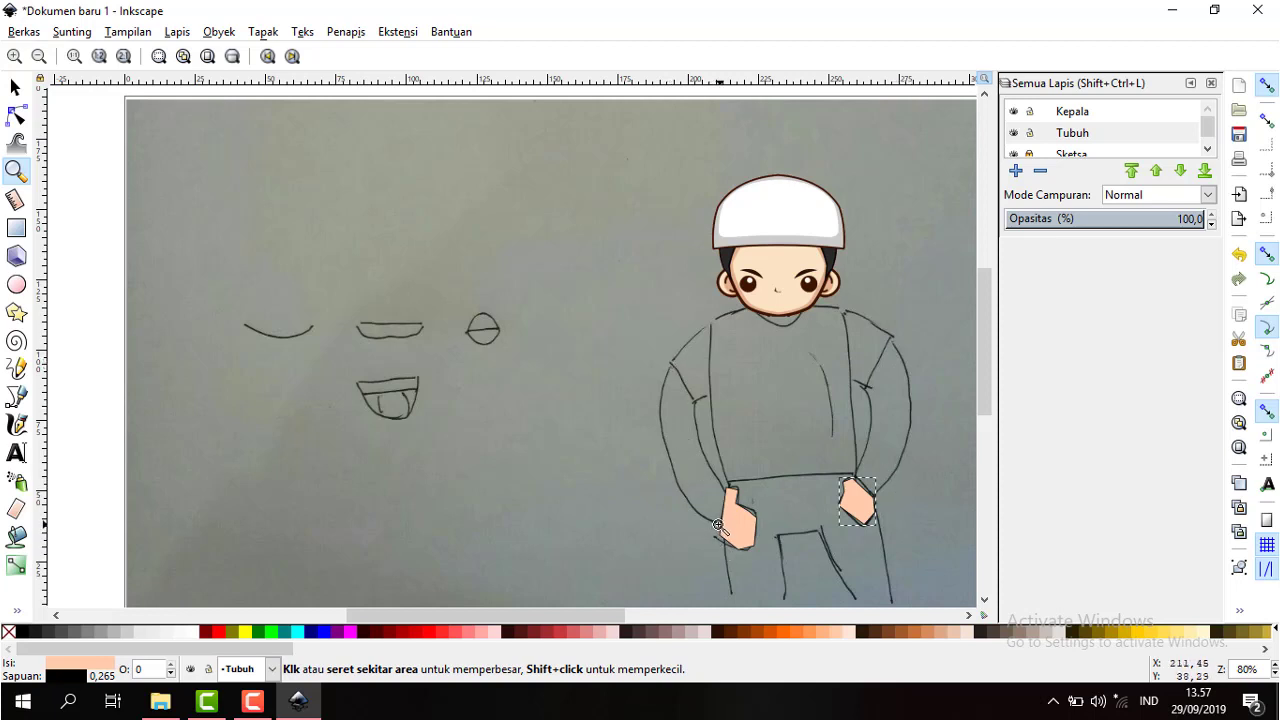
- Zoom to 112% around the waist and hands, with Tubuh as the active layer and the Bezier pen ready
{"action": "left_click", "coordinate": [717, 524]}
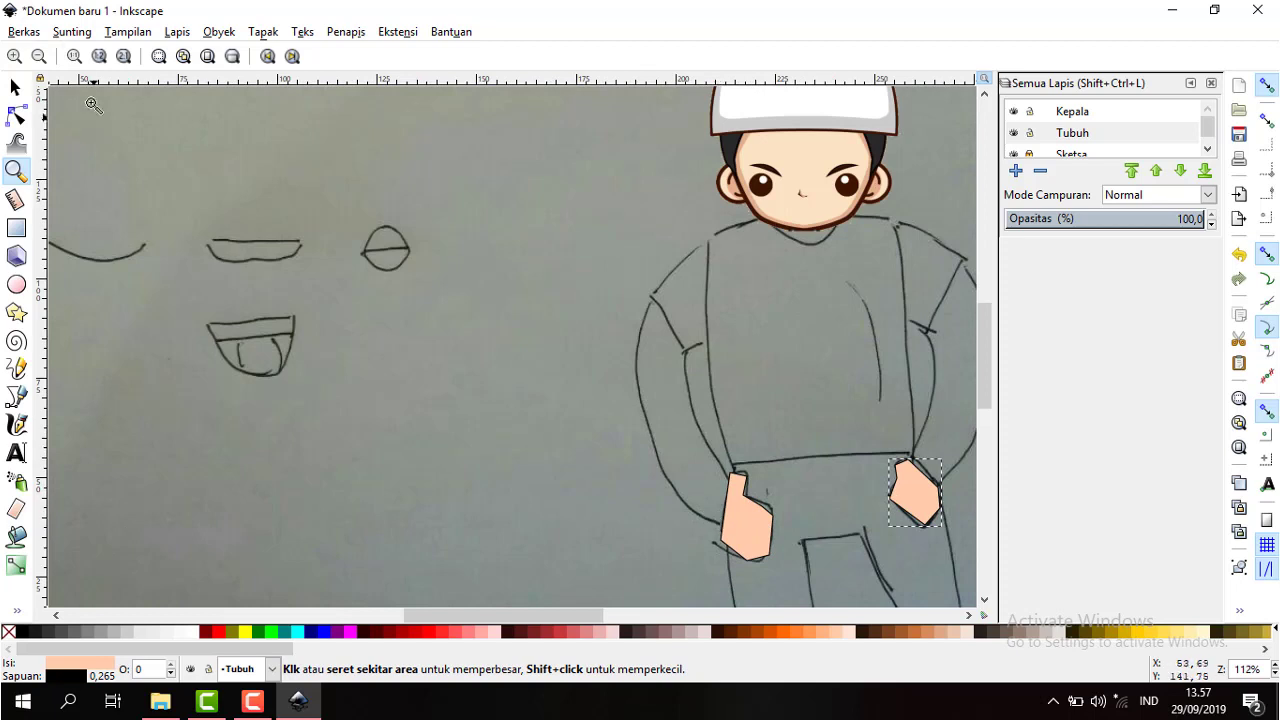
{"action": "left_click", "coordinate": [17, 424]}
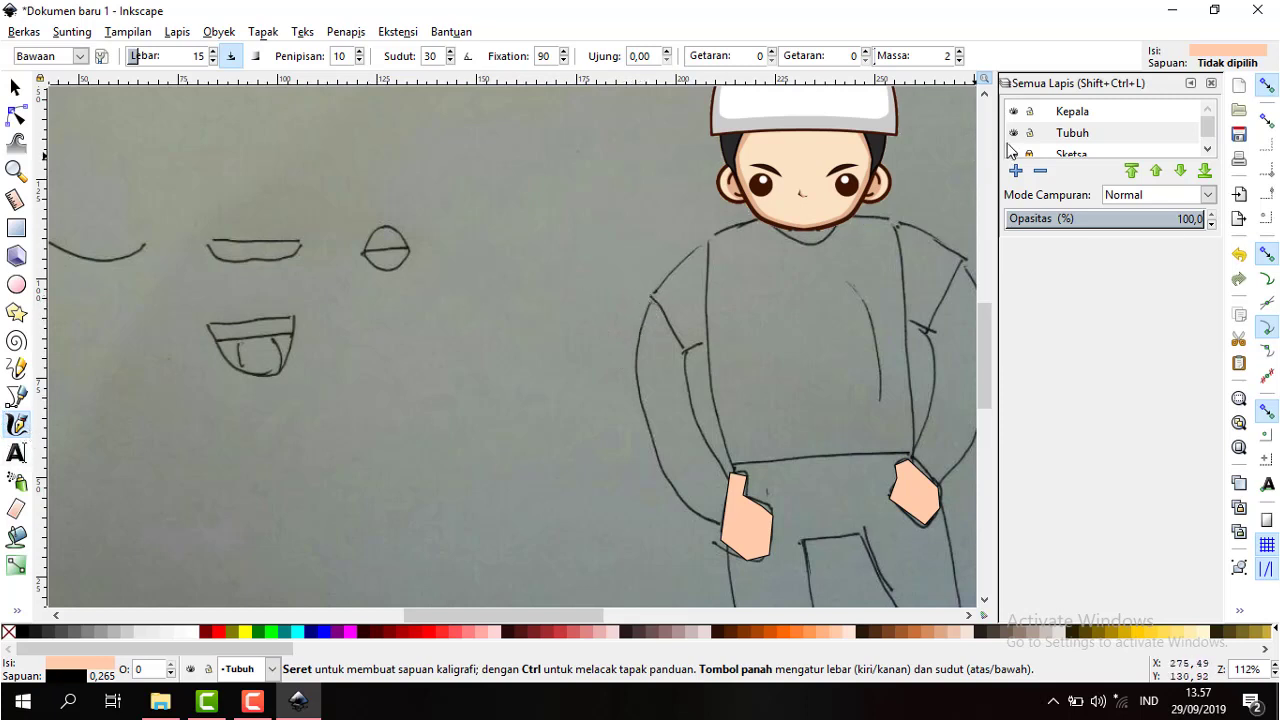
{"action": "left_click", "coordinate": [1068, 133]}
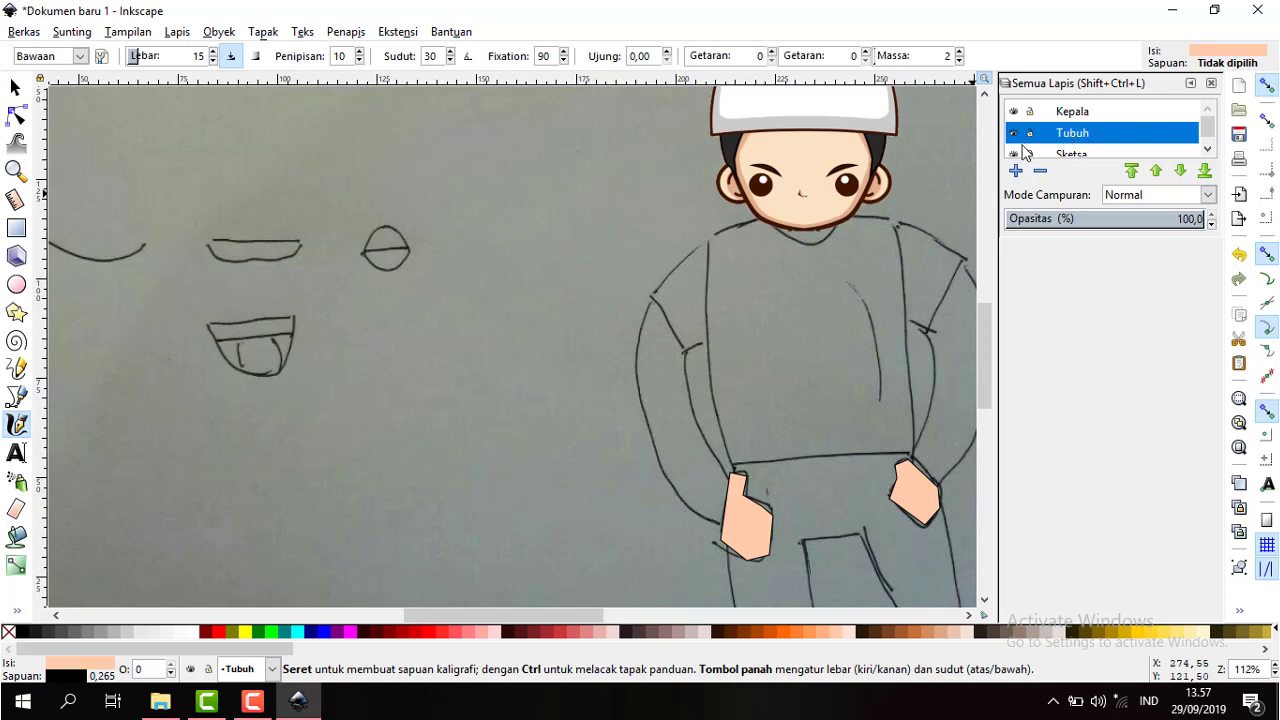
{"action": "left_click_drag", "start_coordinate": [756, 221], "coordinate": [762, 225]}
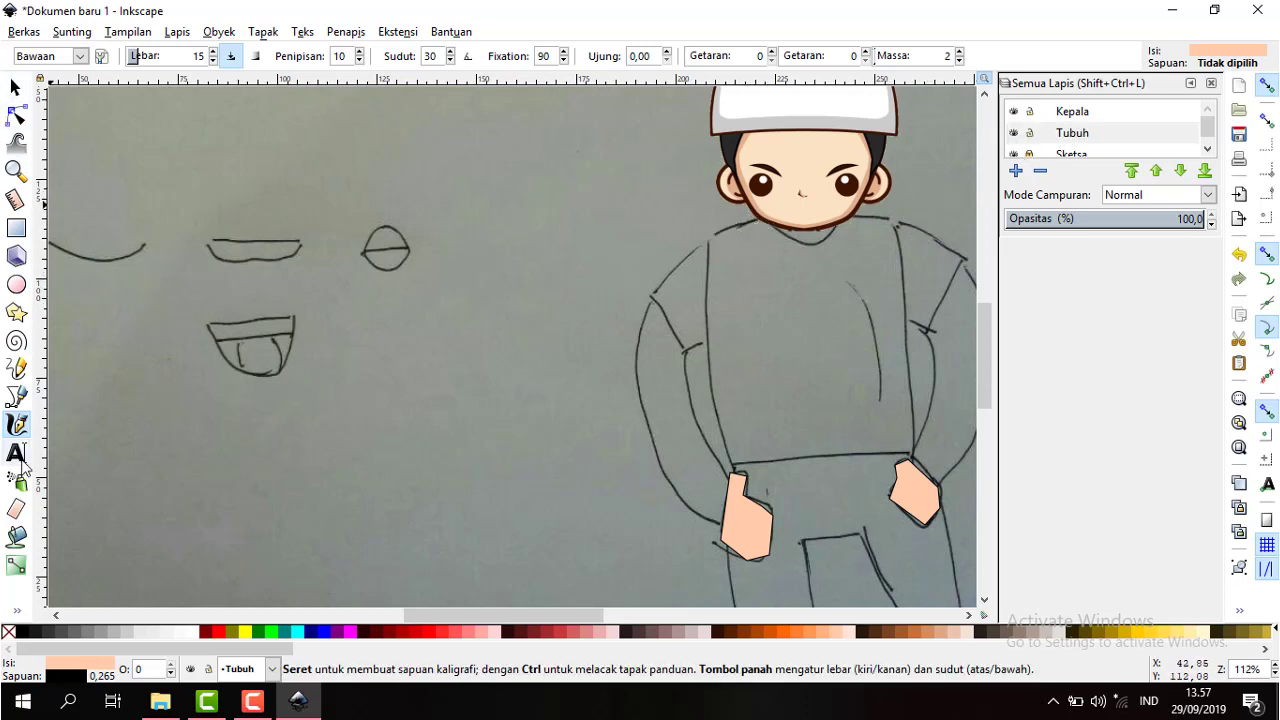
{"action": "left_click", "coordinate": [17, 398]}
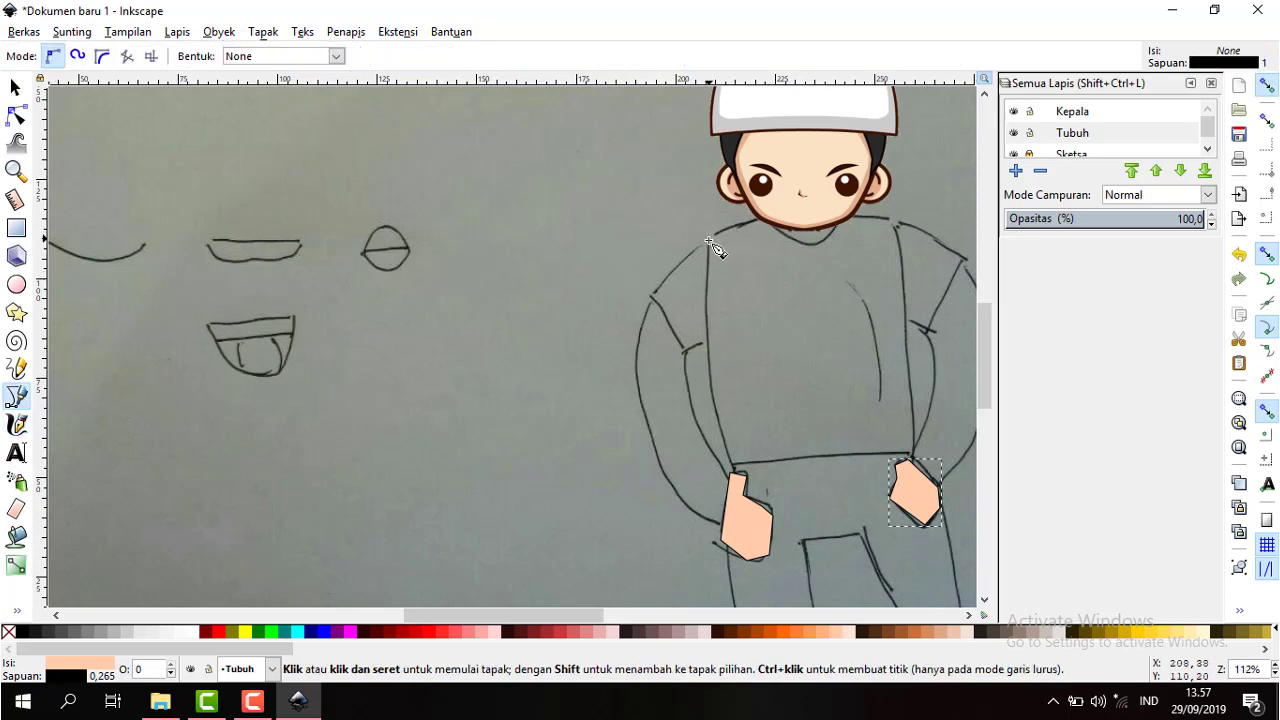
- Trace the left arm's outline from the shoulder down past the hand and back up the inner edge
{"action": "left_click", "coordinate": [650, 300]}
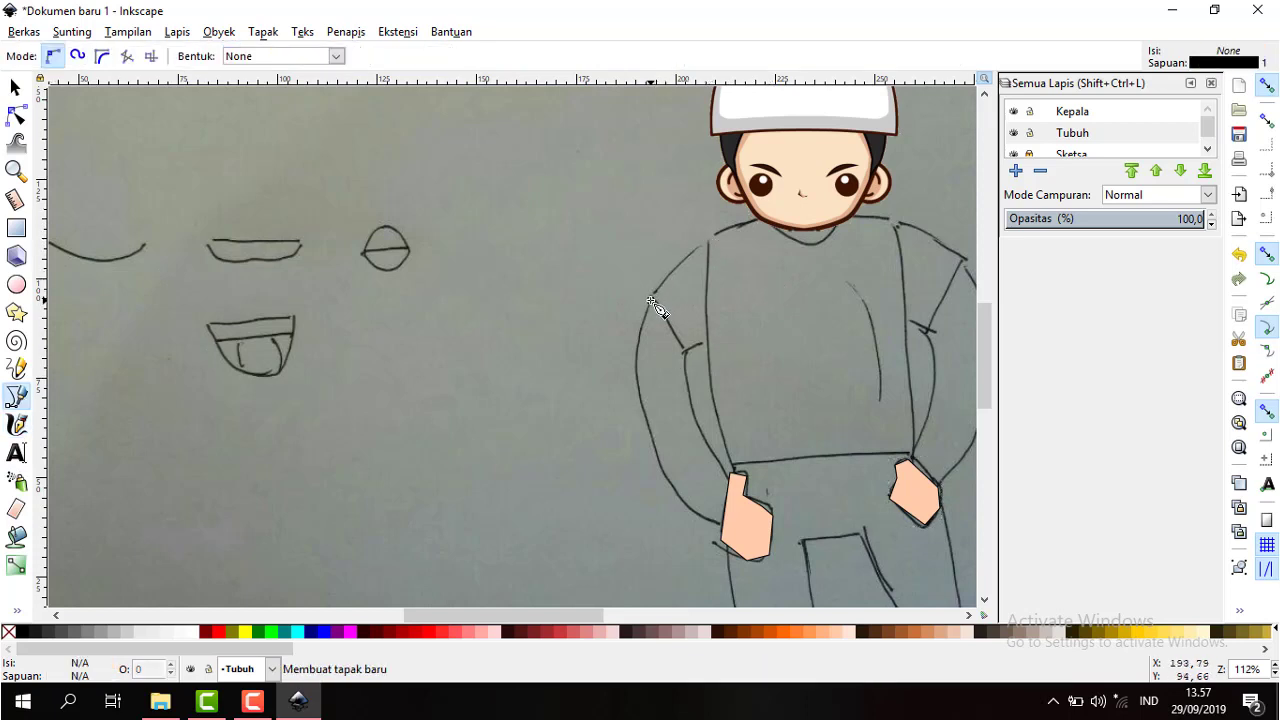
{"action": "left_click", "coordinate": [684, 349]}
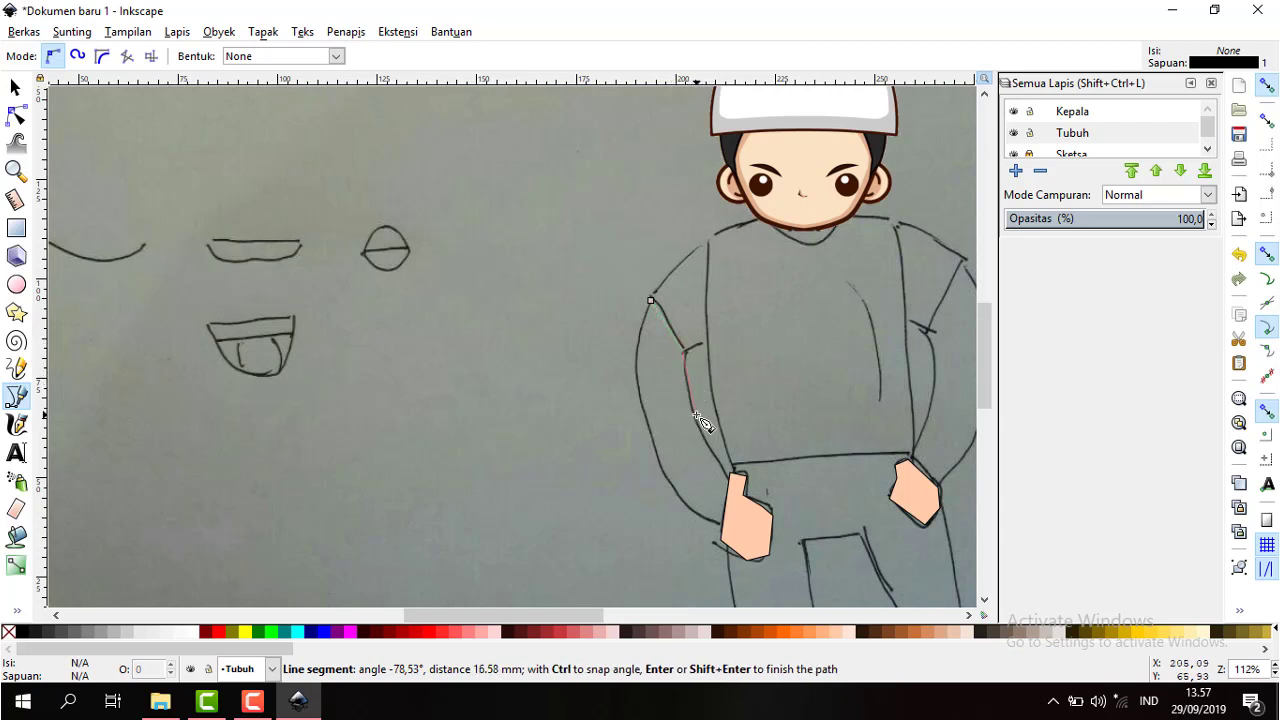
{"action": "left_click", "coordinate": [693, 414]}
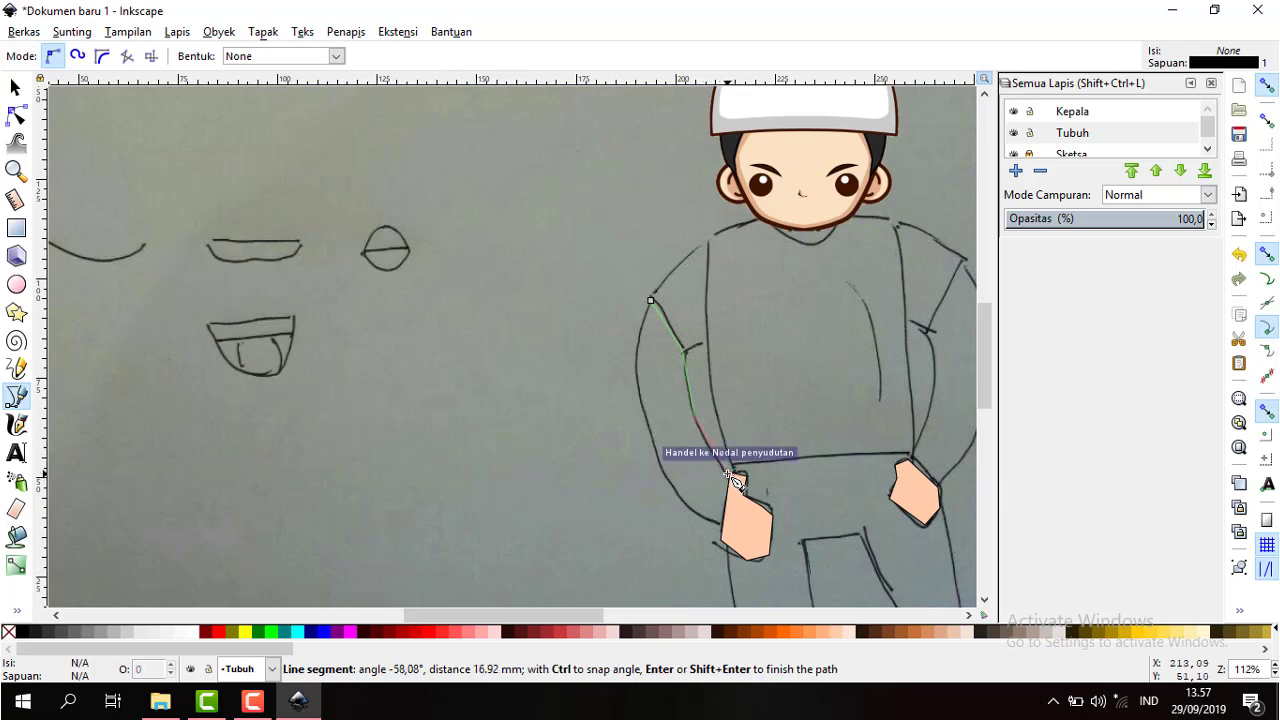
{"action": "left_click", "coordinate": [732, 476]}
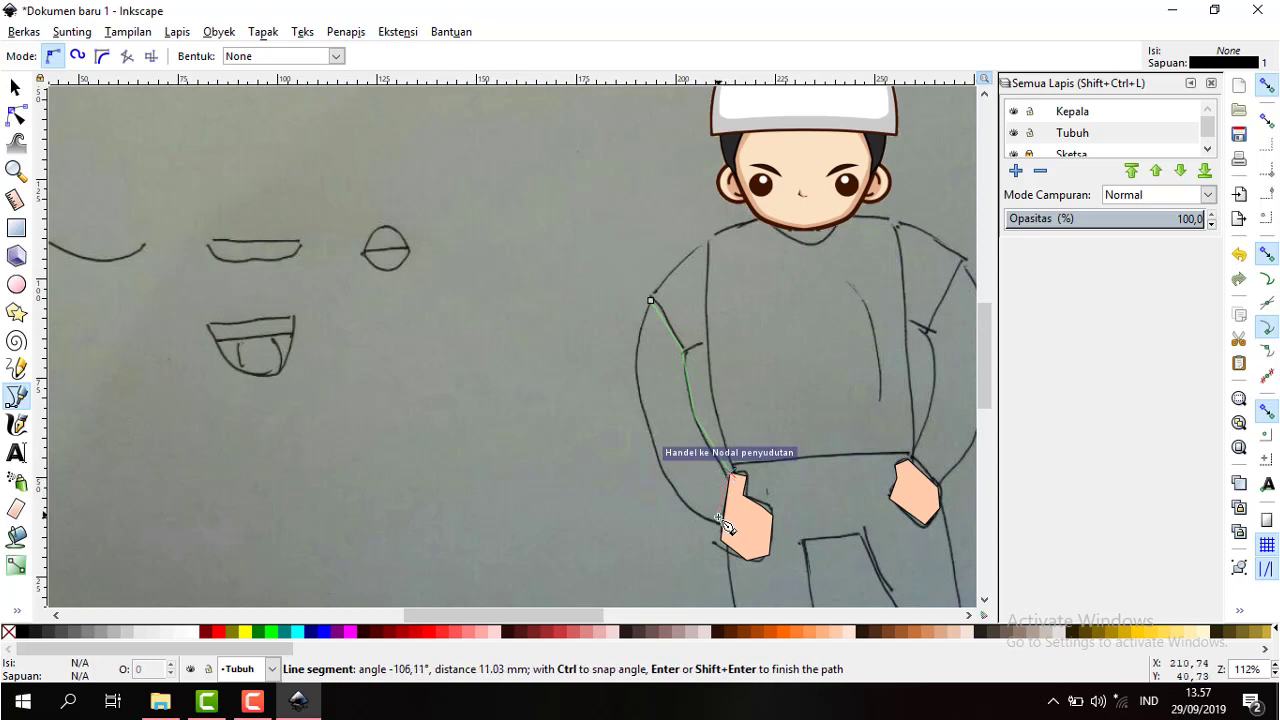
{"action": "left_click", "coordinate": [732, 550]}
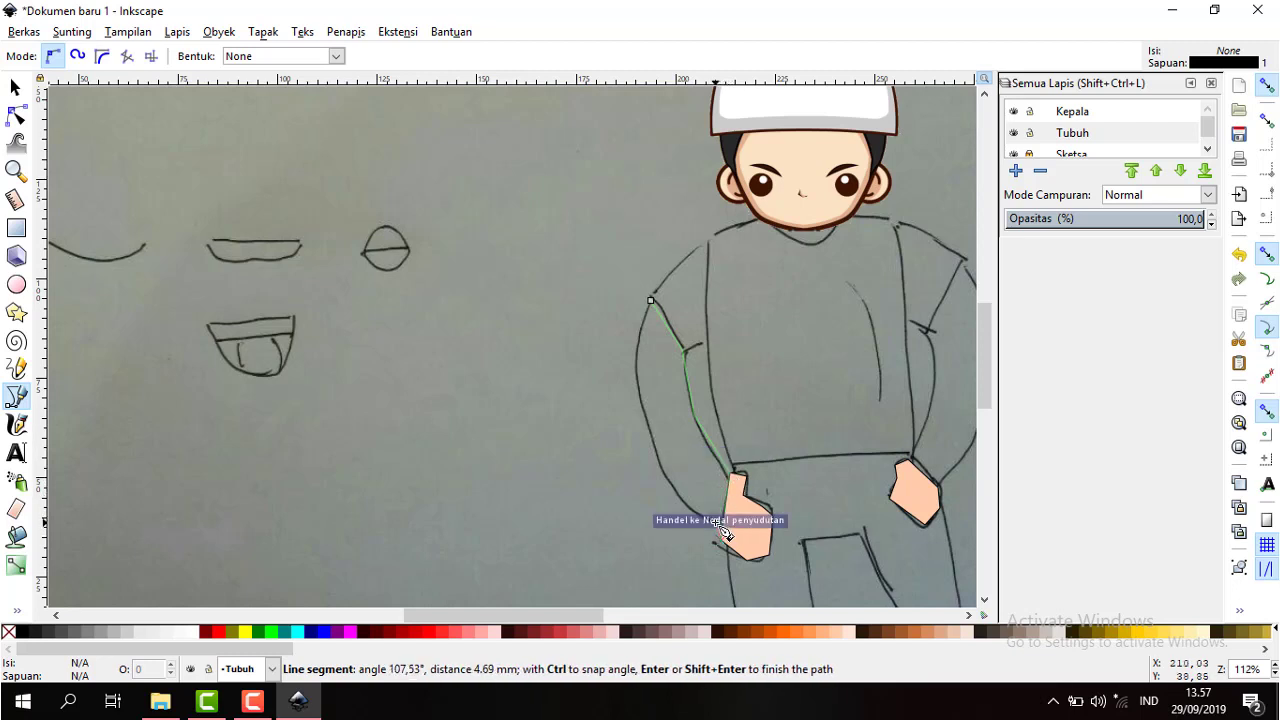
{"action": "left_click", "coordinate": [668, 479]}
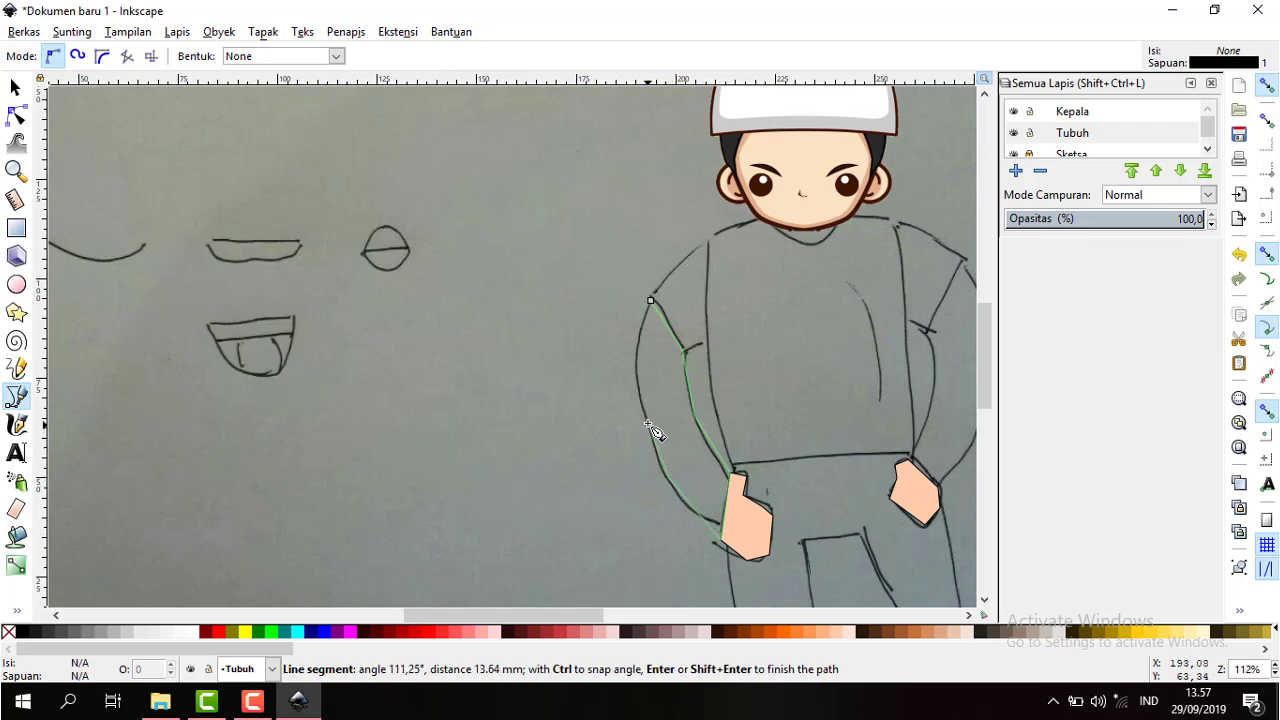
{"action": "left_click", "coordinate": [640, 376]}
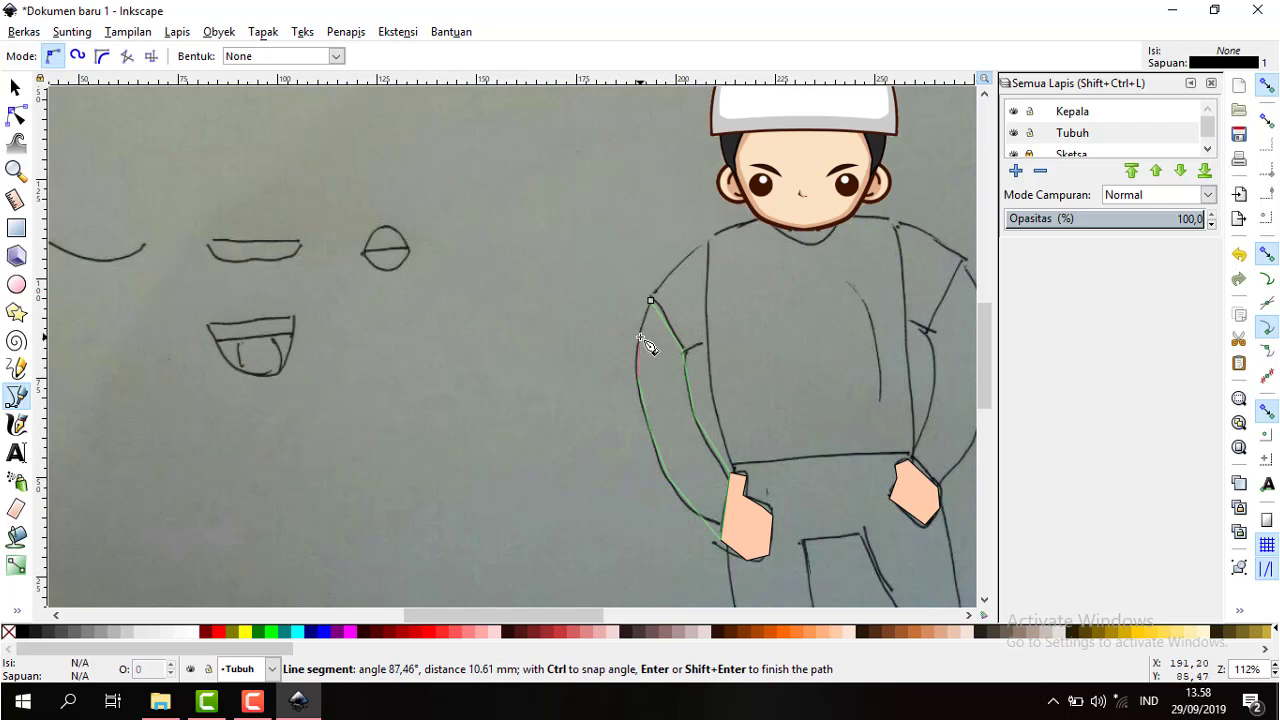
- Close the left arm outline and fill it light pink #FFD5D5 after trying several pinks
{"action": "left_click", "coordinate": [650, 300]}
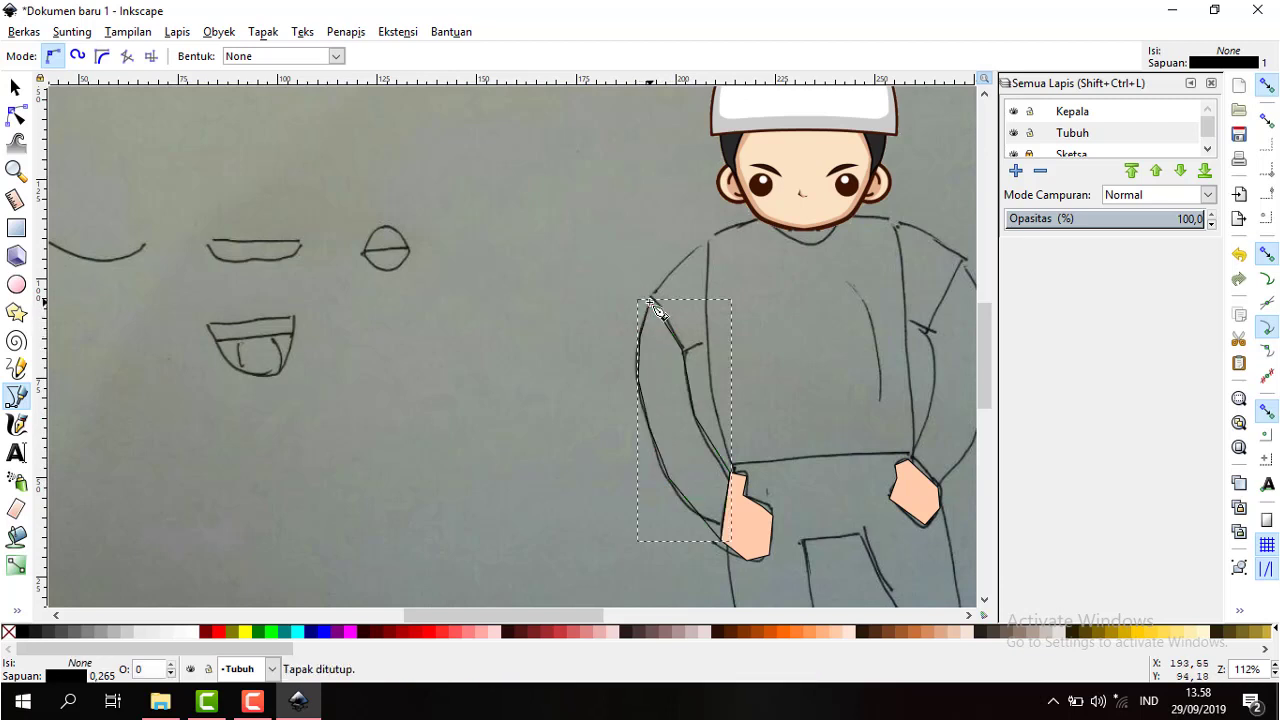
{"action": "left_click", "coordinate": [598, 630]}
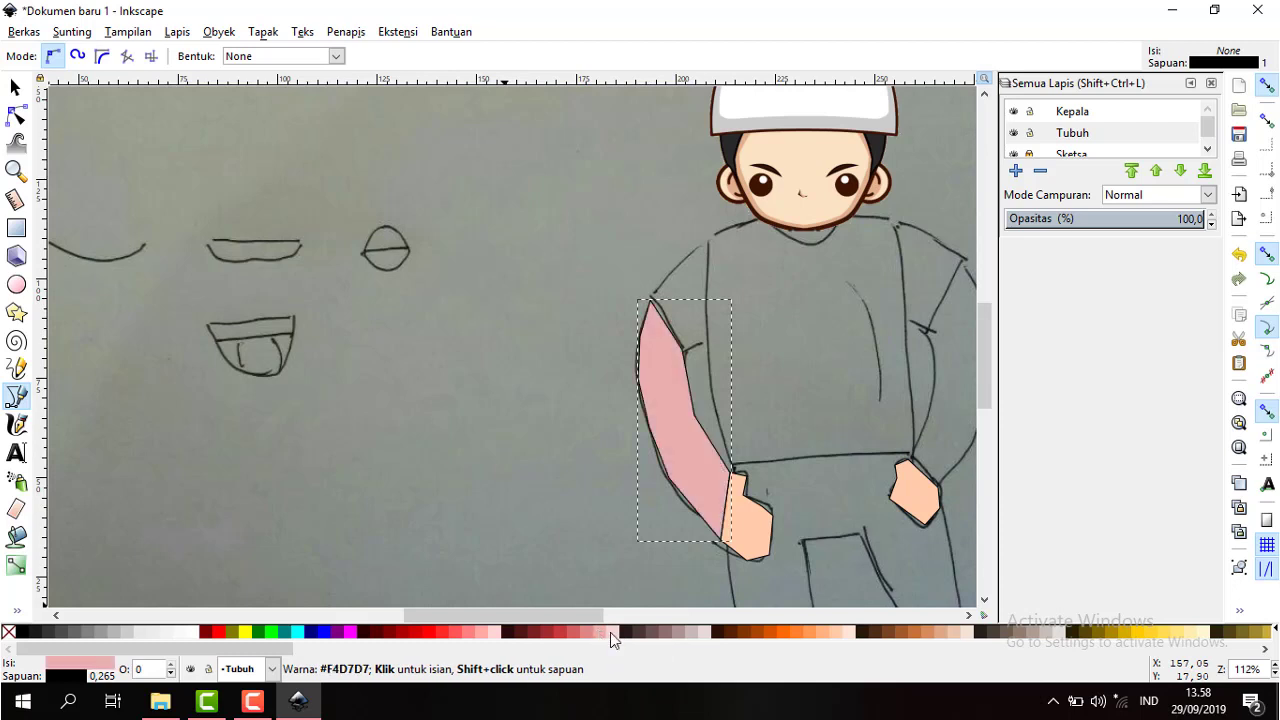
{"action": "left_click", "coordinate": [610, 632]}
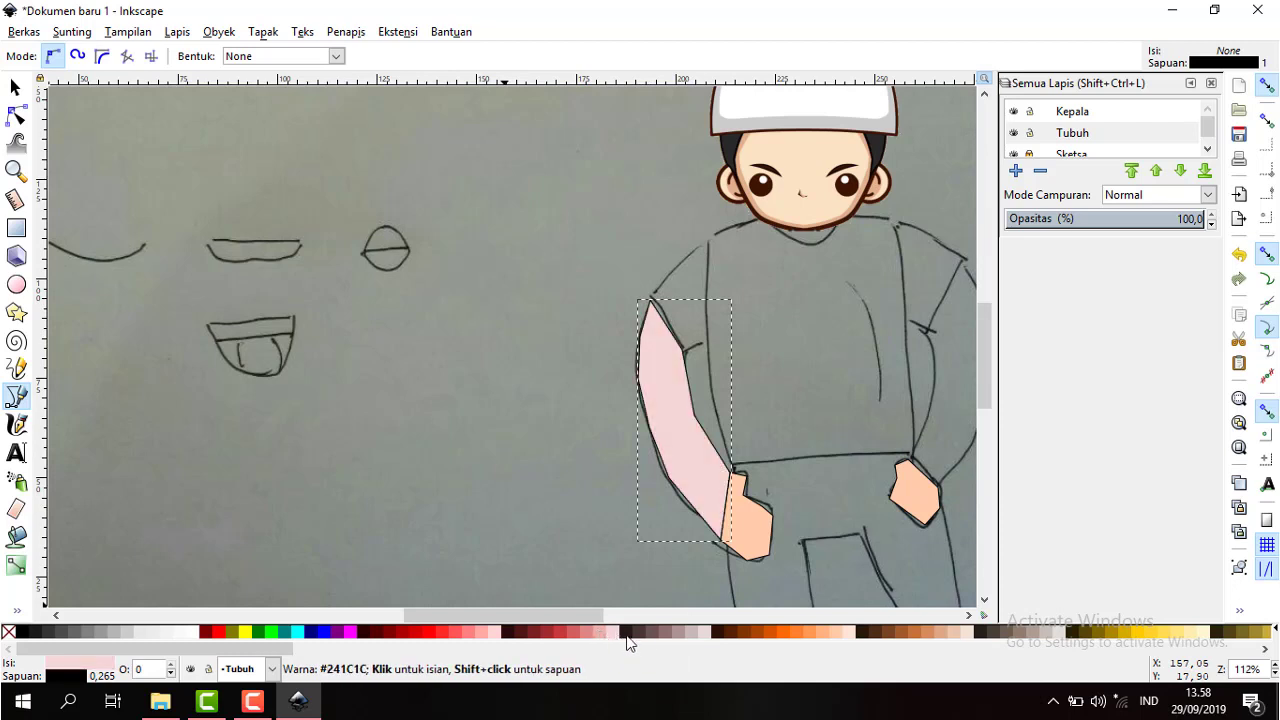
{"action": "left_click", "coordinate": [588, 632]}
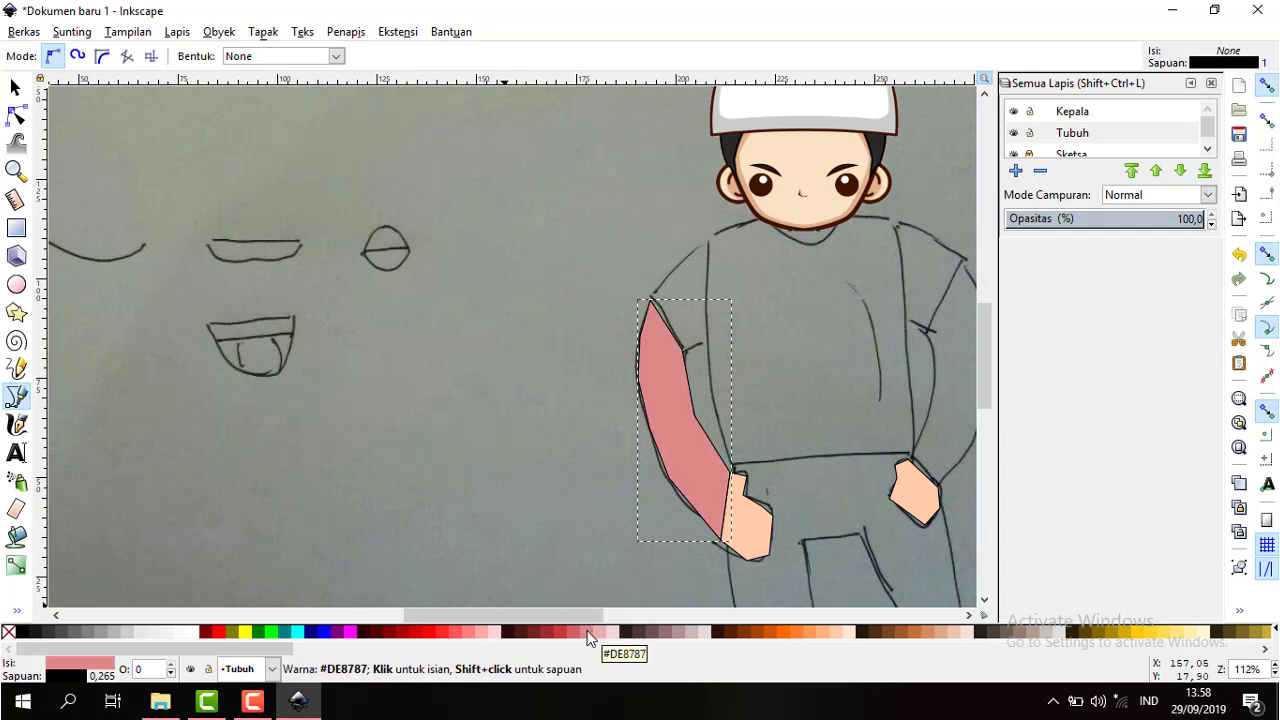
{"action": "left_click", "coordinate": [597, 632]}
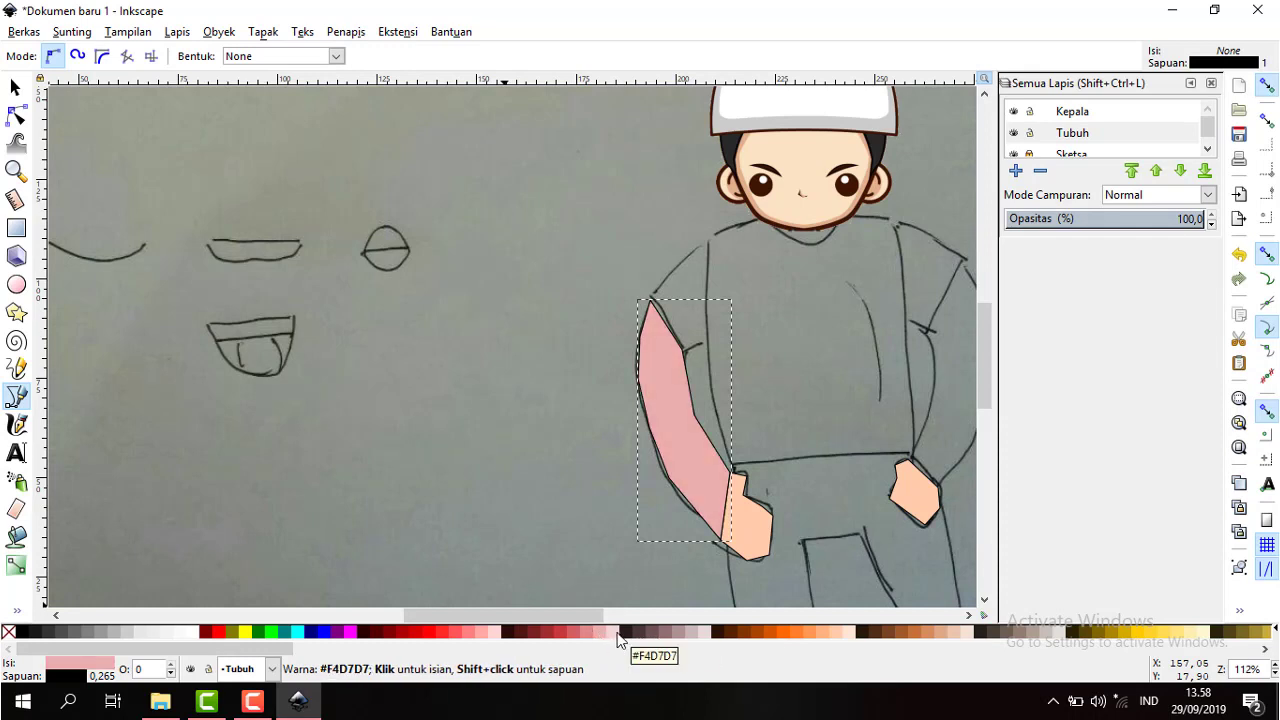
{"action": "left_click", "coordinate": [618, 633]}
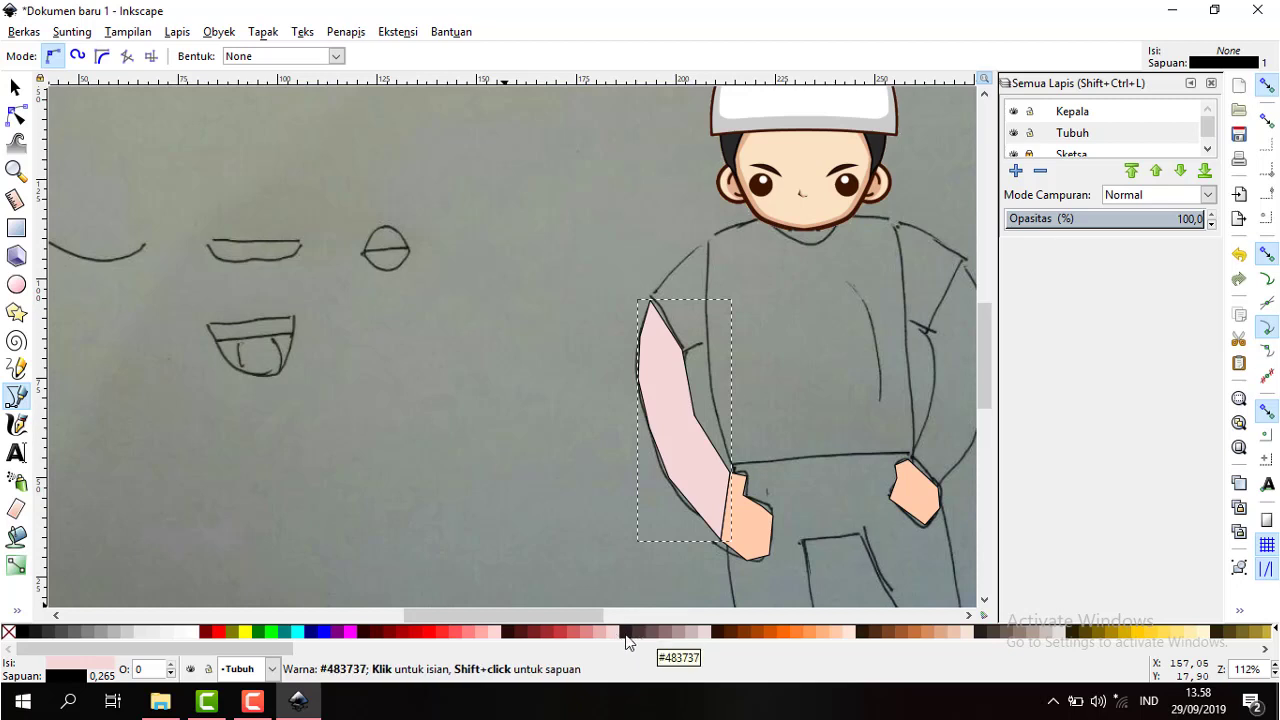
{"action": "left_click", "coordinate": [486, 637]}
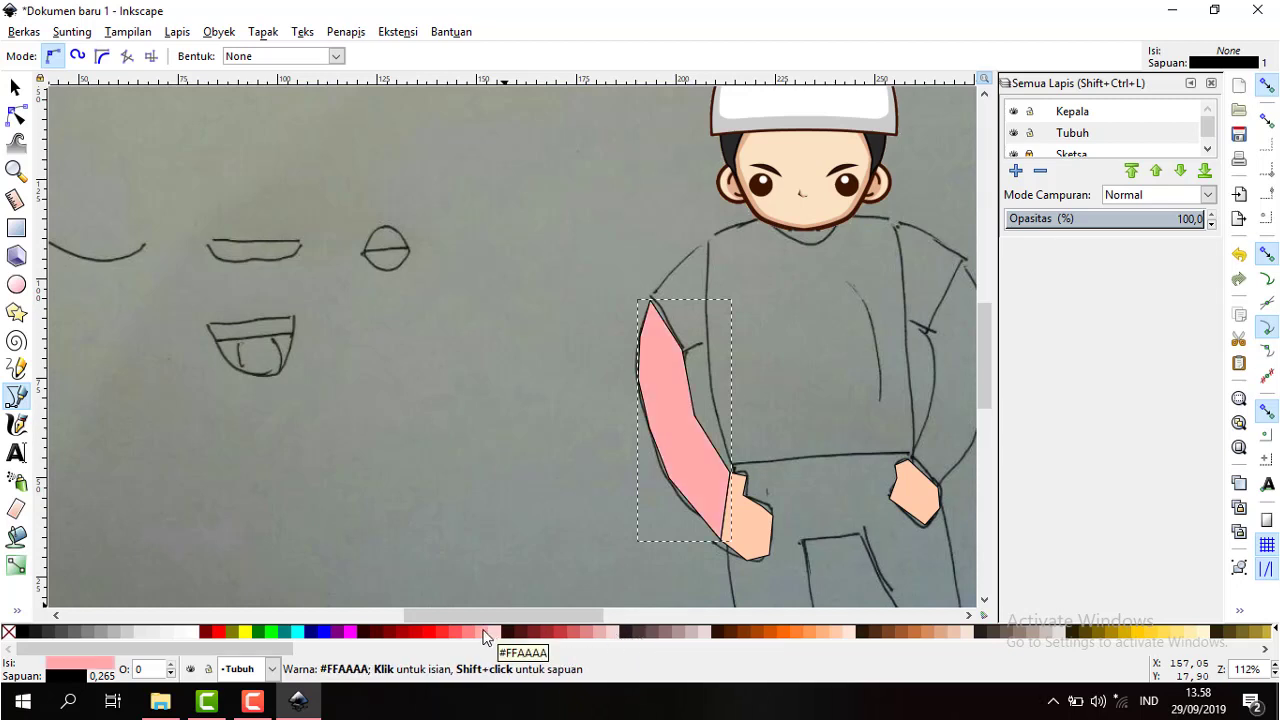
{"action": "left_click", "coordinate": [499, 637]}
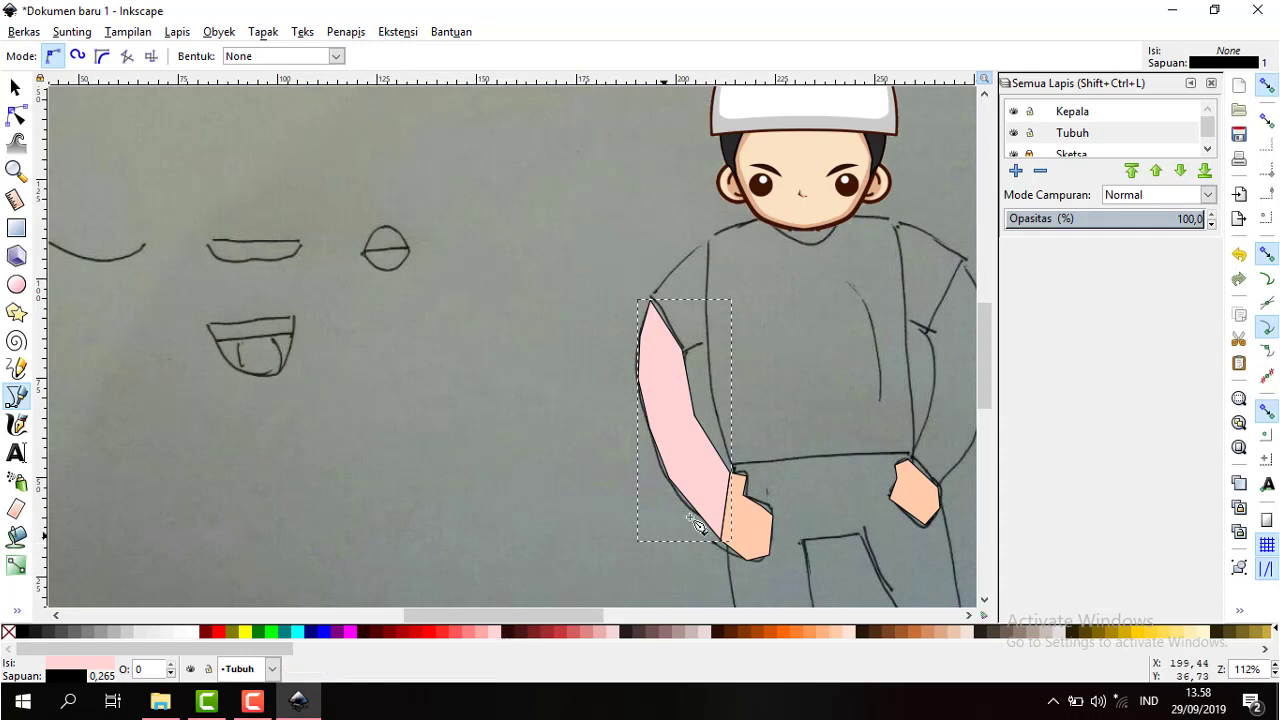
- Trace the right arm's inner edge down to the hand, discarding a stray curved segment
{"action": "left_click", "coordinate": [924, 332]}
{"action": "left_click", "coordinate": [934, 371]}
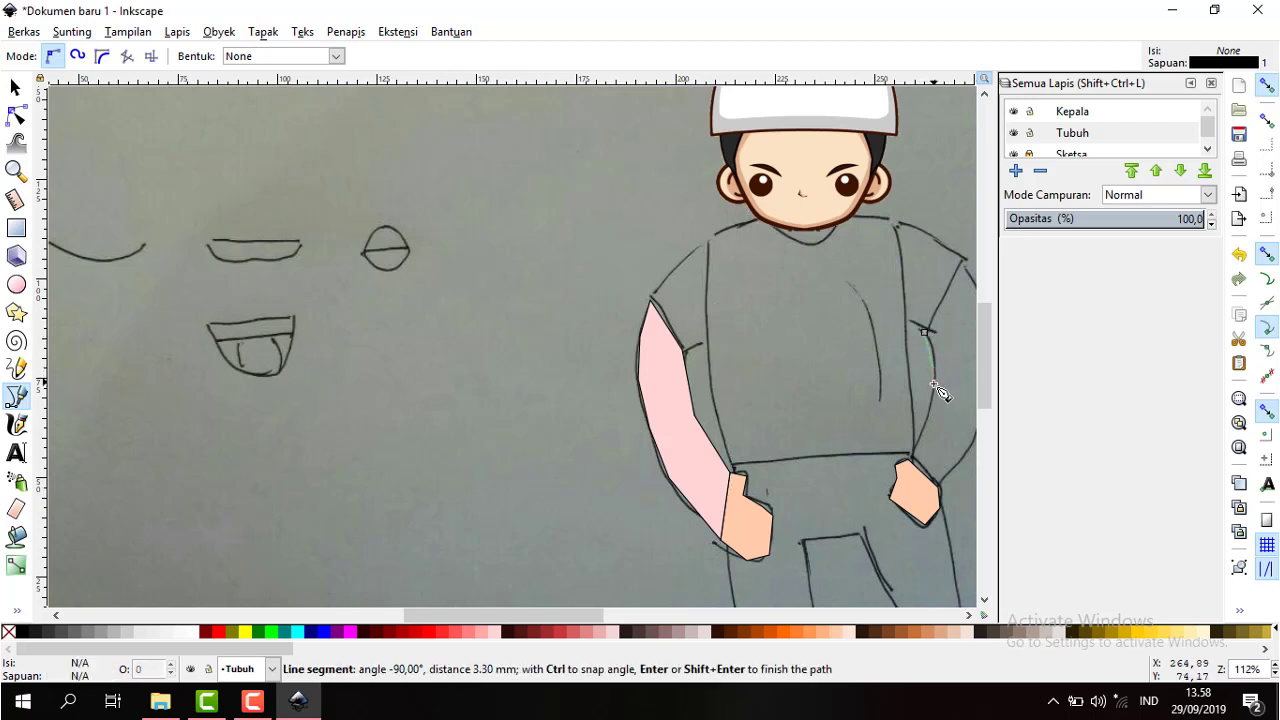
{"action": "left_click", "coordinate": [931, 424]}
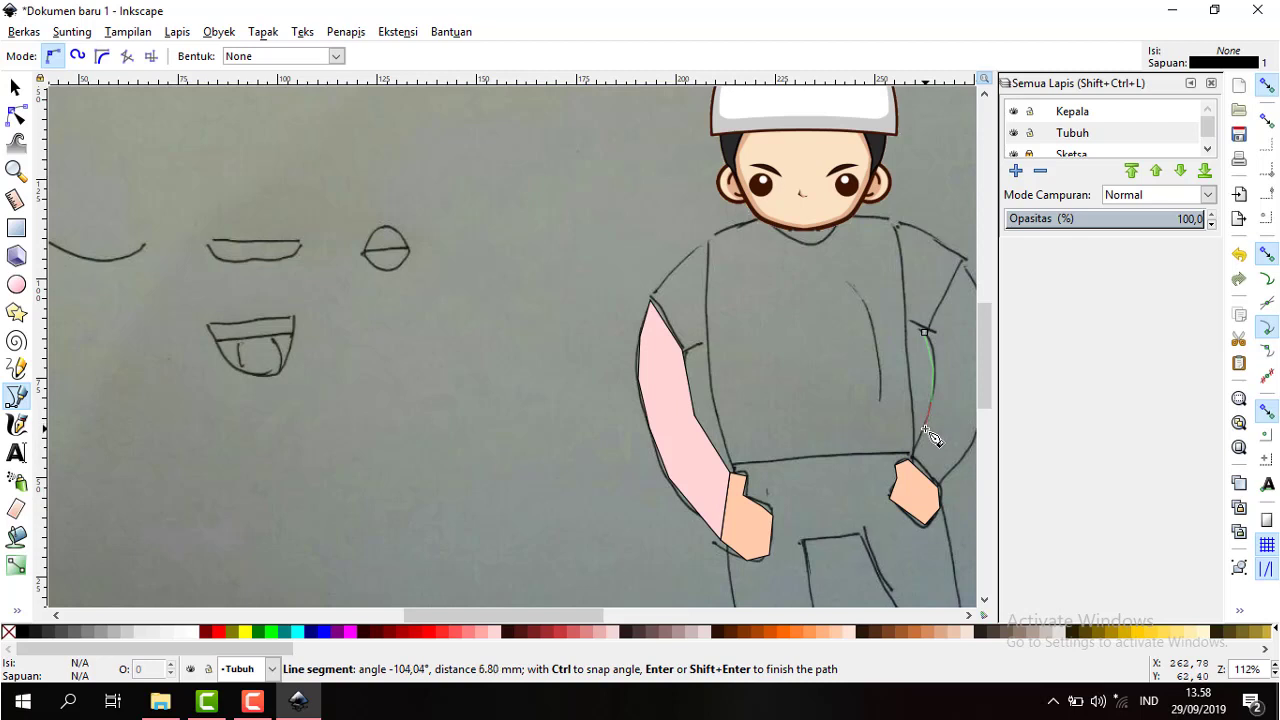
{"action": "left_click", "coordinate": [911, 457]}
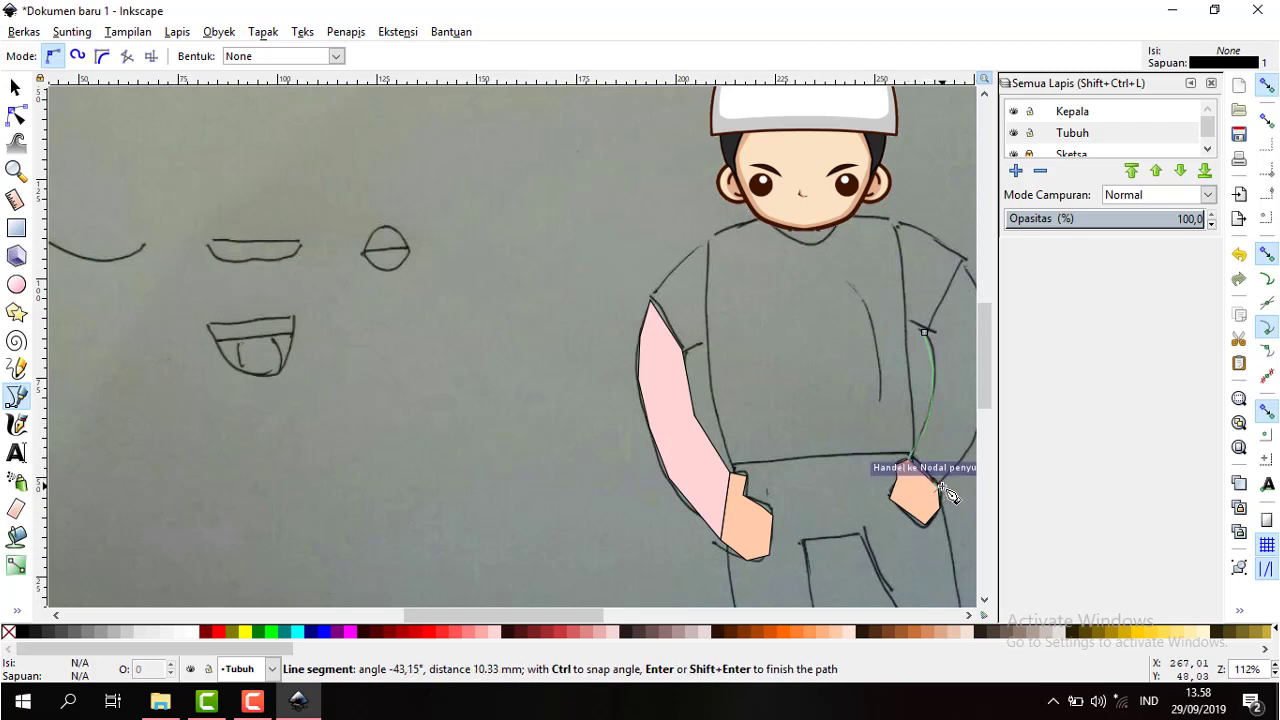
{"action": "left_click", "coordinate": [940, 488]}
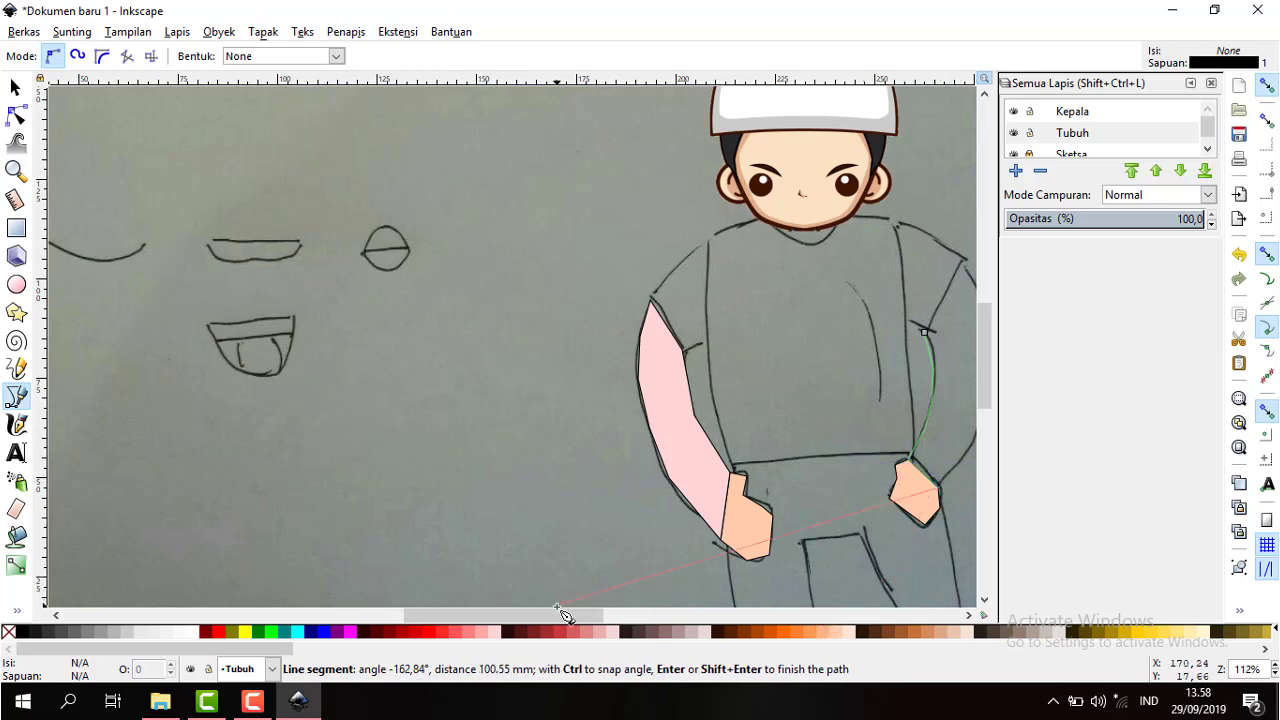
{"action": "left_click_drag", "start_coordinate": [563, 614], "coordinate": [940, 487]}
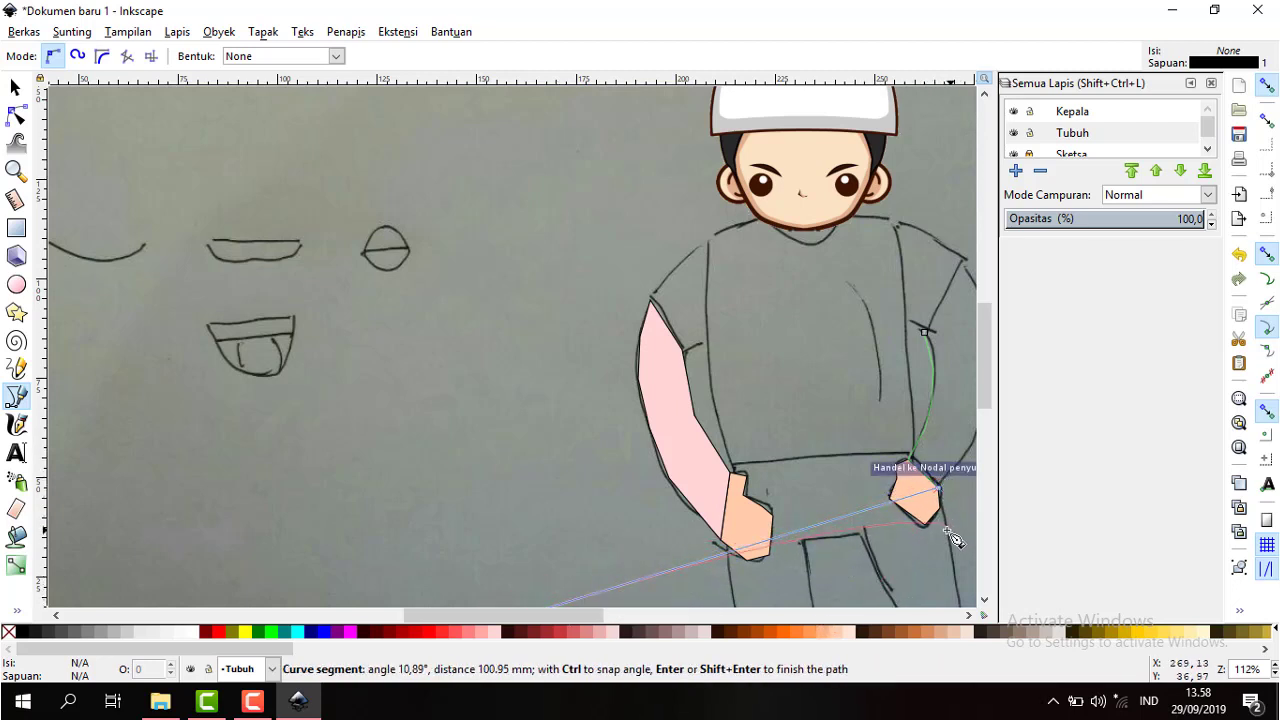
{"action": "key", "text": "BackSpace"}
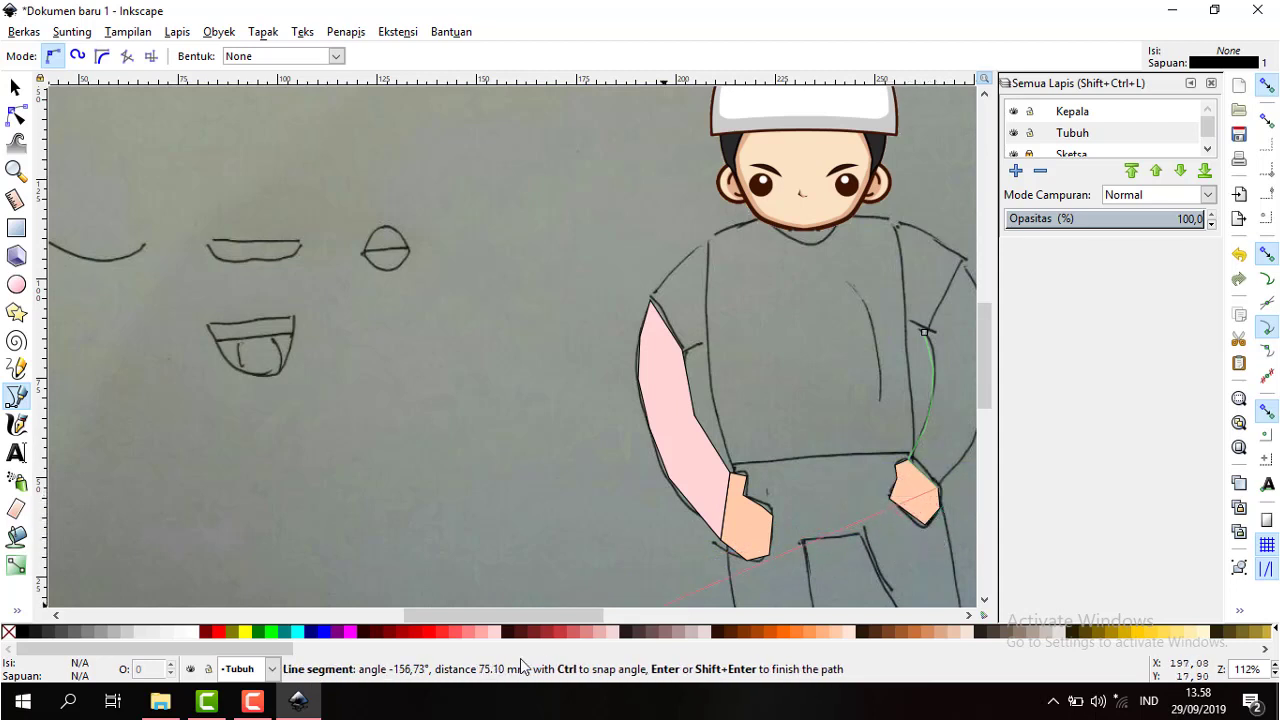
{"action": "left_click_drag", "start_coordinate": [530, 615], "coordinate": [630, 628]}
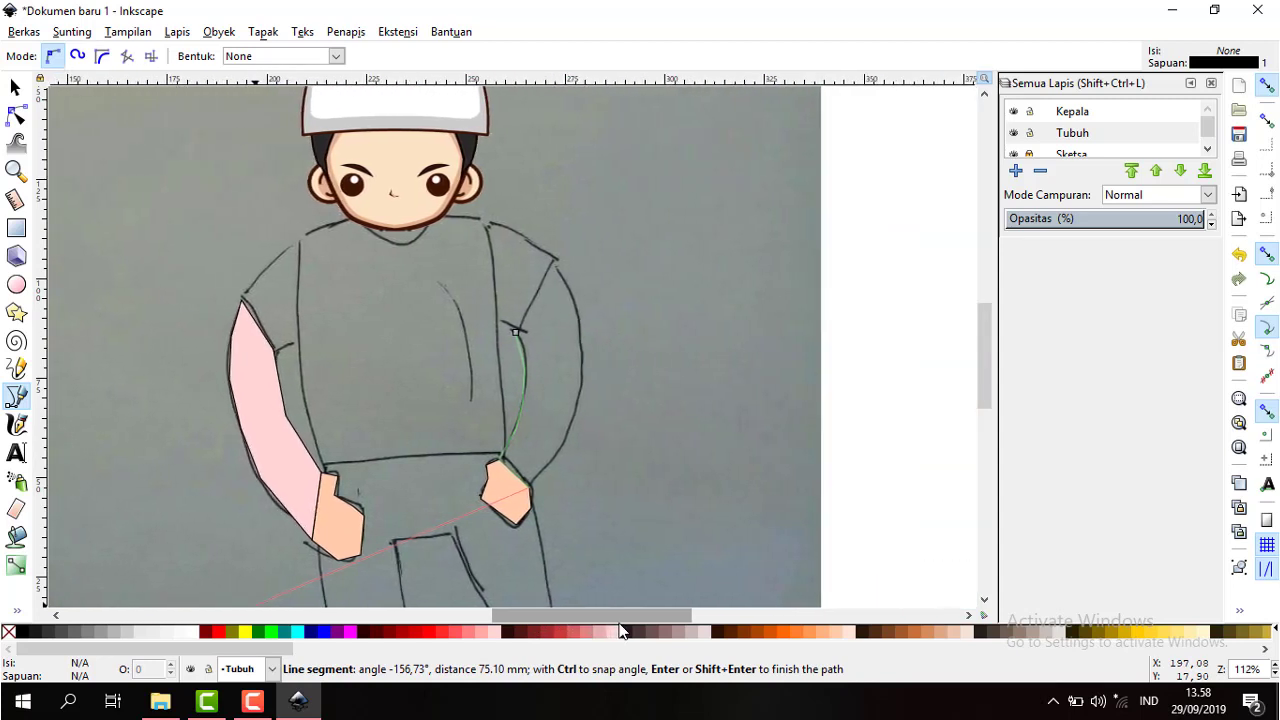
- Finish the right arm outline up to the shoulder, close it, and fill it light pink #FFD5D5
{"action": "left_click", "coordinate": [576, 424]}
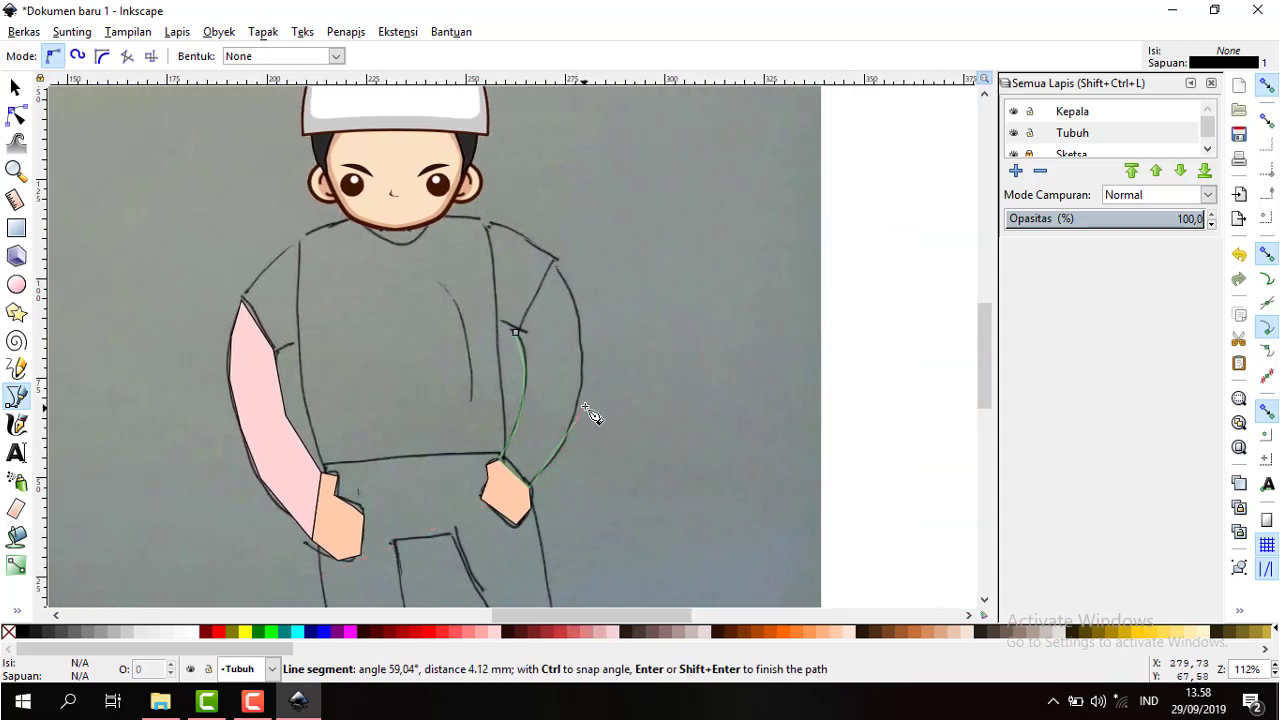
{"action": "left_click", "coordinate": [584, 360]}
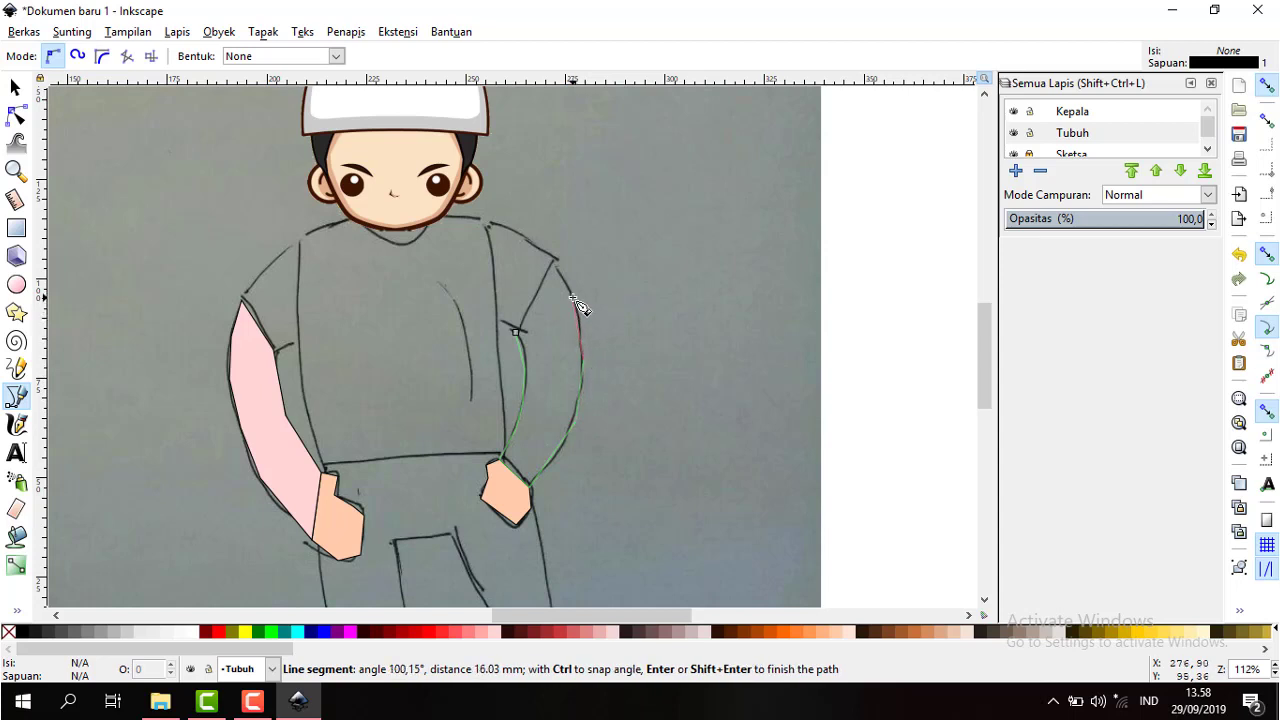
{"action": "left_click", "coordinate": [572, 297]}
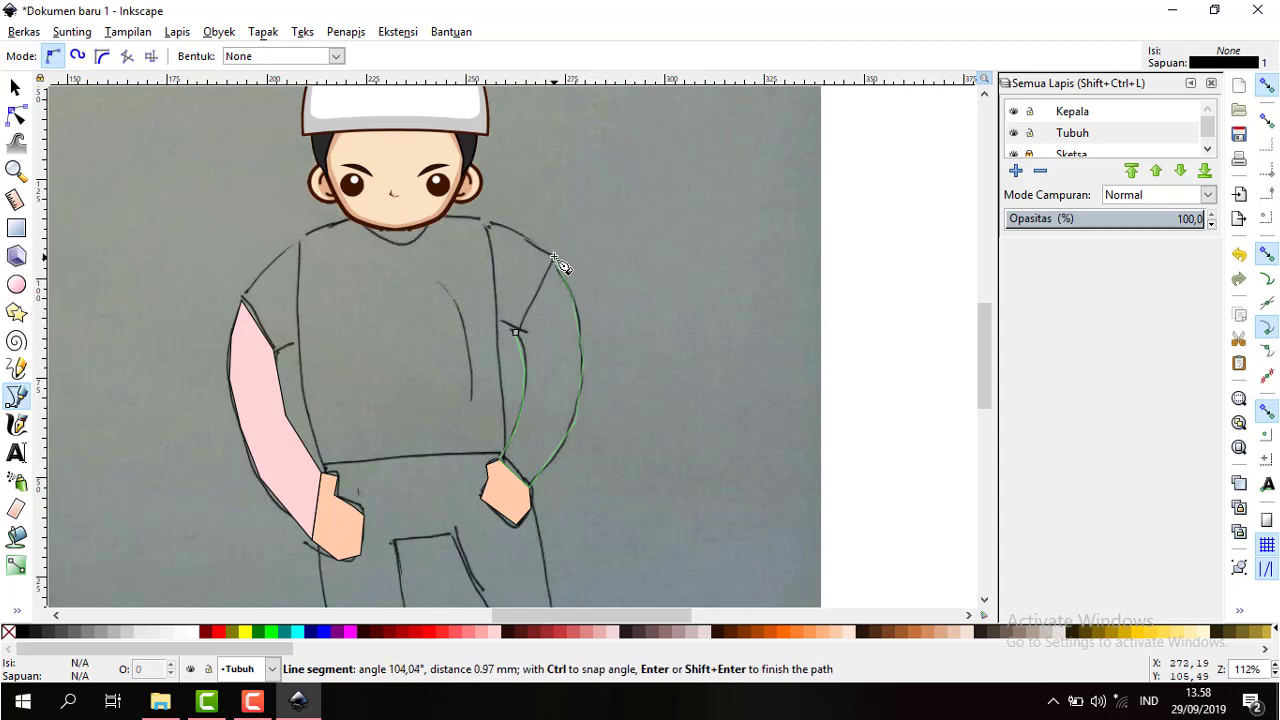
{"action": "left_click", "coordinate": [557, 261]}
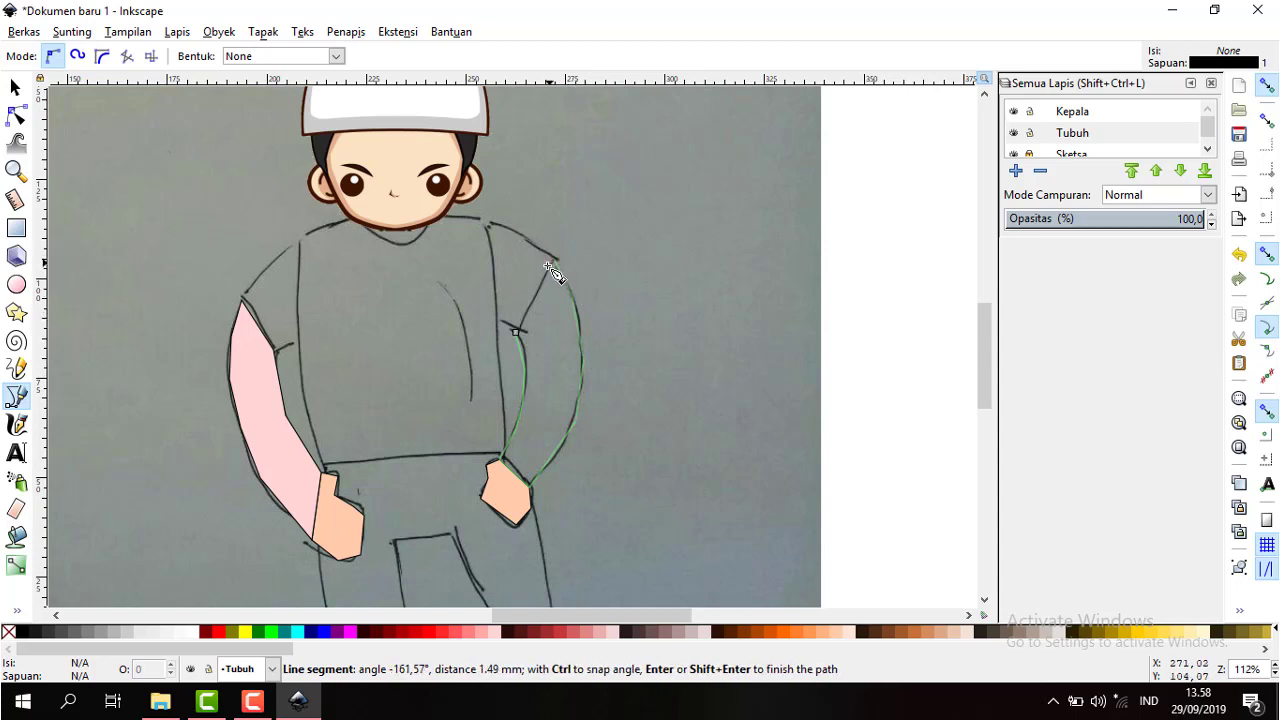
{"action": "left_click", "coordinate": [516, 331]}
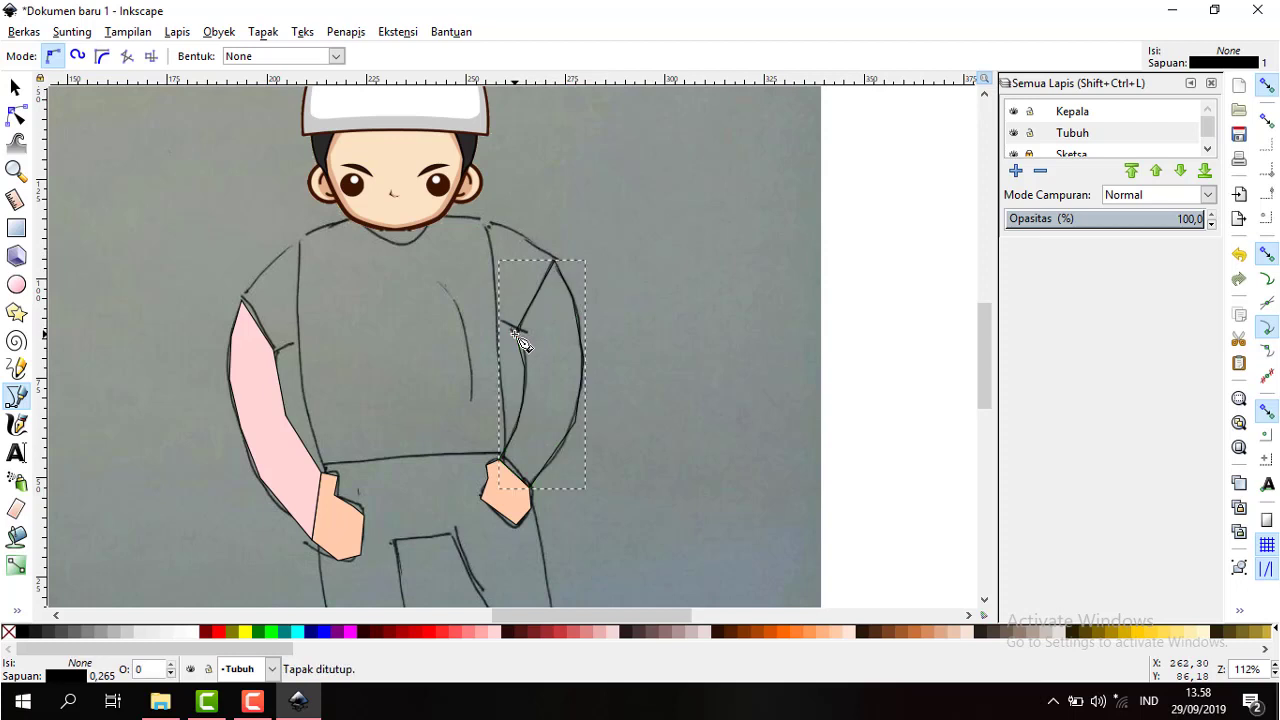
{"action": "left_click", "coordinate": [481, 634]}
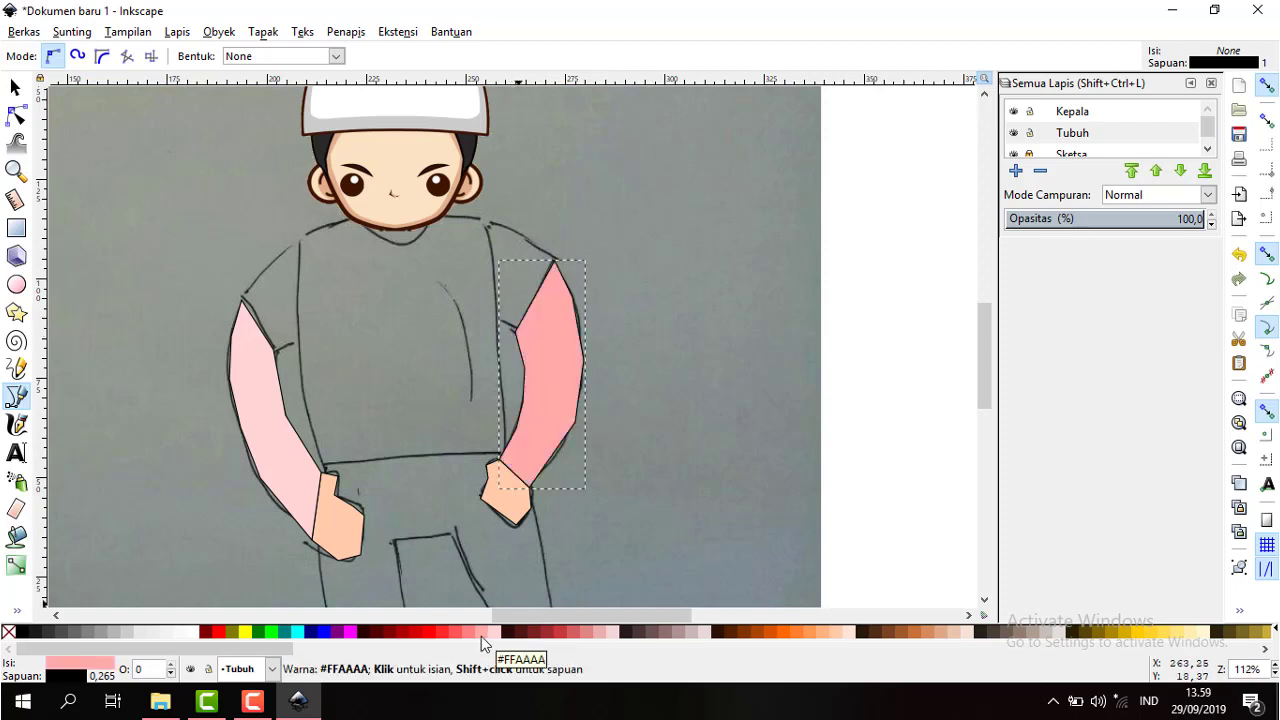
{"action": "left_click", "coordinate": [493, 635]}
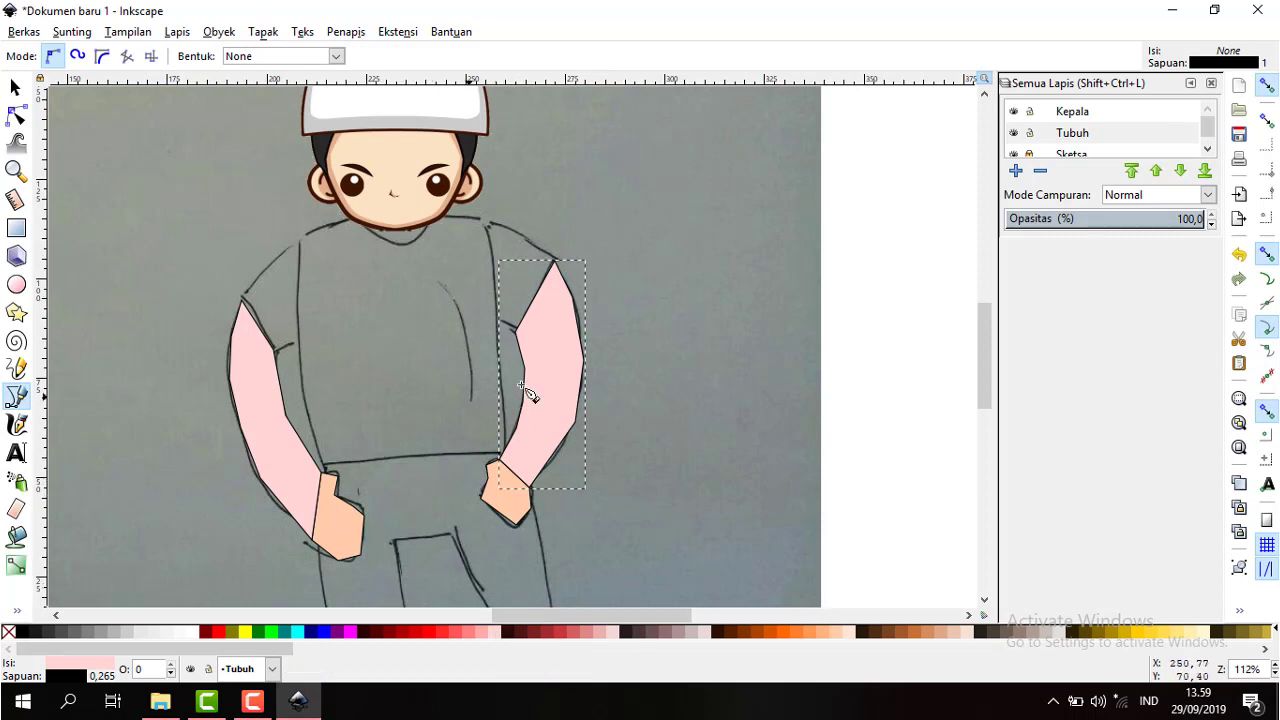
- Outline the neckline below the face as a closed shape filled light pink #FFD5D5
{"action": "left_click", "coordinate": [427, 224]}
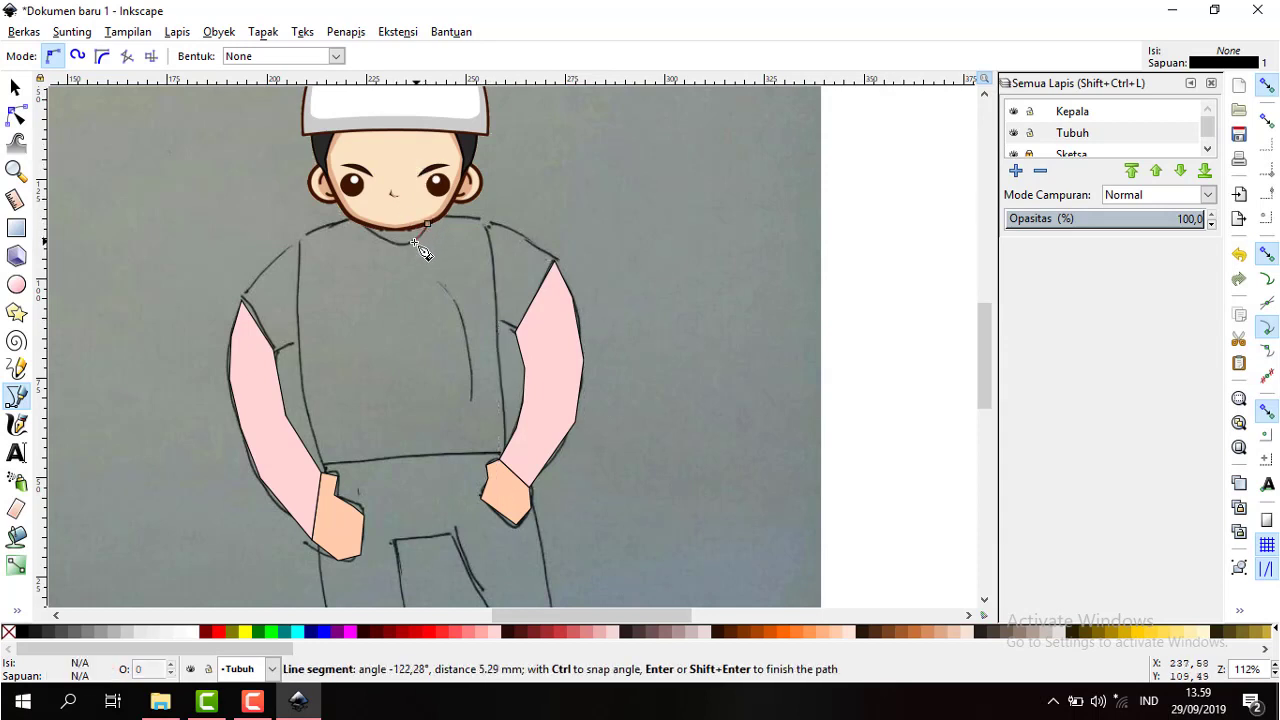
{"action": "left_click", "coordinate": [358, 225]}
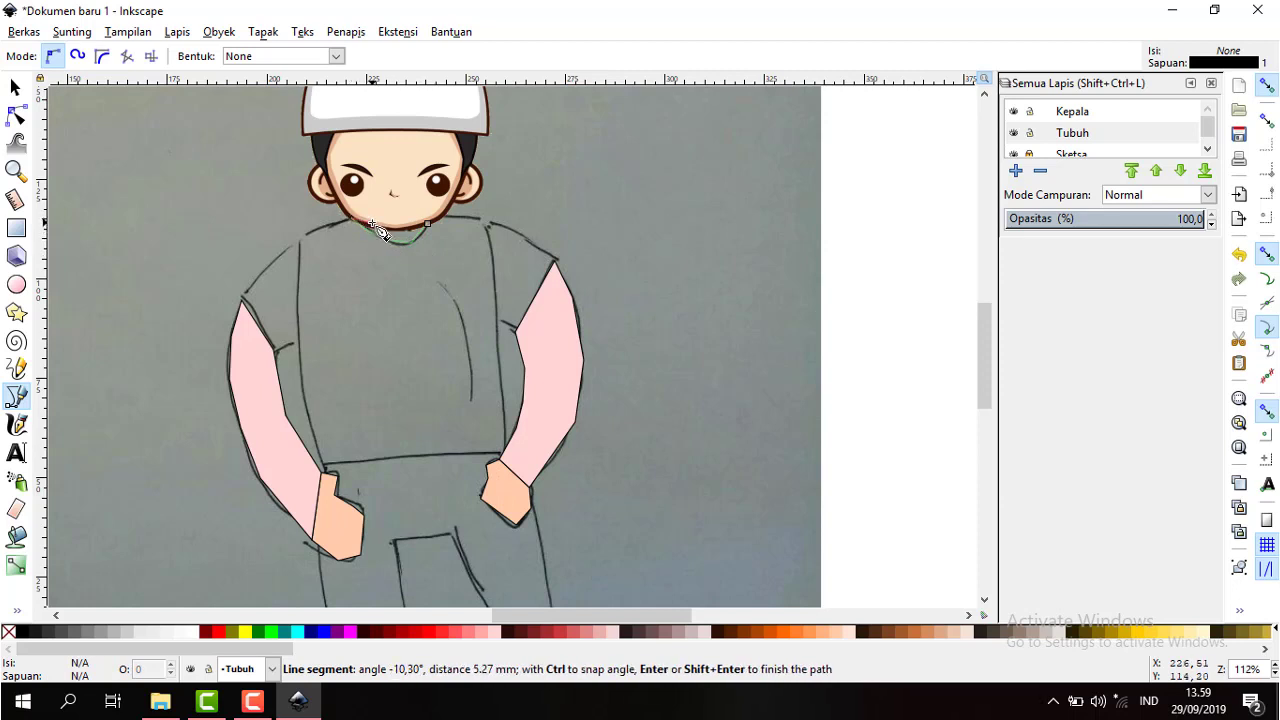
{"action": "left_click", "coordinate": [425, 226]}
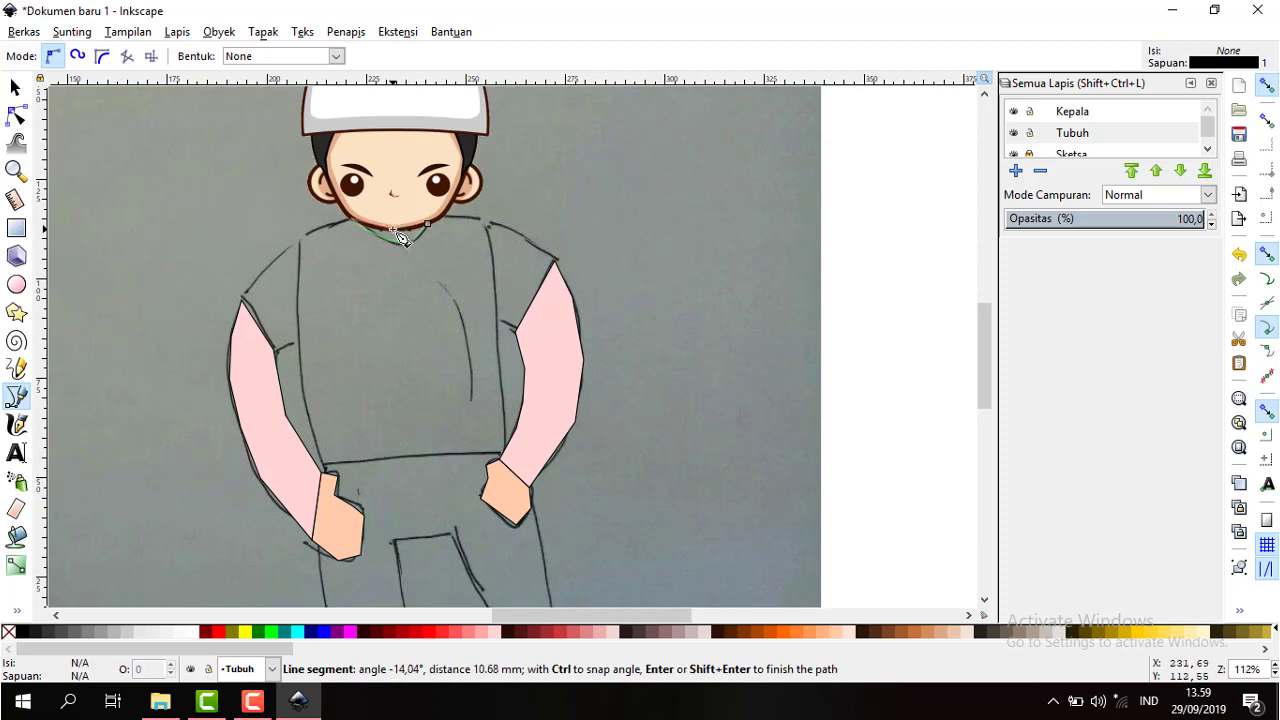
{"action": "left_click", "coordinate": [386, 232]}
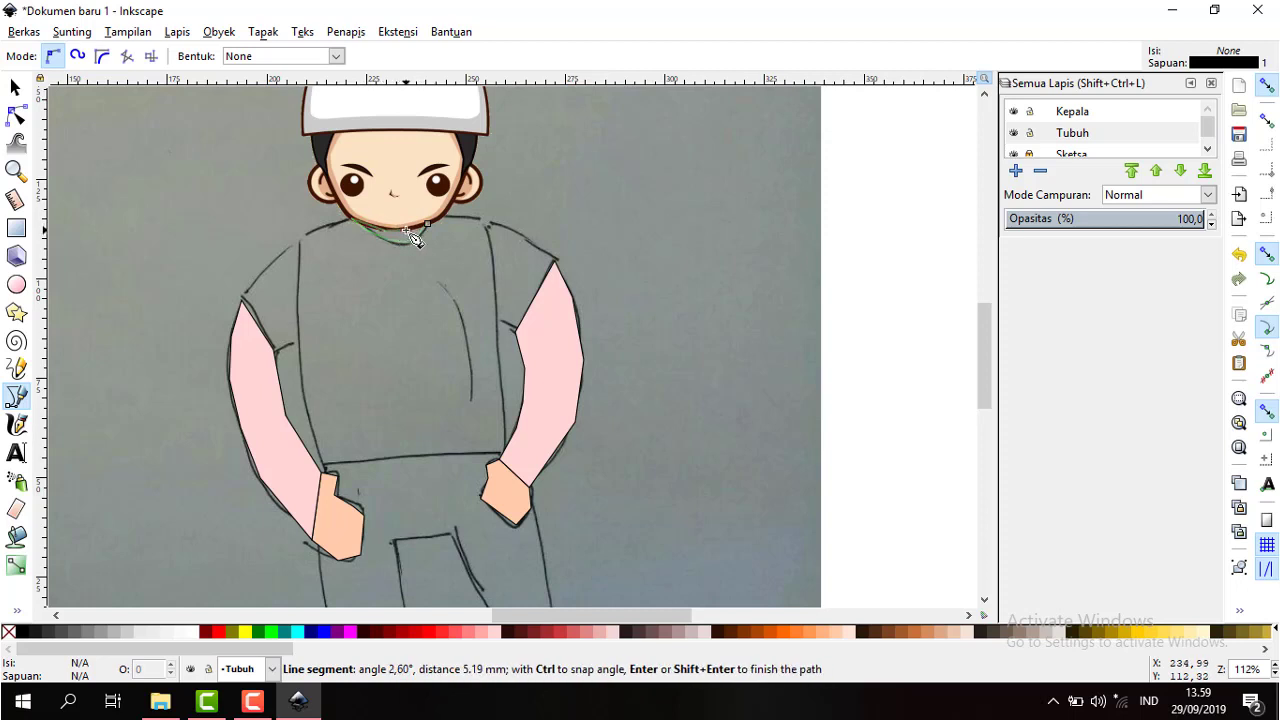
{"action": "left_click", "coordinate": [427, 224]}
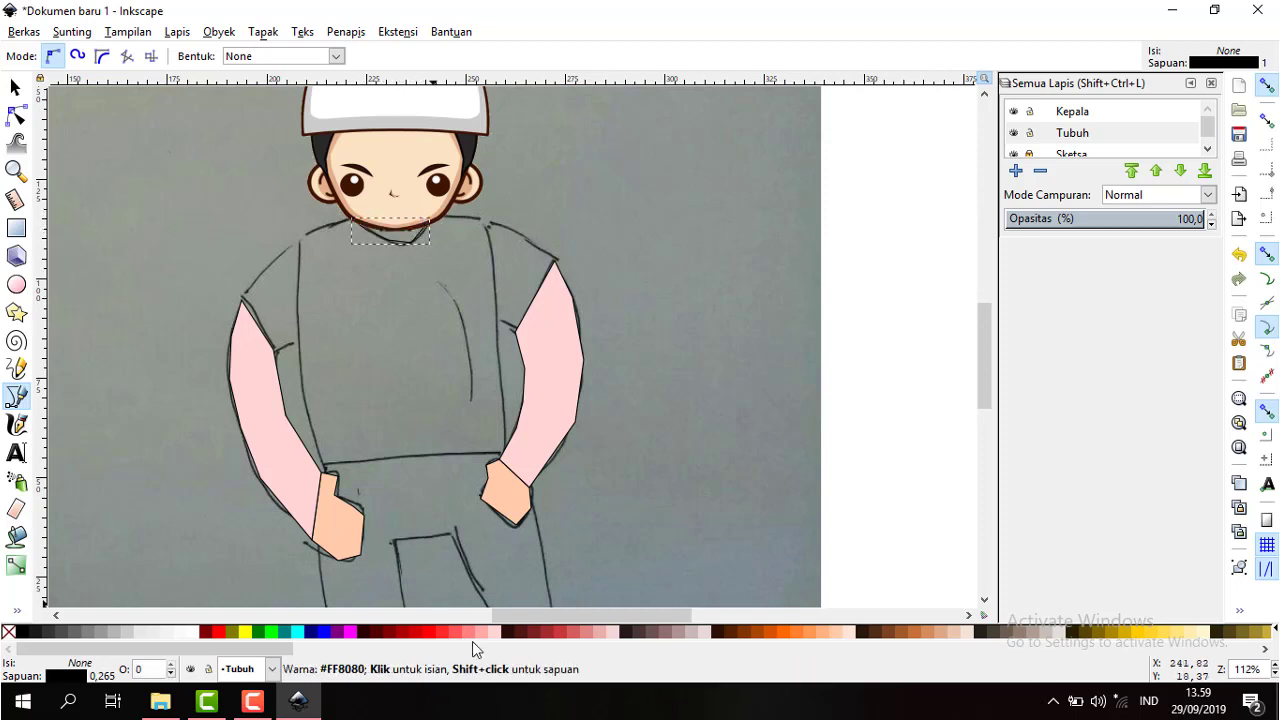
{"action": "left_click", "coordinate": [494, 632]}
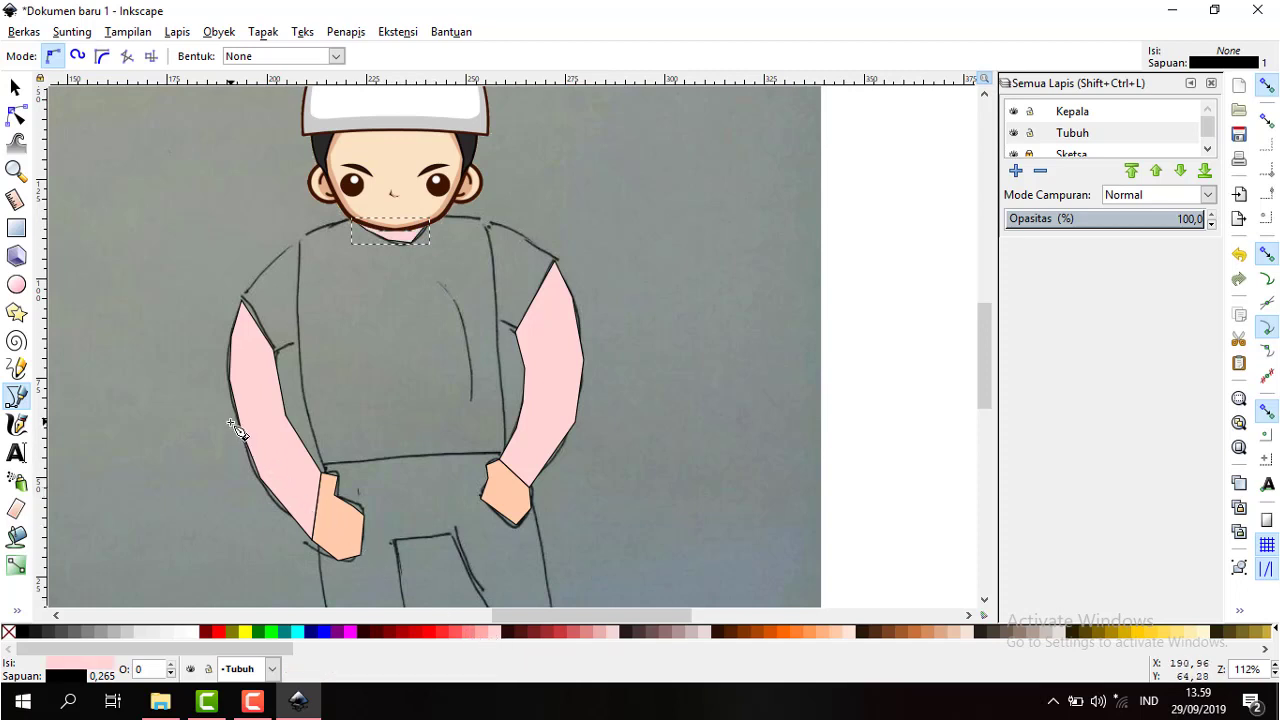
{"action": "left_click", "coordinate": [322, 474]}
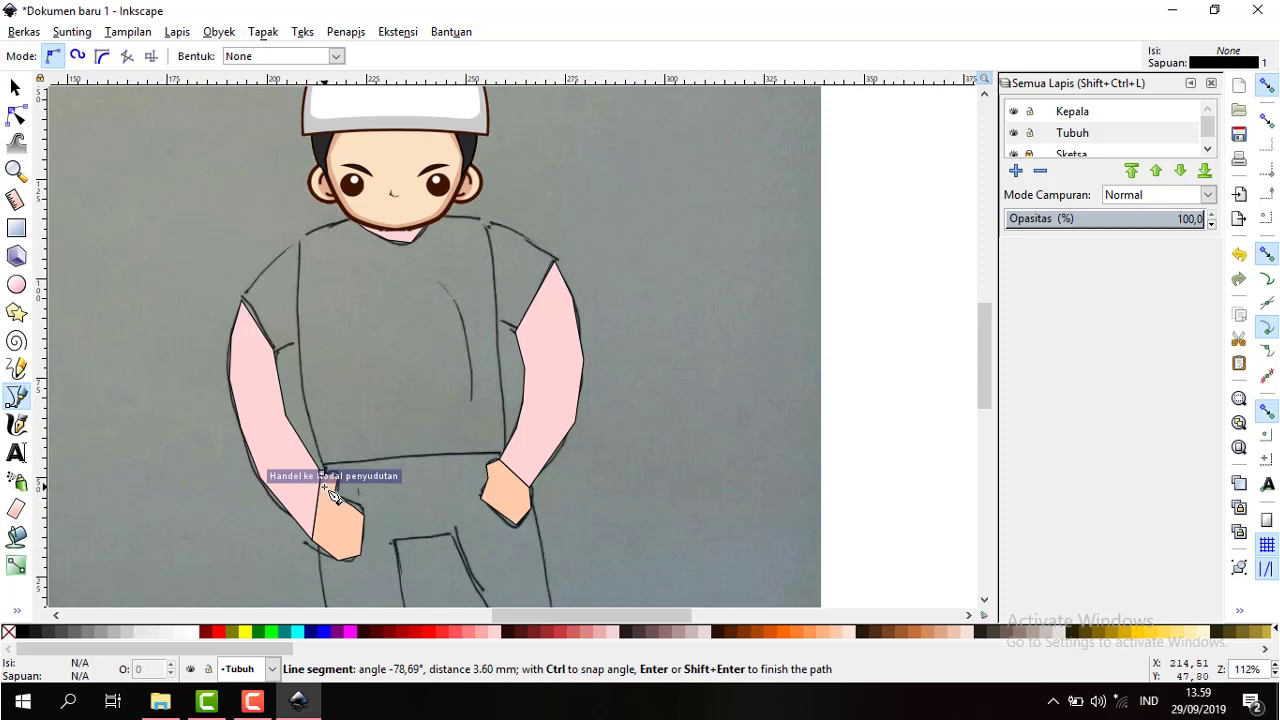
{"action": "key", "text": "Escape"}
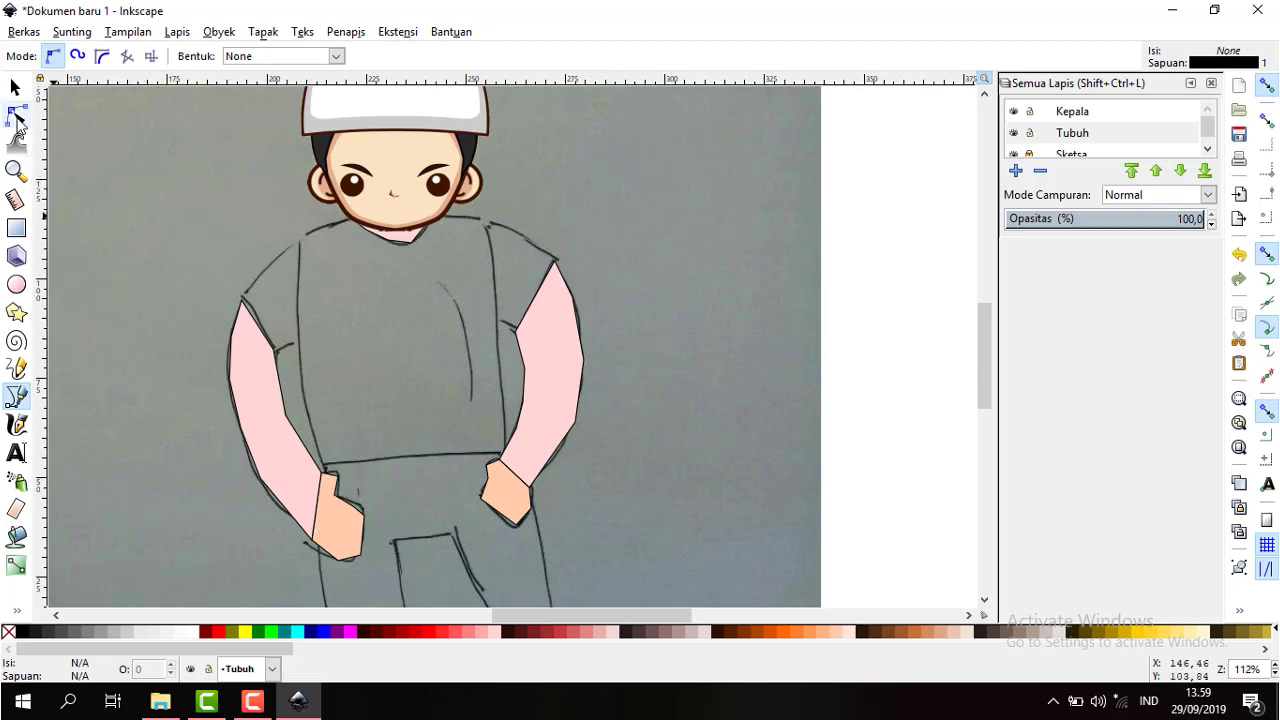
- Recolour both hand shapes light pink to match the sleeves and neck
{"action": "left_click", "coordinate": [16, 116]}
{"action": "left_click", "coordinate": [350, 540]}
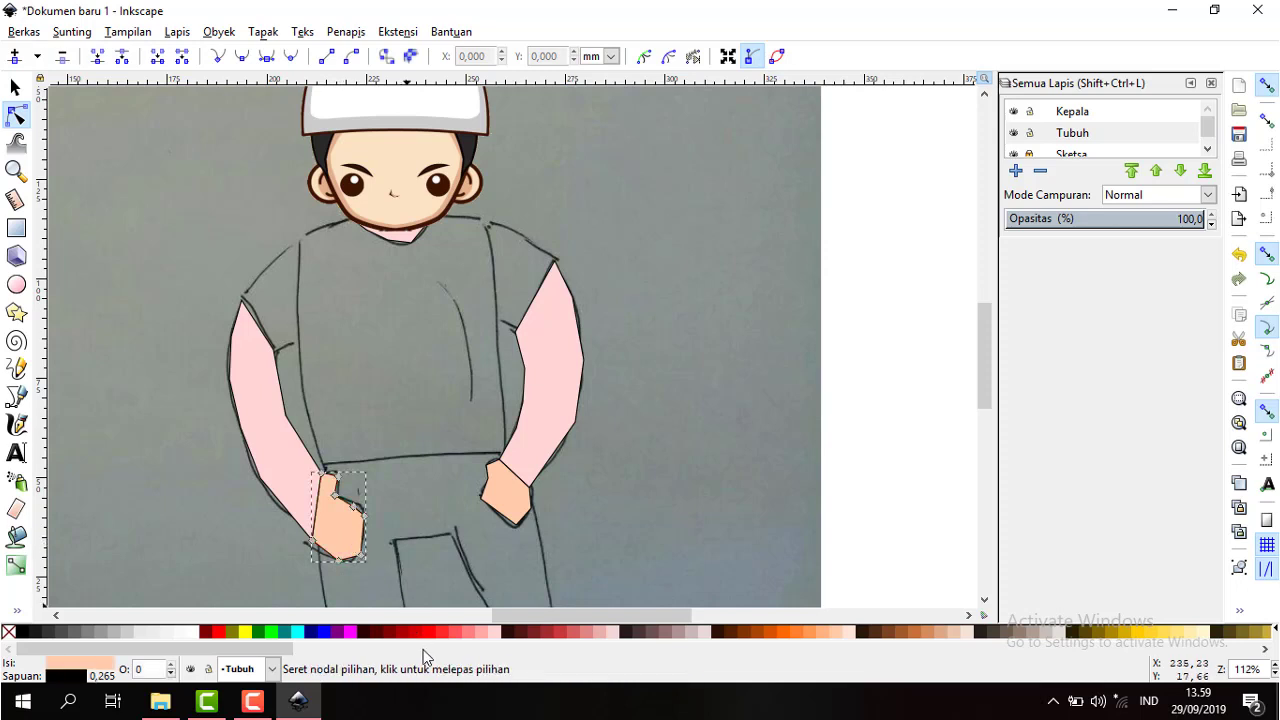
{"action": "left_click", "coordinate": [487, 631]}
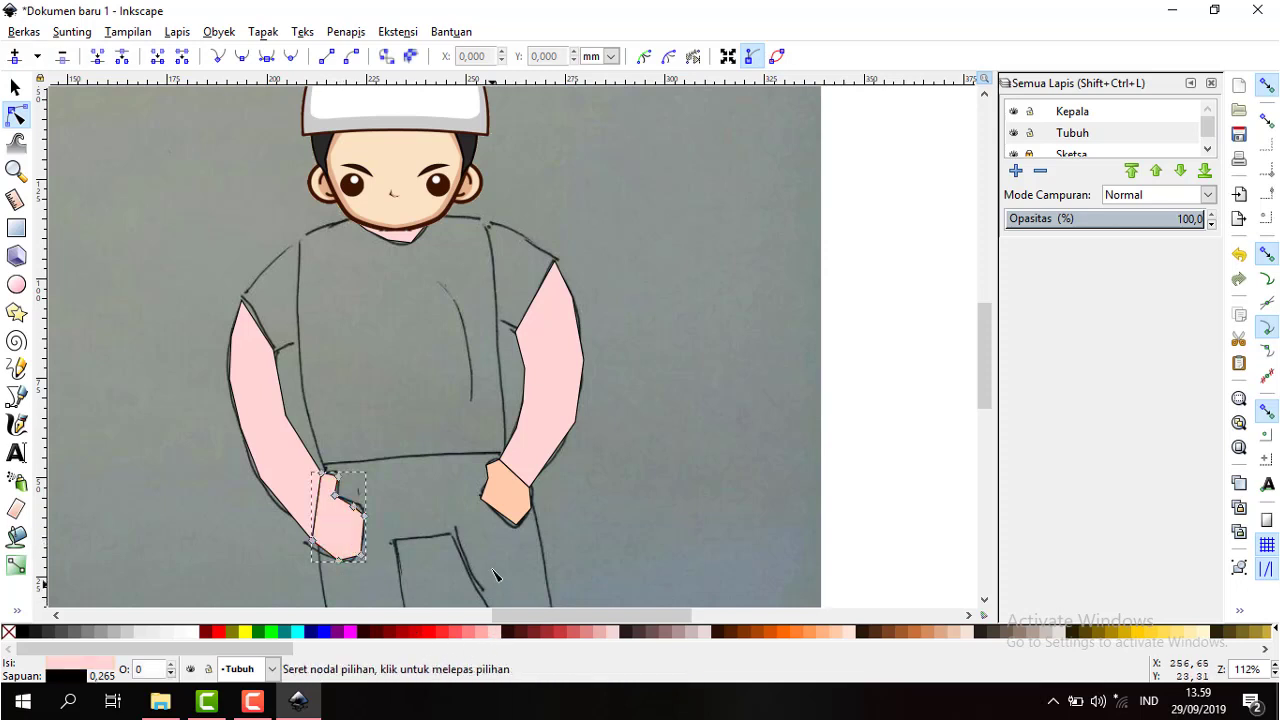
{"action": "left_click", "coordinate": [505, 495]}
{"action": "left_click", "coordinate": [498, 631]}
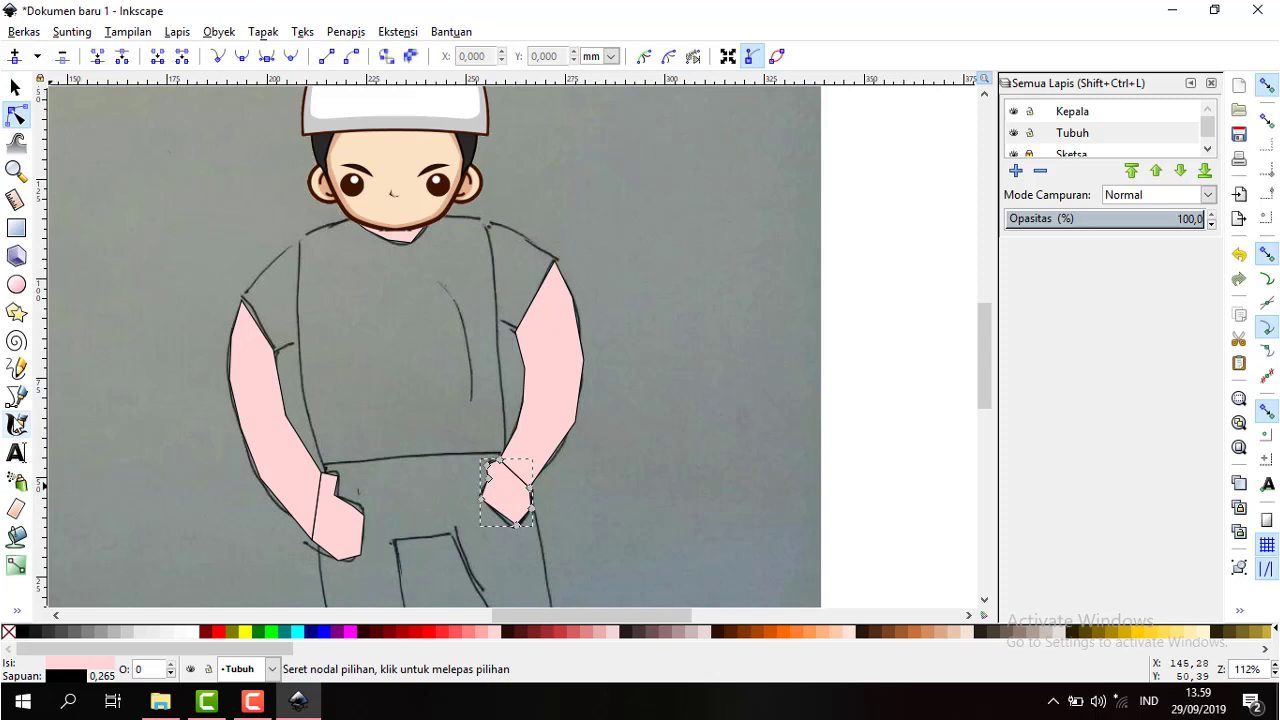
{"action": "left_click", "coordinate": [16, 397]}
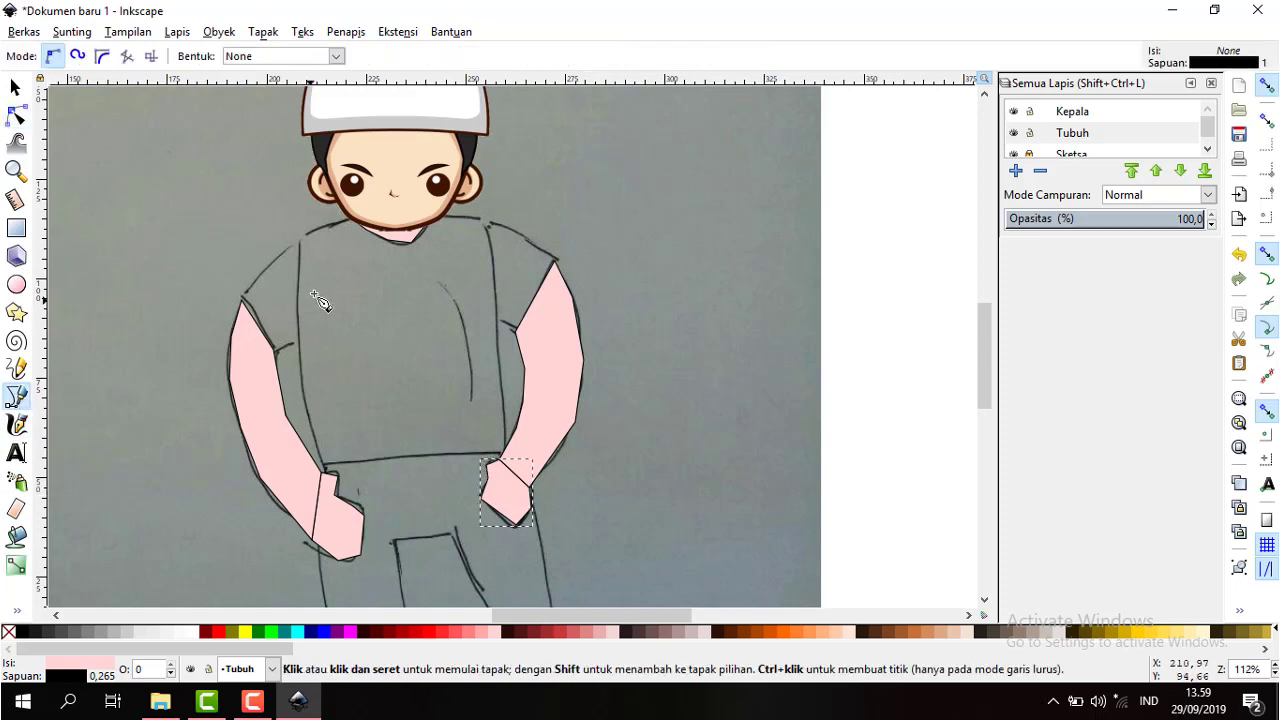
- Trace a rough shirt outline down the left side and across the hem
{"action": "left_click", "coordinate": [300, 238]}
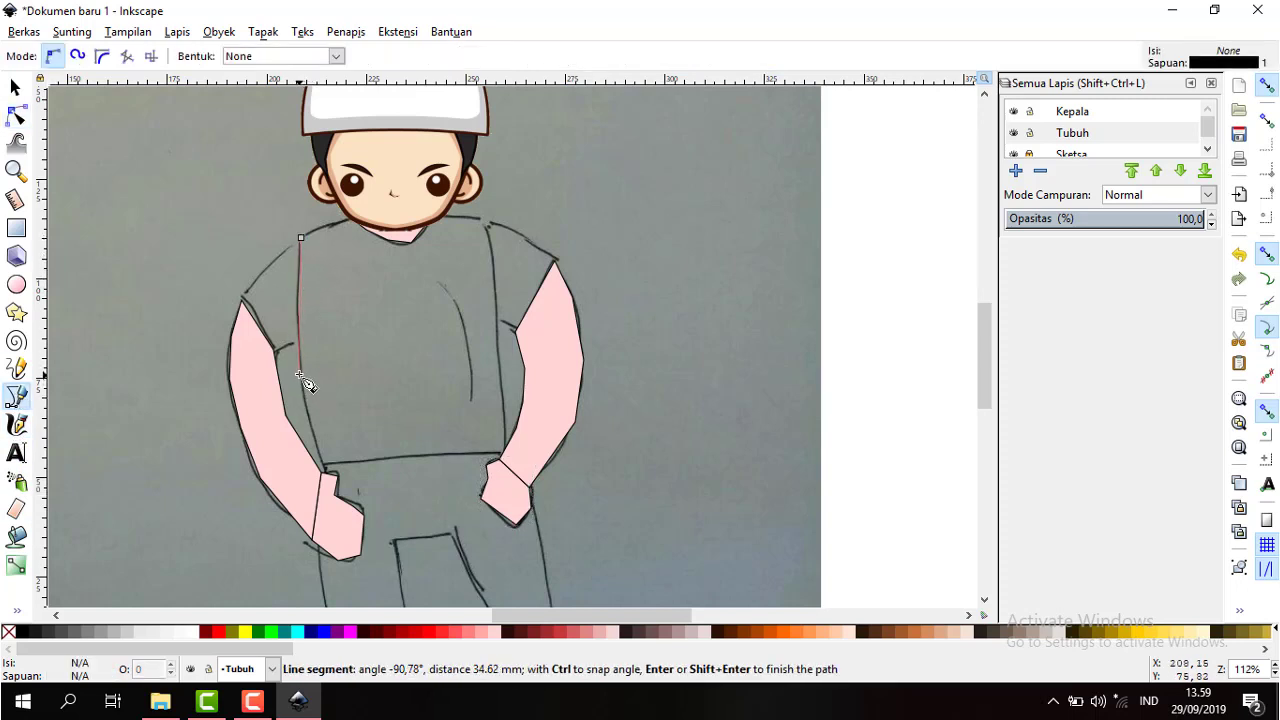
{"action": "left_click", "coordinate": [298, 338]}
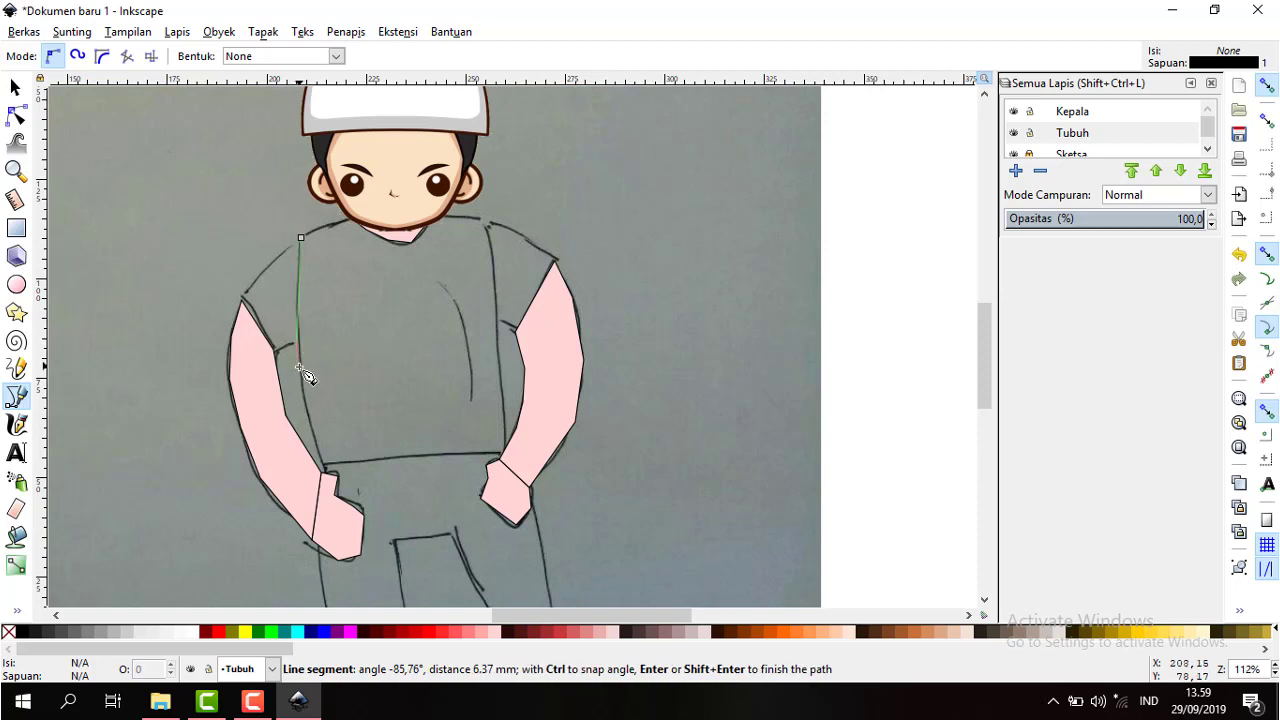
{"action": "left_click", "coordinate": [302, 386]}
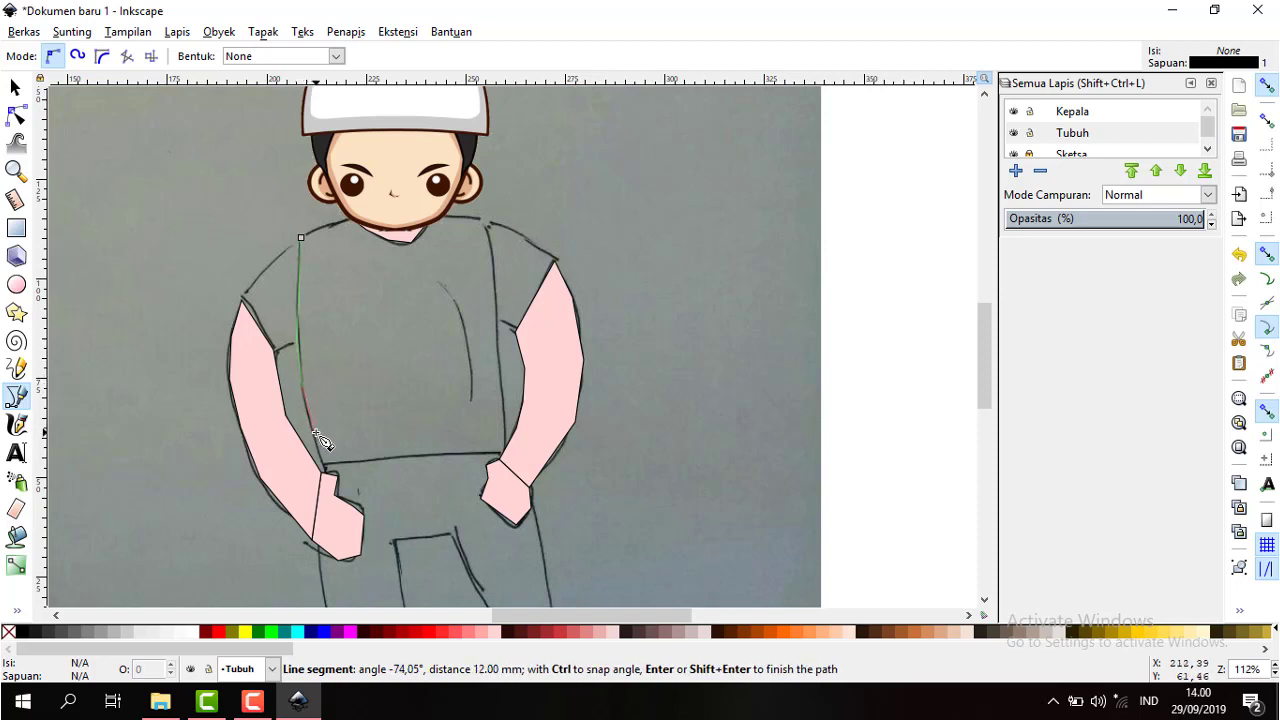
{"action": "left_click", "coordinate": [314, 439]}
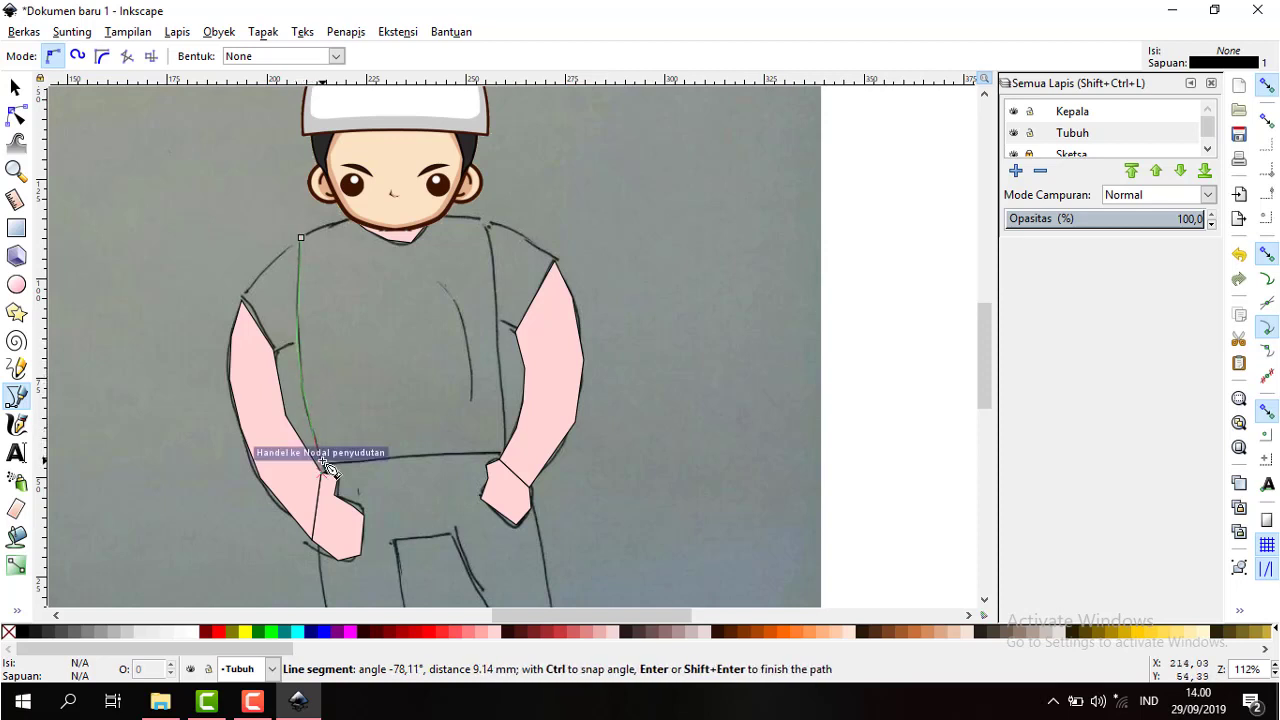
{"action": "left_click", "coordinate": [324, 464]}
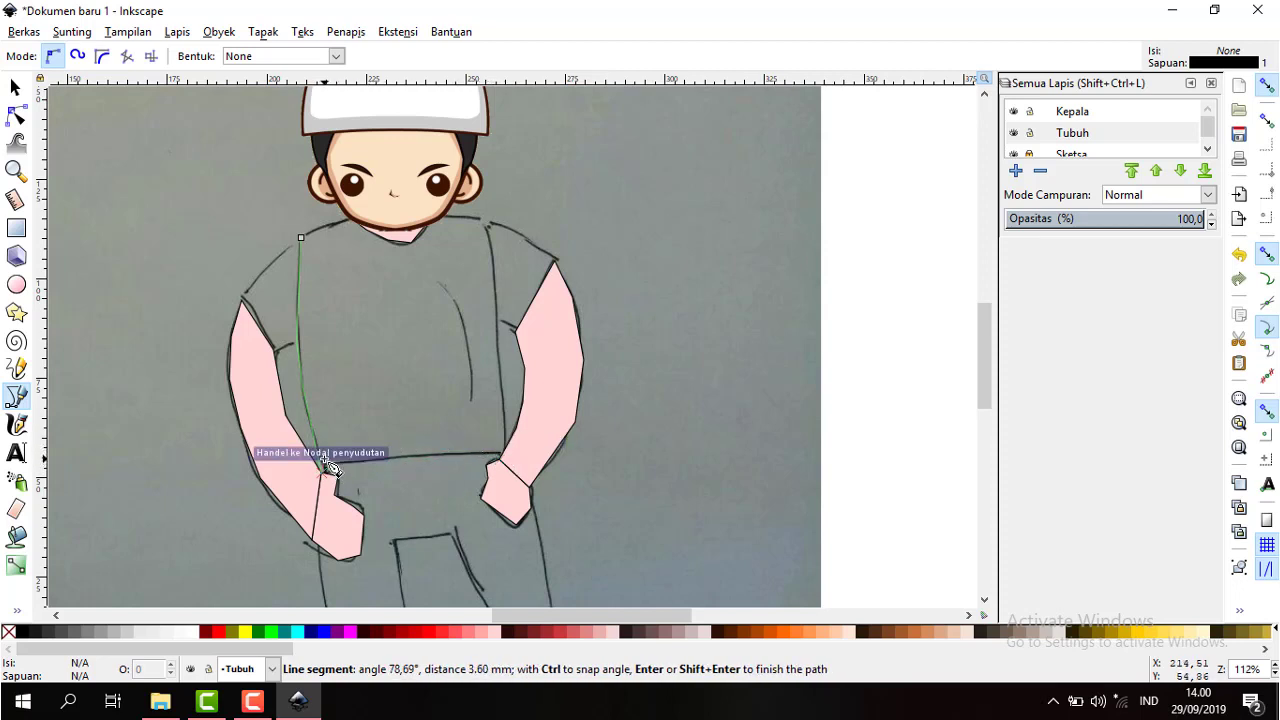
{"action": "left_click", "coordinate": [501, 458]}
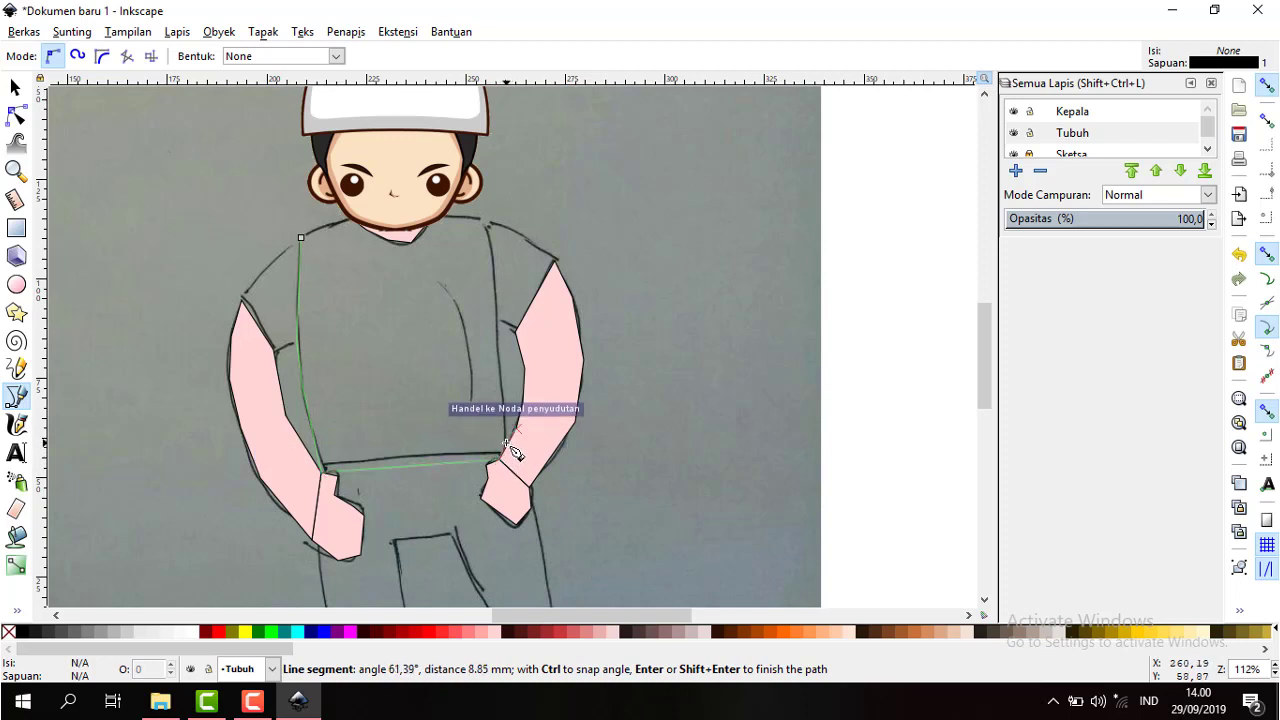
- Add nodes up the right side, then discard the partial shirt outline and zoom in on the torso
{"action": "left_click", "coordinate": [521, 437]}
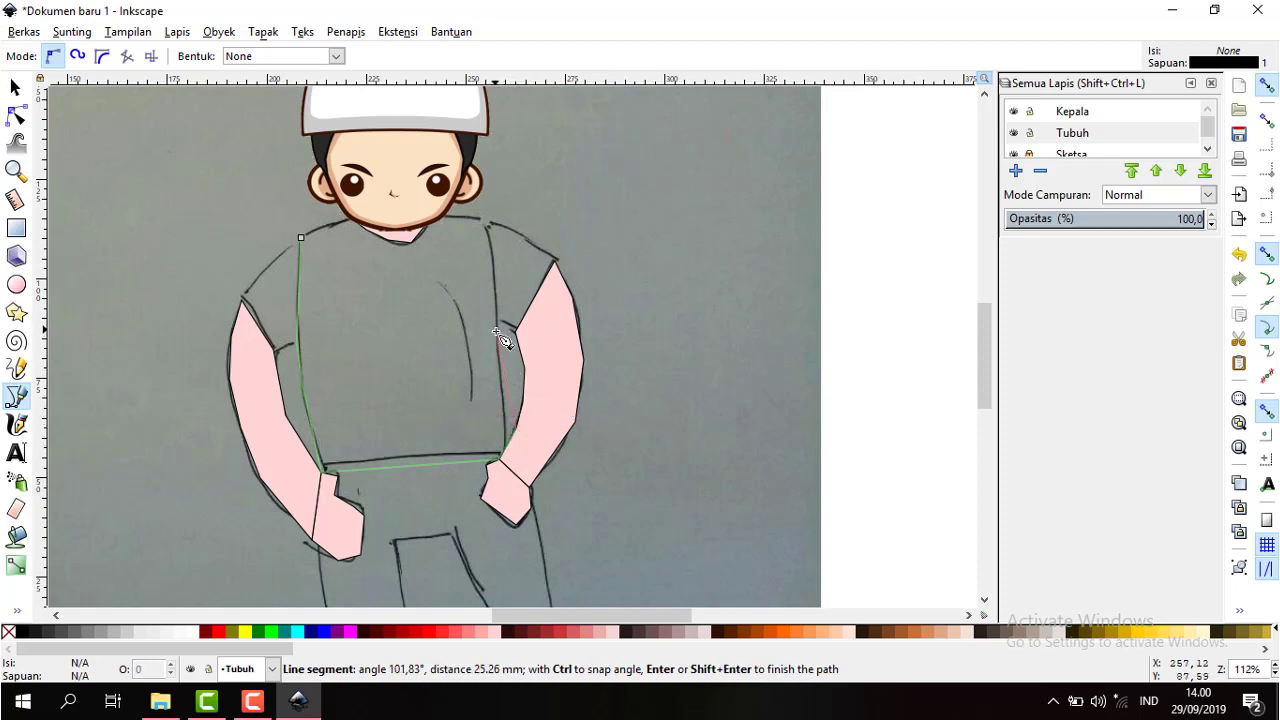
{"action": "left_click", "coordinate": [515, 424]}
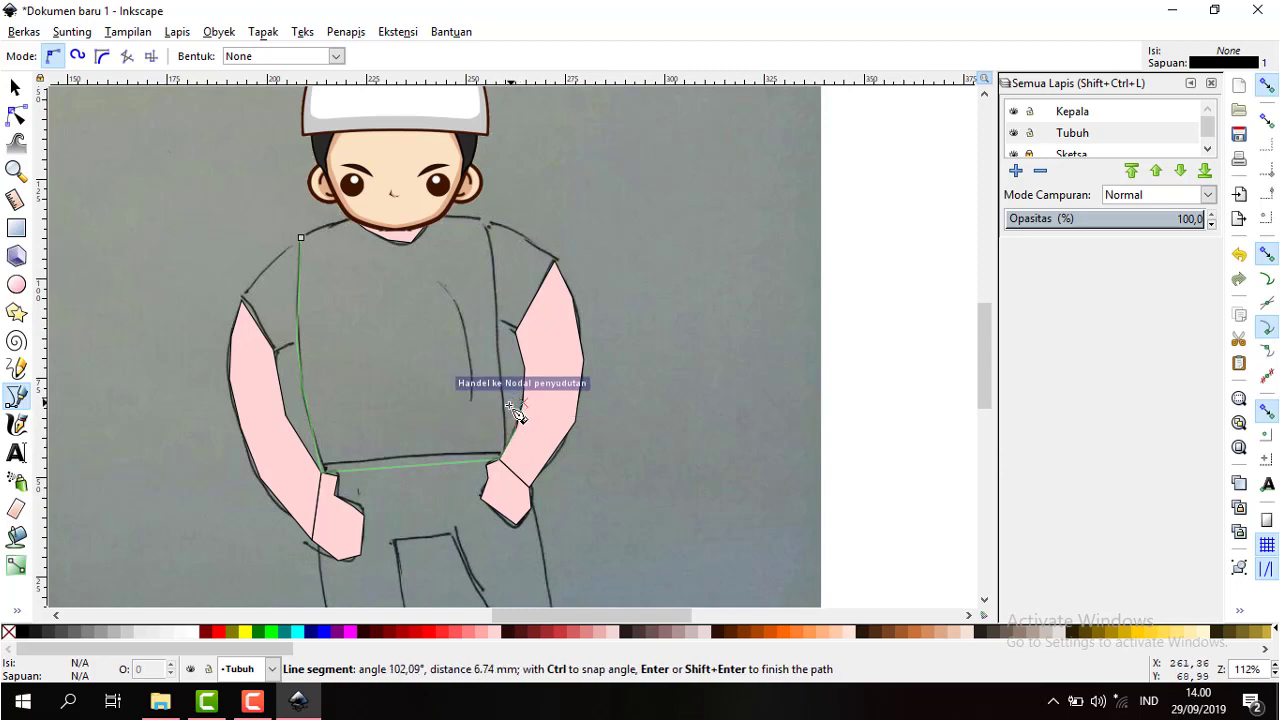
{"action": "left_click", "coordinate": [497, 422]}
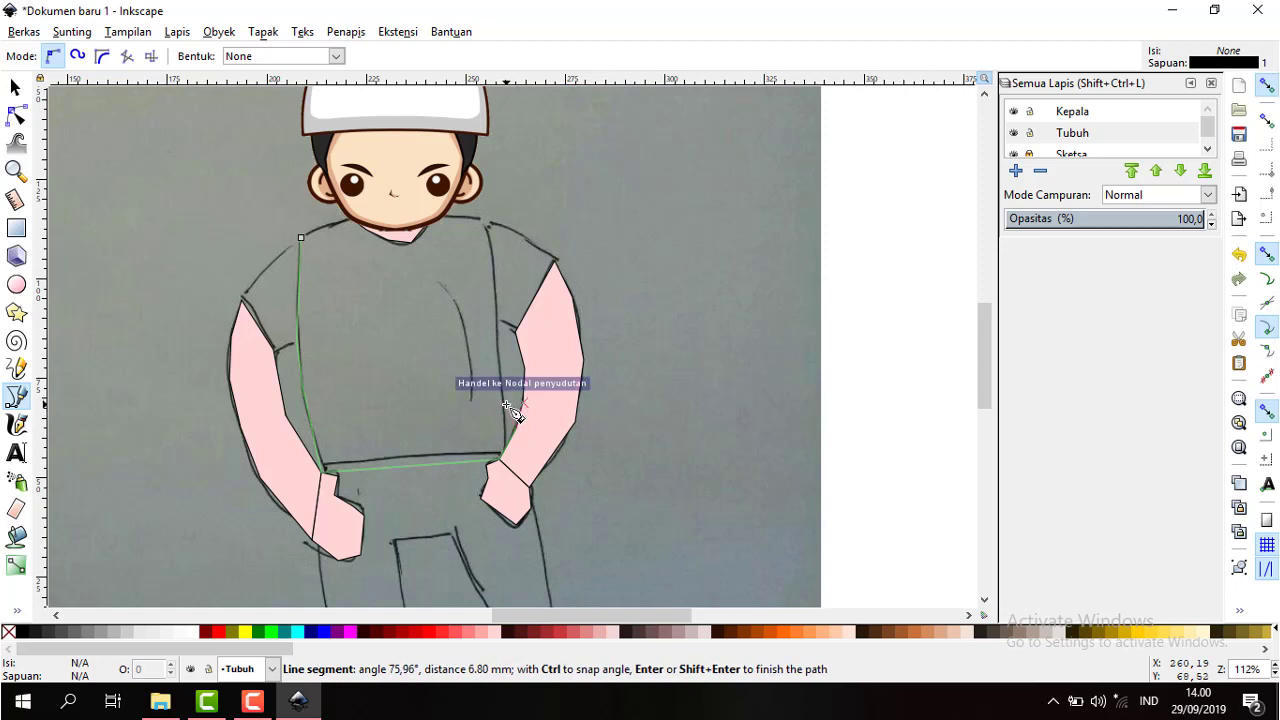
{"action": "key", "text": "z"}
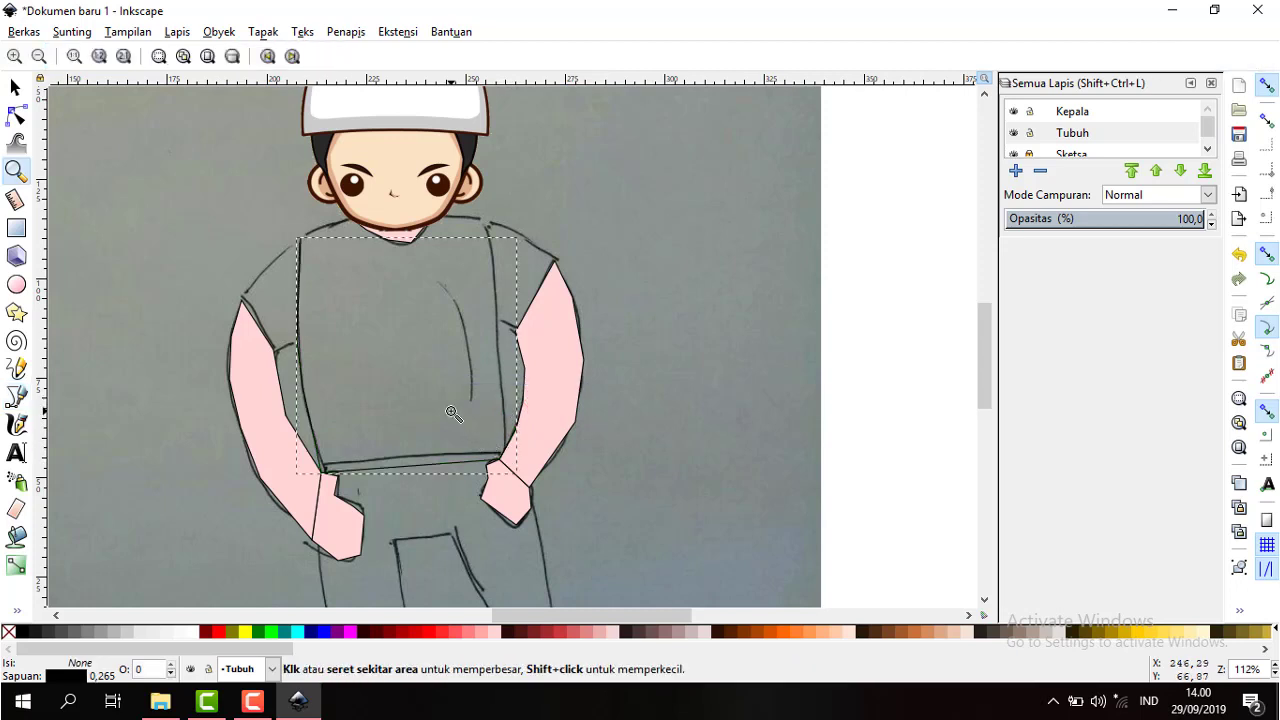
{"action": "key", "text": "Escape"}
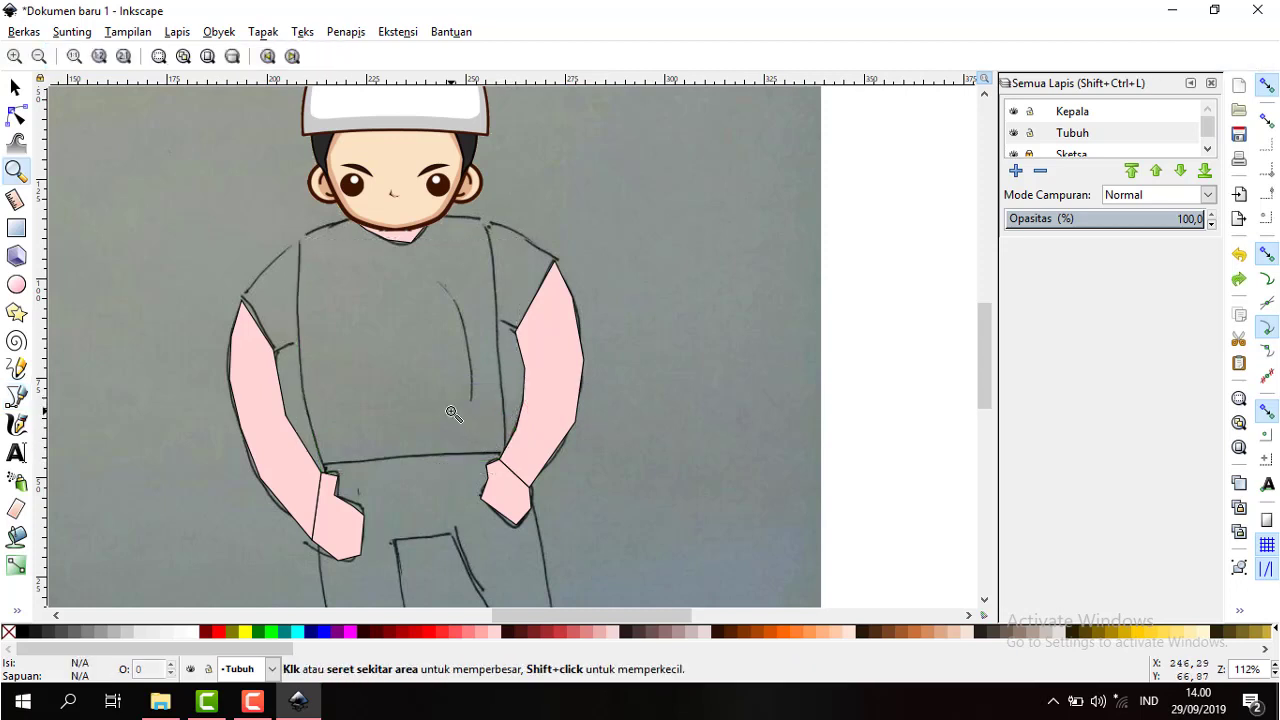
{"action": "left_click", "coordinate": [299, 242]}
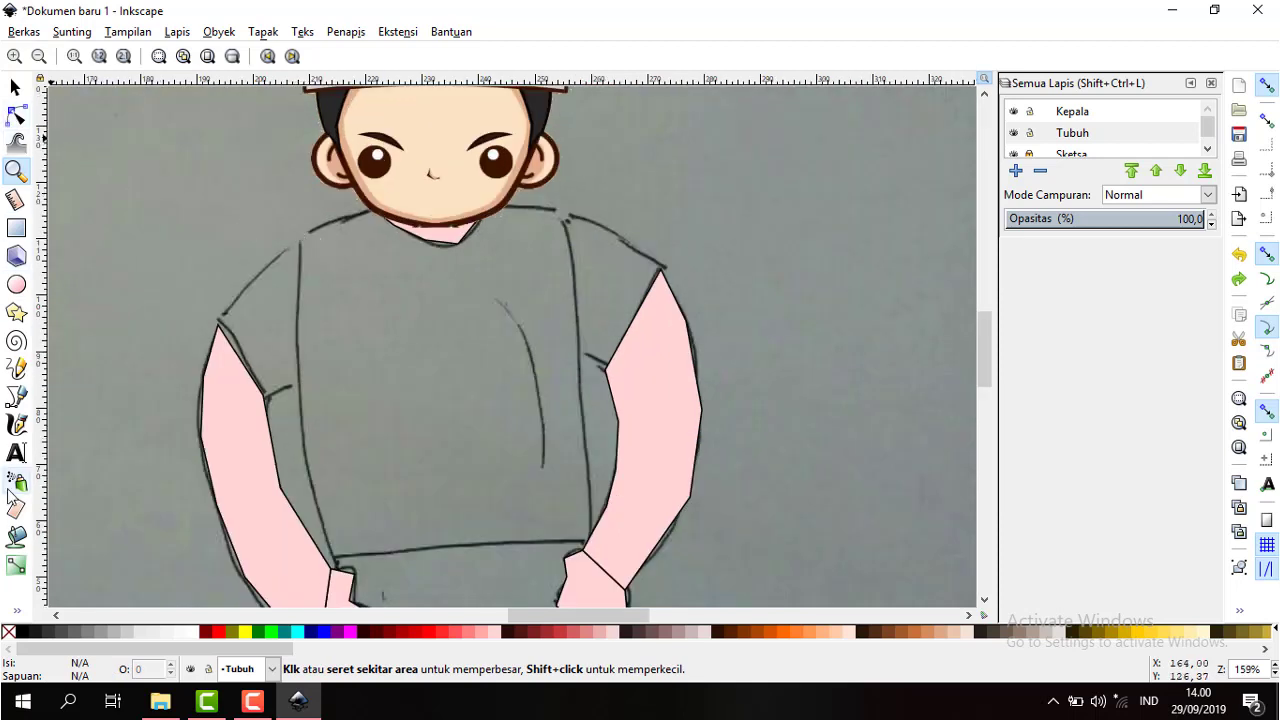
- Trace the shirt's top edge from the left shoulder, across the collar, to the right shoulder
{"action": "left_click", "coordinate": [16, 396]}
{"action": "left_click", "coordinate": [298, 239]}
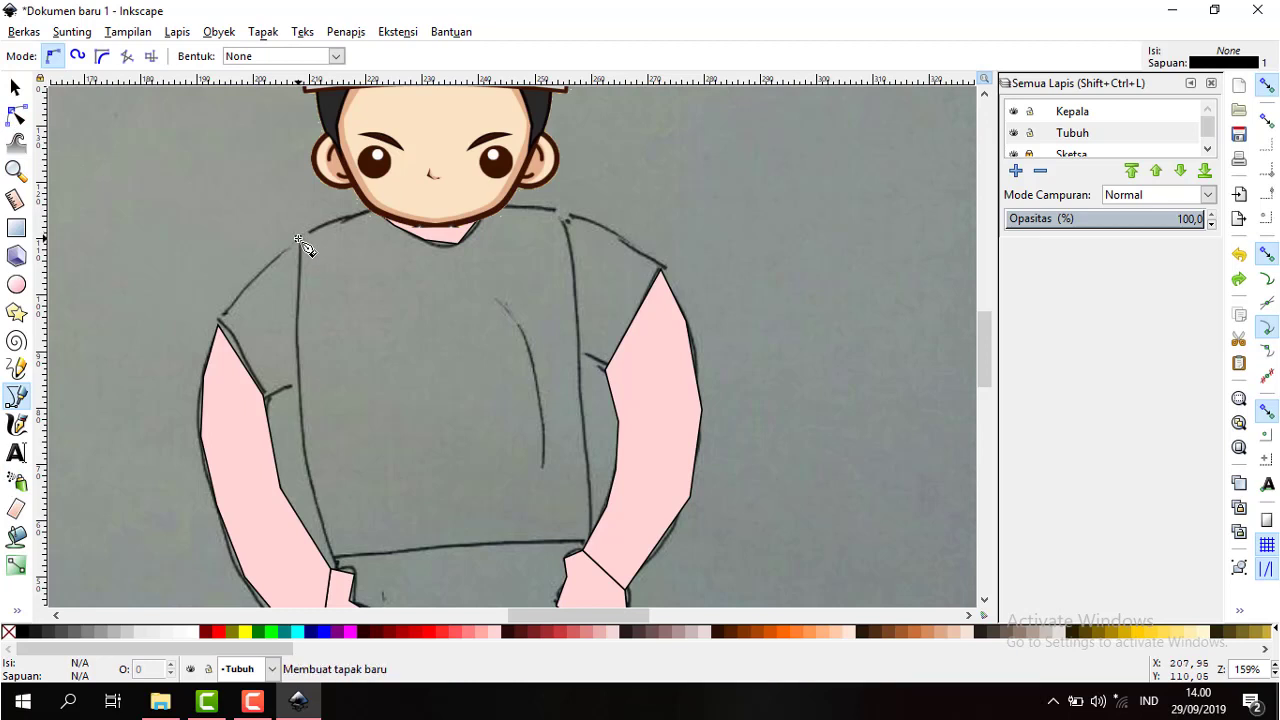
{"action": "left_click", "coordinate": [368, 212]}
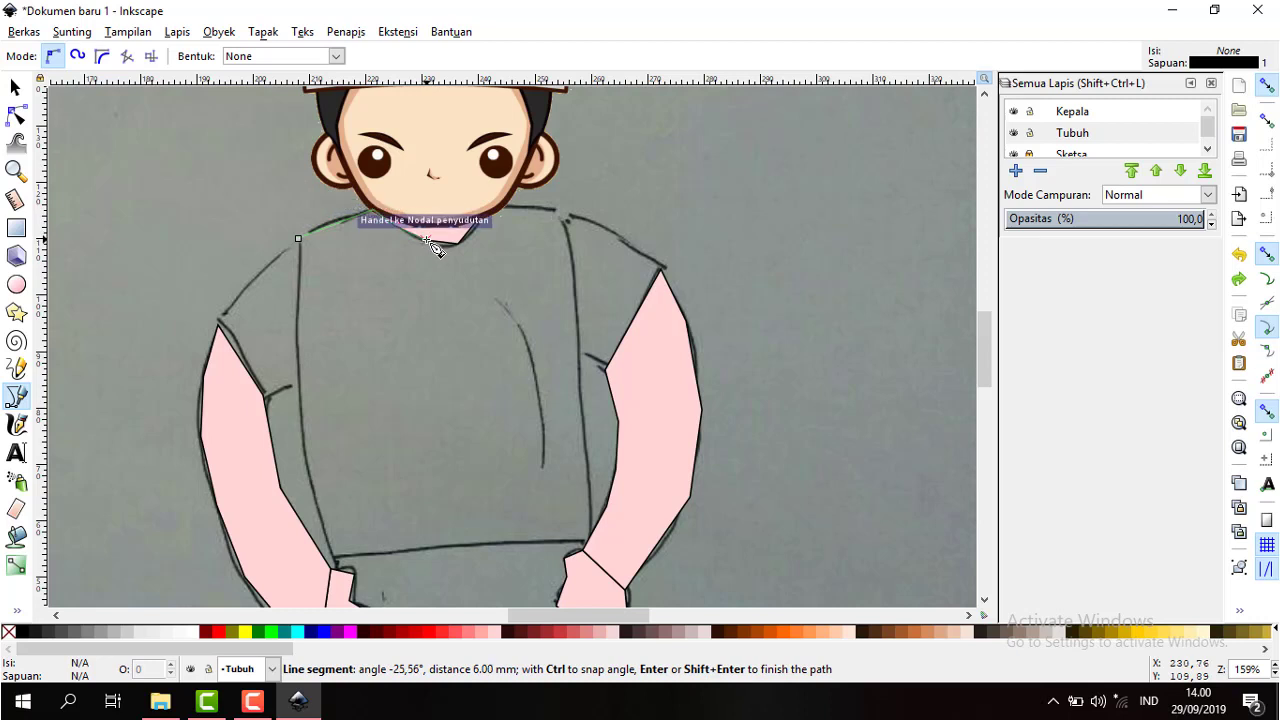
{"action": "left_click", "coordinate": [458, 245]}
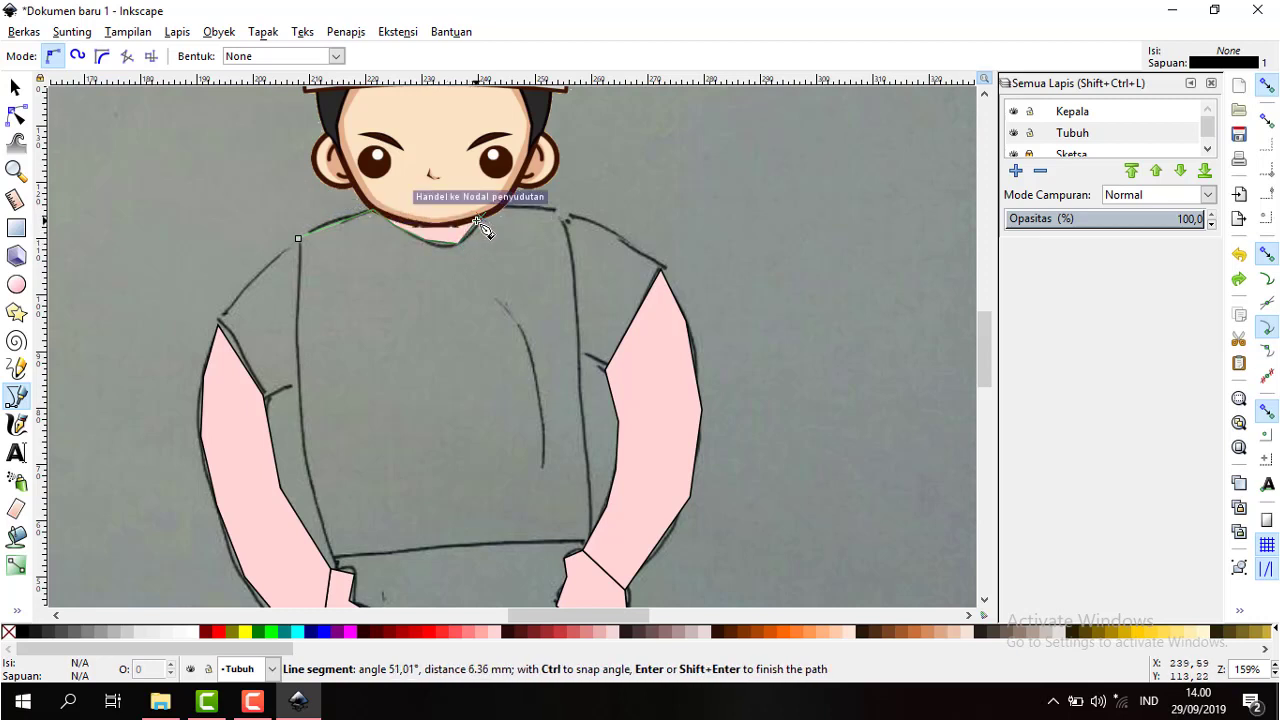
{"action": "left_click", "coordinate": [481, 216]}
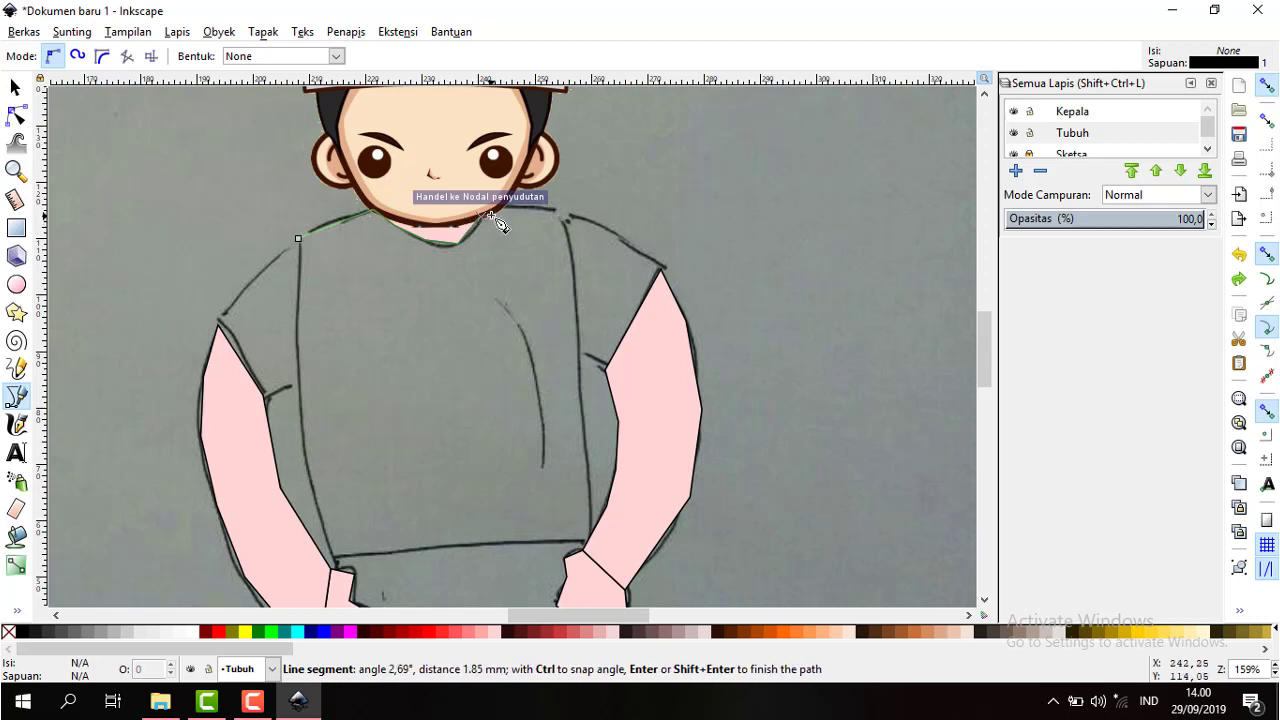
{"action": "left_click", "coordinate": [506, 208]}
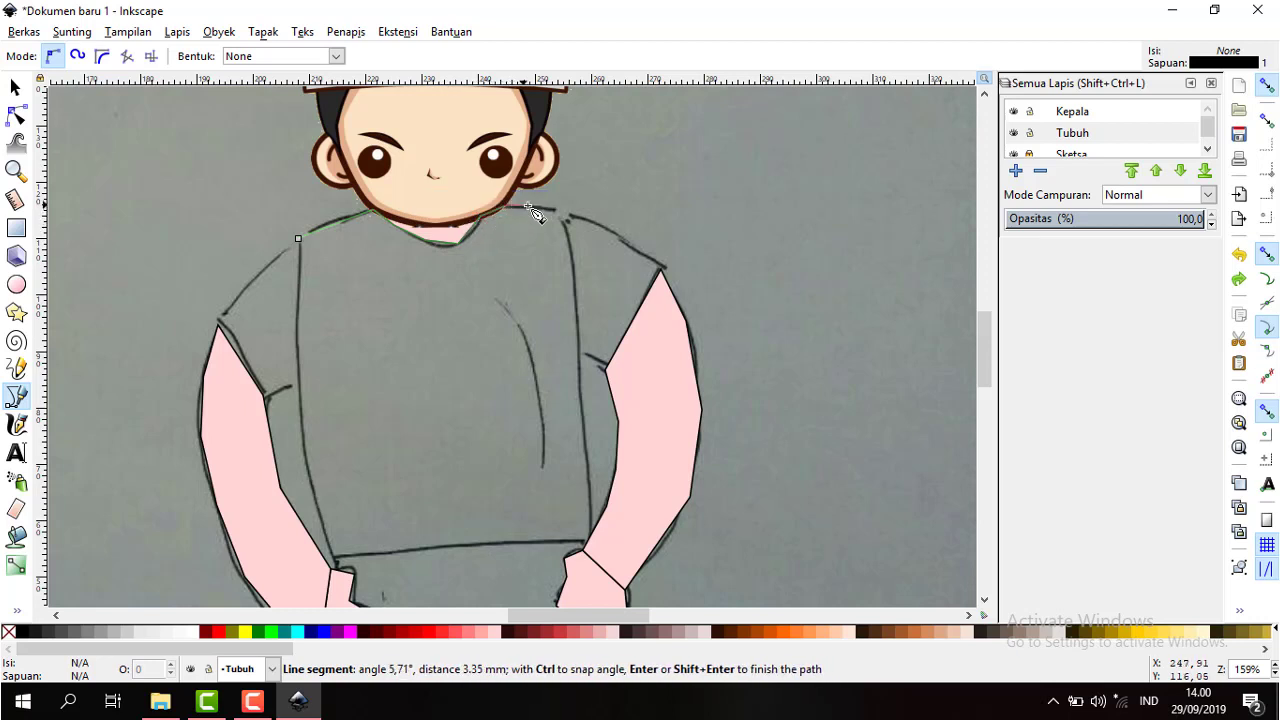
{"action": "left_click", "coordinate": [554, 210]}
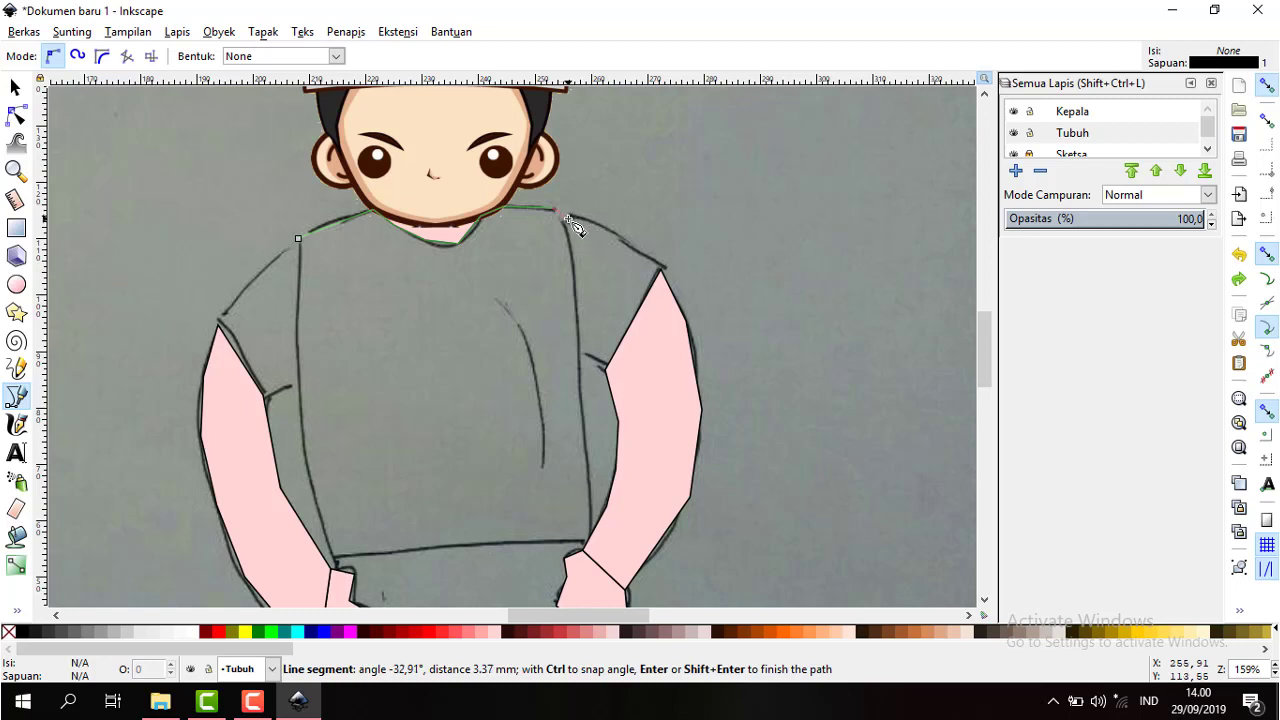
{"action": "left_click", "coordinate": [565, 226]}
- Trace the shirt's sides and hem, close the torso shape, and fill it red #FF0000
{"action": "left_click", "coordinate": [574, 276]}
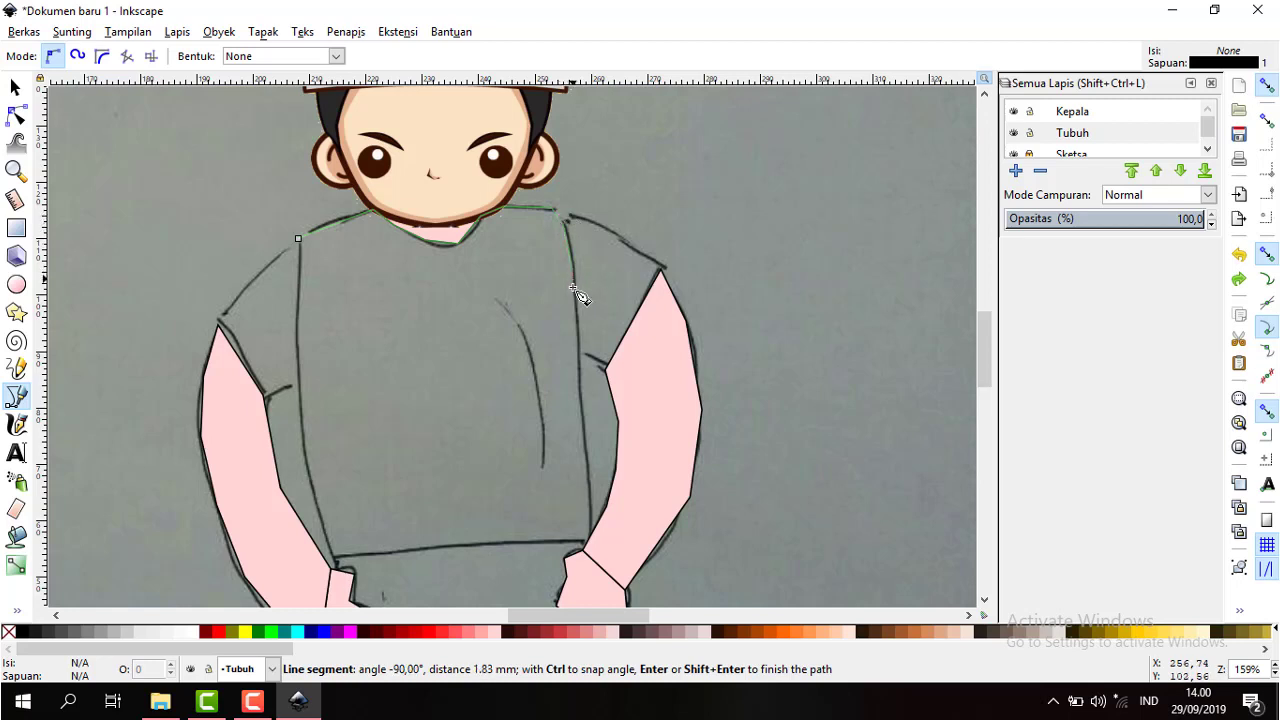
{"action": "left_click", "coordinate": [580, 398]}
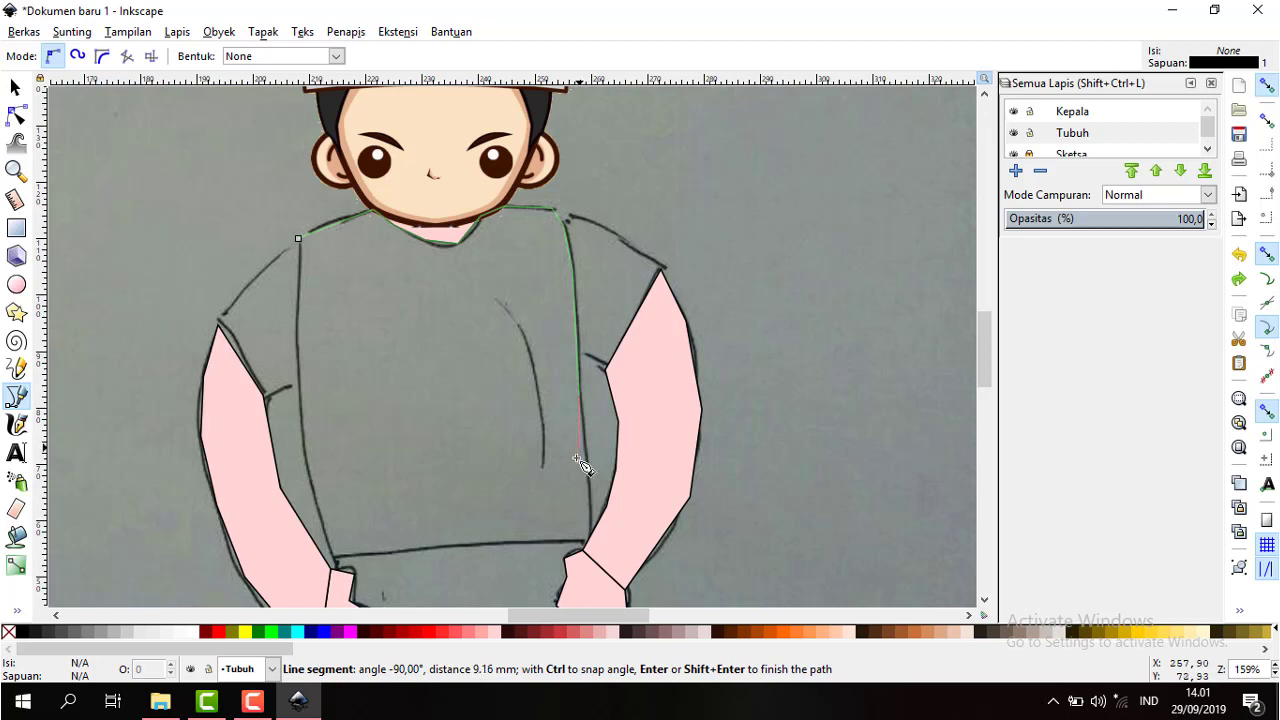
{"action": "left_click", "coordinate": [591, 536]}
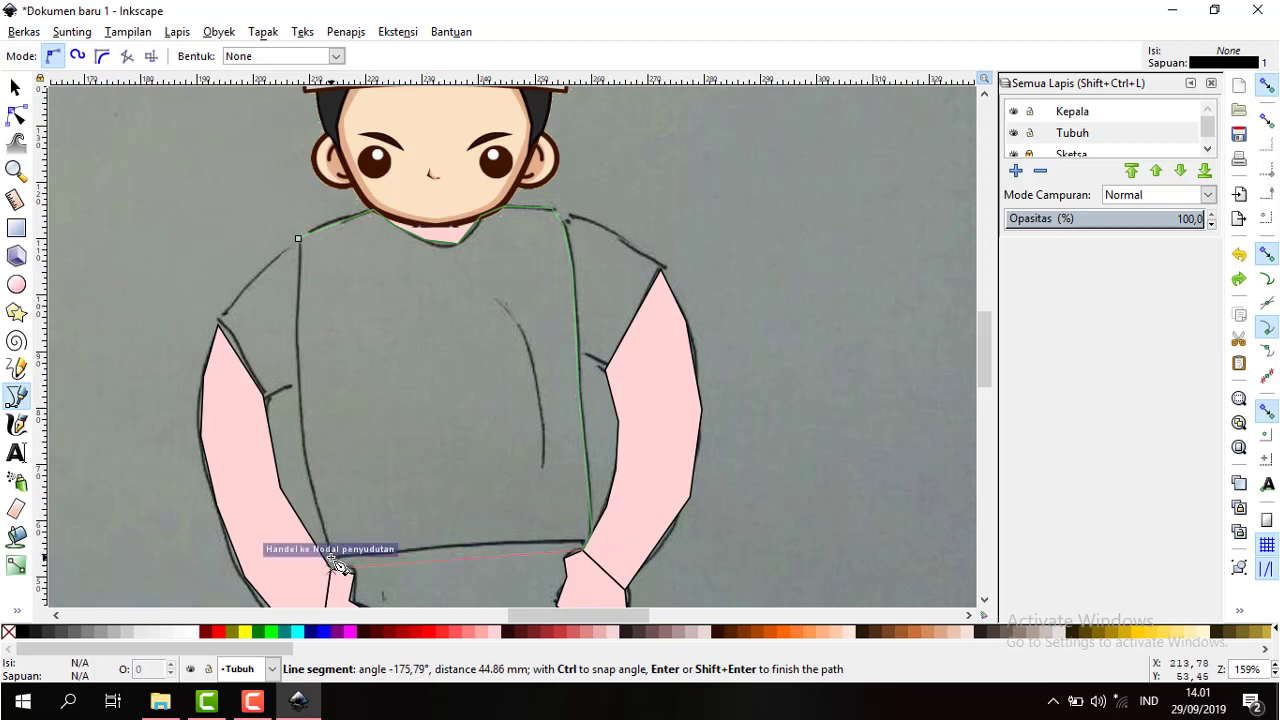
{"action": "left_click", "coordinate": [333, 566]}
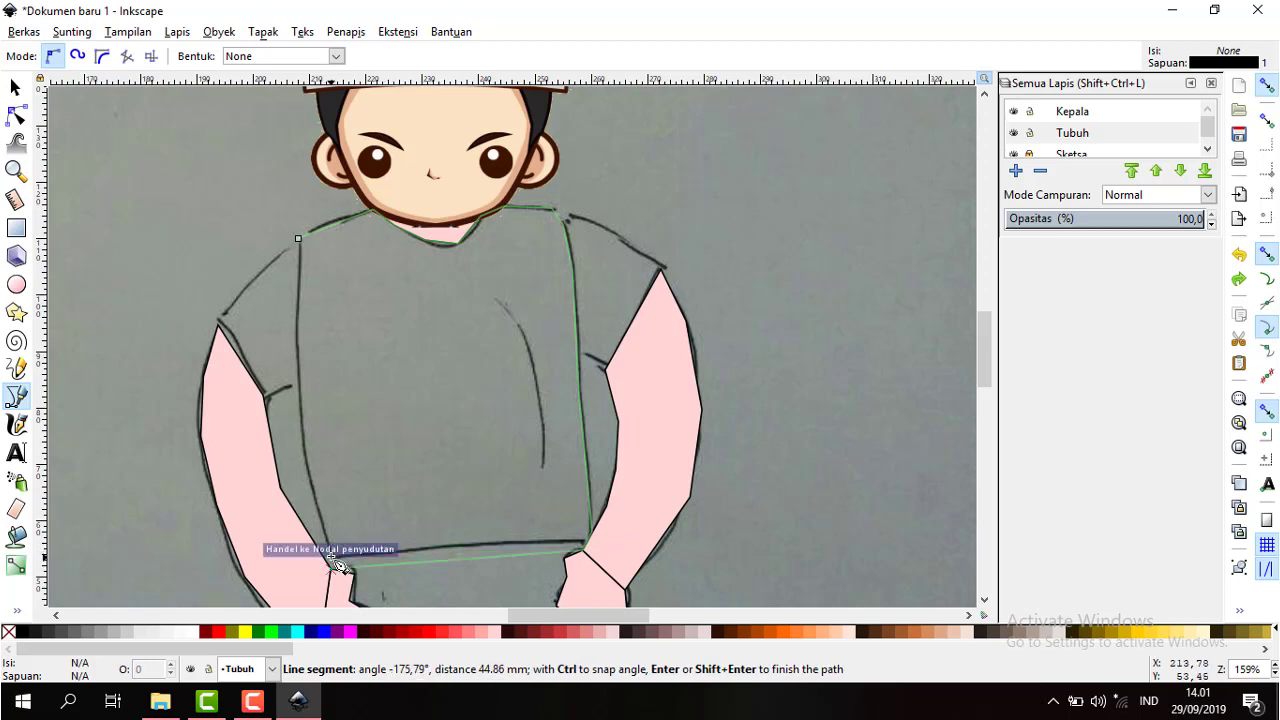
{"action": "left_click", "coordinate": [300, 412]}
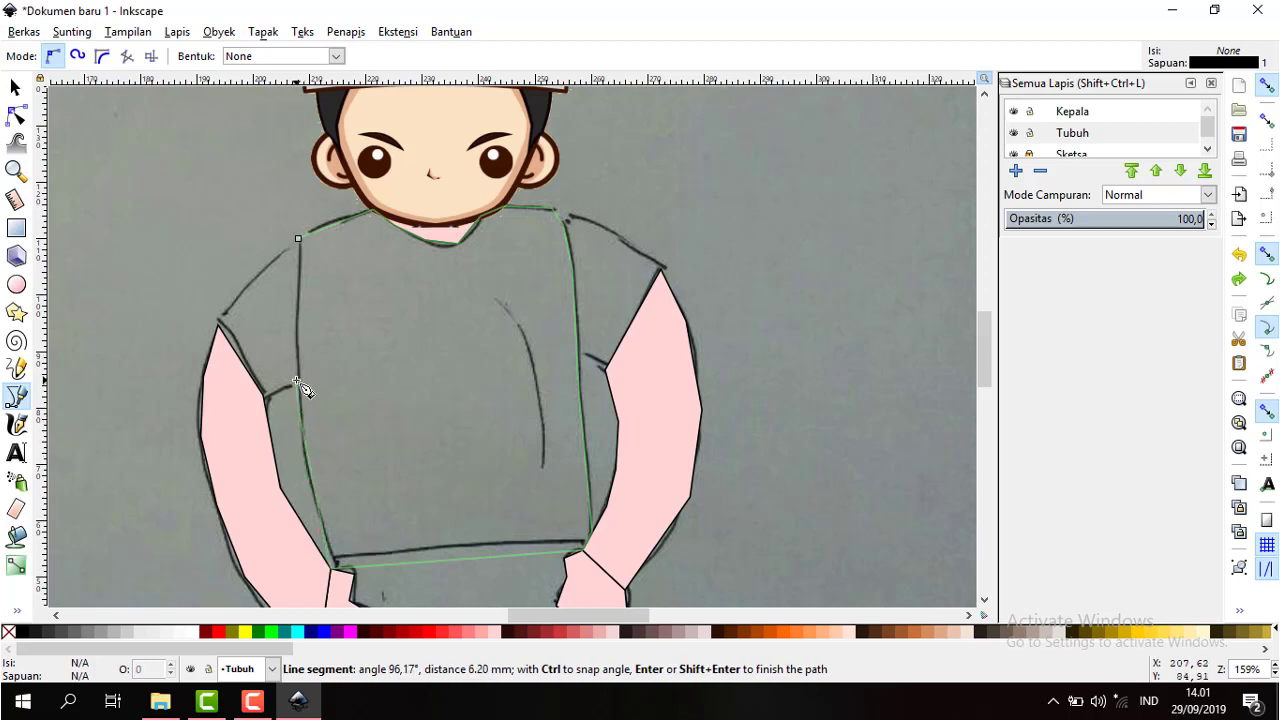
{"action": "left_click", "coordinate": [297, 383]}
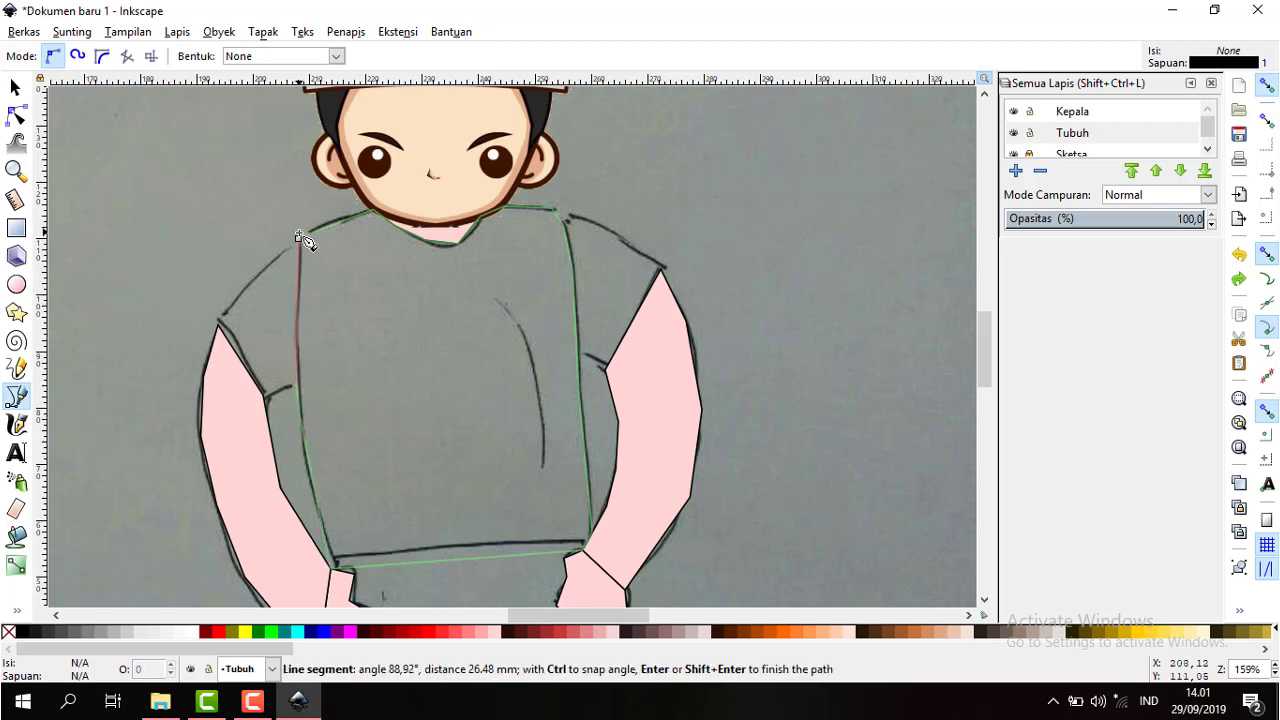
{"action": "left_click", "coordinate": [300, 240]}
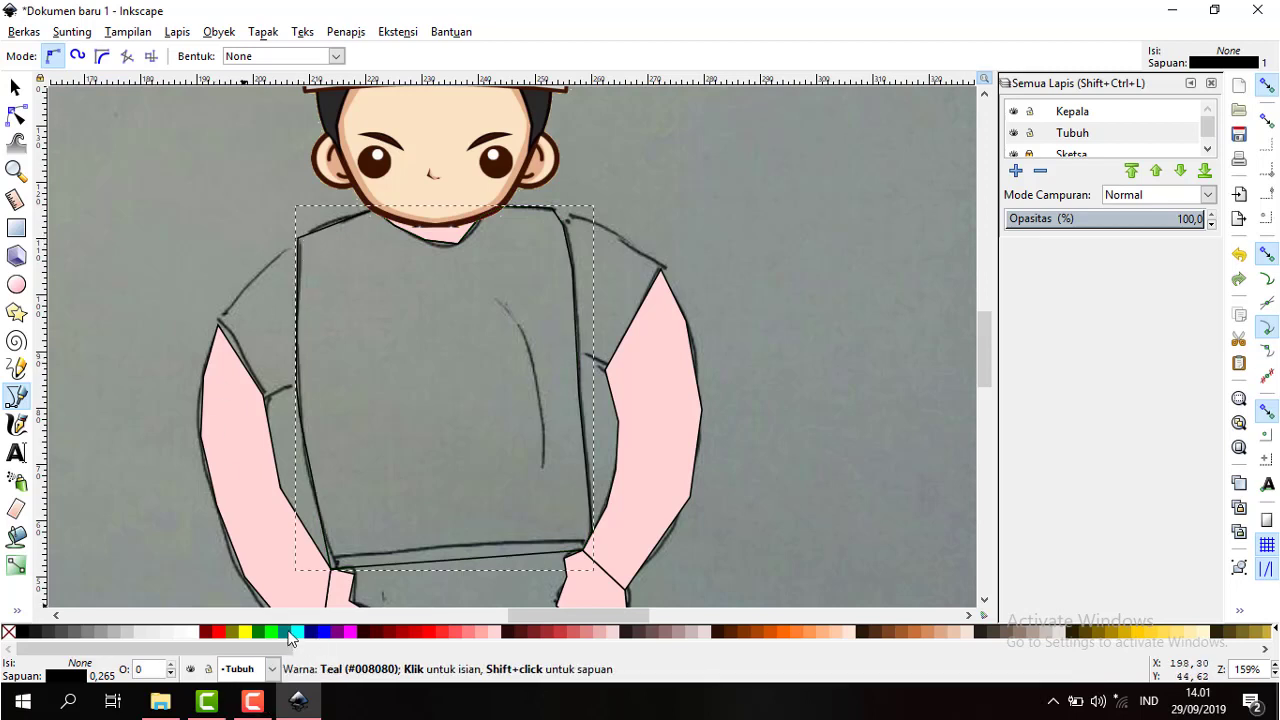
{"action": "left_click", "coordinate": [434, 633]}
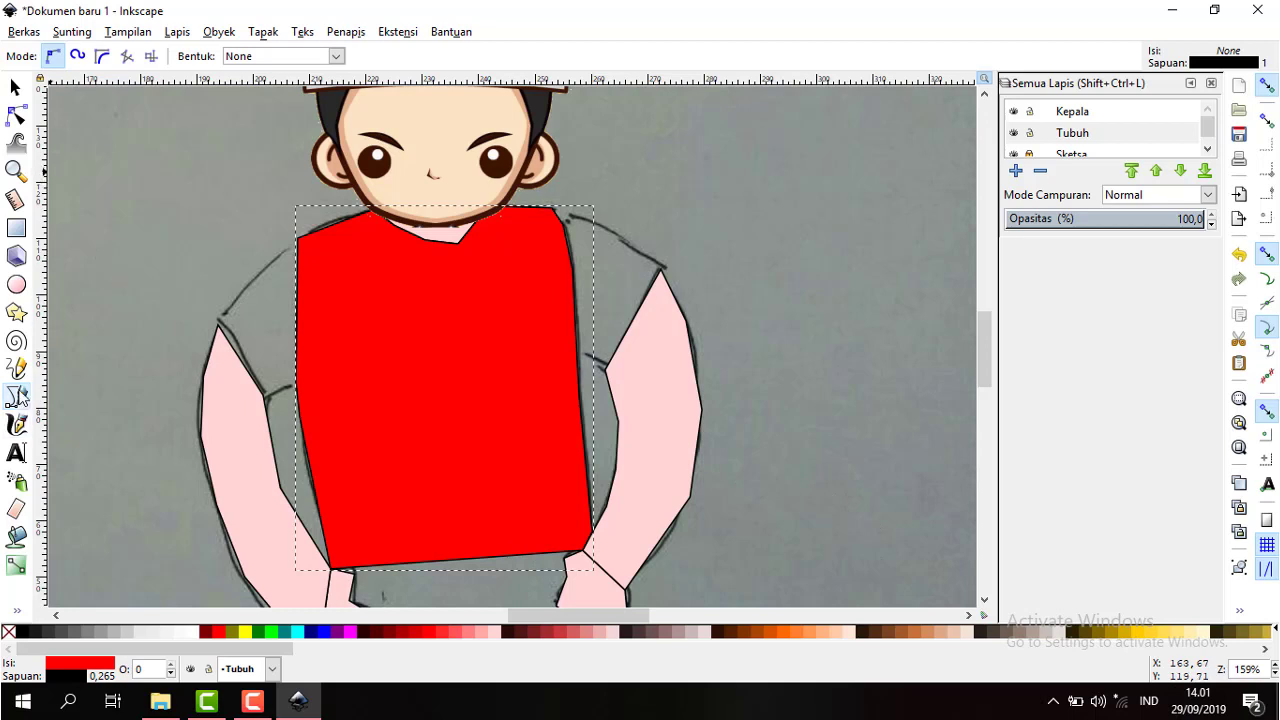
{"action": "left_click", "coordinate": [18, 396]}
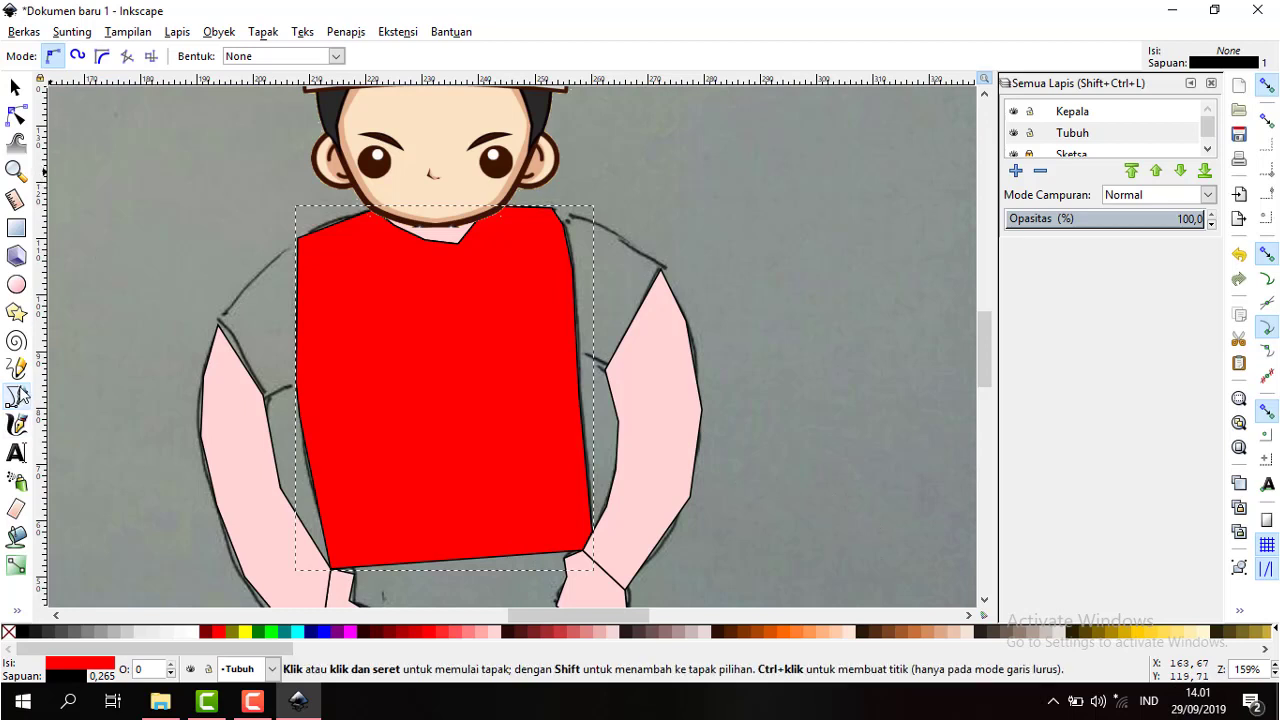
- Outline the left sleeve as a closed shape and fill it lime green
{"action": "left_click", "coordinate": [297, 240]}
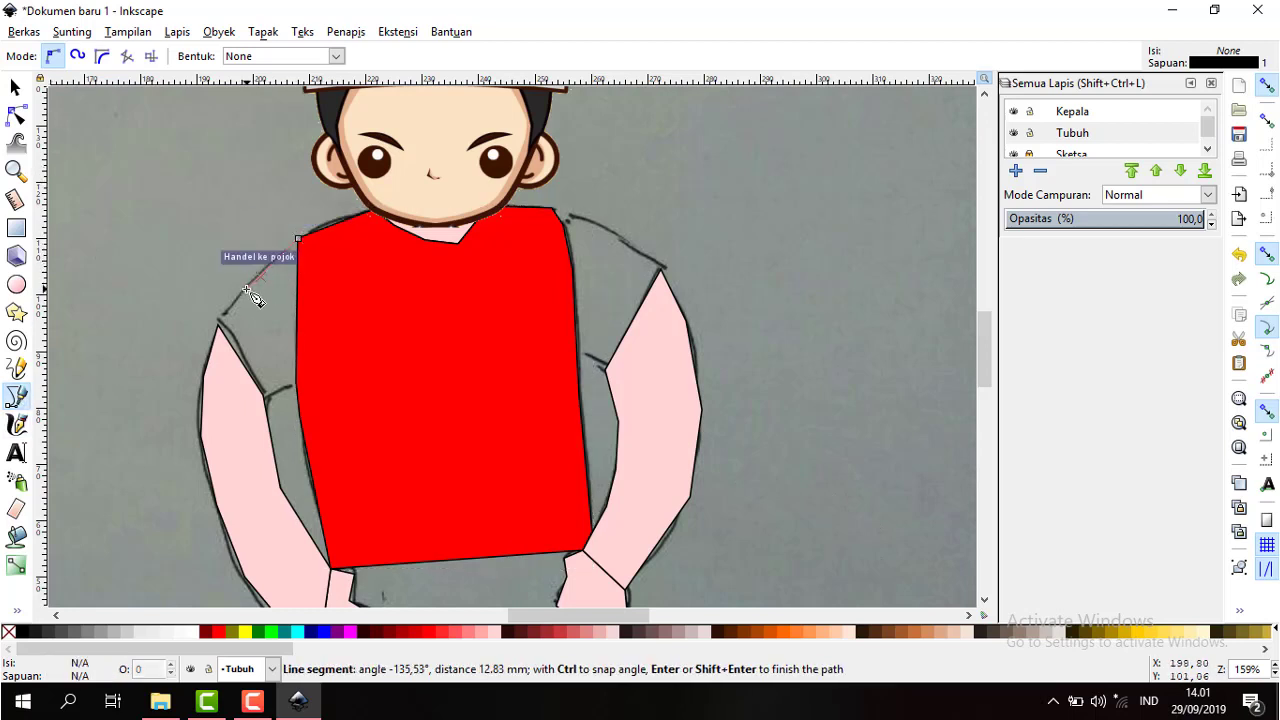
{"action": "left_click", "coordinate": [219, 324]}
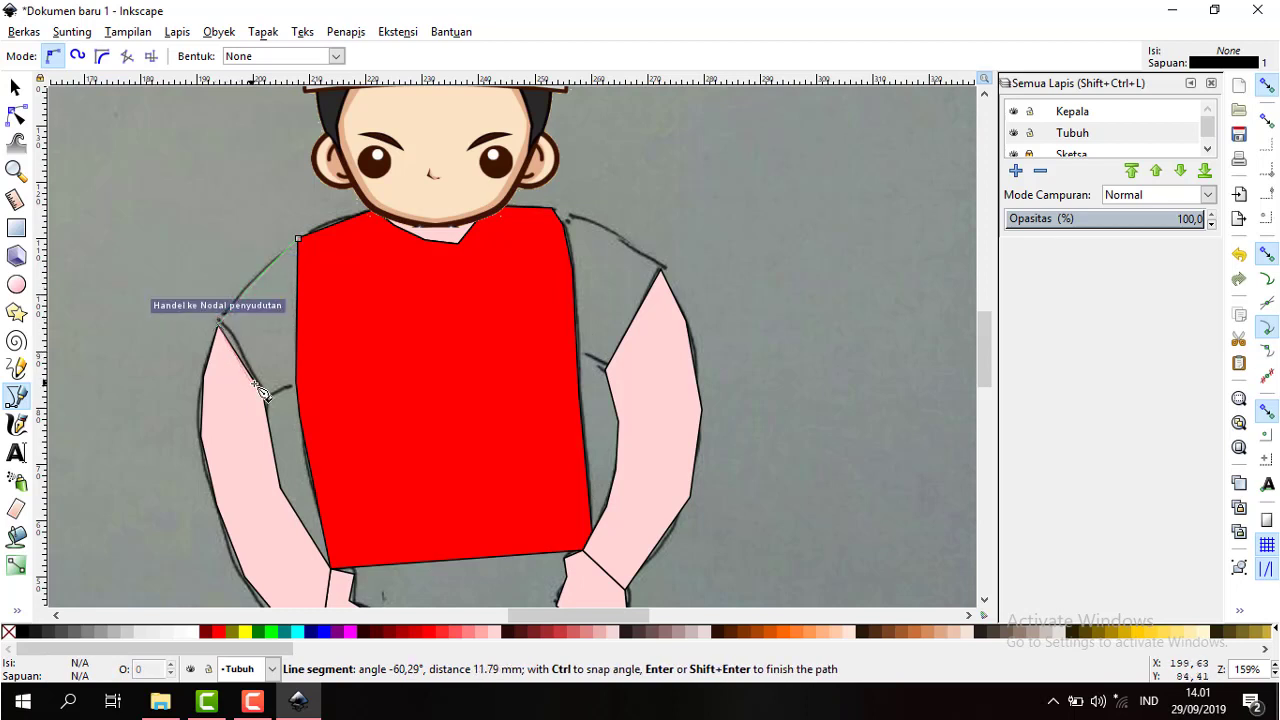
{"action": "left_click", "coordinate": [266, 398]}
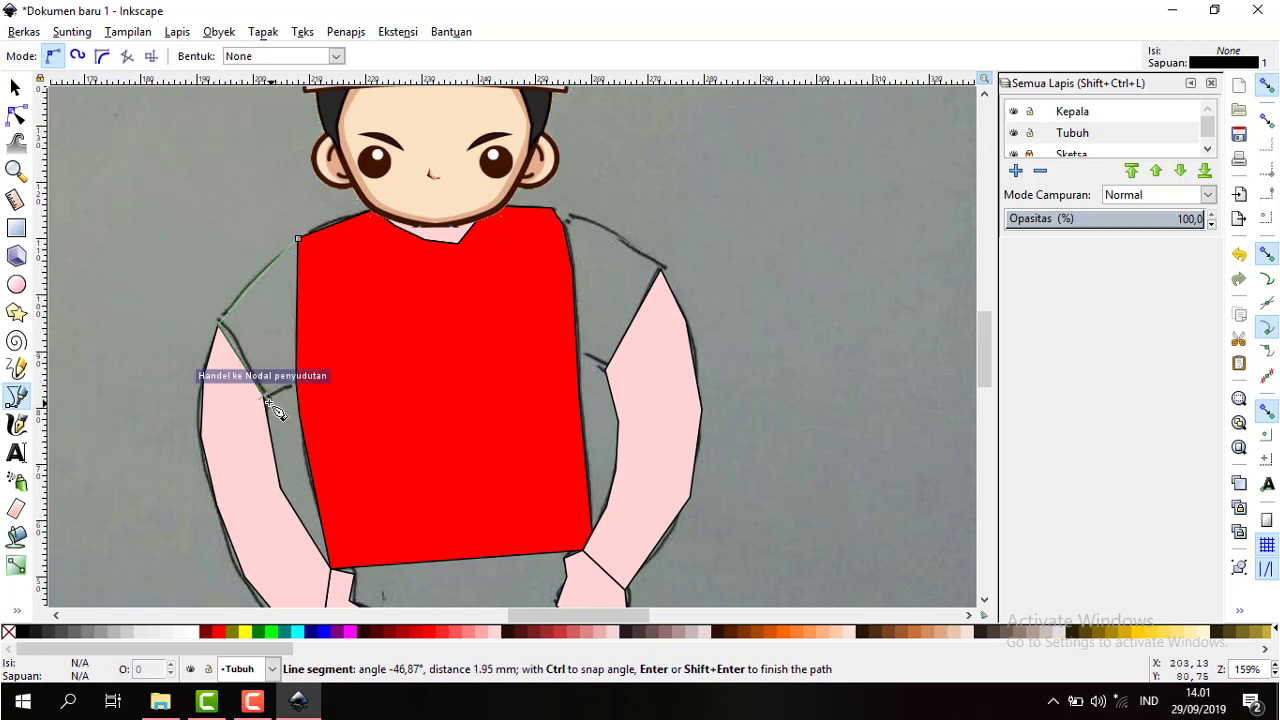
{"action": "left_click", "coordinate": [296, 385]}
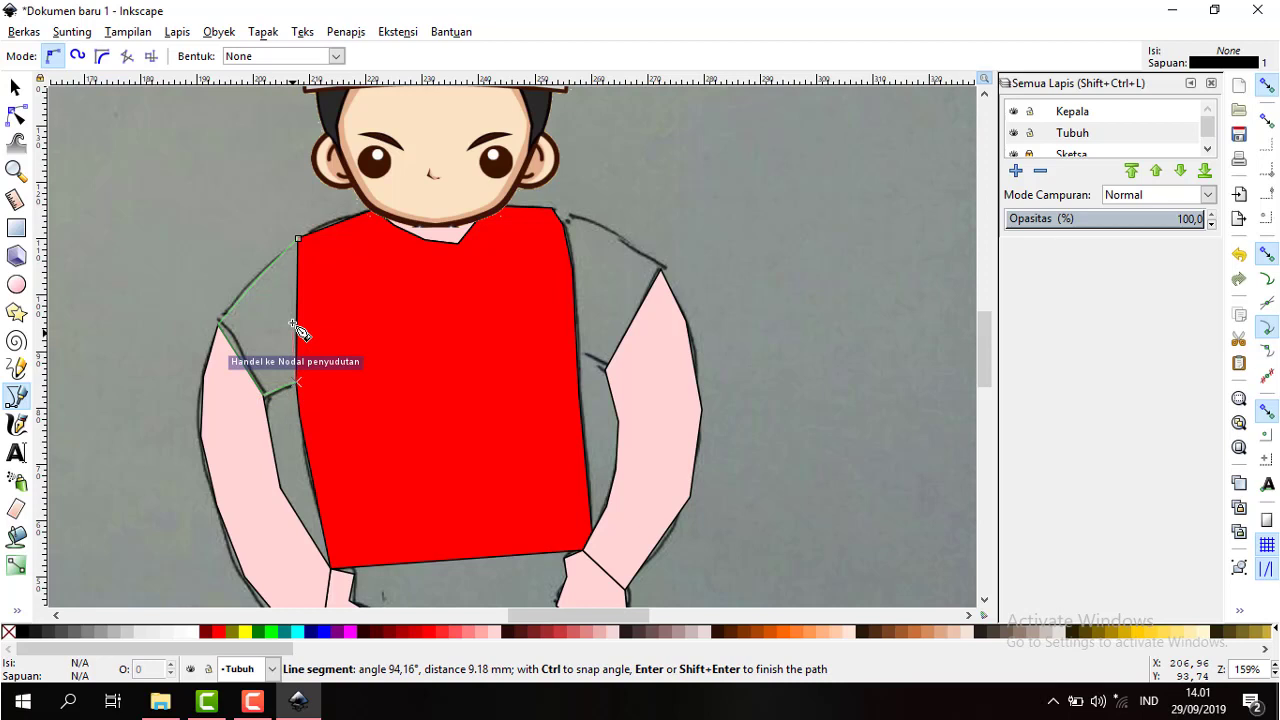
{"action": "left_click", "coordinate": [299, 240]}
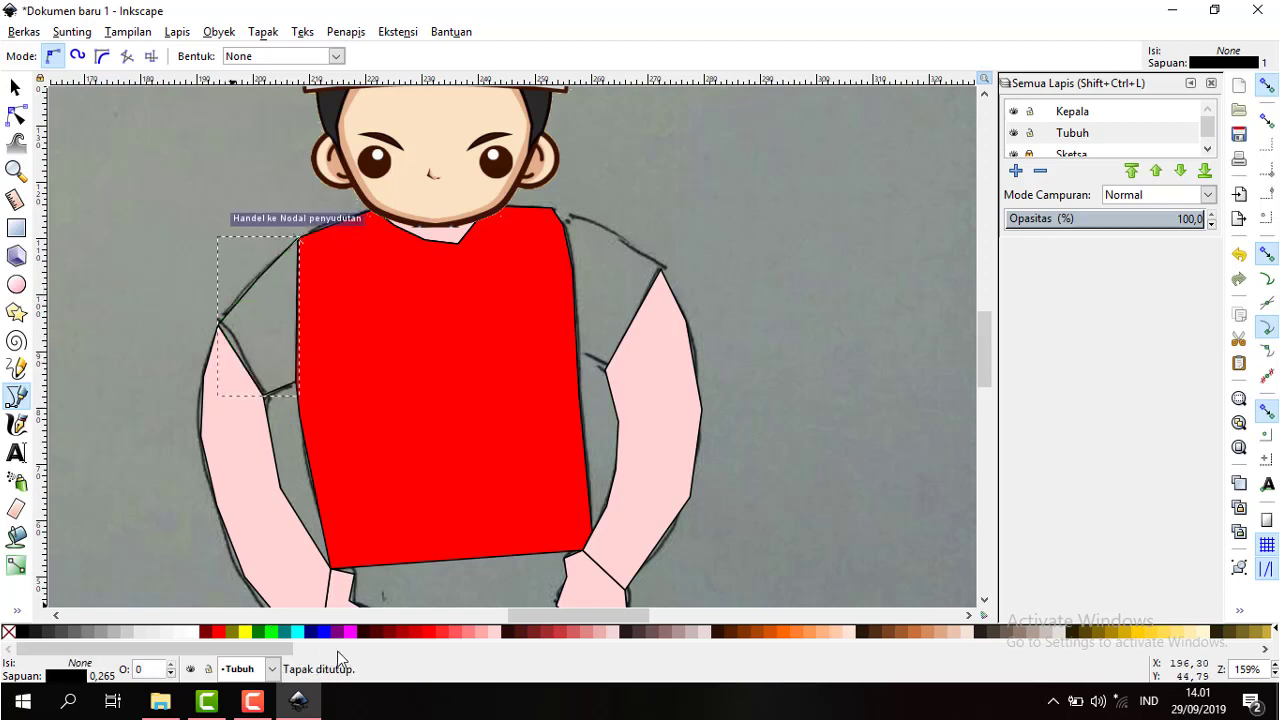
{"action": "left_click", "coordinate": [271, 631]}
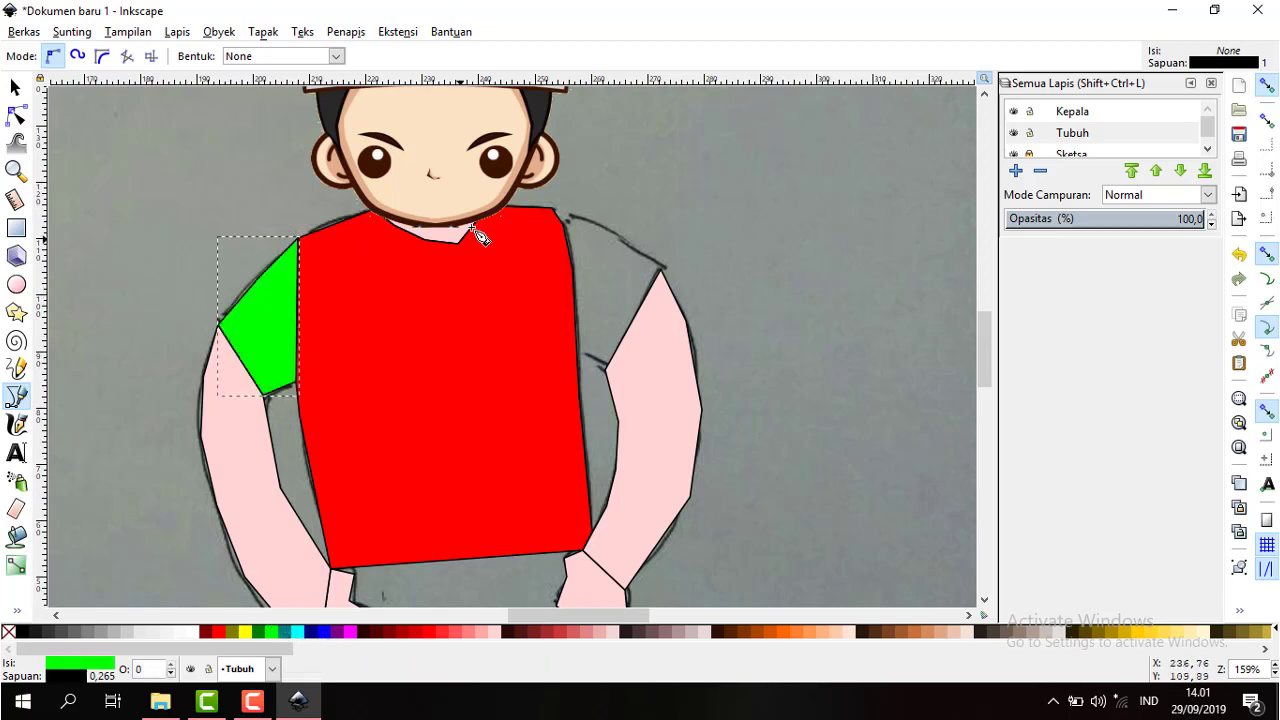
- Outline the right sleeve as a closed shape and fill it green
{"action": "left_click", "coordinate": [553, 210]}
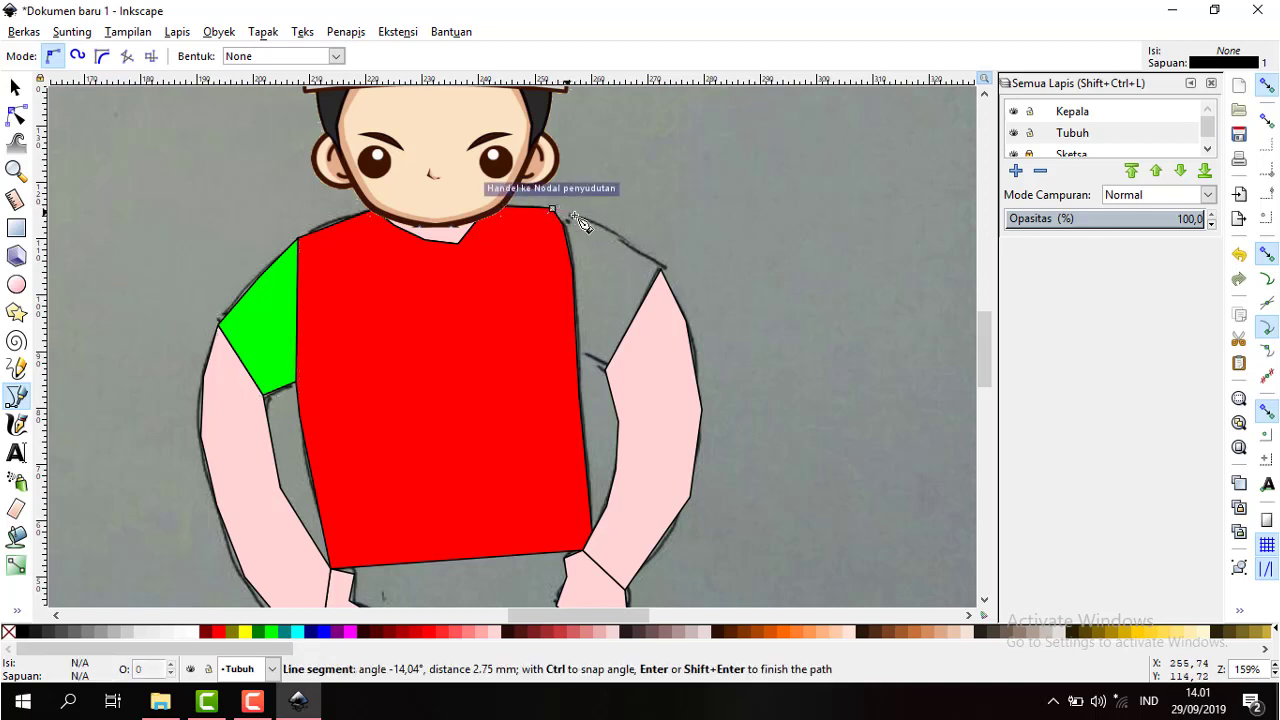
{"action": "left_click", "coordinate": [659, 270]}
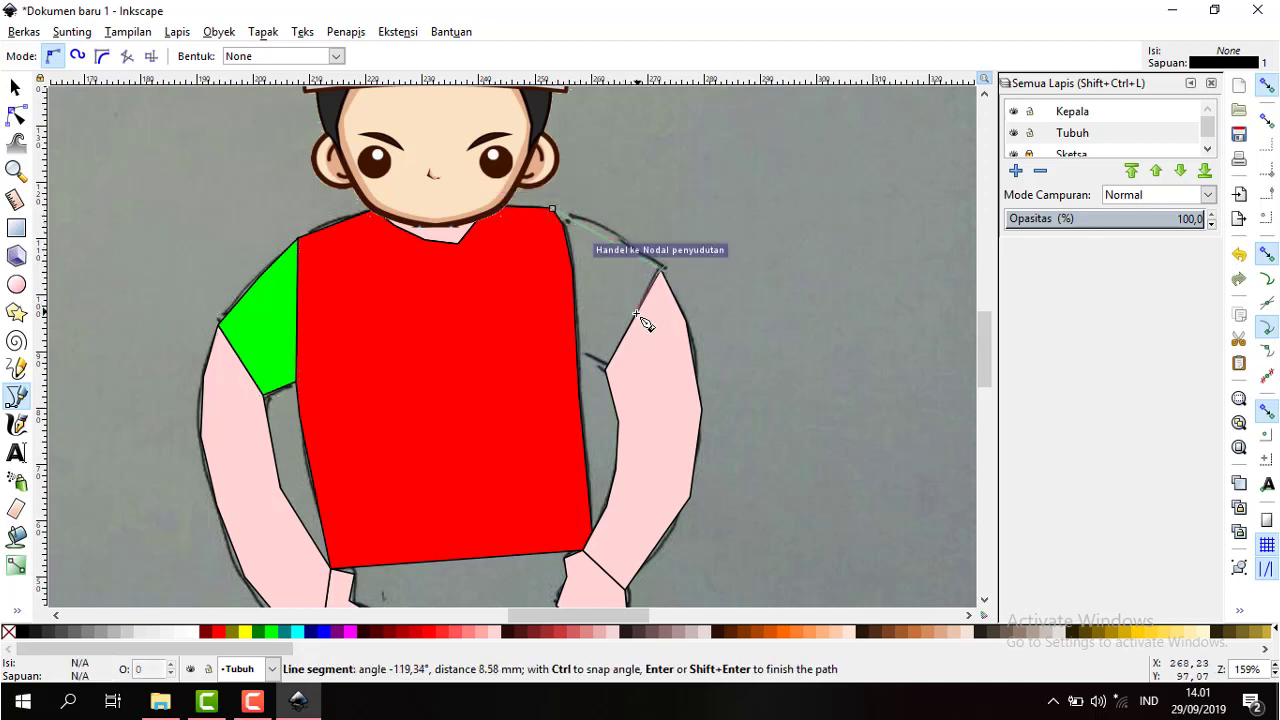
{"action": "left_click", "coordinate": [598, 360]}
{"action": "left_click", "coordinate": [580, 353]}
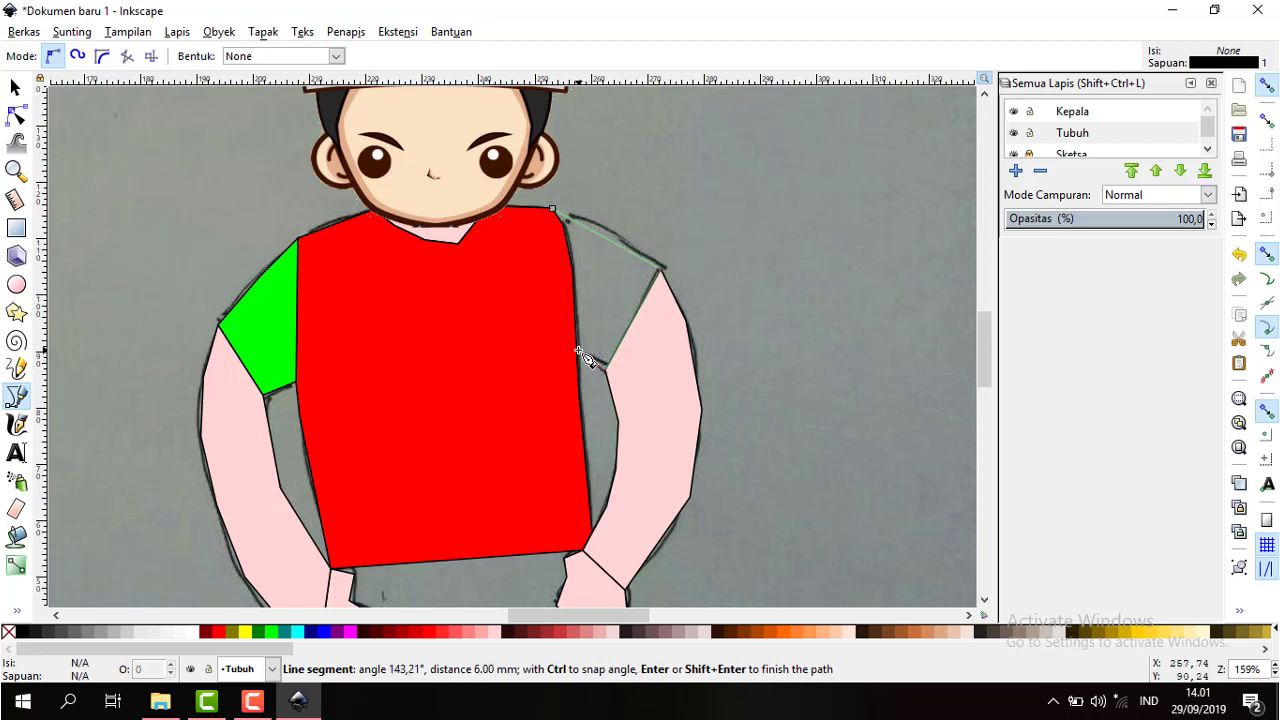
{"action": "left_click", "coordinate": [575, 270]}
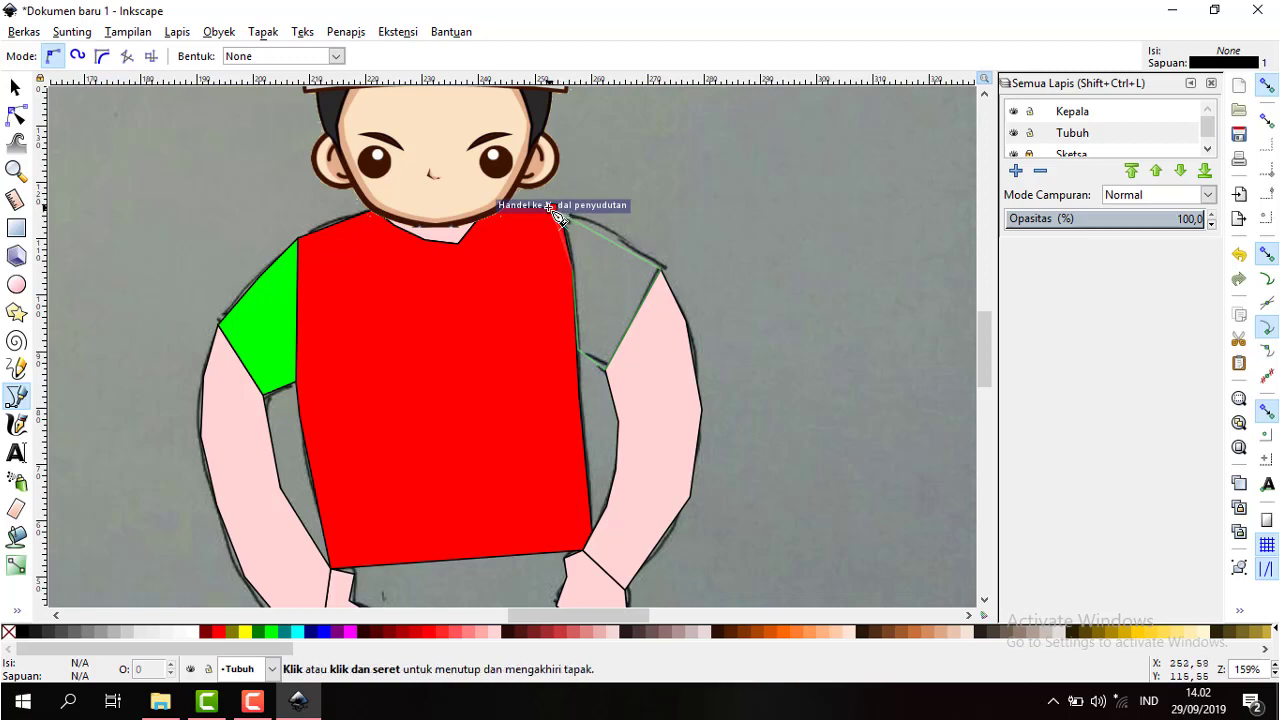
{"action": "left_click", "coordinate": [552, 210]}
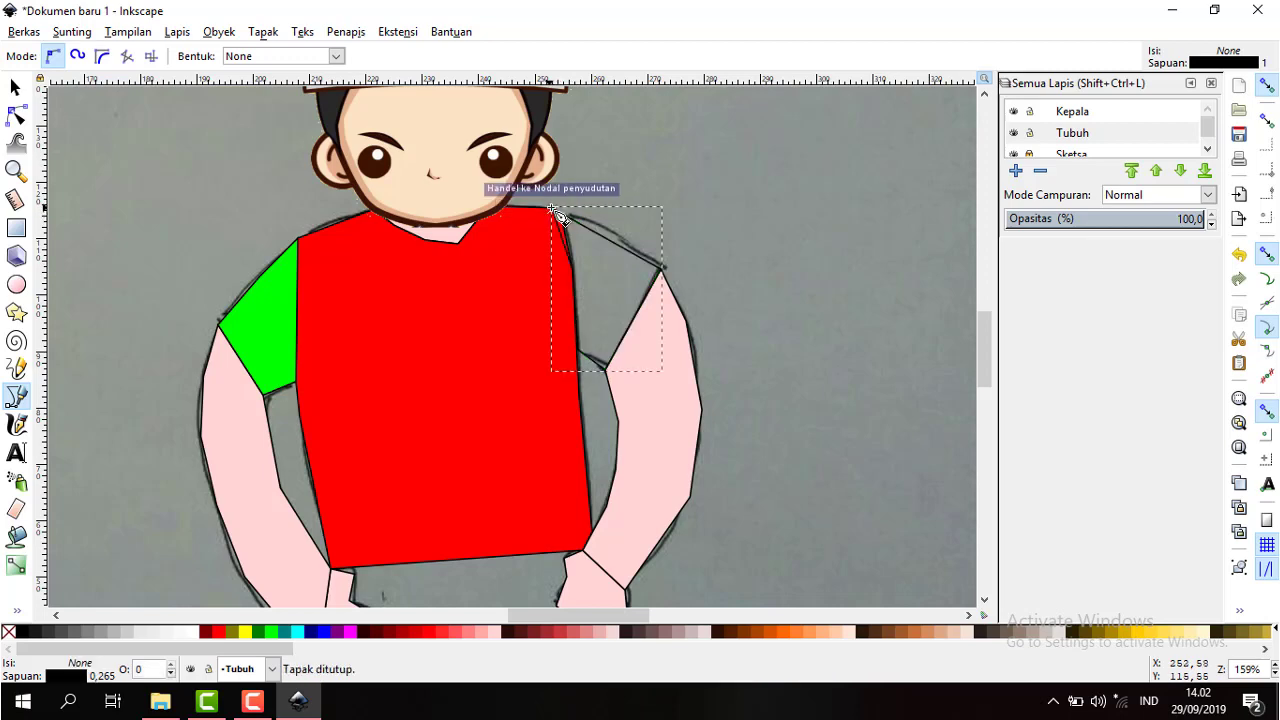
{"action": "left_click", "coordinate": [277, 633]}
- Trace the pants from the left hip around the left leg, crotch and right leg bottom
{"action": "scroll", "coordinate": [520, 412], "scroll_direction": "down", "scroll_amount": 5}
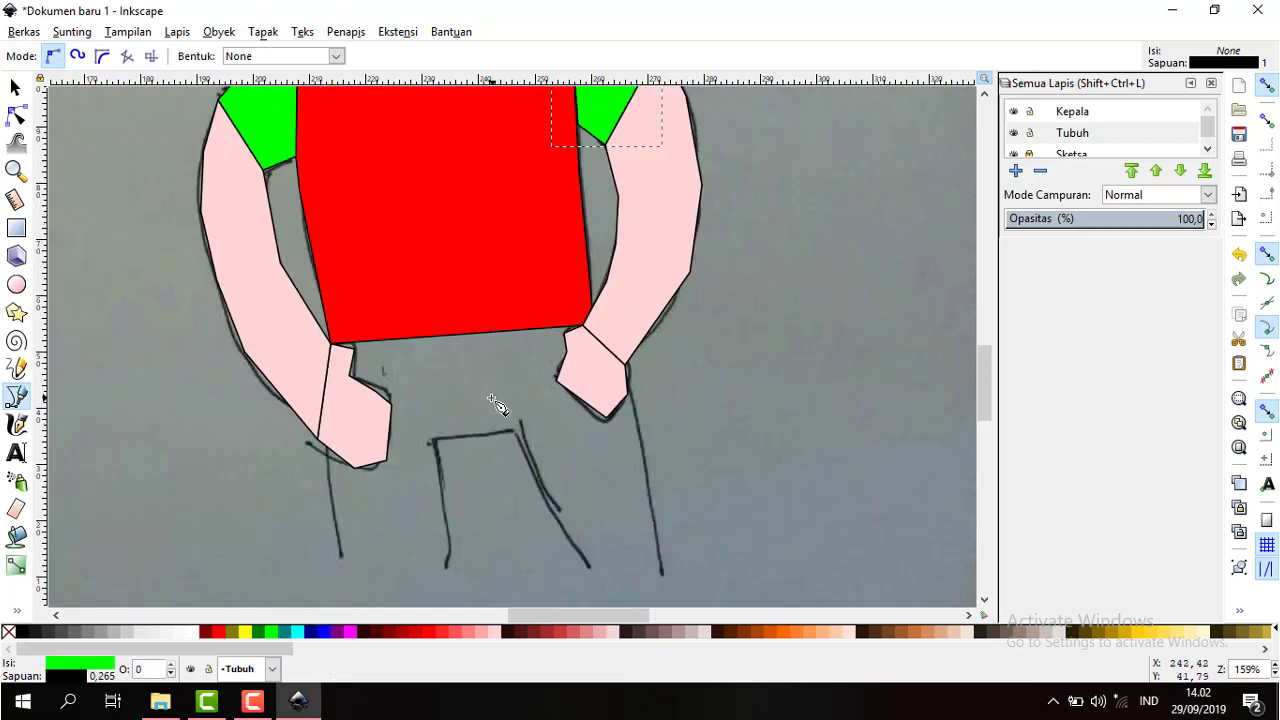
{"action": "scroll", "coordinate": [494, 409], "scroll_direction": "down", "scroll_amount": 1}
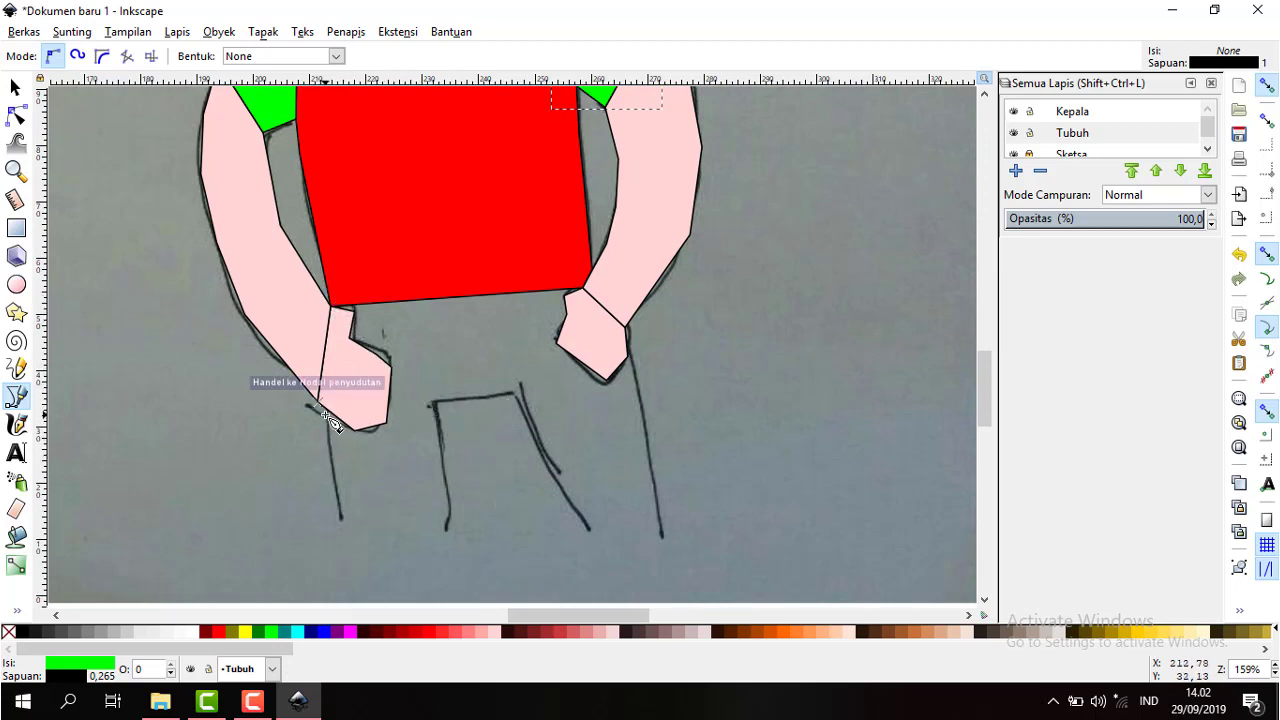
{"action": "left_click", "coordinate": [320, 408]}
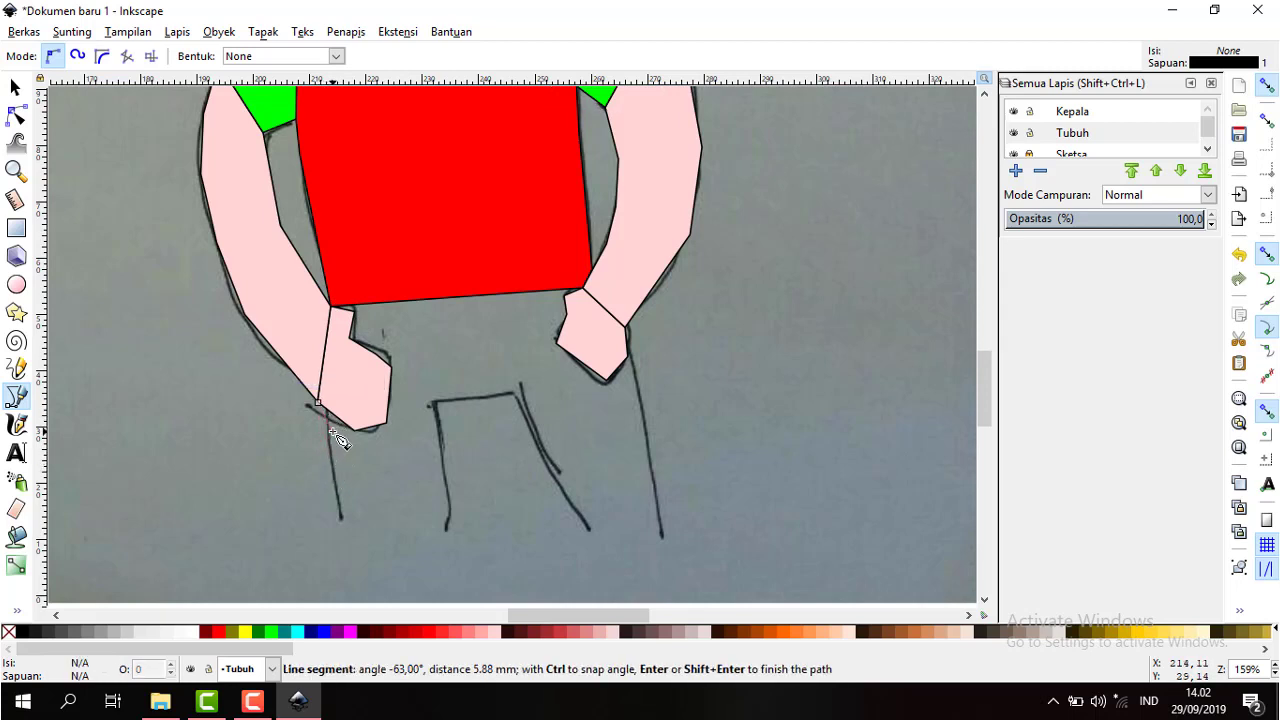
{"action": "left_click", "coordinate": [341, 517]}
{"action": "left_click", "coordinate": [448, 529]}
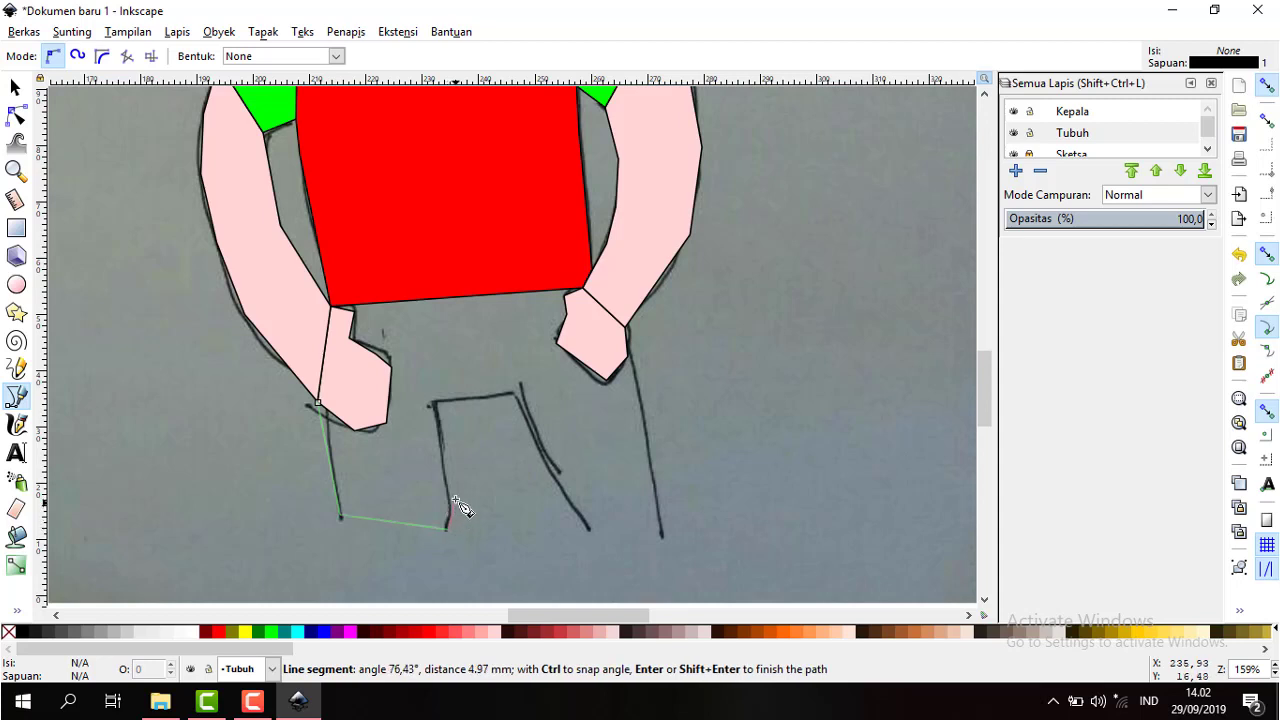
{"action": "left_click", "coordinate": [438, 407]}
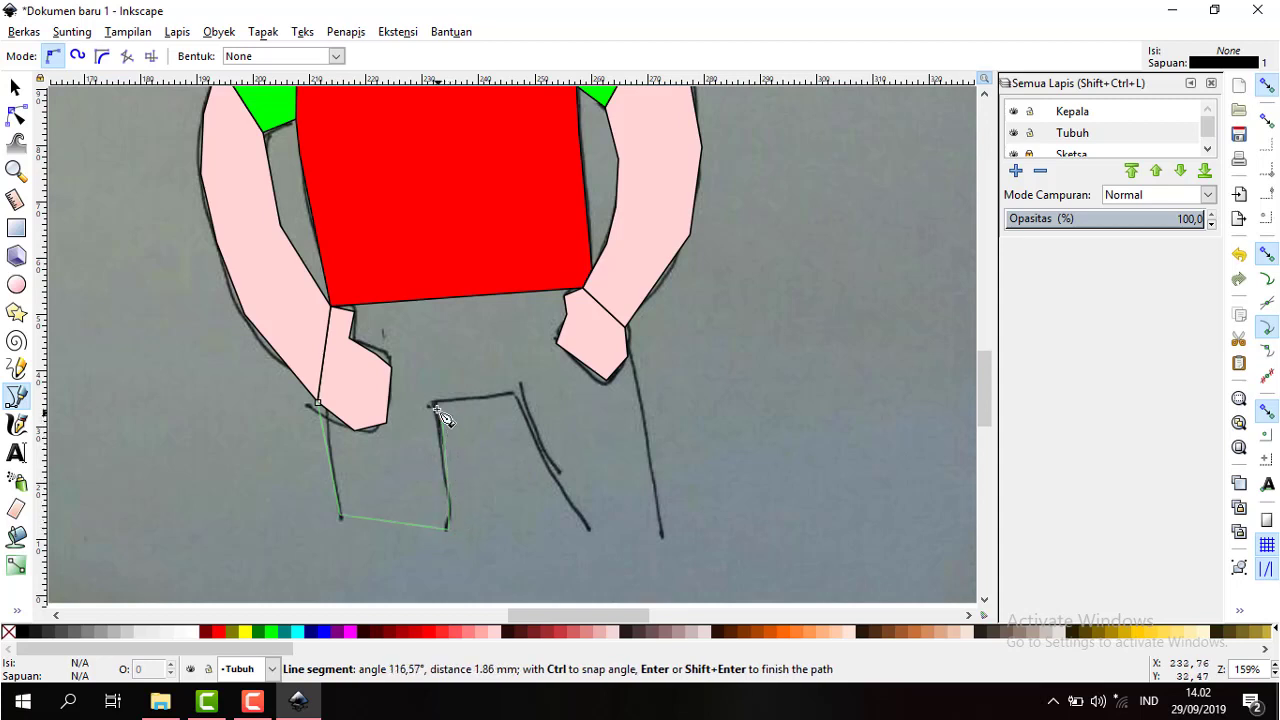
{"action": "left_click", "coordinate": [517, 395]}
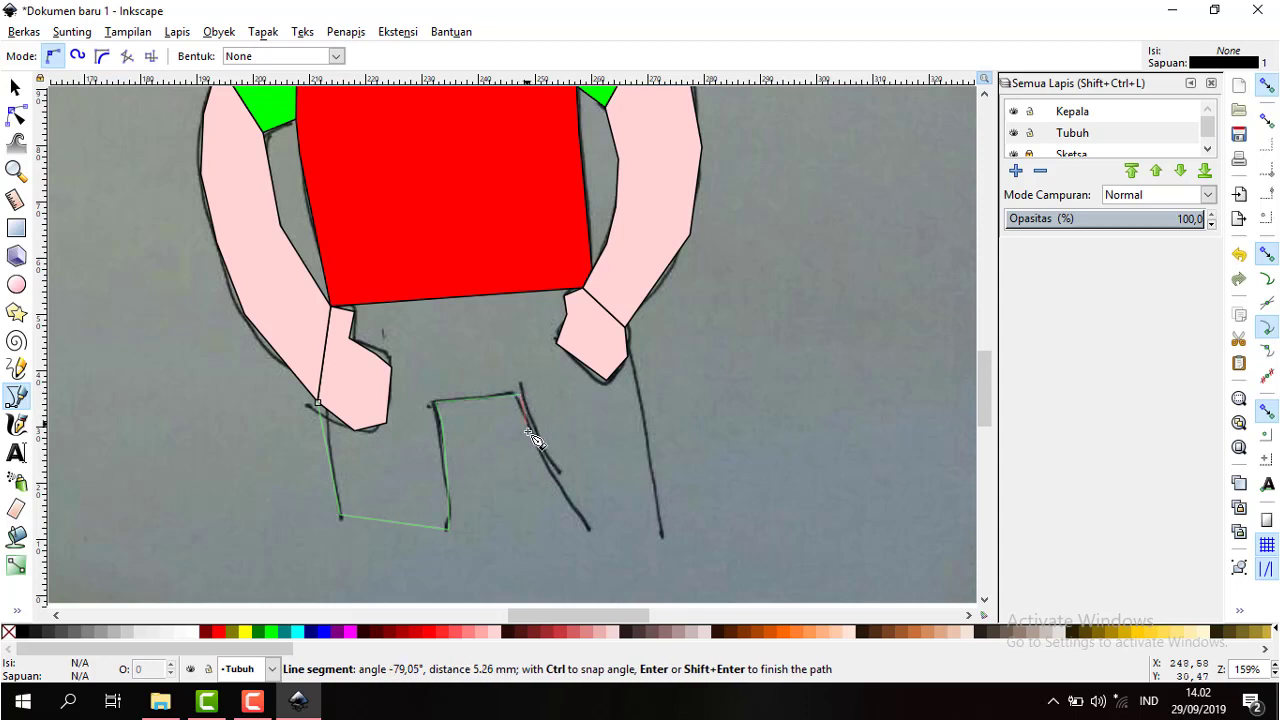
{"action": "left_click", "coordinate": [578, 517]}
{"action": "left_click", "coordinate": [589, 530]}
- Finish the pants outline back to the left hip, close it, and fill it brown #803300
{"action": "left_click", "coordinate": [661, 537]}
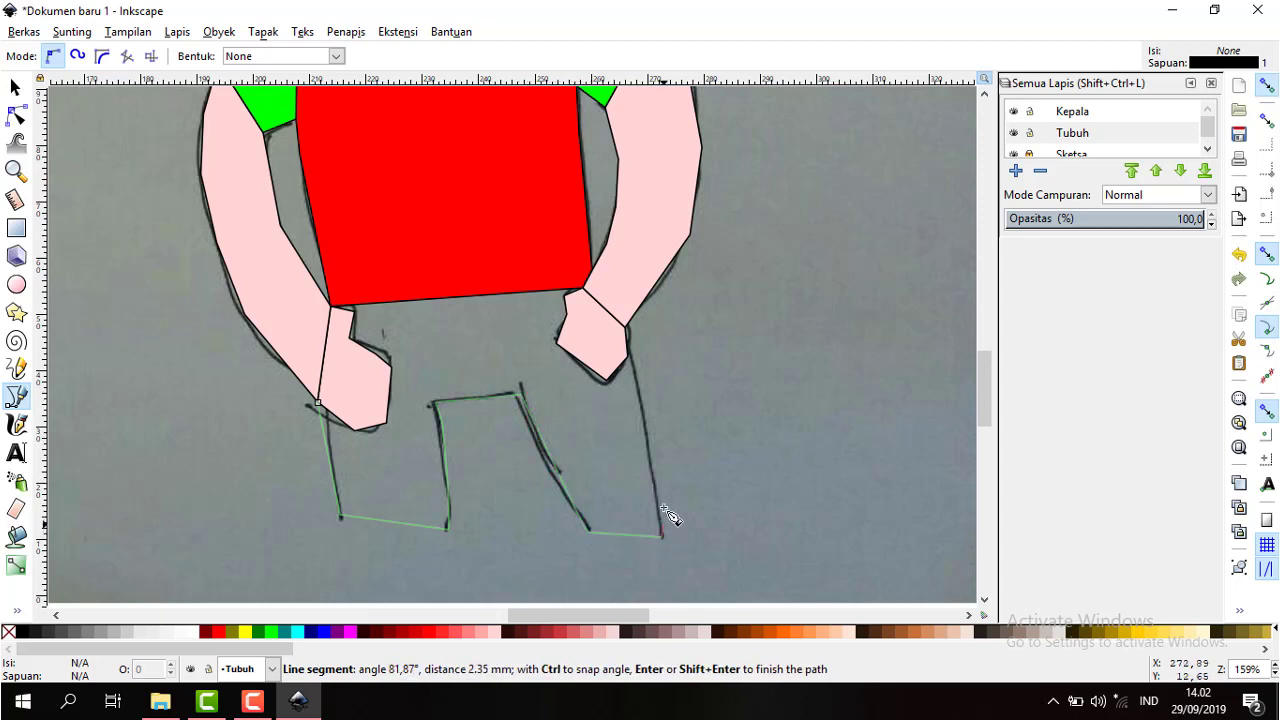
{"action": "left_click", "coordinate": [628, 331]}
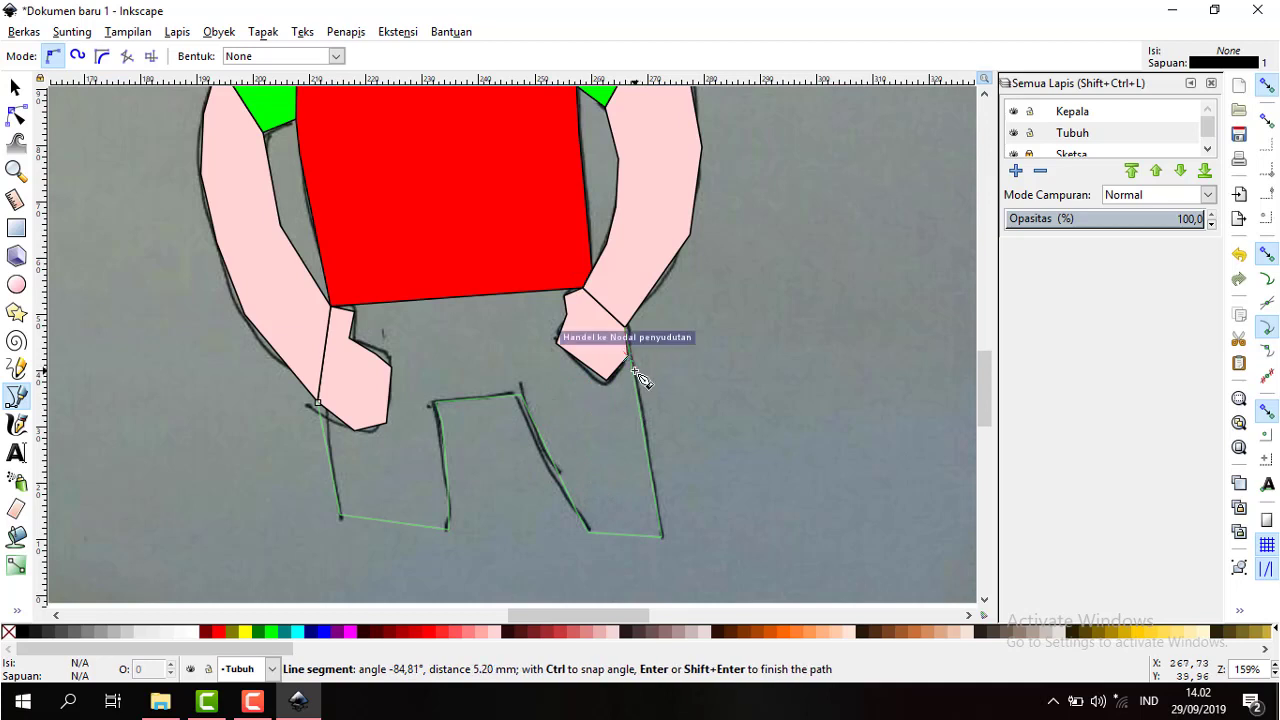
{"action": "left_click", "coordinate": [627, 324]}
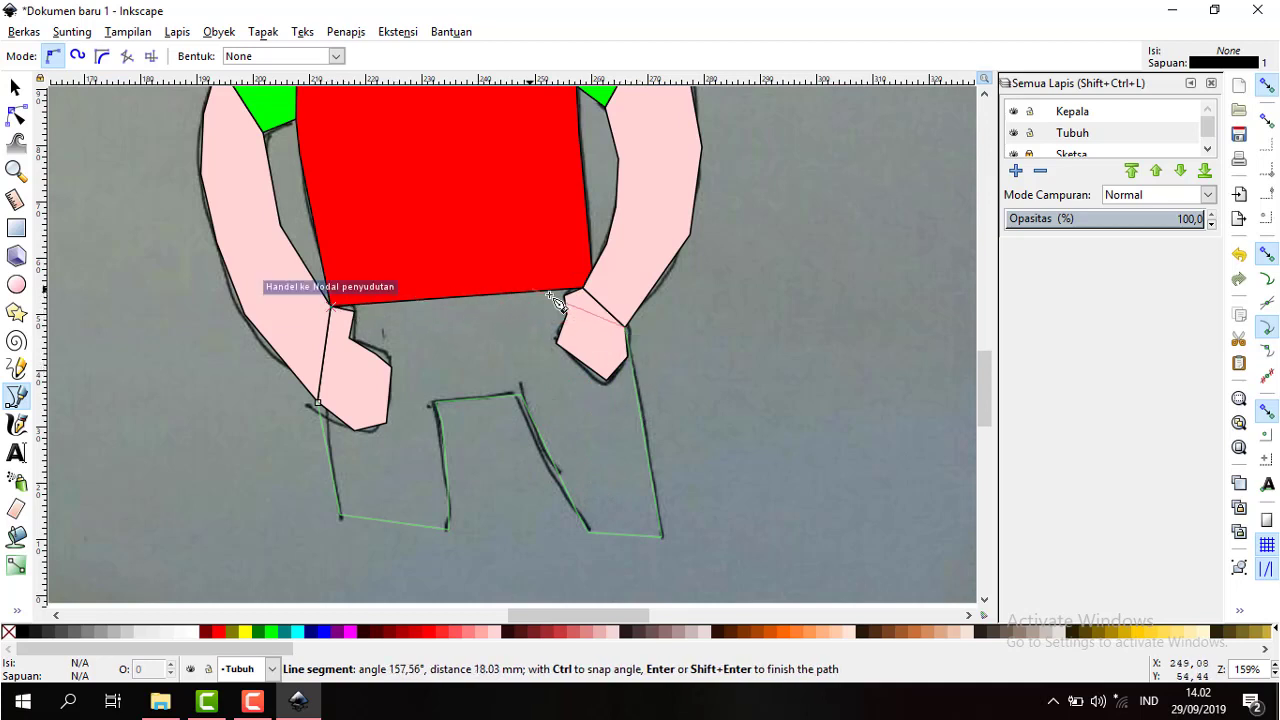
{"action": "left_click", "coordinate": [578, 288]}
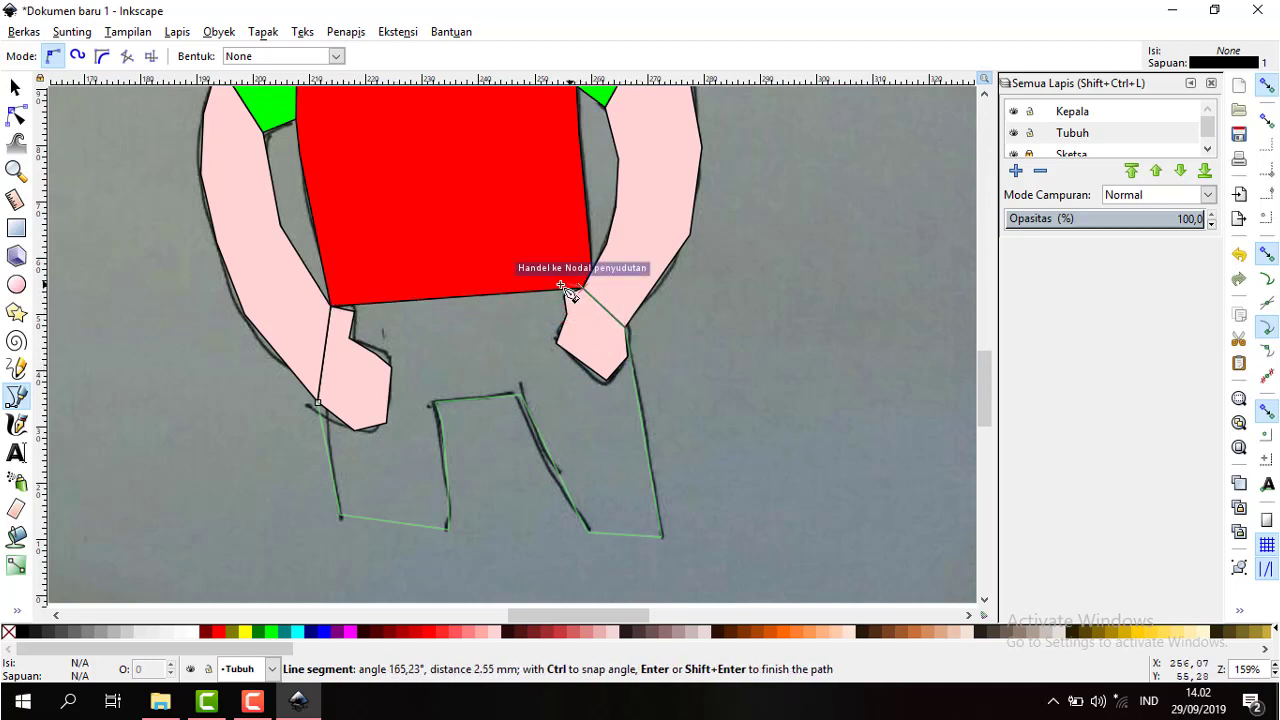
{"action": "left_click", "coordinate": [332, 303]}
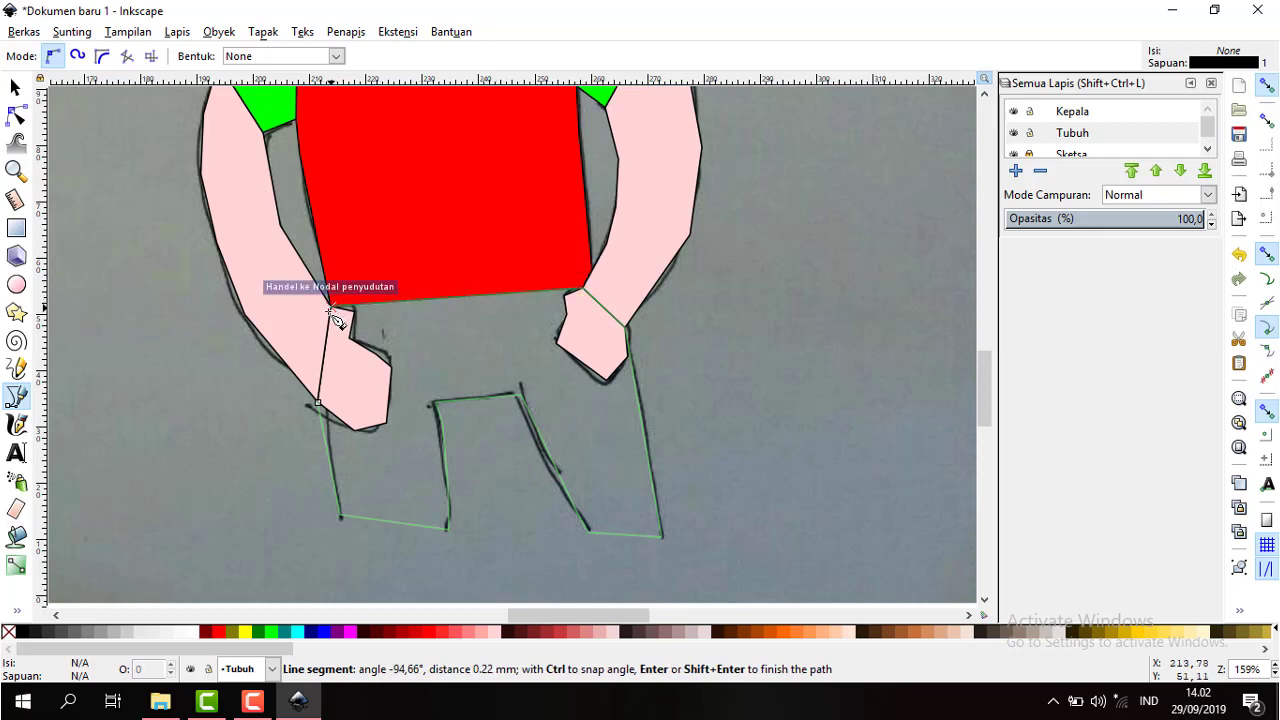
{"action": "left_click", "coordinate": [316, 400]}
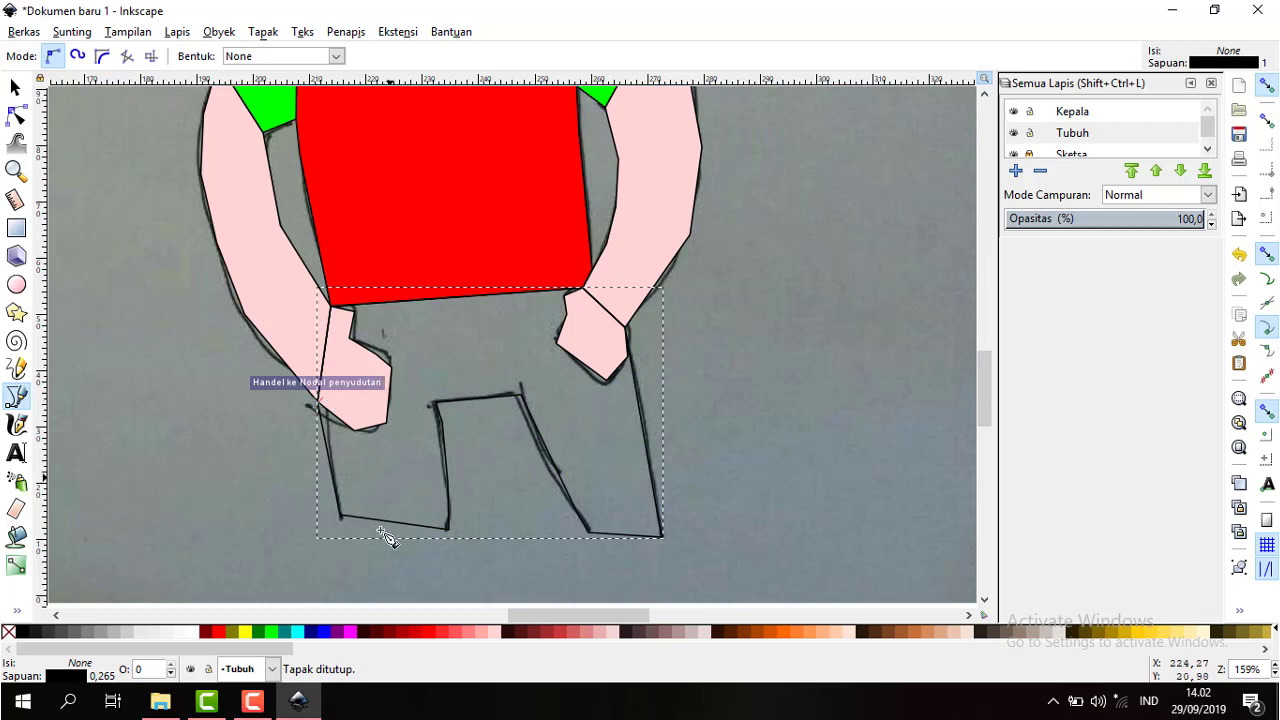
{"action": "left_click", "coordinate": [377, 632]}
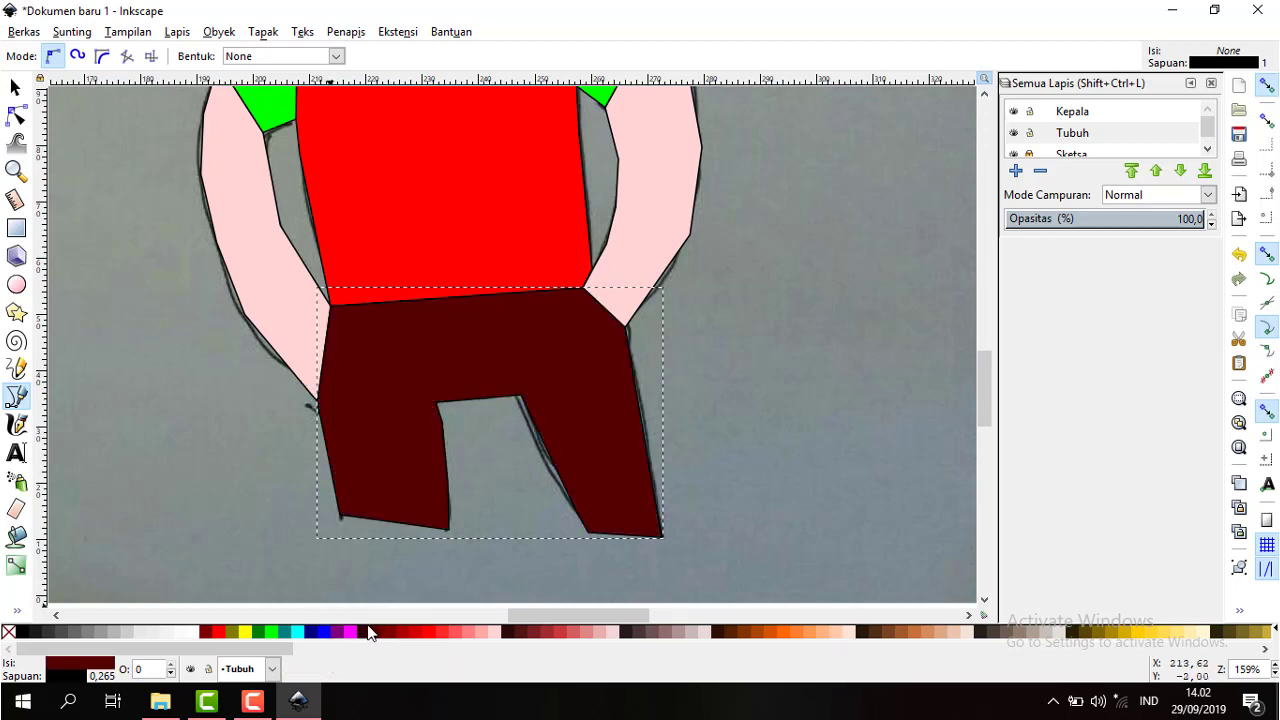
{"action": "left_click", "coordinate": [740, 634]}
{"action": "left_click", "coordinate": [762, 634]}
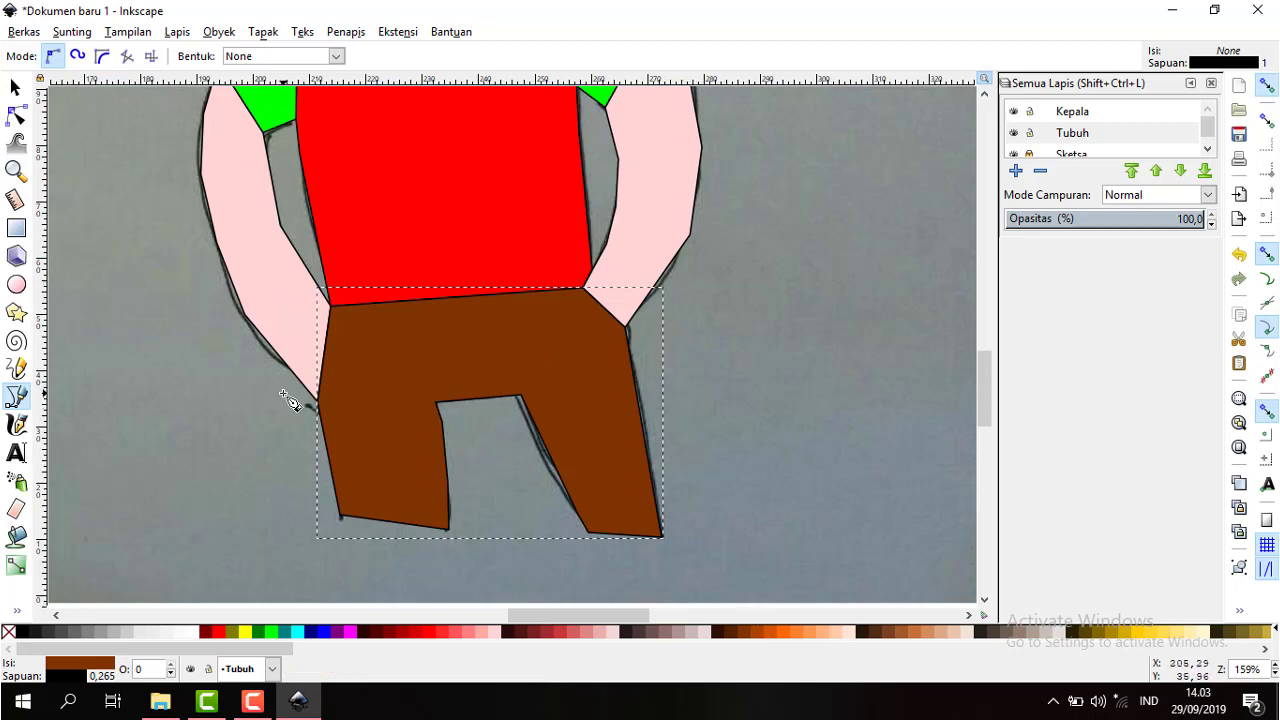
- Inspect the nodes of the pants and the left pink arm with the Node tool
{"action": "left_click", "coordinate": [15, 115]}
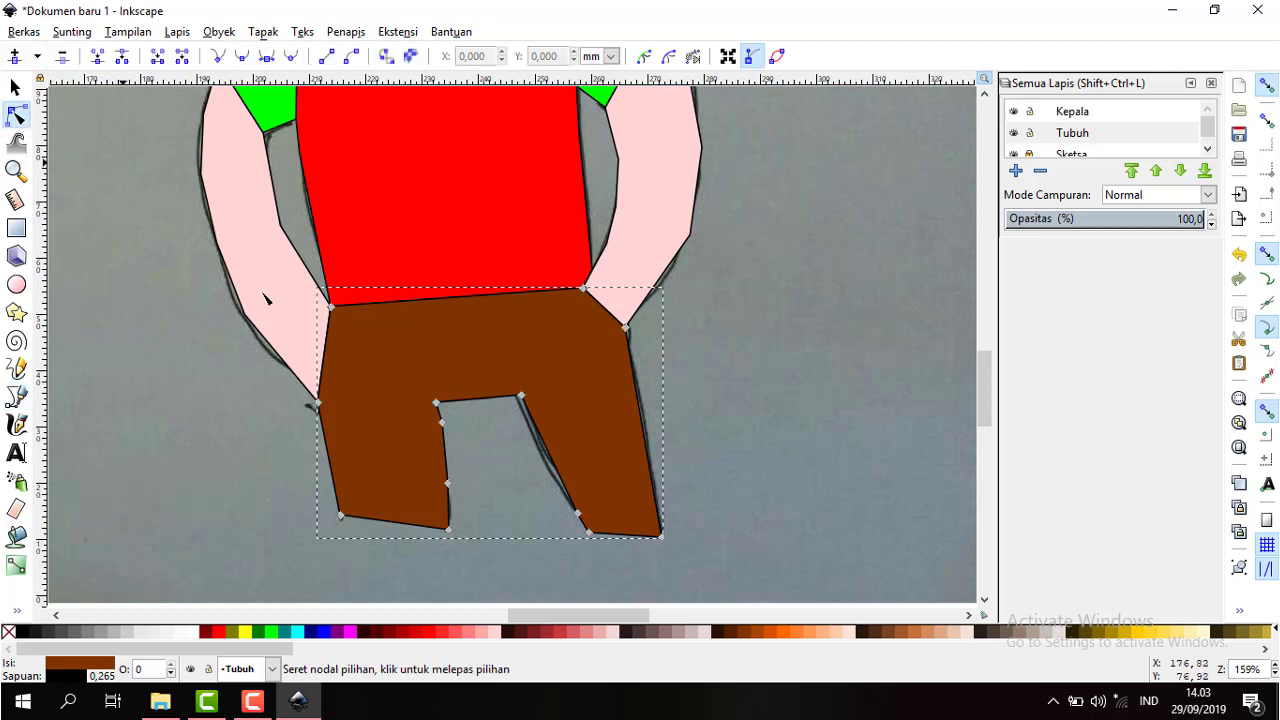
{"action": "left_click", "coordinate": [311, 360]}
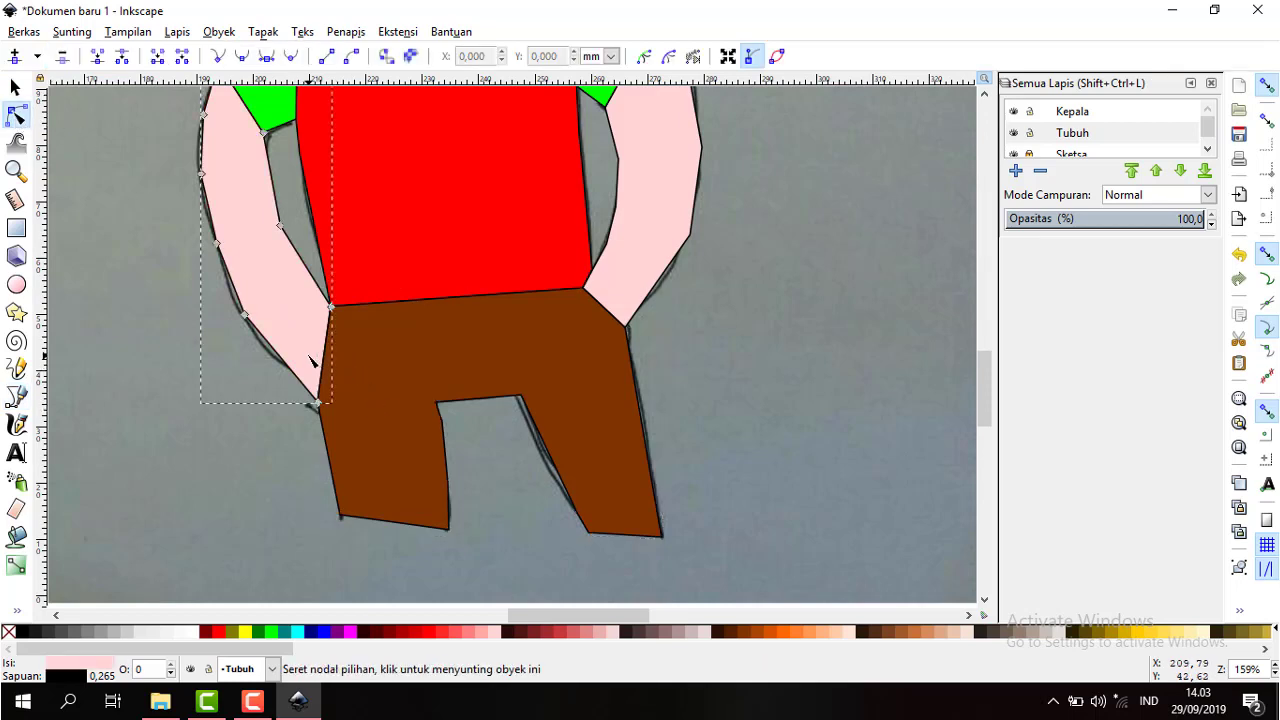
{"action": "left_click", "coordinate": [343, 376]}
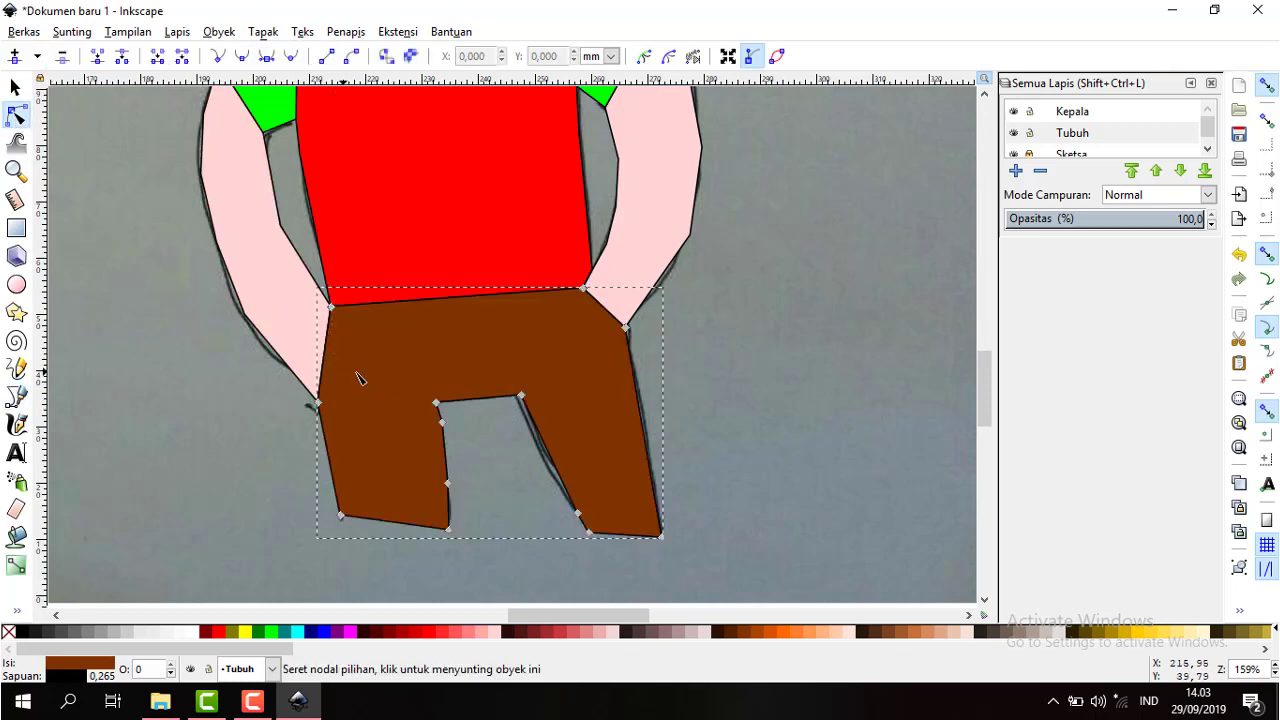
{"action": "left_click_drag", "start_coordinate": [479, 348], "coordinate": [762, 406]}
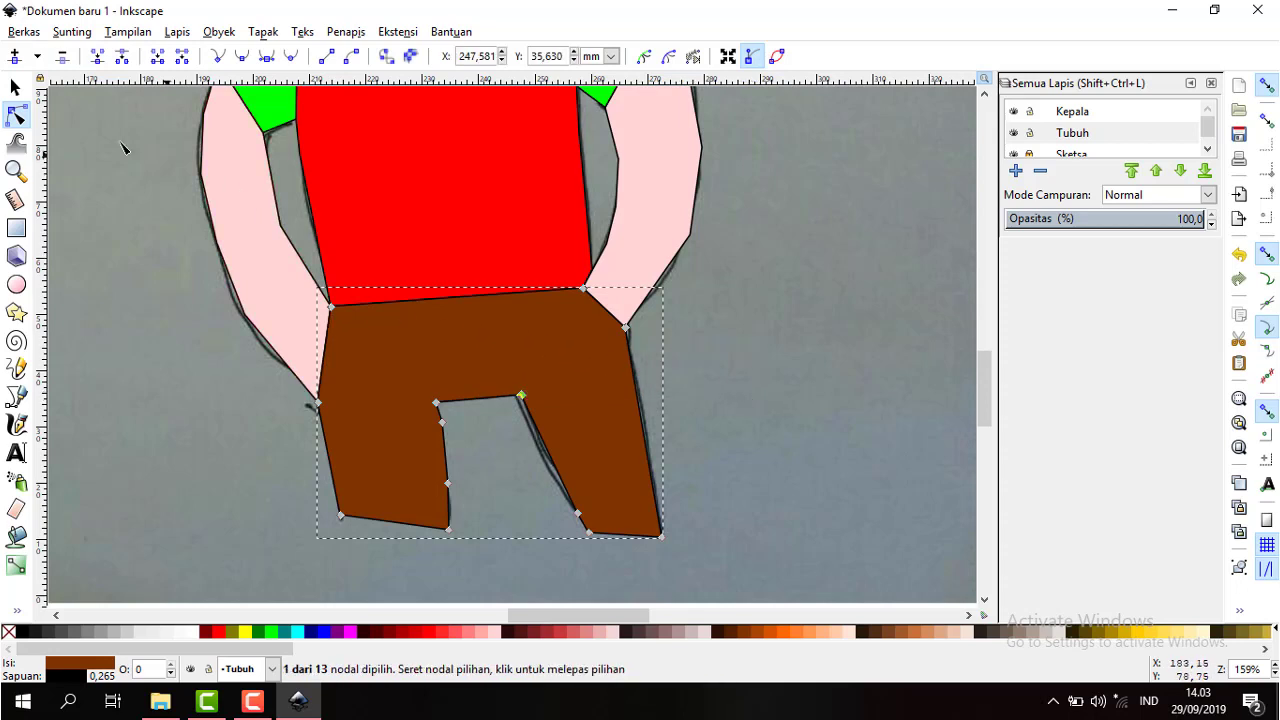
{"action": "left_click", "coordinate": [315, 362]}
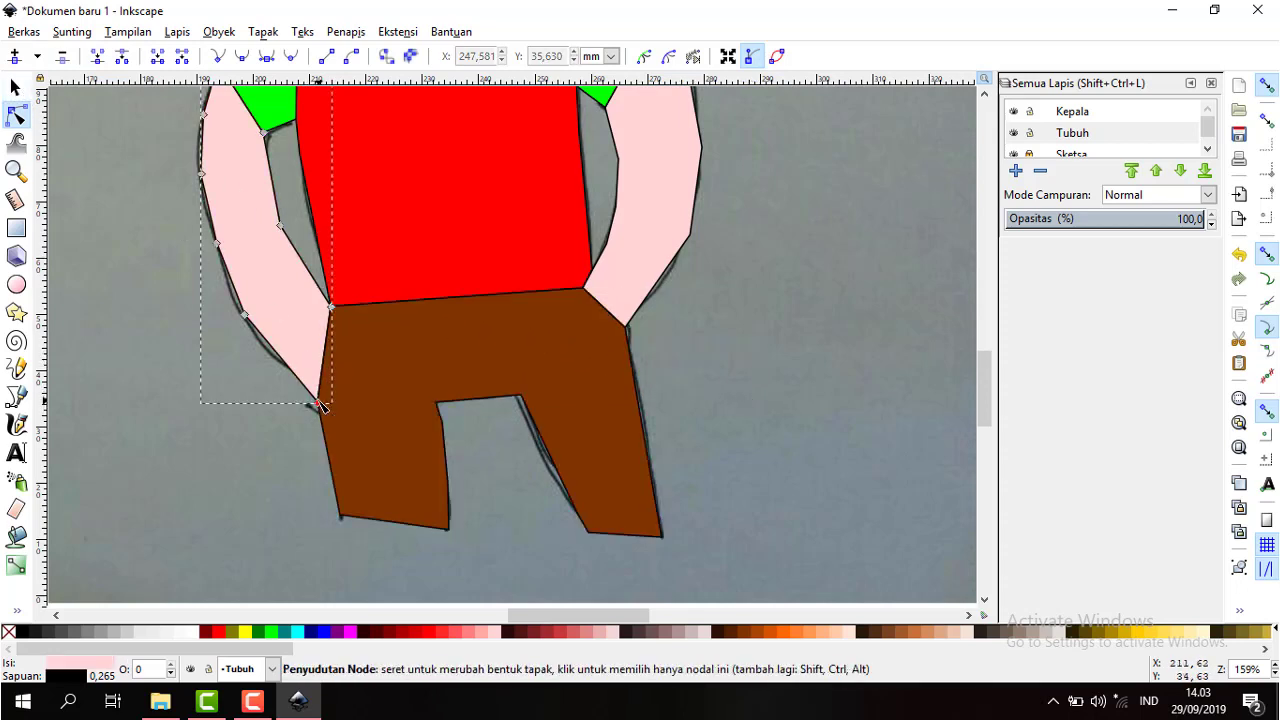
{"action": "left_click", "coordinate": [318, 404]}
{"action": "left_click", "coordinate": [352, 376]}
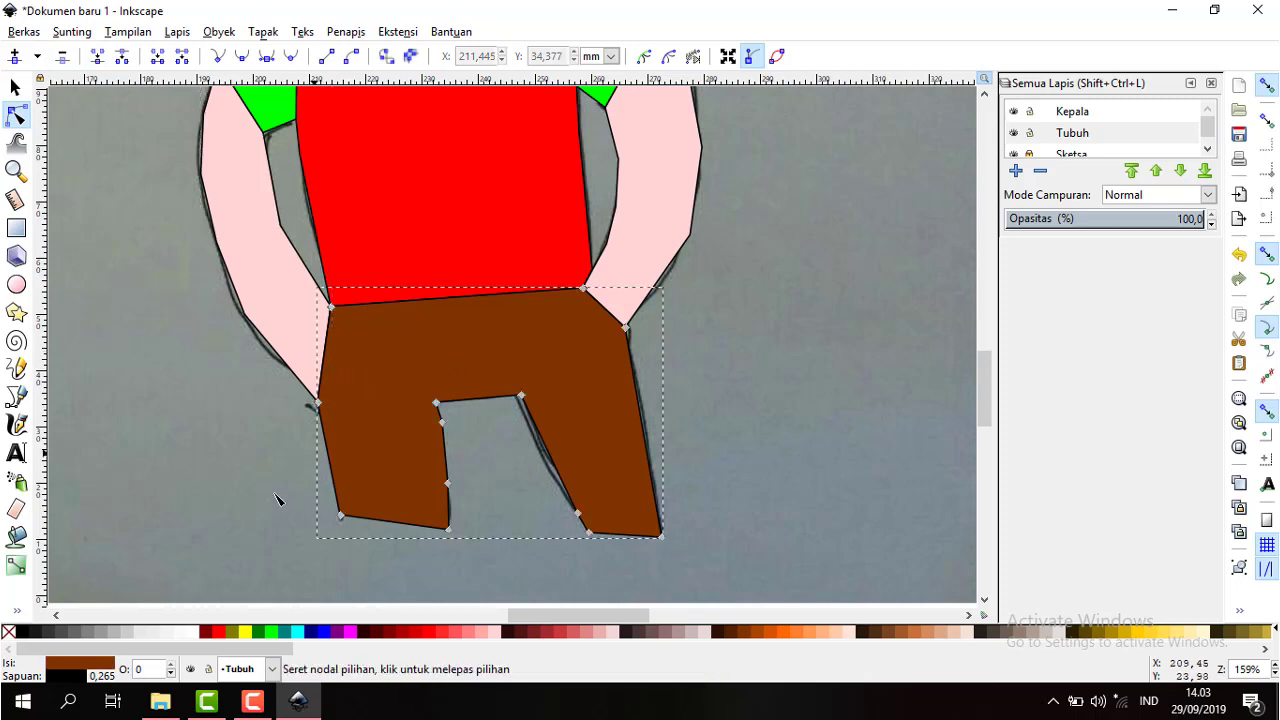
- Remove the pants fill with the X swatch, then inspect the pink hands' nodes
{"action": "left_click", "coordinate": [191, 634]}
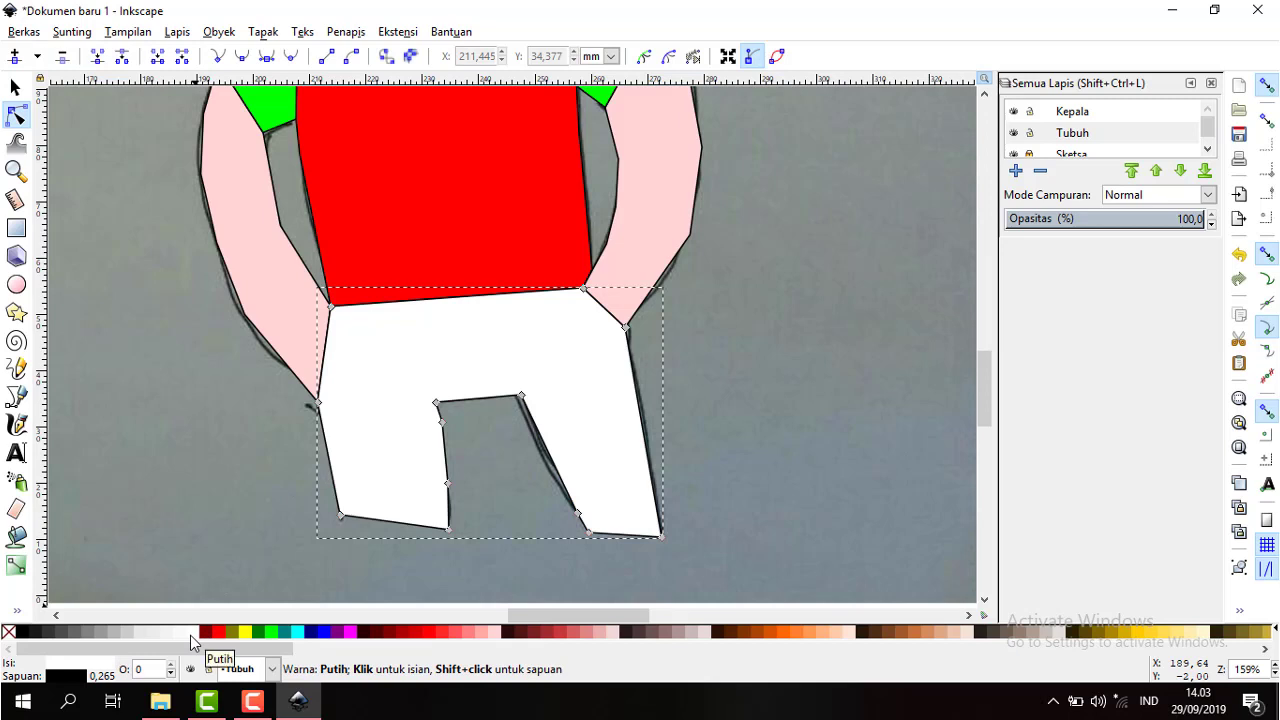
{"action": "left_click", "coordinate": [8, 632]}
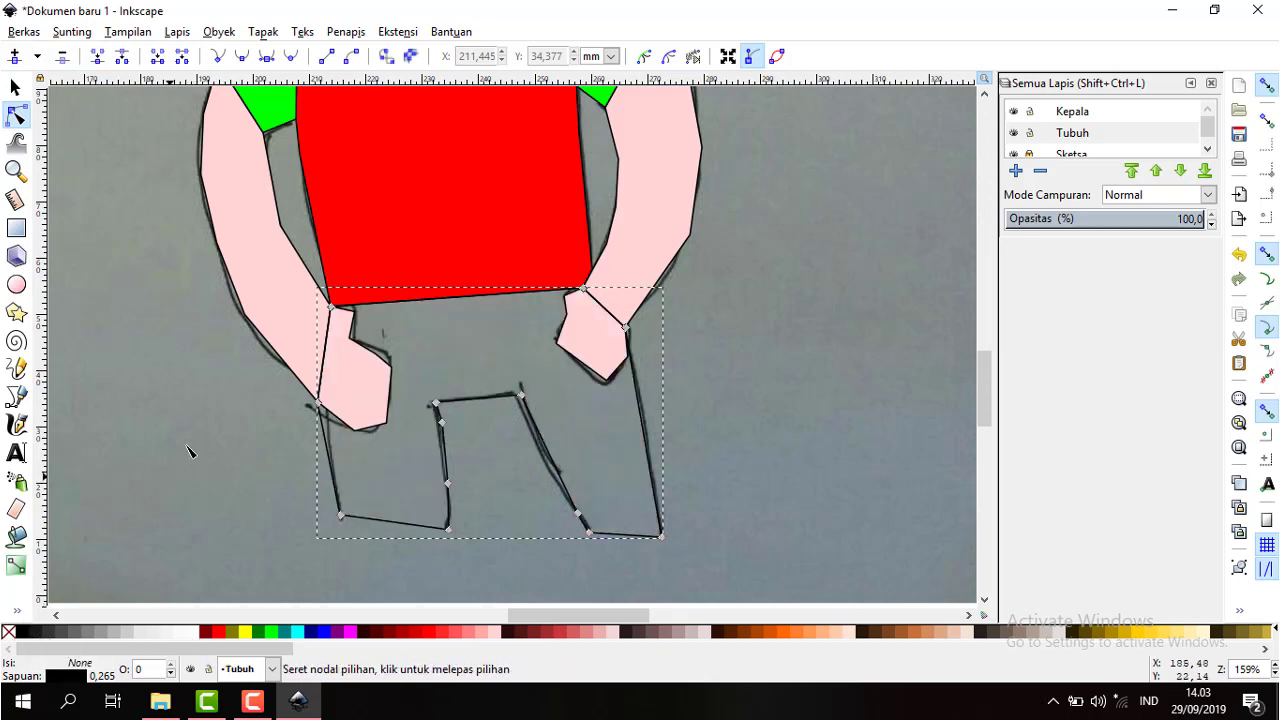
{"action": "left_click", "coordinate": [363, 376]}
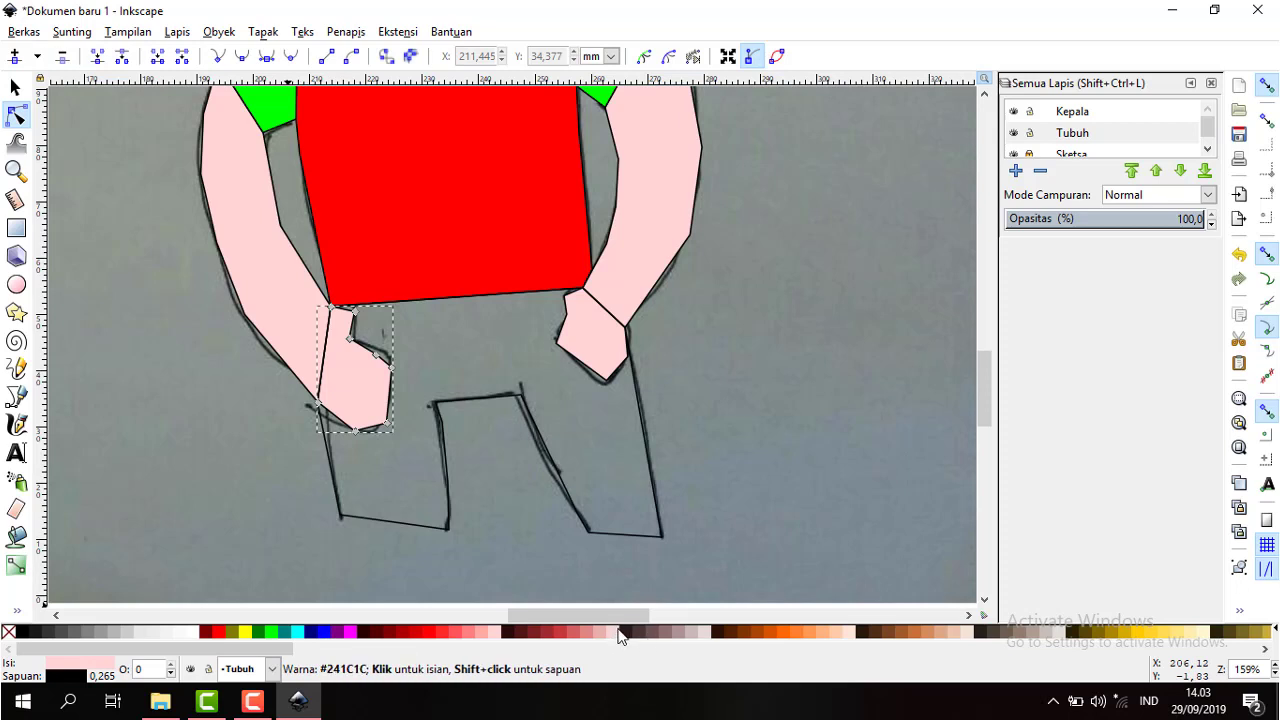
{"action": "left_click", "coordinate": [490, 363]}
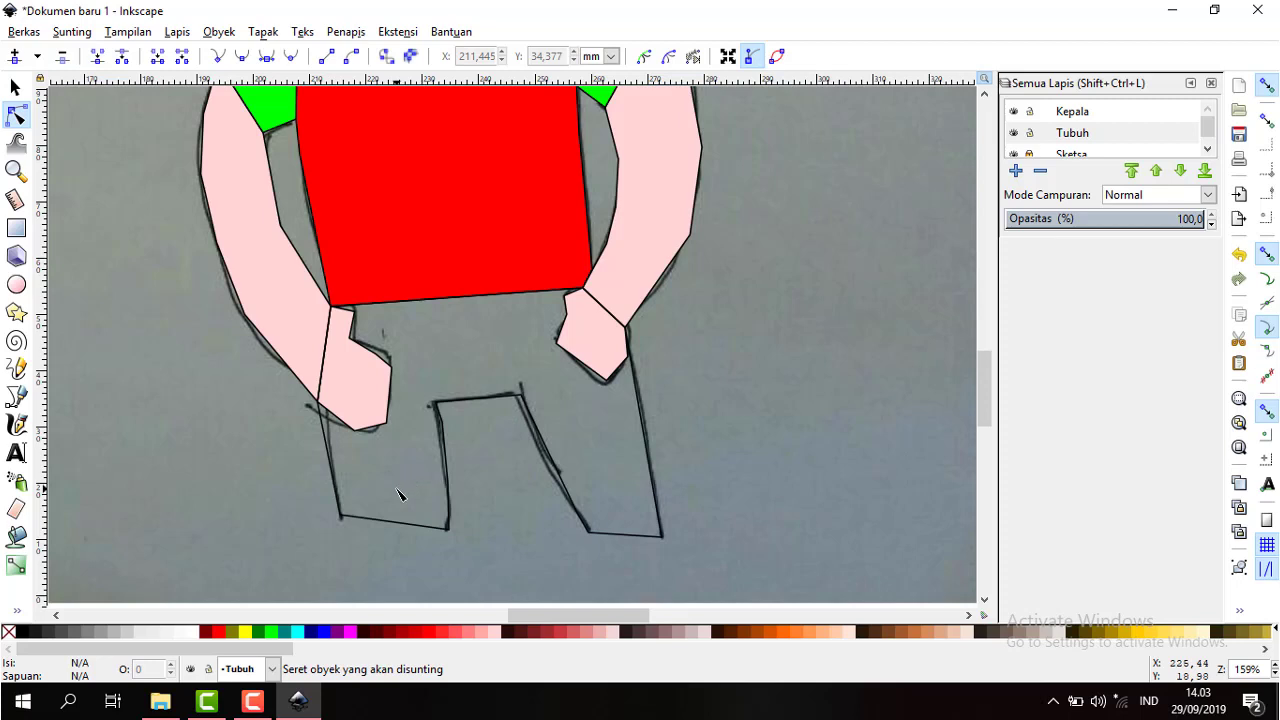
{"action": "left_click", "coordinate": [348, 366]}
{"action": "left_click_drag", "start_coordinate": [343, 366], "coordinate": [270, 435]}
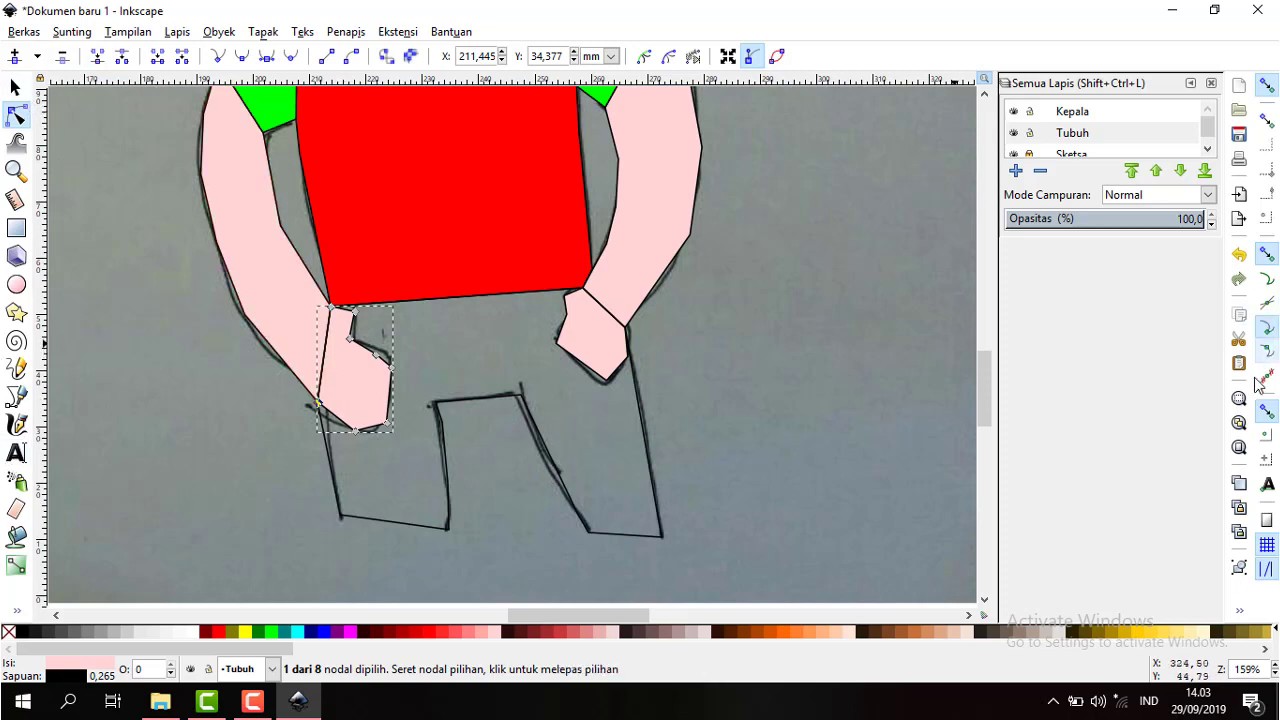
{"action": "left_click", "coordinate": [600, 340]}
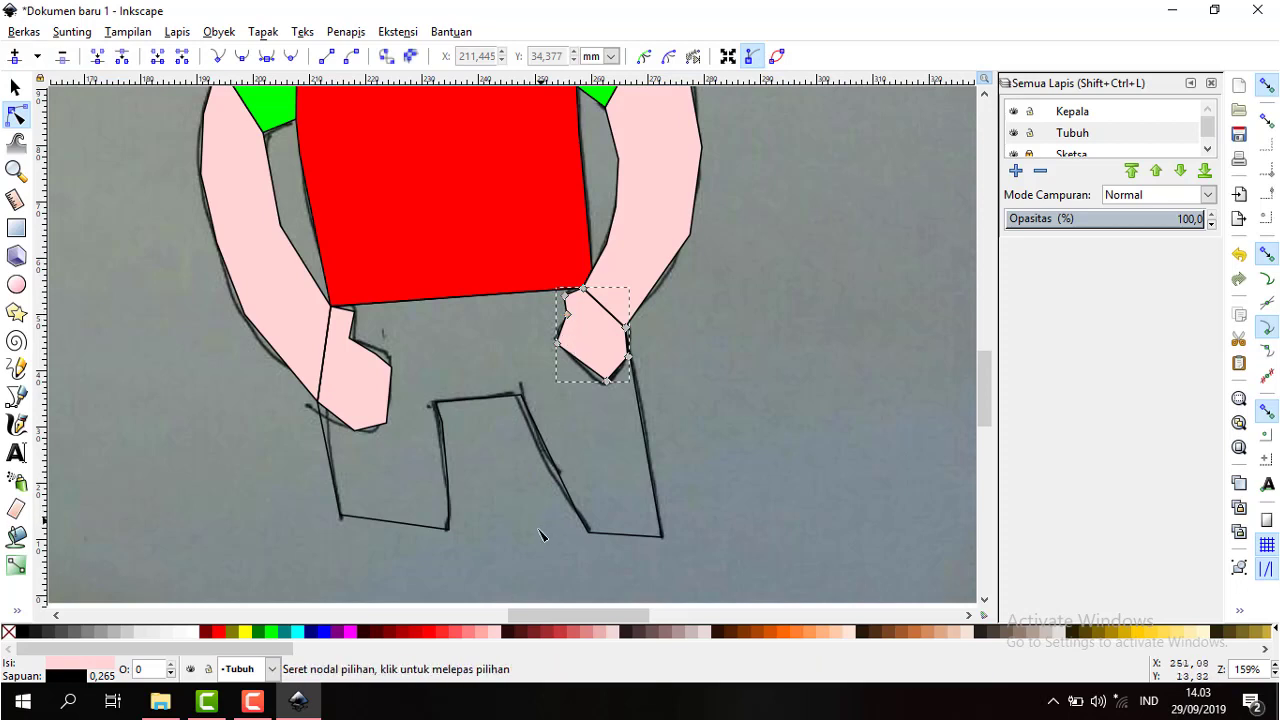
{"action": "left_click", "coordinate": [410, 397]}
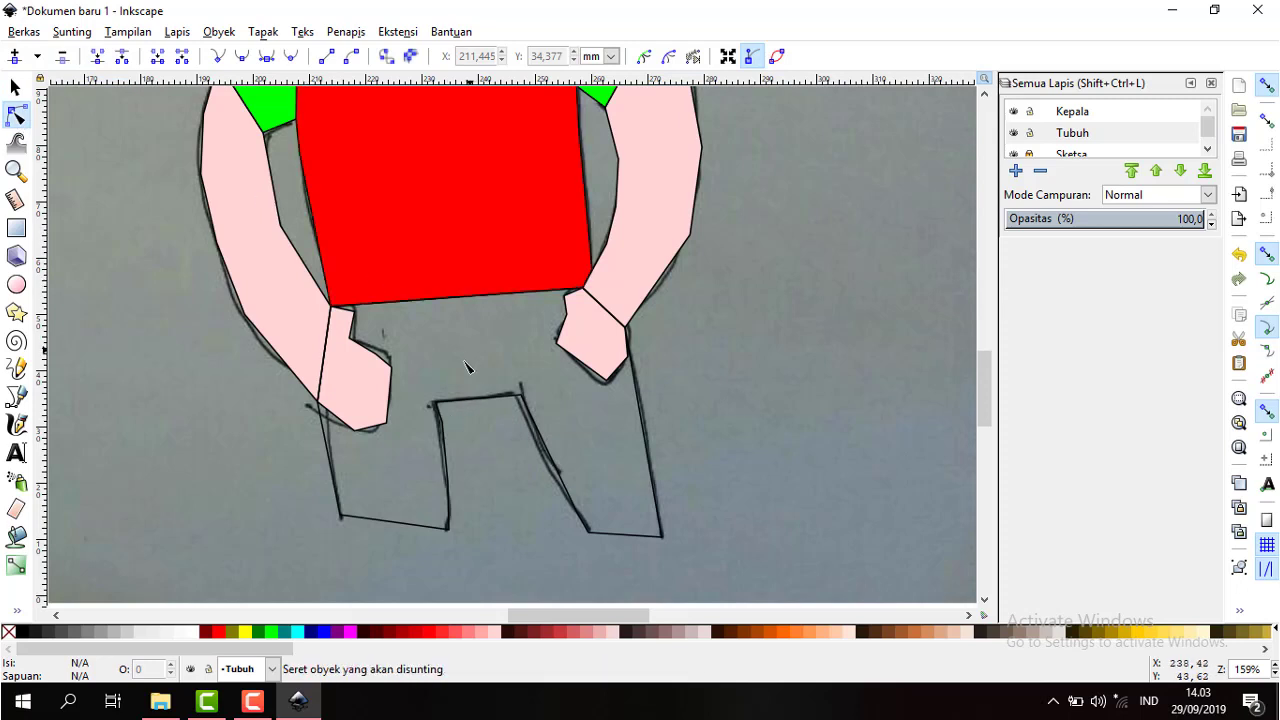
- Refill the pants shape dark maroon brown and scroll up toward the head
{"action": "left_click", "coordinate": [345, 519]}
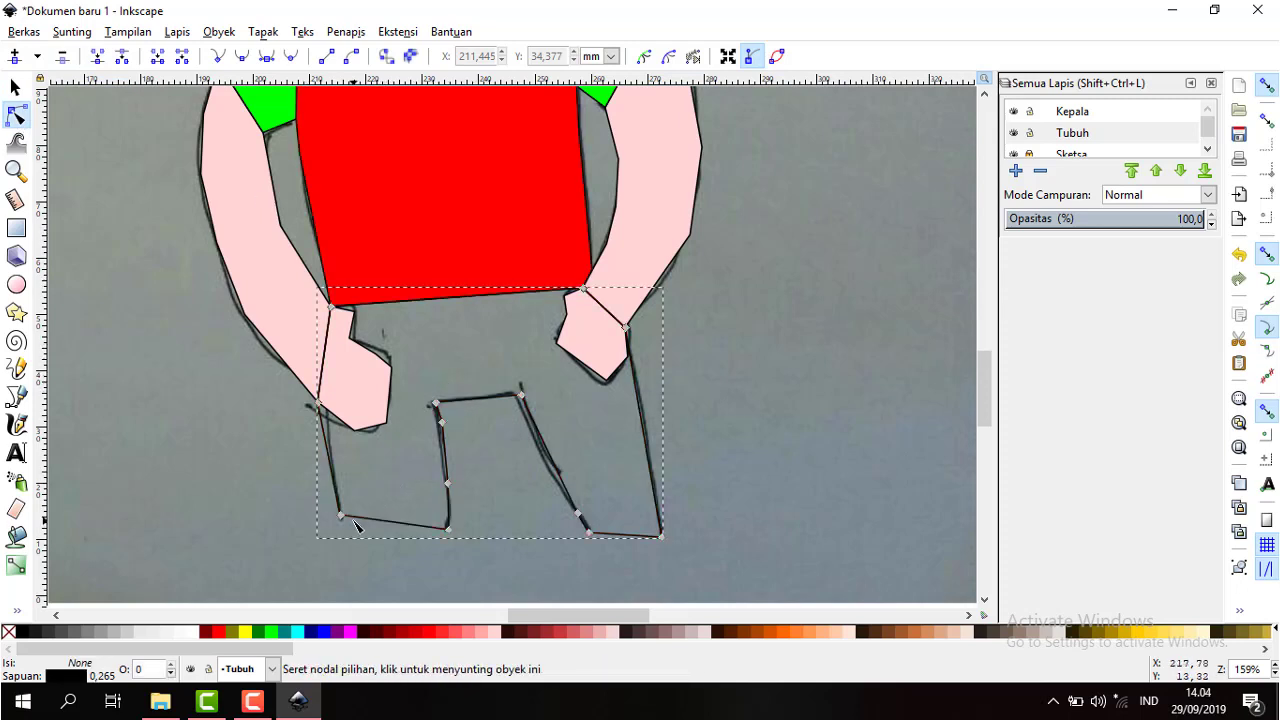
{"action": "left_click", "coordinate": [324, 641]}
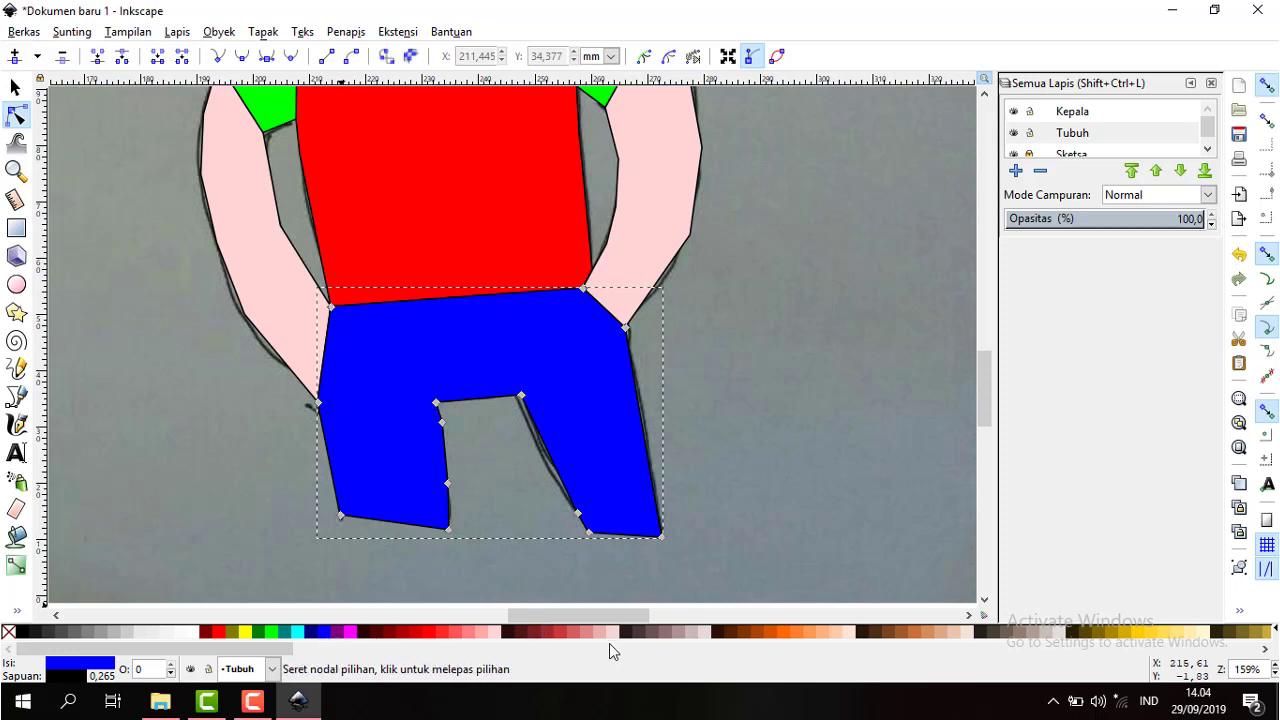
{"action": "left_click", "coordinate": [520, 630]}
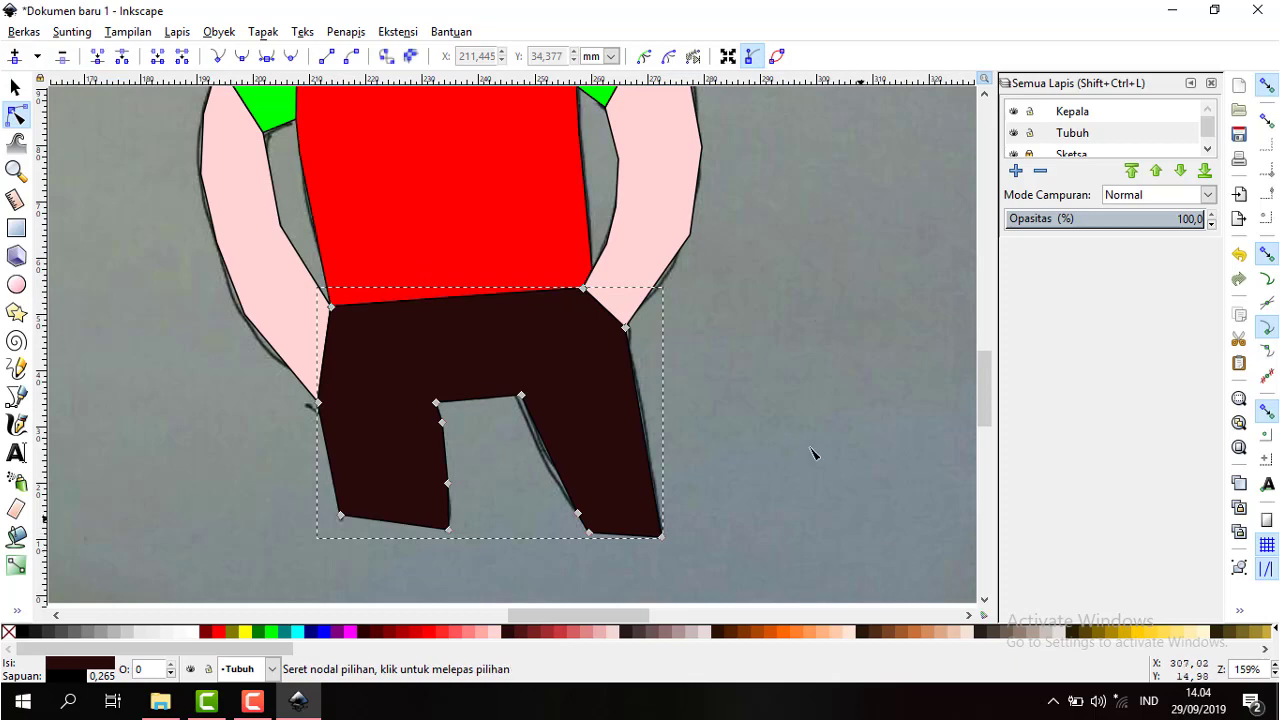
{"action": "scroll", "coordinate": [700, 380], "scroll_direction": "up", "scroll_amount": 2}
{"action": "scroll", "coordinate": [660, 300], "scroll_direction": "up", "scroll_amount": 5}
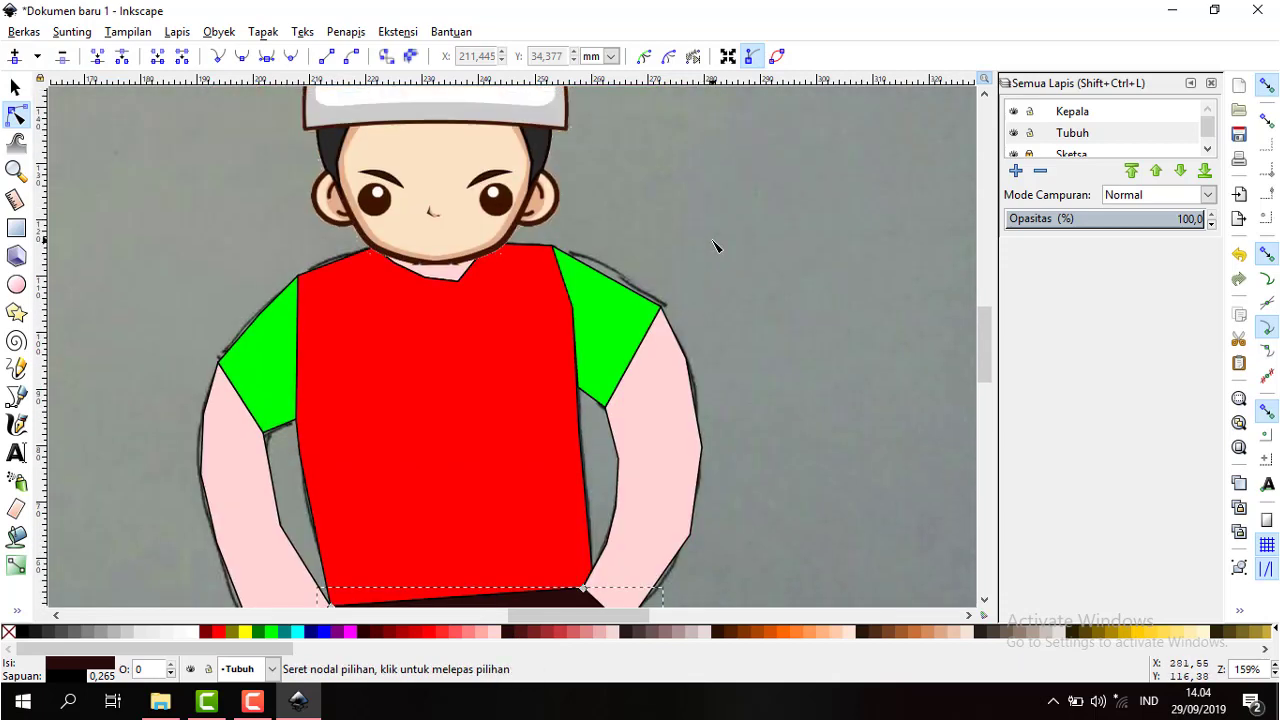
{"action": "scroll", "coordinate": [713, 250], "scroll_direction": "down", "scroll_amount": 3}
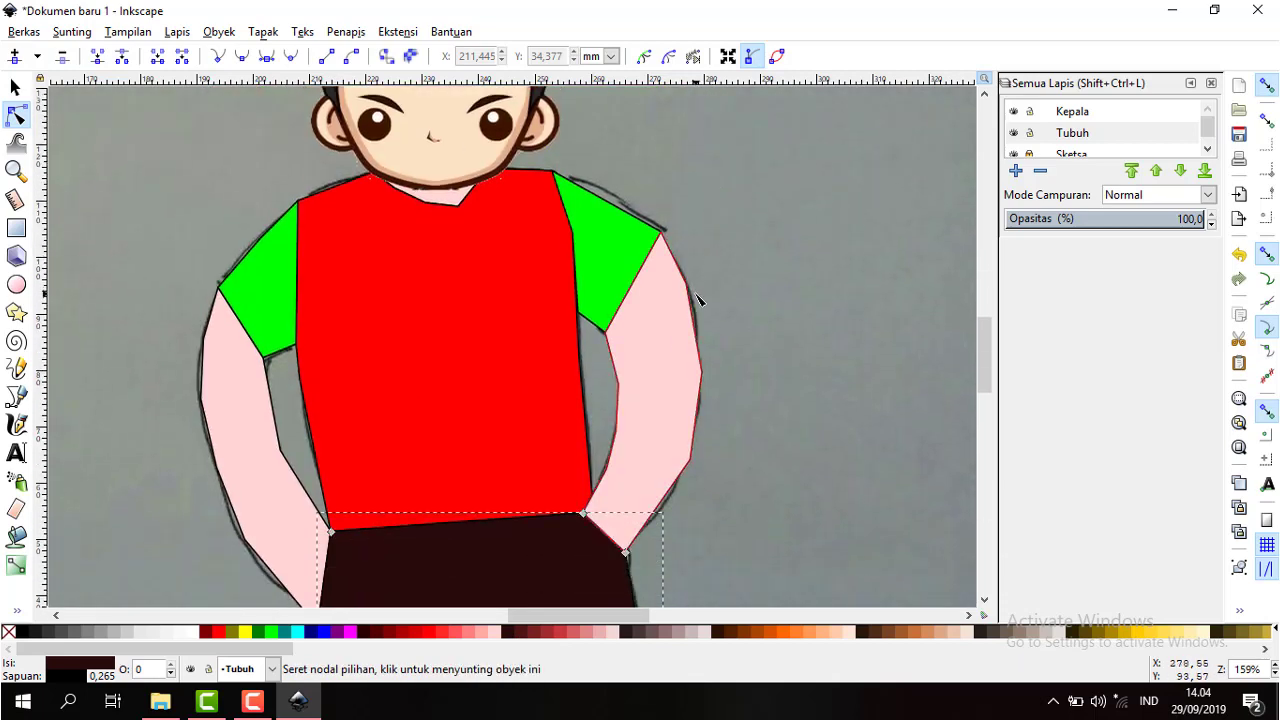
{"action": "scroll", "coordinate": [698, 298], "scroll_direction": "up", "scroll_amount": 3}
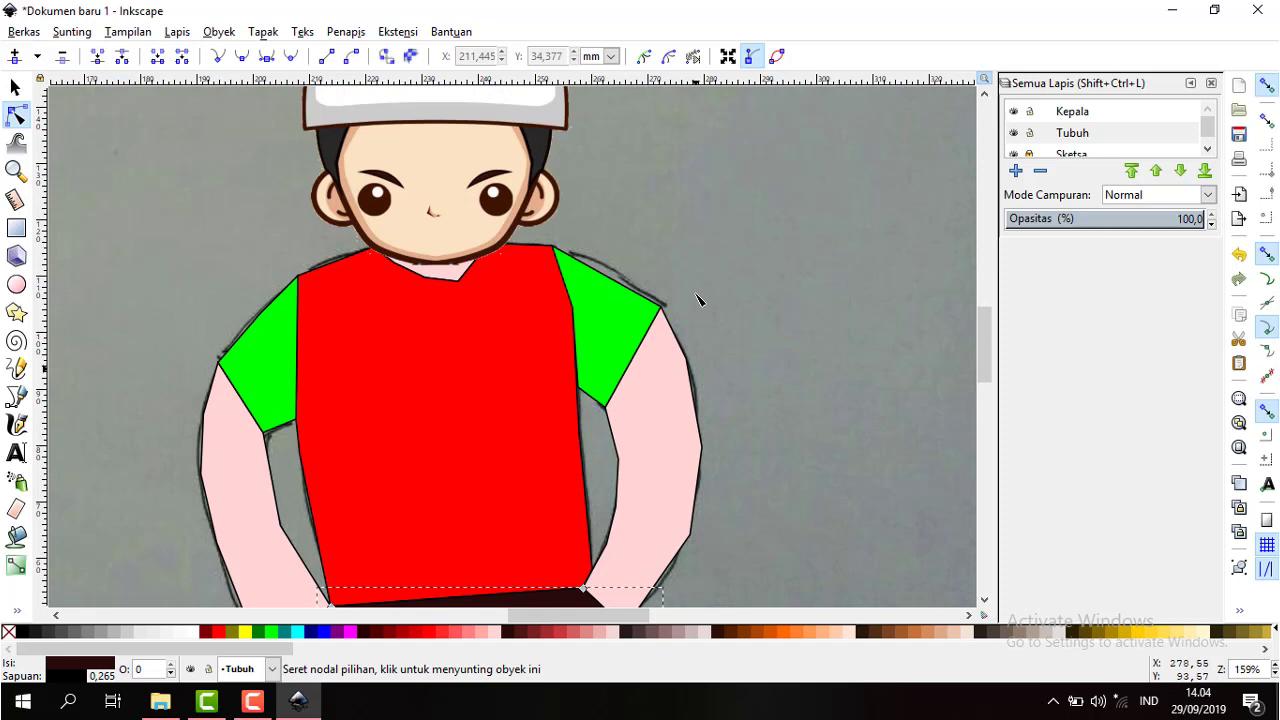
{"action": "scroll", "coordinate": [698, 298], "scroll_direction": "up", "scroll_amount": 2}
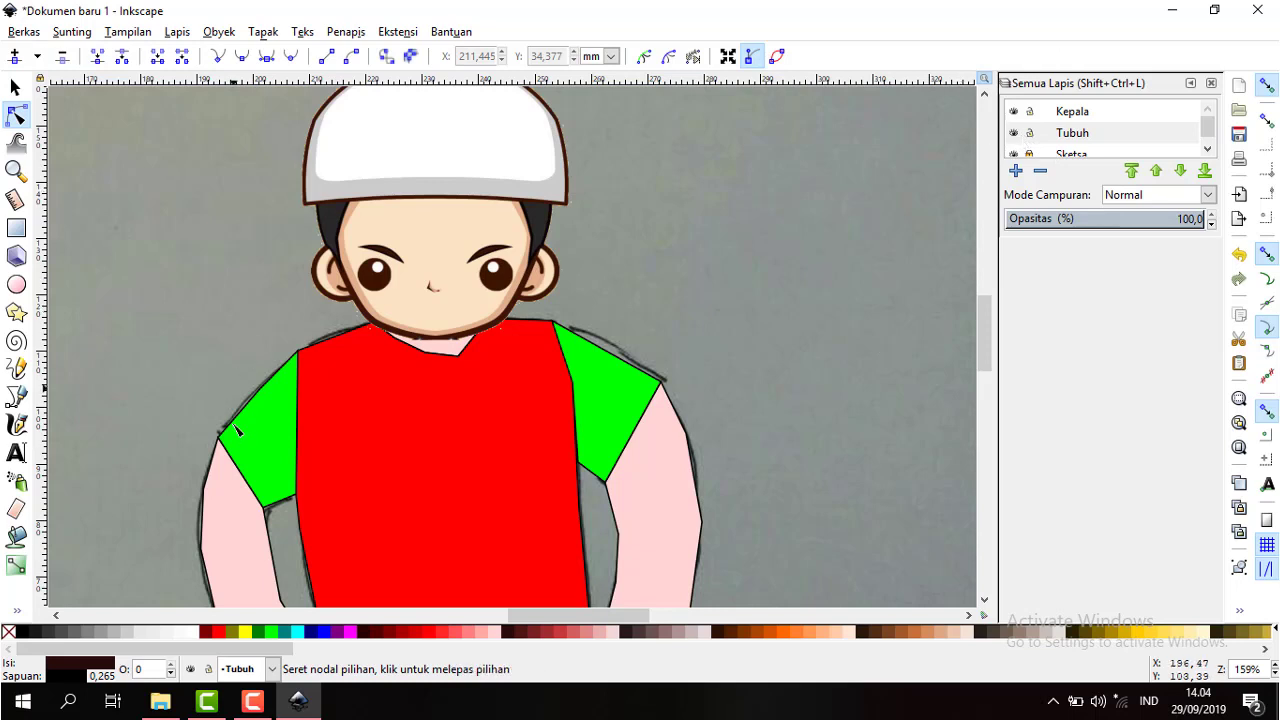
- Zoom out to show the whole character, then make the Tubuh layer current and lock it
{"action": "left_click", "coordinate": [21, 172]}
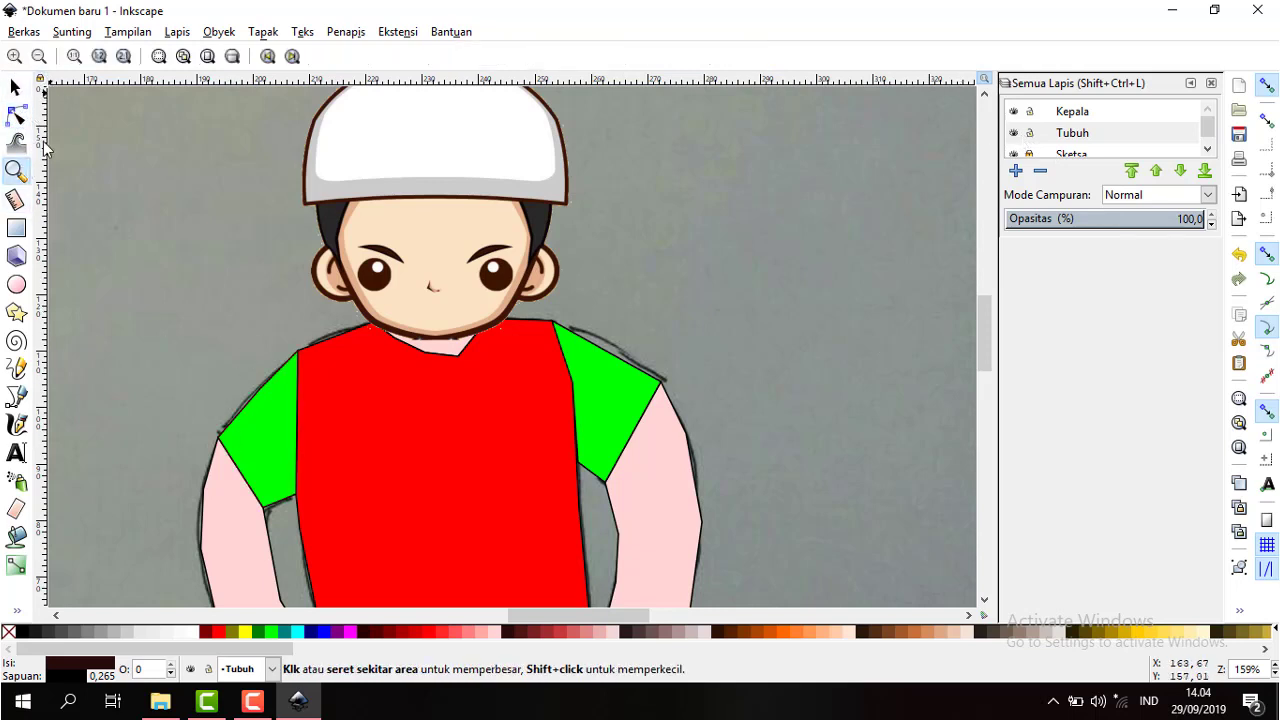
{"action": "left_click", "coordinate": [39, 57]}
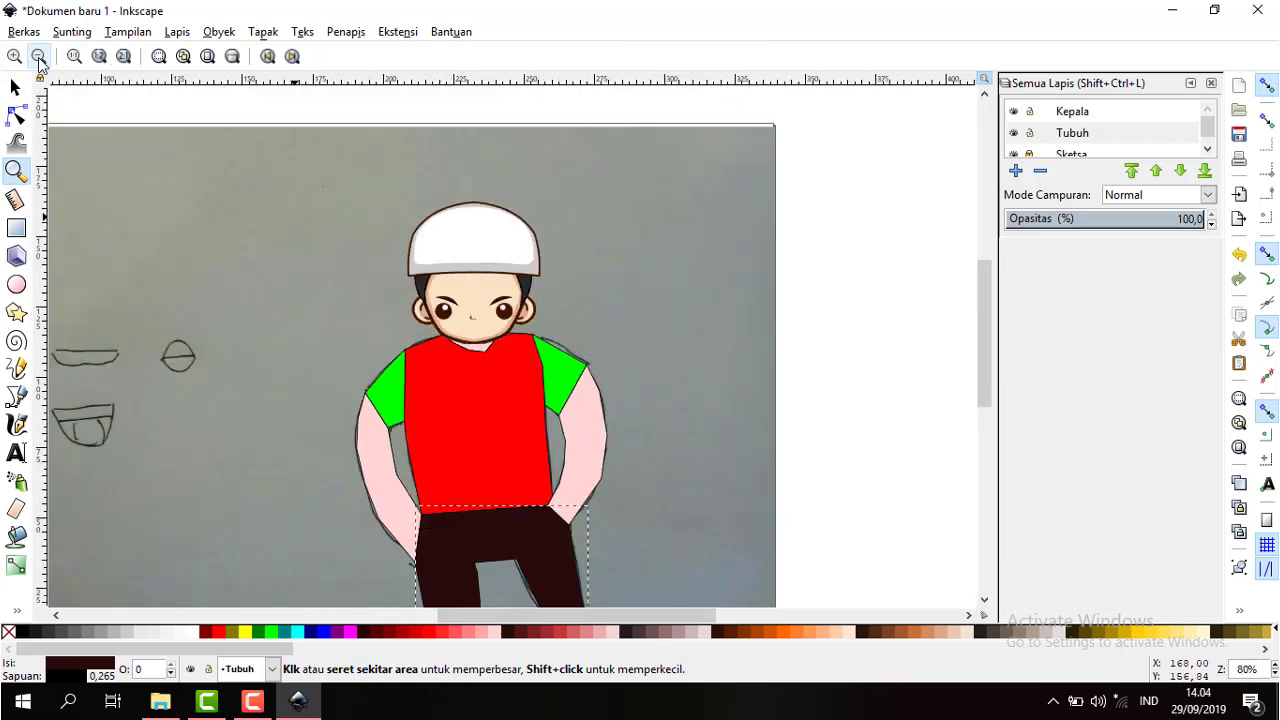
{"action": "left_click", "coordinate": [39, 57]}
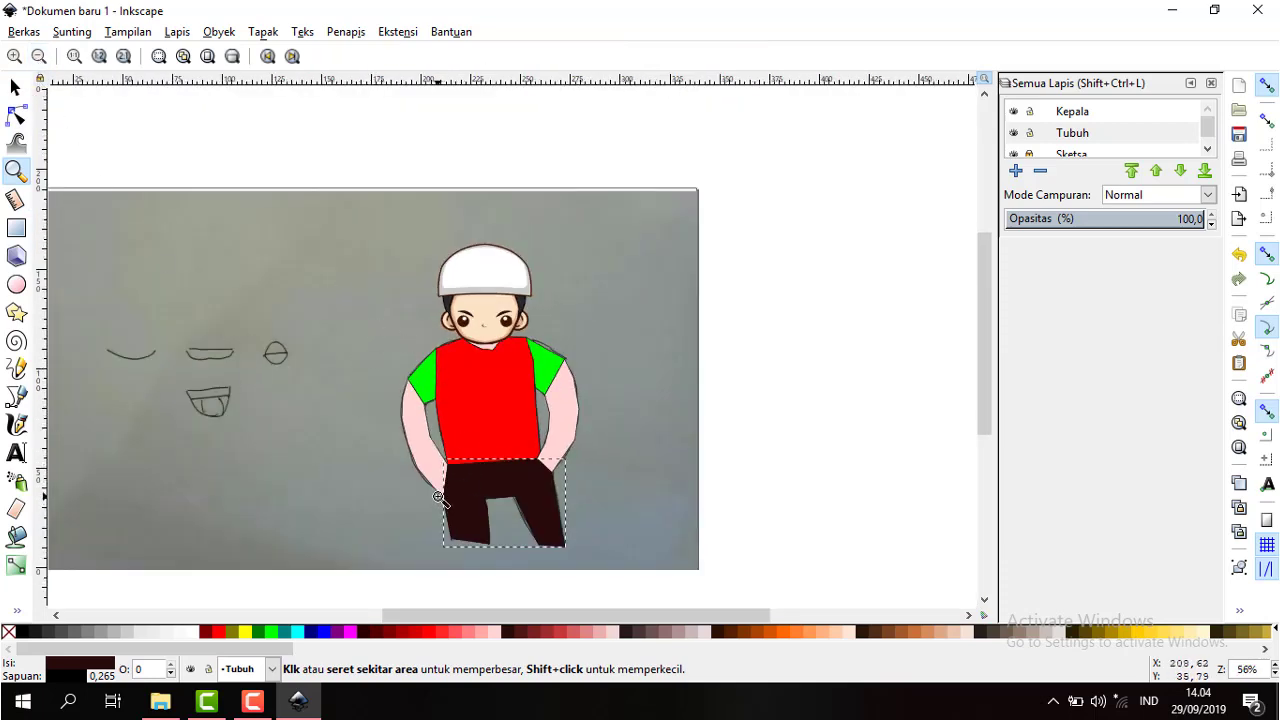
{"action": "left_click", "coordinate": [1031, 153]}
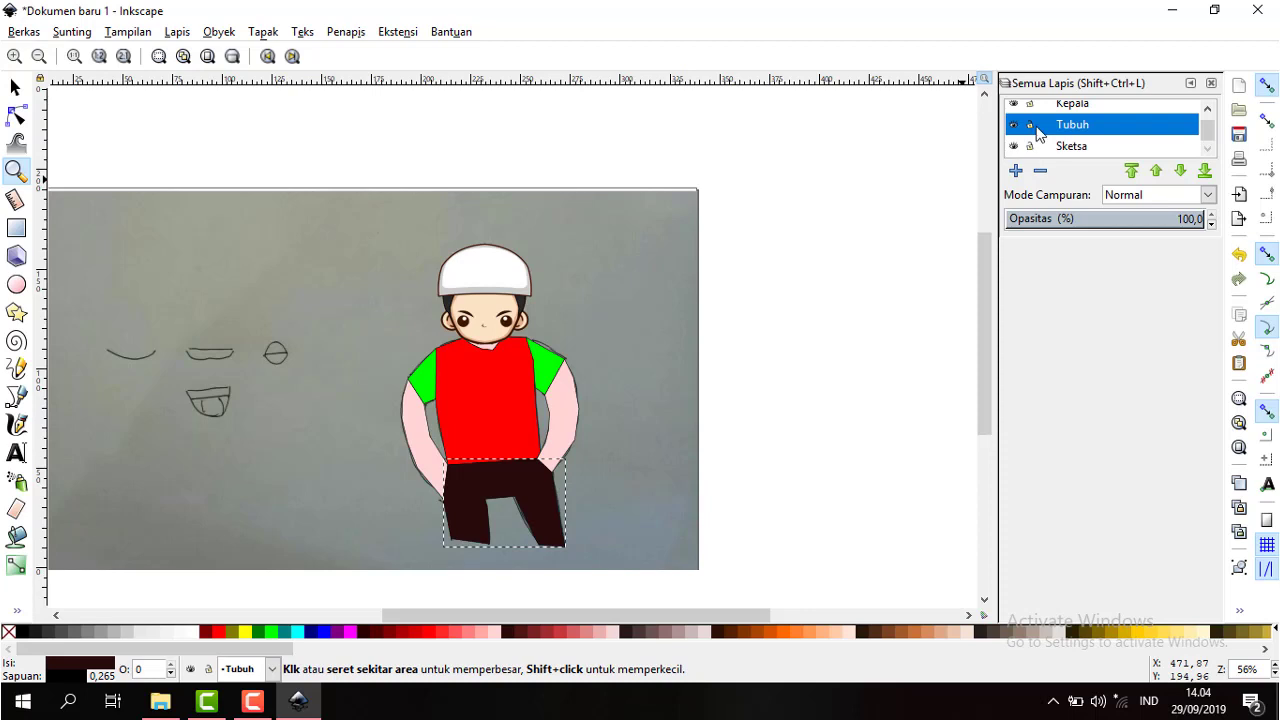
{"action": "left_click", "coordinate": [1030, 125]}
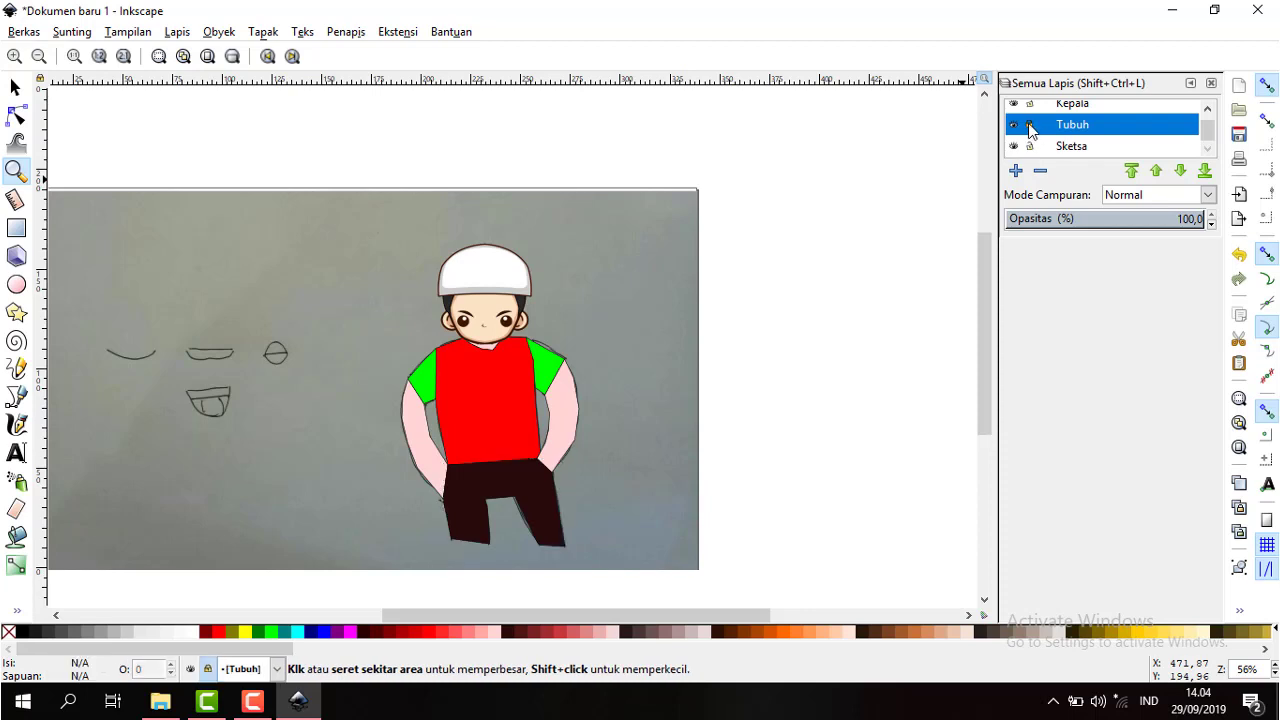
- Zoom in near the right arm, then zoom back out to the full character
{"action": "left_click_drag", "start_coordinate": [620, 338], "coordinate": [690, 284]}
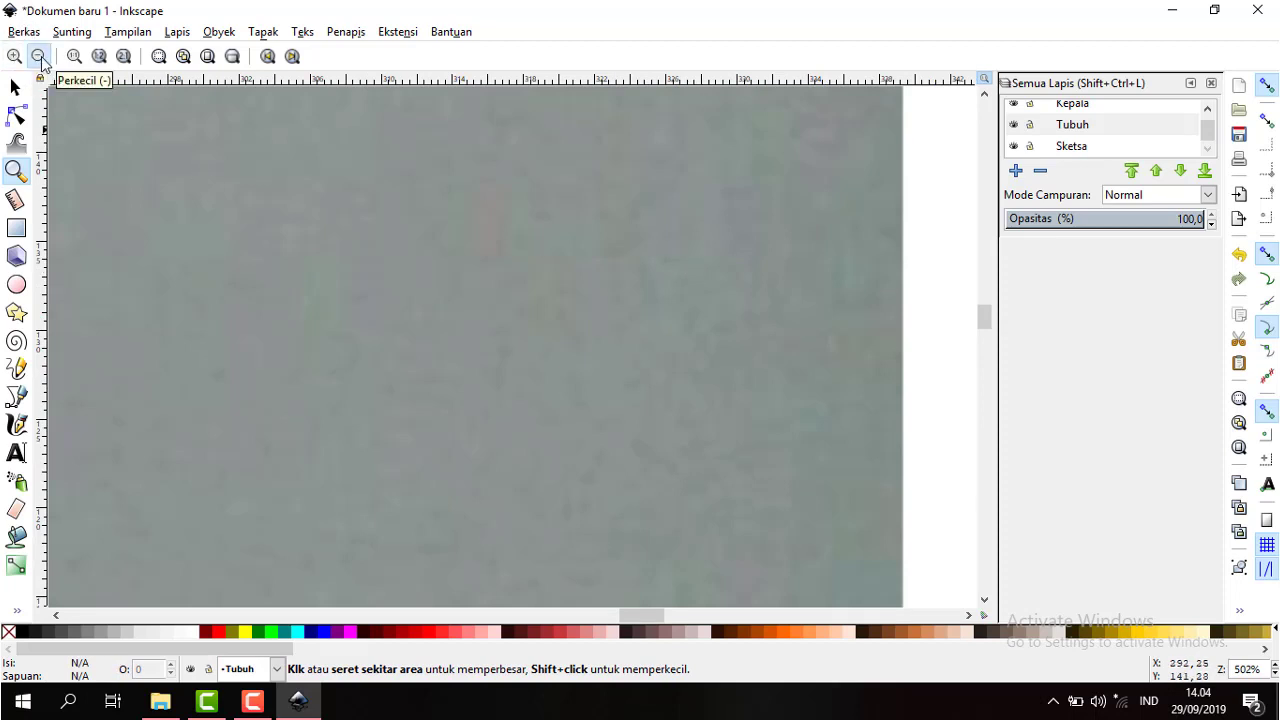
{"action": "left_click", "coordinate": [40, 58]}
{"action": "left_click", "coordinate": [40, 58]}
{"action": "left_click", "coordinate": [40, 58]}
{"action": "left_click", "coordinate": [40, 58]}
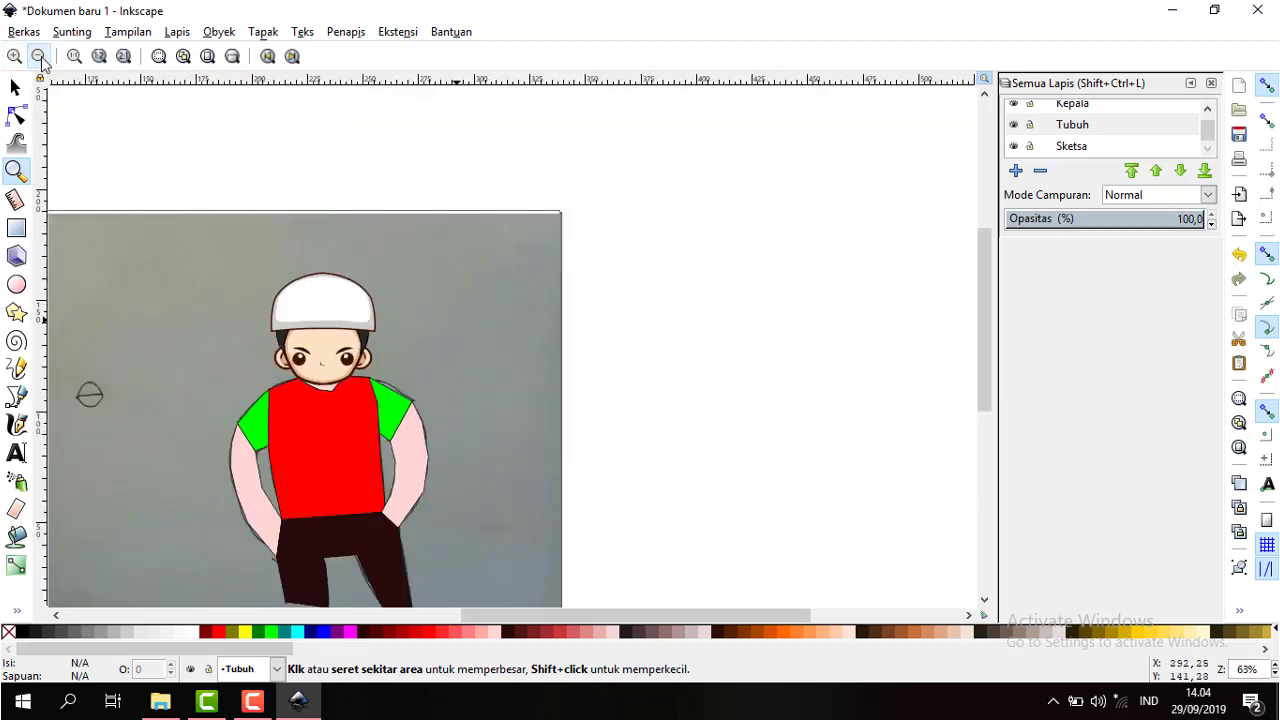
{"action": "left_click", "coordinate": [40, 58]}
{"action": "left_click", "coordinate": [15, 88]}
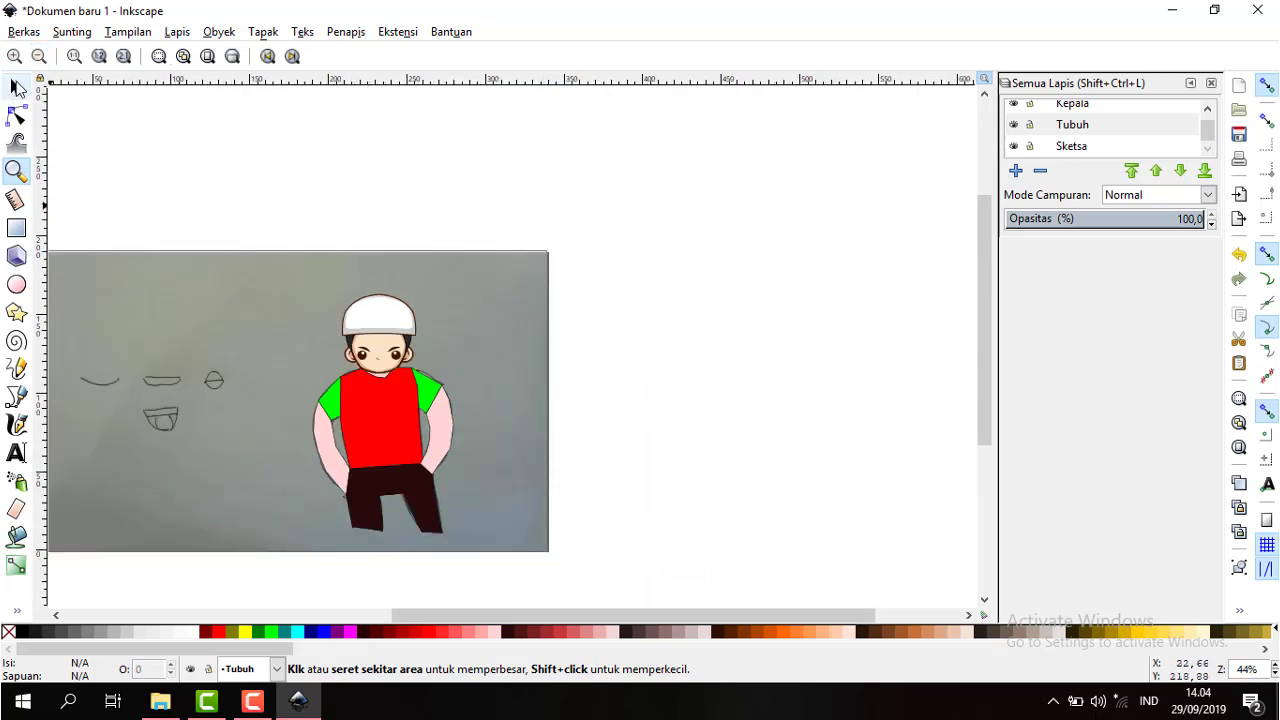
- Move the sketch photo to the upper right, clear of the coloured figure
{"action": "mouse_move", "coordinate": [208, 319]}
{"action": "left_mouse_down"}
{"action": "mouse_move", "coordinate": [680, 156]}
{"action": "mouse_move", "coordinate": [658, 136]}
{"action": "mouse_move", "coordinate": [221, 321]}
{"action": "mouse_move", "coordinate": [782, 190]}
{"action": "mouse_move", "coordinate": [686, 178]}
{"action": "left_mouse_up"}
{"action": "right_click", "coordinate": [370, 396]}
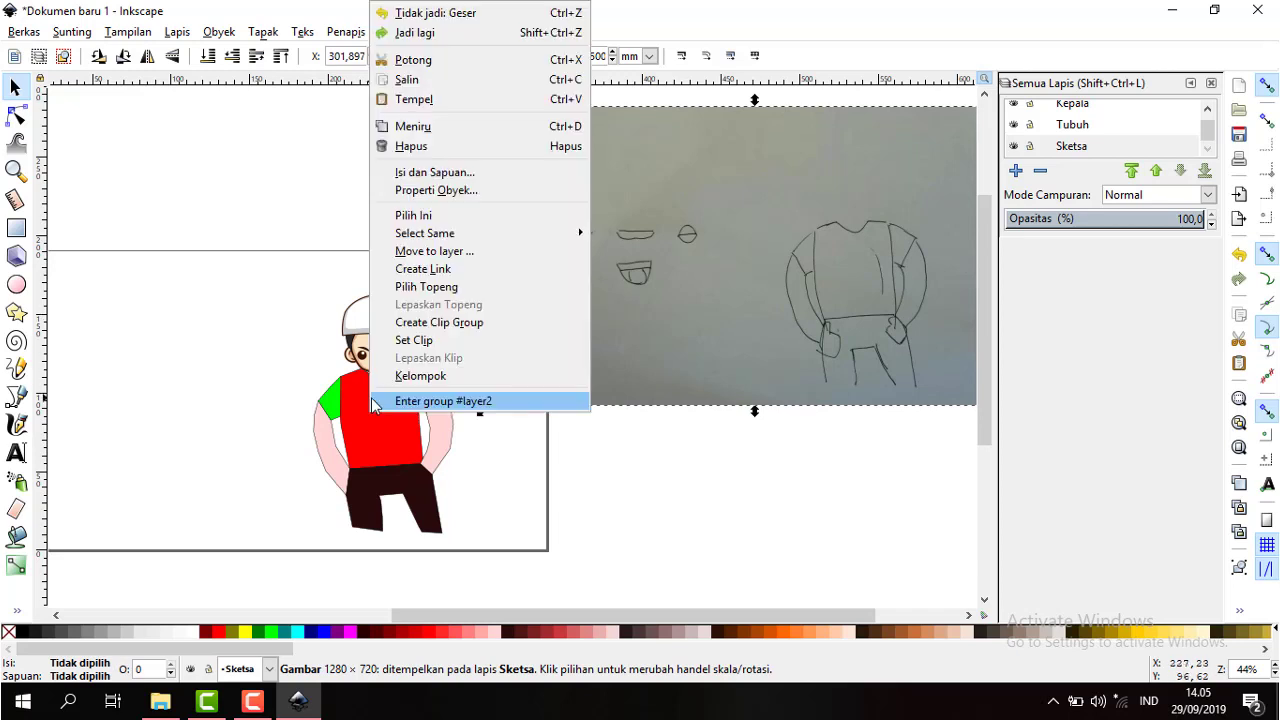
{"action": "left_click", "coordinate": [386, 463]}
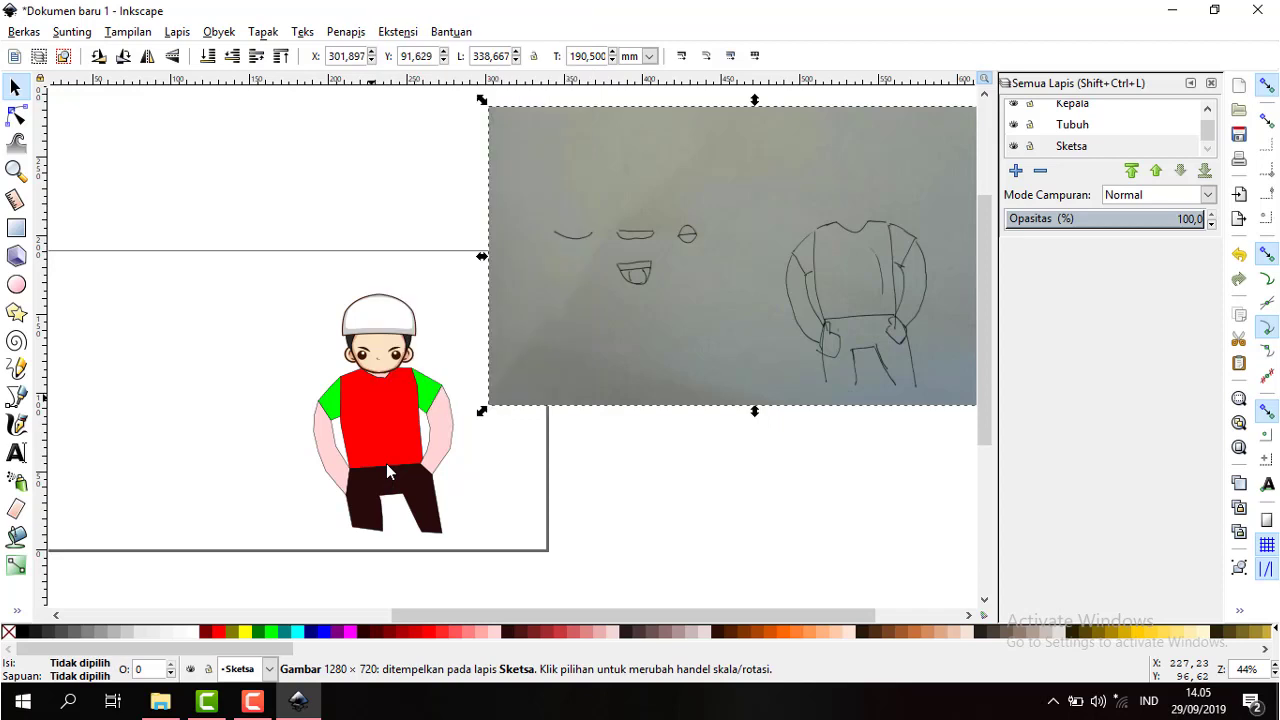
- Select the Tubuh layer in the Layers panel and lock it
{"action": "left_click", "coordinate": [1077, 128]}
{"action": "right_click", "coordinate": [1075, 128]}
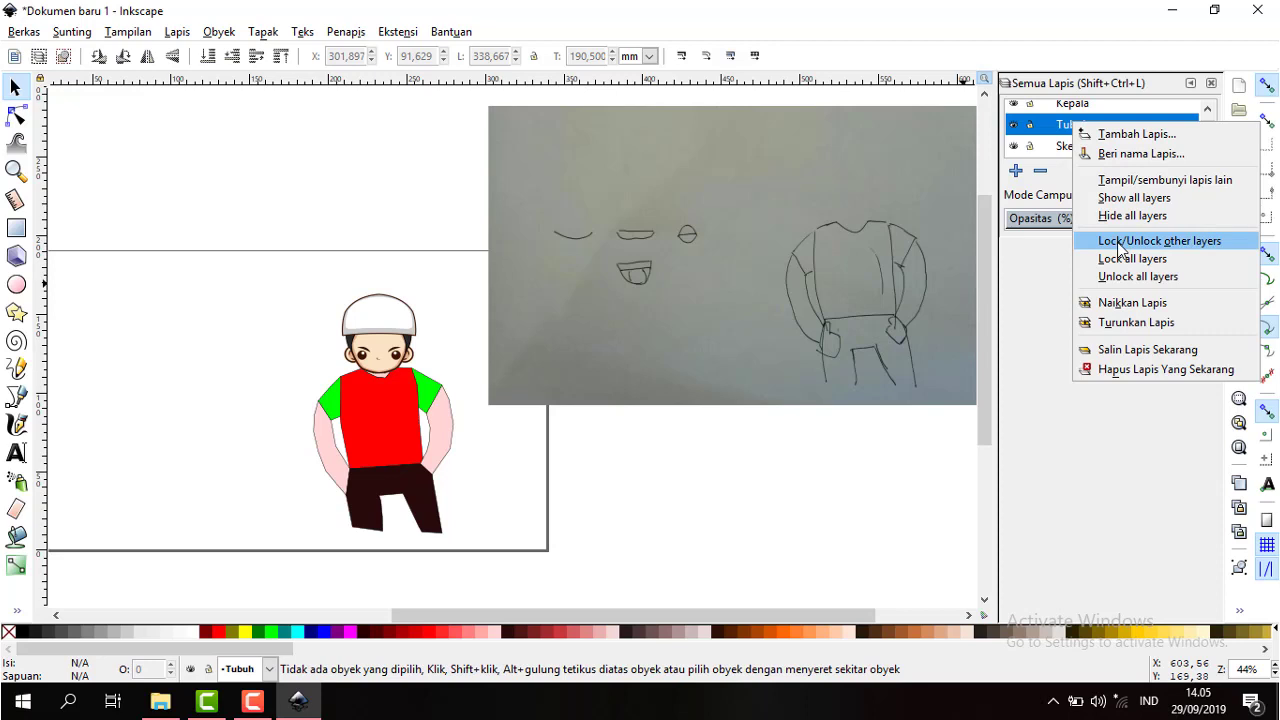
{"action": "left_click", "coordinate": [1030, 131]}
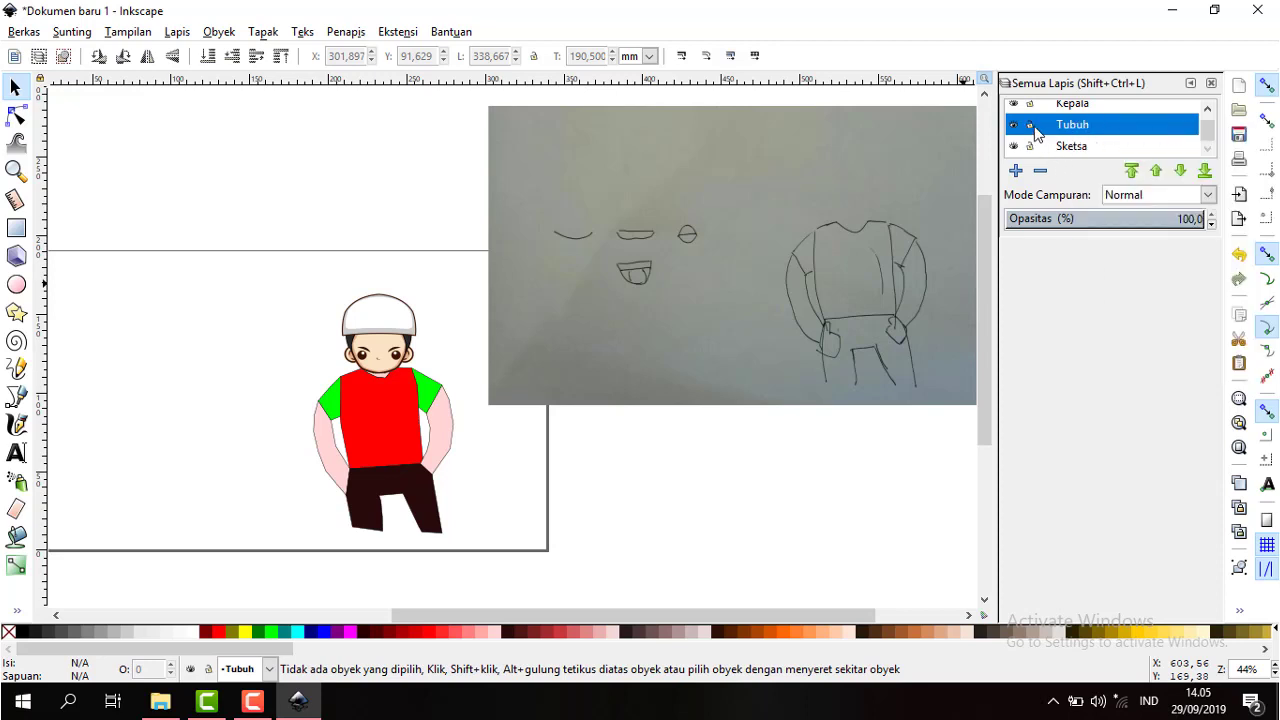
{"action": "left_click", "coordinate": [1031, 127]}
{"action": "right_click", "coordinate": [1033, 133]}
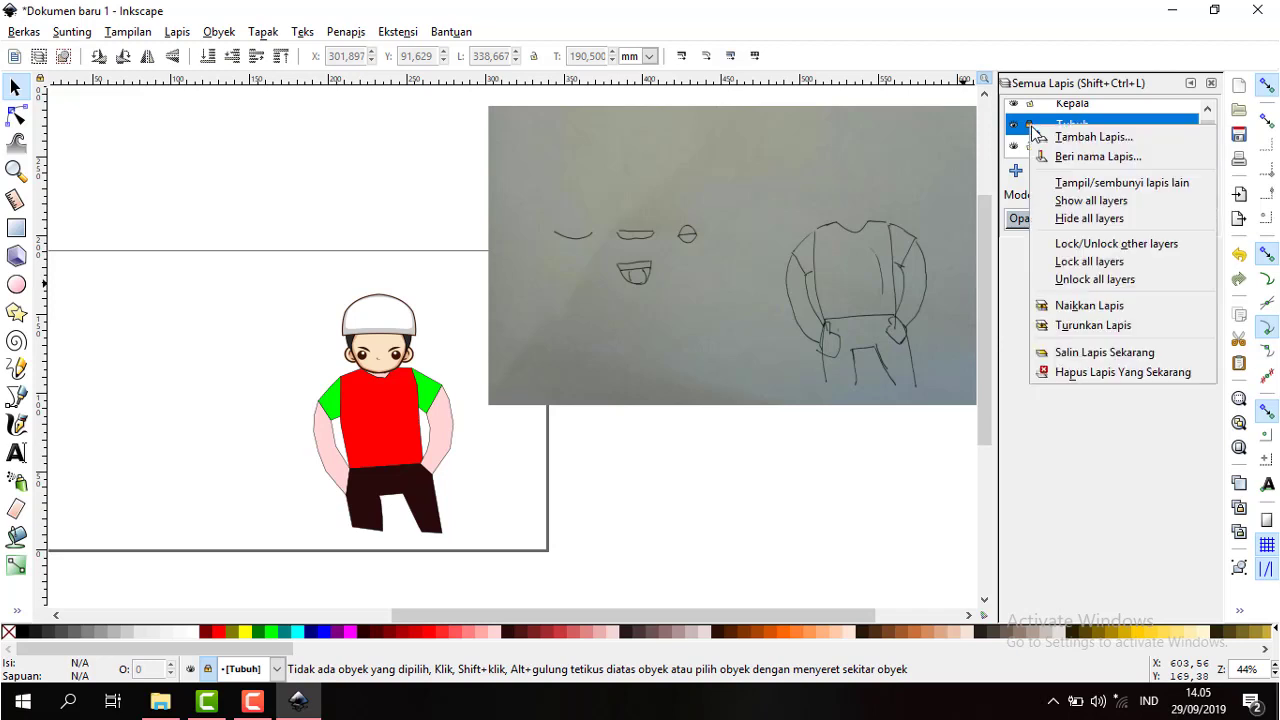
{"action": "key", "text": "Escape"}
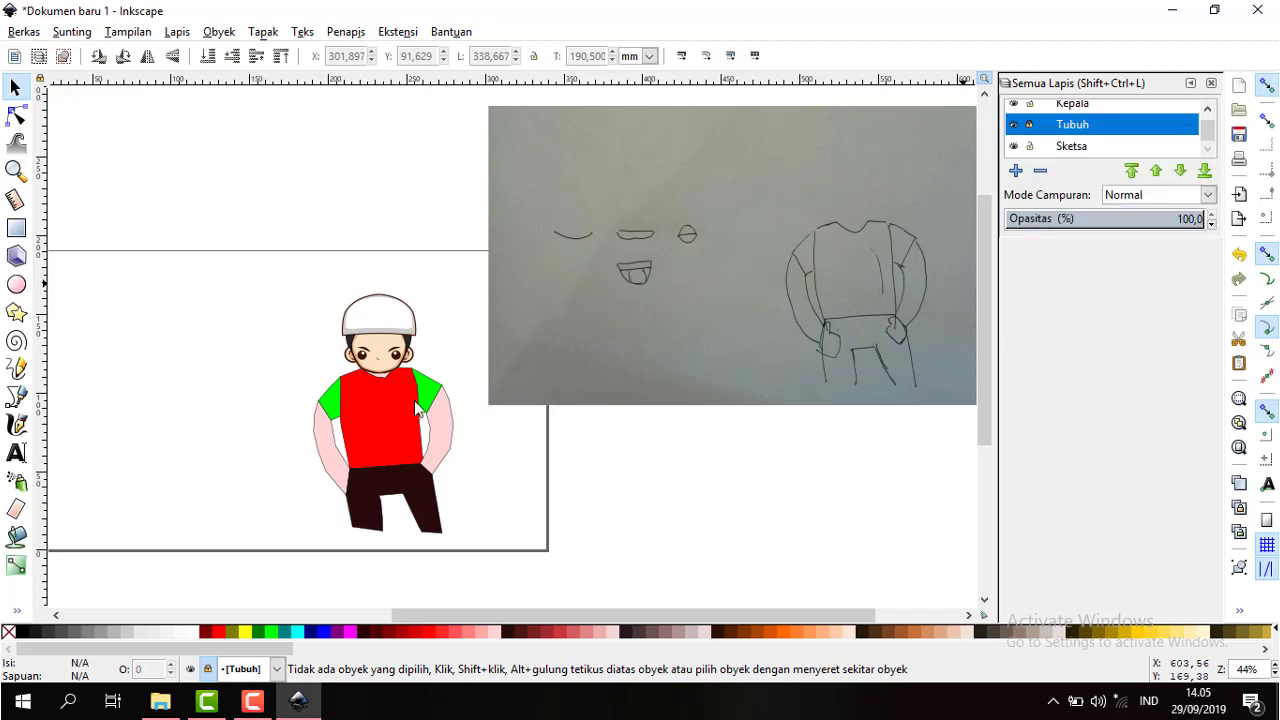
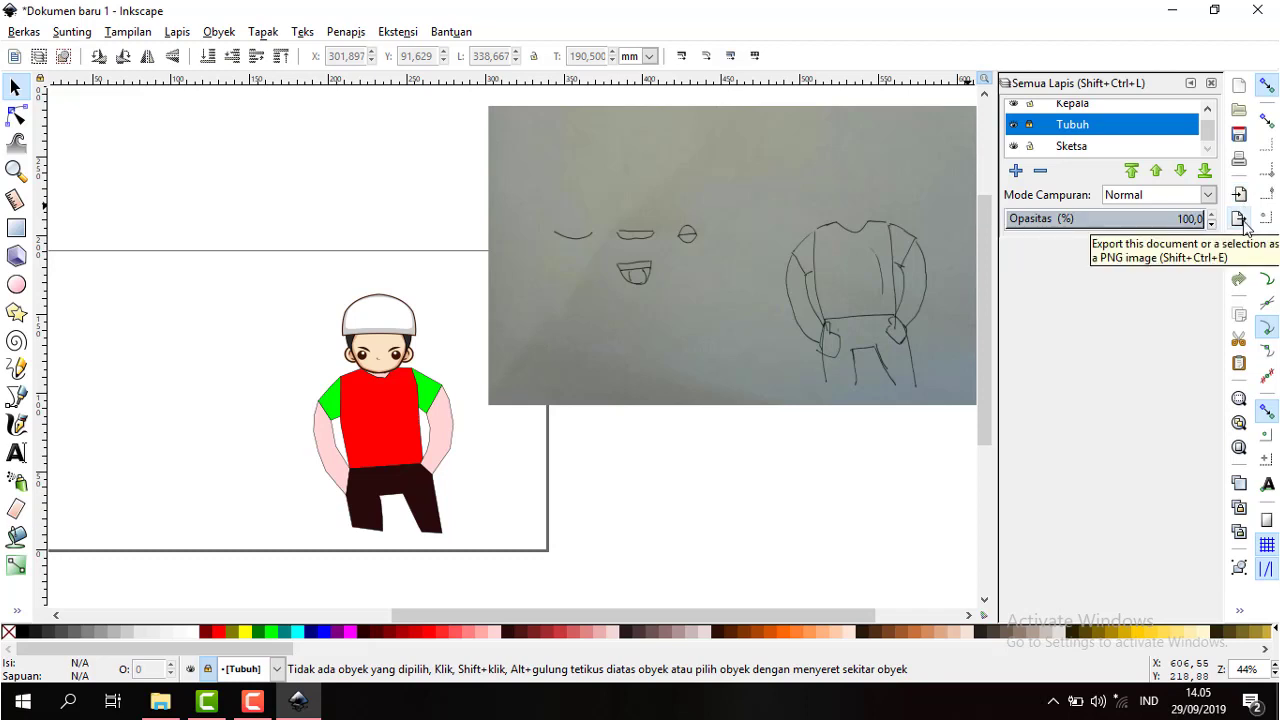
- Set the PNG export to the whole drawing (Gambar), saving as tubuh.png in Downloads
{"action": "left_click", "coordinate": [1243, 222]}
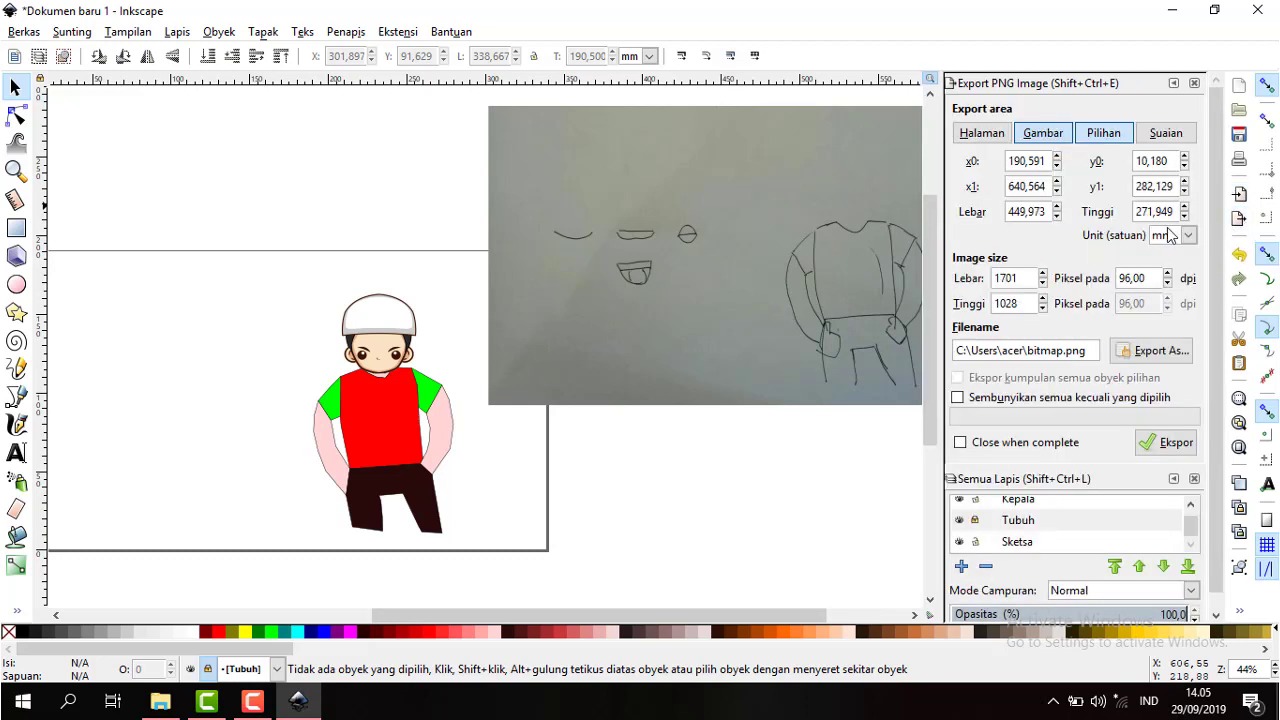
{"action": "left_click", "coordinate": [1050, 136]}
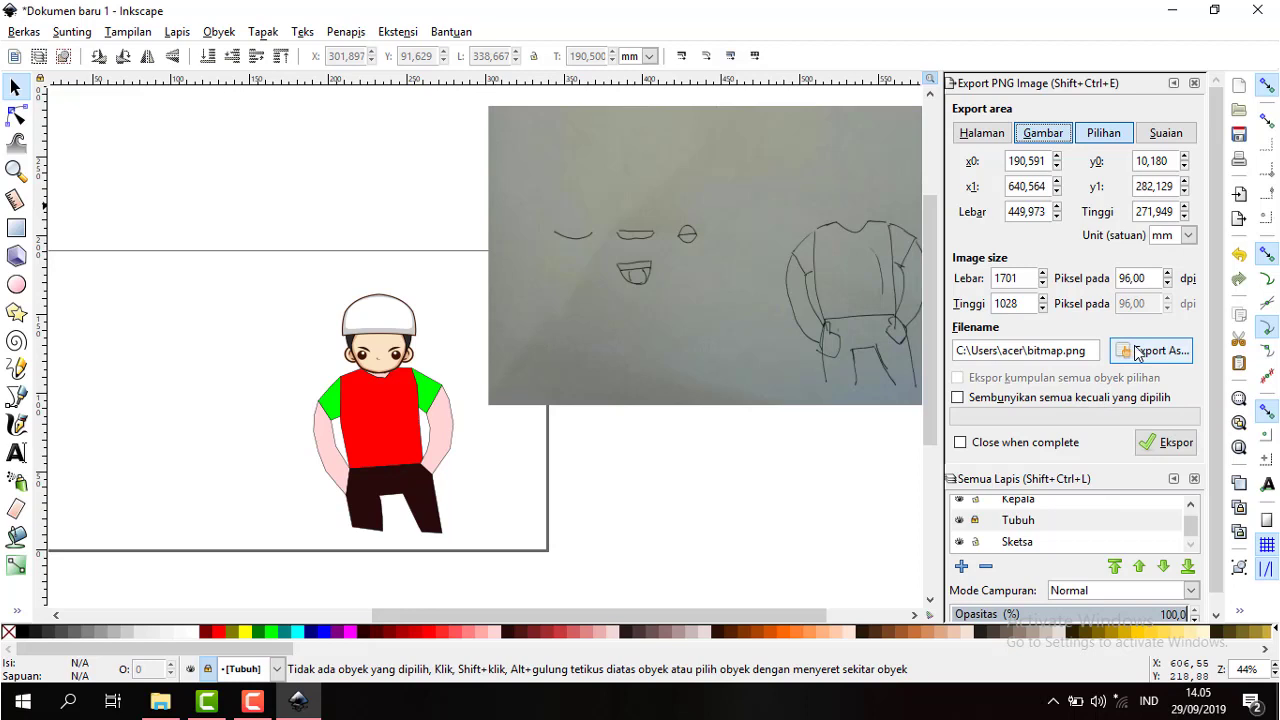
{"action": "scroll", "coordinate": [1137, 352], "scroll_direction": "down", "scroll_amount": 1}
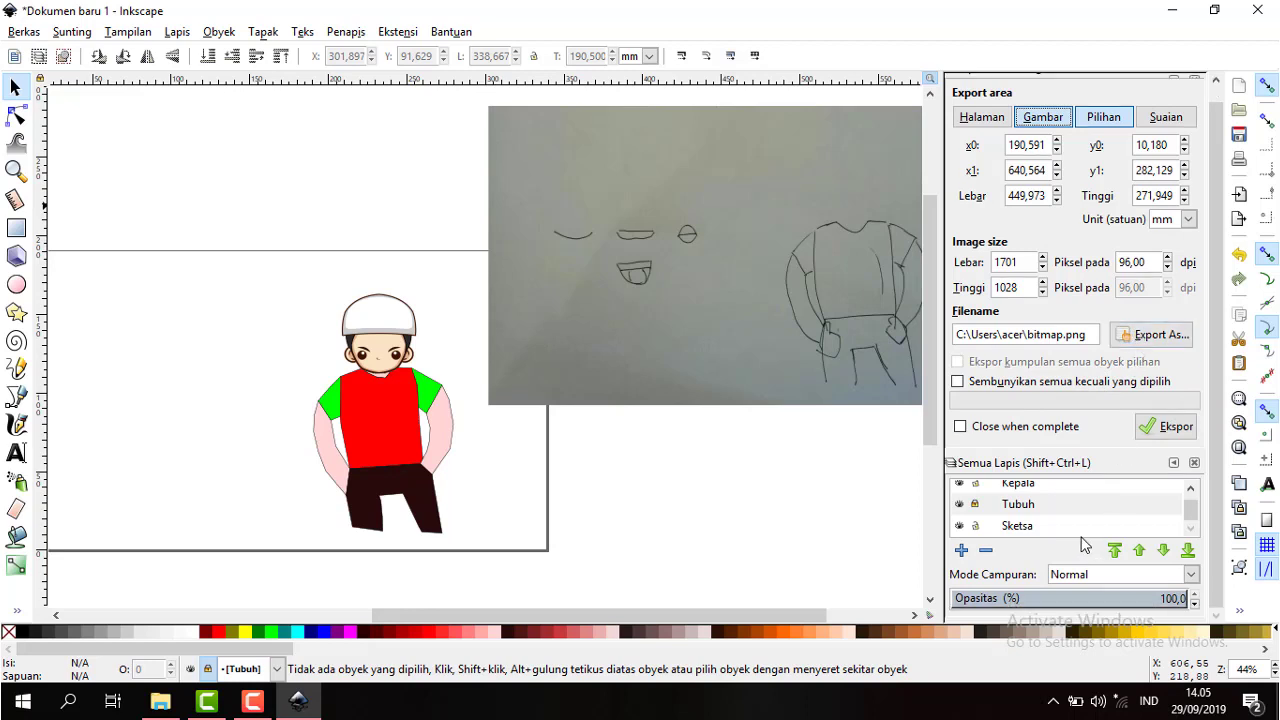
{"action": "scroll", "coordinate": [1075, 495], "scroll_direction": "up", "scroll_amount": 1}
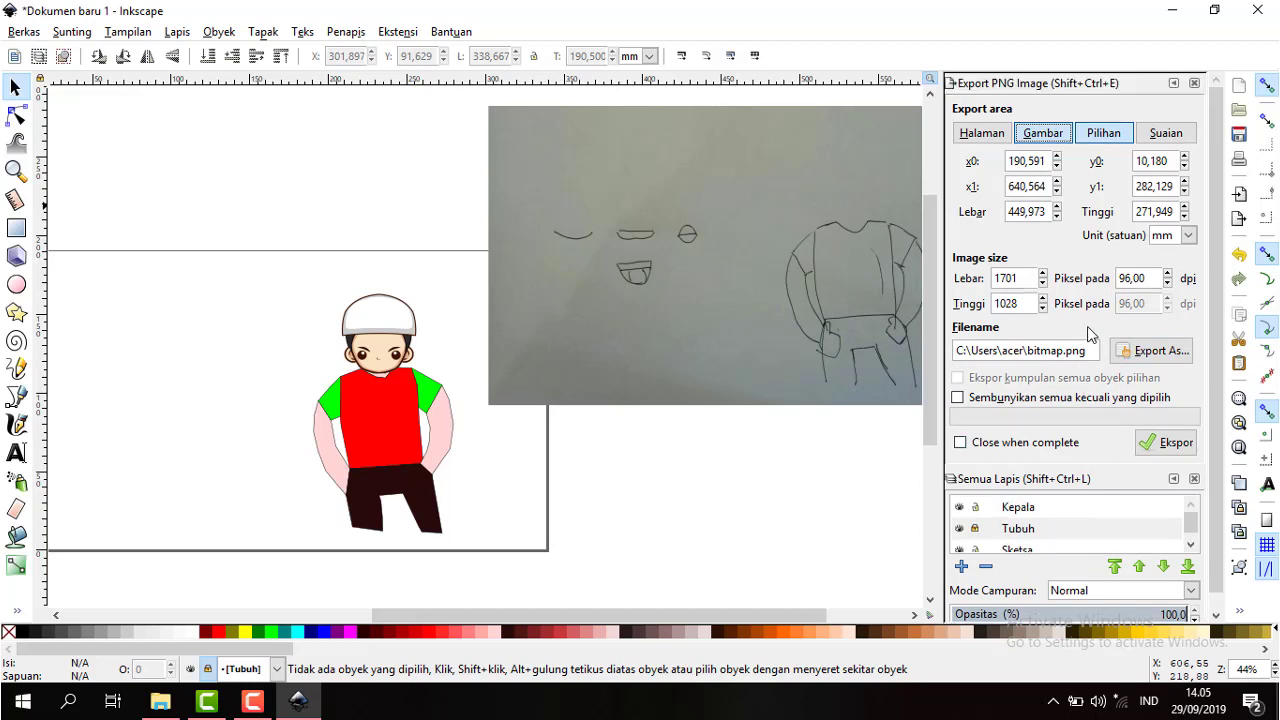
{"action": "left_click", "coordinate": [1147, 352]}
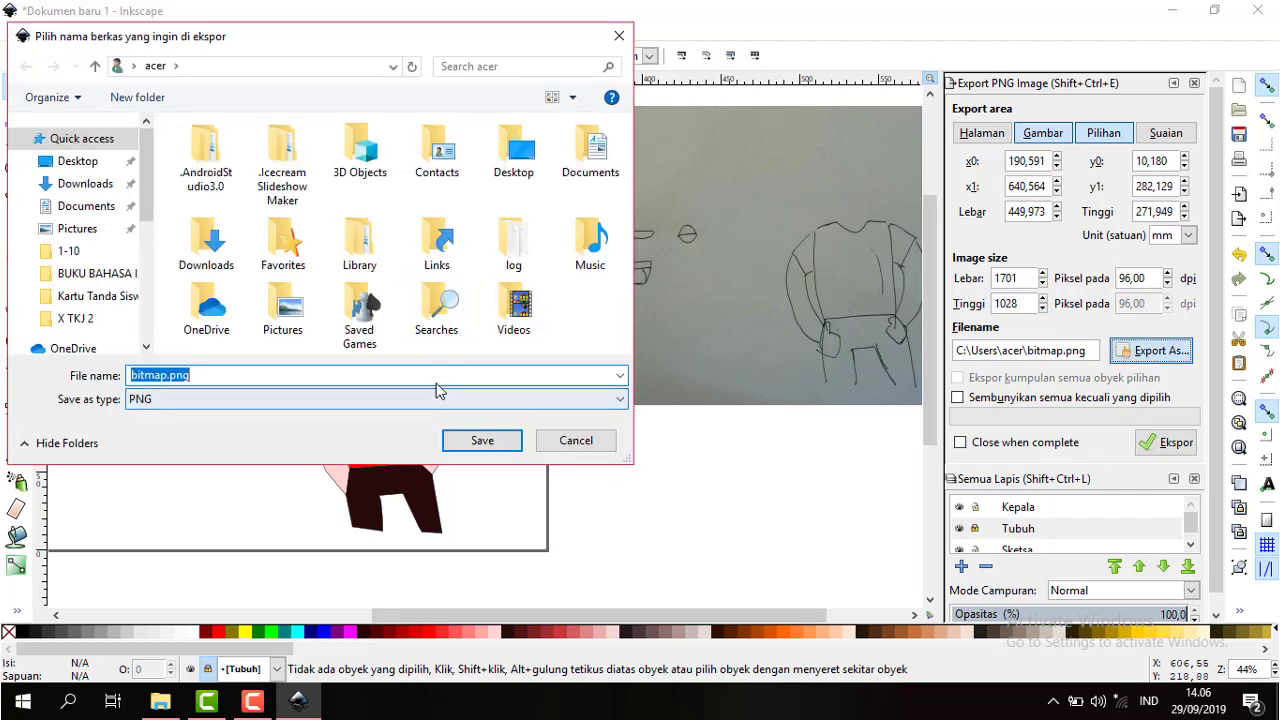
{"action": "type", "text": "tubuh"}
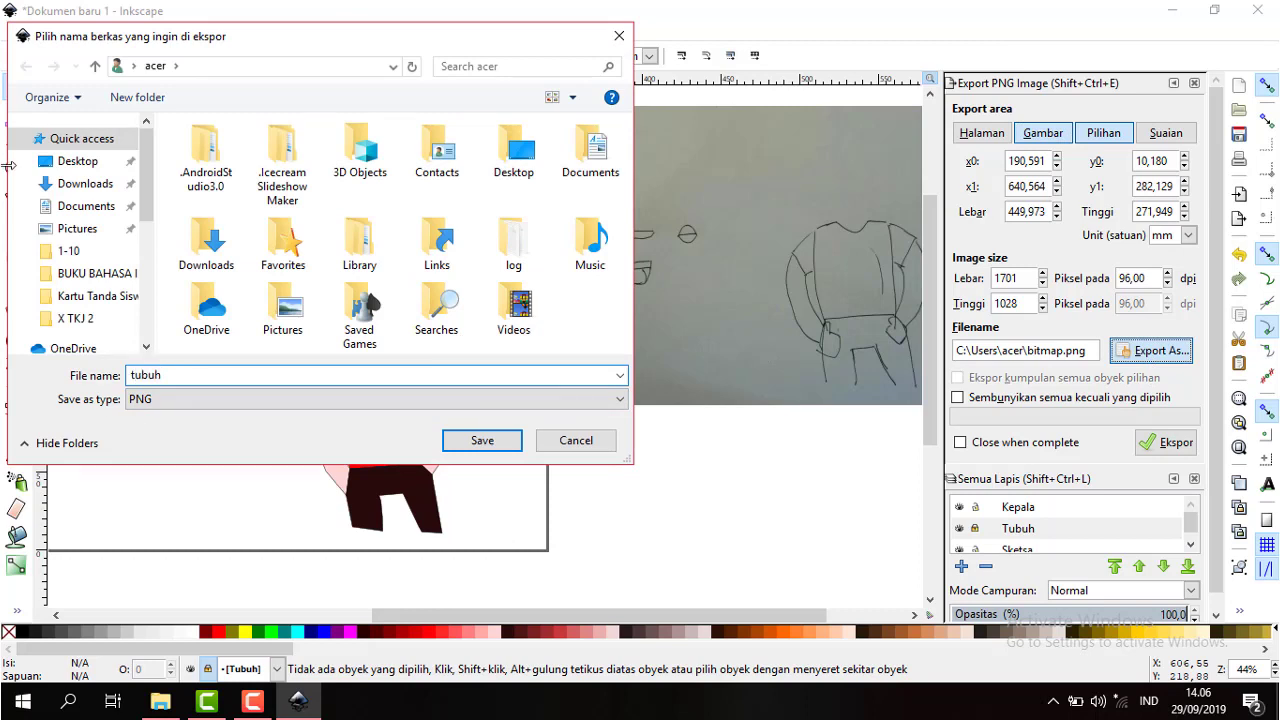
{"action": "left_click", "coordinate": [72, 183]}
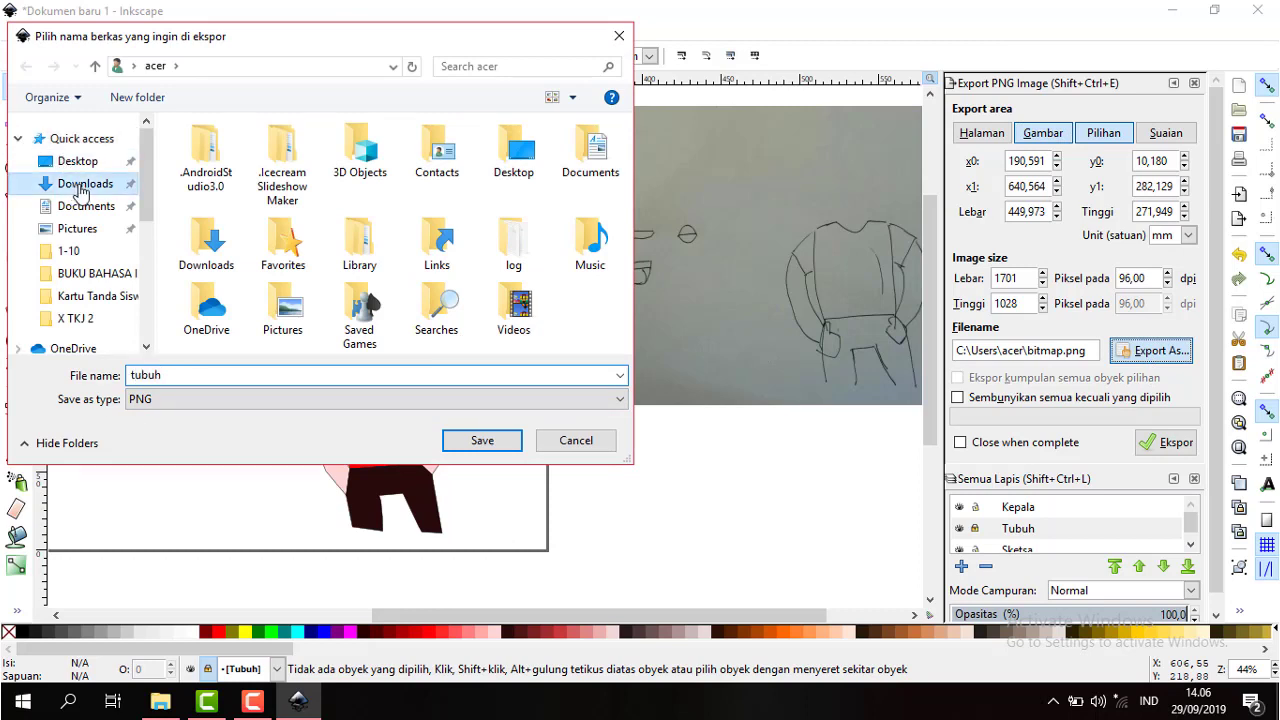
{"action": "left_click", "coordinate": [480, 441]}
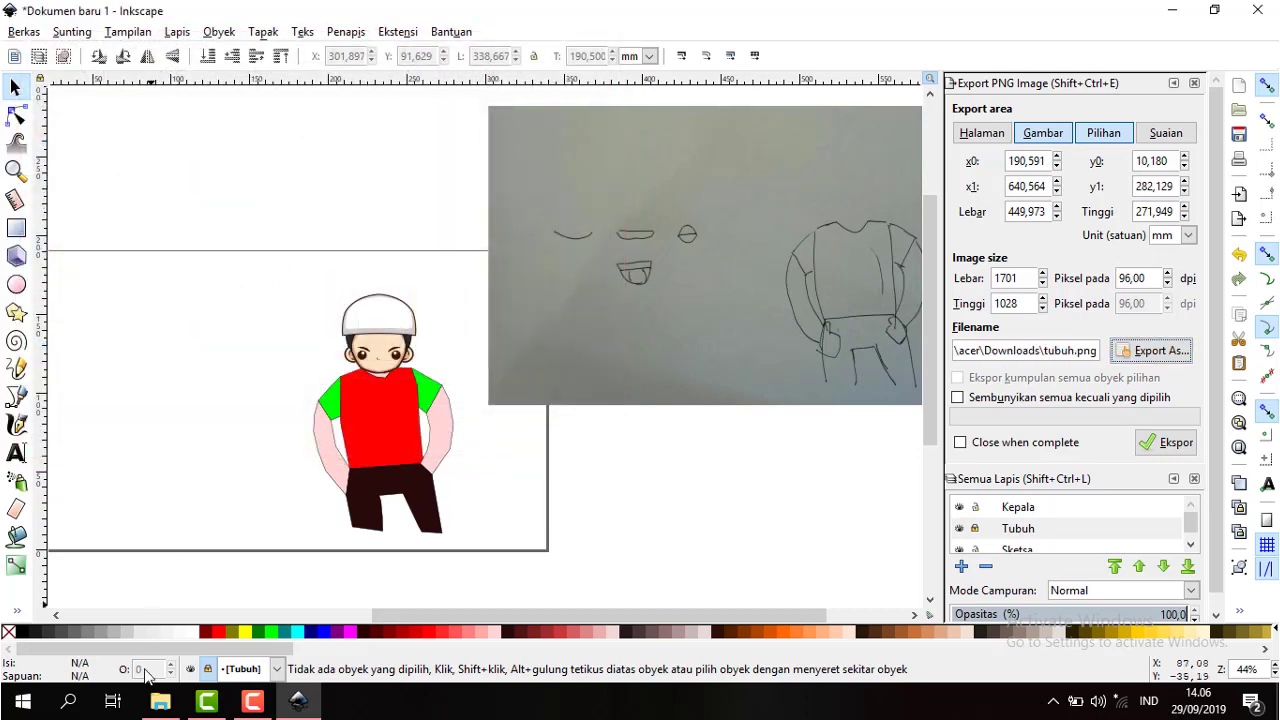
- Export the drawing from Inkscape to tubuh.png
{"action": "left_click", "coordinate": [160, 700]}
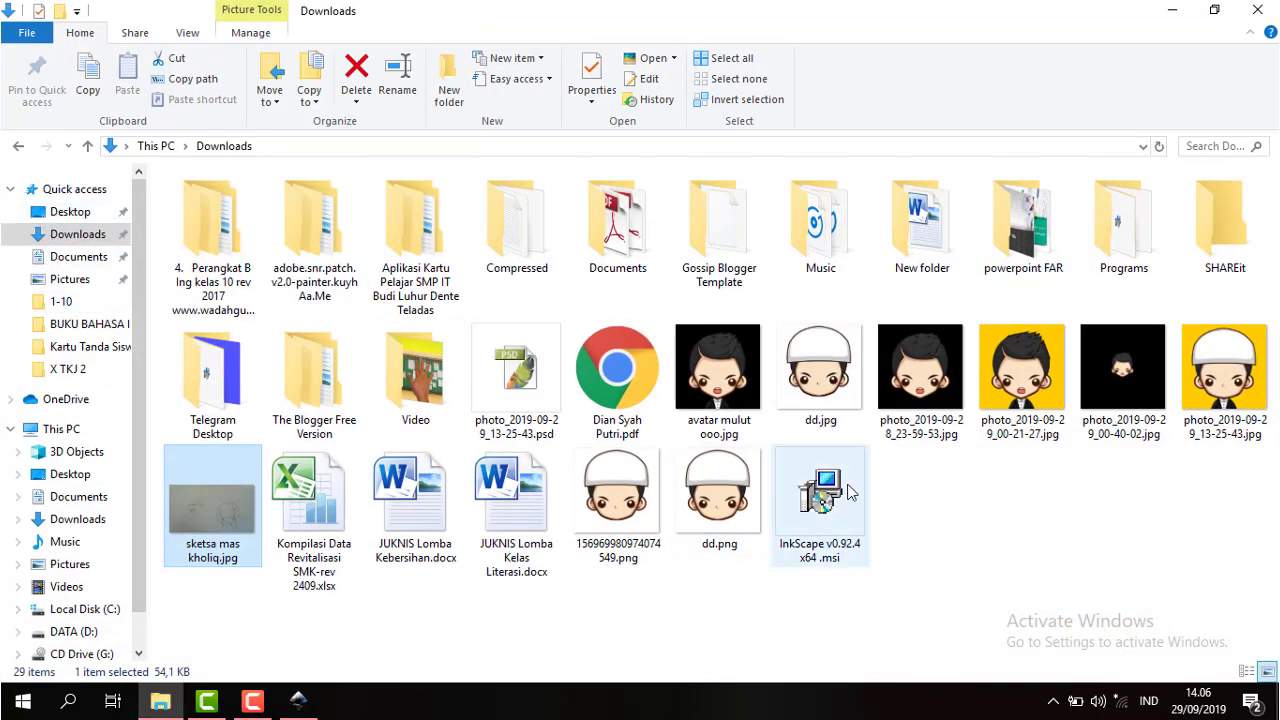
{"action": "left_click", "coordinate": [1012, 486]}
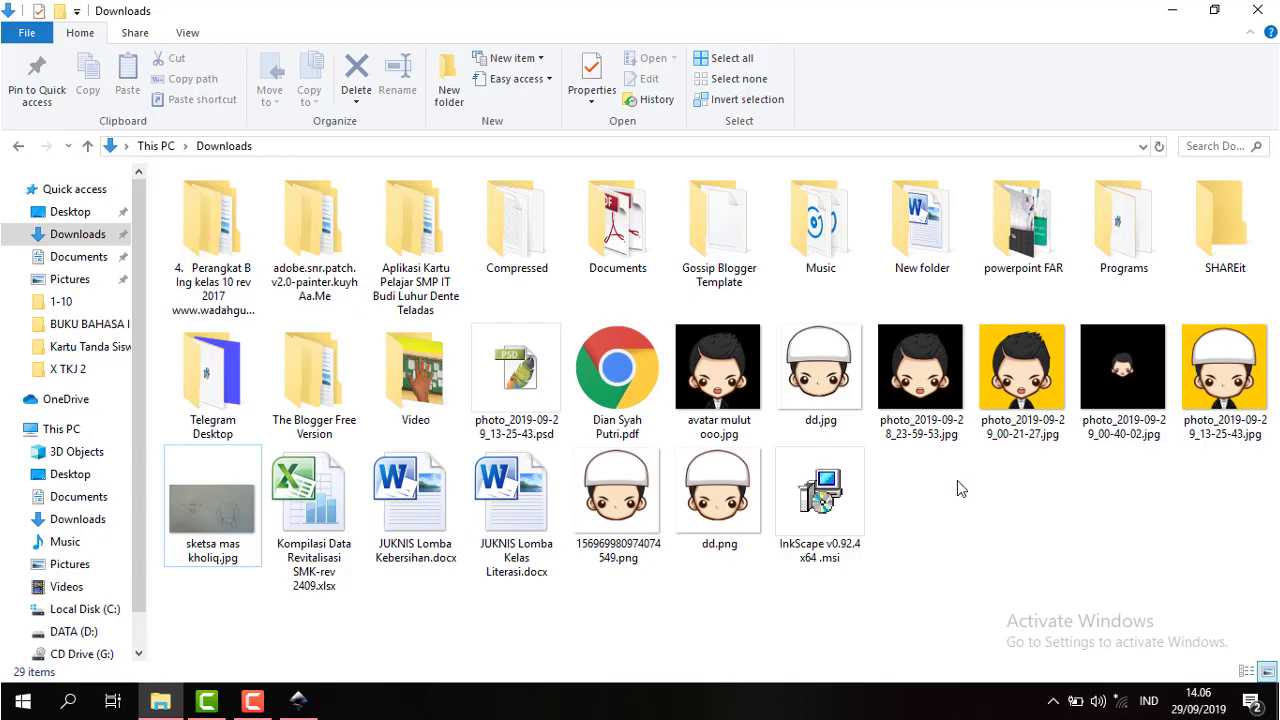
{"action": "left_click", "coordinate": [296, 702]}
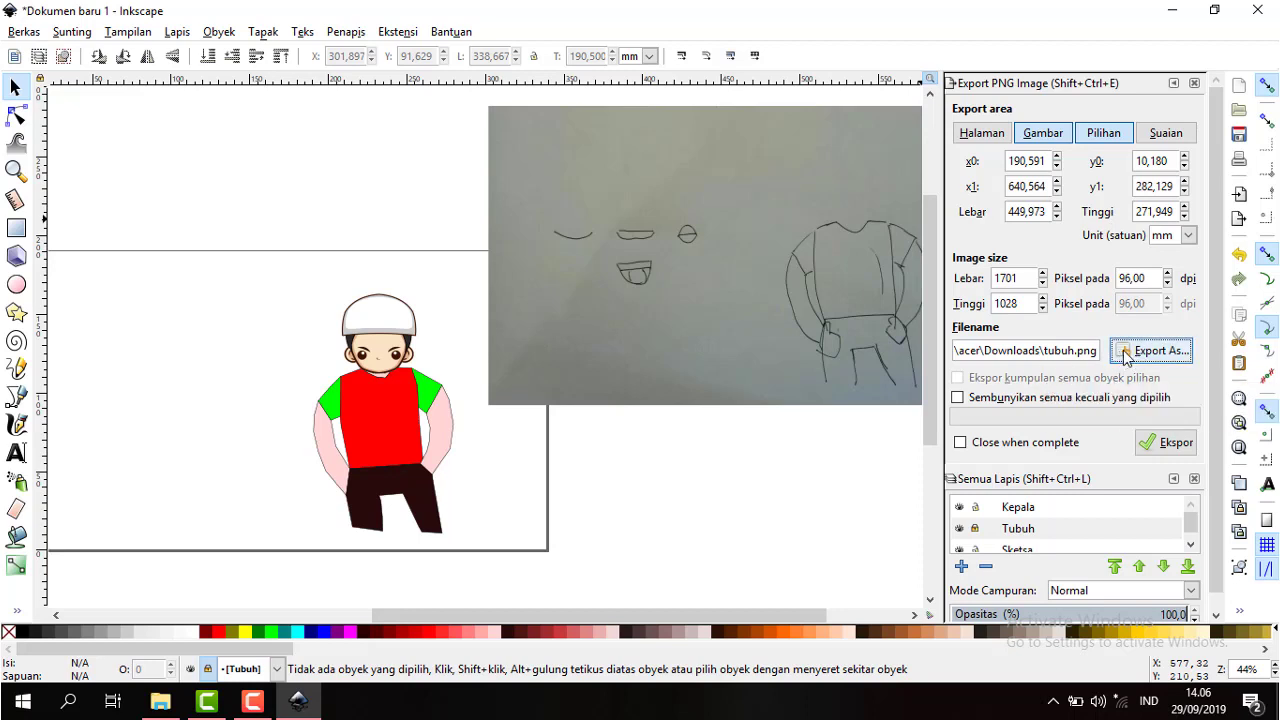
{"action": "left_click", "coordinate": [1163, 445]}
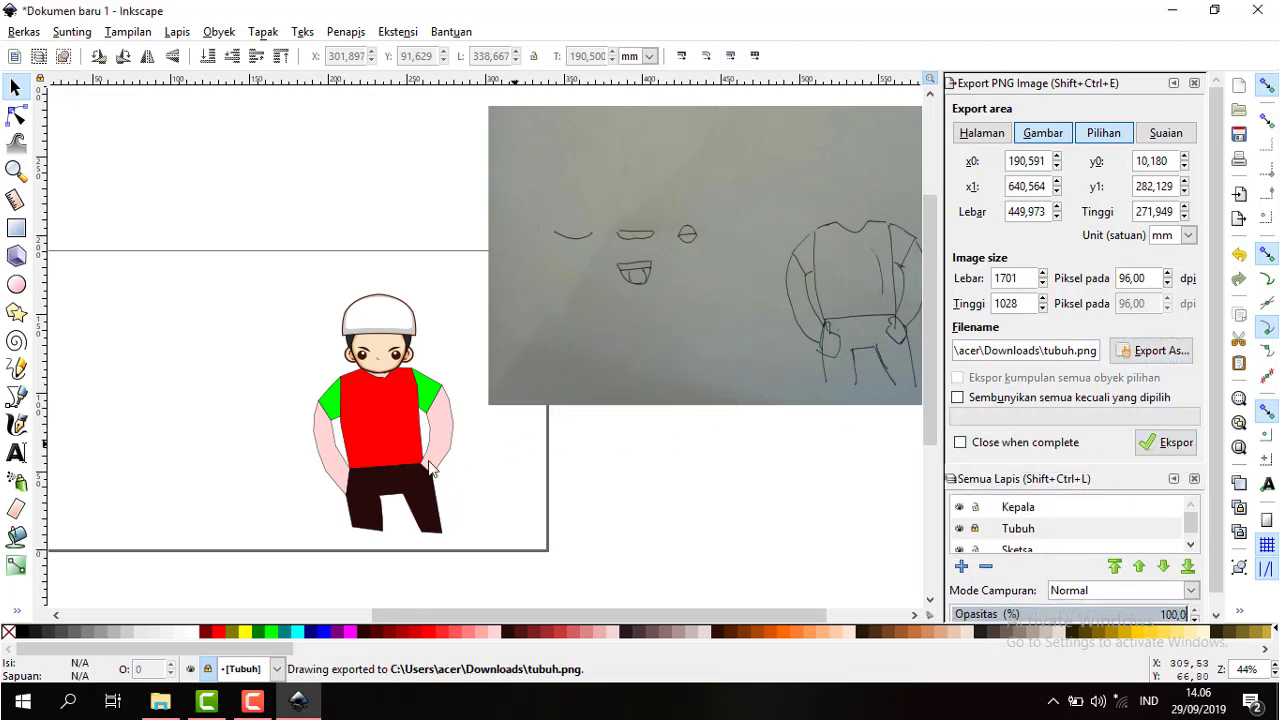
- Check tubuh.png in the Downloads folder, then return to Inkscape
{"action": "left_click", "coordinate": [160, 700]}
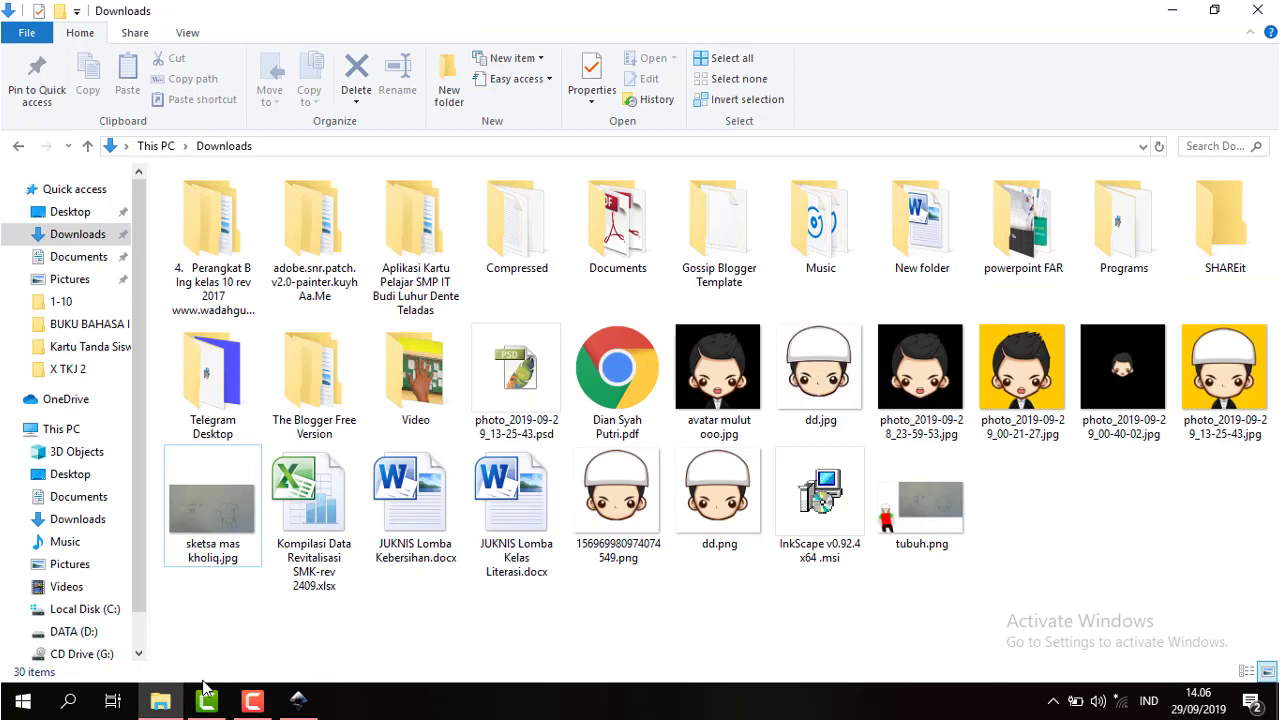
{"action": "left_click", "coordinate": [935, 508]}
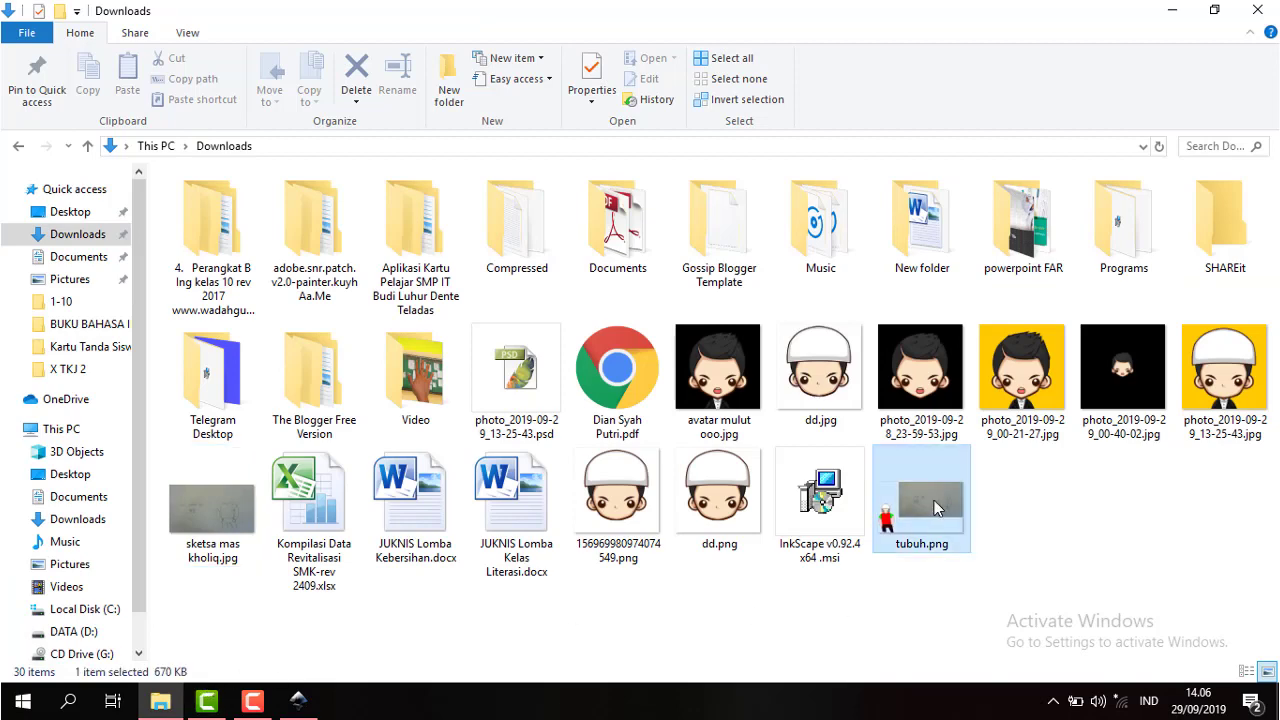
{"action": "right_click", "coordinate": [935, 508]}
{"action": "left_click", "coordinate": [882, 603]}
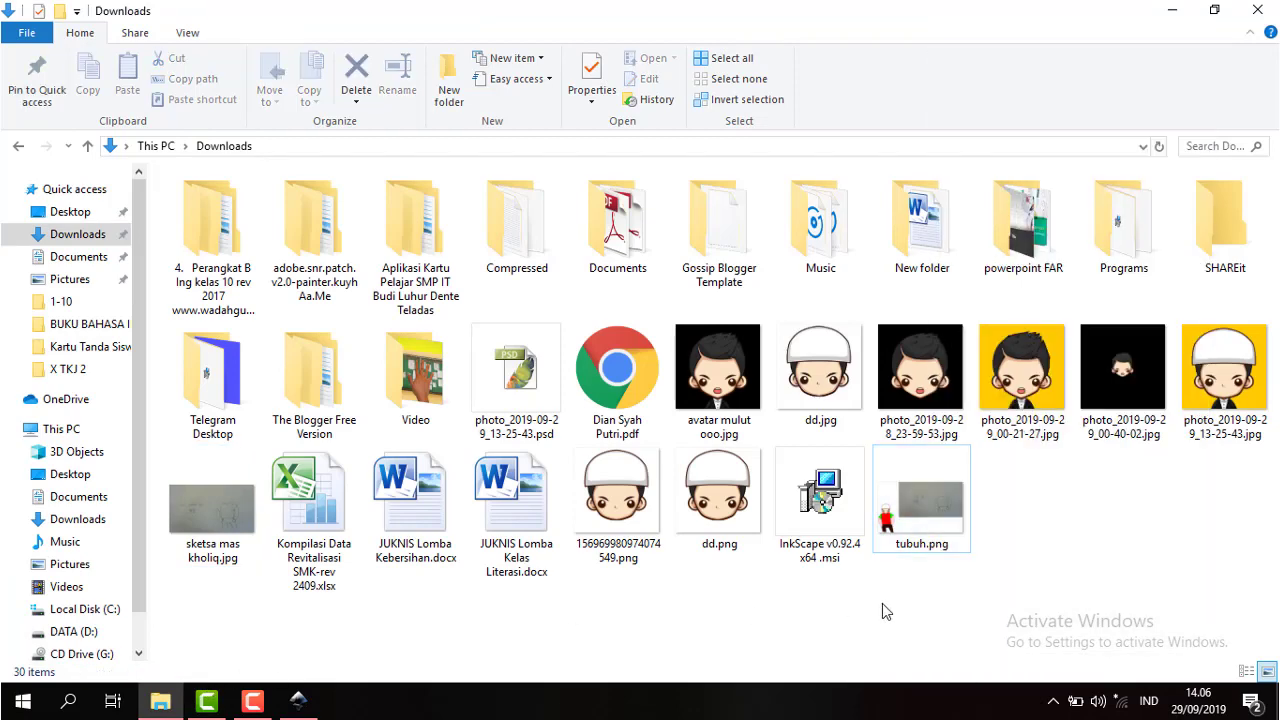
{"action": "left_click", "coordinate": [920, 528]}
{"action": "left_click", "coordinate": [298, 700]}
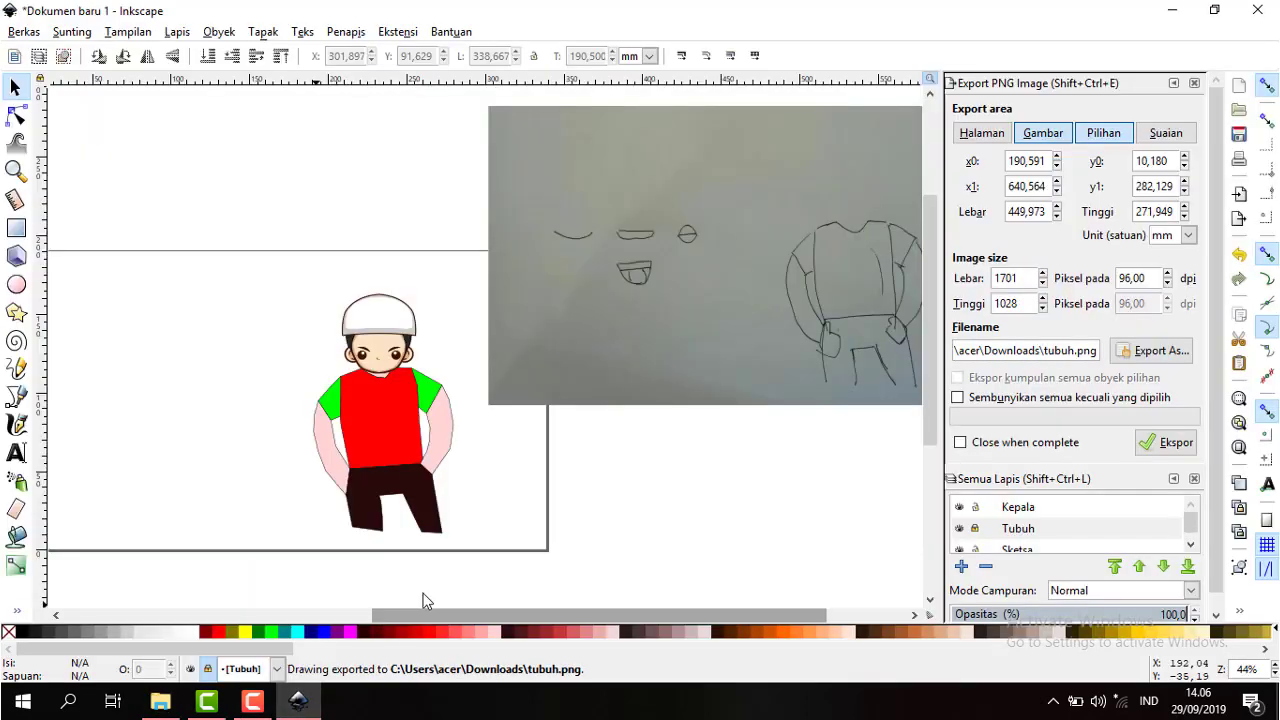
{"action": "left_click", "coordinate": [685, 250]}
{"action": "left_click", "coordinate": [332, 414]}
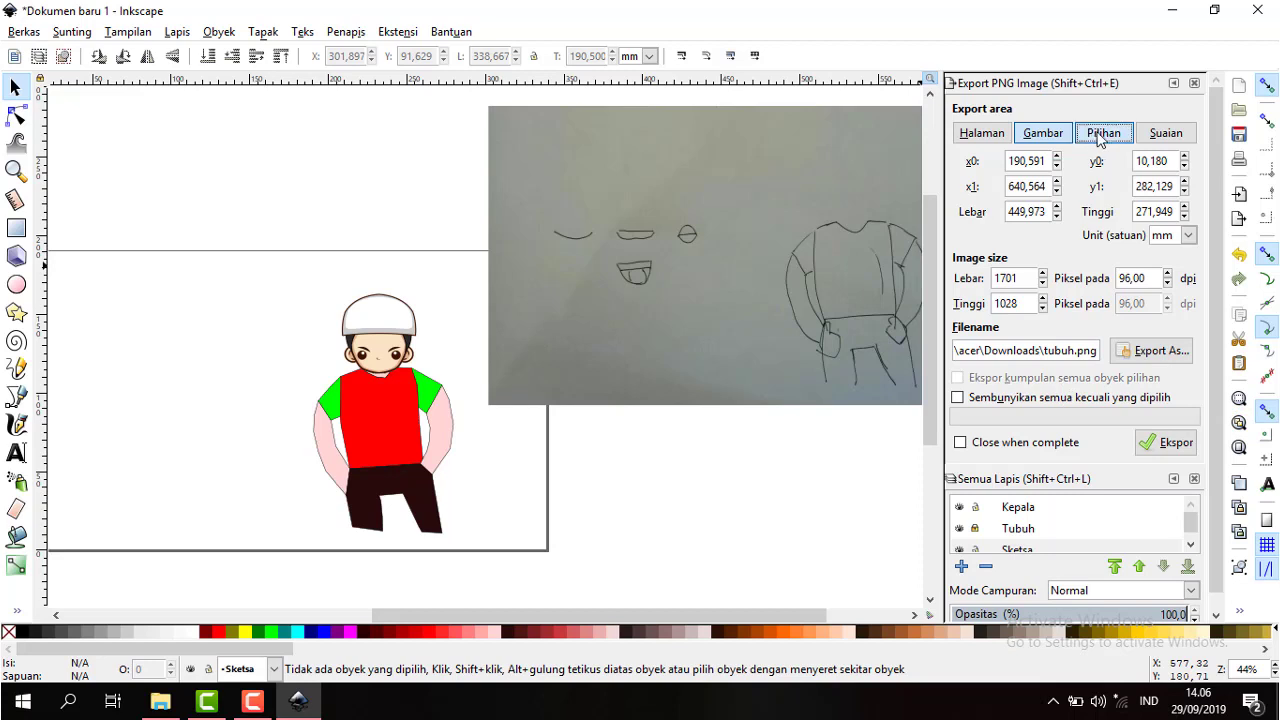
{"action": "left_click", "coordinate": [1043, 133]}
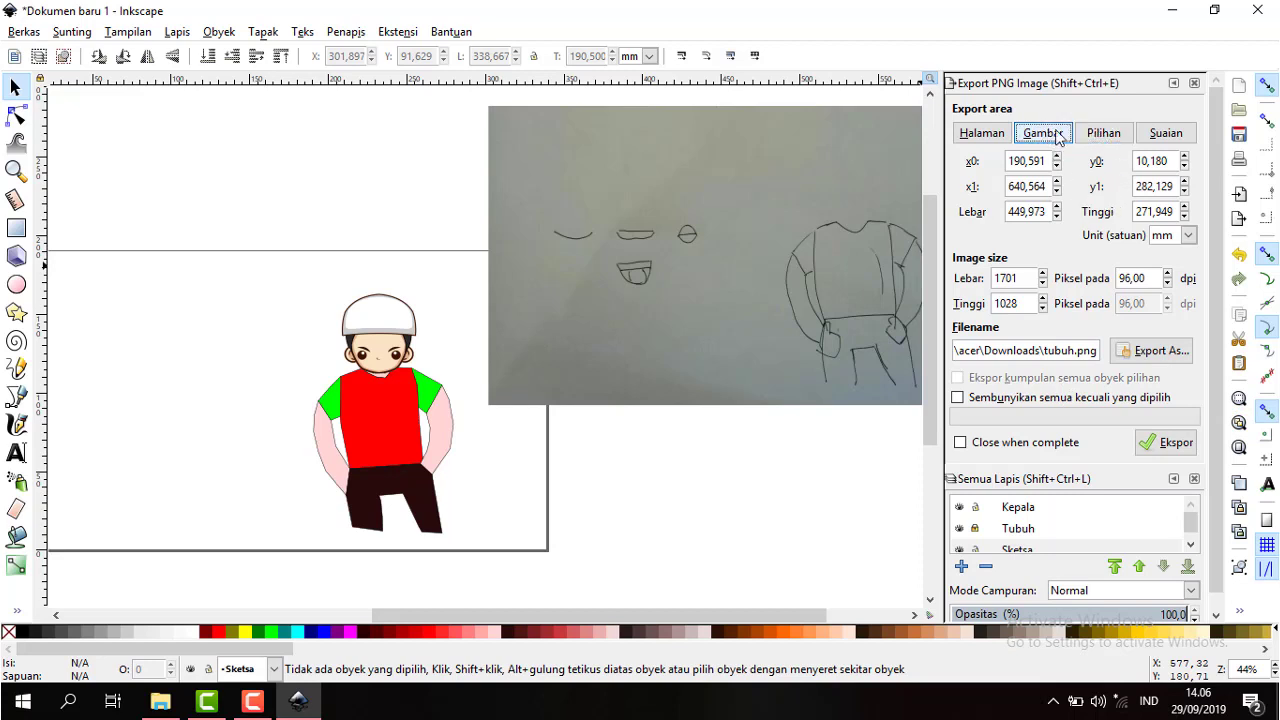
{"action": "left_click", "coordinate": [980, 133]}
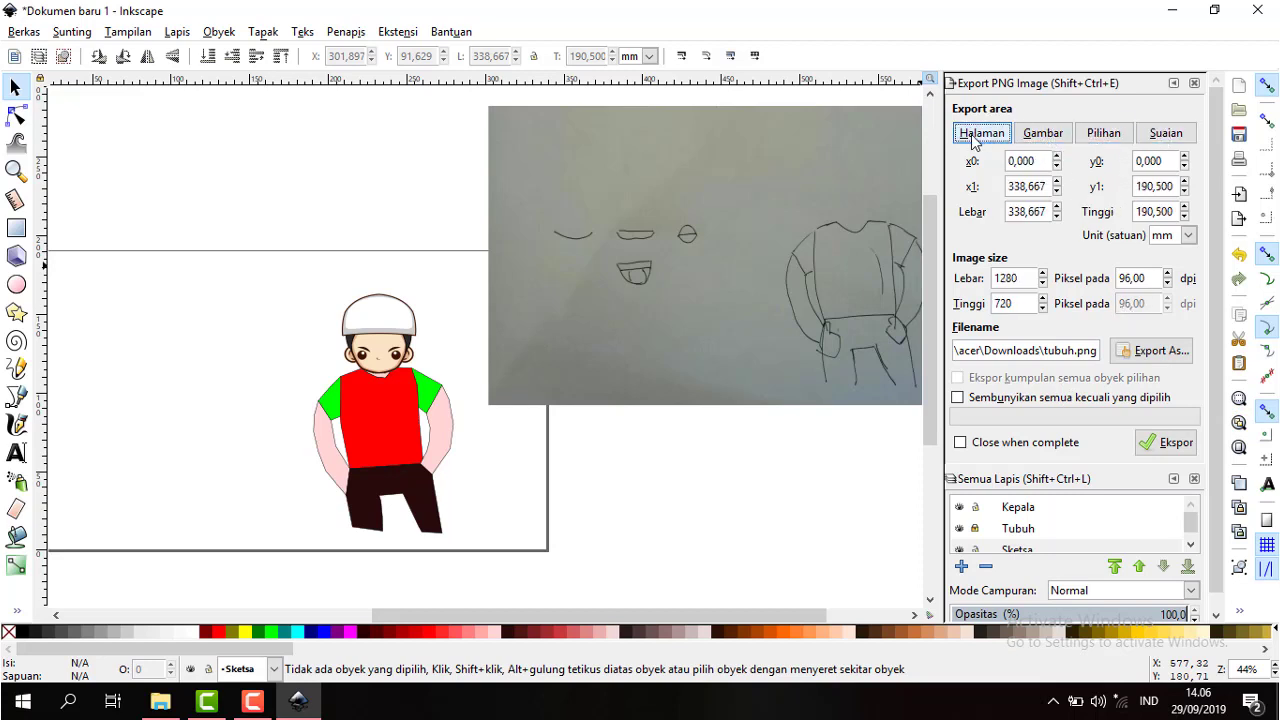
{"action": "left_click", "coordinate": [1024, 139]}
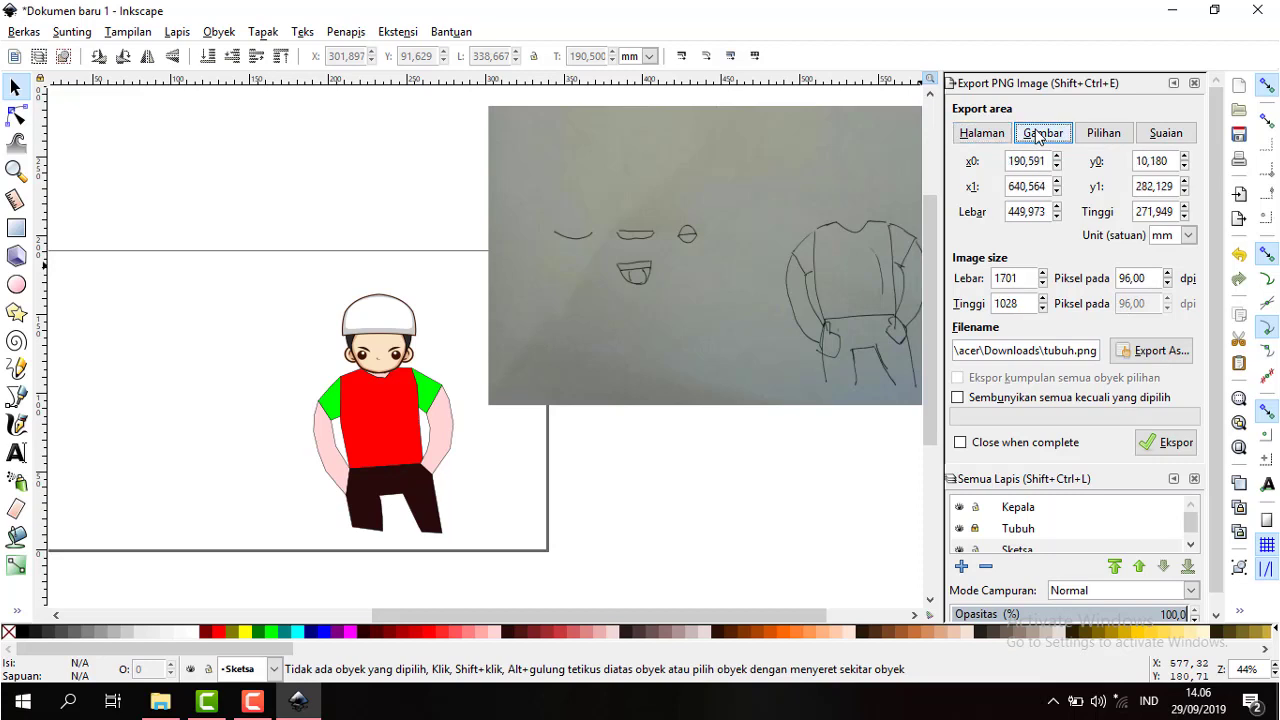
{"action": "left_click", "coordinate": [1120, 135]}
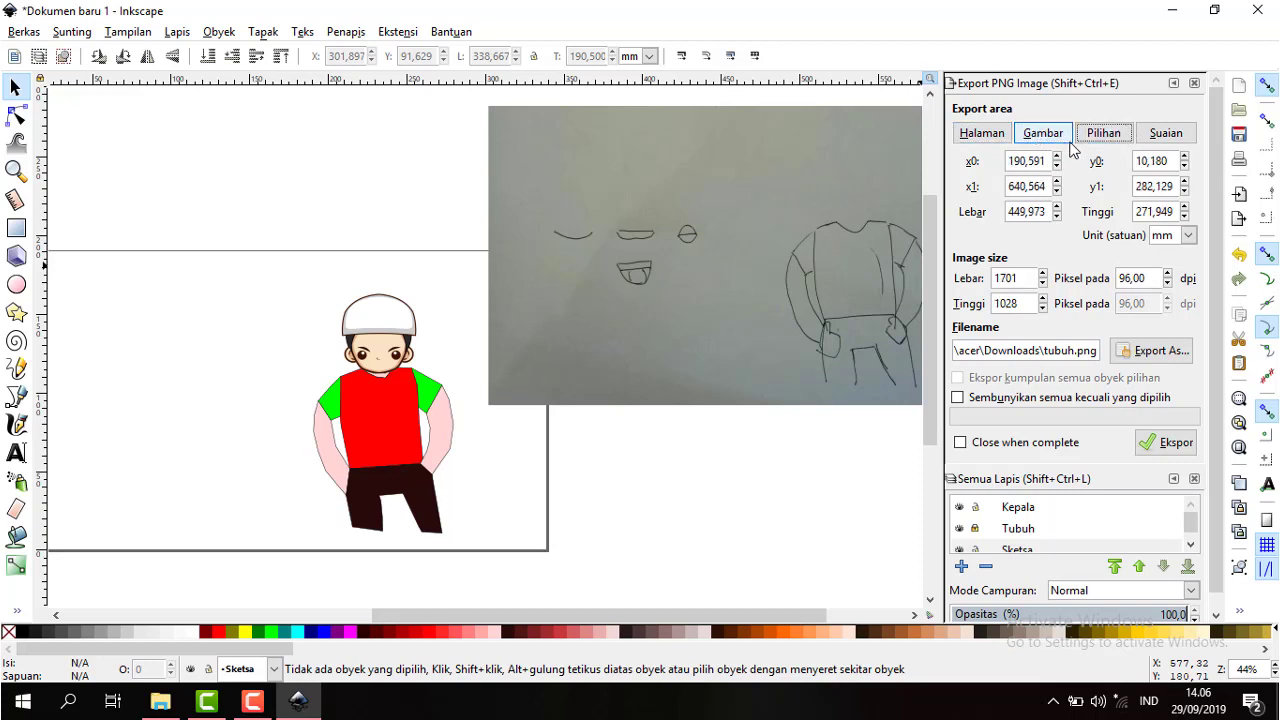
{"action": "left_click", "coordinate": [1066, 139]}
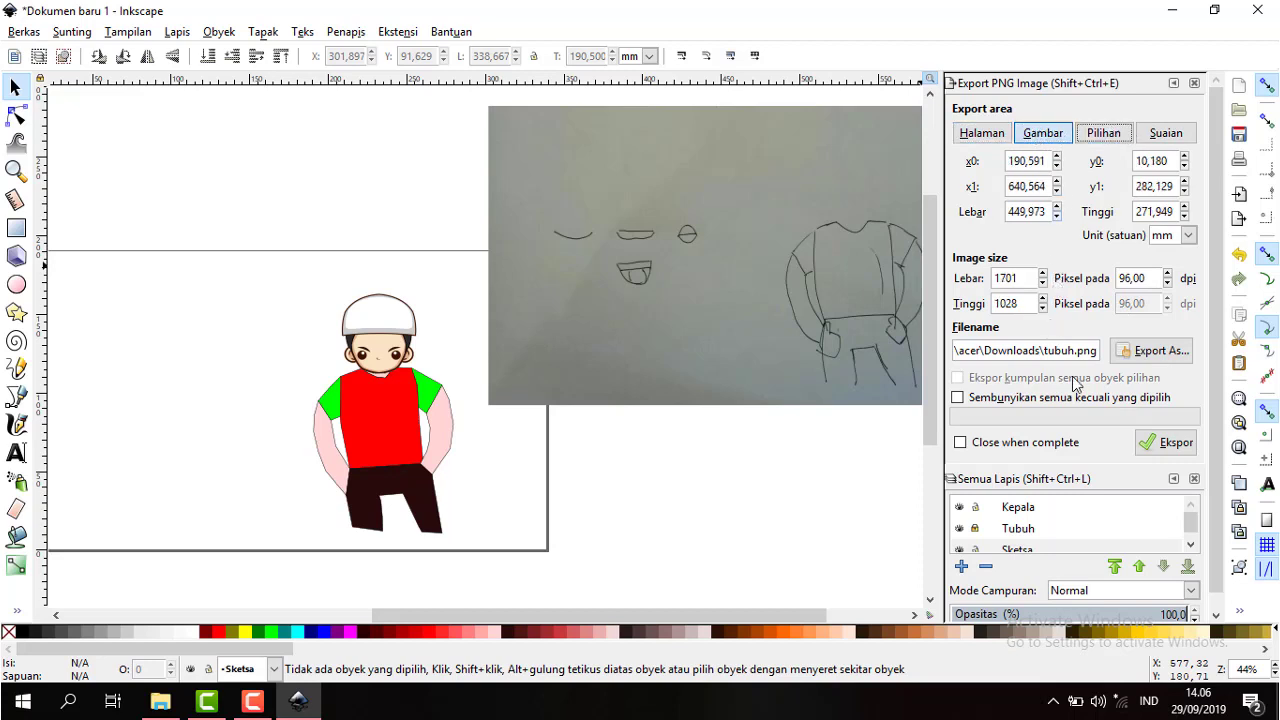
{"action": "scroll", "coordinate": [1152, 487], "scroll_direction": "down", "scroll_amount": 1}
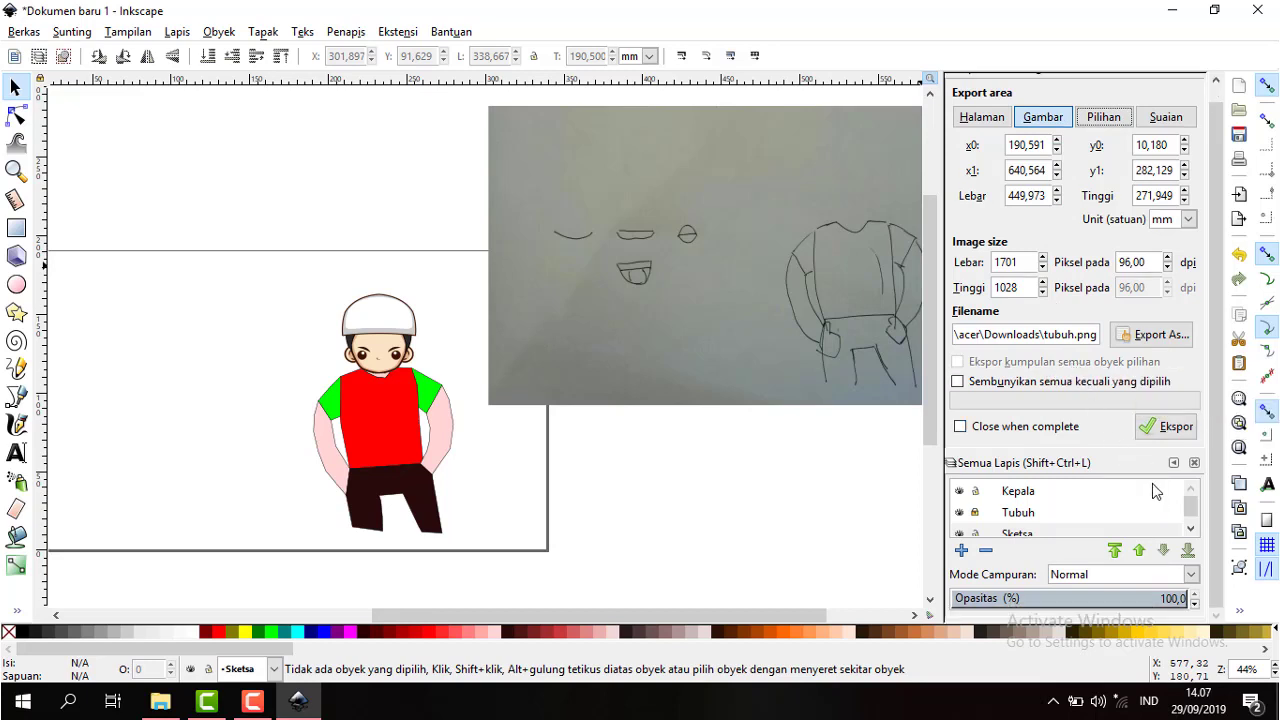
- Select the Tubuh layer and re-export the drawing, overwriting tubuh.png
{"action": "left_click", "coordinate": [975, 515]}
{"action": "left_click", "coordinate": [1020, 515]}
{"action": "right_click", "coordinate": [1026, 515]}
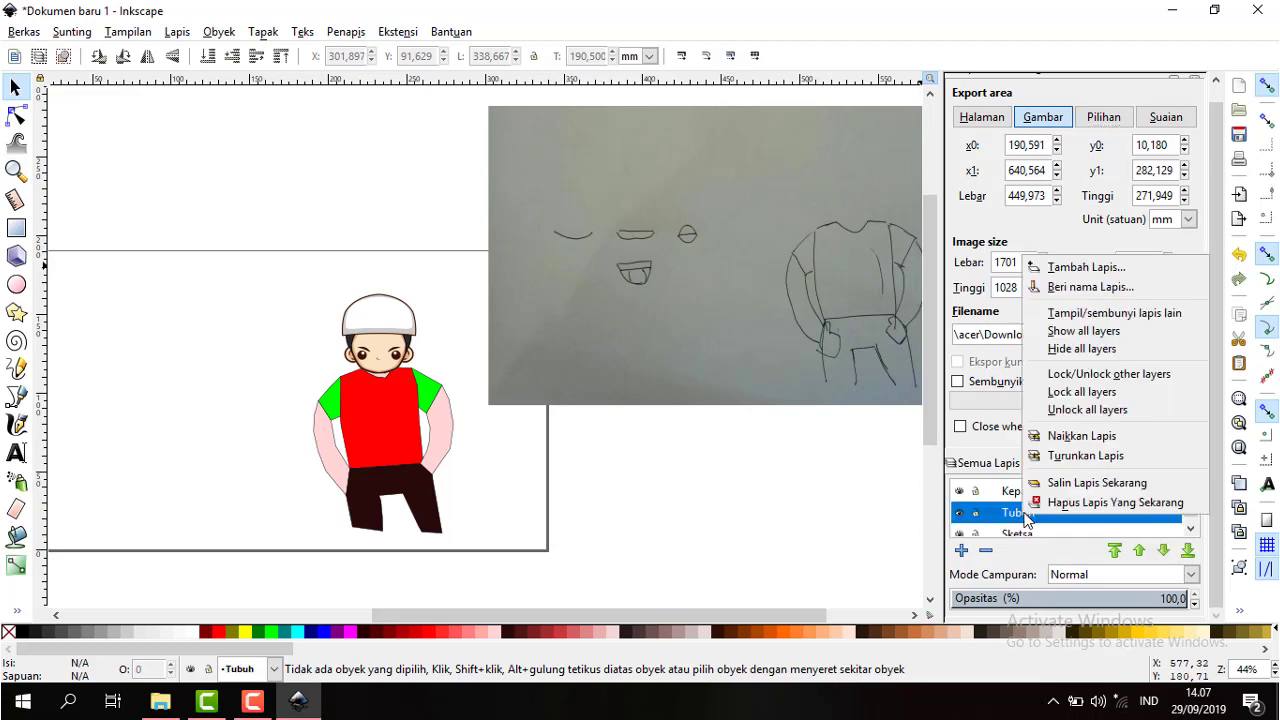
{"action": "left_click", "coordinate": [1016, 515]}
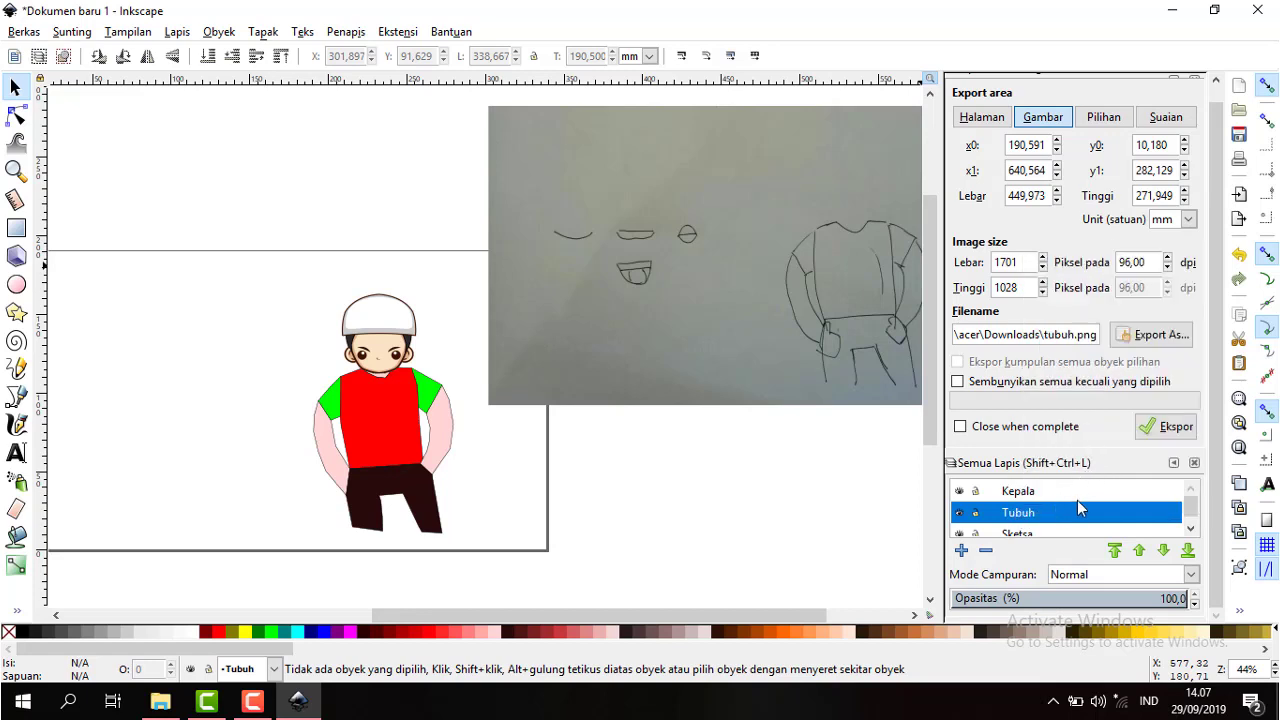
{"action": "left_click", "coordinate": [1036, 426]}
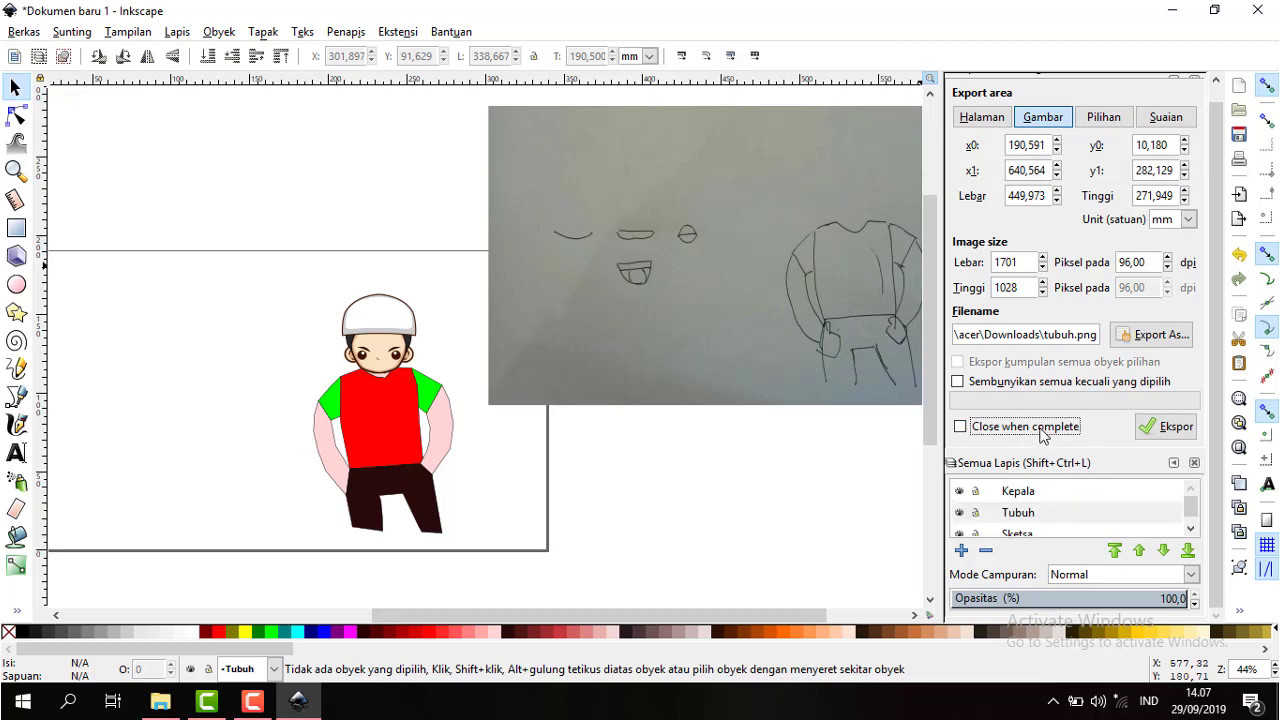
{"action": "left_click", "coordinate": [1026, 516]}
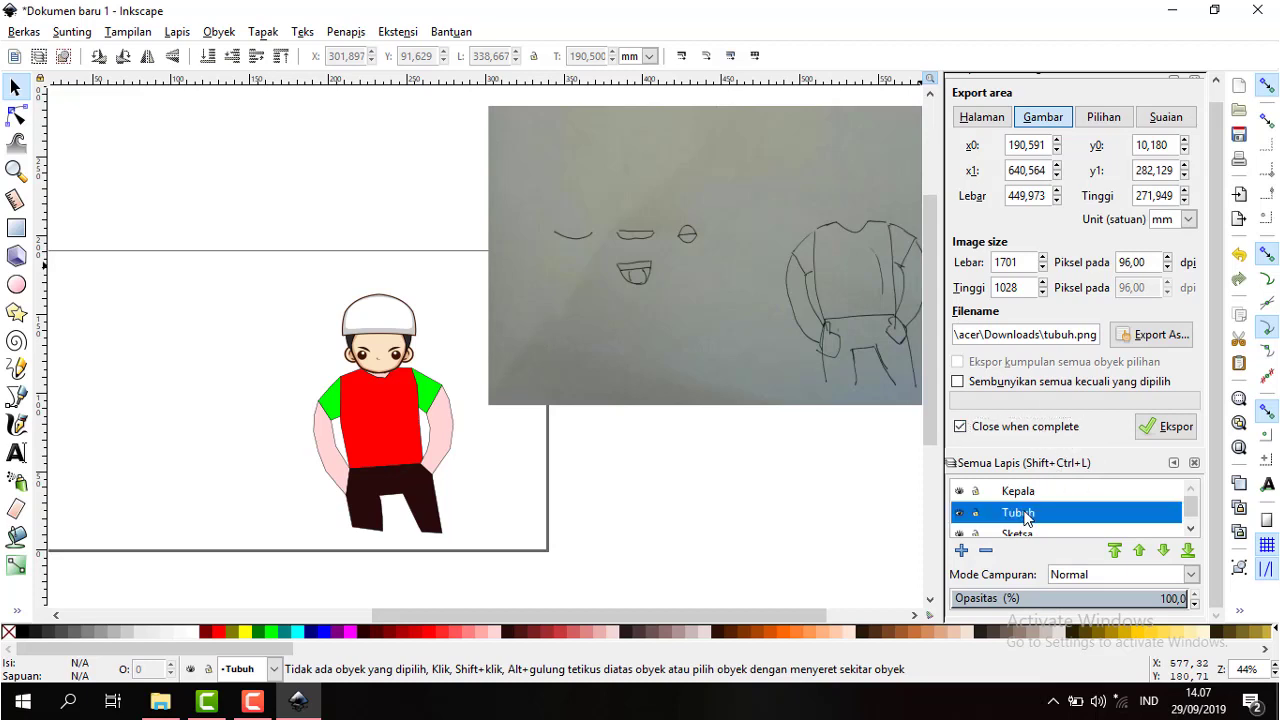
{"action": "left_click", "coordinate": [1166, 428]}
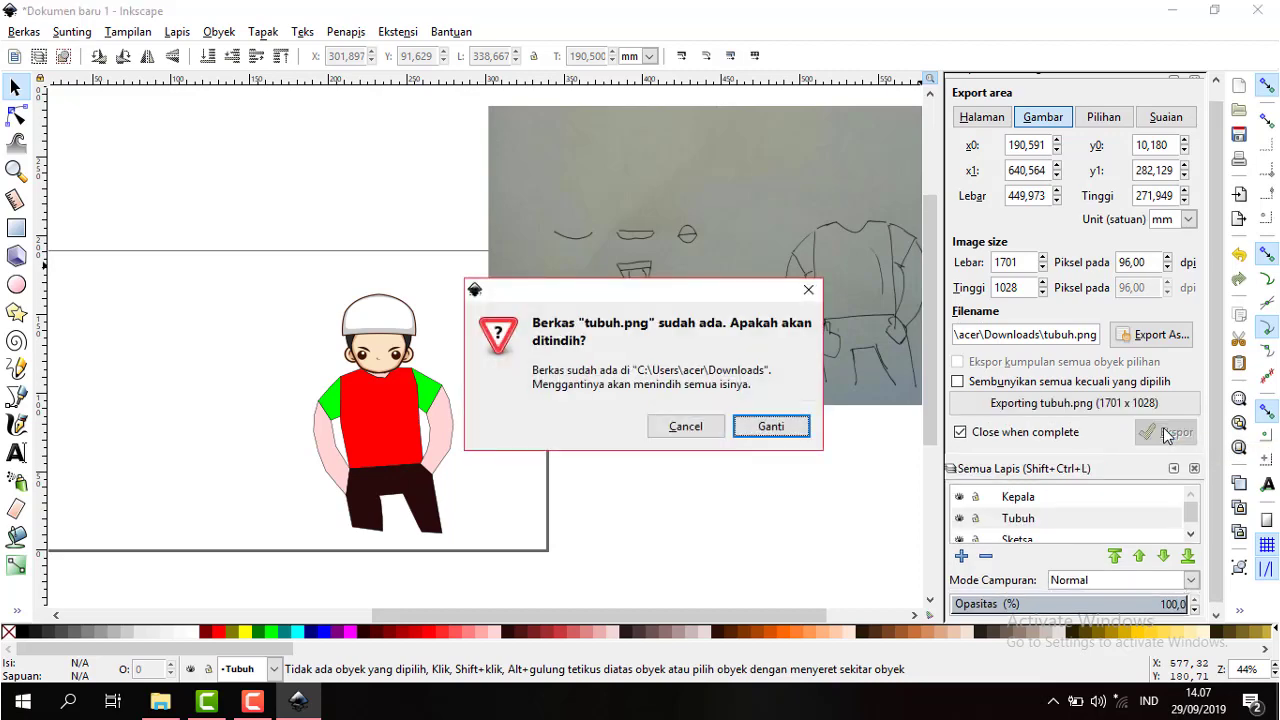
{"action": "left_click", "coordinate": [755, 436]}
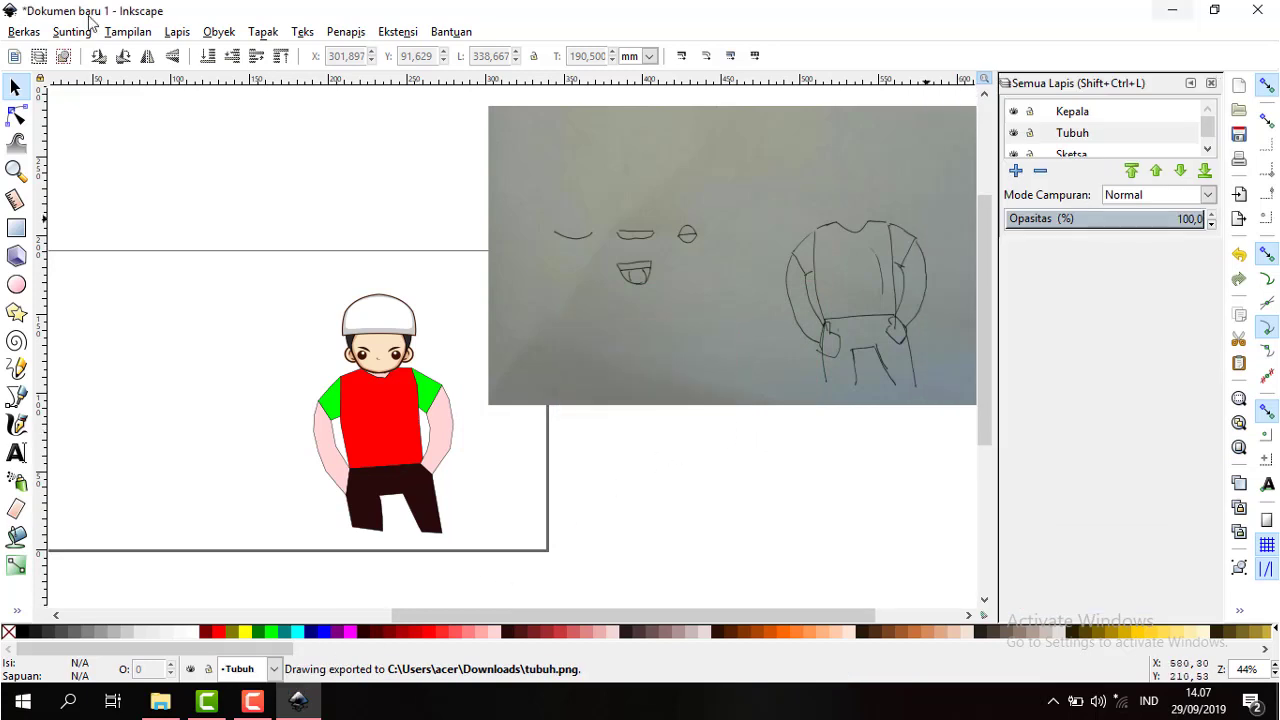
- Check tubuh.png in Downloads, then select the sketch image back on the Inkscape canvas
{"action": "left_click", "coordinate": [160, 701]}
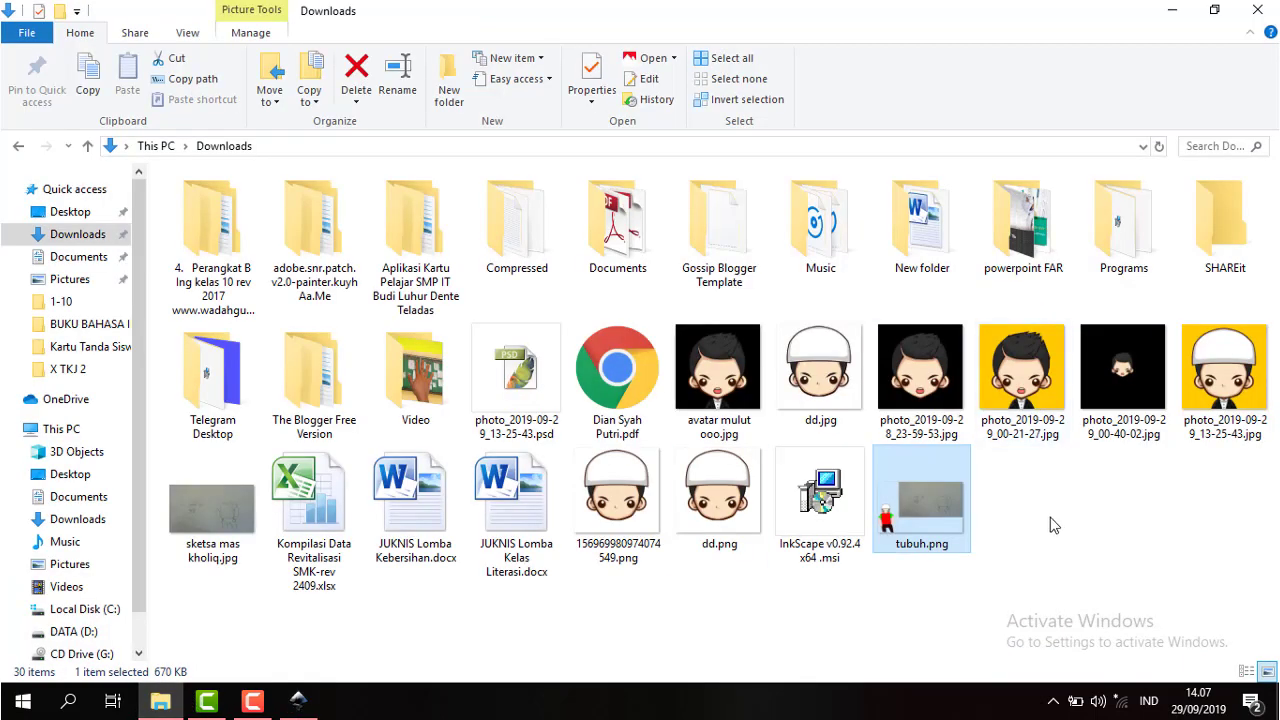
{"action": "right_click", "coordinate": [922, 503]}
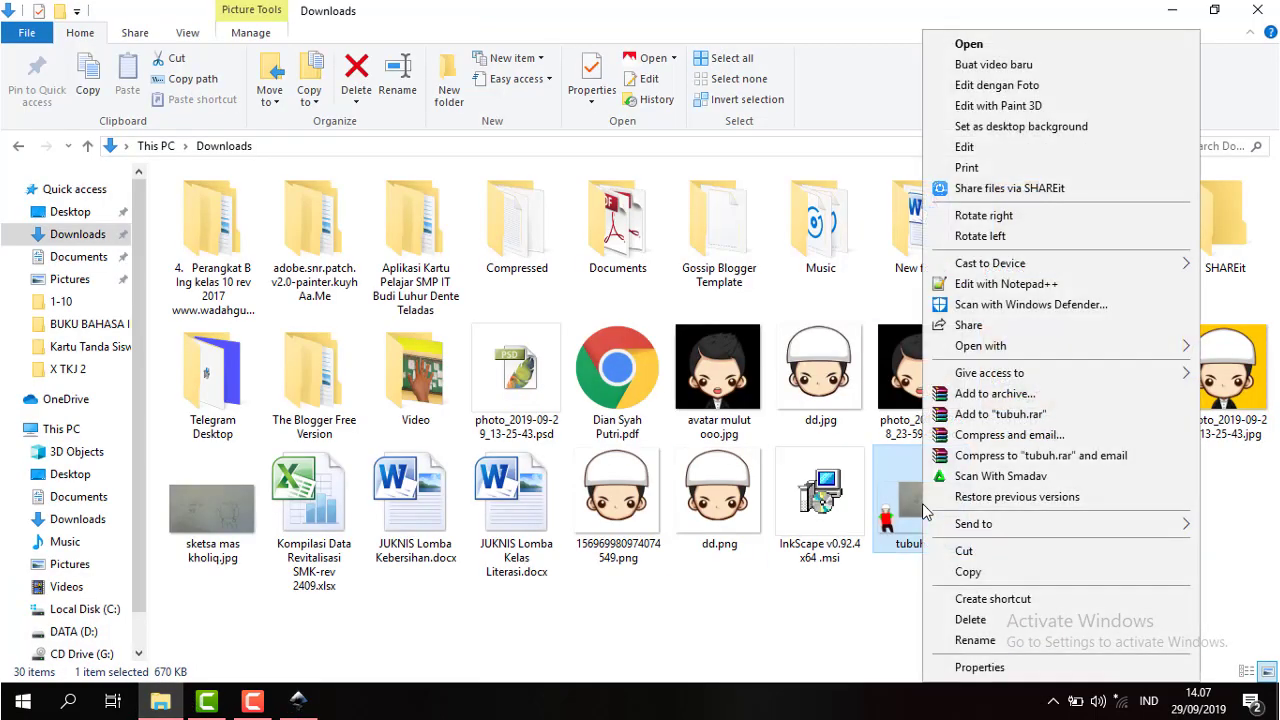
{"action": "left_click", "coordinate": [480, 623]}
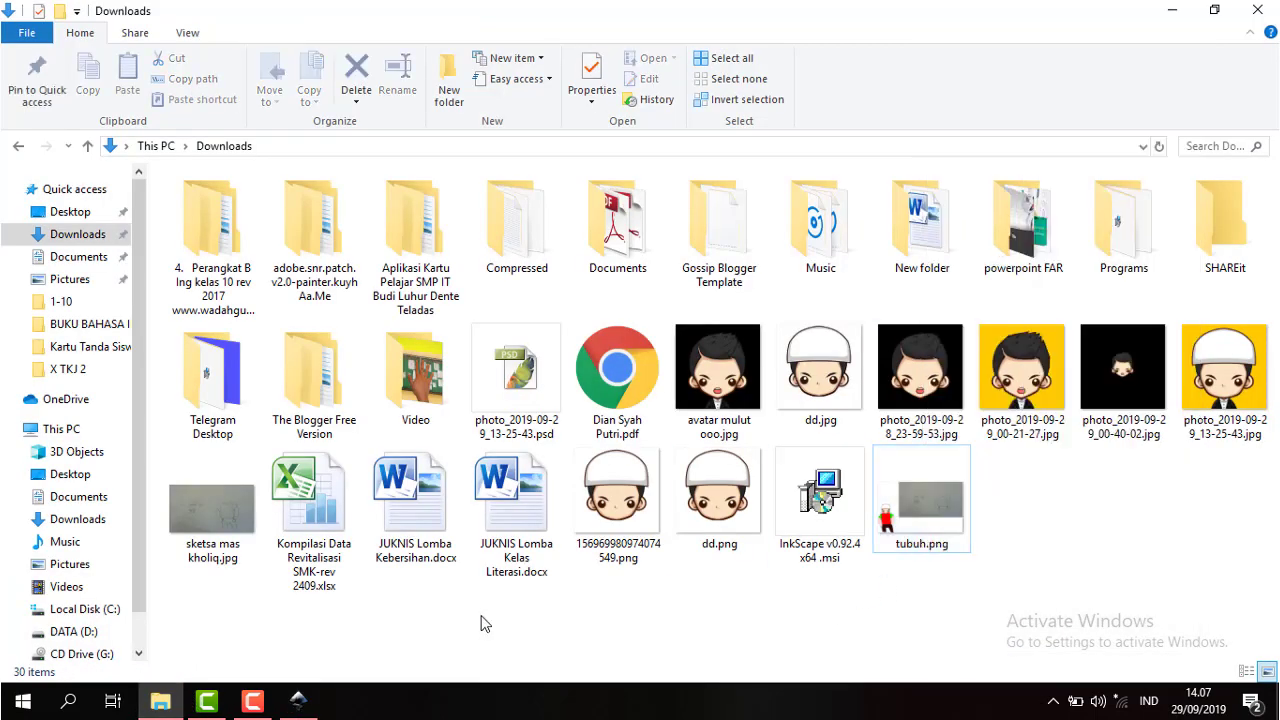
{"action": "left_click", "coordinate": [298, 701]}
{"action": "left_click", "coordinate": [660, 331]}
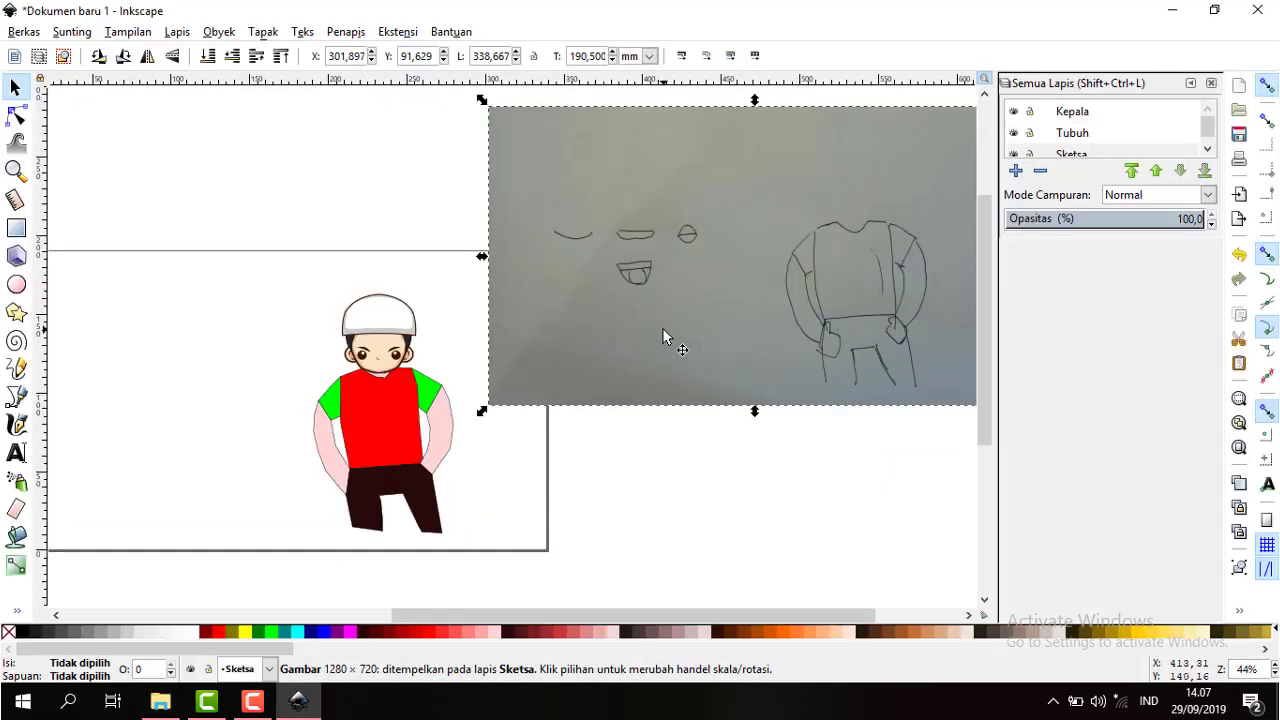
- Delete the sketch image from the canvas
{"action": "key", "text": "Delete"}
{"action": "right_click", "coordinate": [387, 383]}
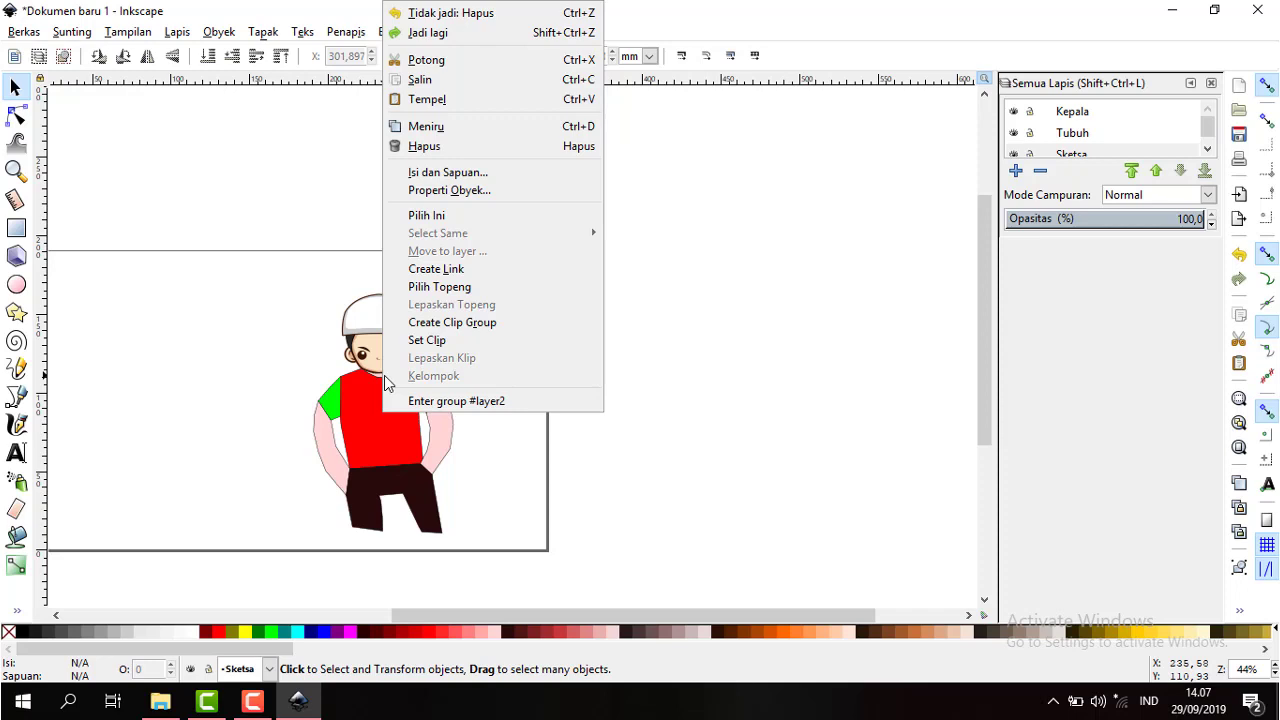
{"action": "left_click", "coordinate": [1097, 138]}
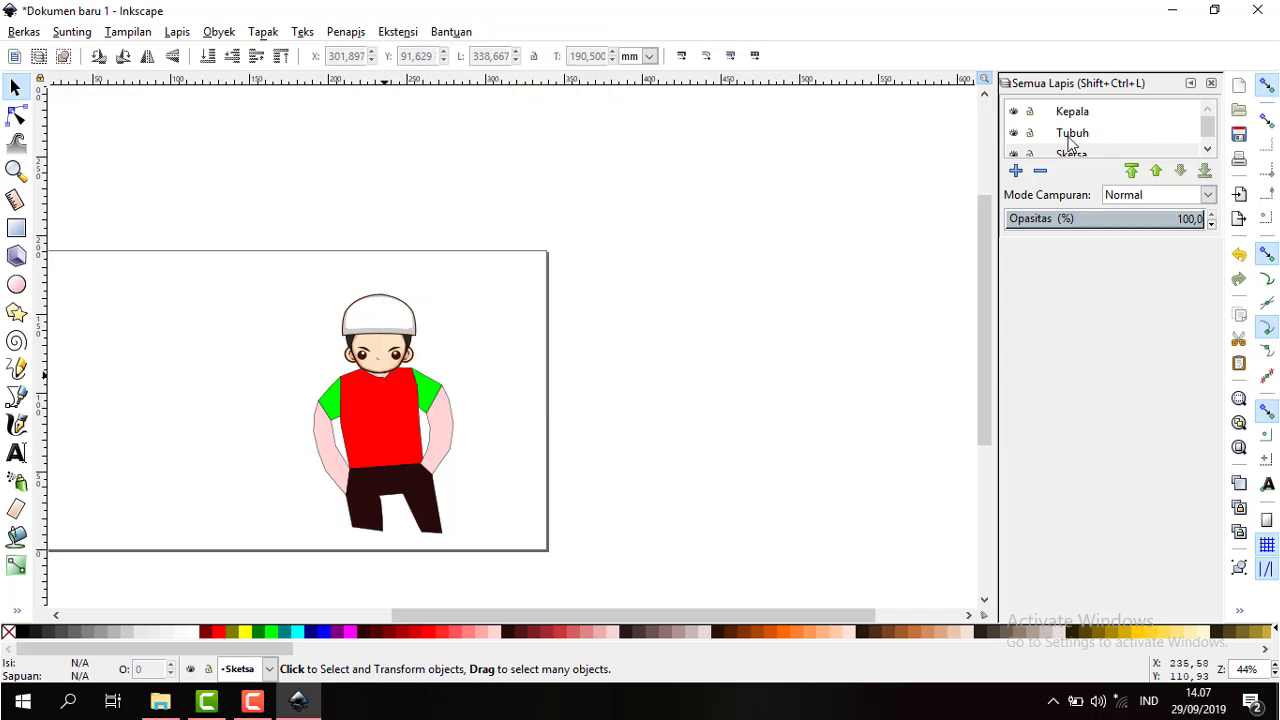
- Lock the Tubuh layer in the Layers panel, then open and cancel Save As
{"action": "left_click", "coordinate": [1068, 138]}
{"action": "right_click", "coordinate": [1070, 140]}
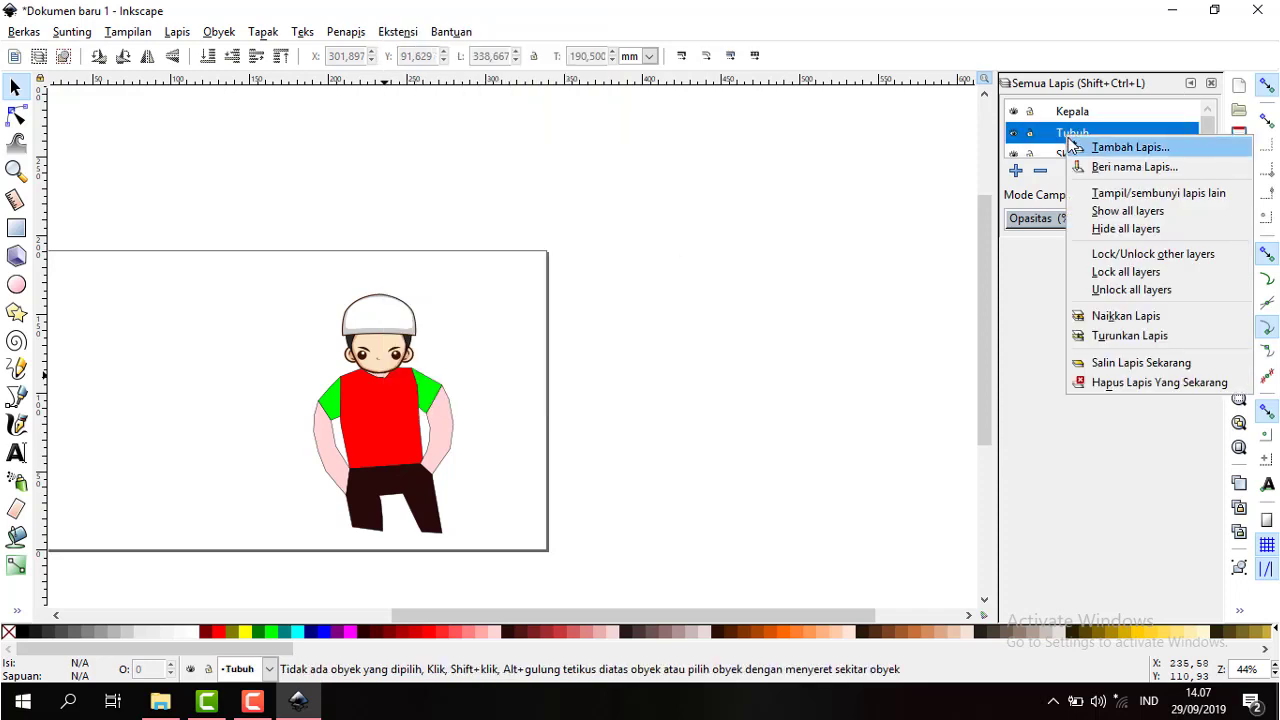
{"action": "left_click", "coordinate": [1065, 145]}
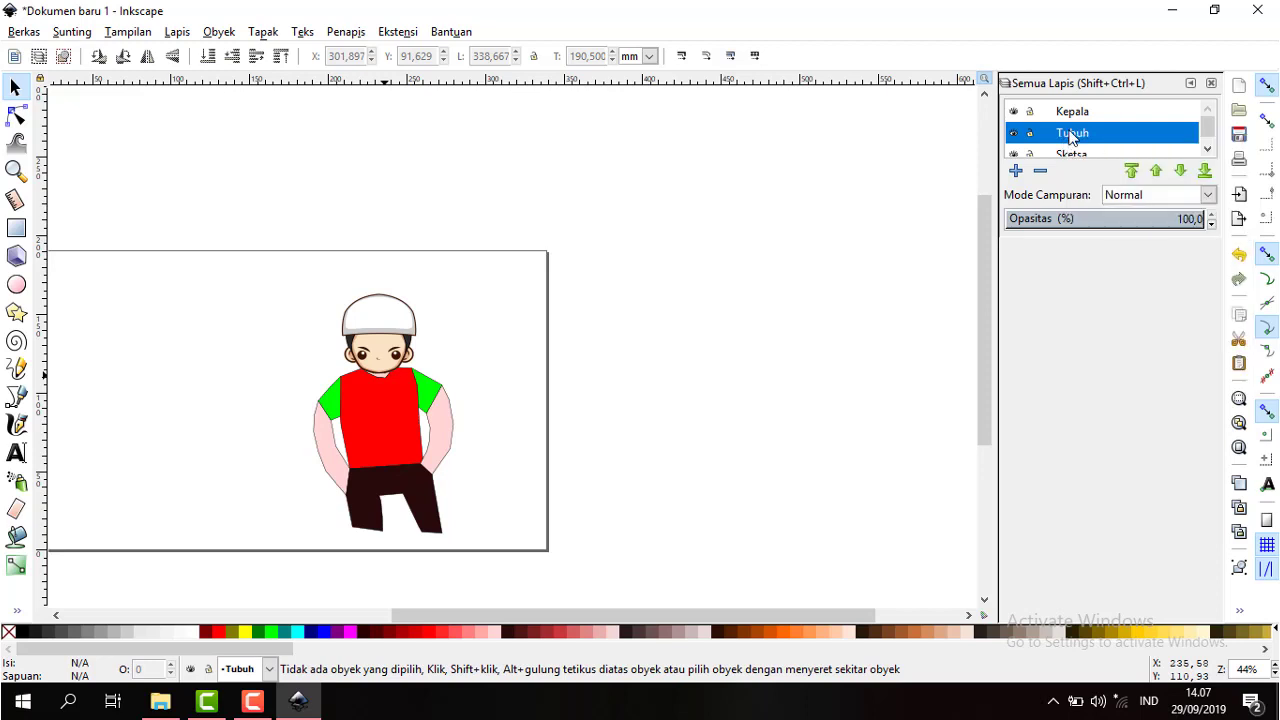
{"action": "left_click", "coordinate": [1071, 137]}
{"action": "left_click", "coordinate": [1040, 138]}
{"action": "right_click", "coordinate": [1033, 141]}
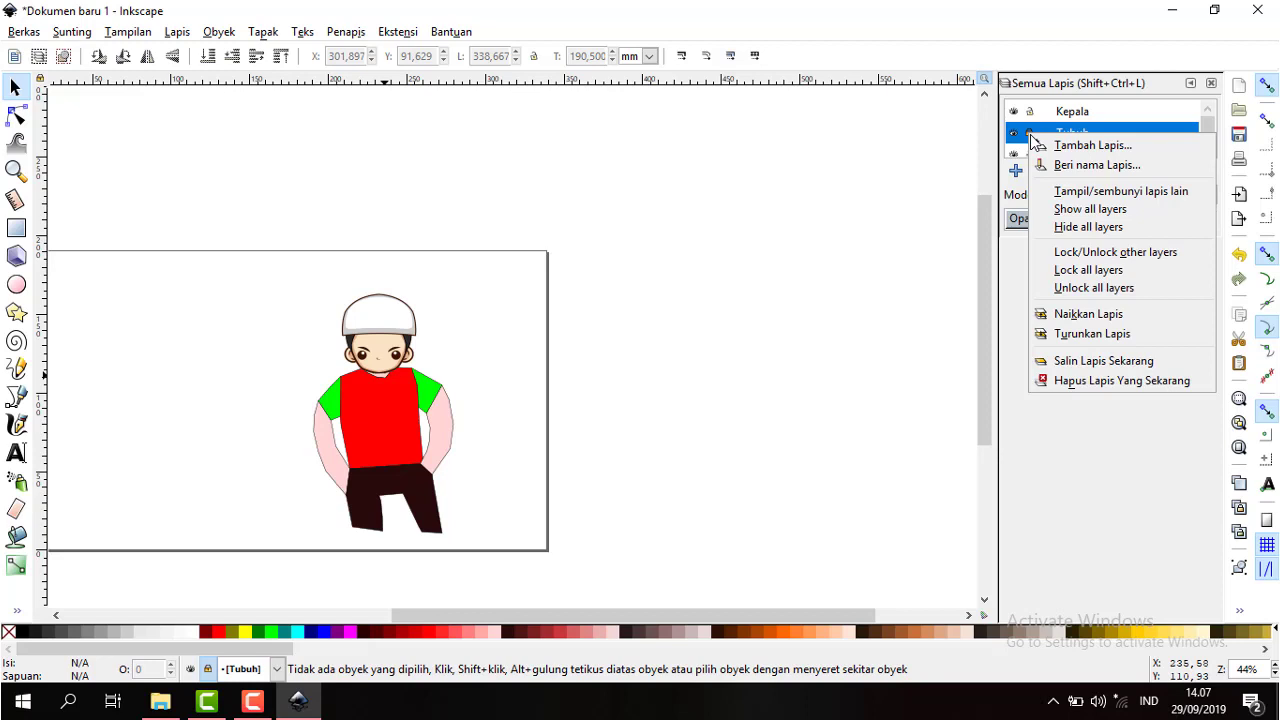
{"action": "left_click", "coordinate": [1238, 143]}
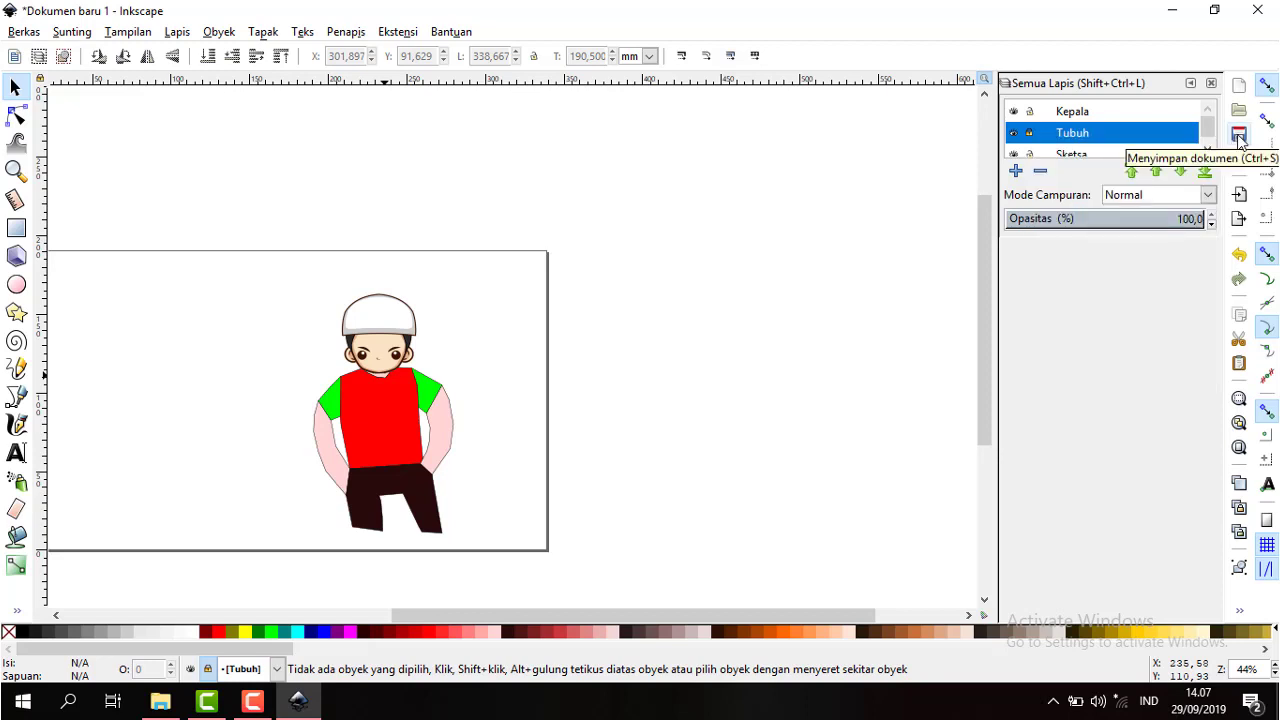
{"action": "left_click", "coordinate": [1238, 135]}
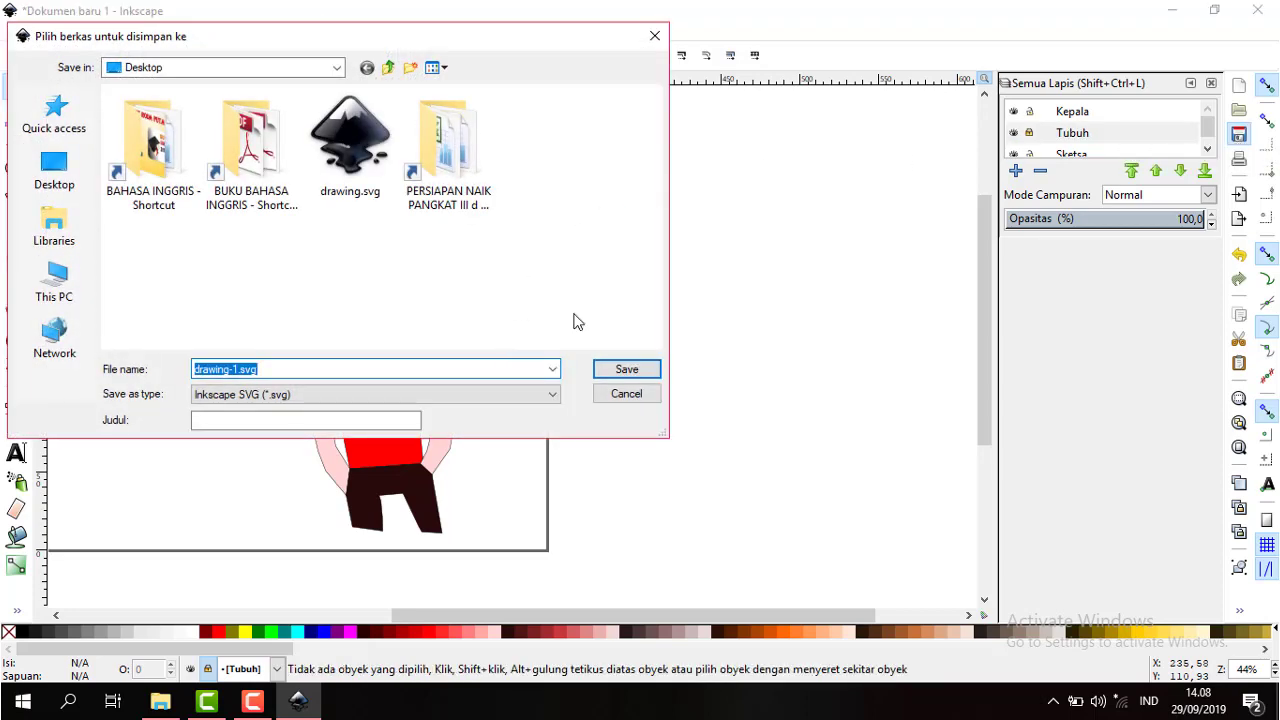
{"action": "left_click", "coordinate": [655, 37]}
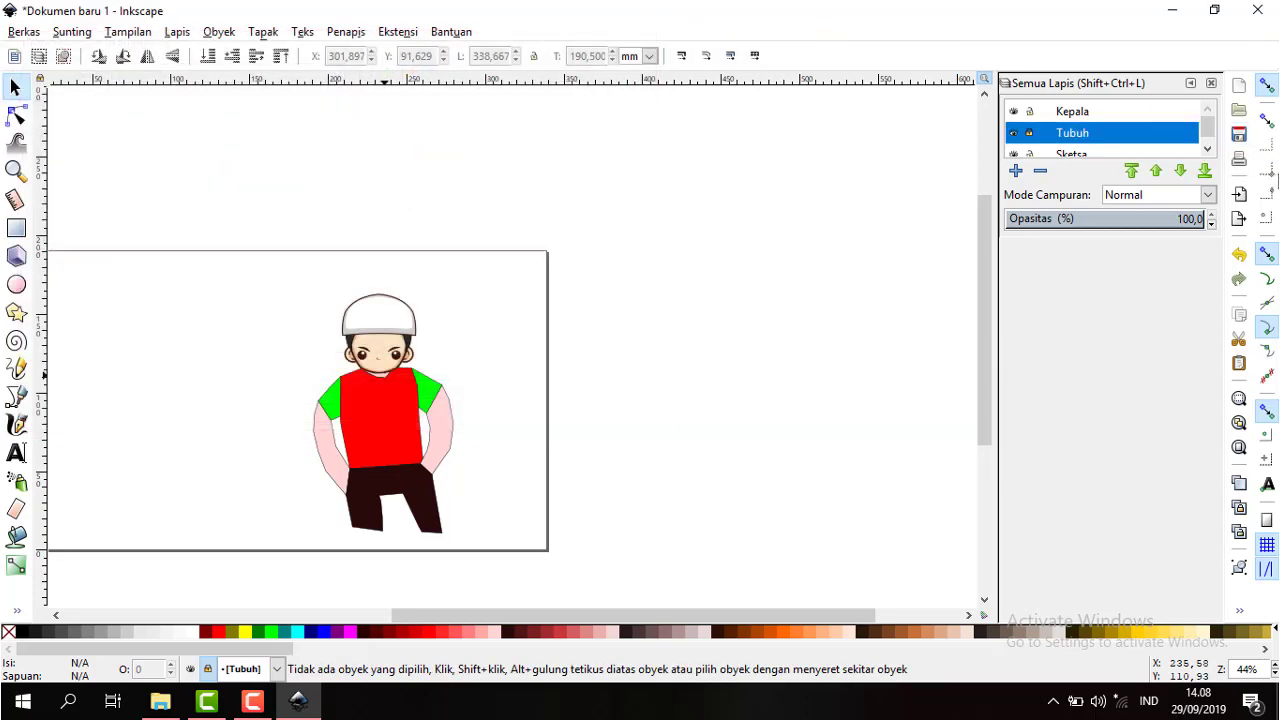
- Re-export the drawing at 337 × 580 px, replacing tubuh.png in Downloads
{"action": "left_click", "coordinate": [1239, 218]}
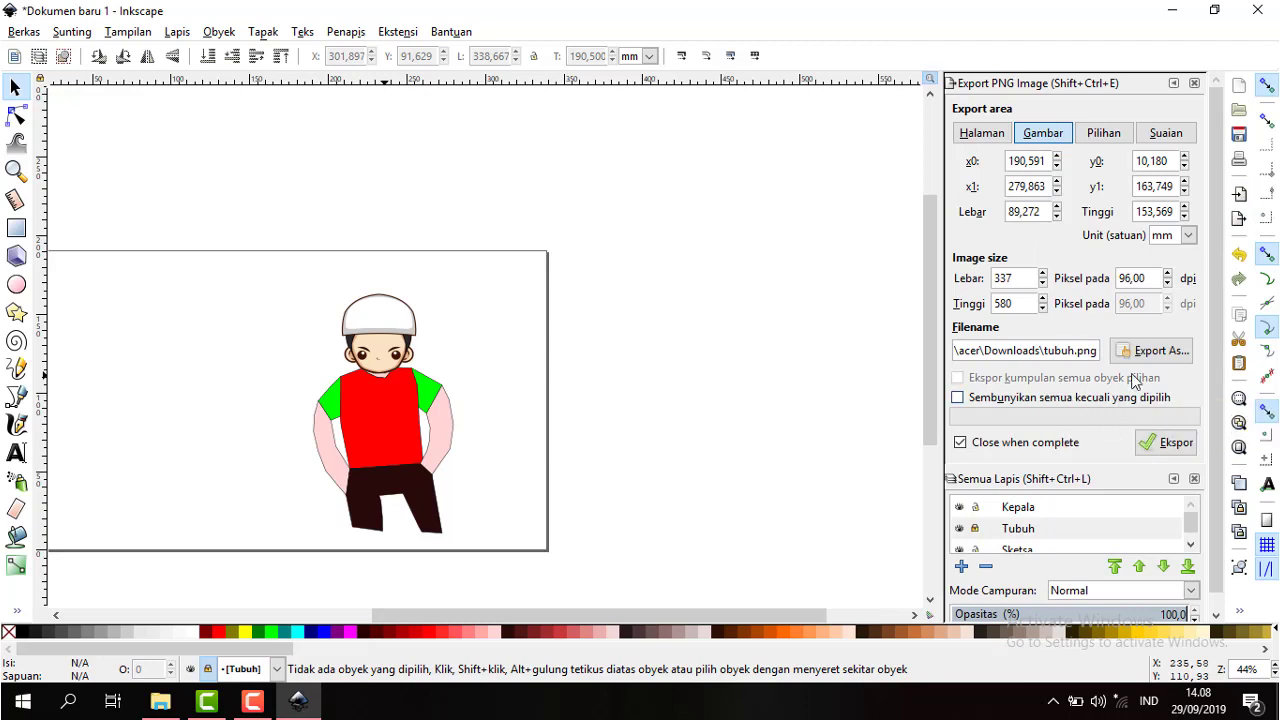
{"action": "left_click", "coordinate": [1165, 443]}
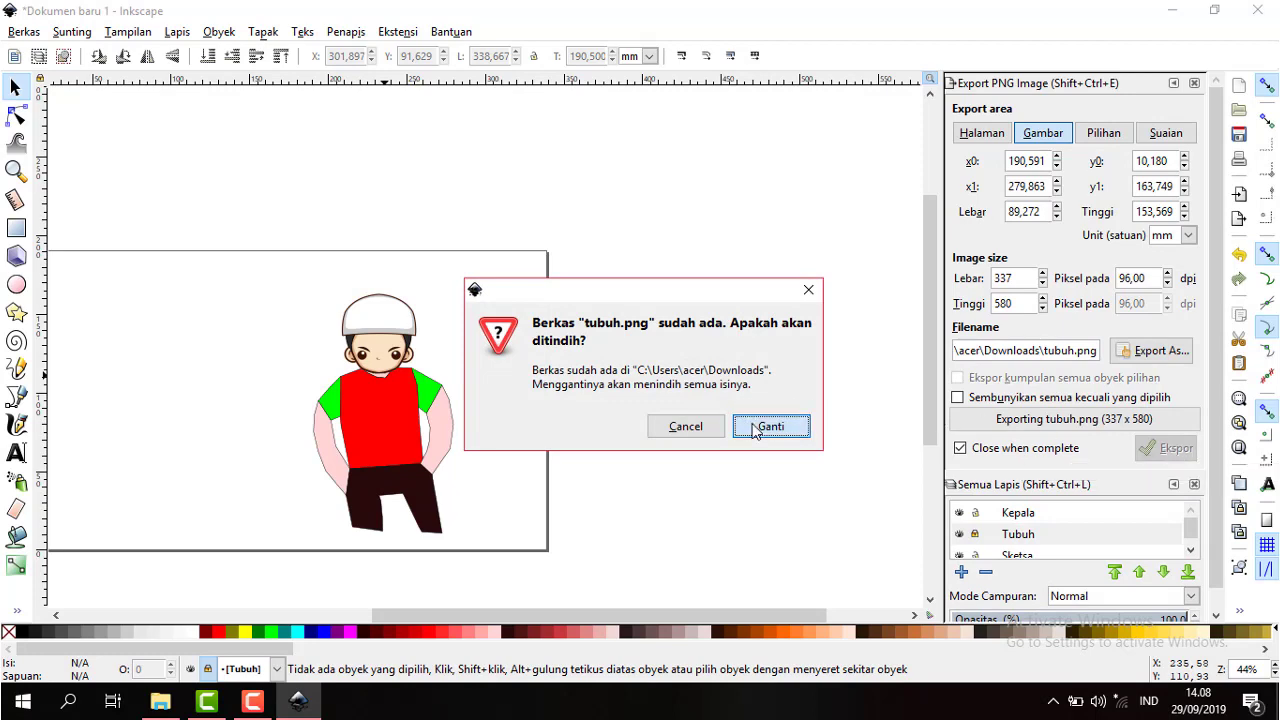
{"action": "left_click", "coordinate": [760, 426]}
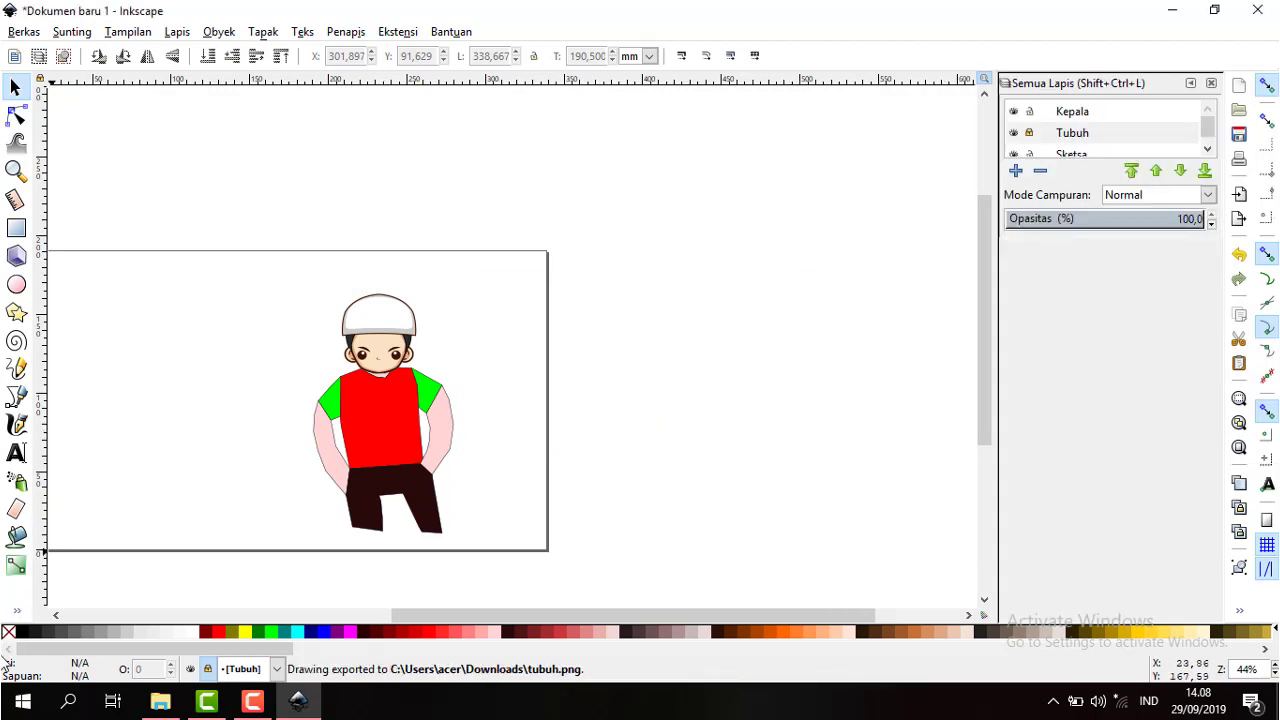
- Open tubuh.png from Downloads with Picasa Photo Viewer
{"action": "left_click", "coordinate": [160, 701]}
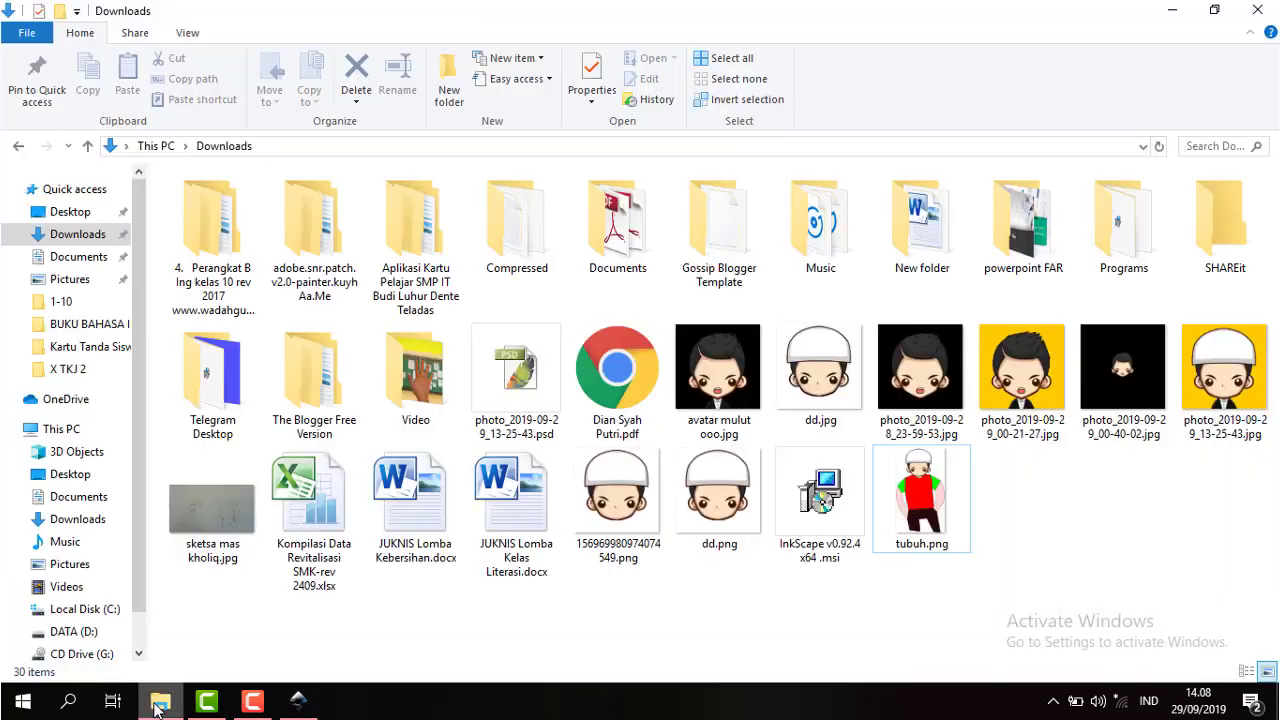
{"action": "left_click", "coordinate": [939, 491]}
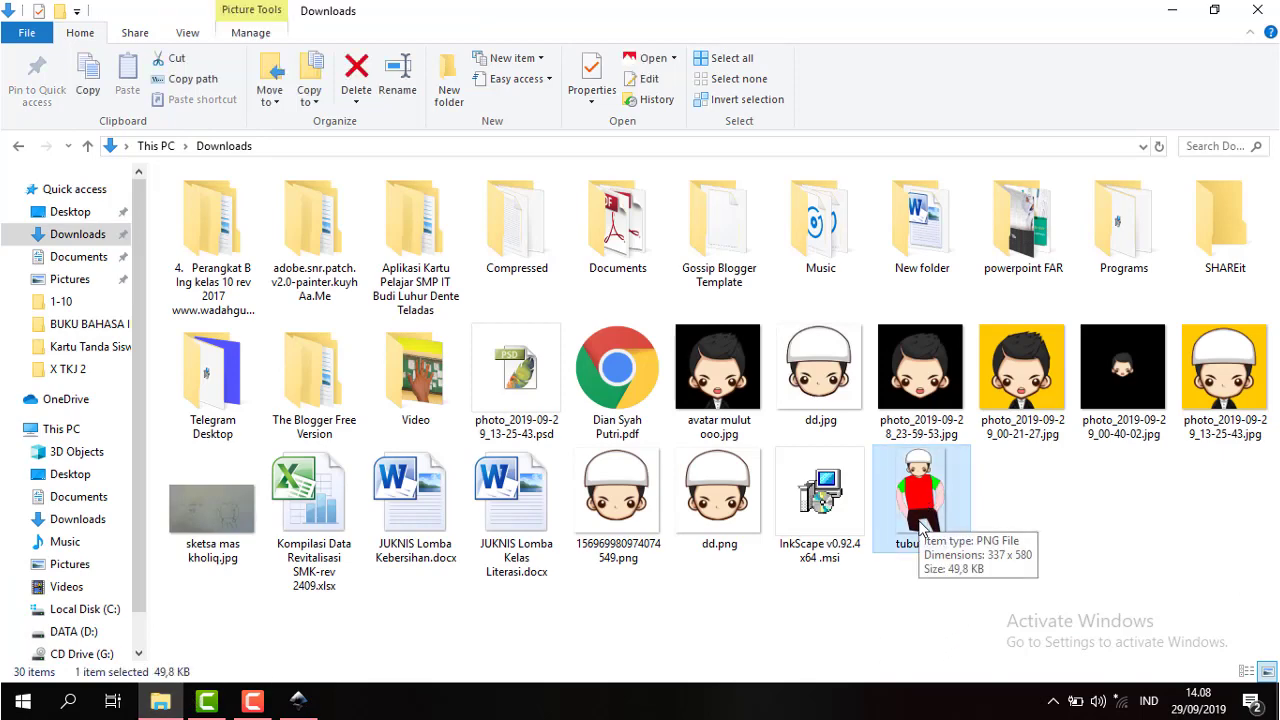
{"action": "right_click", "coordinate": [922, 500]}
{"action": "left_click", "coordinate": [900, 586]}
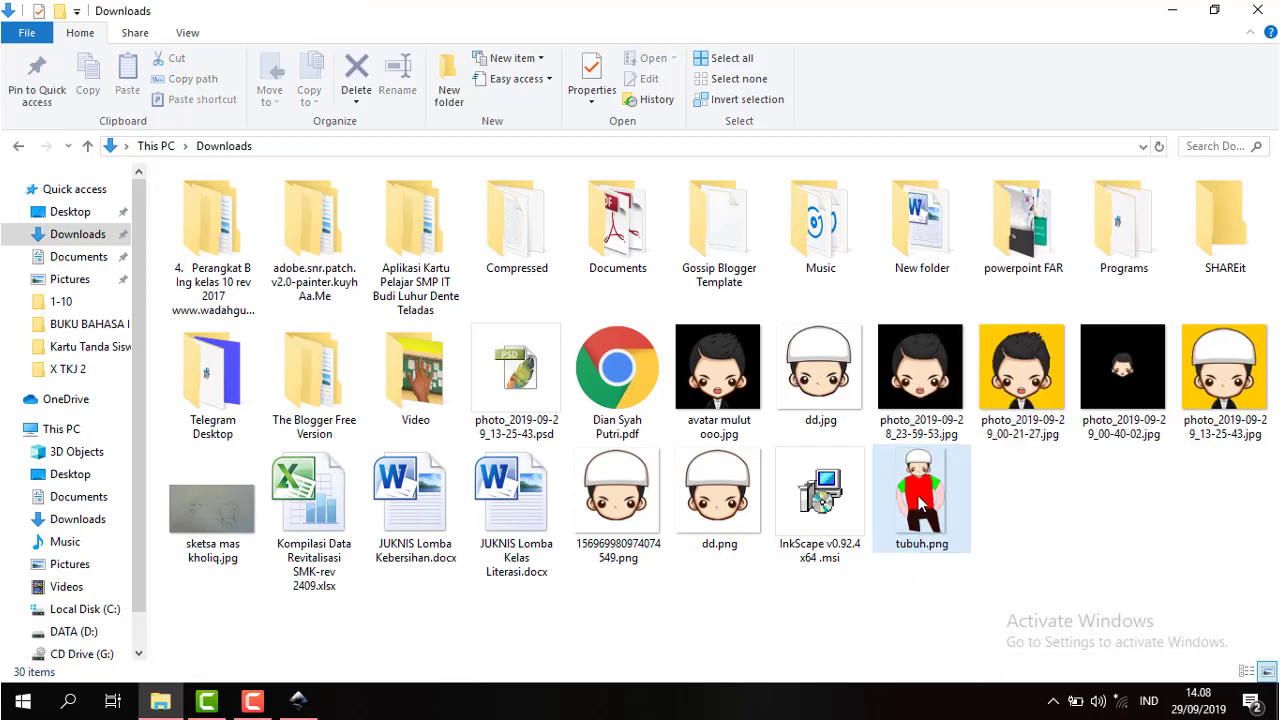
{"action": "right_click", "coordinate": [922, 500]}
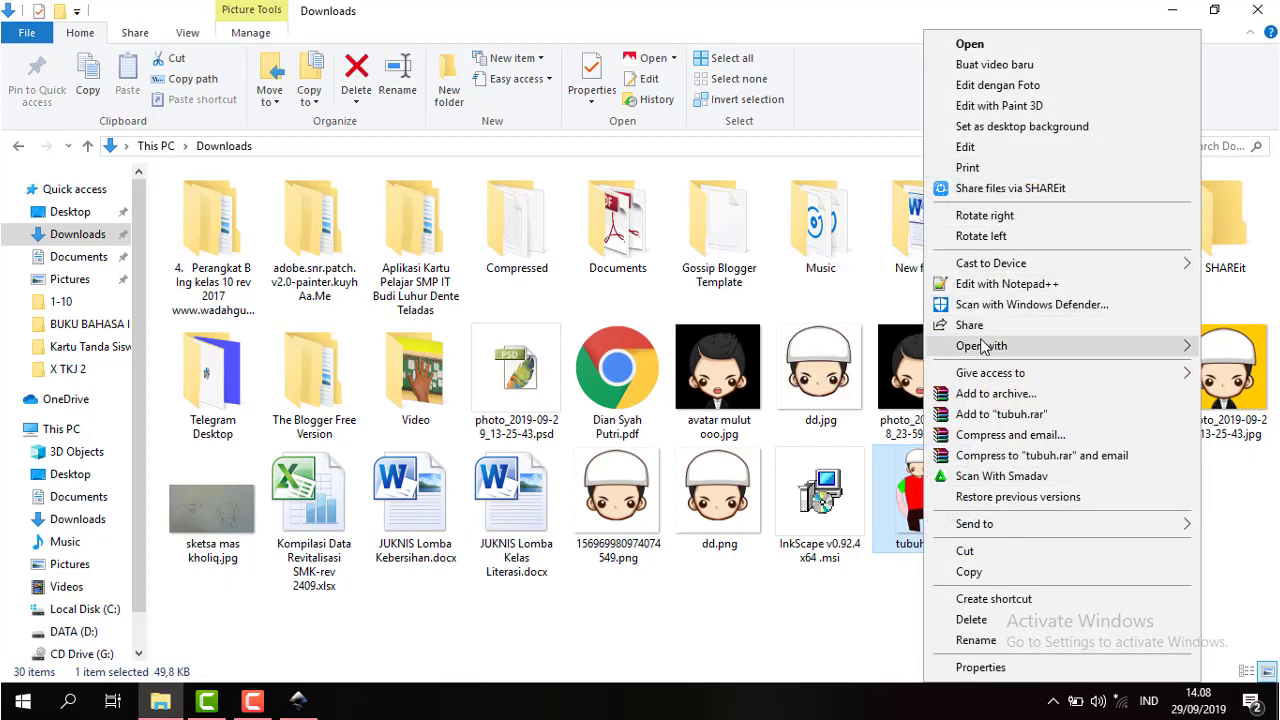
{"action": "left_click", "coordinate": [980, 346]}
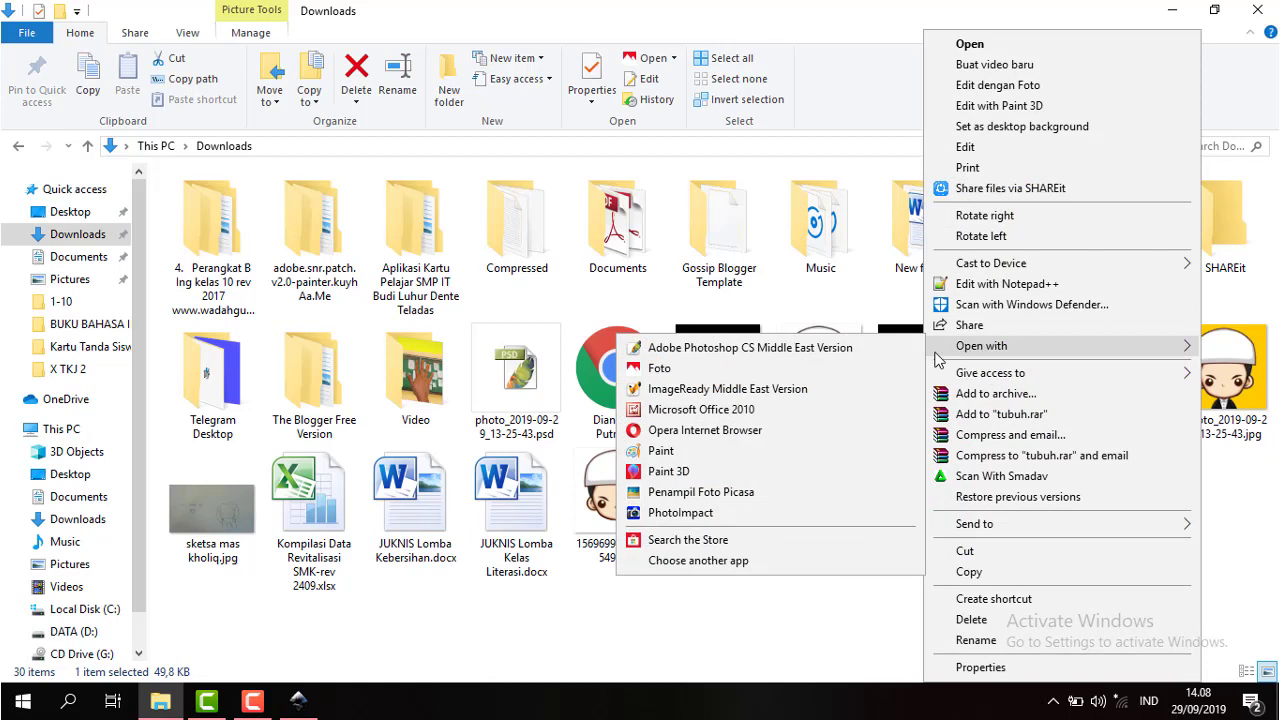
{"action": "left_click", "coordinate": [640, 494]}
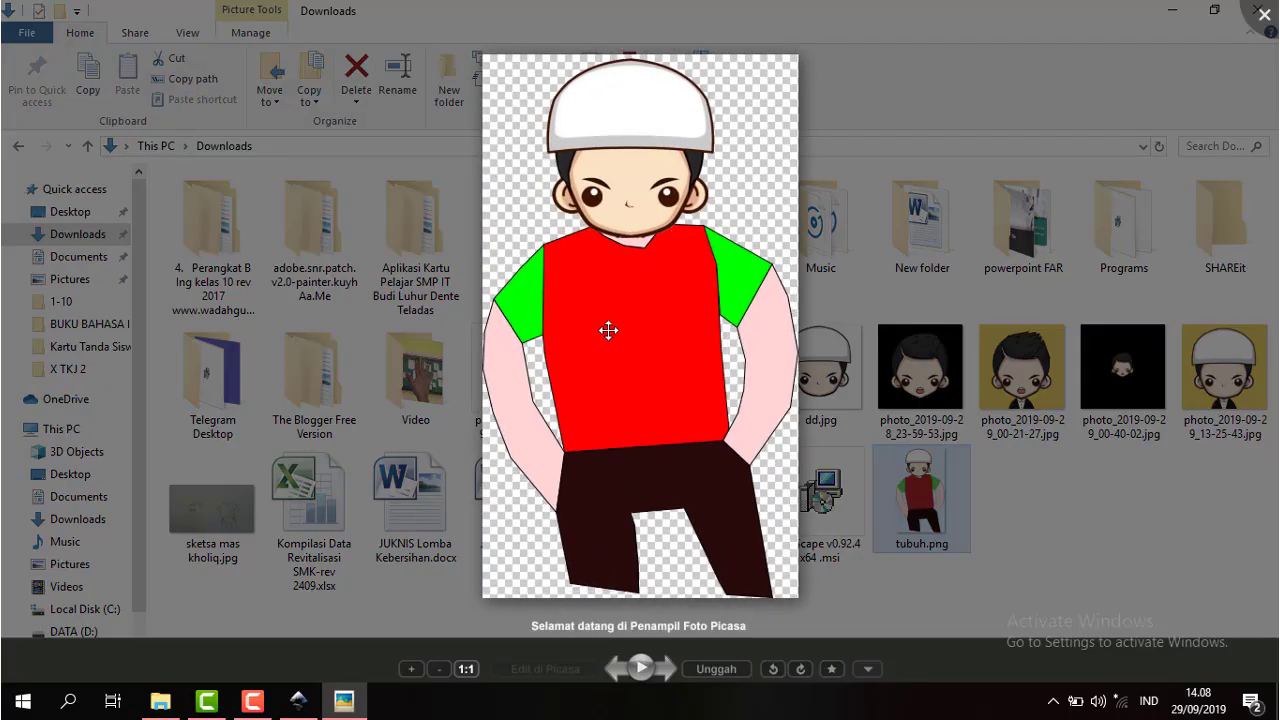
- Inspect the 337 × 580 transparent image, close the viewer, and return to Inkscape
{"action": "scroll", "coordinate": [608, 330], "scroll_direction": "up", "scroll_amount": 2}
{"action": "scroll", "coordinate": [605, 335], "scroll_direction": "down", "scroll_amount": 3}
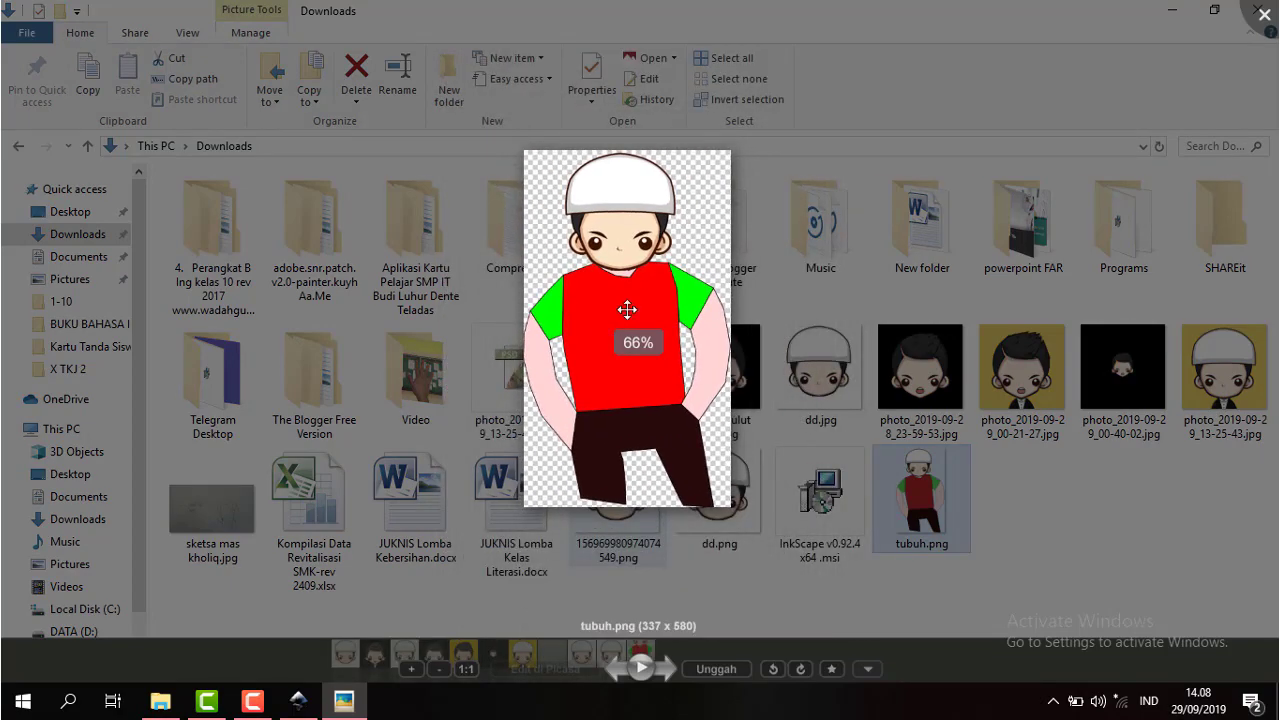
{"action": "left_click", "coordinate": [1266, 18]}
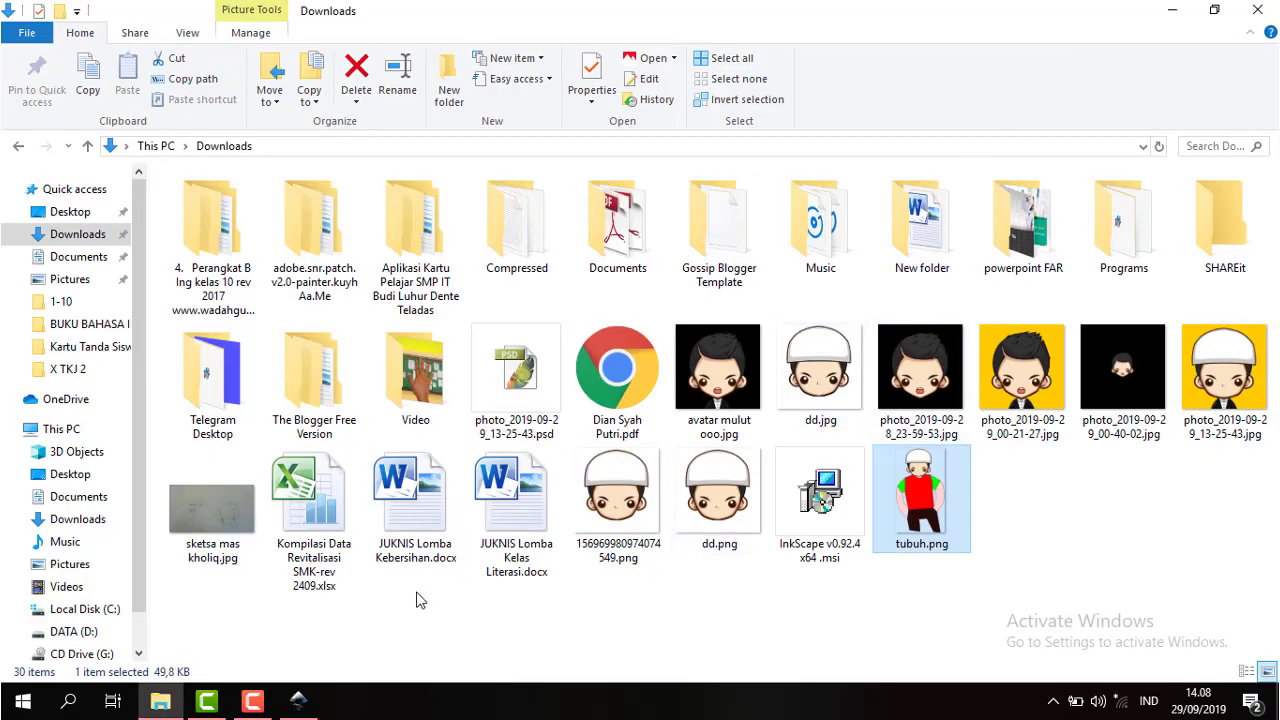
{"action": "left_click", "coordinate": [298, 700]}
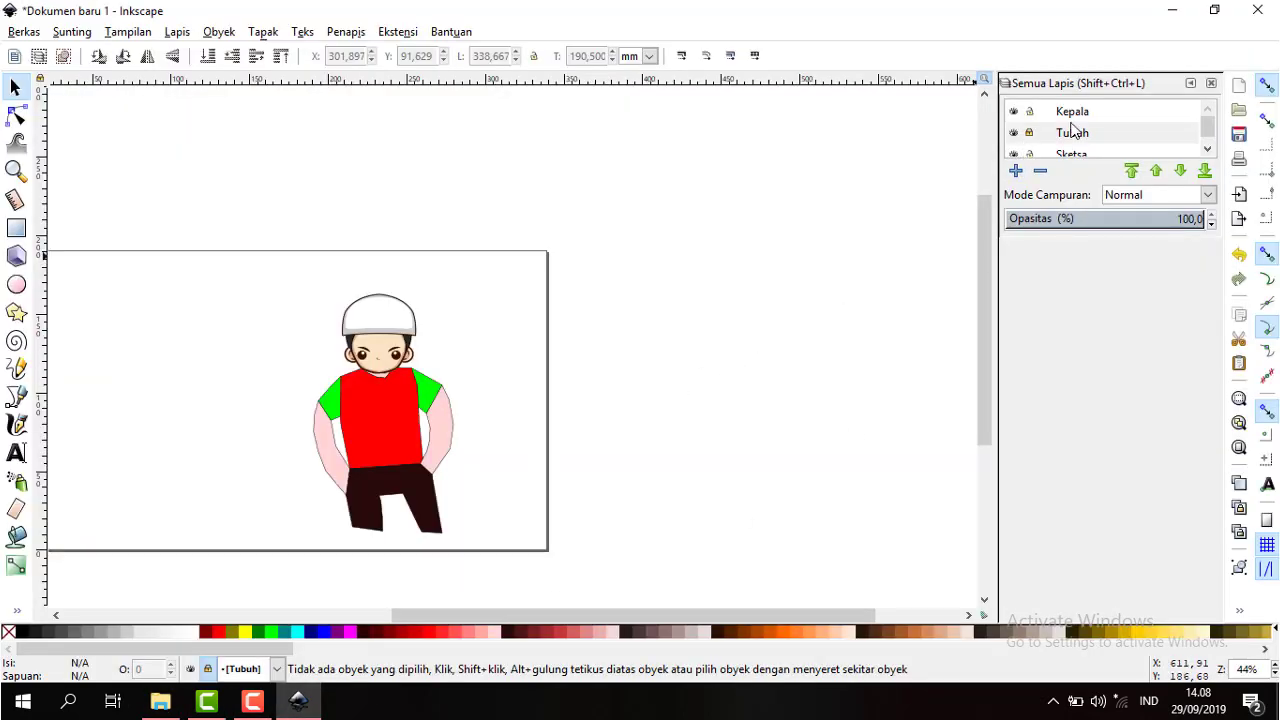
- Lock the Sketsa layer in the Layers panel
{"action": "left_click", "coordinate": [1069, 155]}
{"action": "left_click", "coordinate": [1069, 150]}
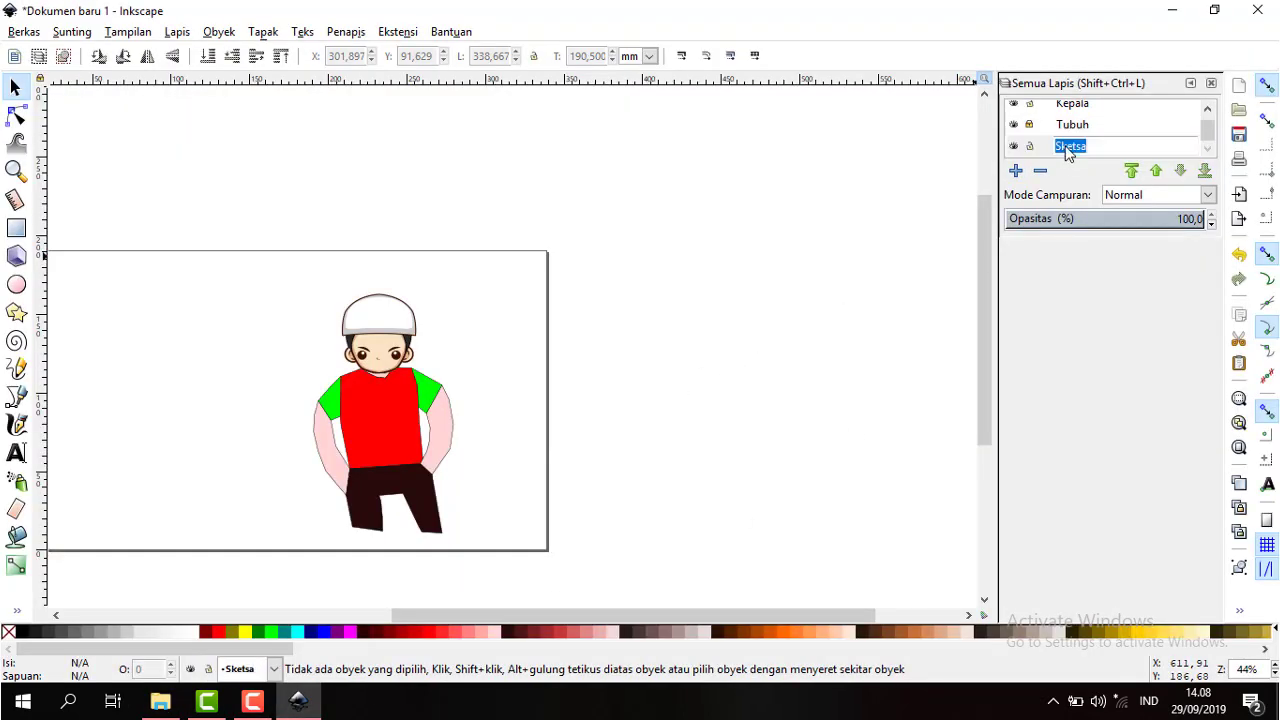
{"action": "left_click", "coordinate": [1030, 146]}
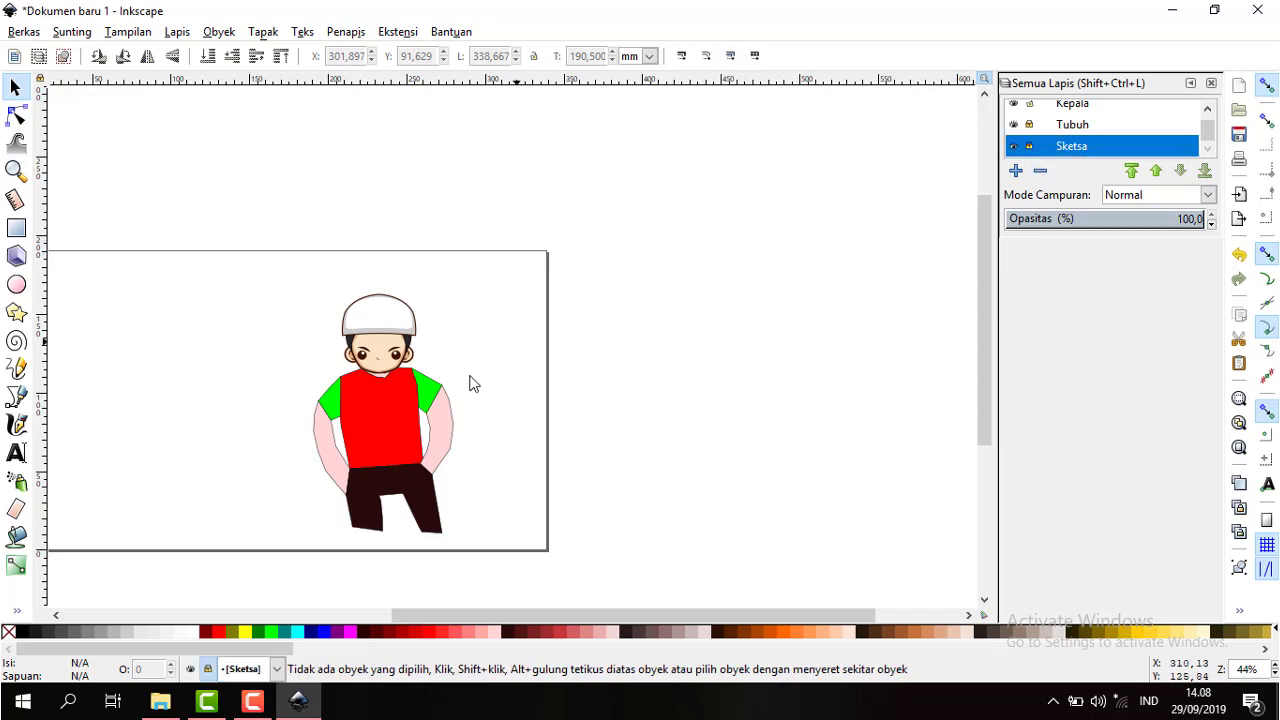
{"action": "mouse_move", "coordinate": [768, 618]}
{"action": "left_mouse_down"}
{"action": "mouse_move", "coordinate": [622, 620]}
{"action": "mouse_move", "coordinate": [627, 610]}
{"action": "left_mouse_up"}
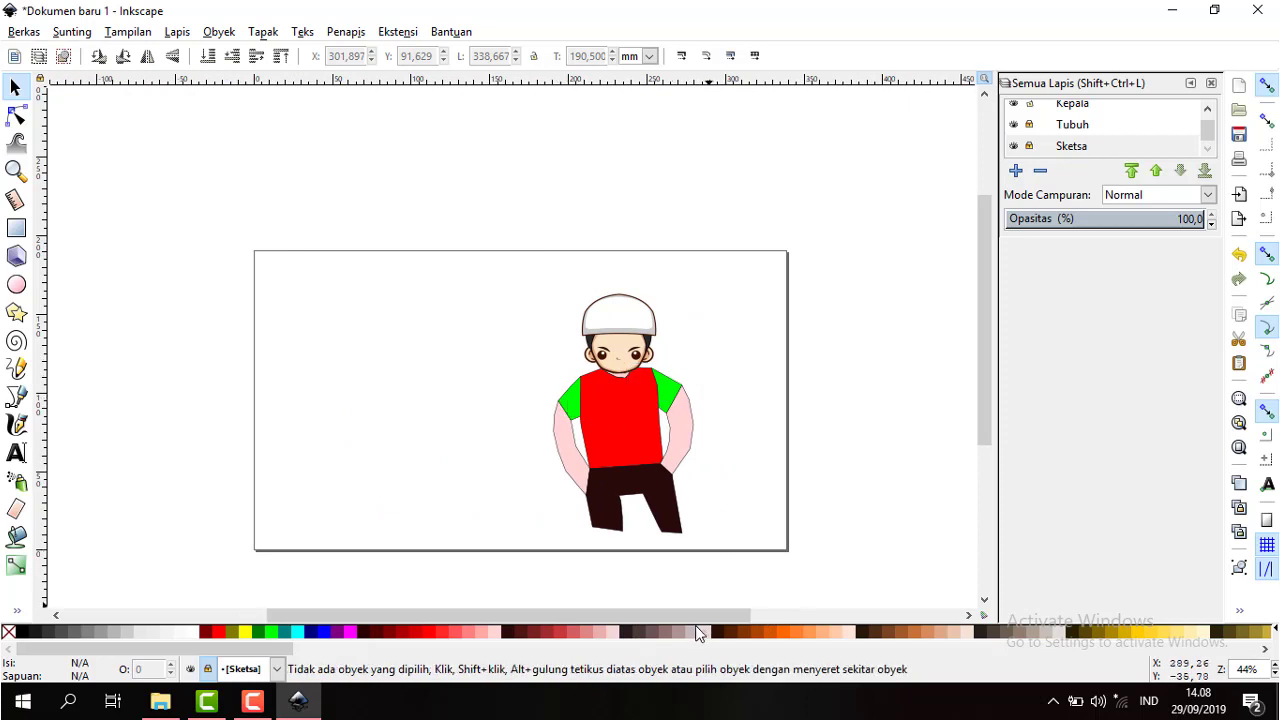
- Toggle the Tubuh layer lock and make Kepala the current layer
{"action": "left_click", "coordinate": [1030, 125]}
{"action": "scroll", "coordinate": [1031, 130], "scroll_direction": "up", "scroll_amount": 1}
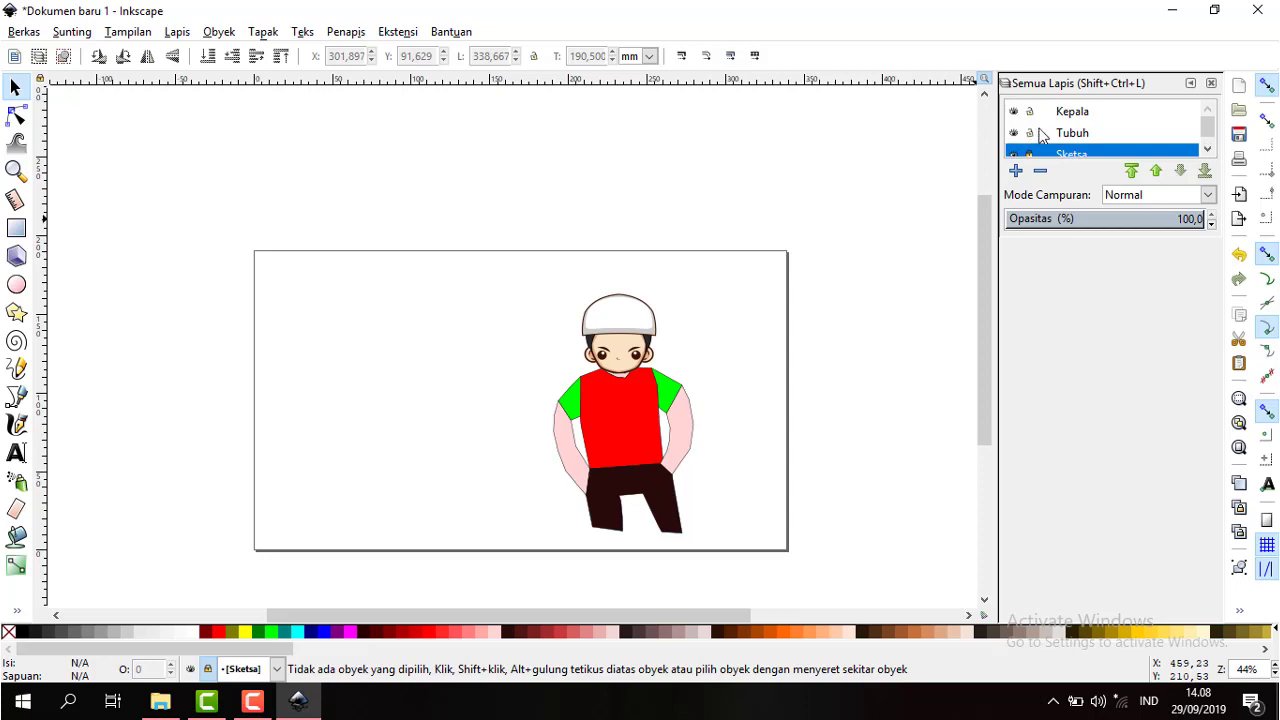
{"action": "double_click", "coordinate": [1057, 118]}
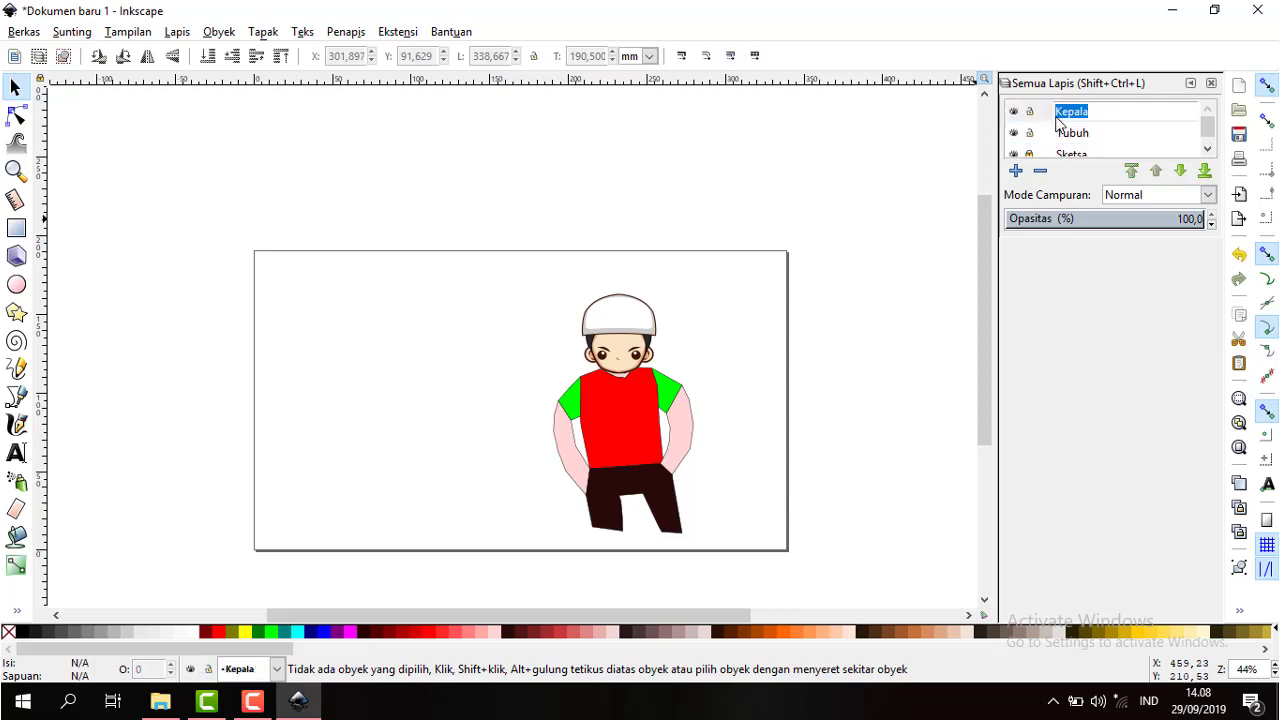
{"action": "left_click", "coordinate": [875, 296]}
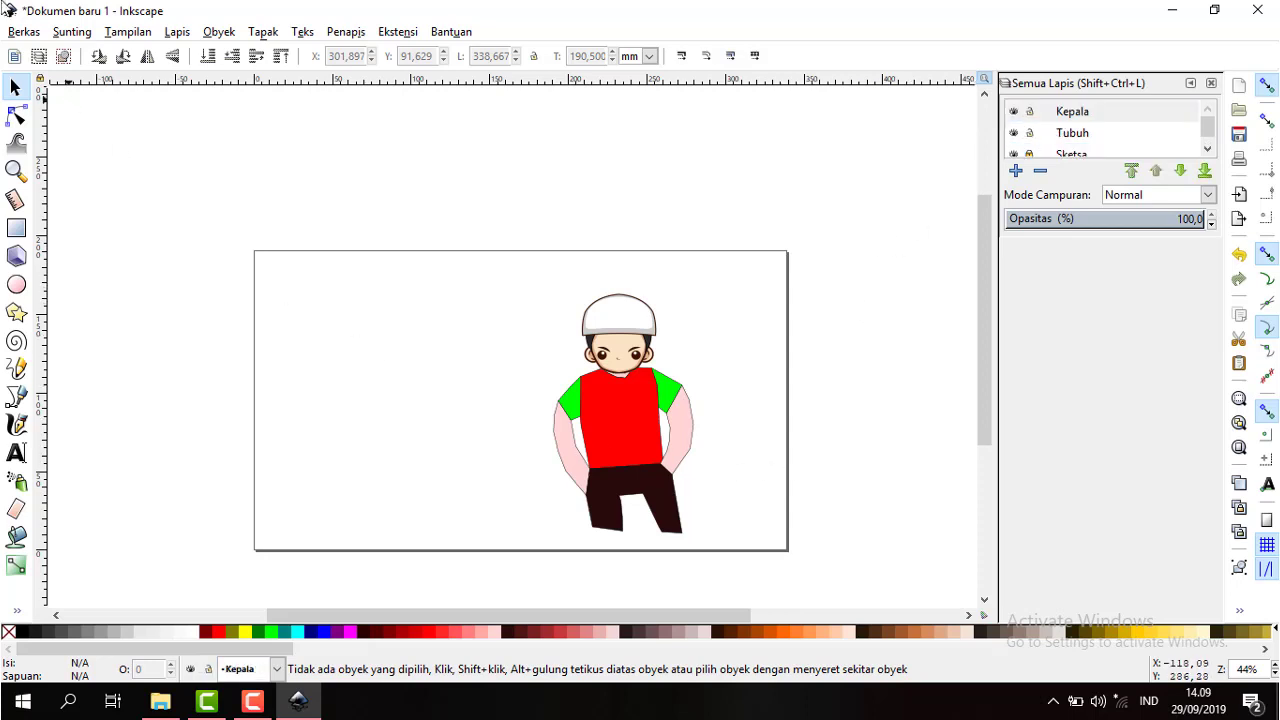
{"action": "left_click", "coordinate": [14, 32]}
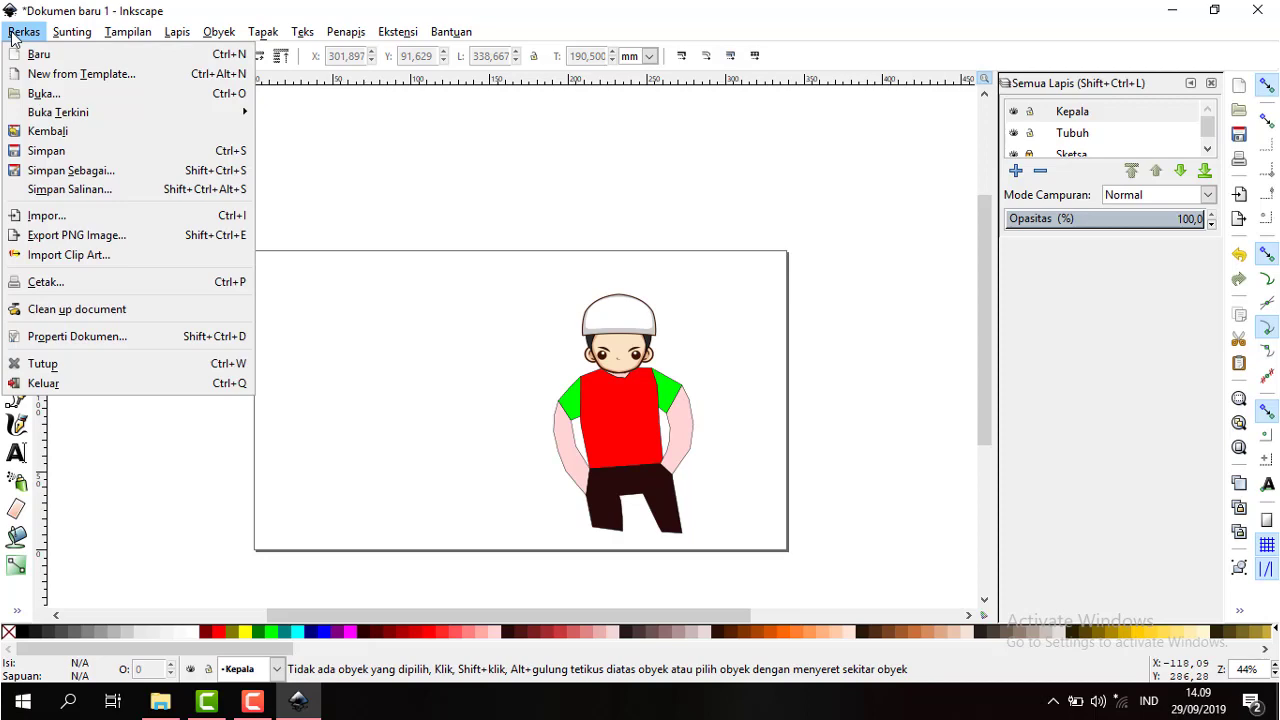
- Import the pencil sketch JPG as an embedded image
{"action": "left_click", "coordinate": [45, 216]}
{"action": "scroll", "coordinate": [329, 243], "scroll_direction": "down", "scroll_amount": 5}
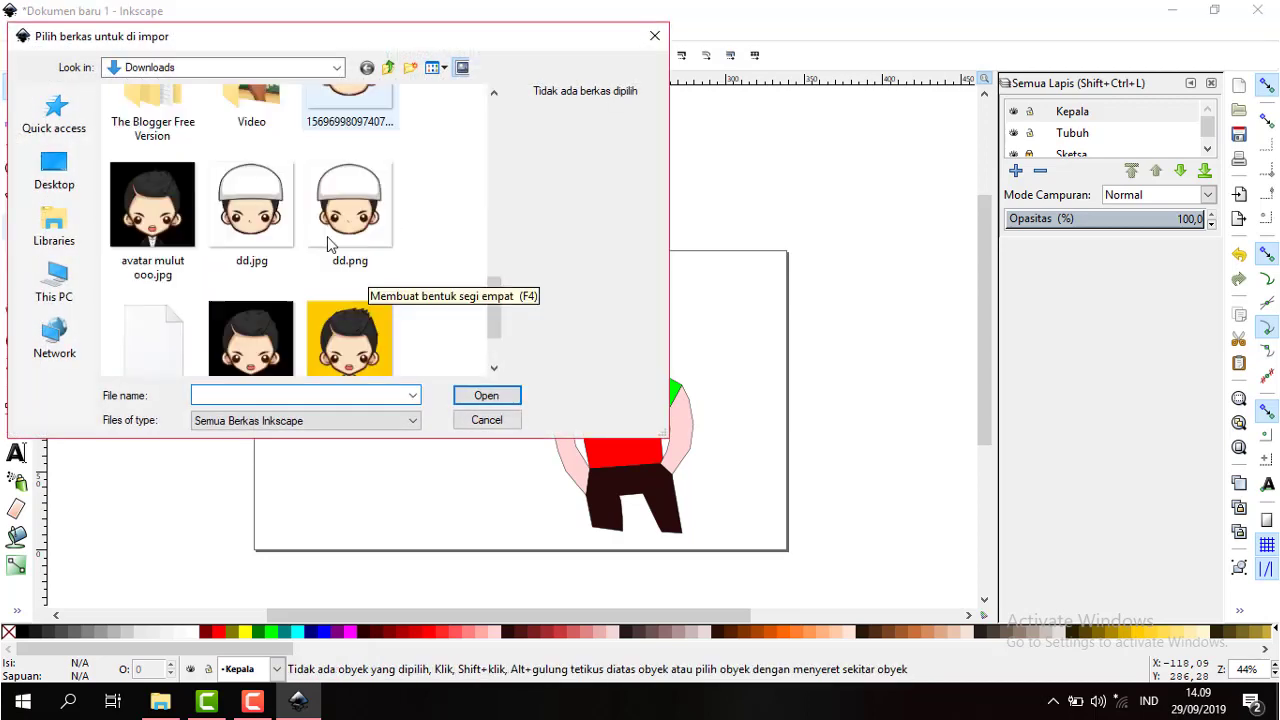
{"action": "scroll", "coordinate": [340, 268], "scroll_direction": "down", "scroll_amount": 3}
{"action": "double_click", "coordinate": [343, 229]}
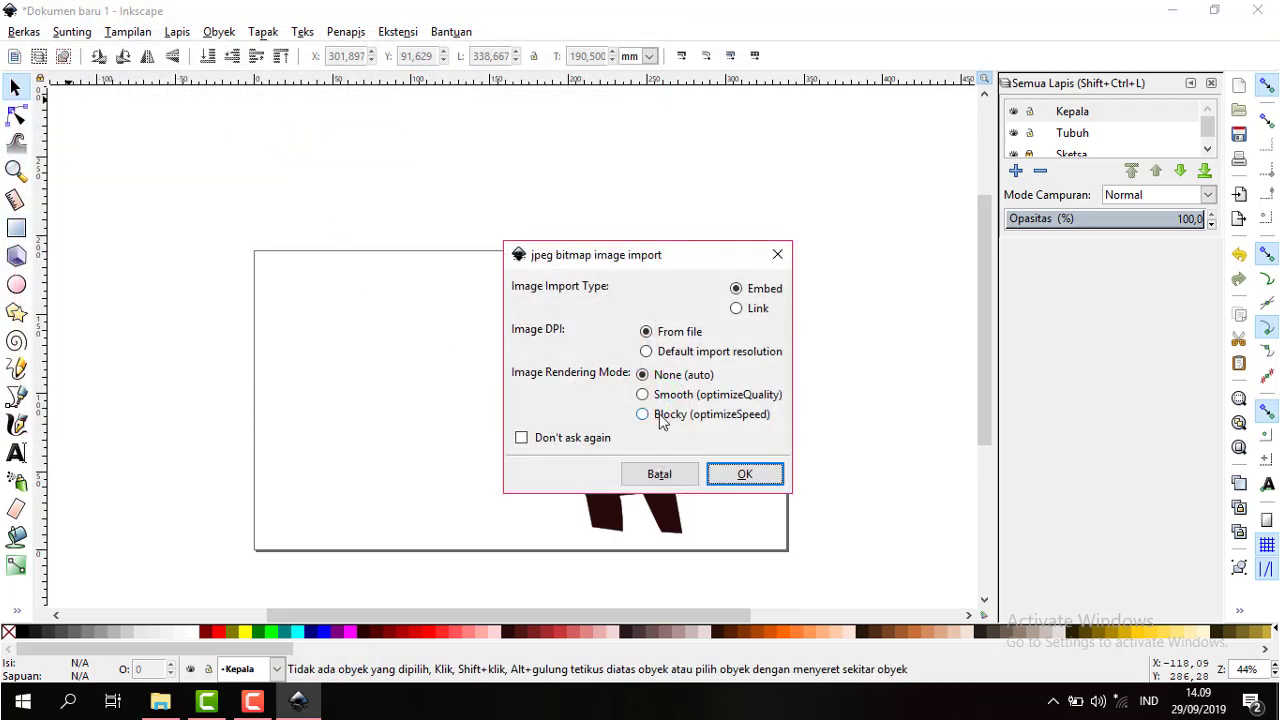
{"action": "left_click", "coordinate": [743, 477]}
- Move the sketch photo to the page's upper left beside the character
{"action": "left_click_drag", "start_coordinate": [667, 456], "coordinate": [299, 467]}
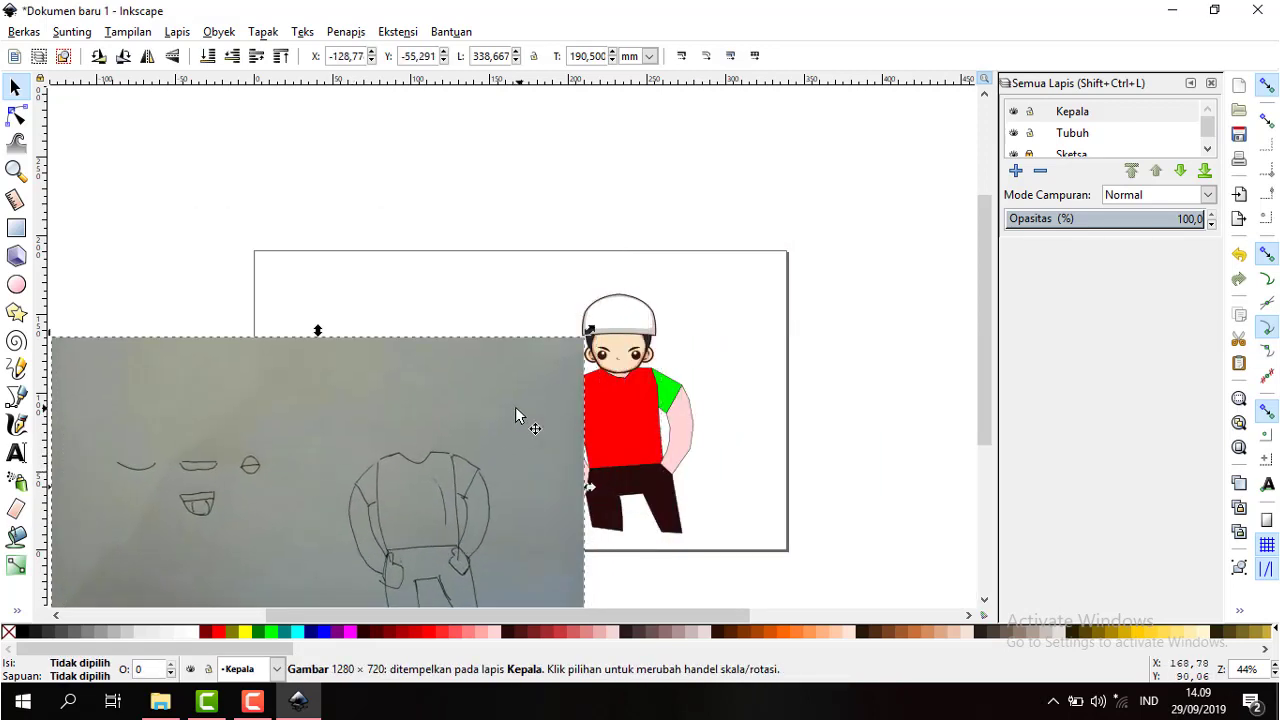
{"action": "mouse_move", "coordinate": [515, 406]}
{"action": "left_mouse_down"}
{"action": "mouse_move", "coordinate": [586, 320]}
{"action": "mouse_move", "coordinate": [386, 197]}
{"action": "left_mouse_up"}
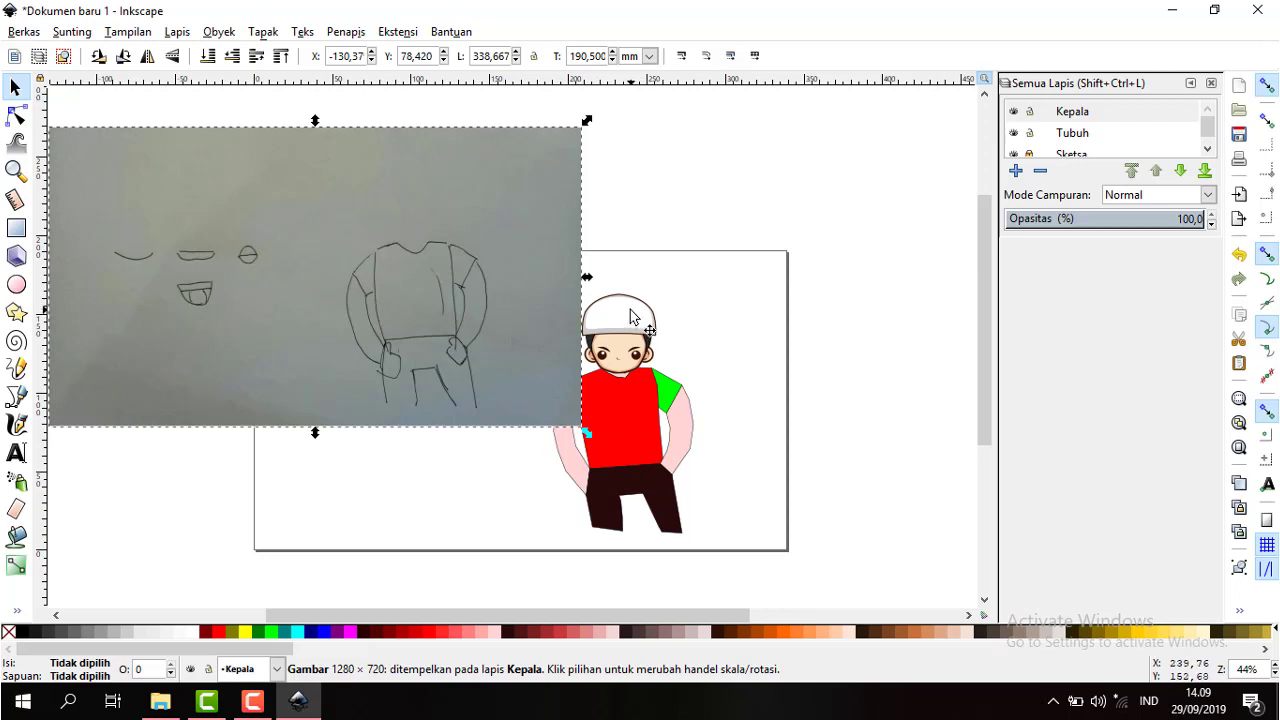
{"action": "left_click_drag", "start_coordinate": [630, 316], "coordinate": [642, 314]}
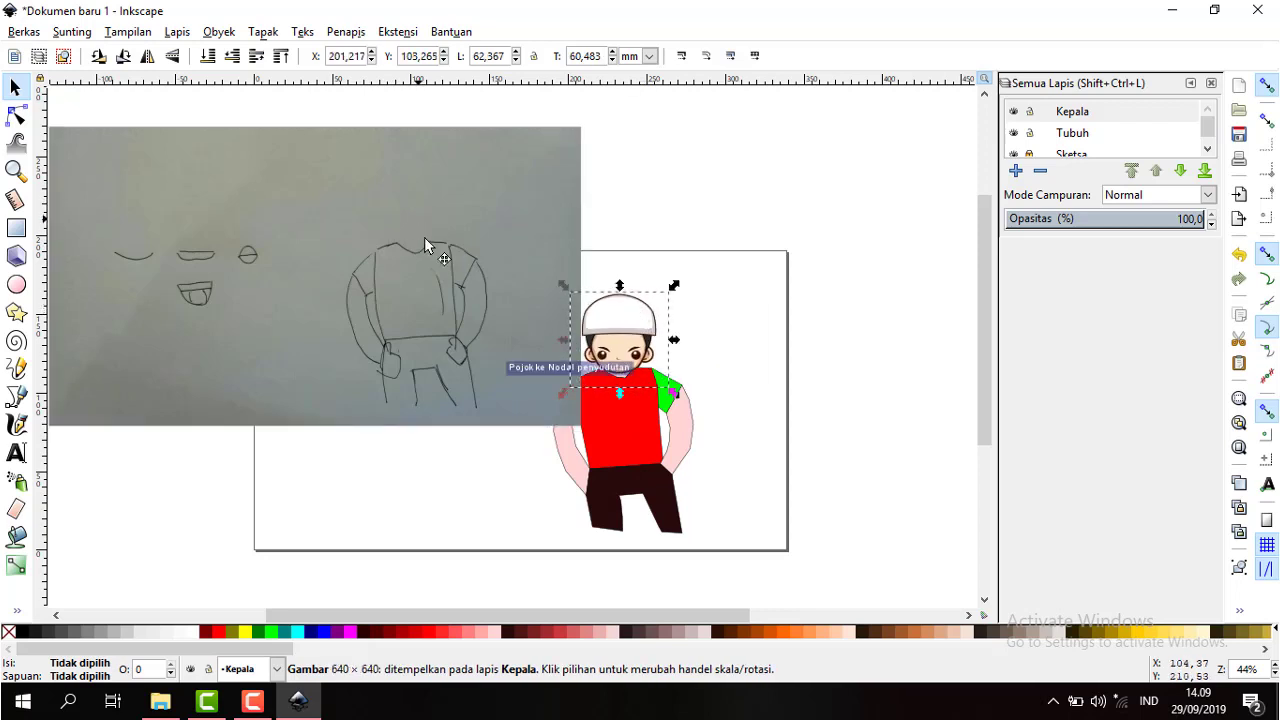
{"action": "mouse_move", "coordinate": [424, 245]}
{"action": "left_mouse_down"}
{"action": "mouse_move", "coordinate": [639, 346]}
{"action": "mouse_move", "coordinate": [342, 258]}
{"action": "left_mouse_up"}
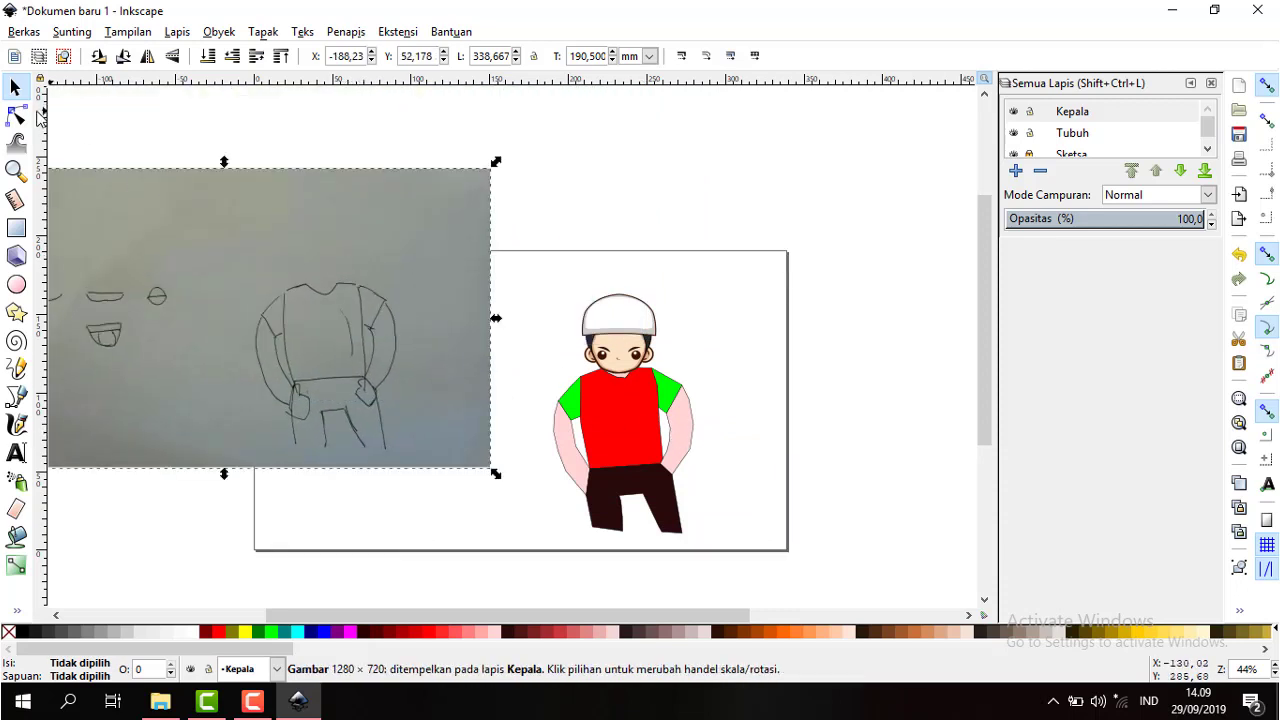
{"action": "left_click", "coordinate": [16, 115]}
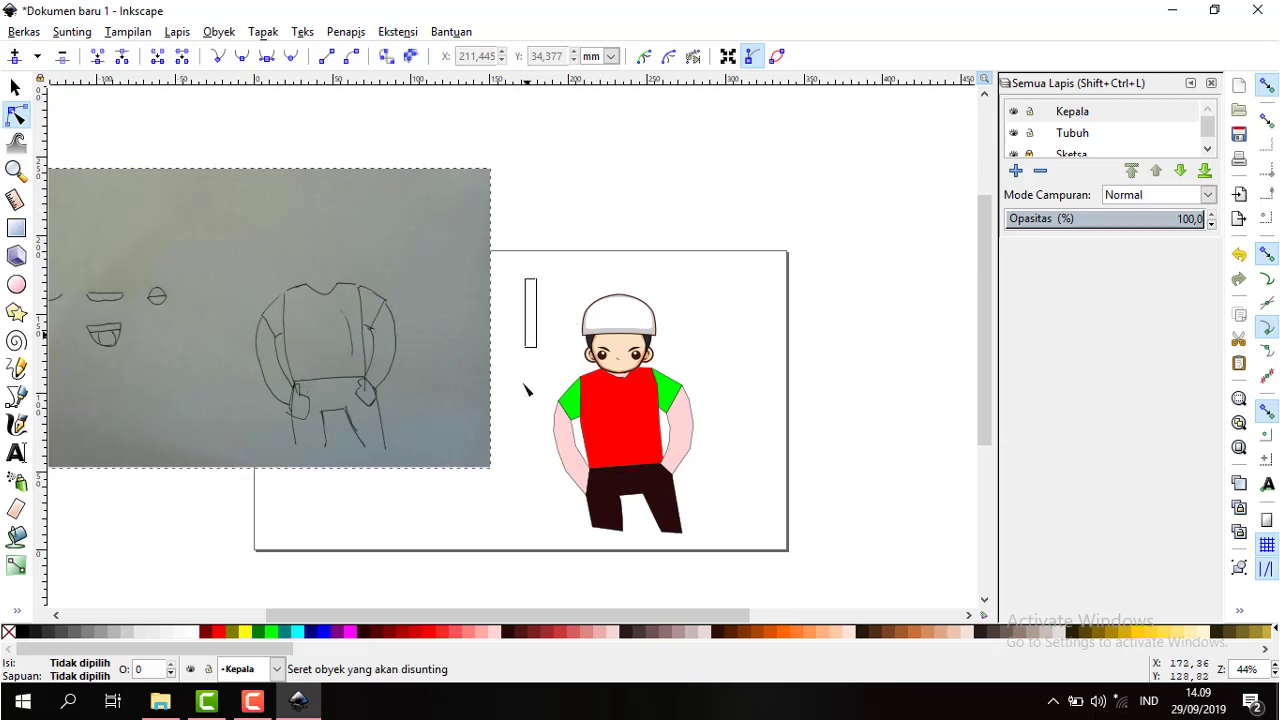
{"action": "left_click_drag", "start_coordinate": [525, 385], "coordinate": [735, 540]}
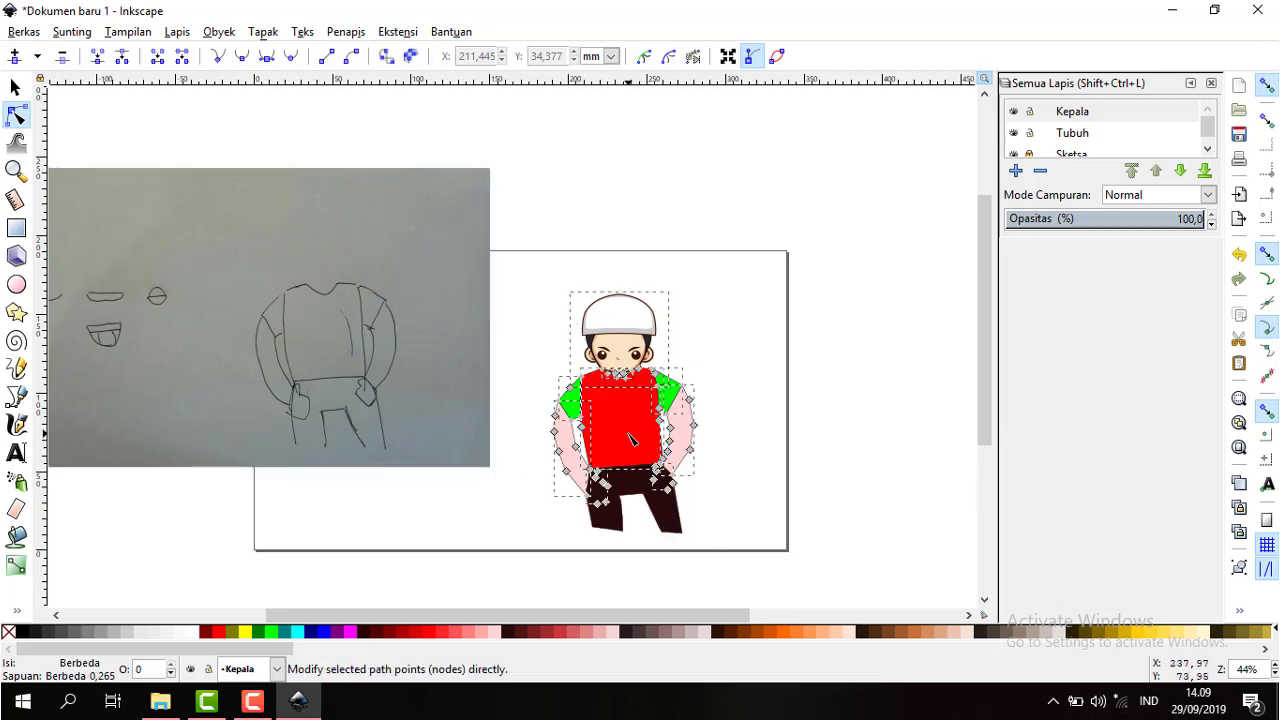
{"action": "left_click_drag", "start_coordinate": [630, 440], "coordinate": [756, 416]}
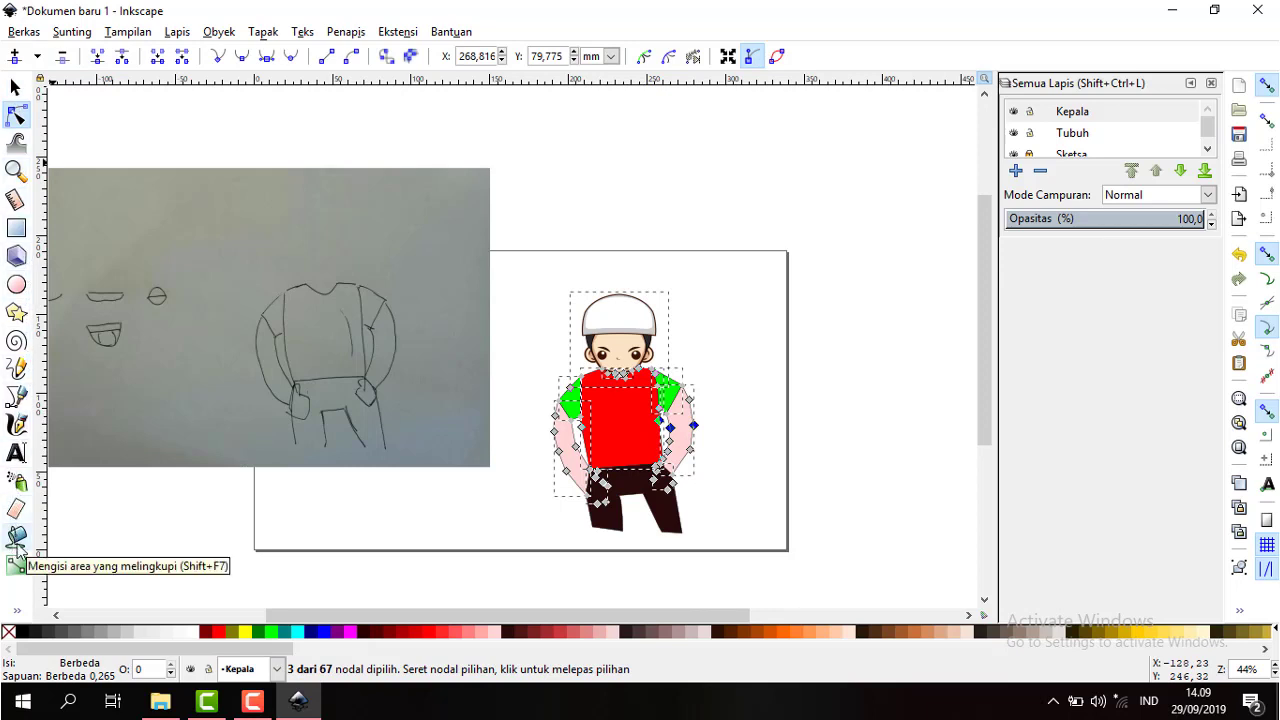
{"action": "key", "text": "Escape"}
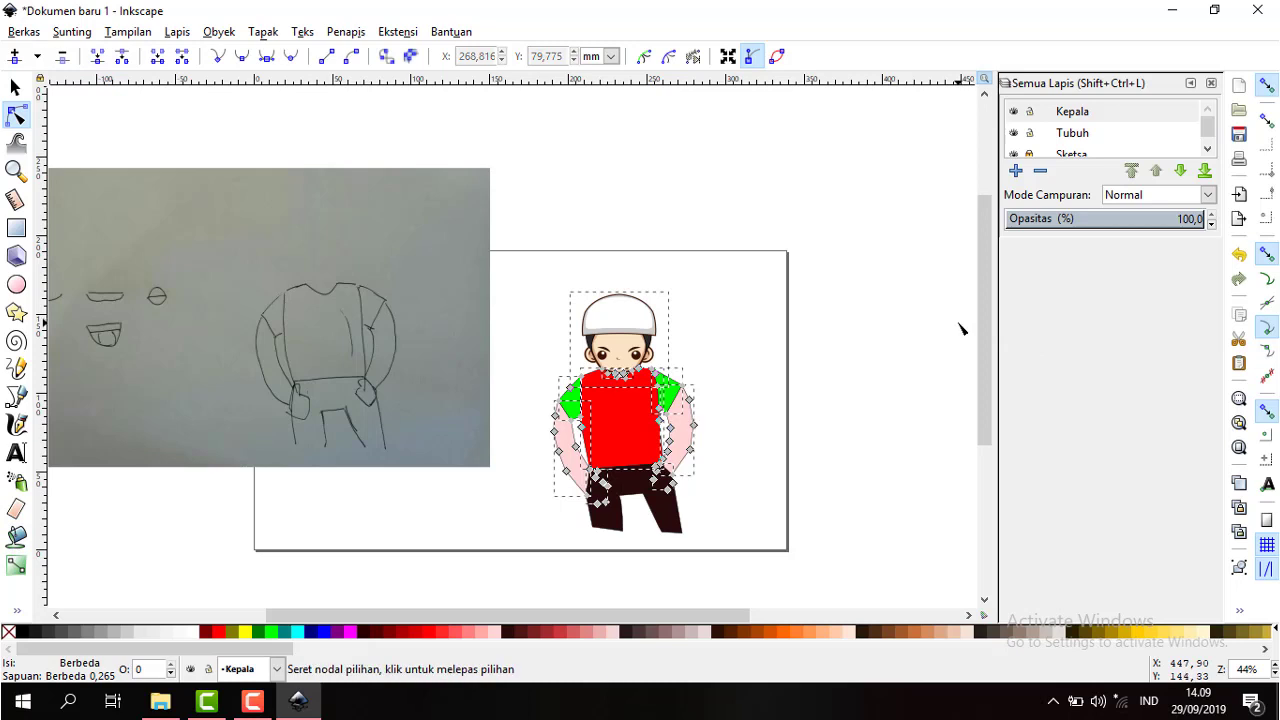
{"action": "left_click", "coordinate": [740, 419]}
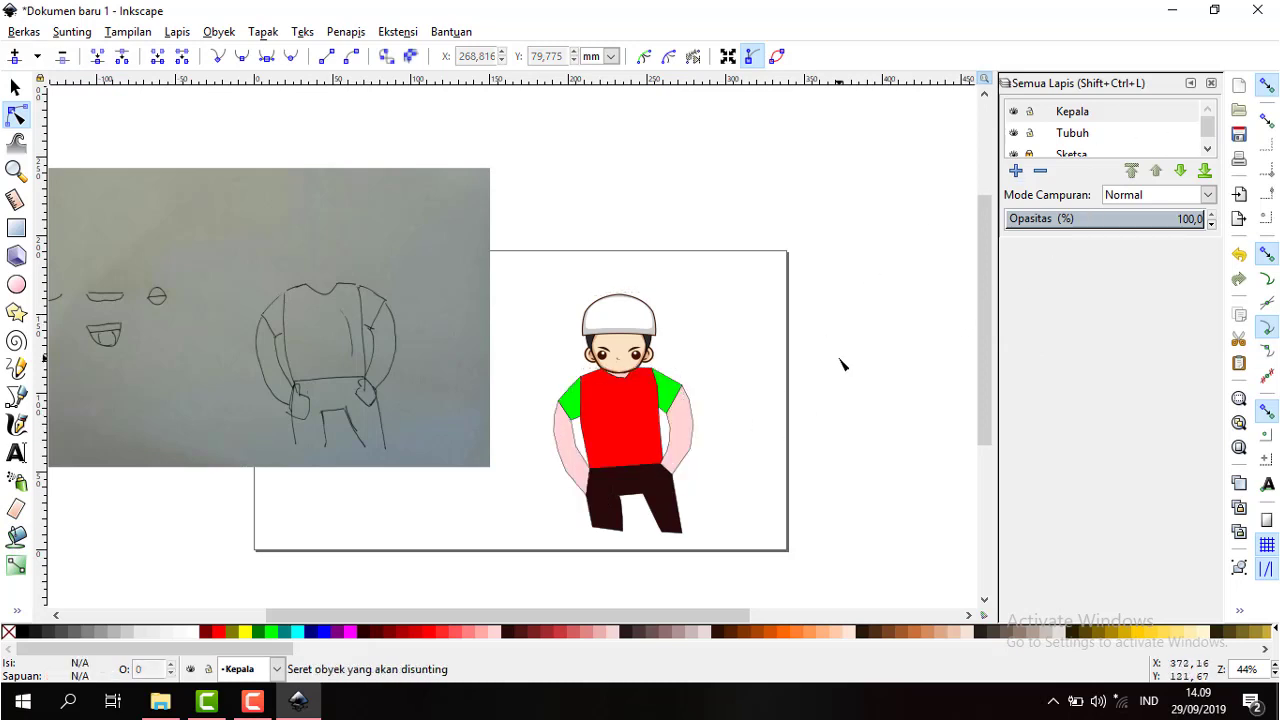
{"action": "left_click_drag", "start_coordinate": [348, 250], "coordinate": [548, 278]}
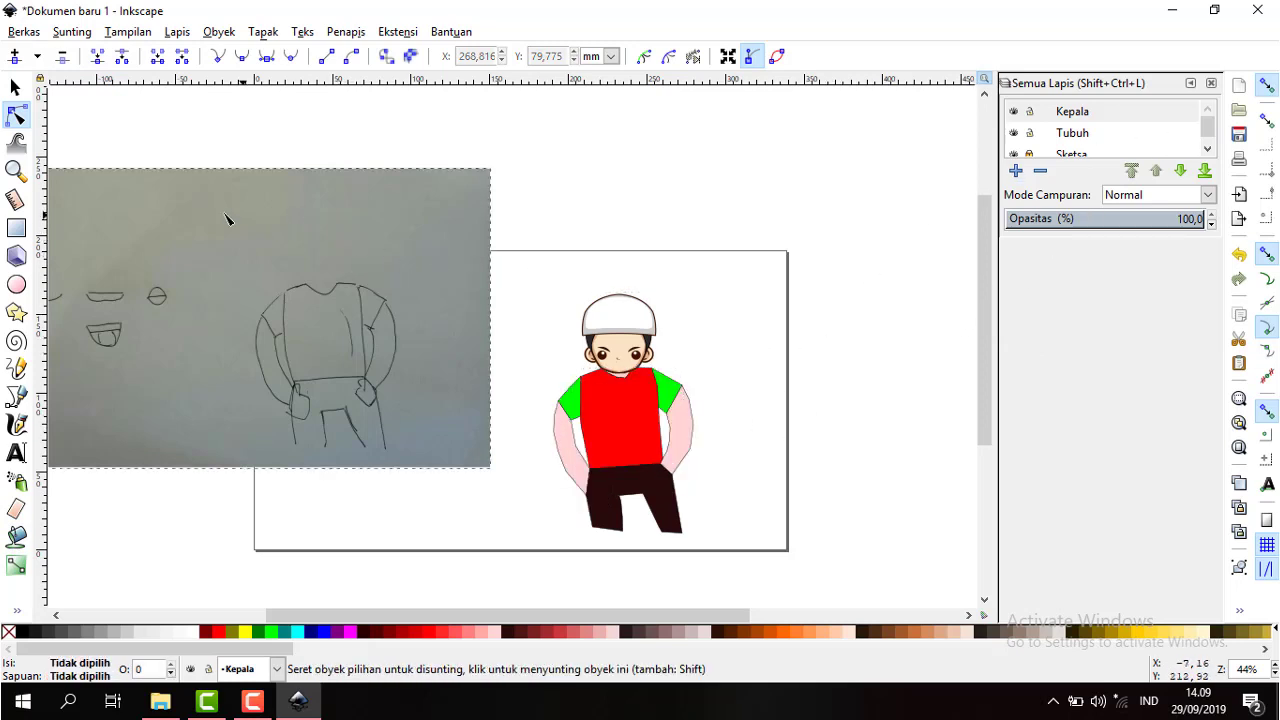
{"action": "right_click", "coordinate": [609, 410]}
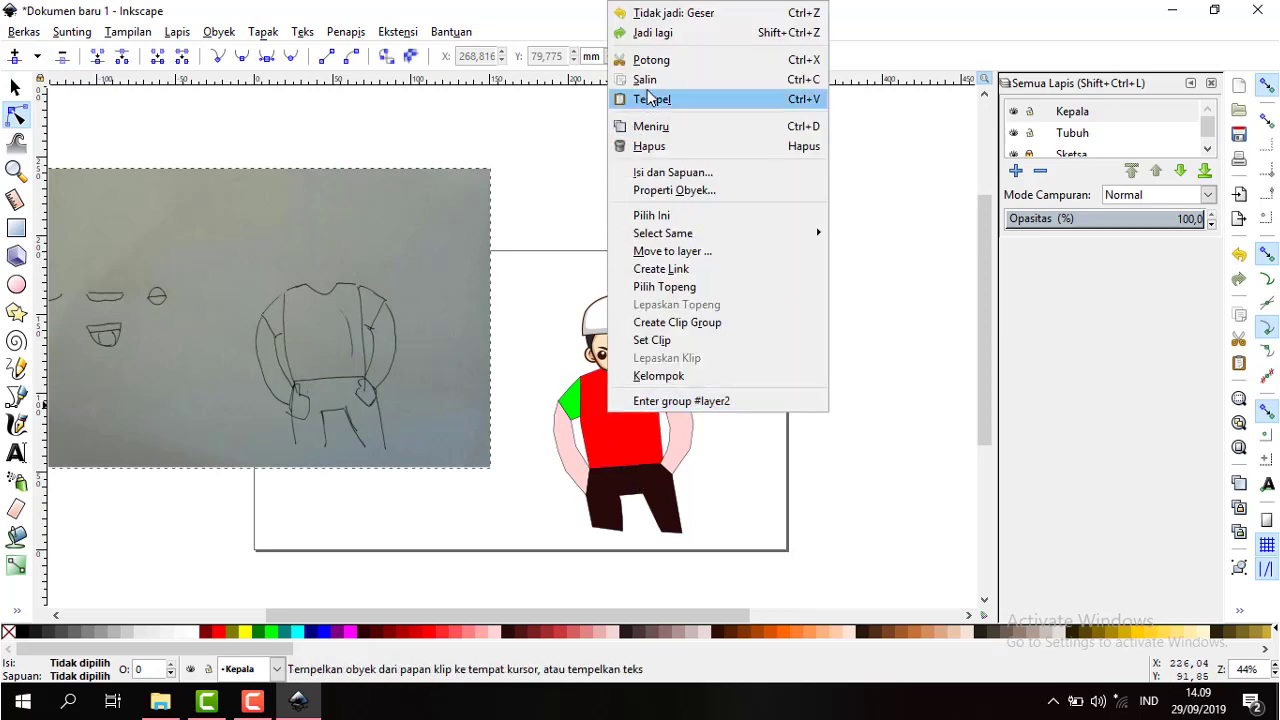
{"action": "left_click", "coordinate": [900, 257]}
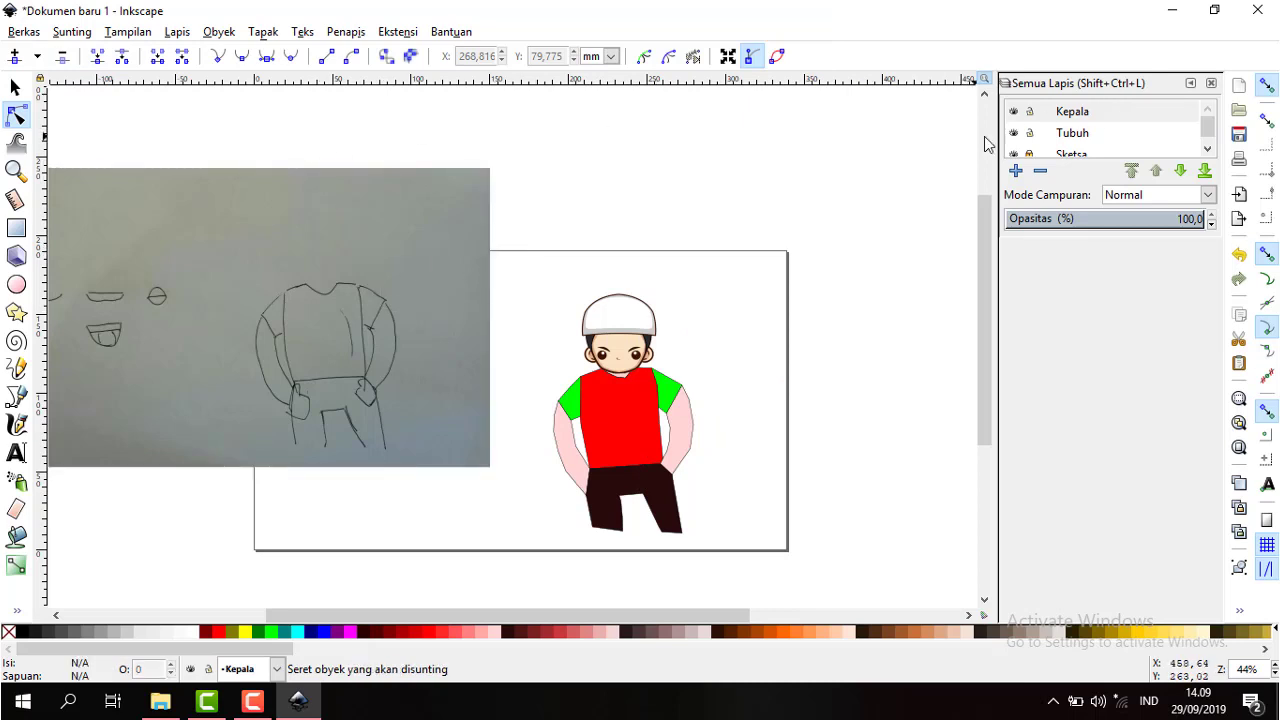
{"action": "scroll", "coordinate": [1050, 142], "scroll_direction": "down", "scroll_amount": 1}
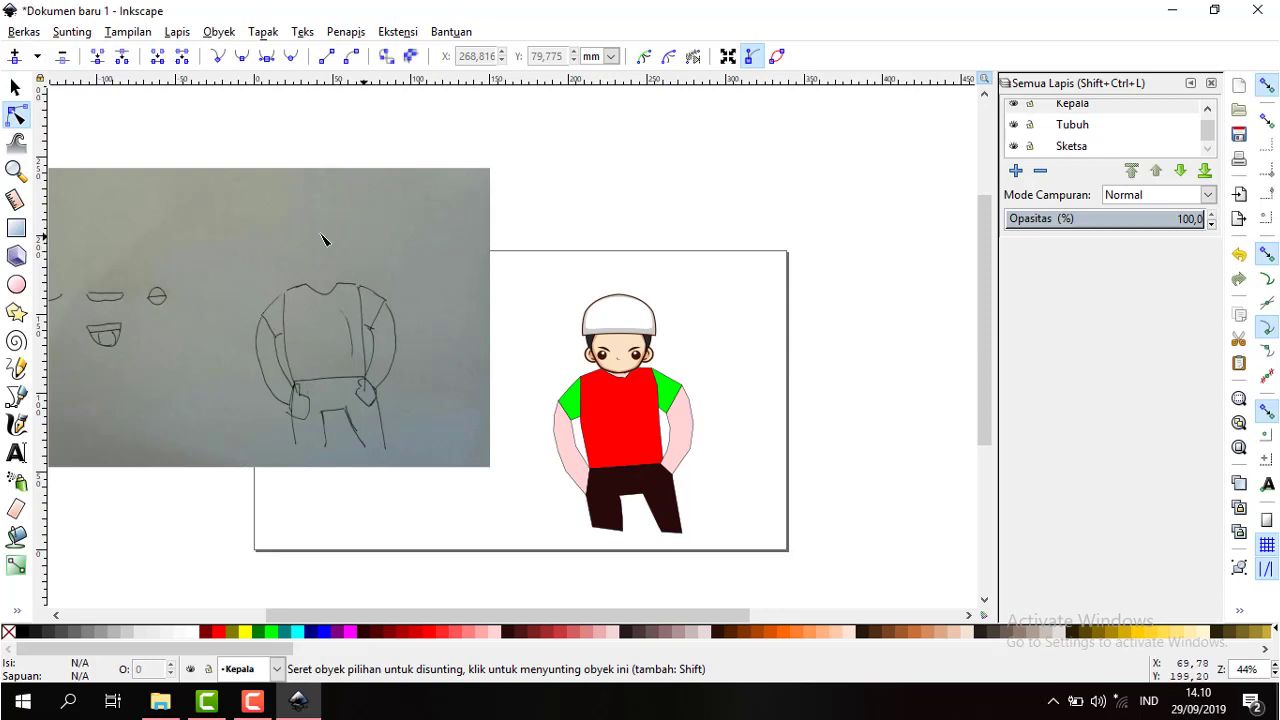
{"action": "left_click", "coordinate": [127, 236]}
- Drag the sketch photo onto the page with the Selector tool
{"action": "left_click", "coordinate": [12, 90]}
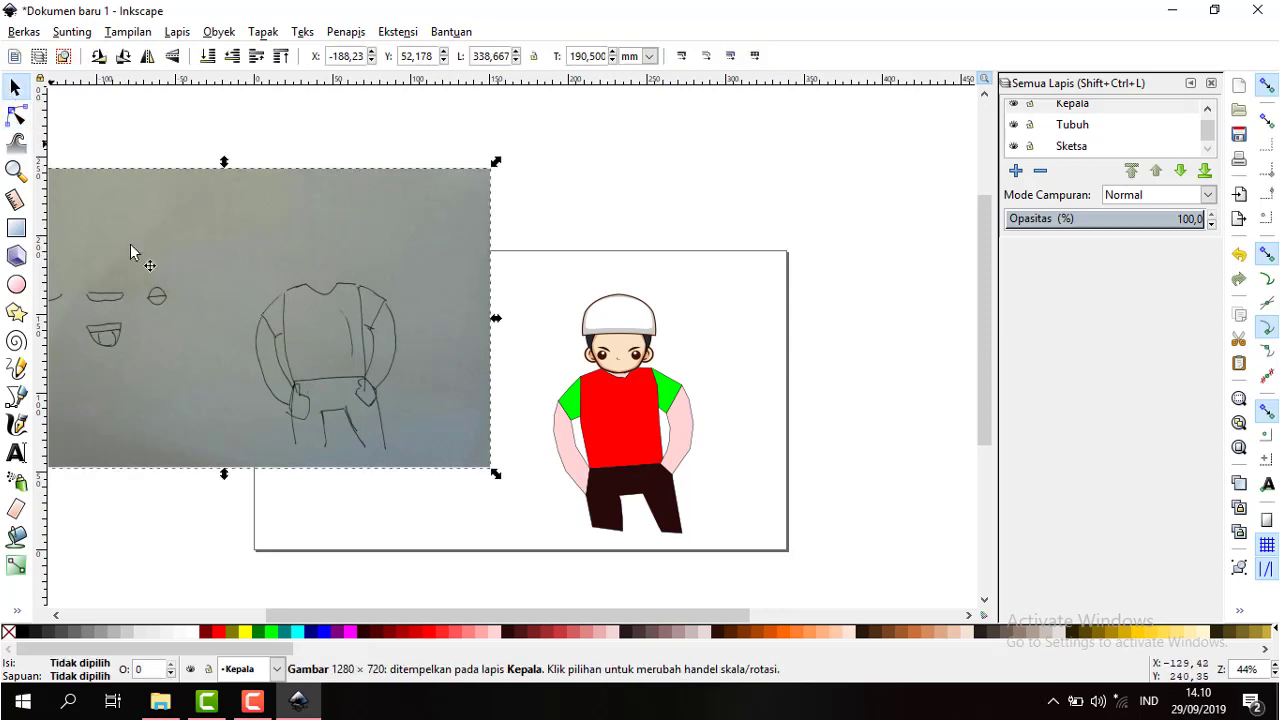
{"action": "left_click_drag", "start_coordinate": [175, 310], "coordinate": [471, 385]}
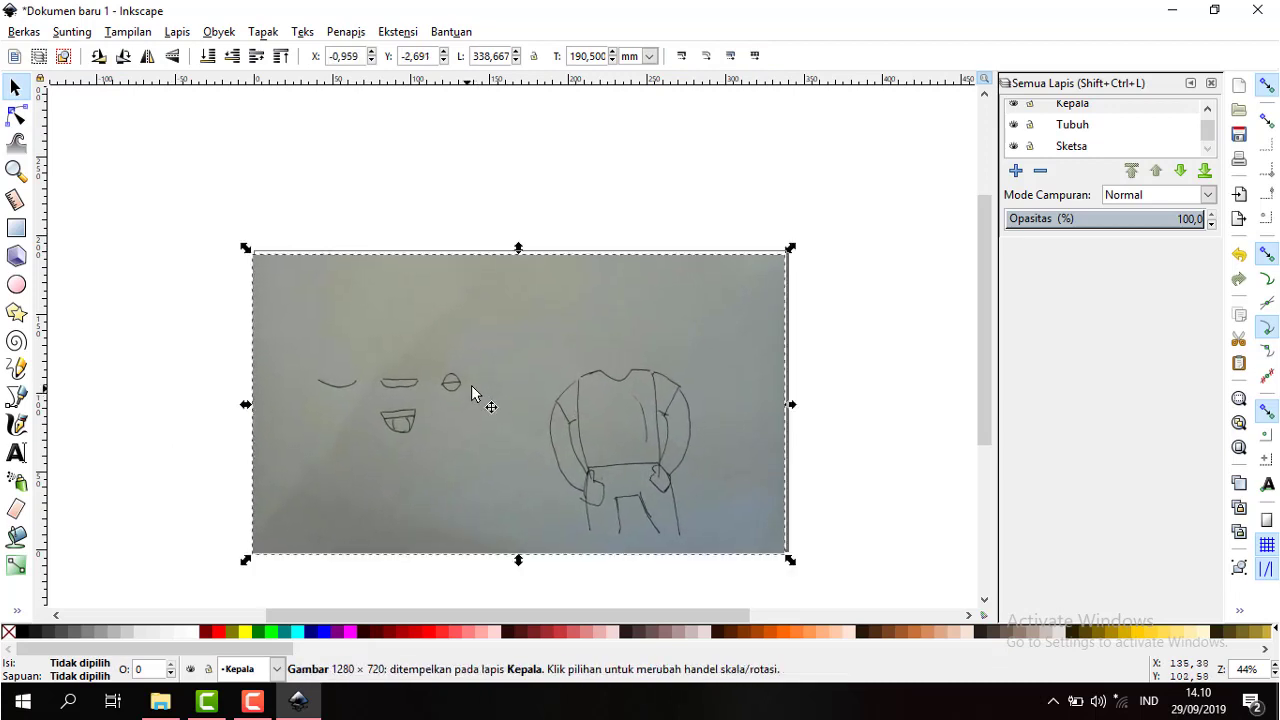
{"action": "left_click", "coordinate": [871, 336]}
{"action": "scroll", "coordinate": [409, 383], "scroll_direction": "down", "scroll_amount": 2}
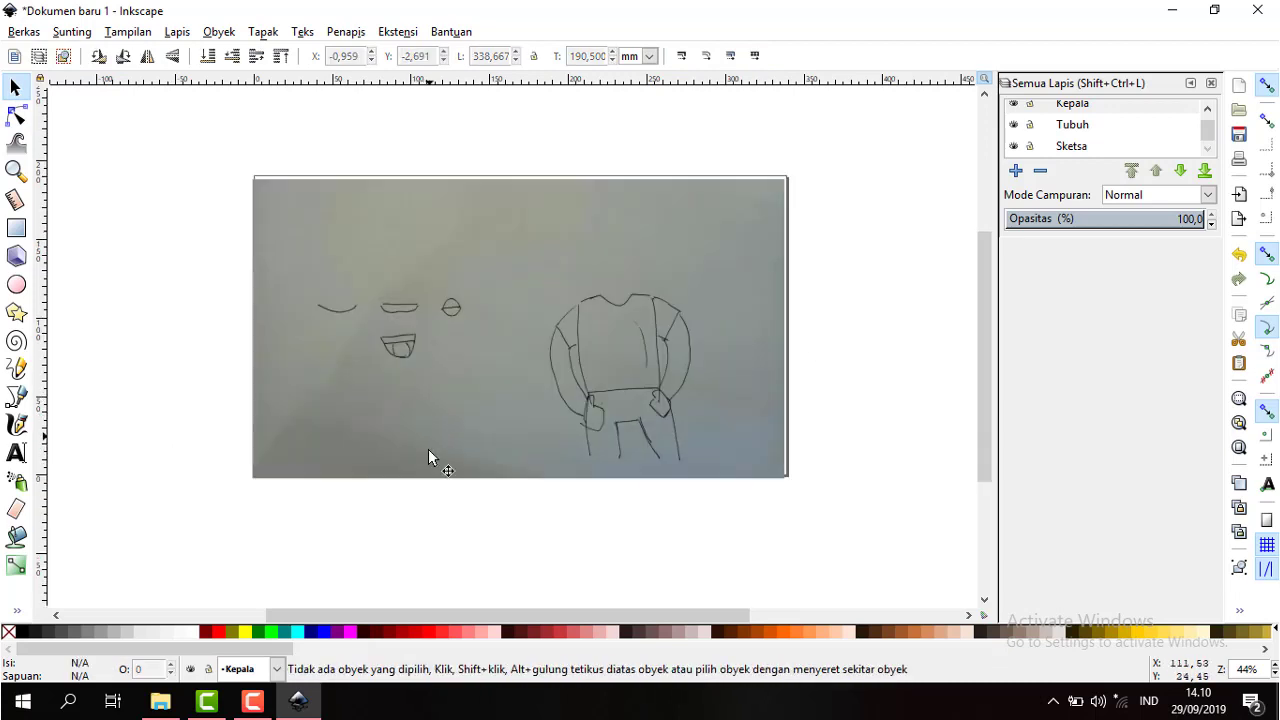
{"action": "left_click", "coordinate": [252, 706]}
- Reposition the sketch photo to cover the whole page at X -0.363, Y -0.902 mm
{"action": "scroll", "coordinate": [195, 407], "scroll_direction": "up", "scroll_amount": 1}
{"action": "scroll", "coordinate": [195, 407], "scroll_direction": "up", "scroll_amount": 1}
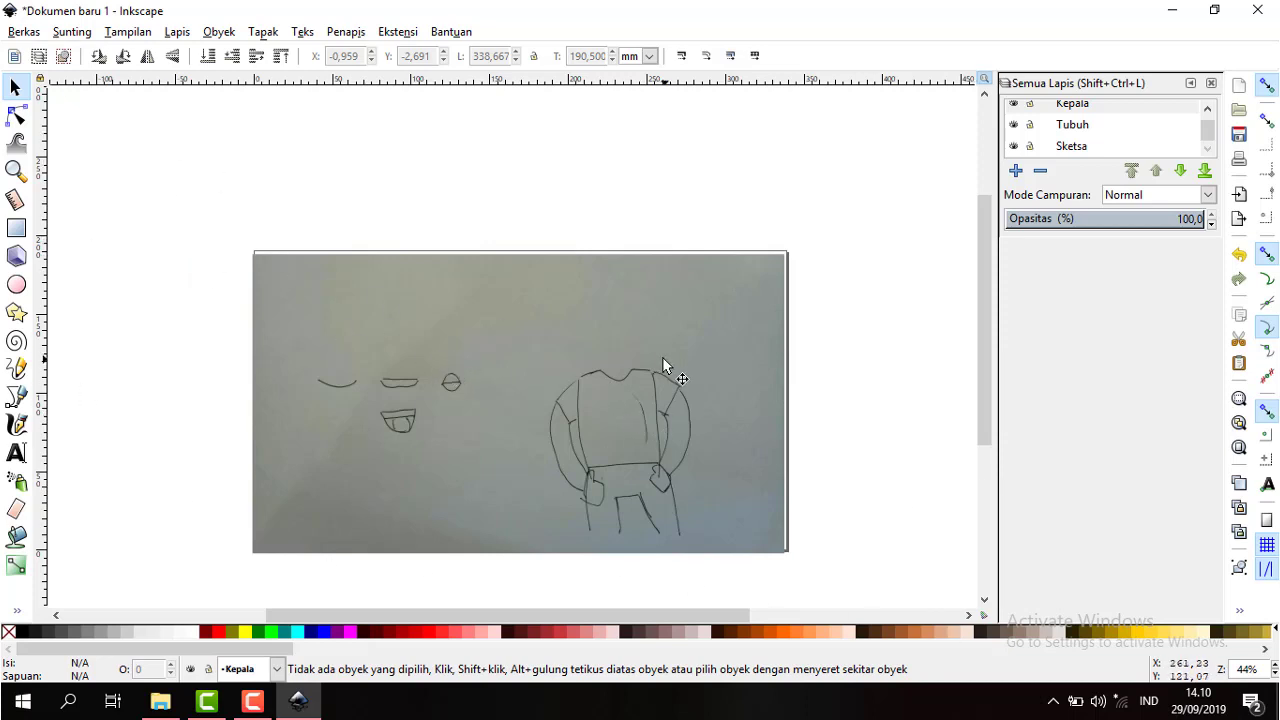
{"action": "left_click_drag", "start_coordinate": [663, 359], "coordinate": [583, 414]}
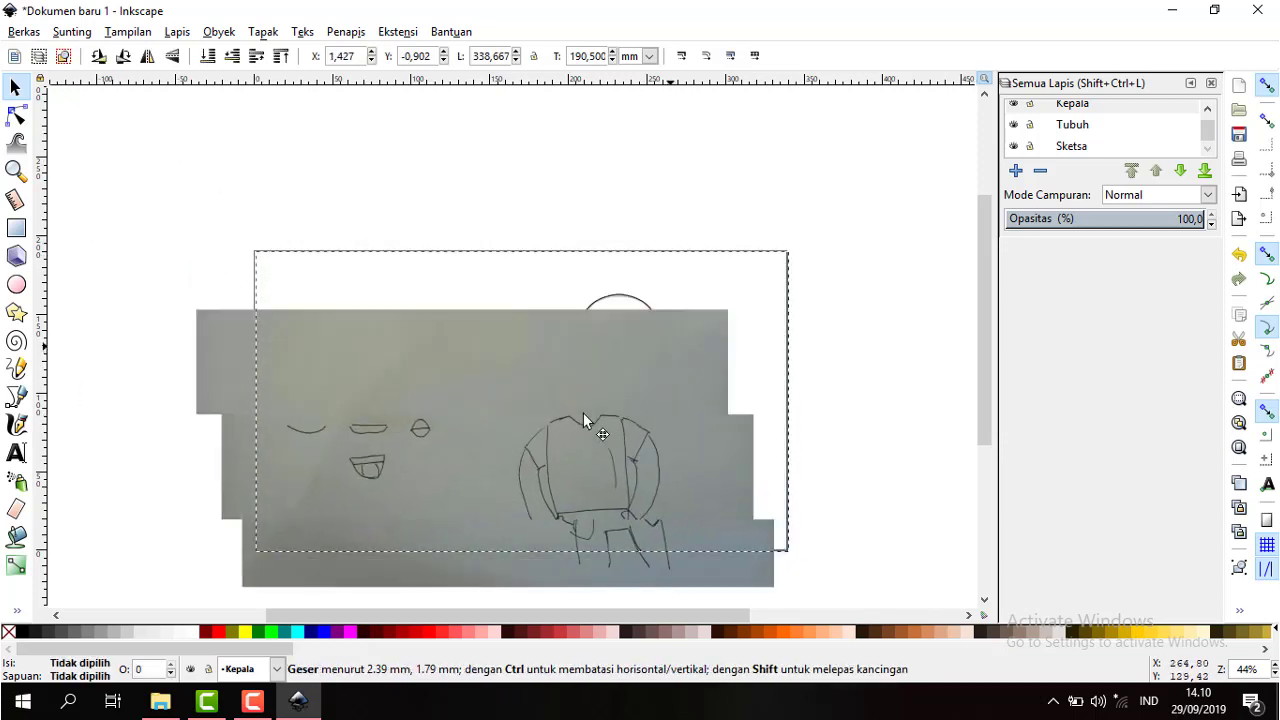
{"action": "left_click_drag", "start_coordinate": [583, 414], "coordinate": [666, 345]}
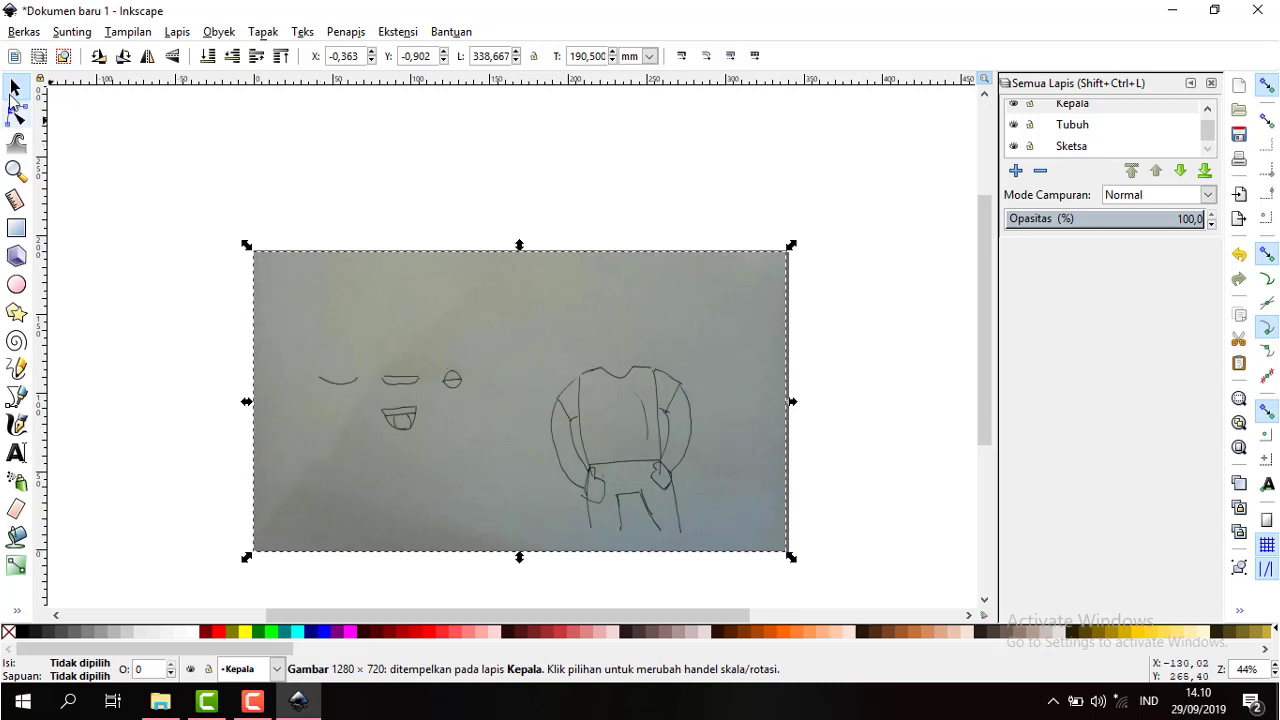
- Zoom in and trace the leftmost curved stroke as a closed shape filled dark red
{"action": "left_click", "coordinate": [16, 172]}
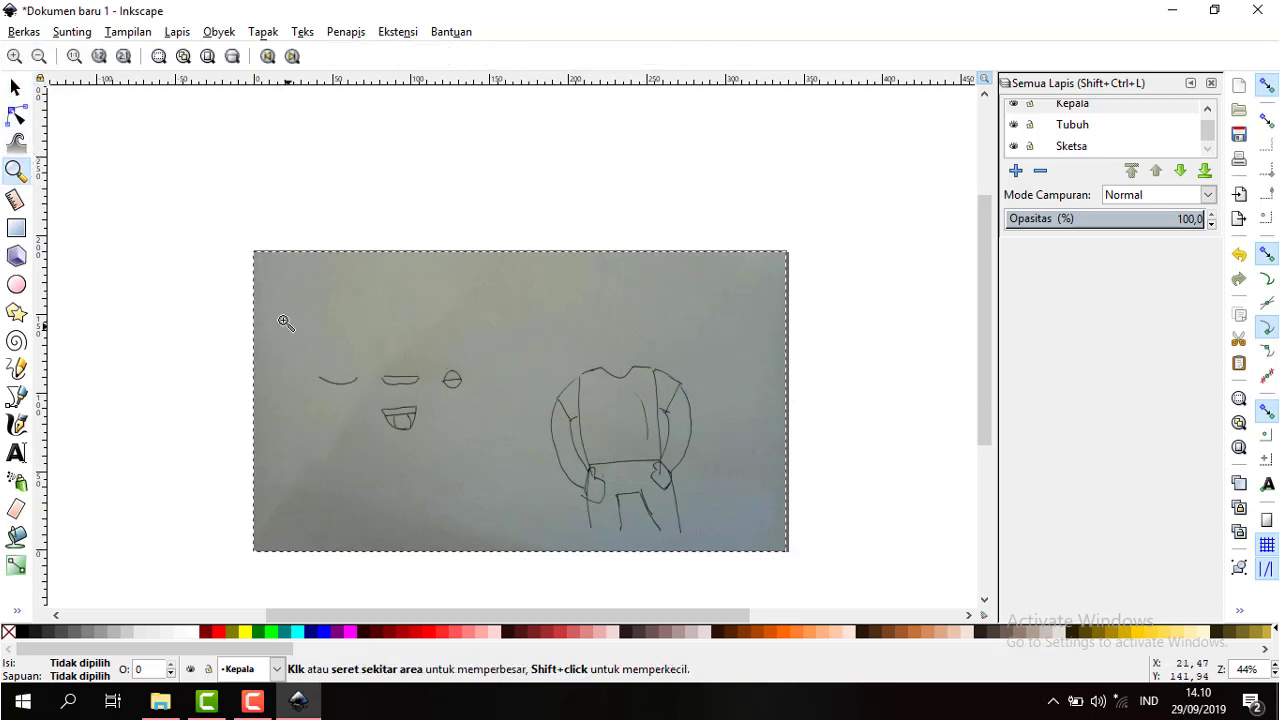
{"action": "left_click", "coordinate": [14, 56]}
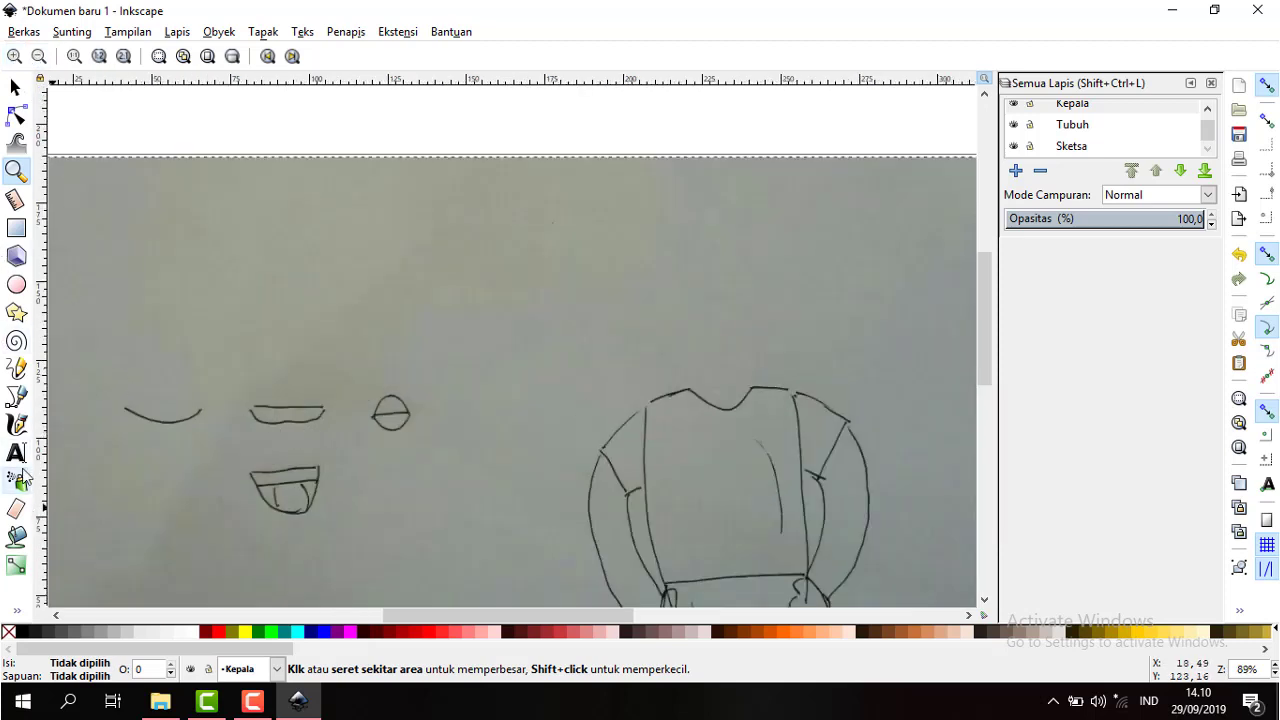
{"action": "left_click", "coordinate": [18, 426]}
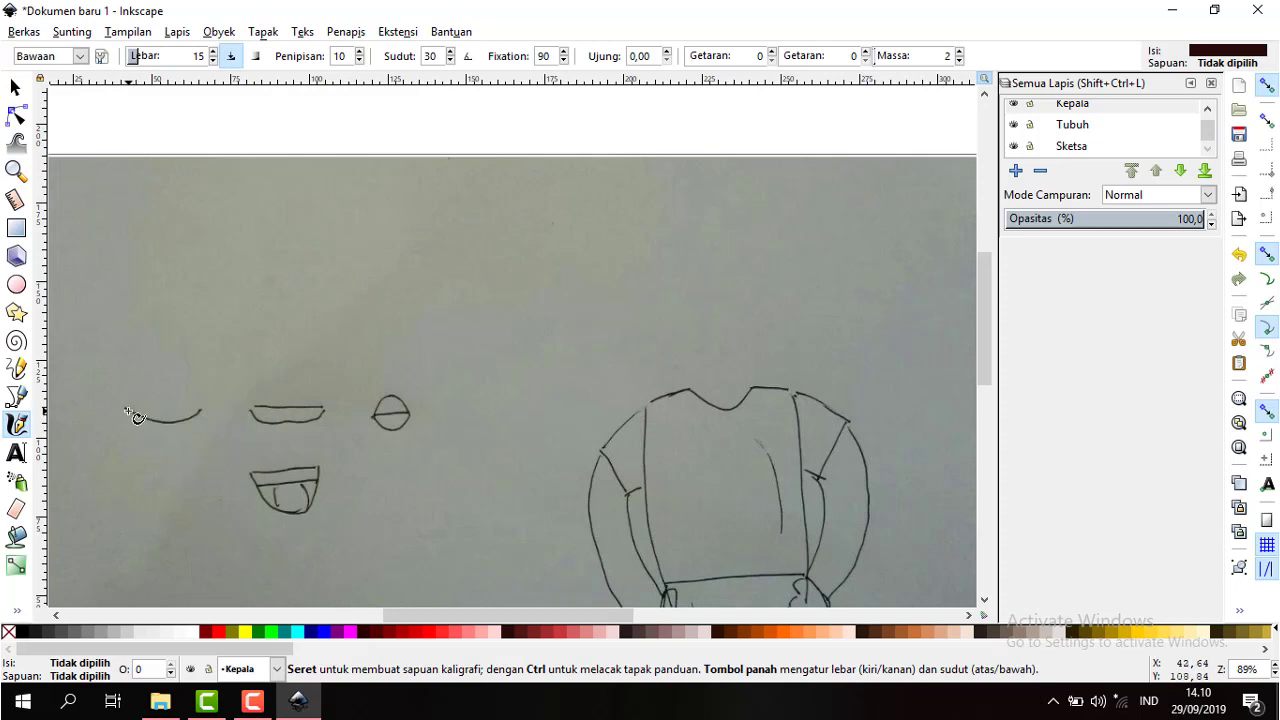
{"action": "left_click", "coordinate": [16, 397]}
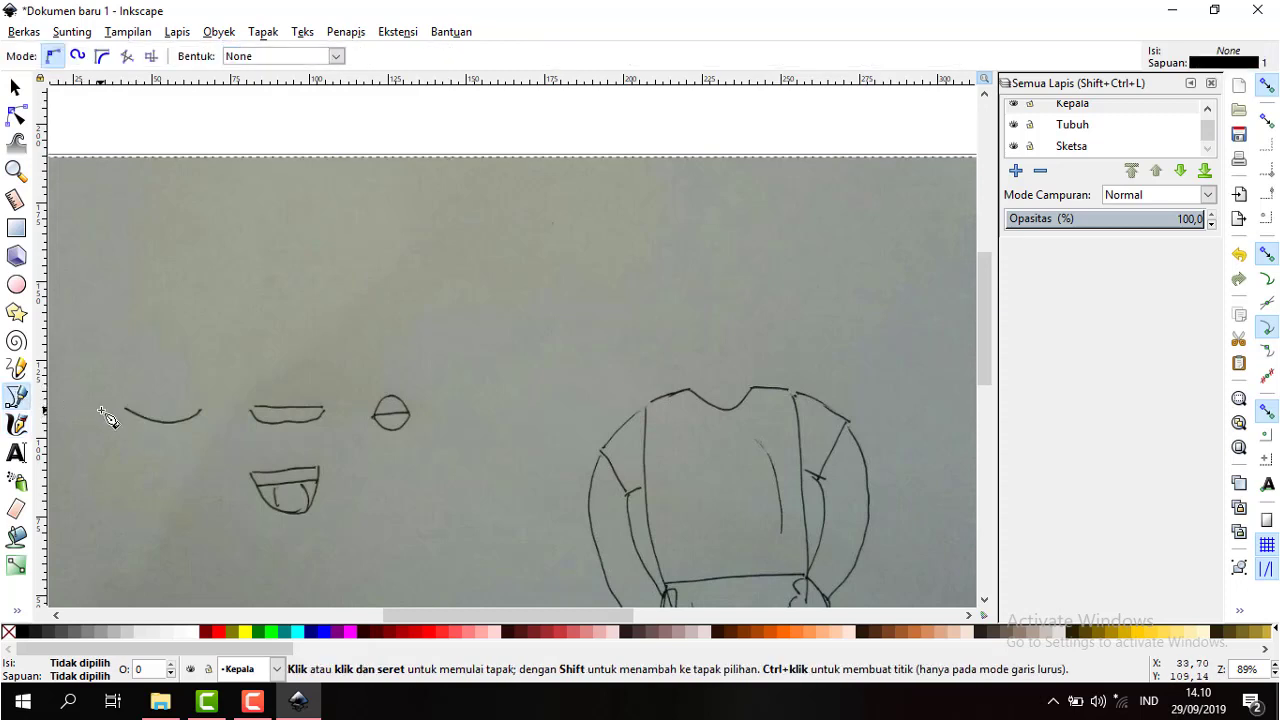
{"action": "left_click", "coordinate": [124, 409]}
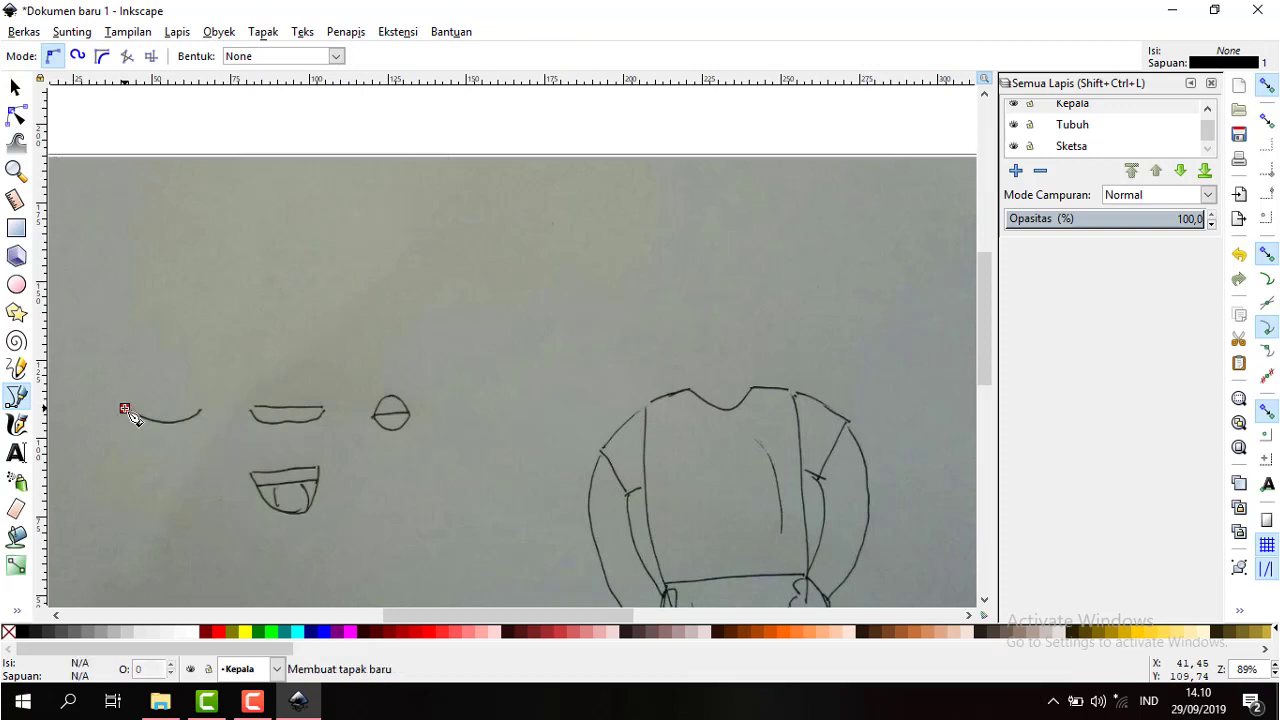
{"action": "left_click", "coordinate": [141, 419]}
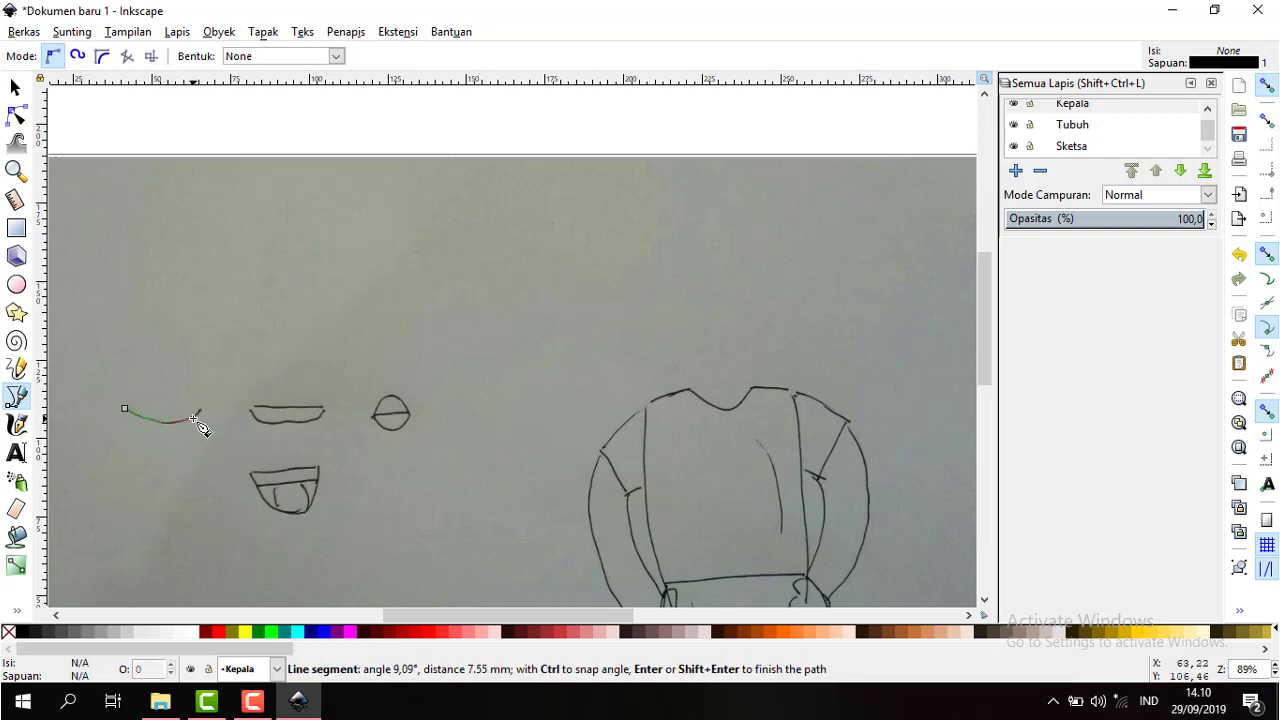
{"action": "left_click", "coordinate": [194, 417]}
{"action": "left_click", "coordinate": [203, 411]}
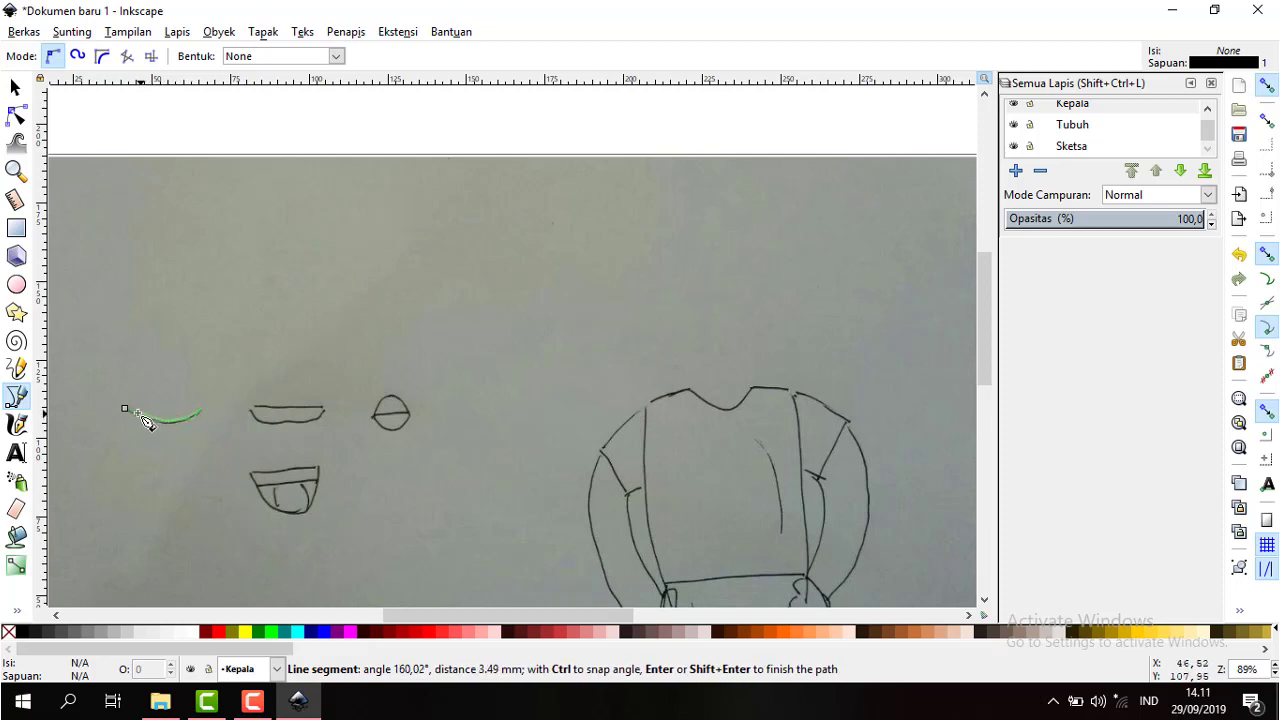
{"action": "left_click", "coordinate": [126, 409]}
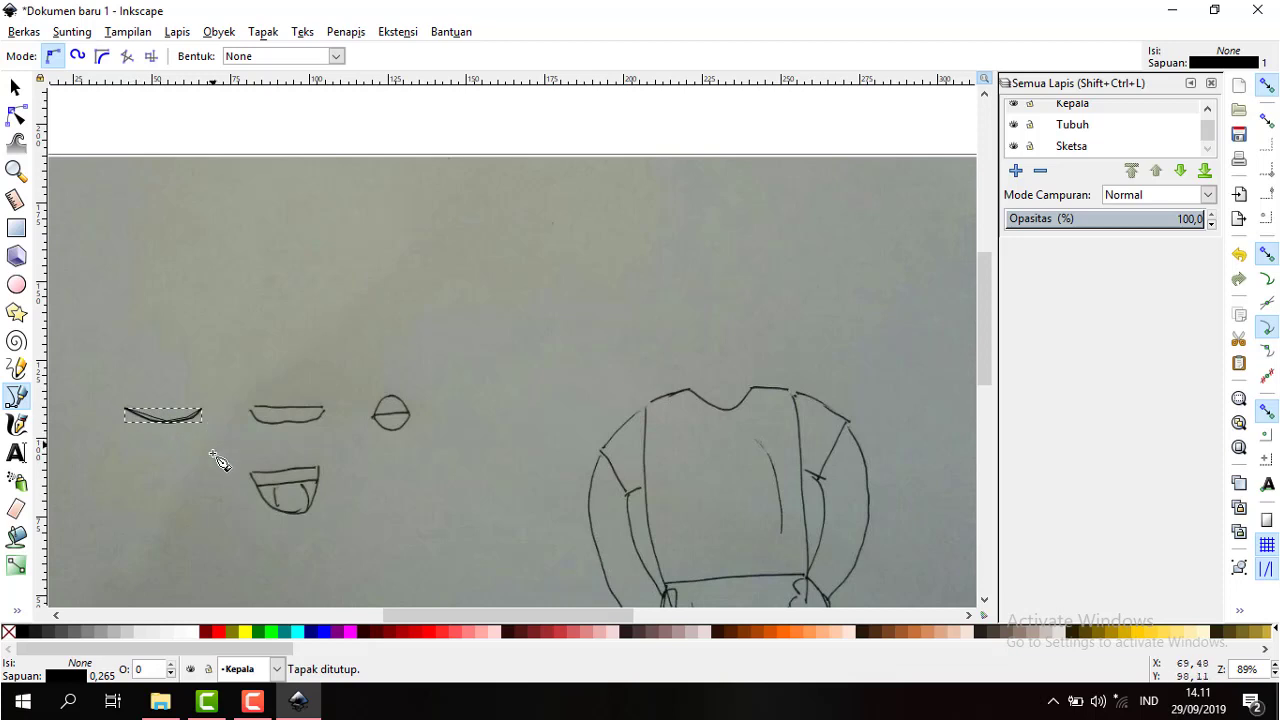
{"action": "left_click", "coordinate": [362, 632]}
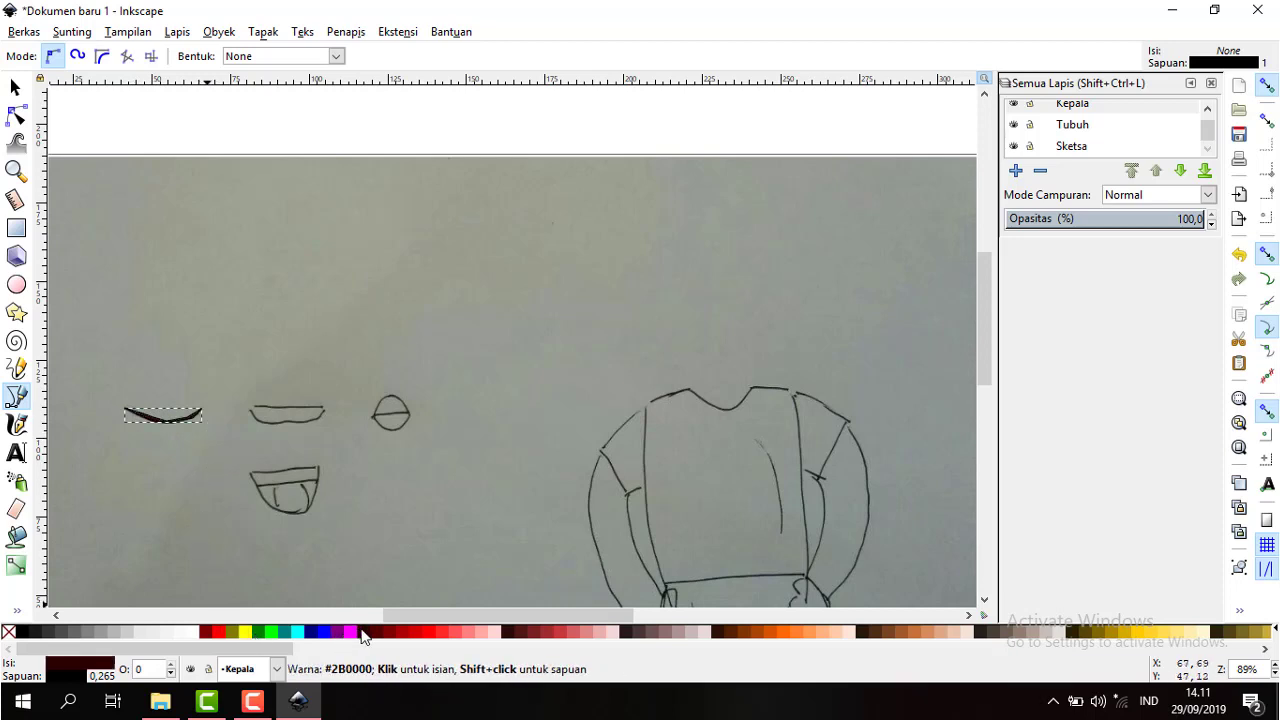
- Trace the flat middle mouth with five Bezier points and close the outline
{"action": "left_click", "coordinate": [252, 407]}
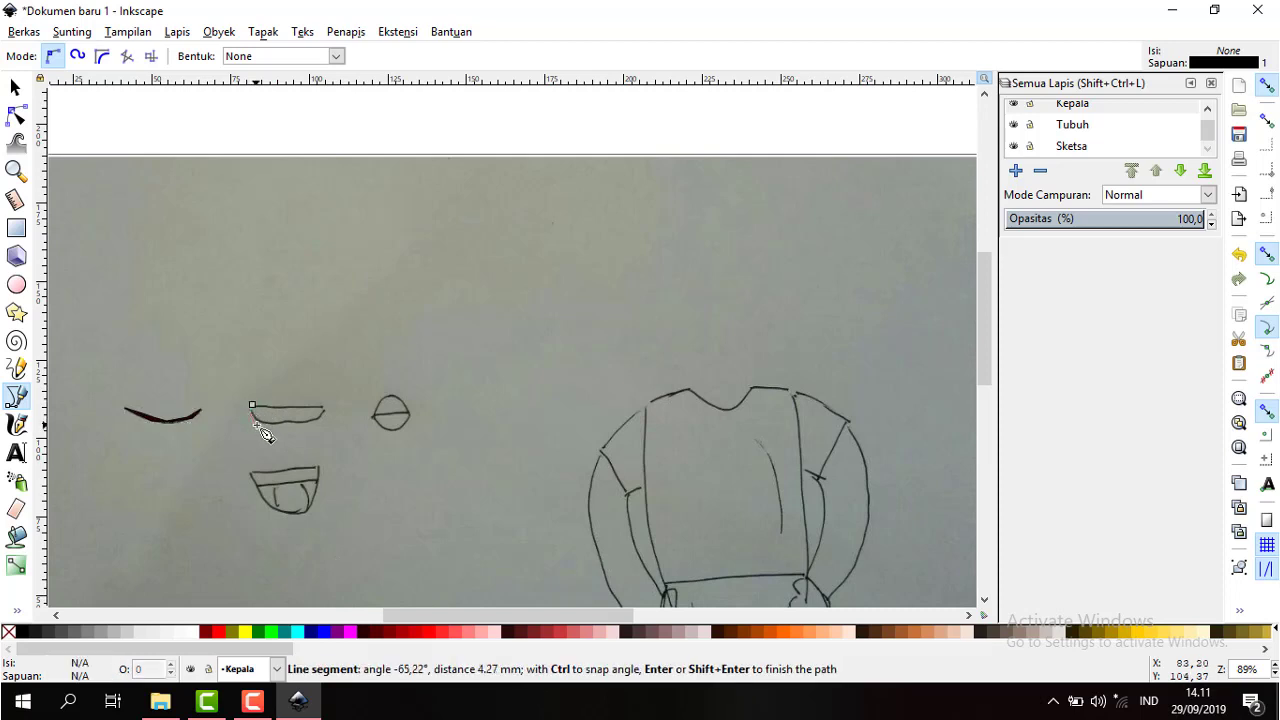
{"action": "left_click", "coordinate": [266, 423]}
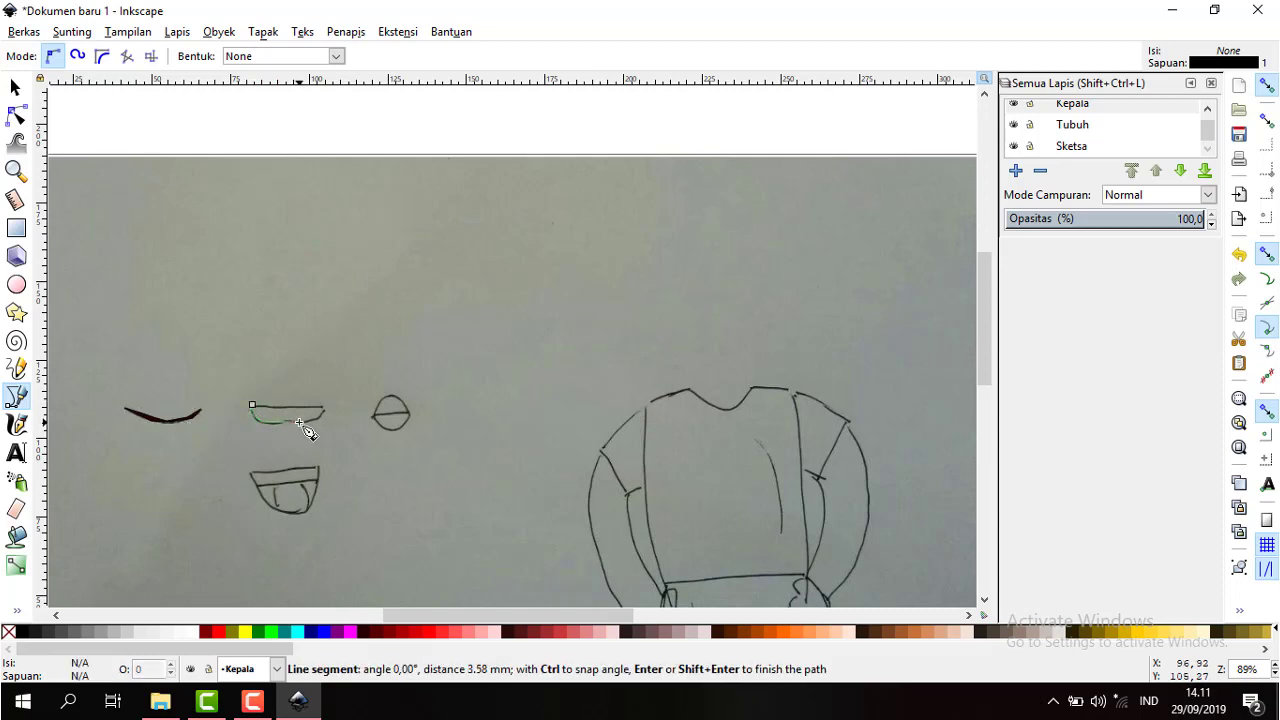
{"action": "left_click", "coordinate": [313, 428]}
{"action": "left_click", "coordinate": [324, 424]}
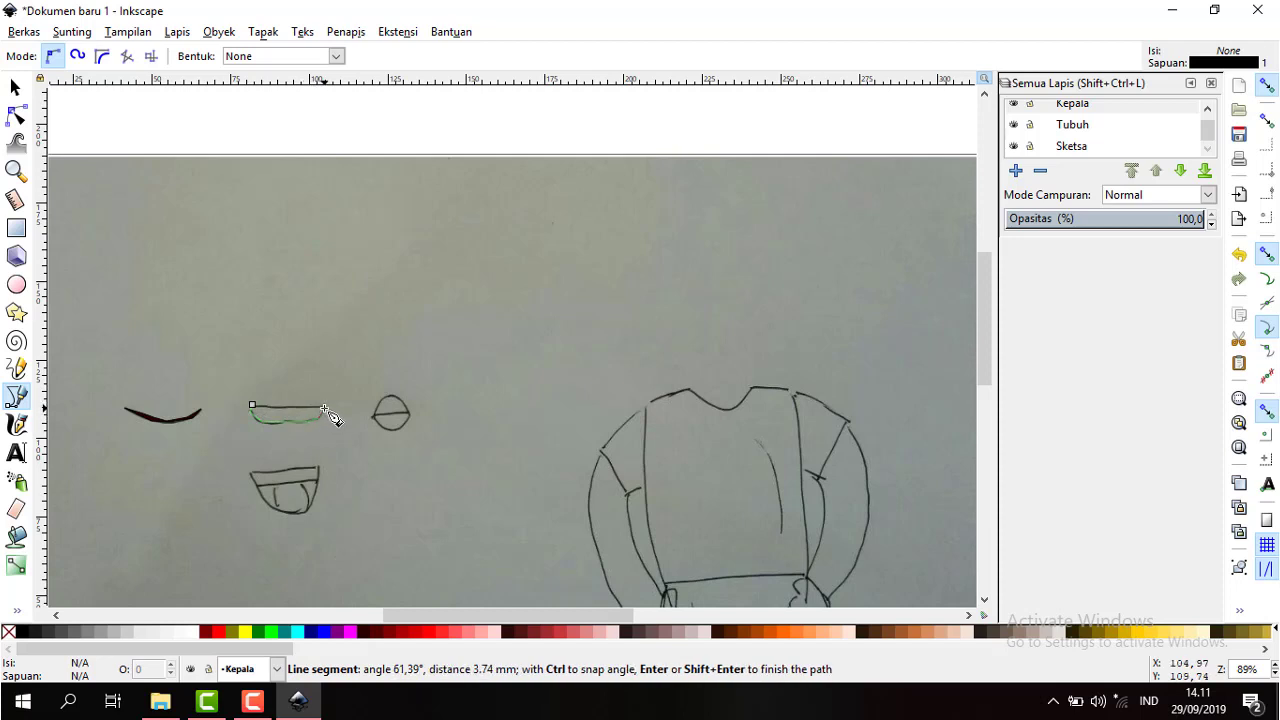
{"action": "left_click", "coordinate": [323, 408]}
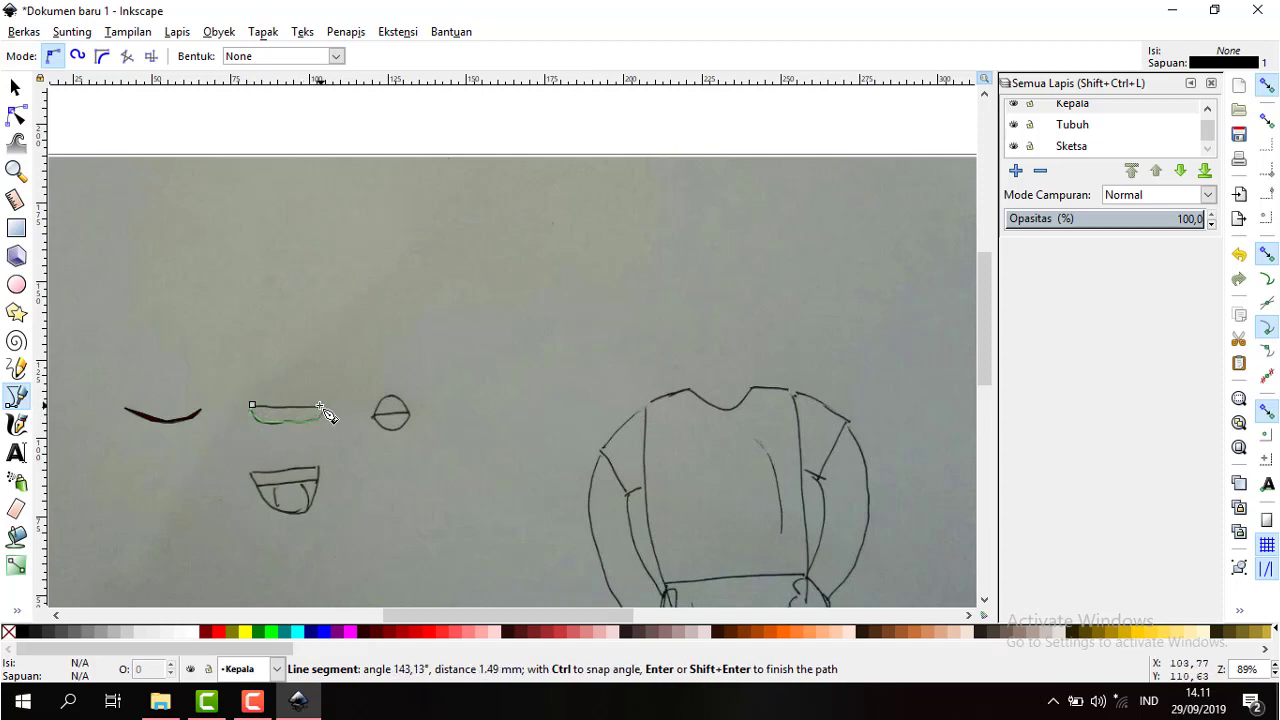
{"action": "left_click", "coordinate": [250, 407]}
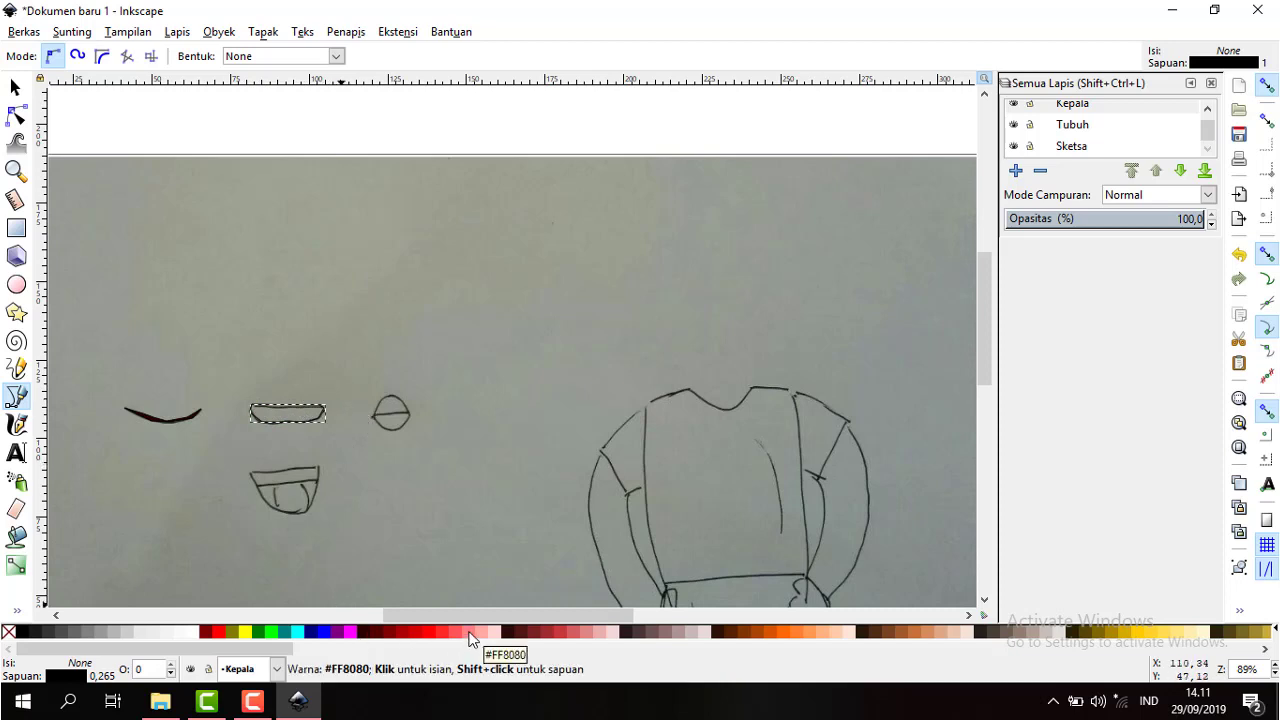
- Fill the flat mouth red, then trace the eye's upper half and fill it white
{"action": "left_click", "coordinate": [431, 634]}
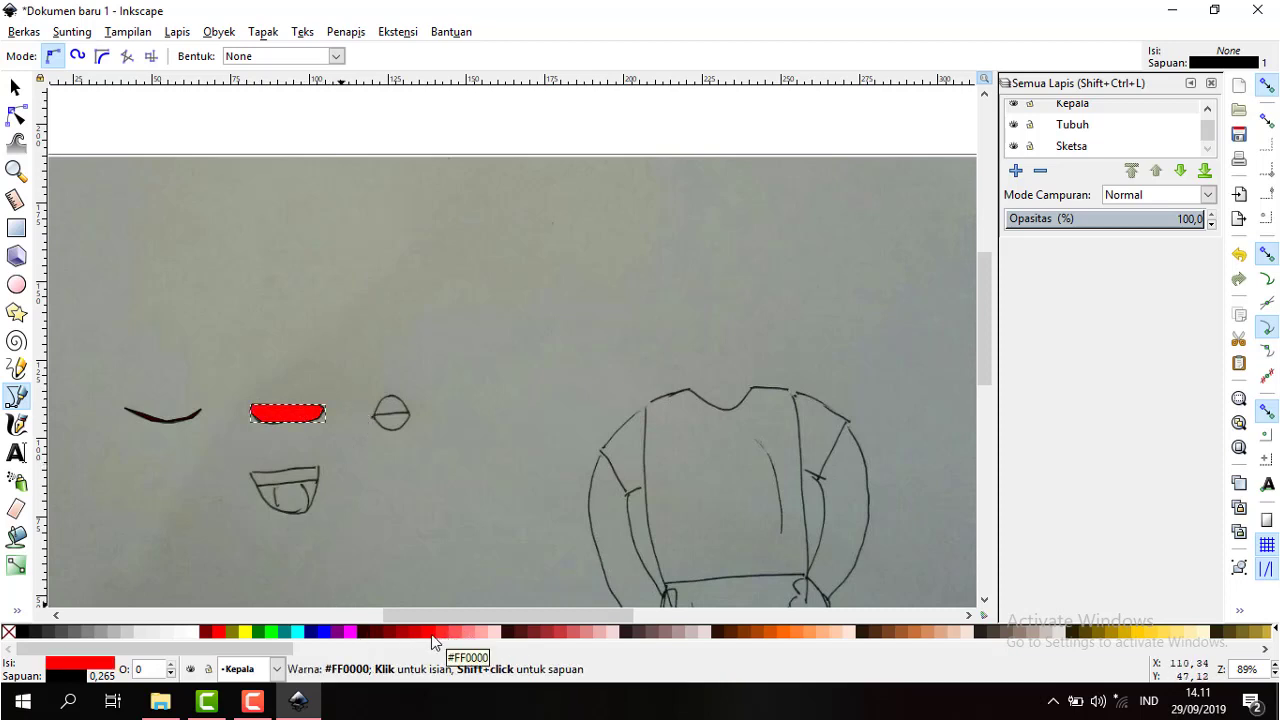
{"action": "left_click", "coordinate": [373, 414]}
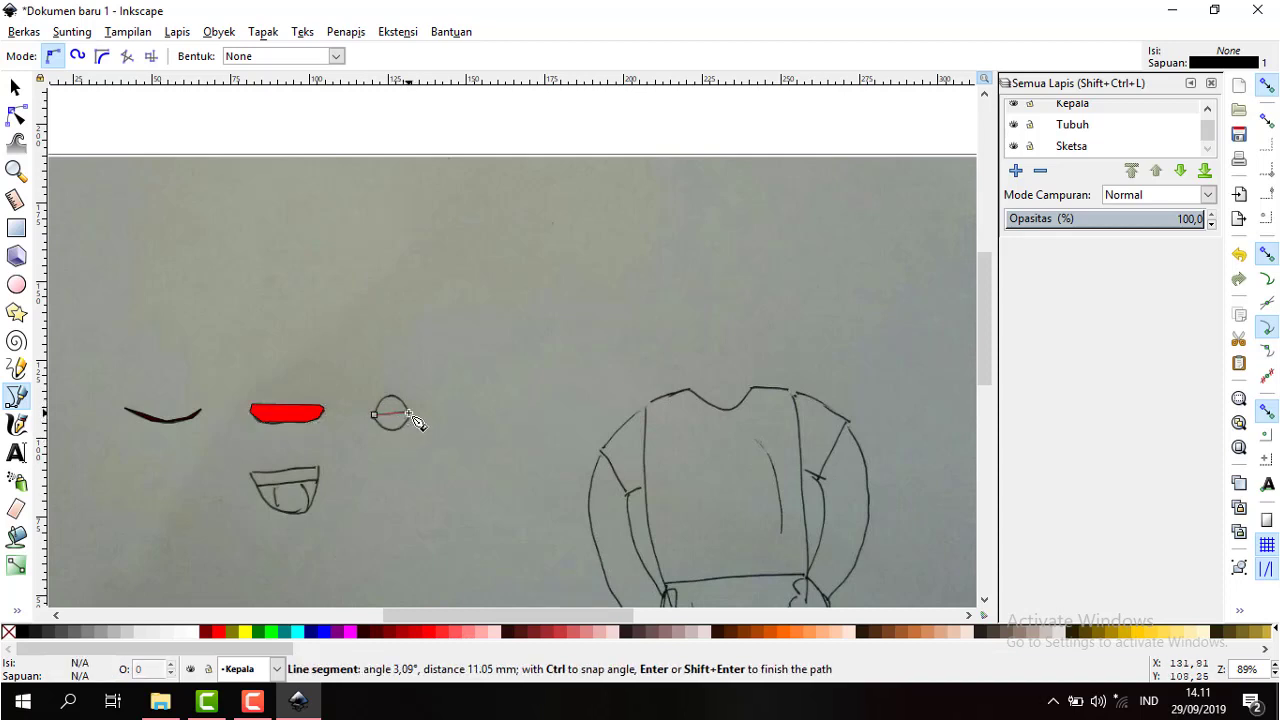
{"action": "left_click", "coordinate": [410, 411]}
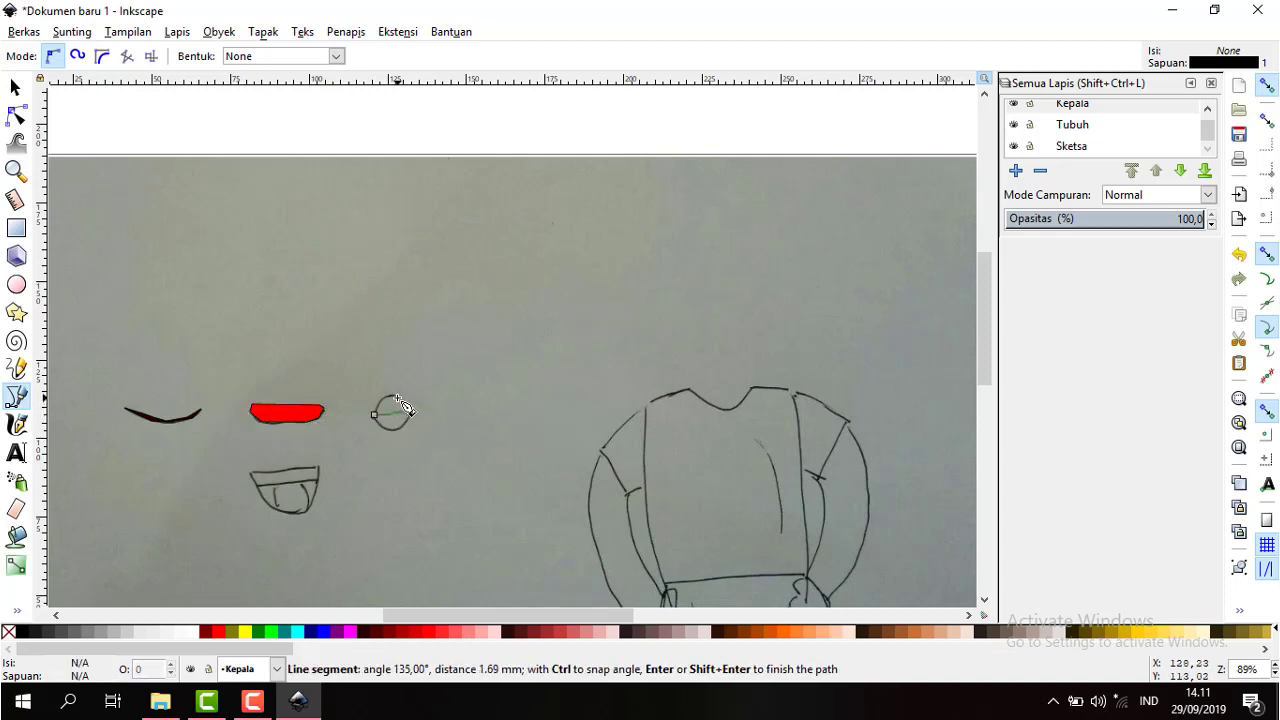
{"action": "left_click", "coordinate": [391, 399]}
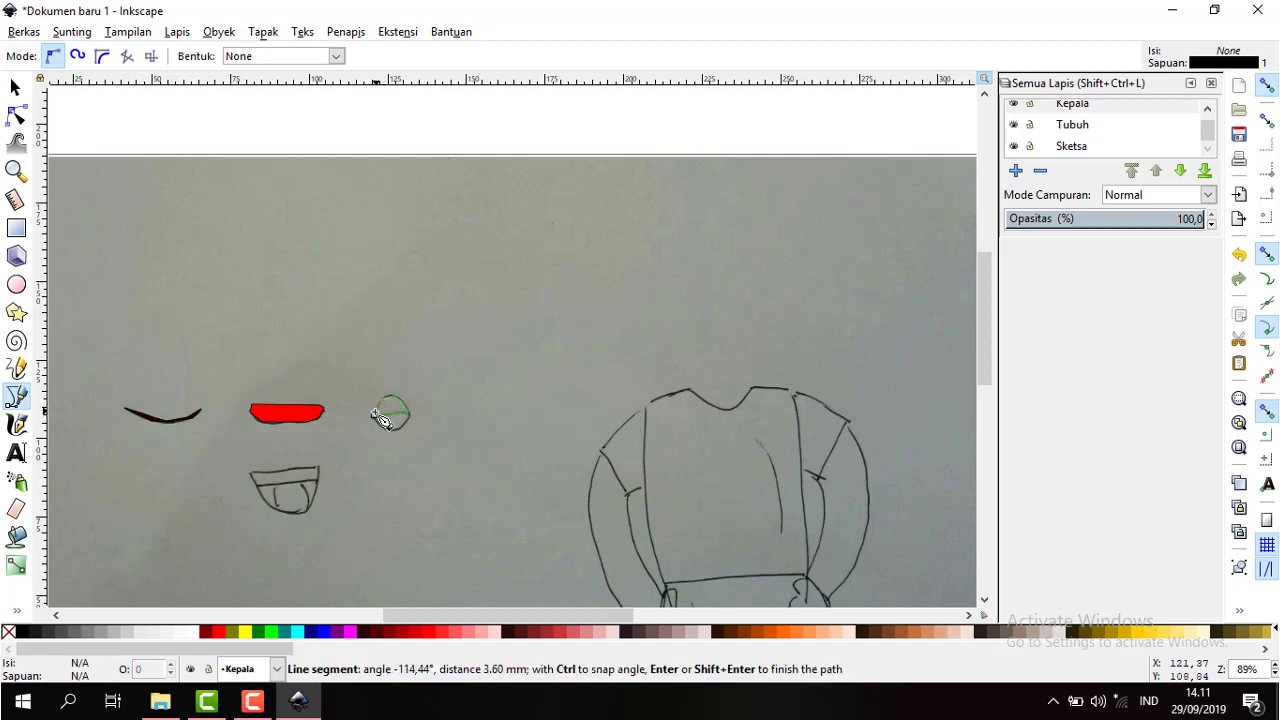
{"action": "left_click", "coordinate": [374, 413]}
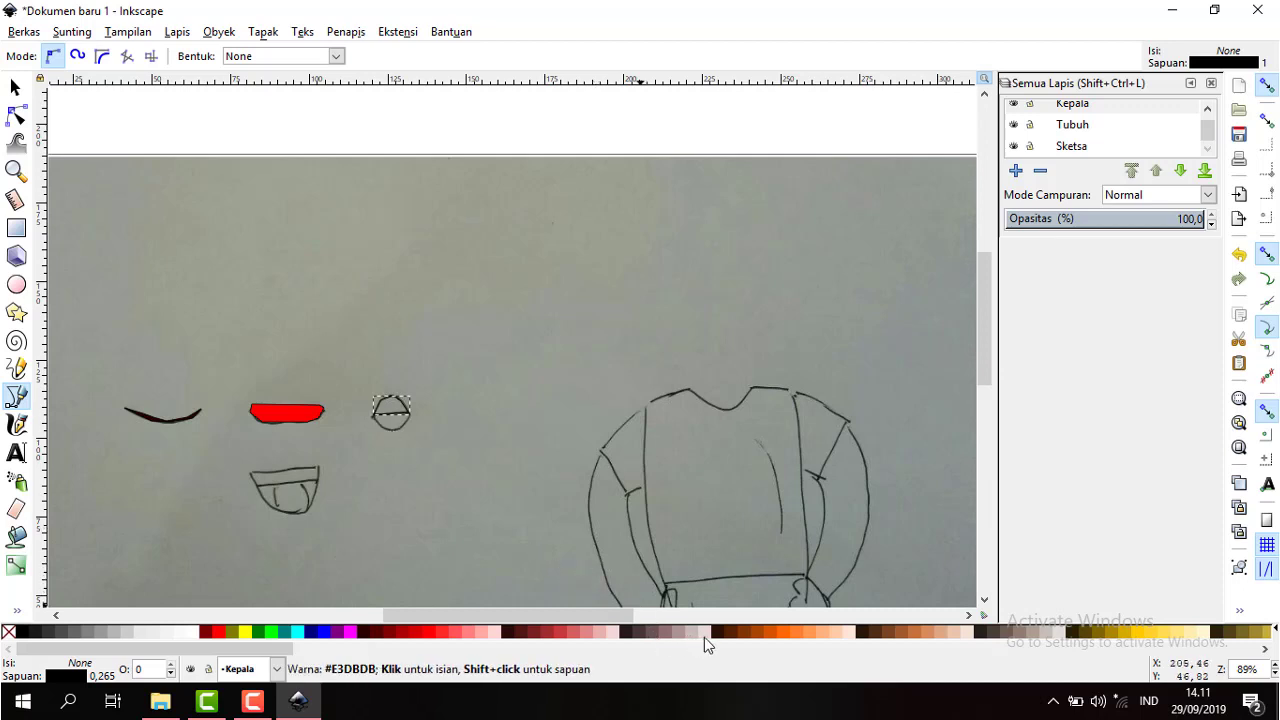
{"action": "left_click", "coordinate": [191, 631]}
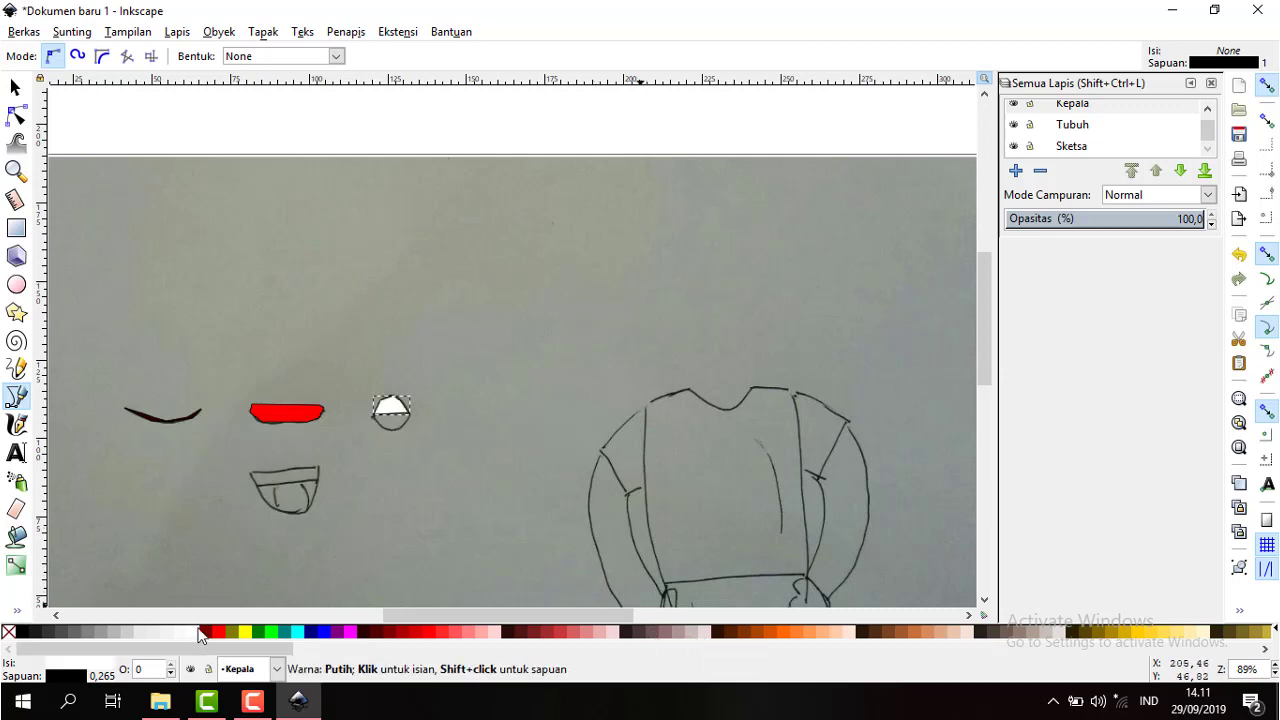
- Begin a pen outline along the eye's lower half
{"action": "left_click", "coordinate": [373, 414]}
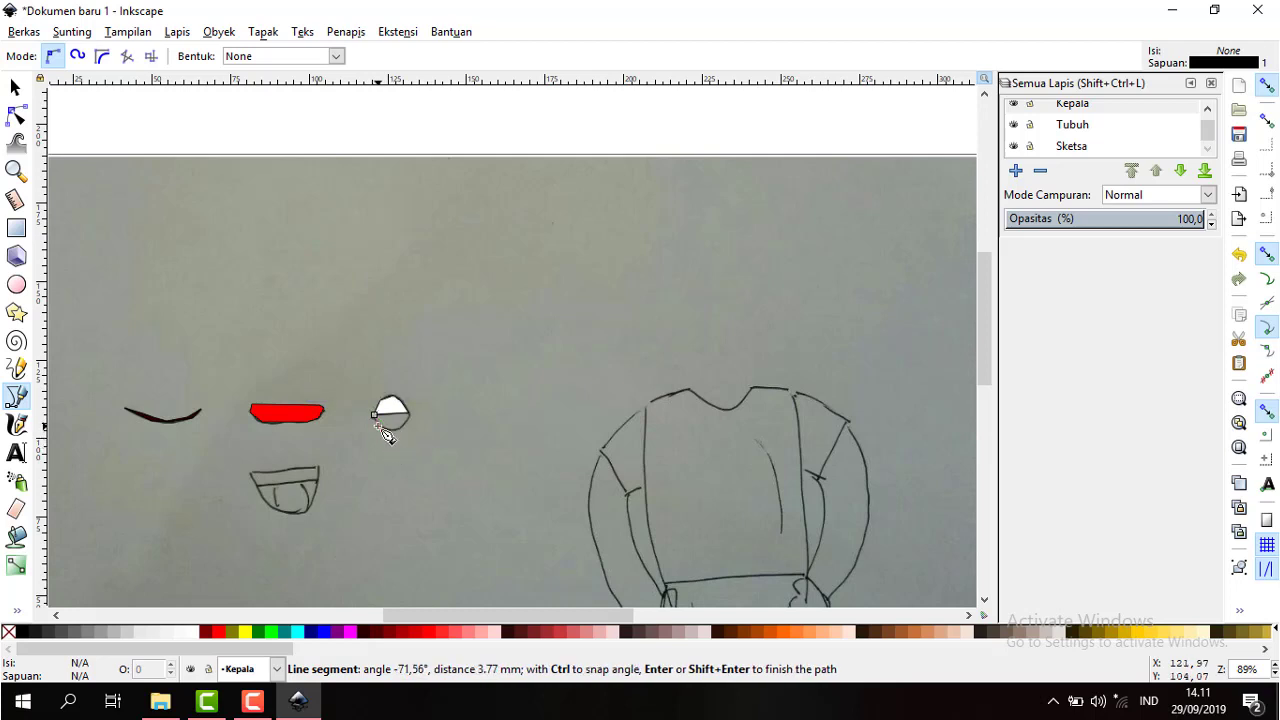
{"action": "left_click", "coordinate": [379, 425]}
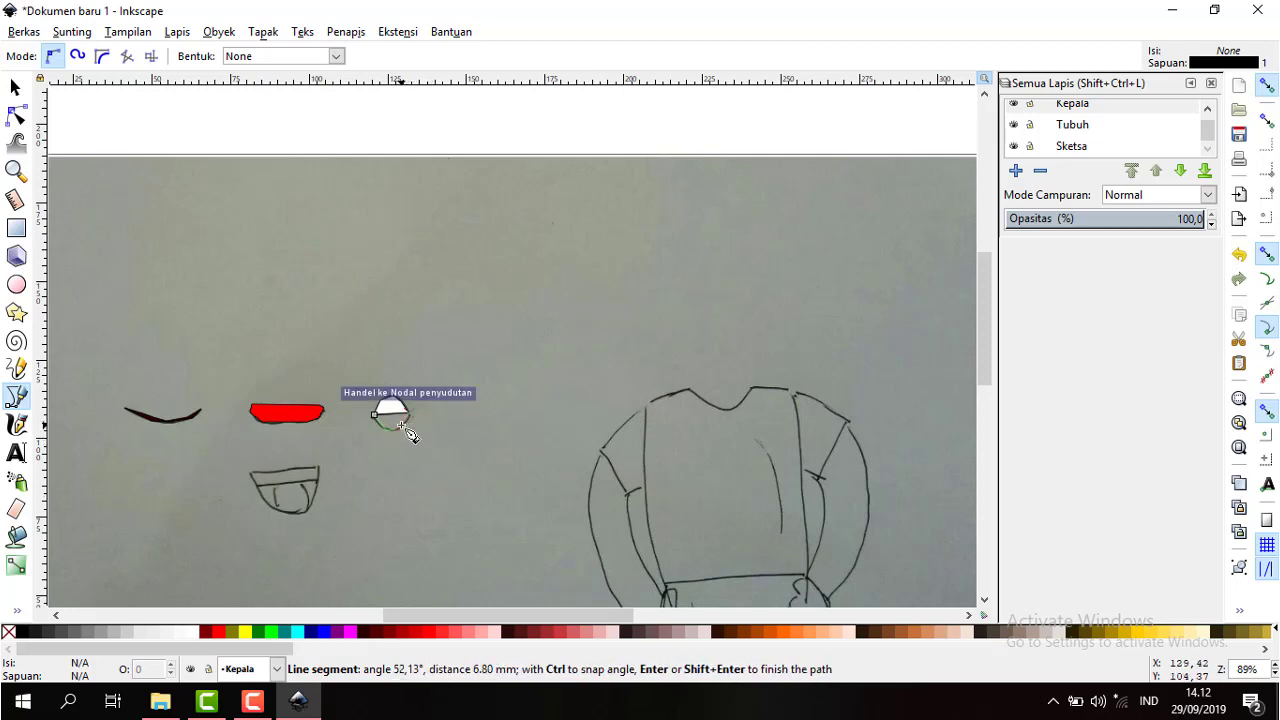
{"action": "left_click", "coordinate": [399, 430]}
{"action": "left_click", "coordinate": [404, 428]}
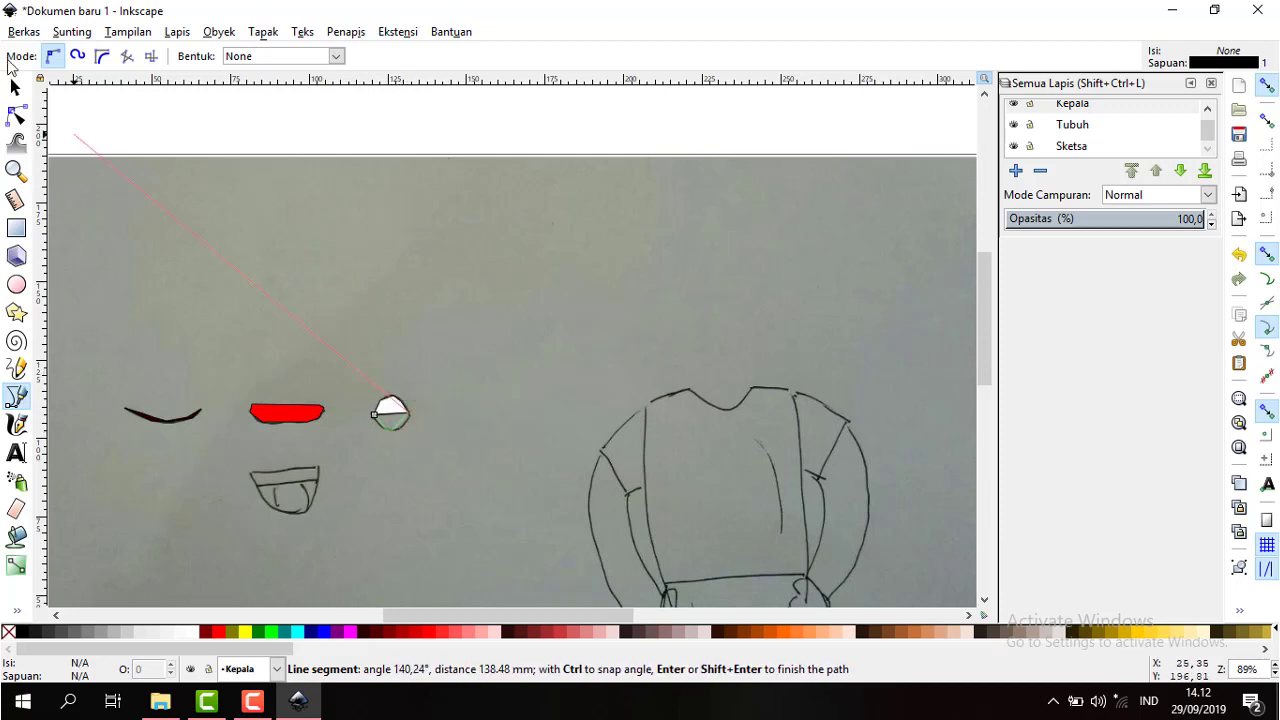
- Zoom in closely on the eye and drop the unfinished lower outline
{"action": "left_click", "coordinate": [16, 171]}
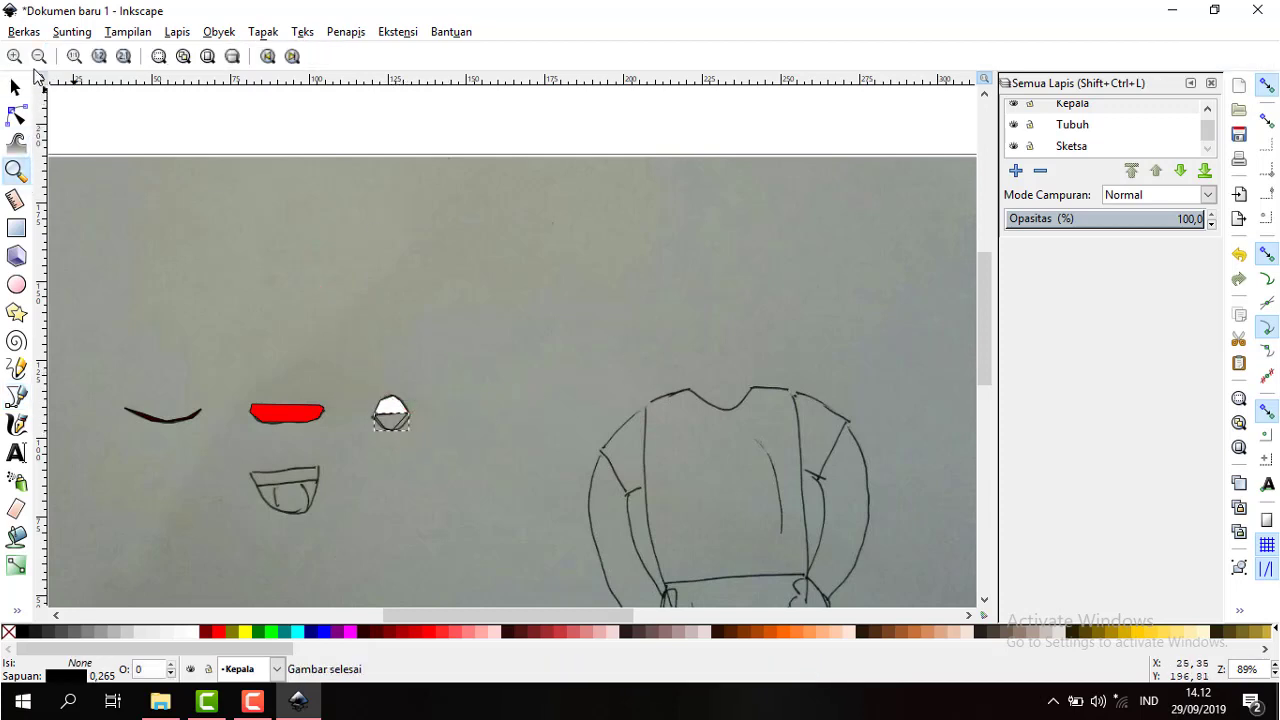
{"action": "left_click", "coordinate": [510, 346]}
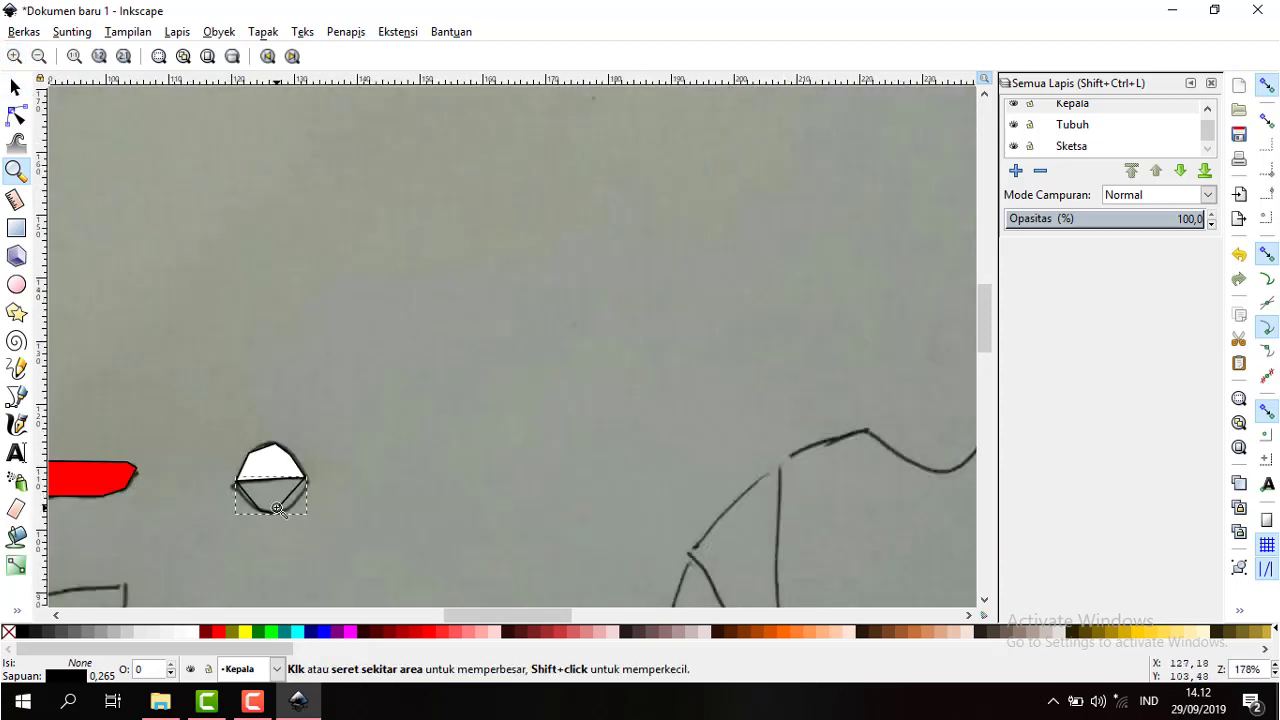
{"action": "key", "text": "Escape"}
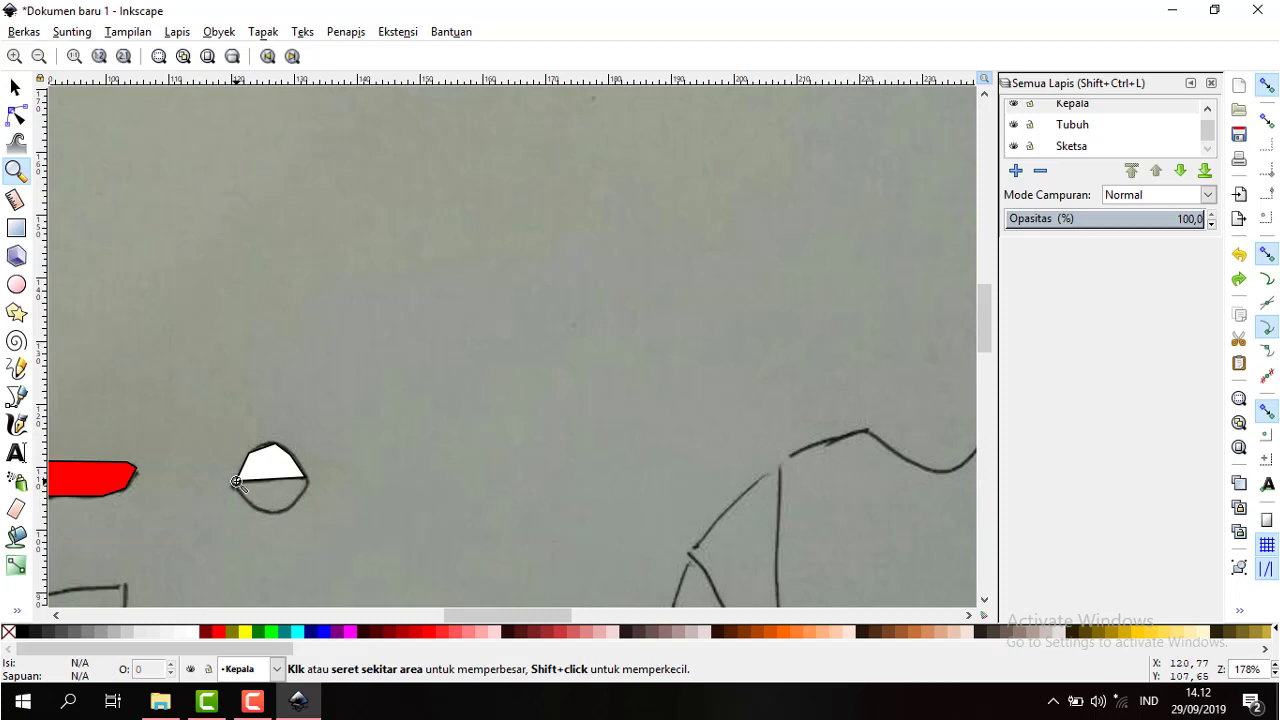
{"action": "left_click", "coordinate": [236, 484]}
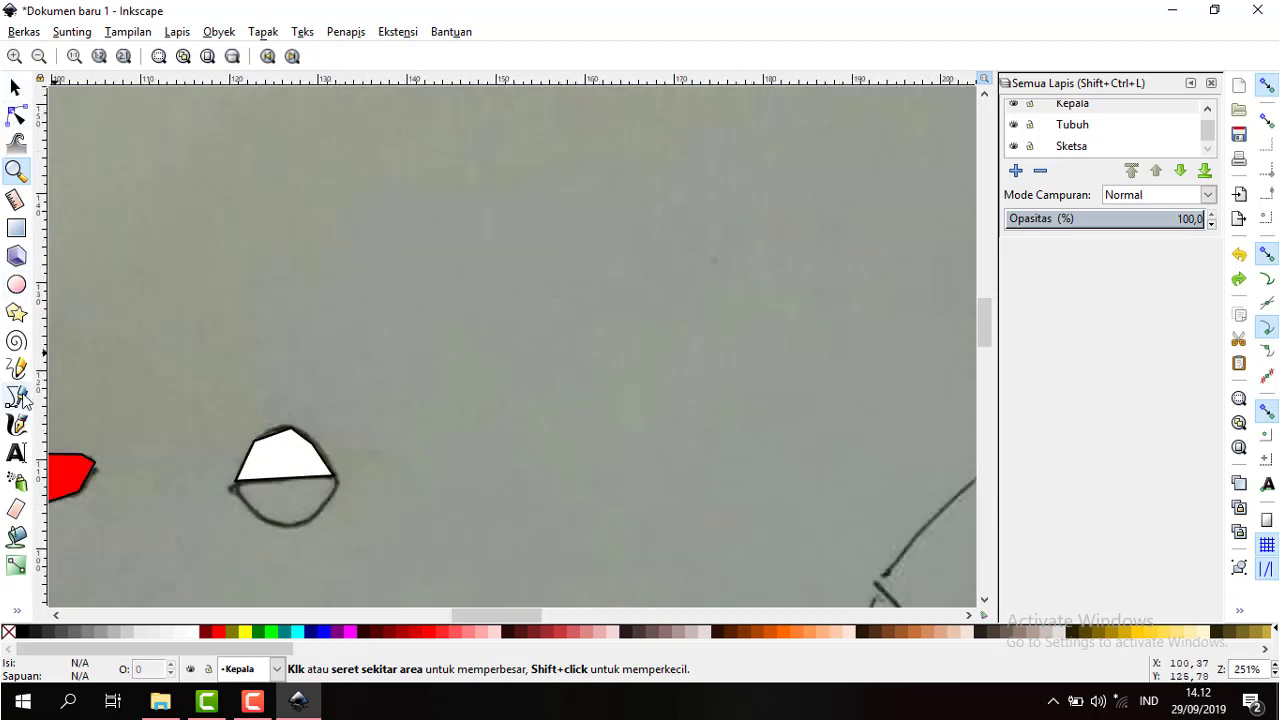
{"action": "left_click", "coordinate": [18, 396]}
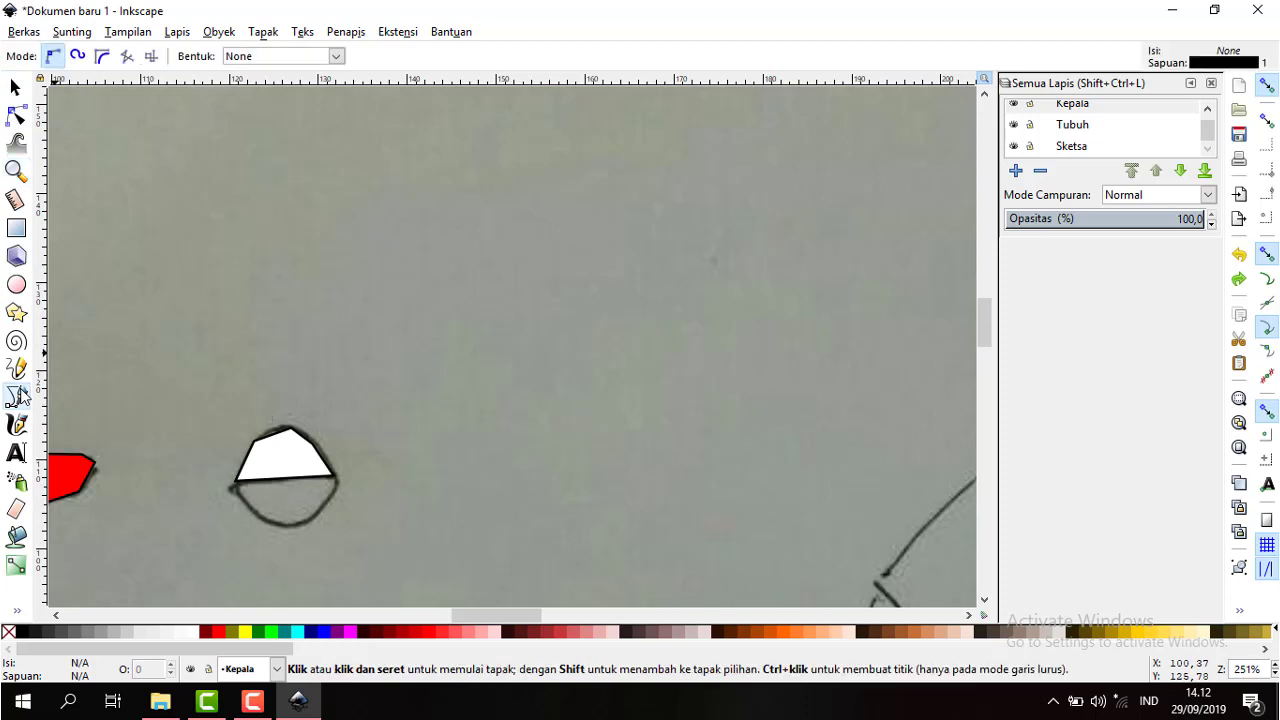
- Trace the eye's lower curve from left to right corner as a closed shape filled red
{"action": "left_click", "coordinate": [237, 483]}
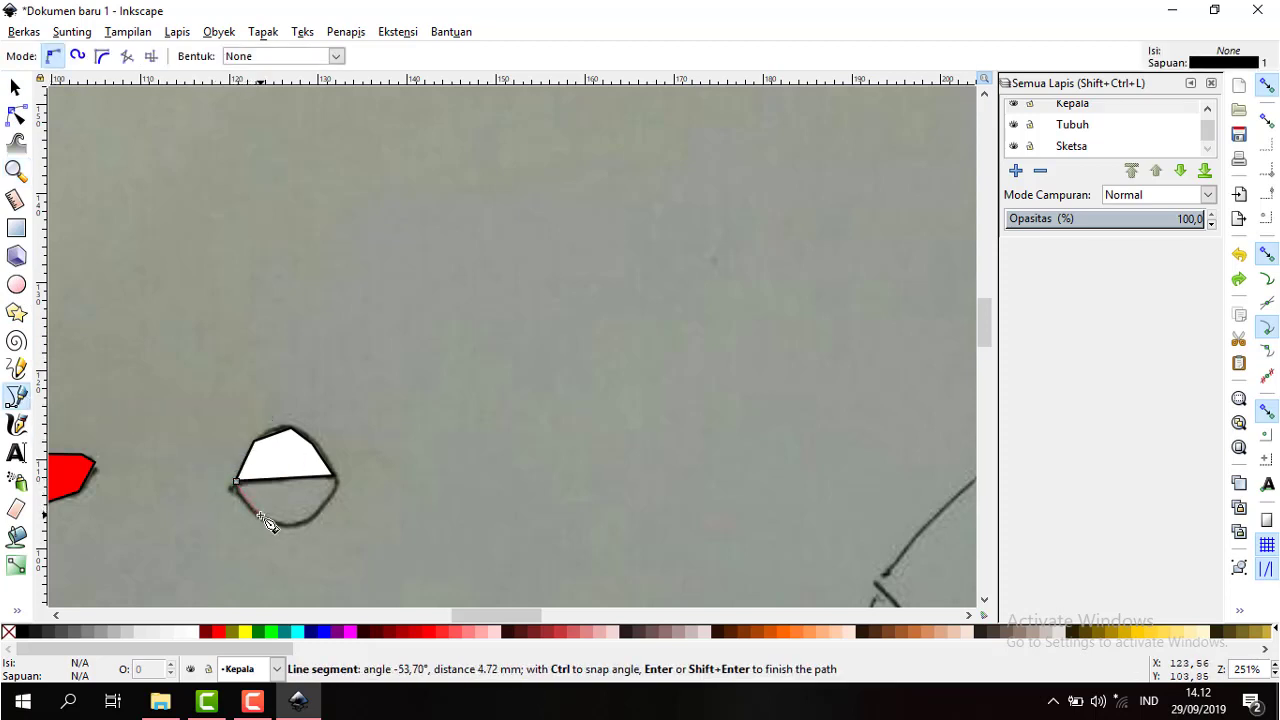
{"action": "left_click", "coordinate": [260, 517]}
{"action": "left_click", "coordinate": [291, 529]}
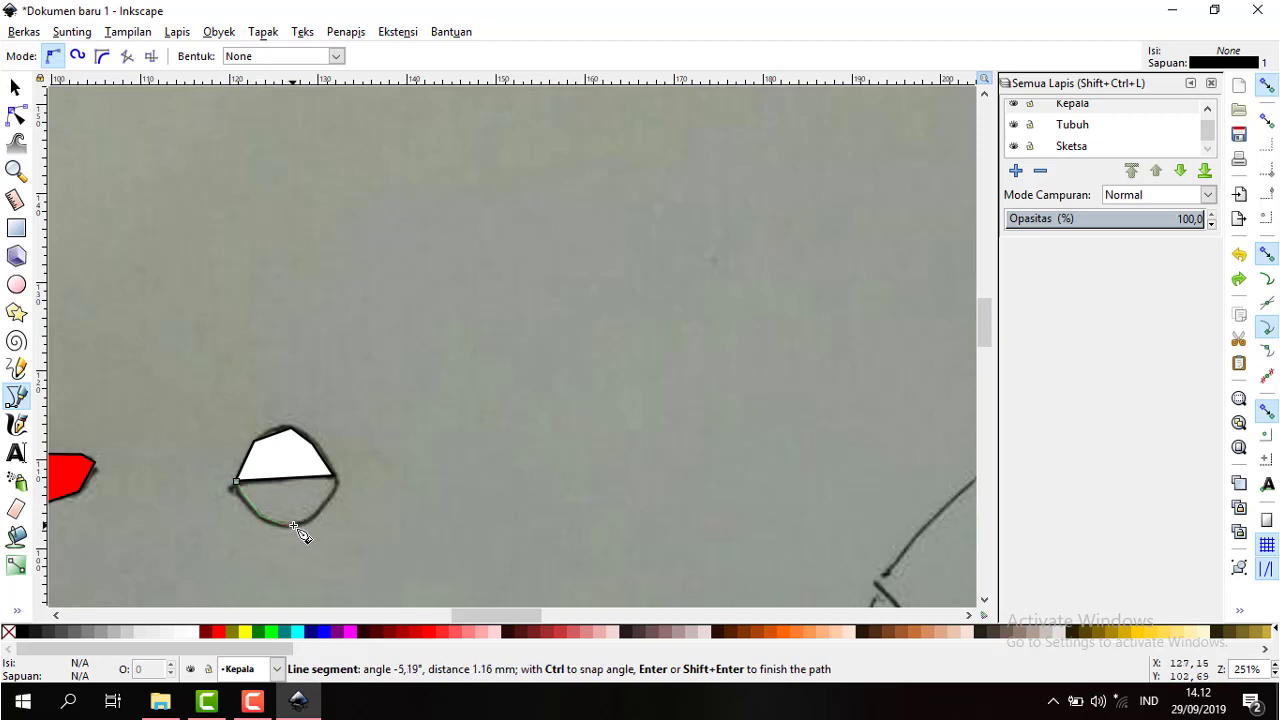
{"action": "left_click", "coordinate": [306, 525]}
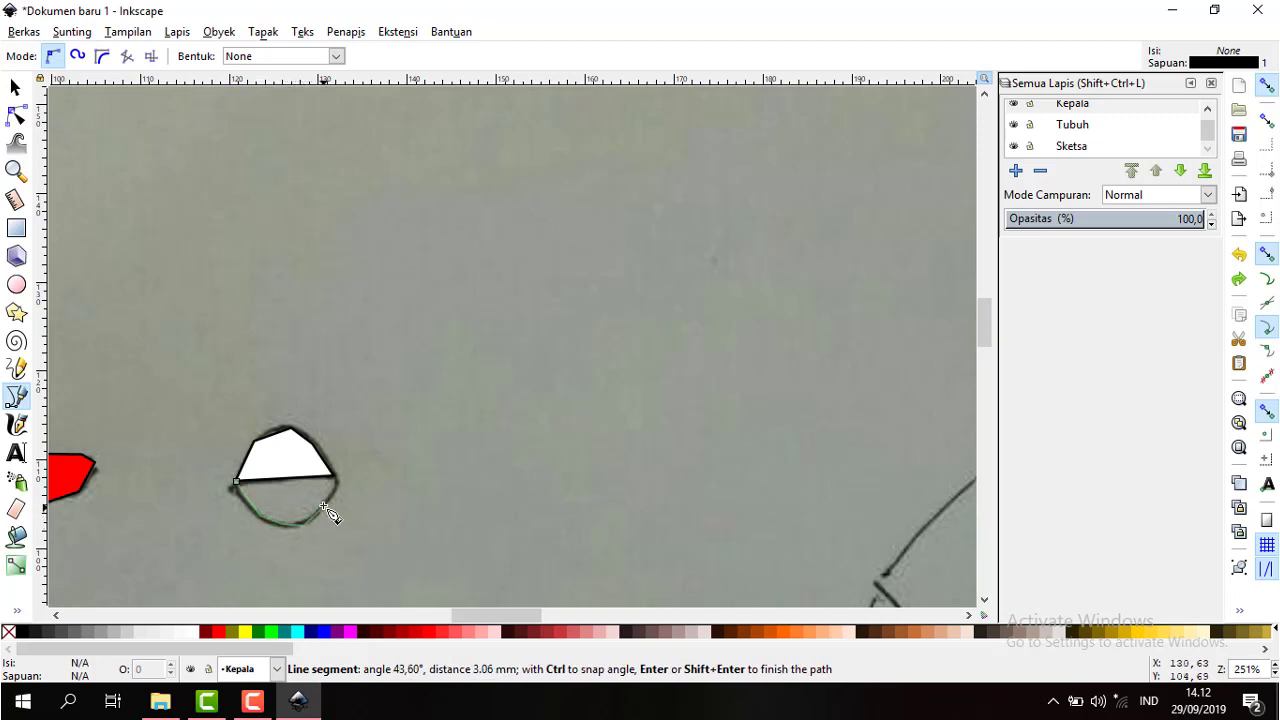
{"action": "left_click", "coordinate": [332, 513]}
{"action": "left_click", "coordinate": [337, 483]}
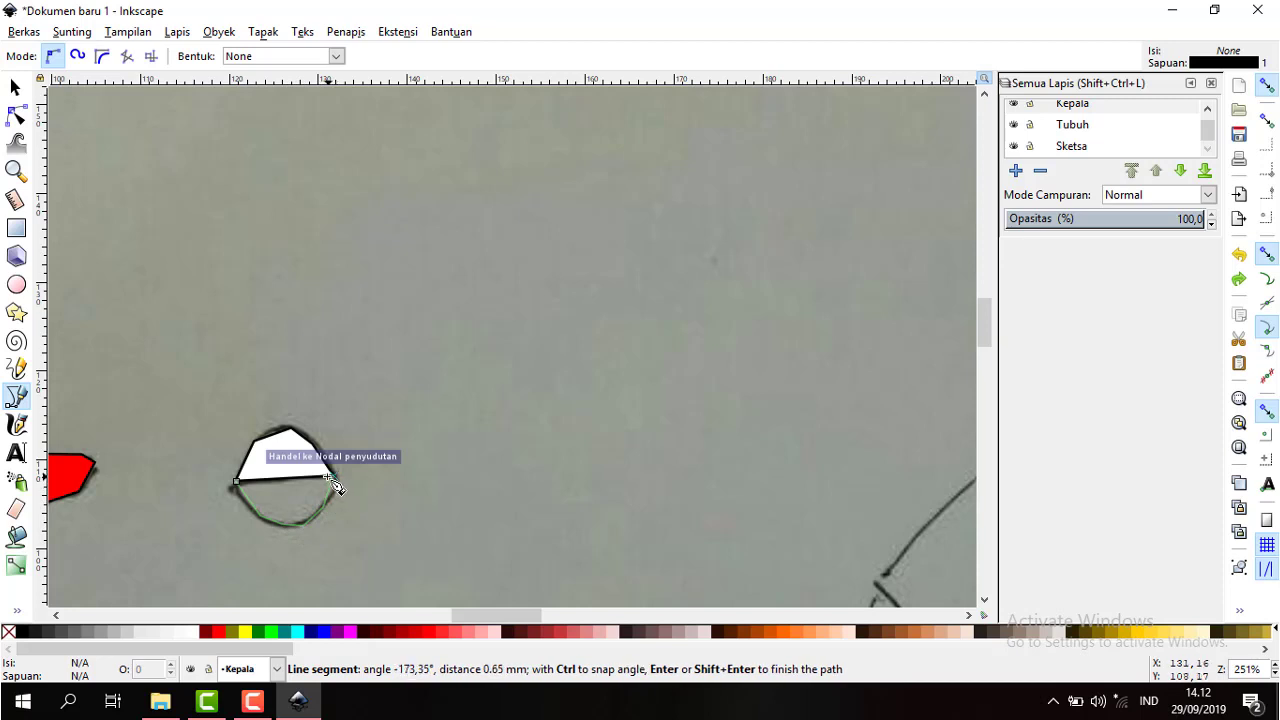
{"action": "left_click", "coordinate": [234, 483]}
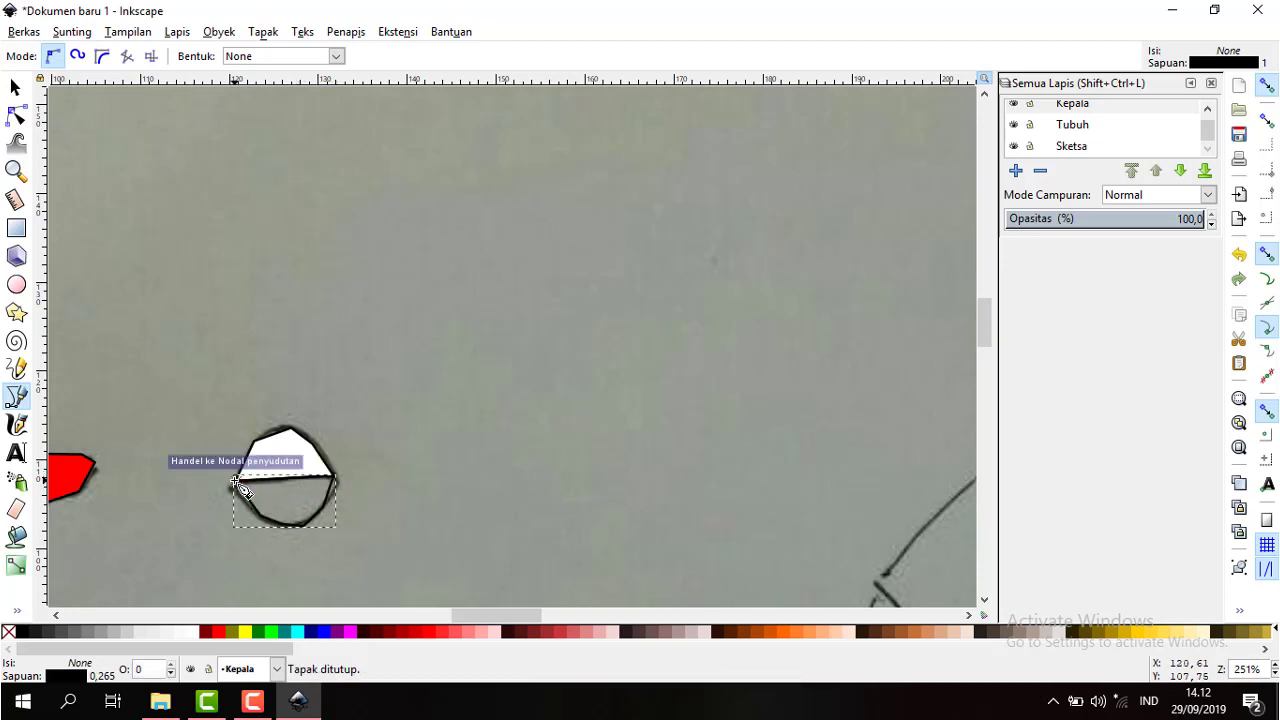
{"action": "left_click", "coordinate": [430, 632]}
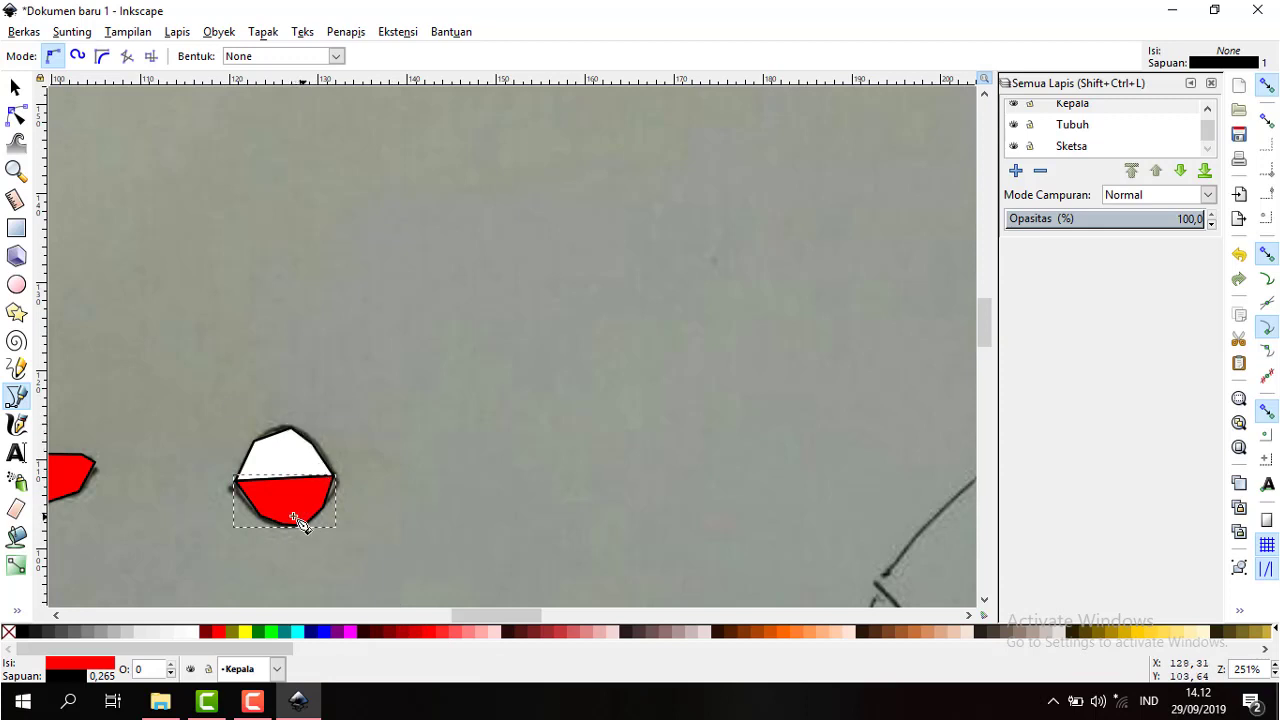
- Move the red lower half's bottom and lower-right nodes to fit the sketch
{"action": "left_click", "coordinate": [17, 115]}
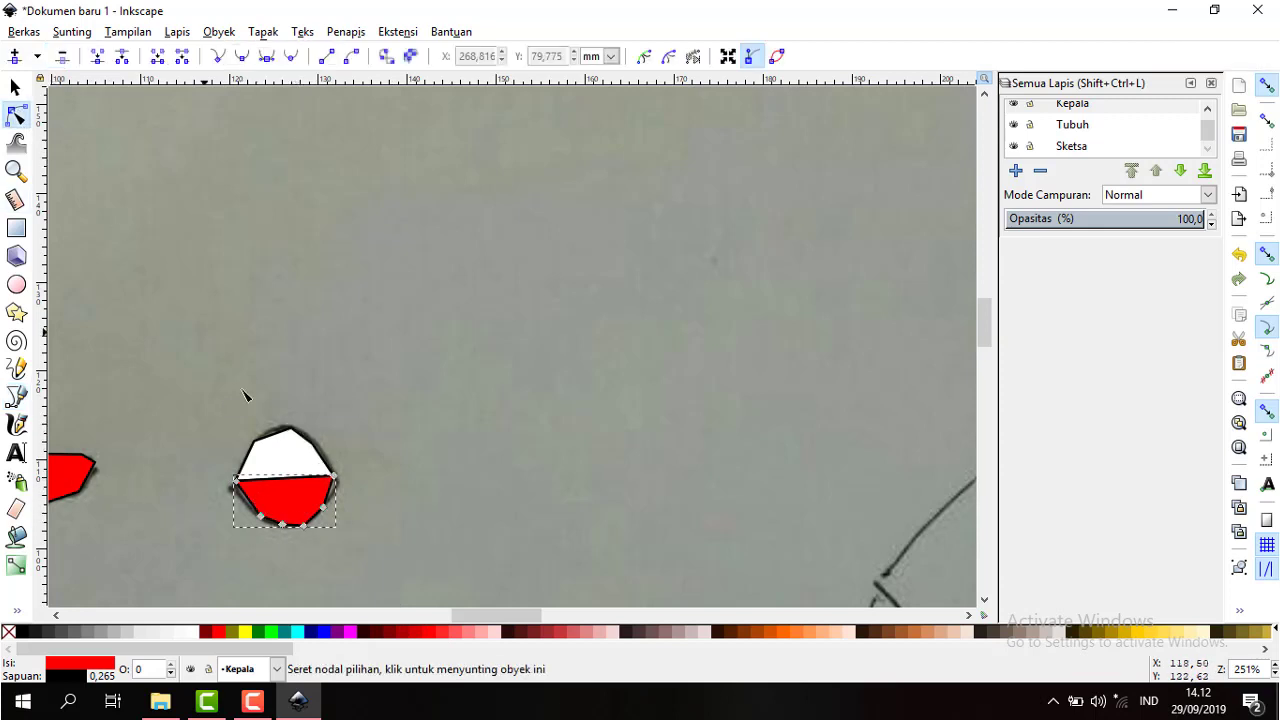
{"action": "left_click", "coordinate": [260, 517]}
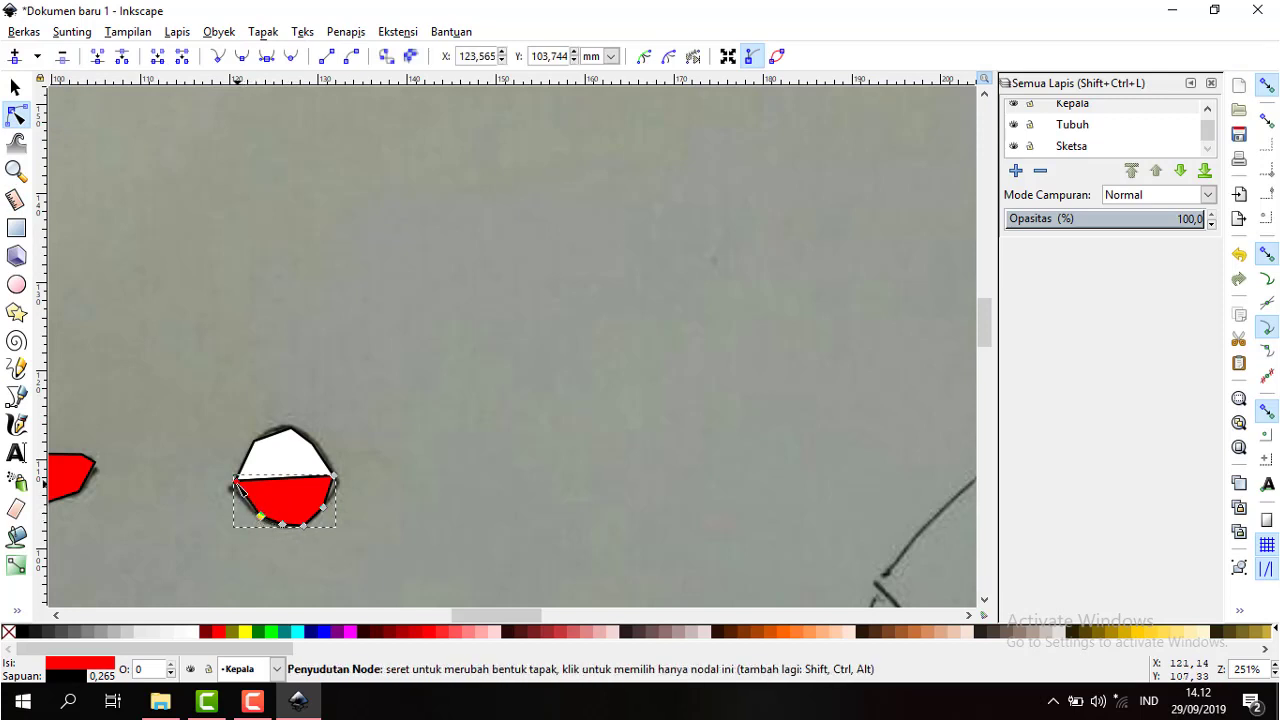
{"action": "left_click", "coordinate": [236, 482]}
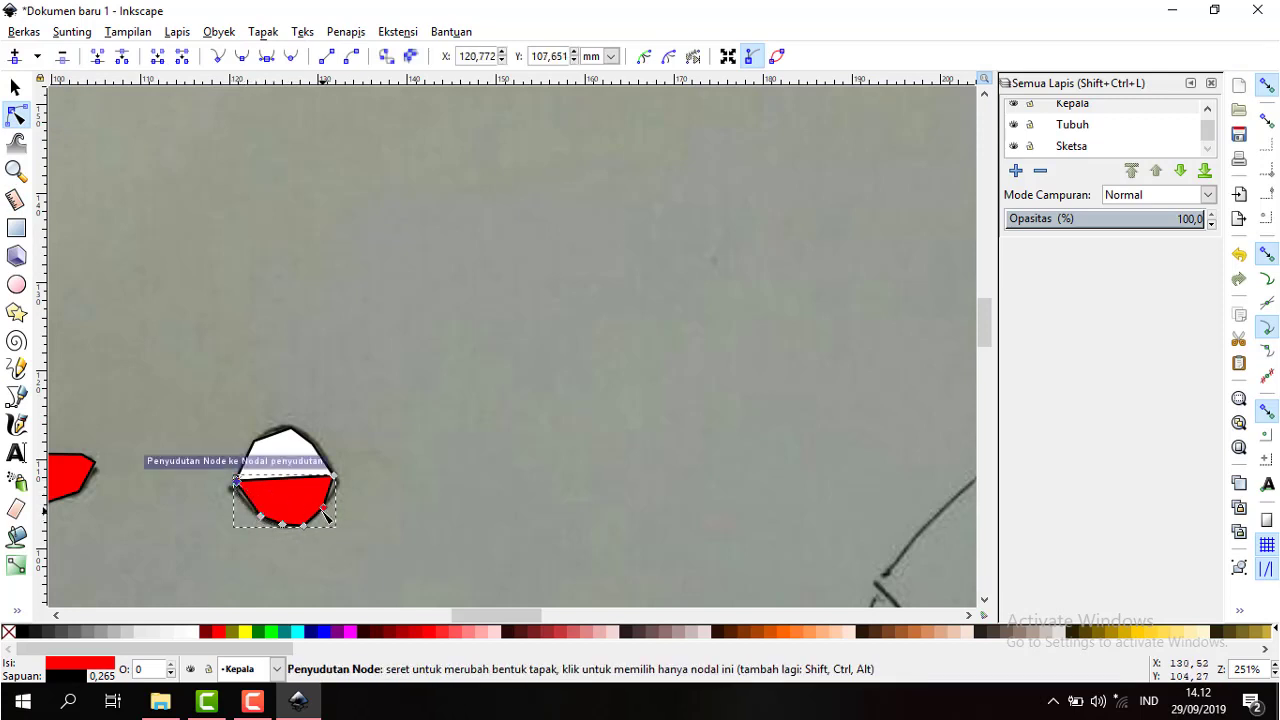
{"action": "left_click_drag", "start_coordinate": [323, 510], "coordinate": [332, 496]}
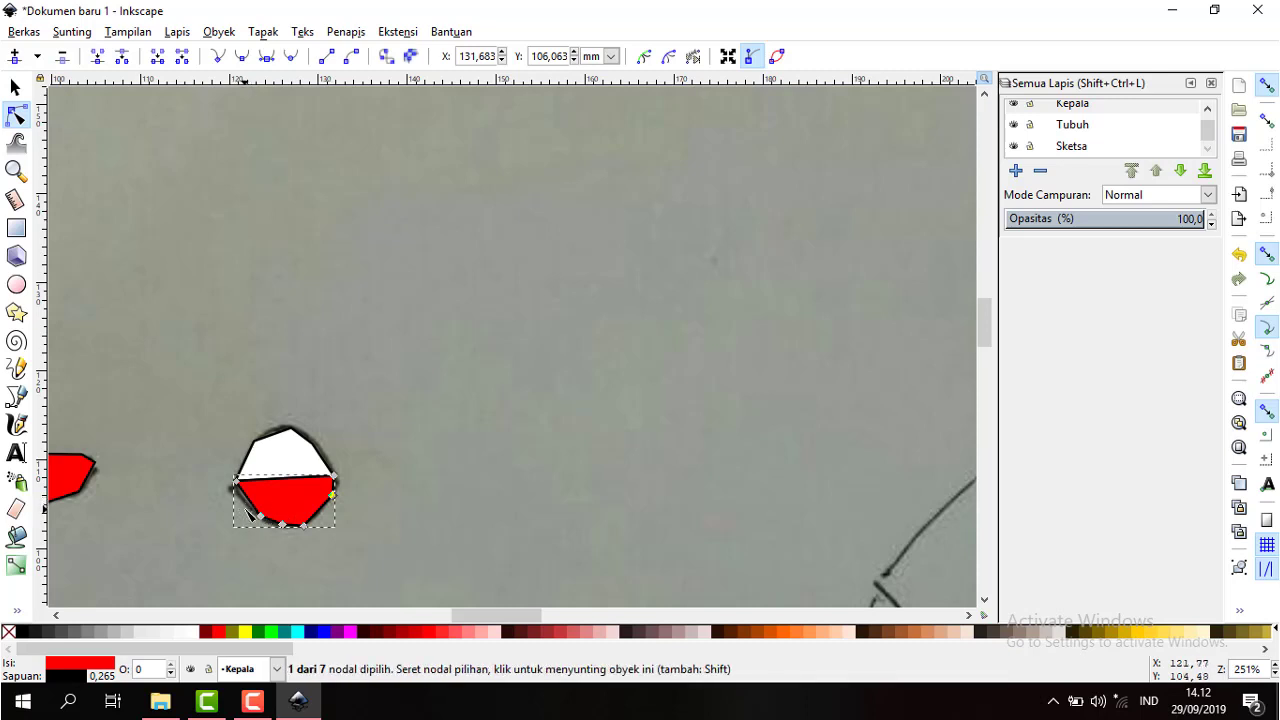
{"action": "left_click_drag", "start_coordinate": [261, 517], "coordinate": [245, 504]}
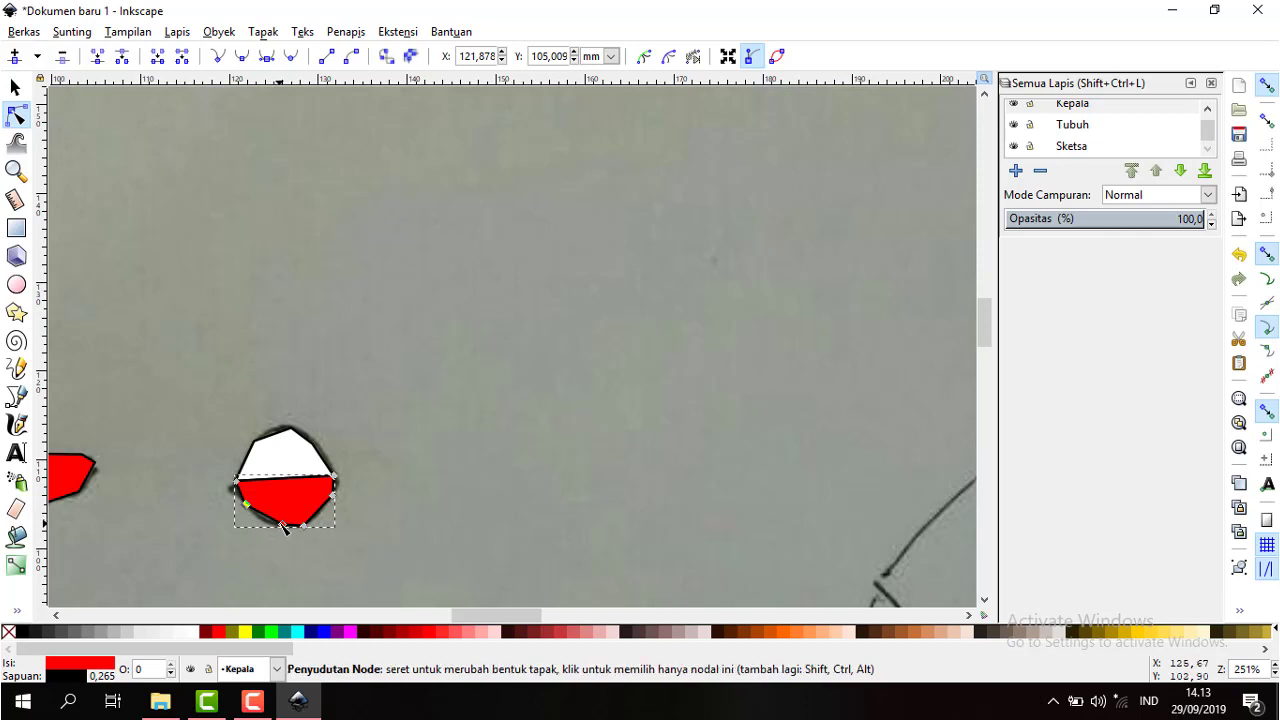
{"action": "left_click_drag", "start_coordinate": [283, 527], "coordinate": [270, 522]}
- Nudge two nodes of the white upper half, then the red half's bottom node
{"action": "left_click", "coordinate": [290, 455]}
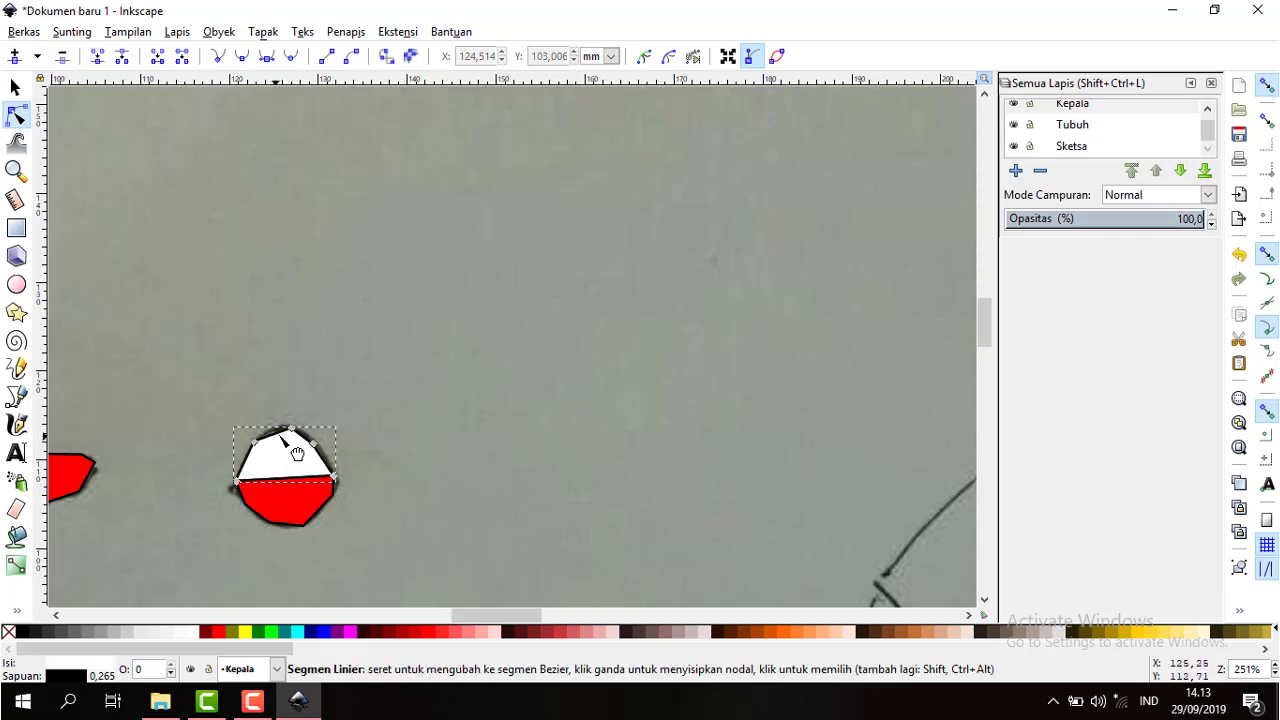
{"action": "left_click_drag", "start_coordinate": [256, 442], "coordinate": [259, 444]}
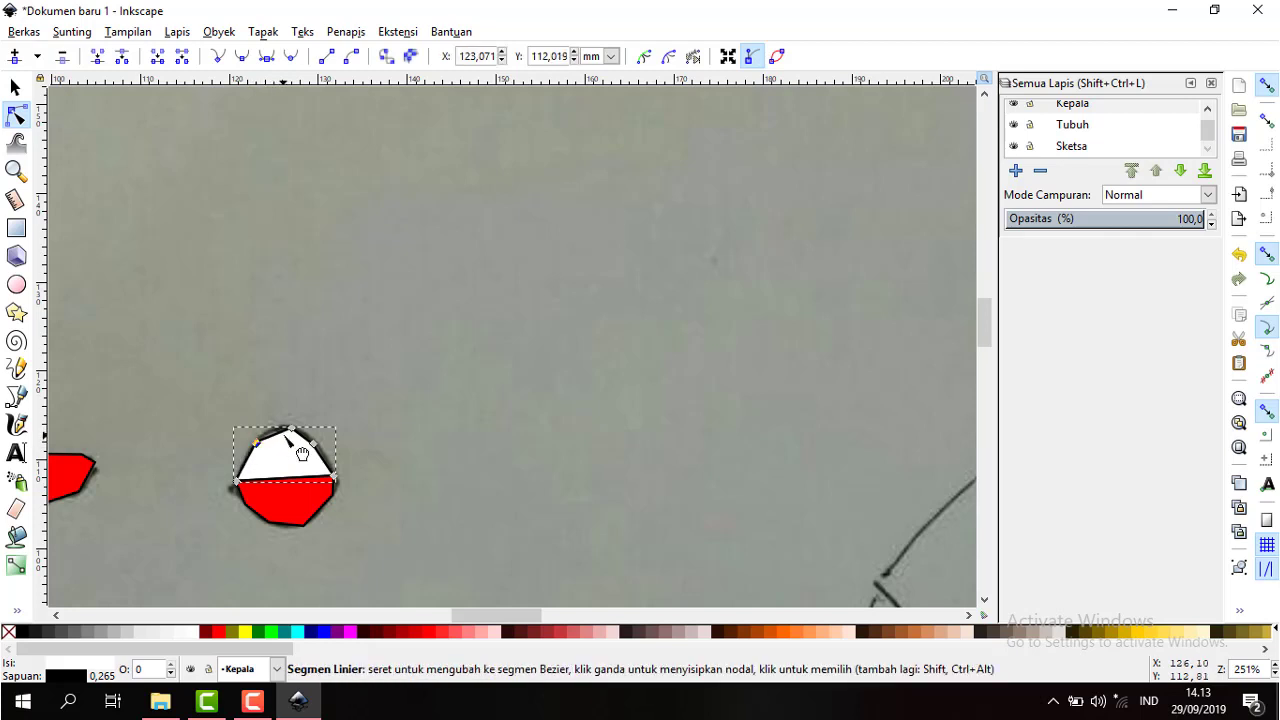
{"action": "mouse_move", "coordinate": [293, 432]}
{"action": "left_mouse_down"}
{"action": "mouse_move", "coordinate": [280, 432]}
{"action": "mouse_move", "coordinate": [310, 439]}
{"action": "left_mouse_up"}
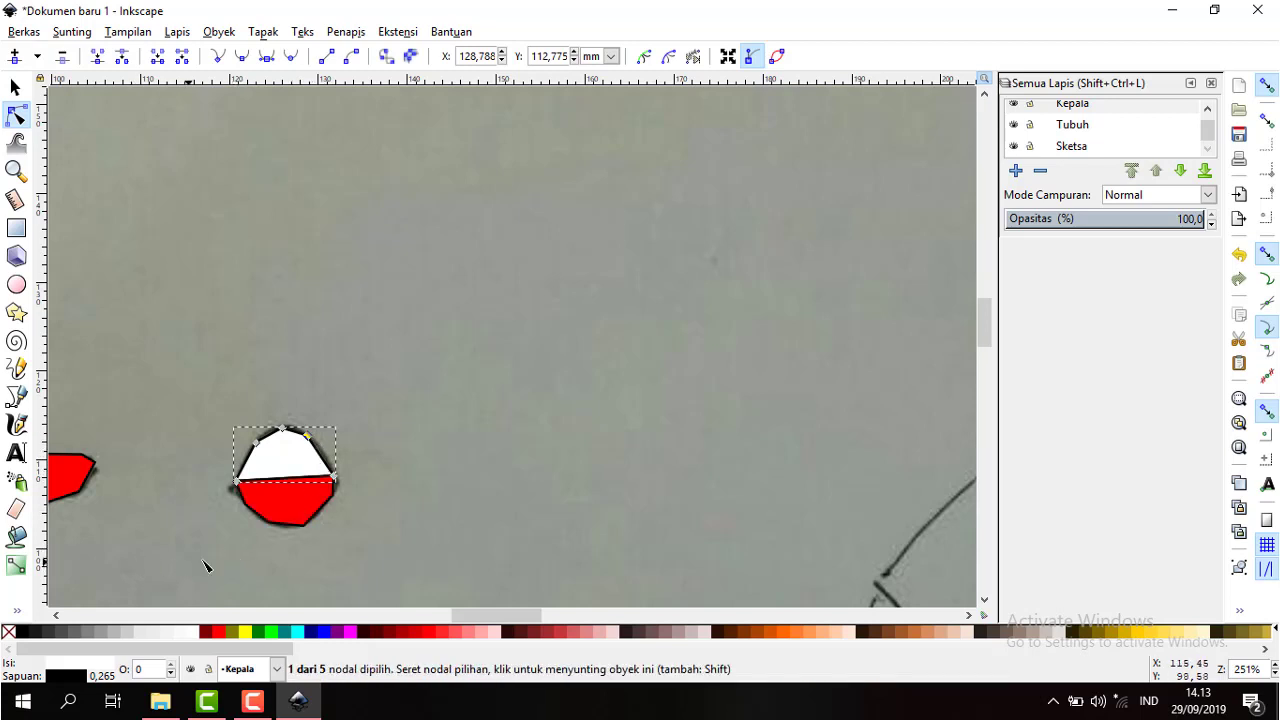
{"action": "left_click", "coordinate": [300, 520]}
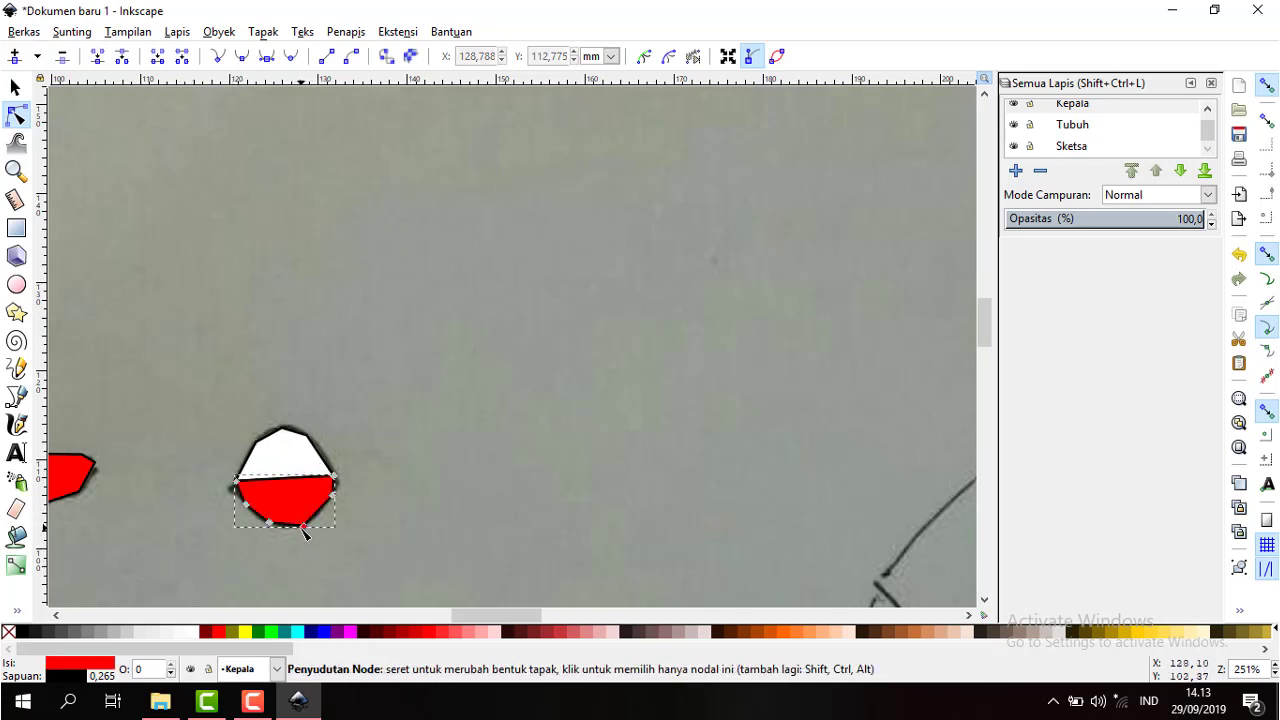
{"action": "left_click_drag", "start_coordinate": [302, 527], "coordinate": [309, 522]}
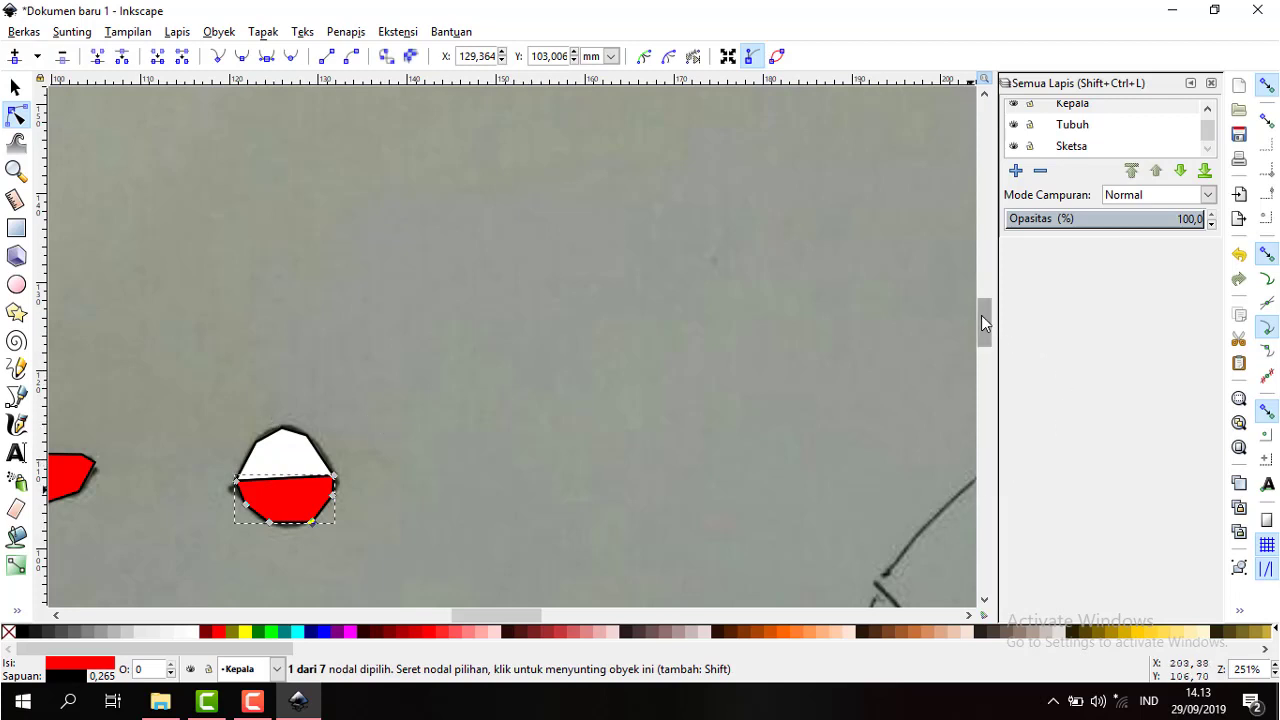
{"action": "left_click_drag", "start_coordinate": [983, 316], "coordinate": [998, 333]}
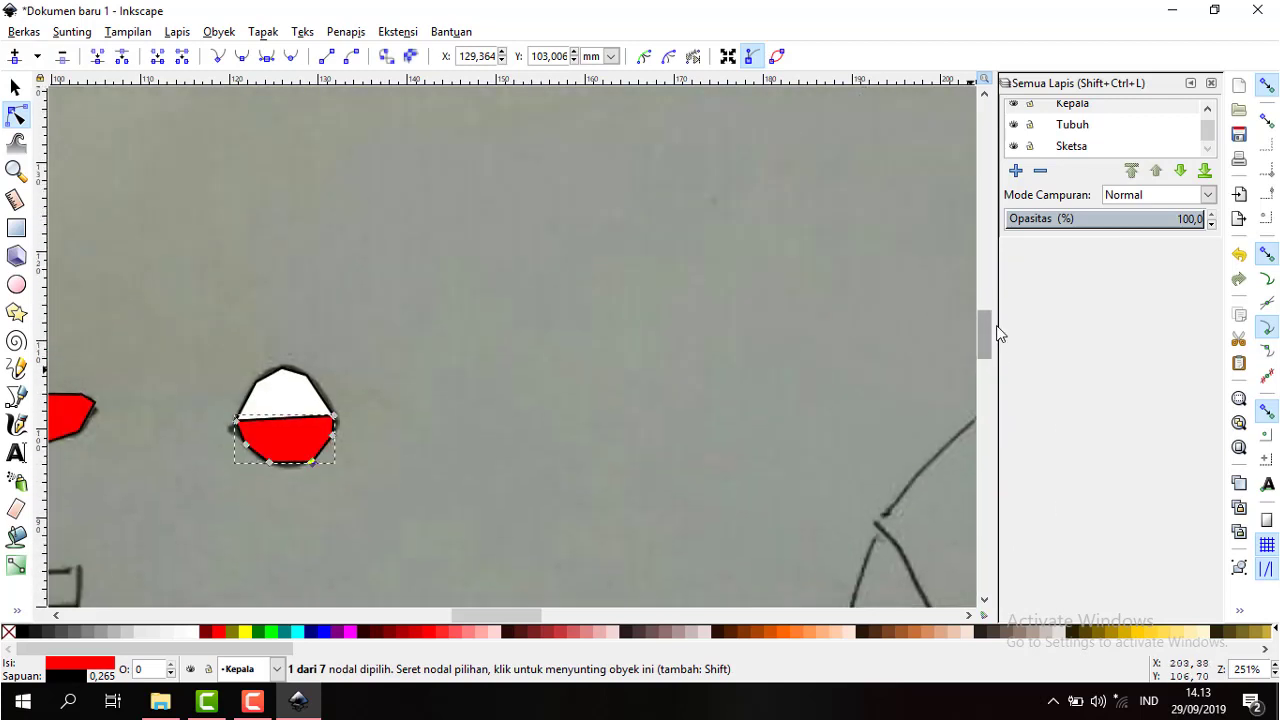
{"action": "left_click_drag", "start_coordinate": [490, 614], "coordinate": [446, 613]}
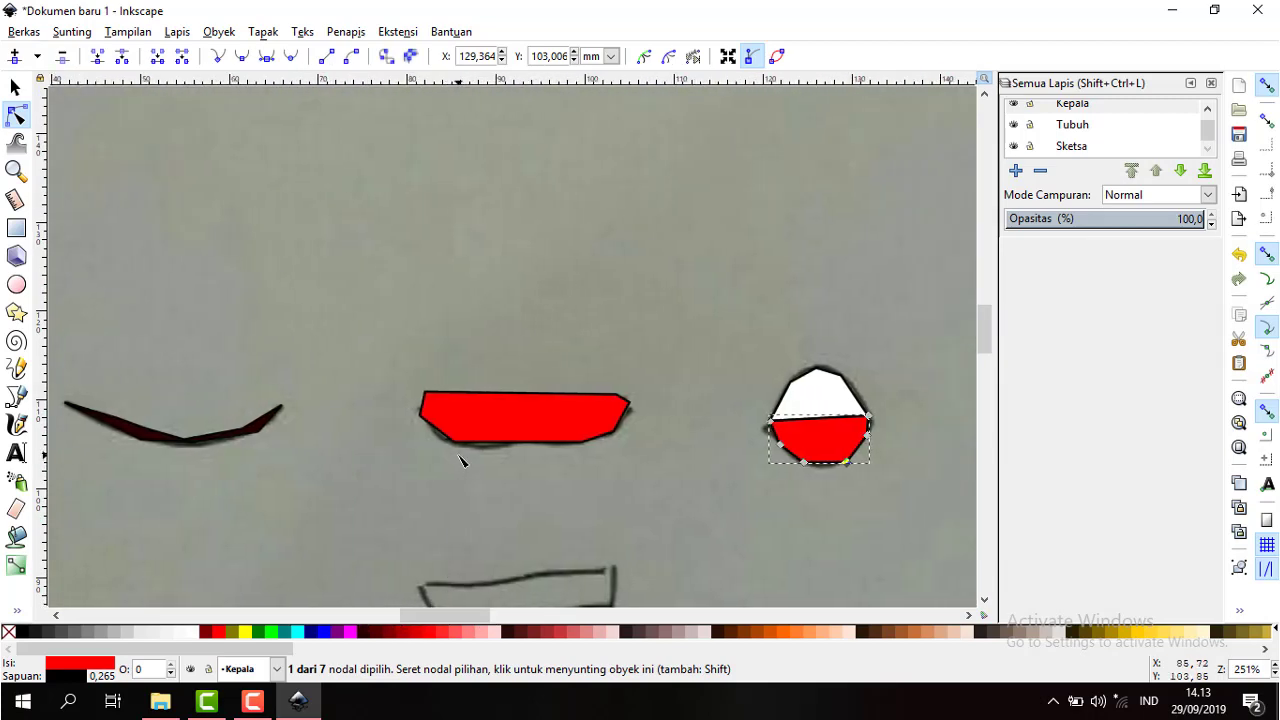
- Trace the mouth's top band as a closed triangle and fill it white
{"action": "scroll", "coordinate": [462, 460], "scroll_direction": "up", "scroll_amount": 2}
{"action": "left_click_drag", "start_coordinate": [986, 338], "coordinate": [988, 366]}
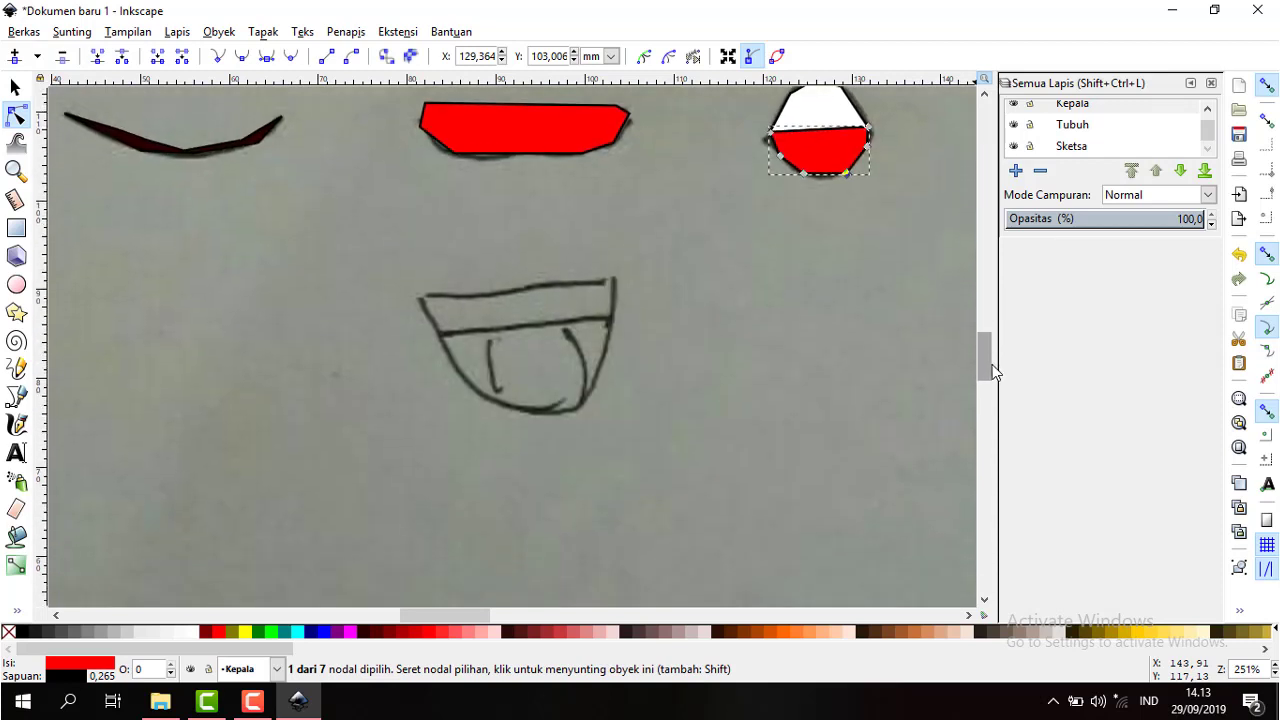
{"action": "left_click", "coordinate": [425, 301]}
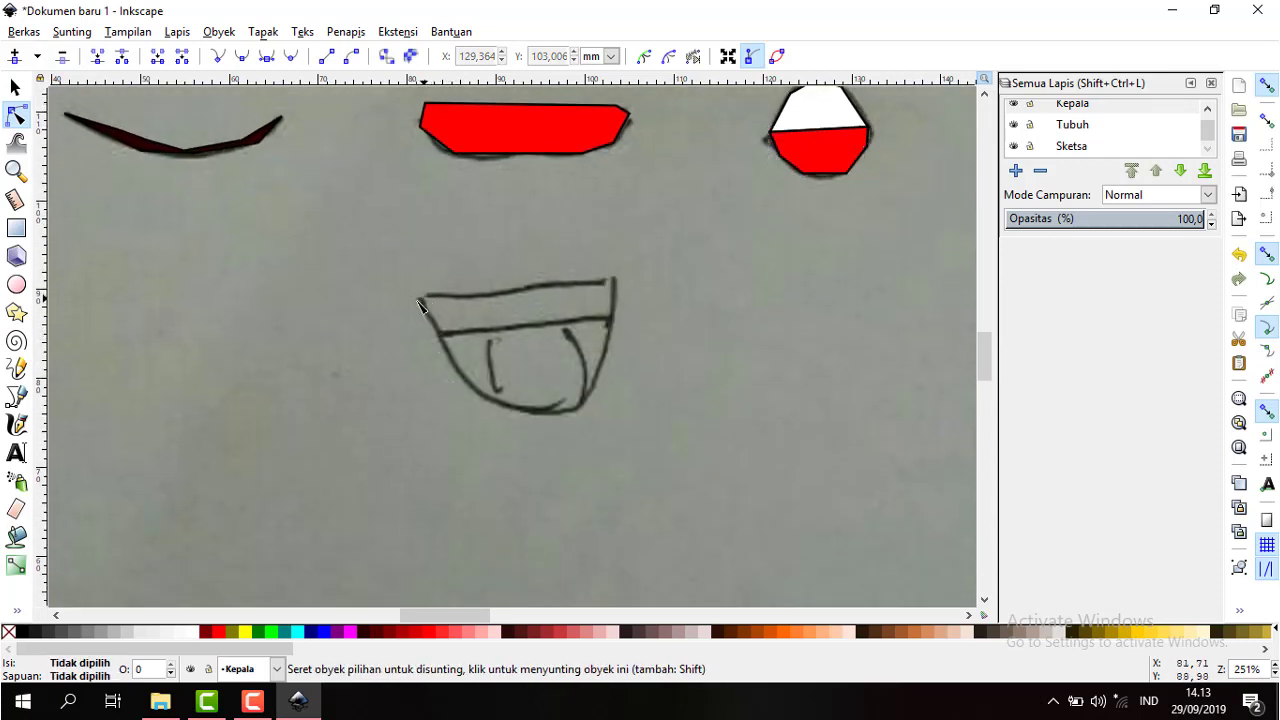
{"action": "left_click", "coordinate": [16, 396]}
{"action": "left_click", "coordinate": [424, 297]}
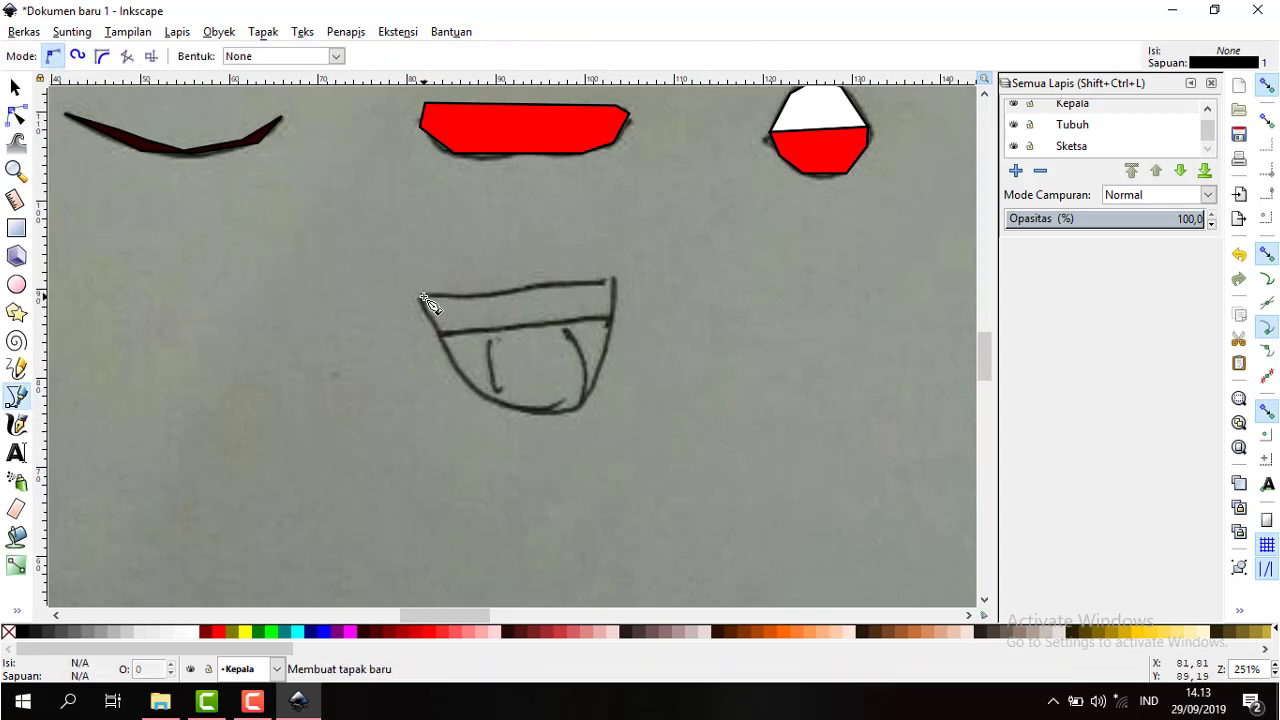
{"action": "left_click", "coordinate": [612, 283]}
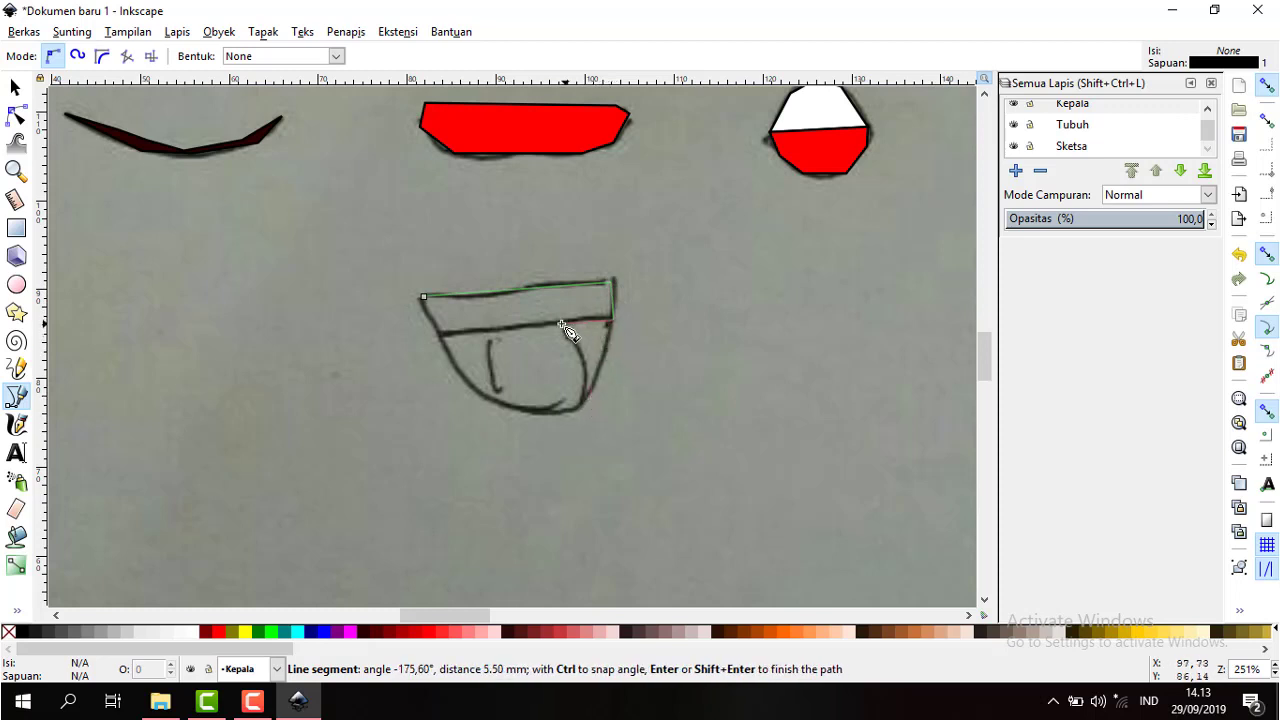
{"action": "left_click", "coordinate": [441, 333]}
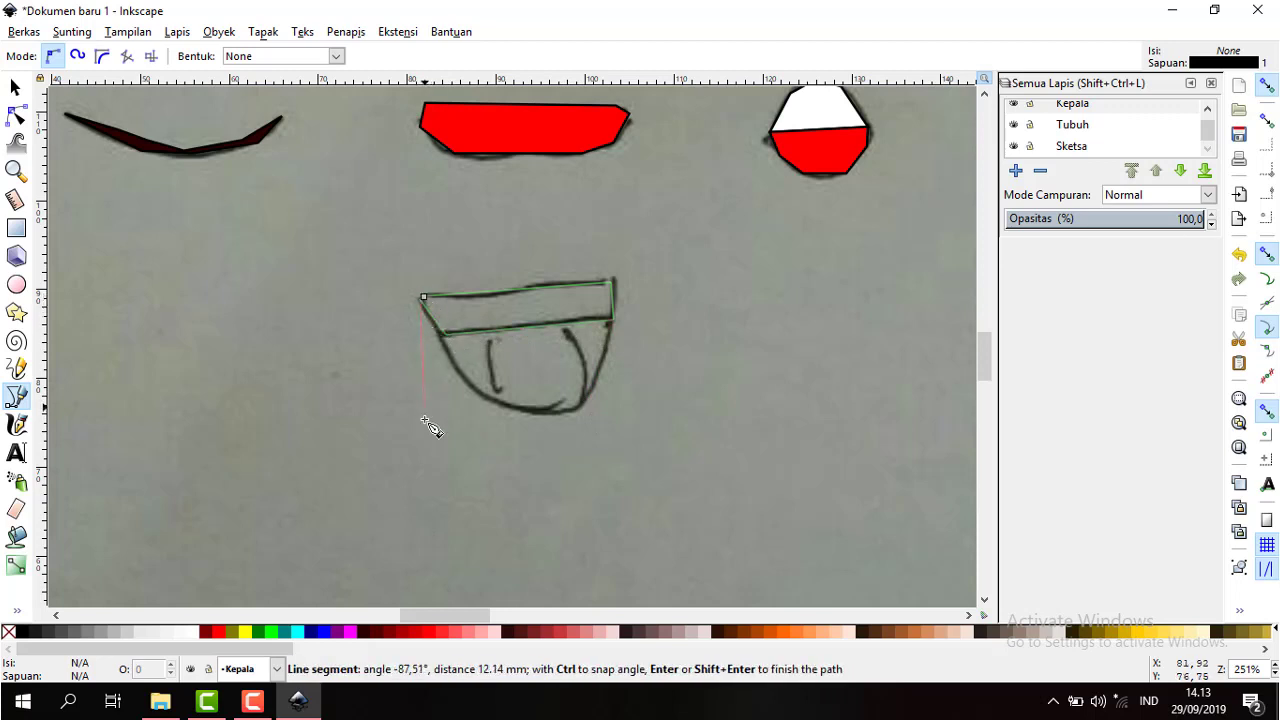
{"action": "left_click", "coordinate": [424, 298]}
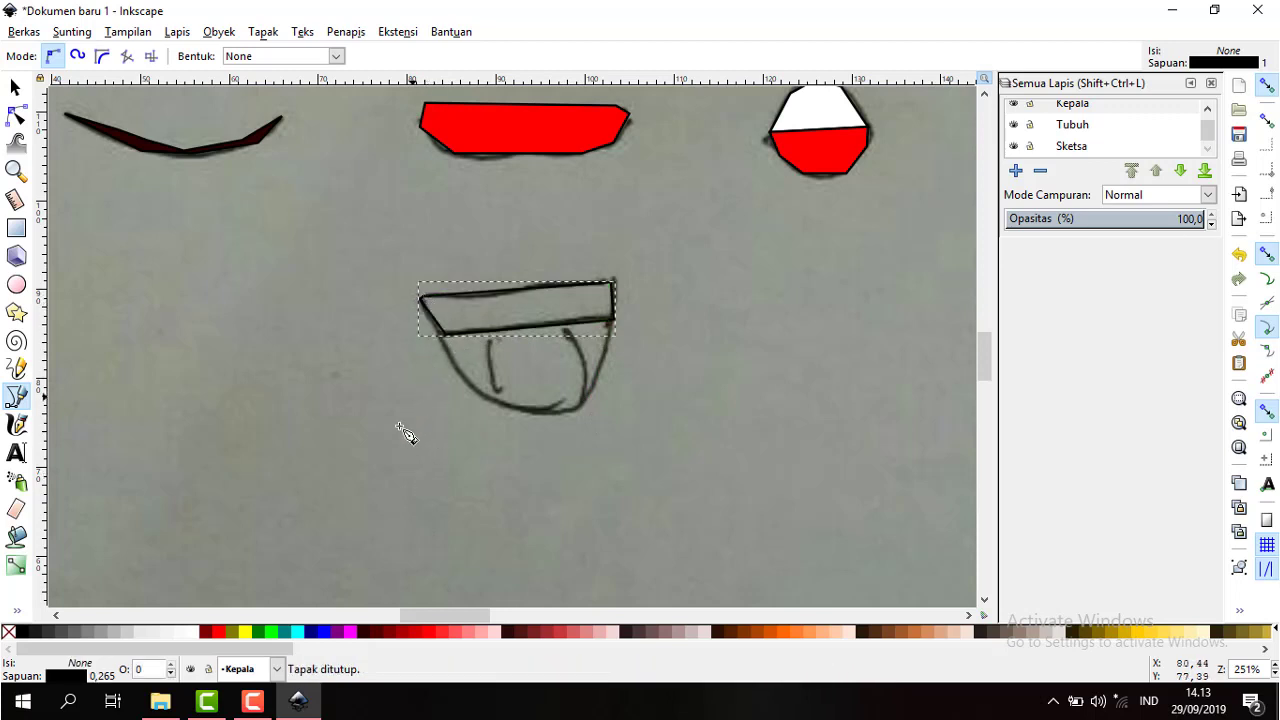
{"action": "left_click", "coordinate": [190, 630]}
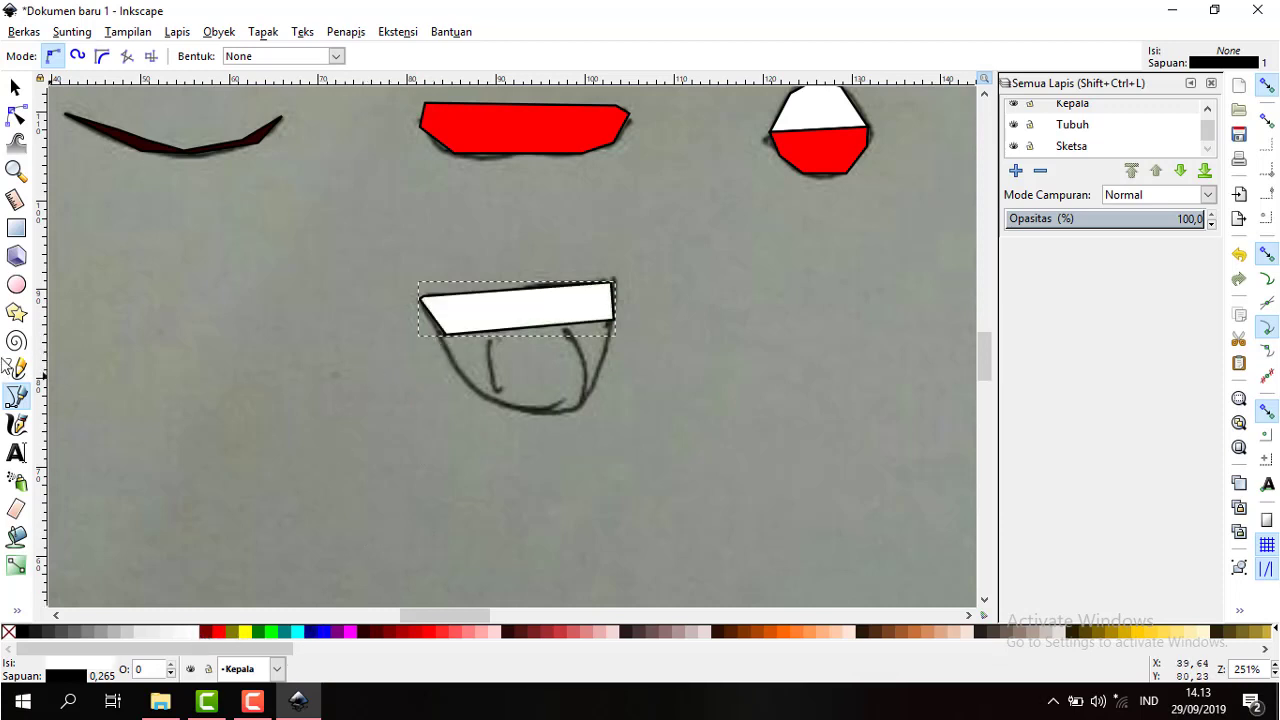
- Trace the lower mouth curve beneath the band as a closed shape filled red
{"action": "left_click", "coordinate": [446, 334]}
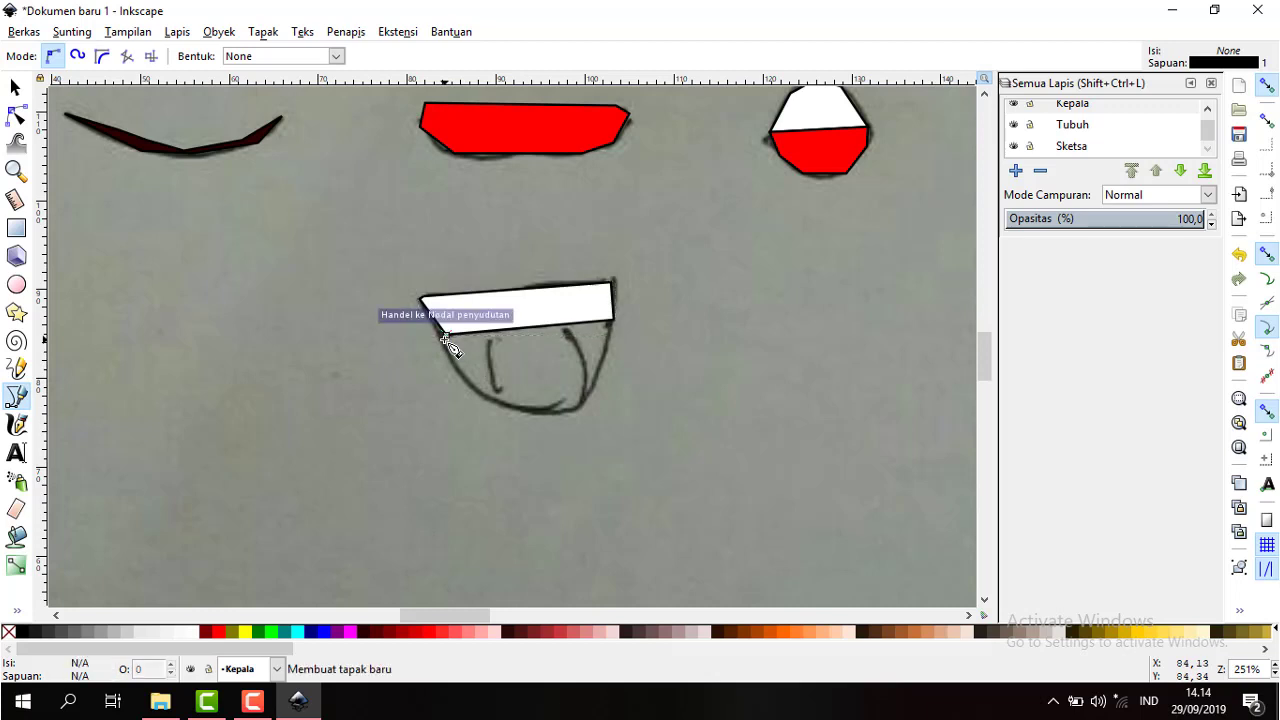
{"action": "left_click", "coordinate": [612, 322]}
{"action": "left_click", "coordinate": [606, 358]}
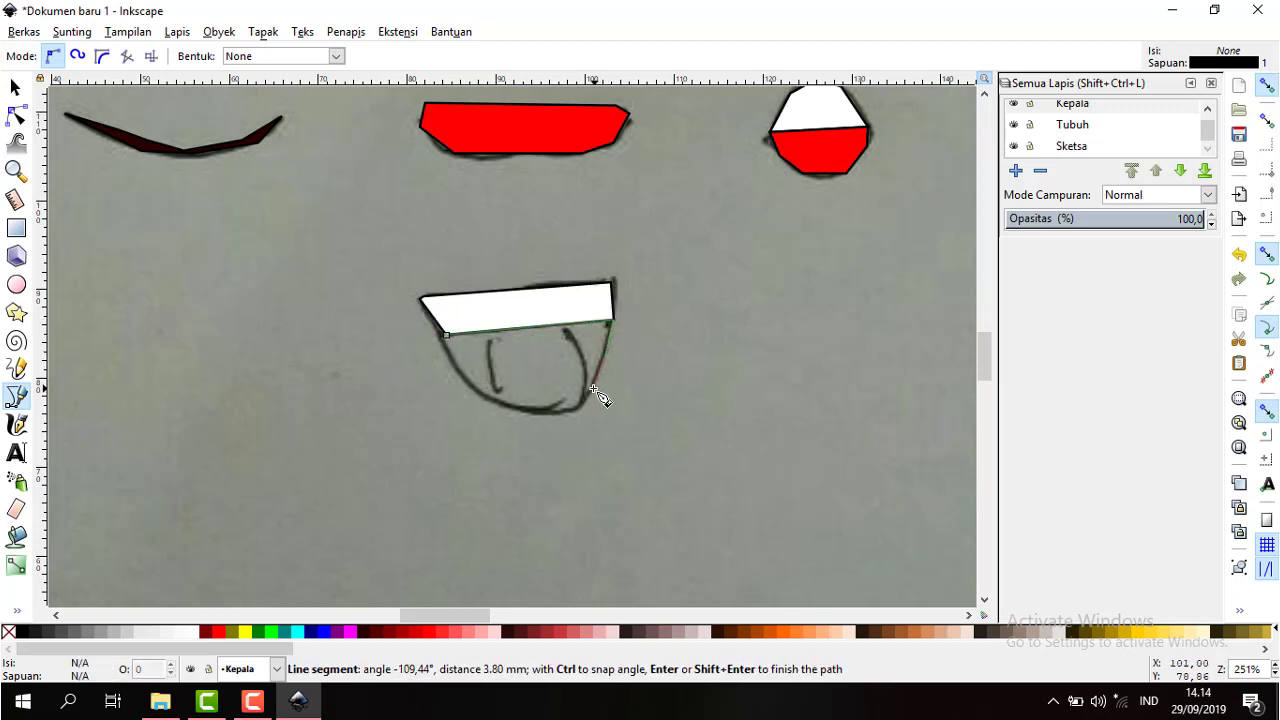
{"action": "left_click", "coordinate": [594, 391]}
{"action": "left_click", "coordinate": [574, 410]}
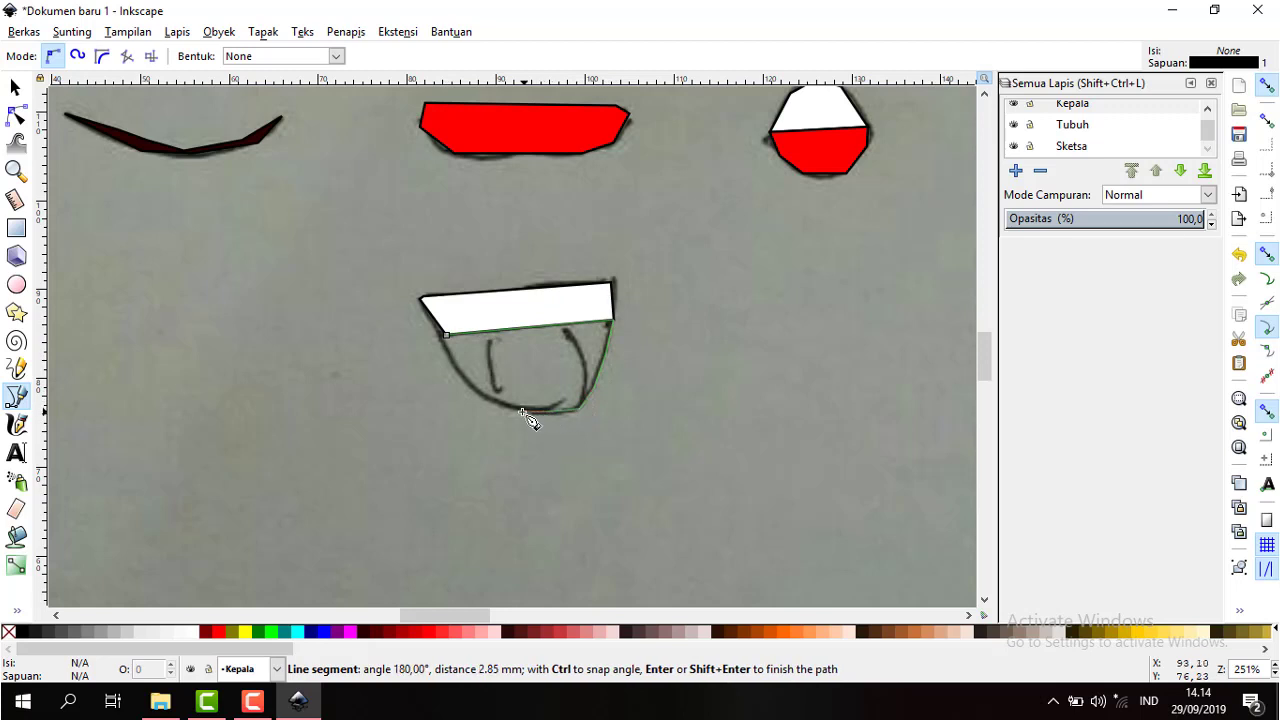
{"action": "left_click", "coordinate": [526, 418]}
{"action": "left_click", "coordinate": [486, 397]}
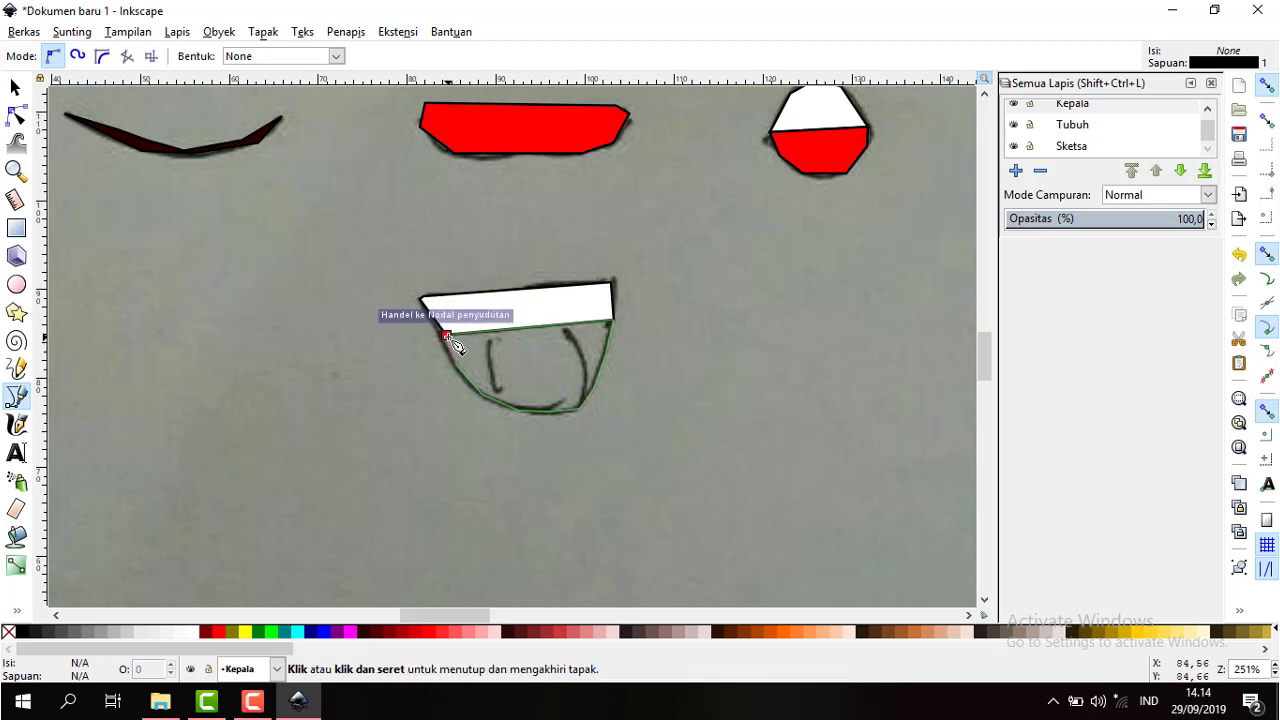
{"action": "left_click", "coordinate": [446, 338]}
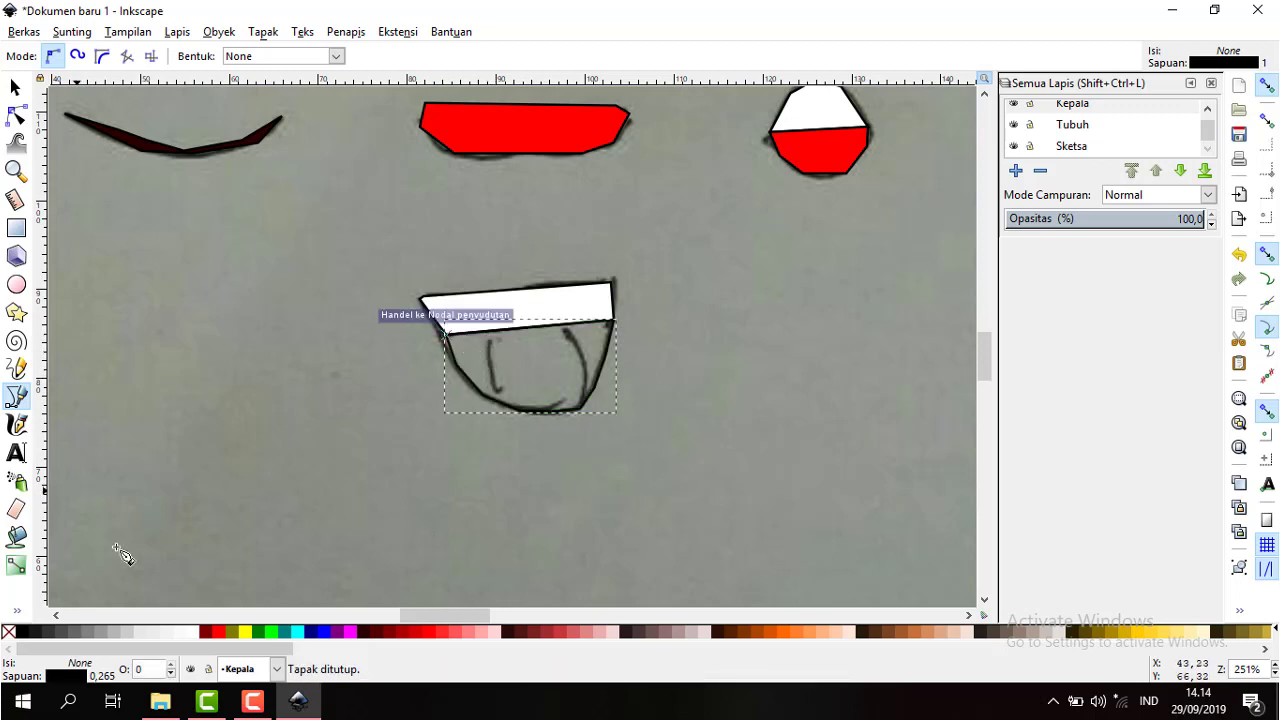
{"action": "left_click", "coordinate": [218, 632]}
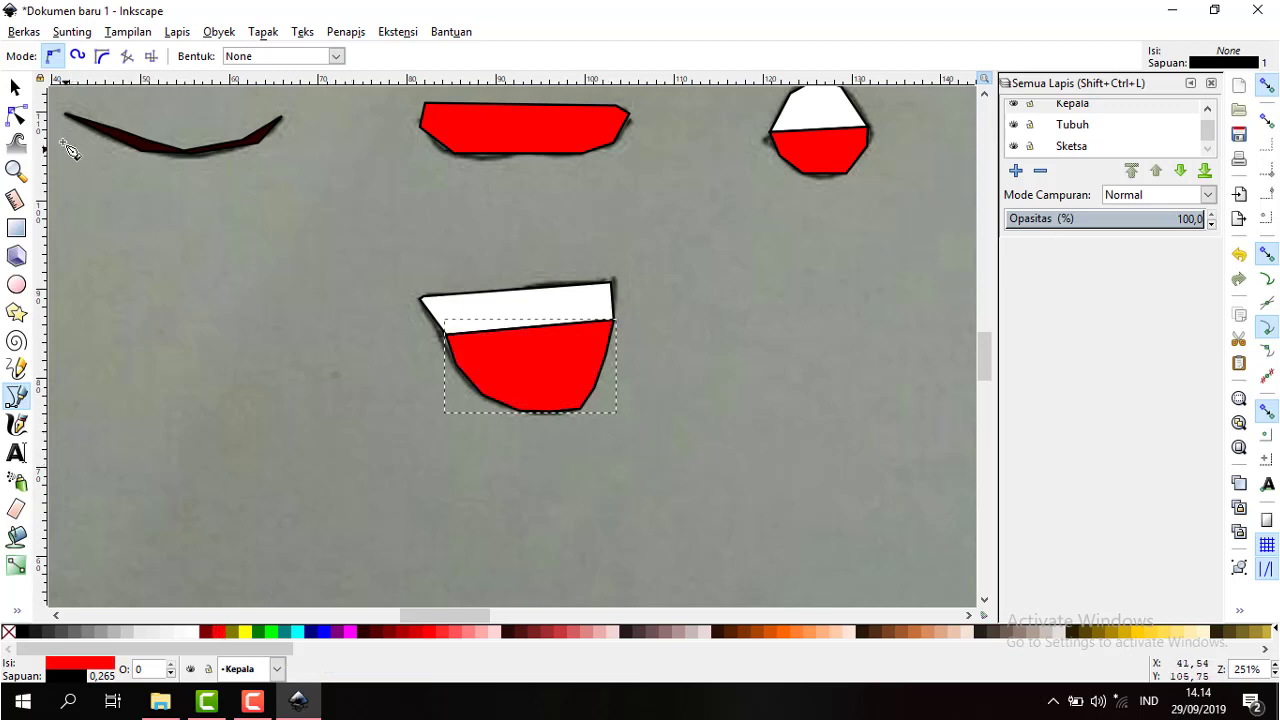
{"action": "left_click", "coordinate": [16, 116]}
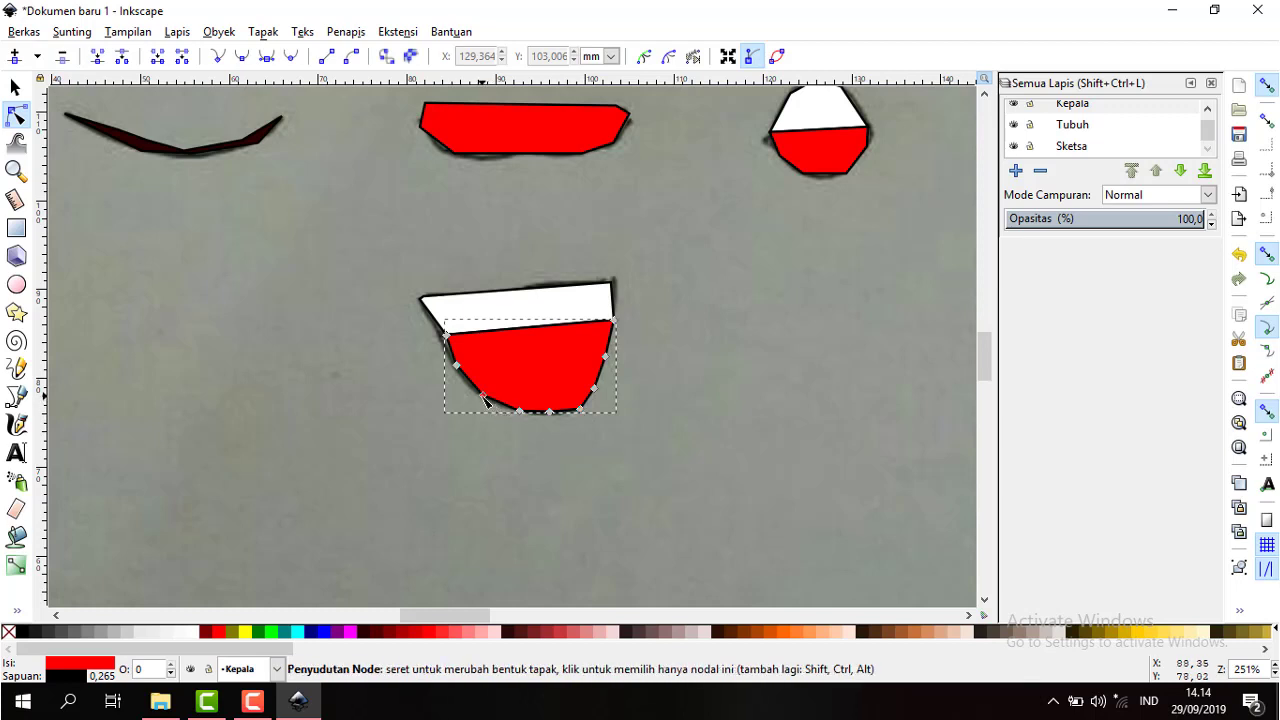
- Nudge the red mouth's two lower corners and the white band's left and right corners
{"action": "left_click_drag", "start_coordinate": [483, 400], "coordinate": [487, 404]}
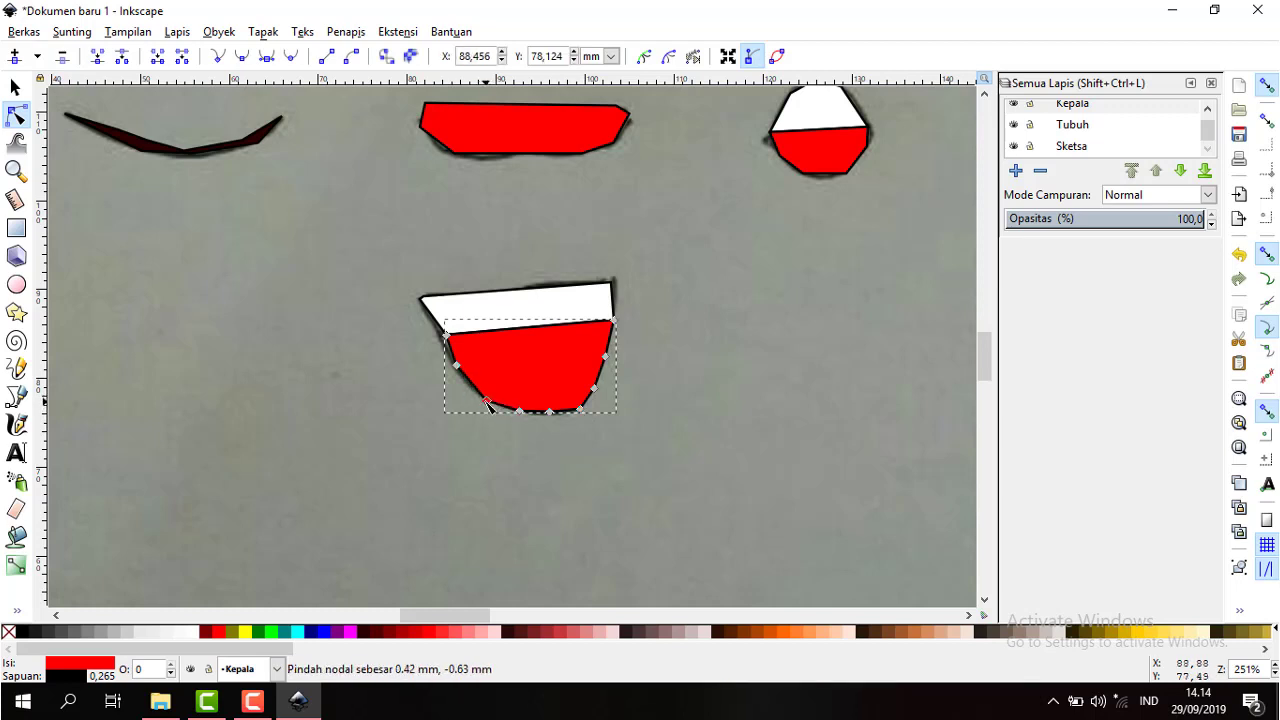
{"action": "left_click", "coordinate": [581, 409]}
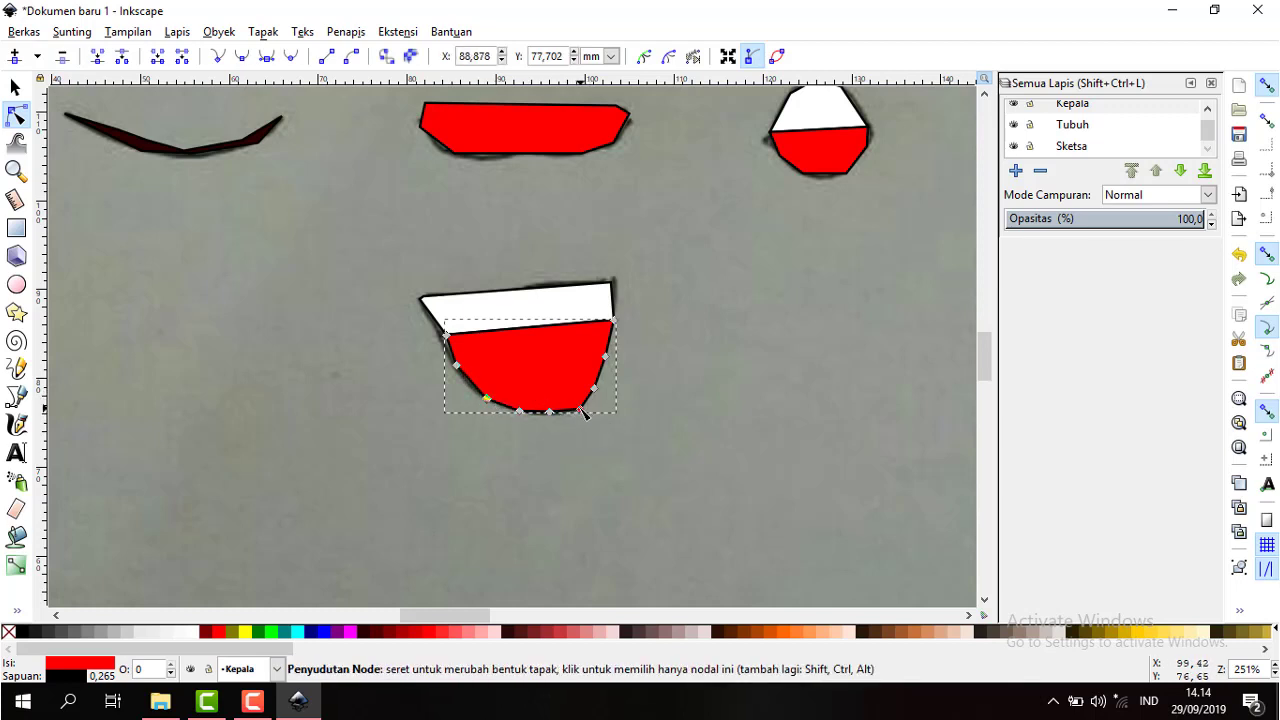
{"action": "left_click_drag", "start_coordinate": [580, 409], "coordinate": [577, 405]}
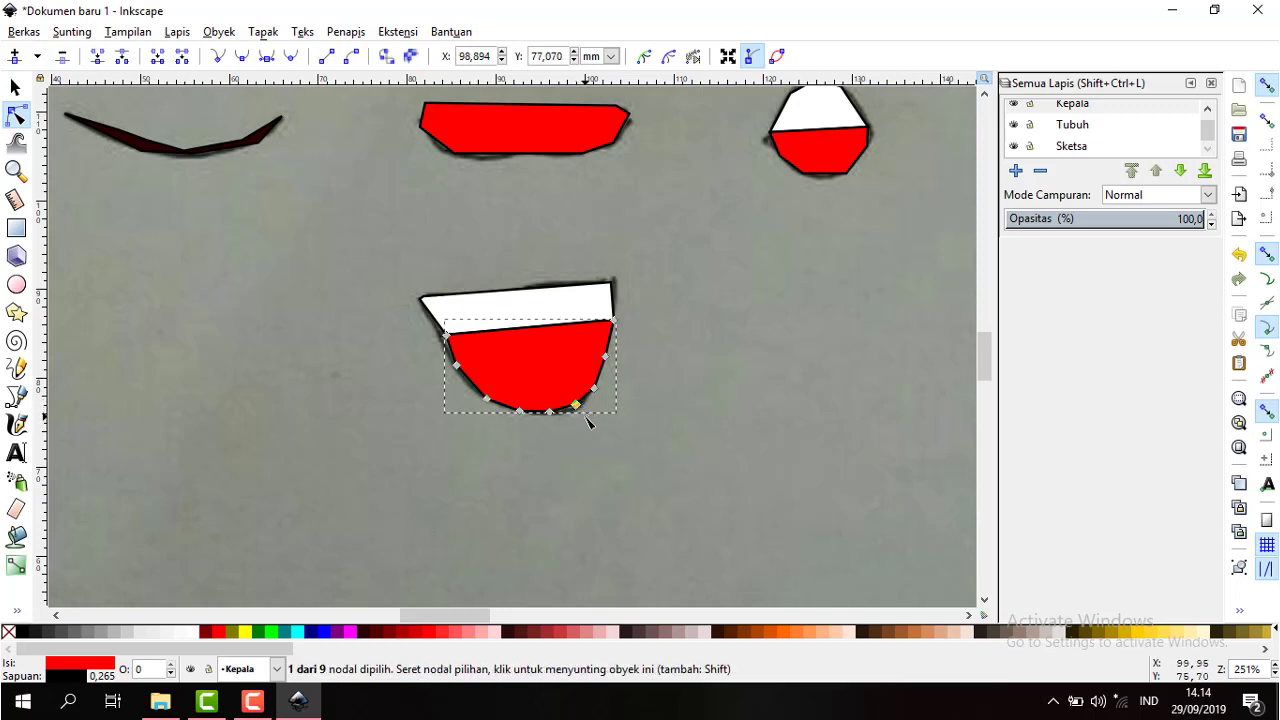
{"action": "left_click", "coordinate": [528, 302]}
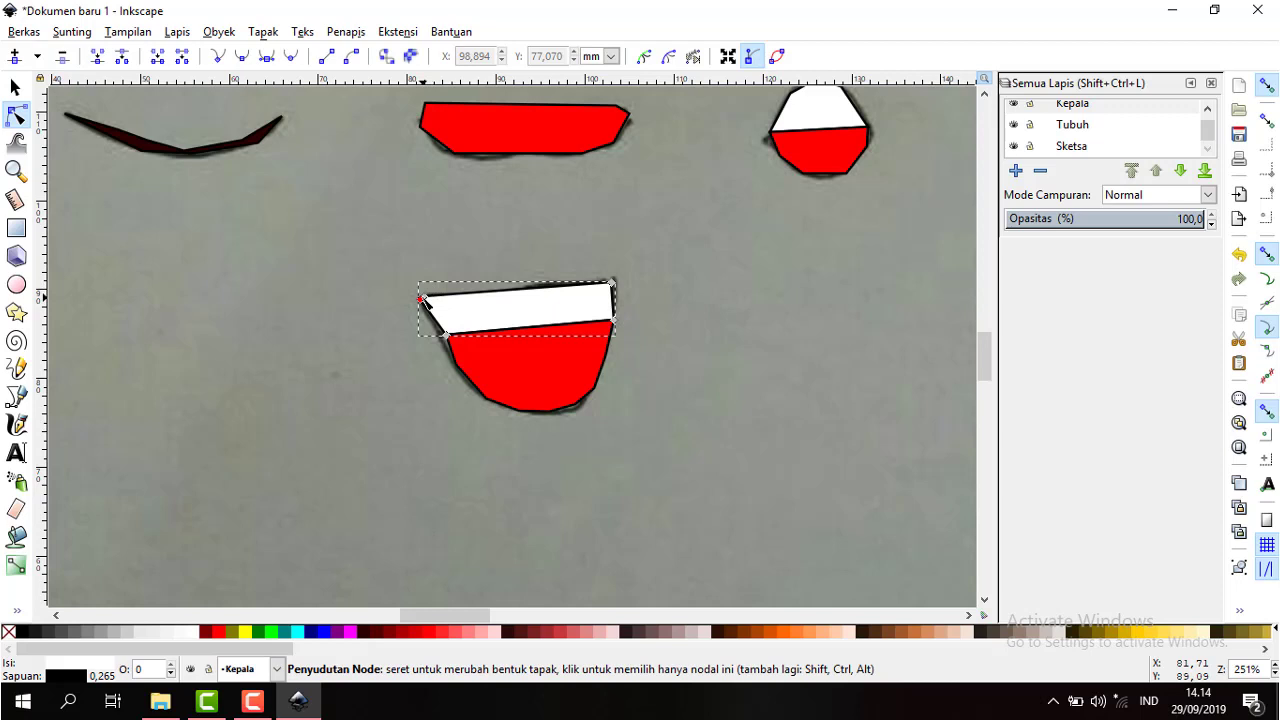
{"action": "left_click_drag", "start_coordinate": [423, 300], "coordinate": [425, 297]}
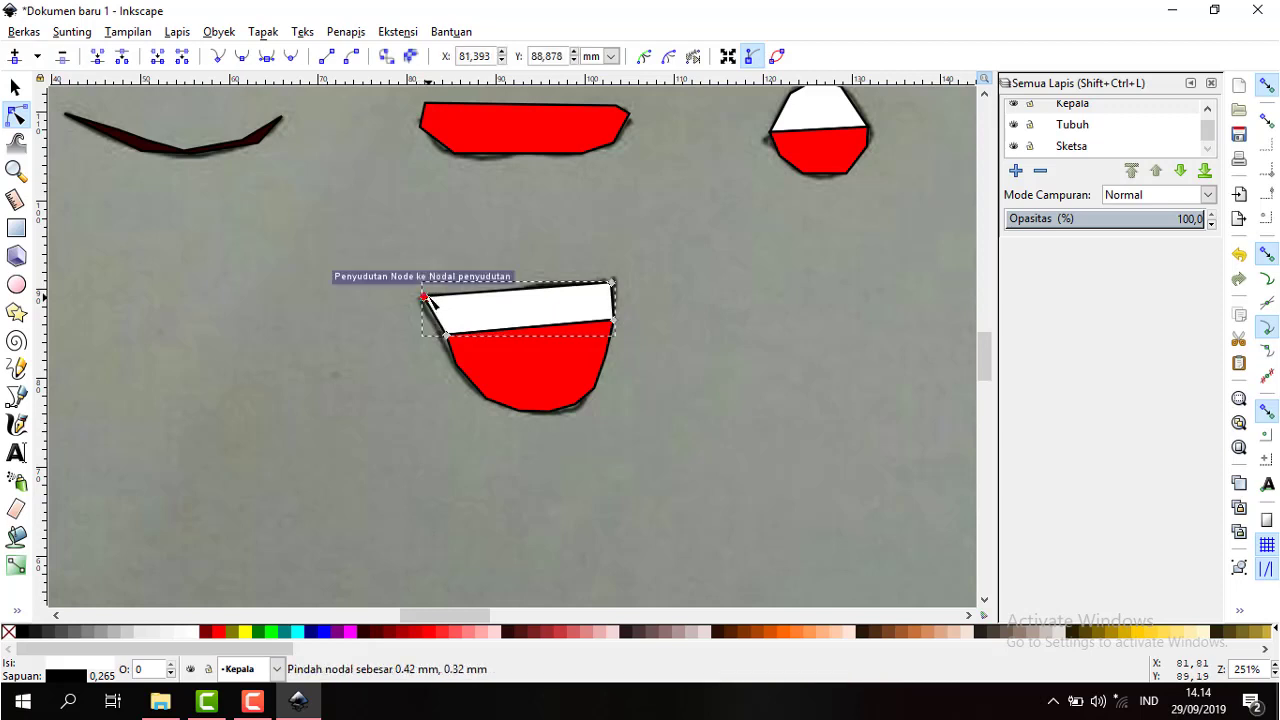
{"action": "left_click", "coordinate": [612, 323]}
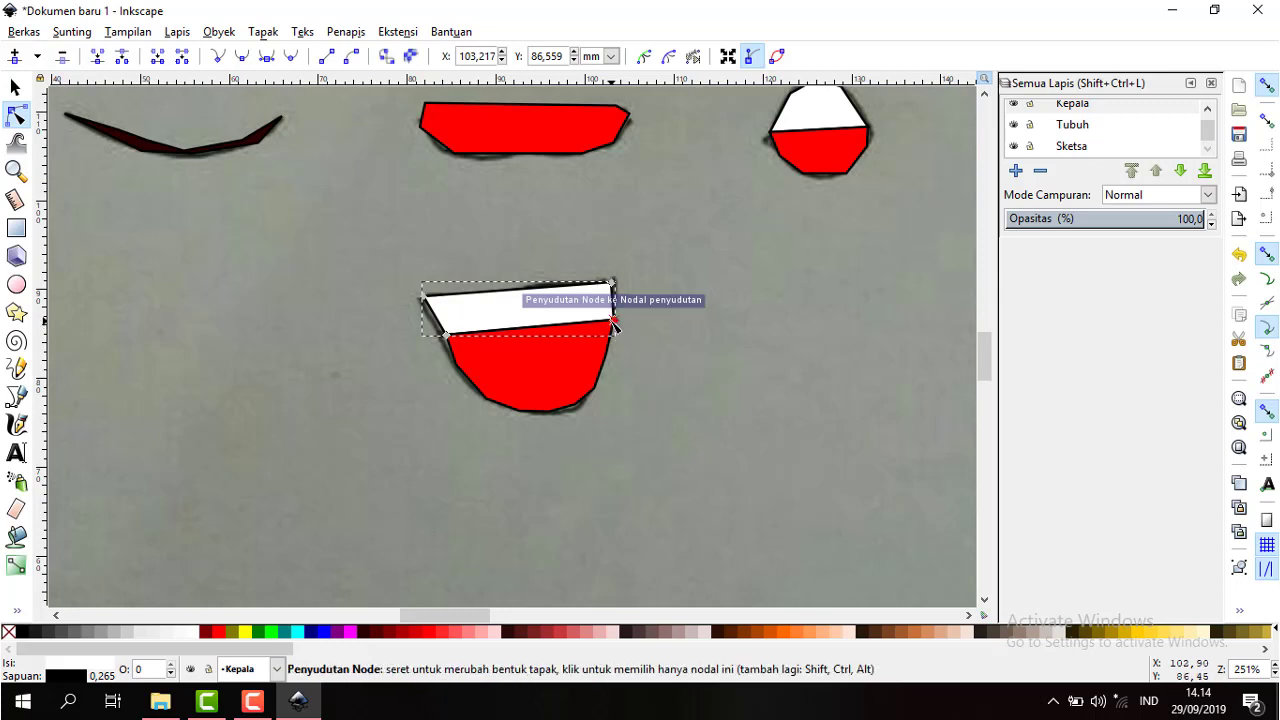
{"action": "left_click_drag", "start_coordinate": [613, 323], "coordinate": [615, 322]}
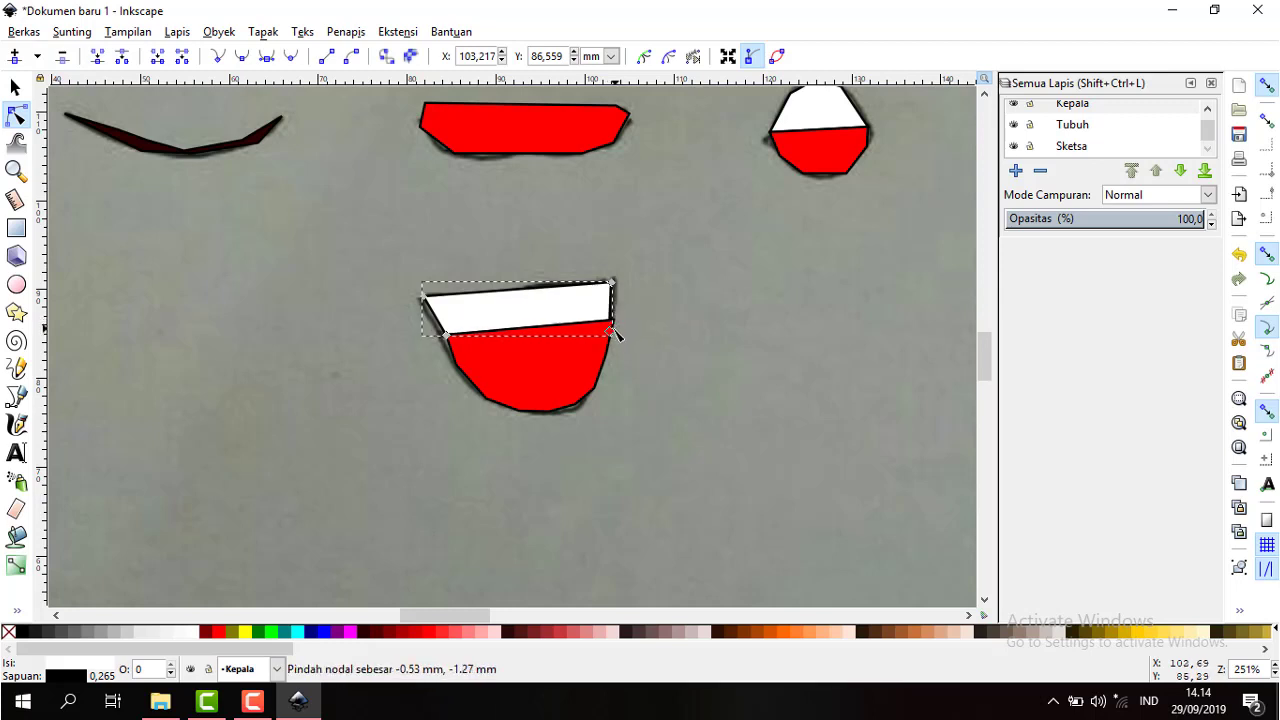
{"action": "left_click", "coordinate": [699, 298]}
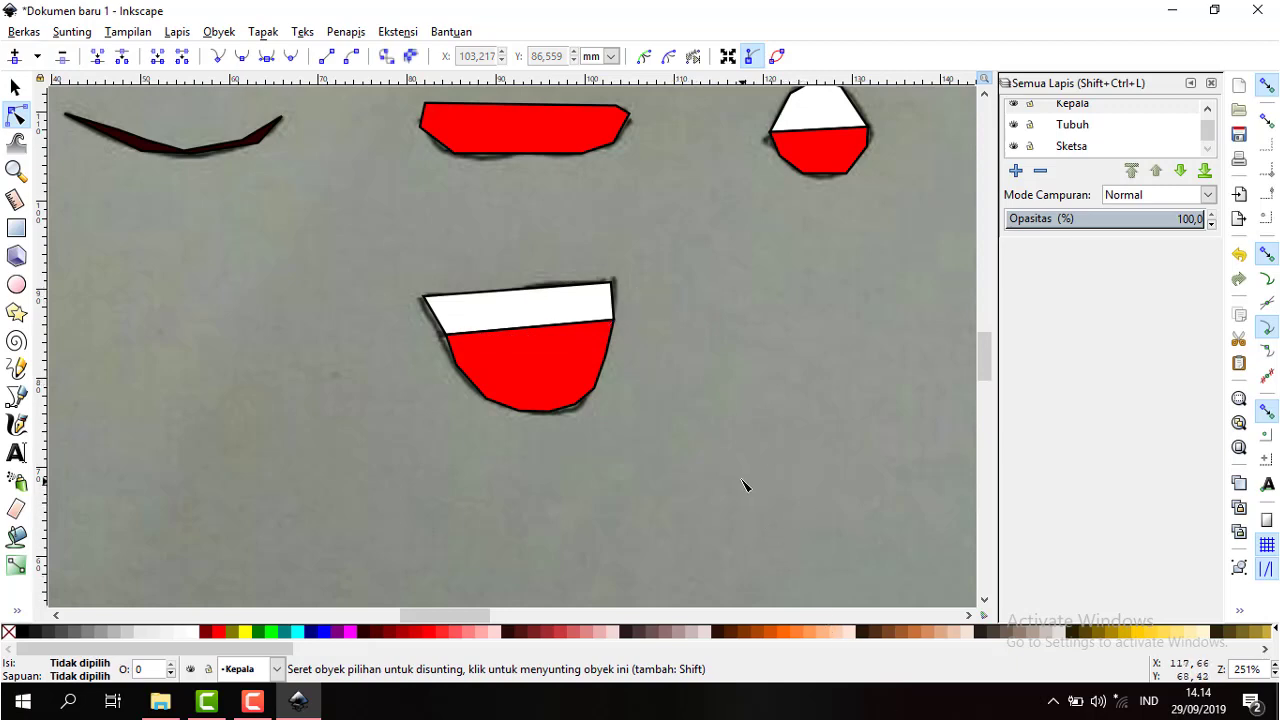
- Zoom out from the mouth close-up to the full sketch page, keeping the Kepala layer active
{"action": "scroll", "coordinate": [617, 406], "scroll_direction": "up", "scroll_amount": 5}
{"action": "scroll", "coordinate": [623, 363], "scroll_direction": "down", "scroll_amount": 9}
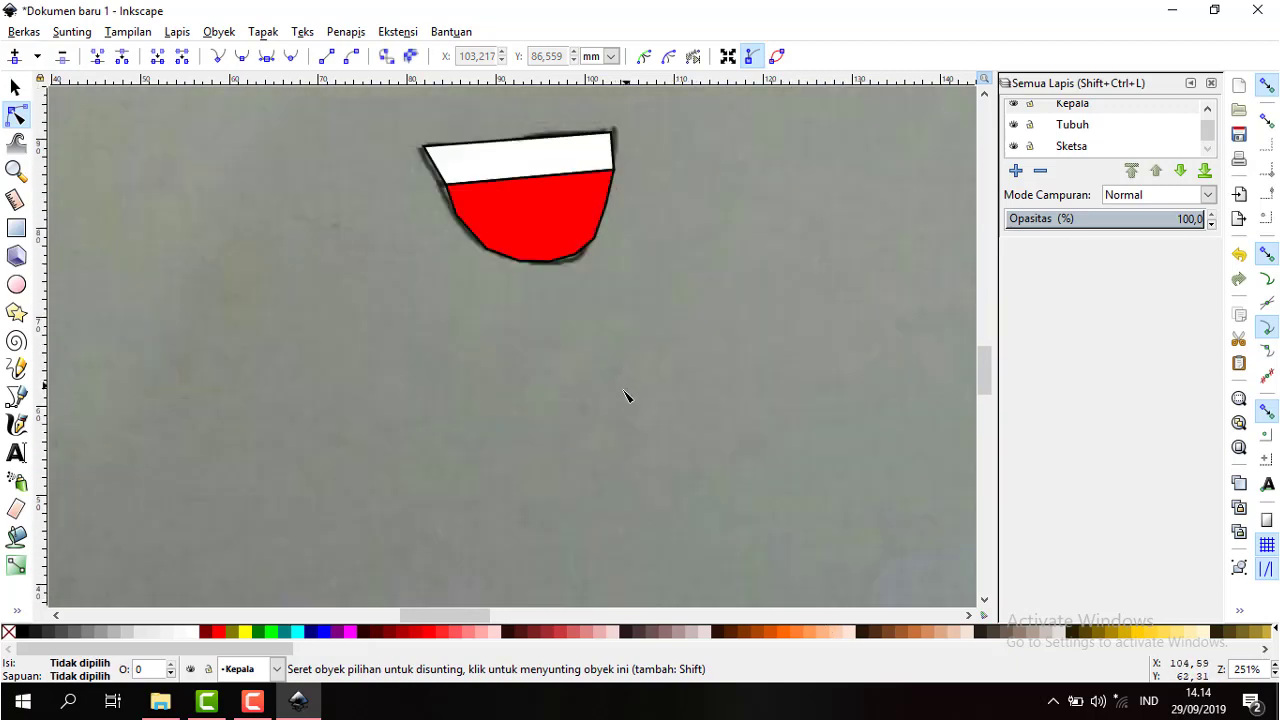
{"action": "scroll", "coordinate": [626, 397], "scroll_direction": "up", "scroll_amount": 7}
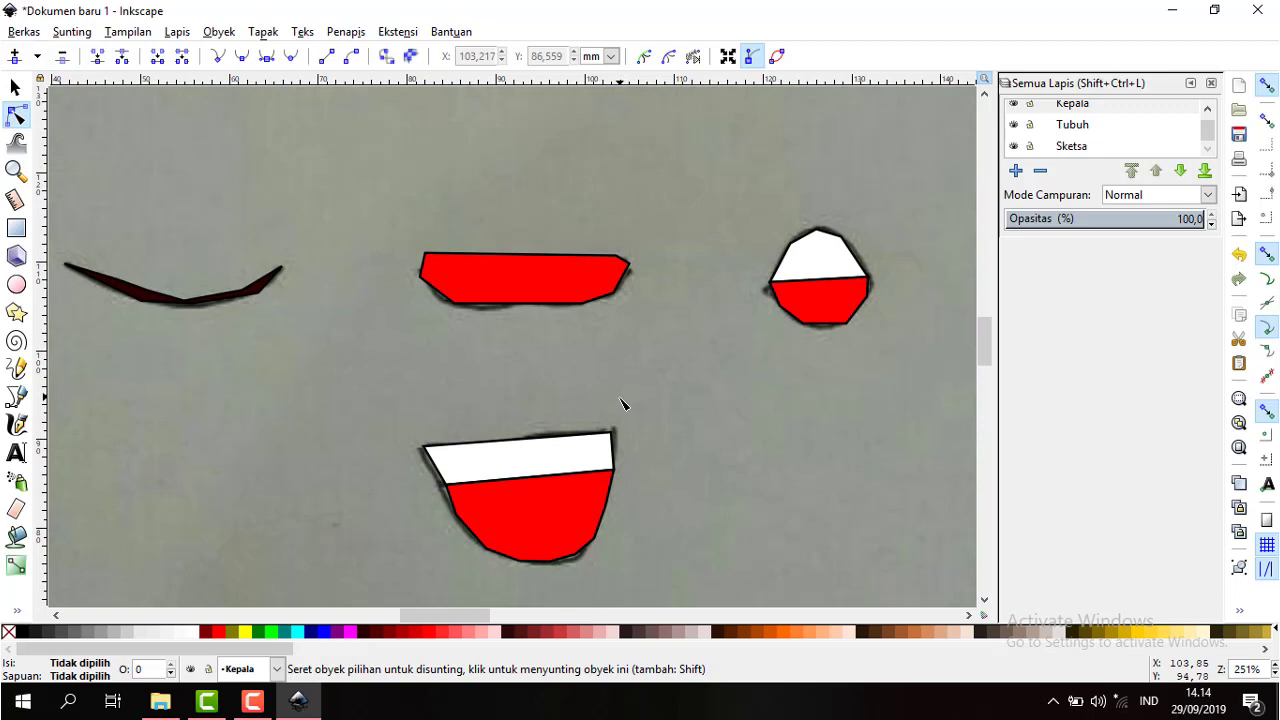
{"action": "left_click", "coordinate": [1092, 151]}
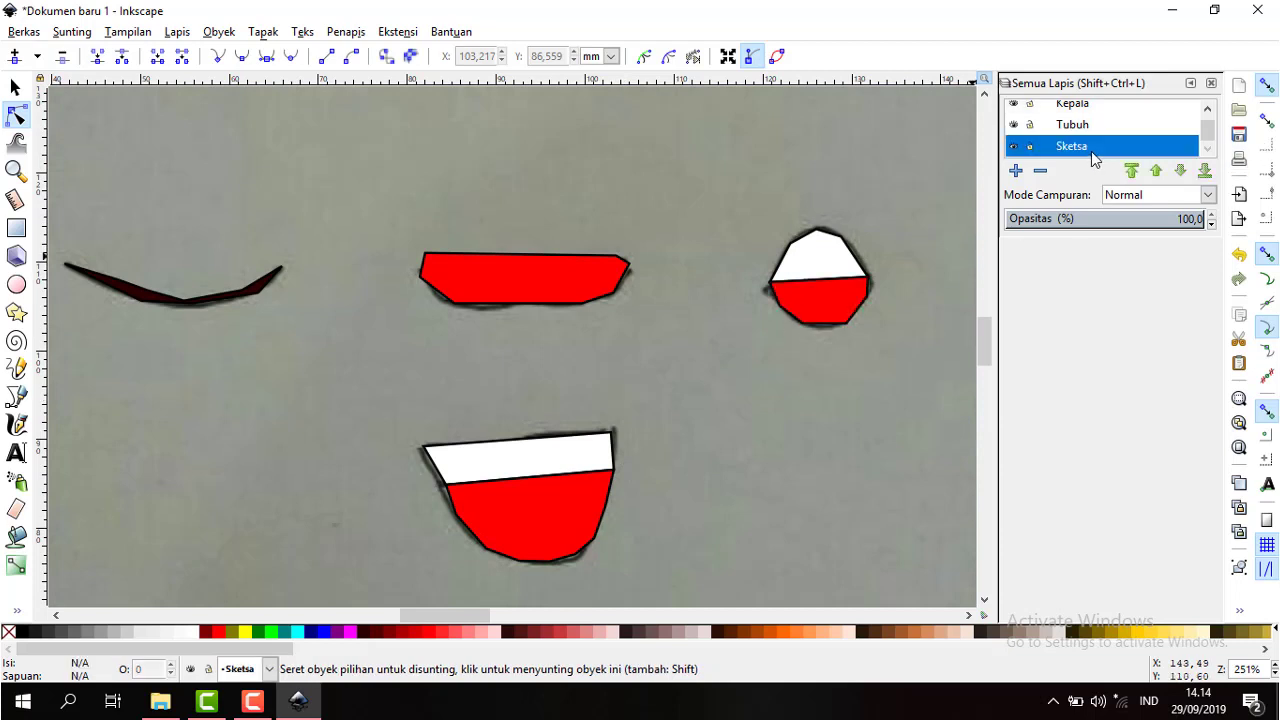
{"action": "left_click", "coordinate": [758, 130]}
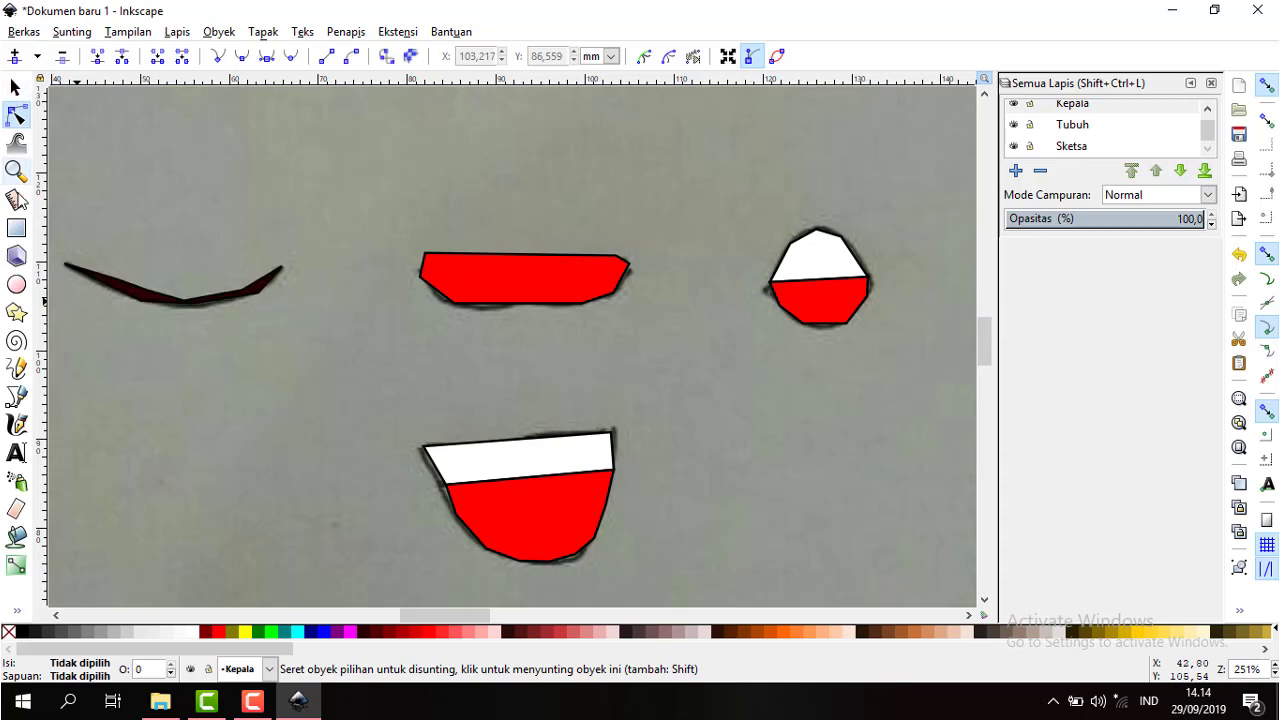
{"action": "left_click", "coordinate": [18, 172]}
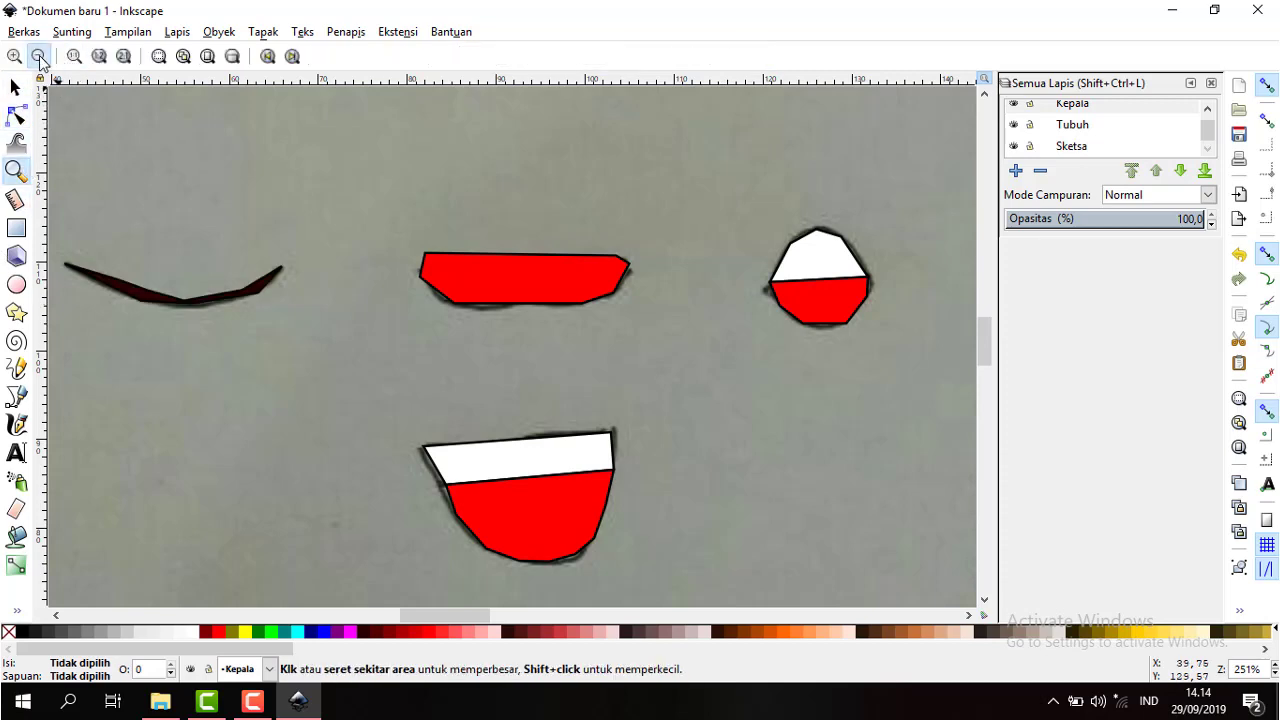
{"action": "left_click", "coordinate": [38, 57]}
{"action": "left_click", "coordinate": [38, 57]}
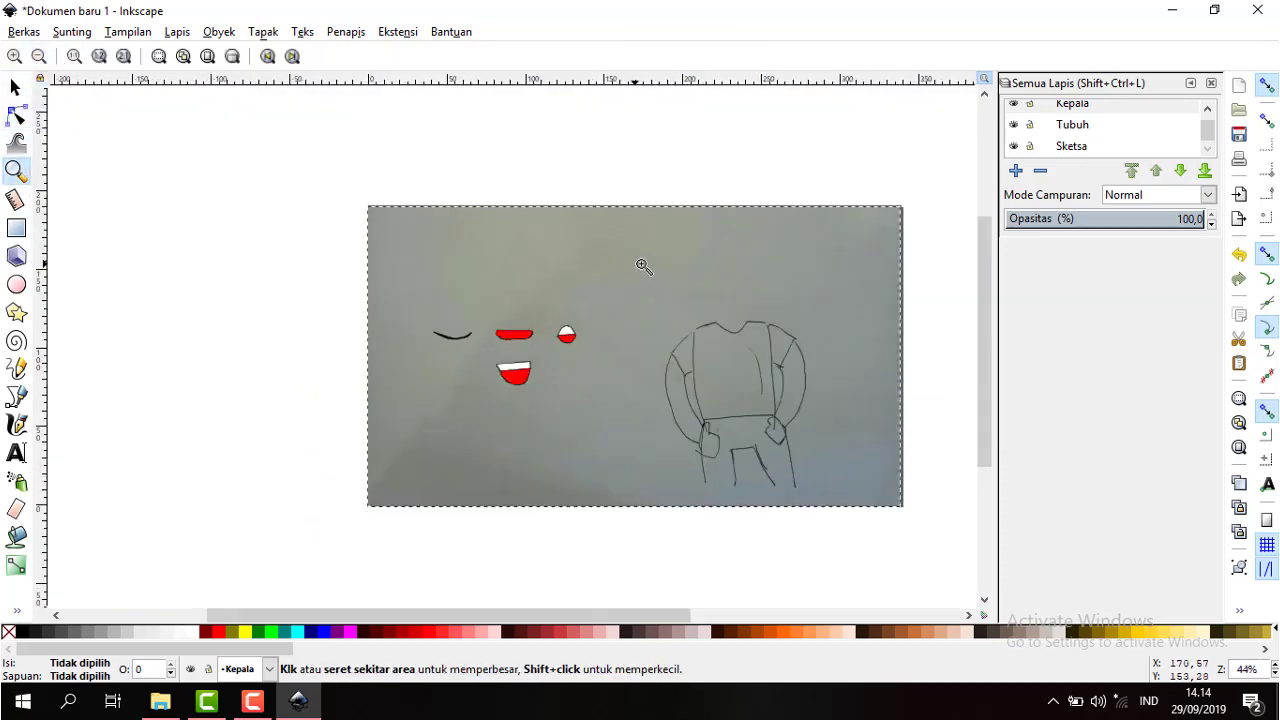
- Delete the background pencil sketch photo from the canvas
{"action": "left_click", "coordinate": [16, 88]}
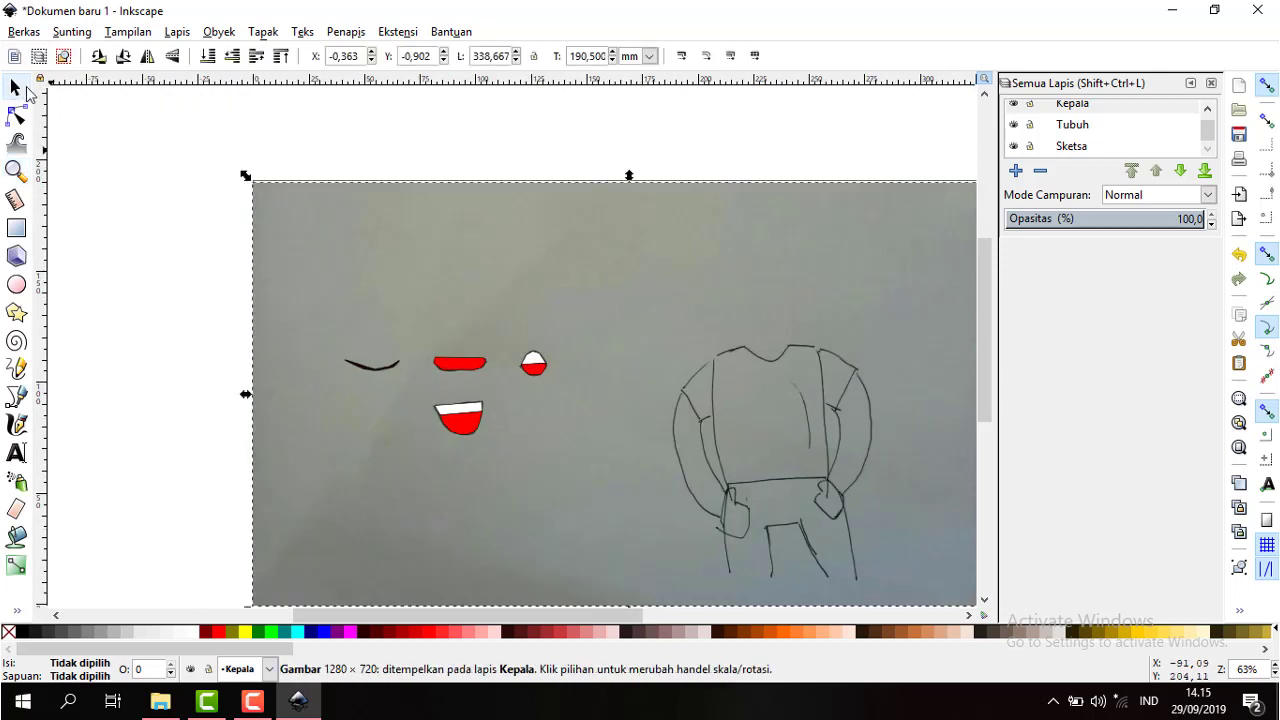
{"action": "key", "text": "Delete"}
{"action": "left_click", "coordinate": [722, 388]}
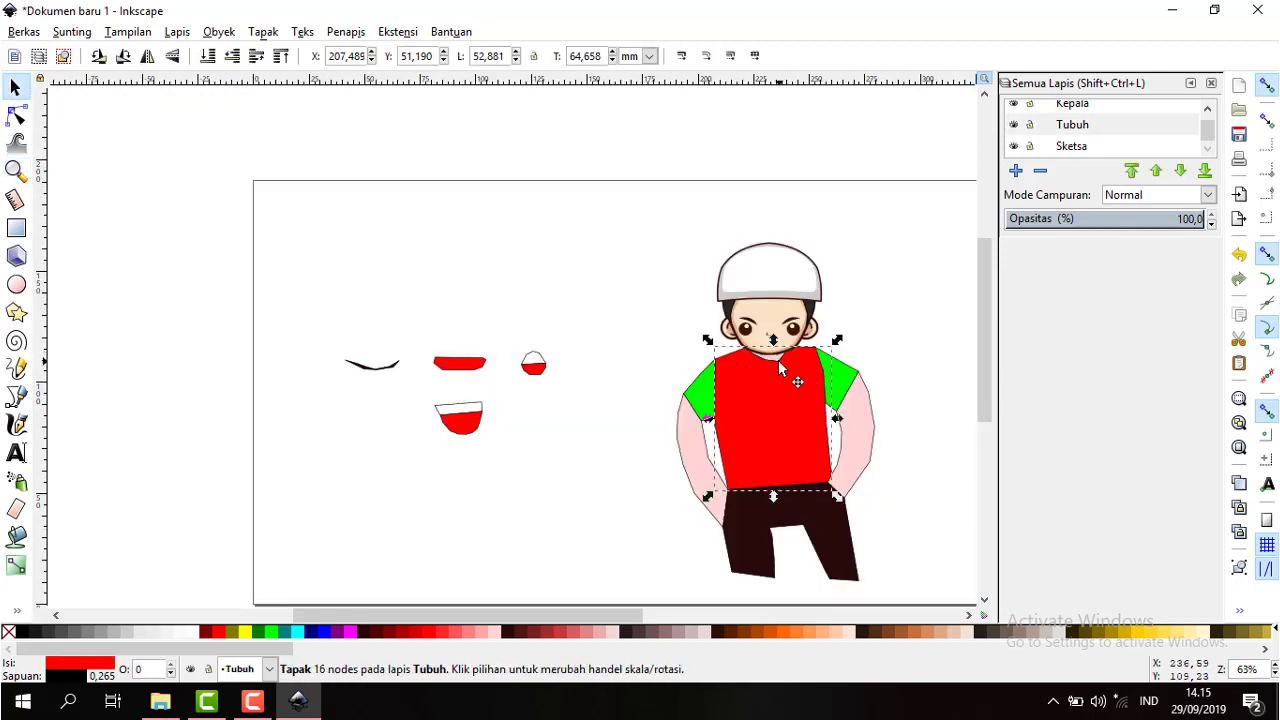
{"action": "left_click", "coordinate": [670, 323]}
- Test-select the small mouth and then the group of mouth shapes, leaving nothing selected
{"action": "left_click", "coordinate": [531, 369]}
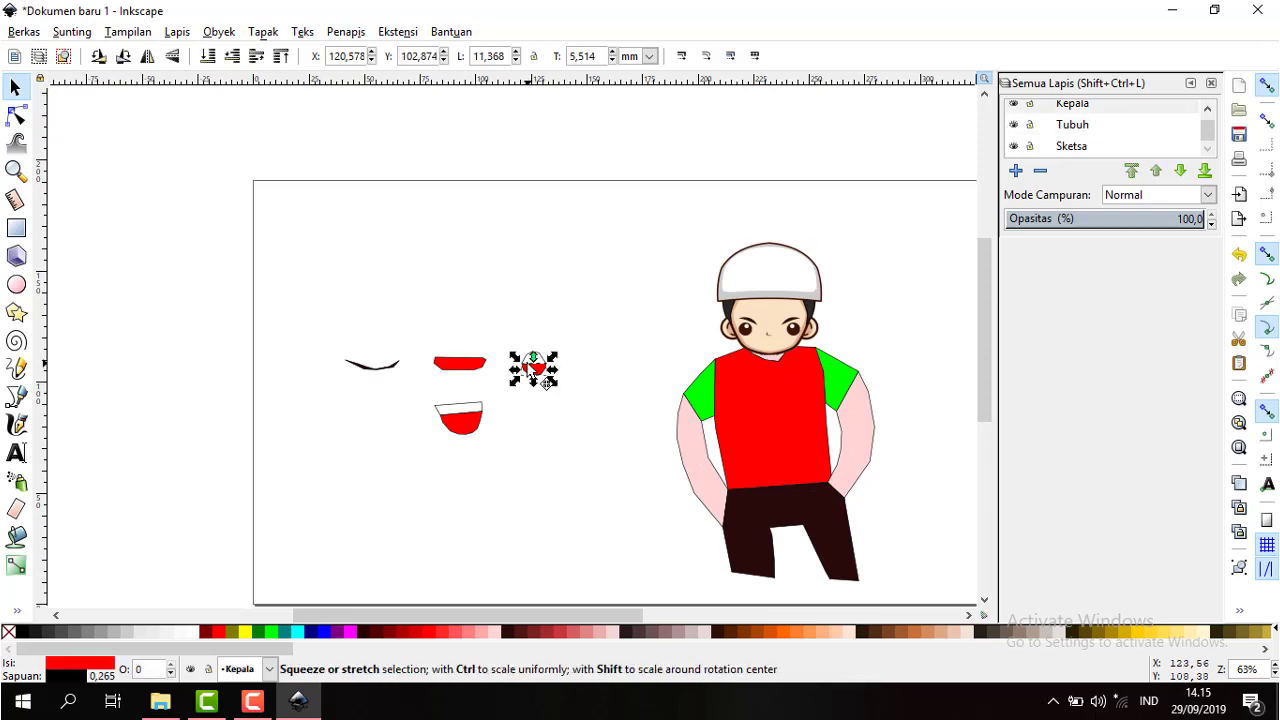
{"action": "right_click", "coordinate": [539, 372]}
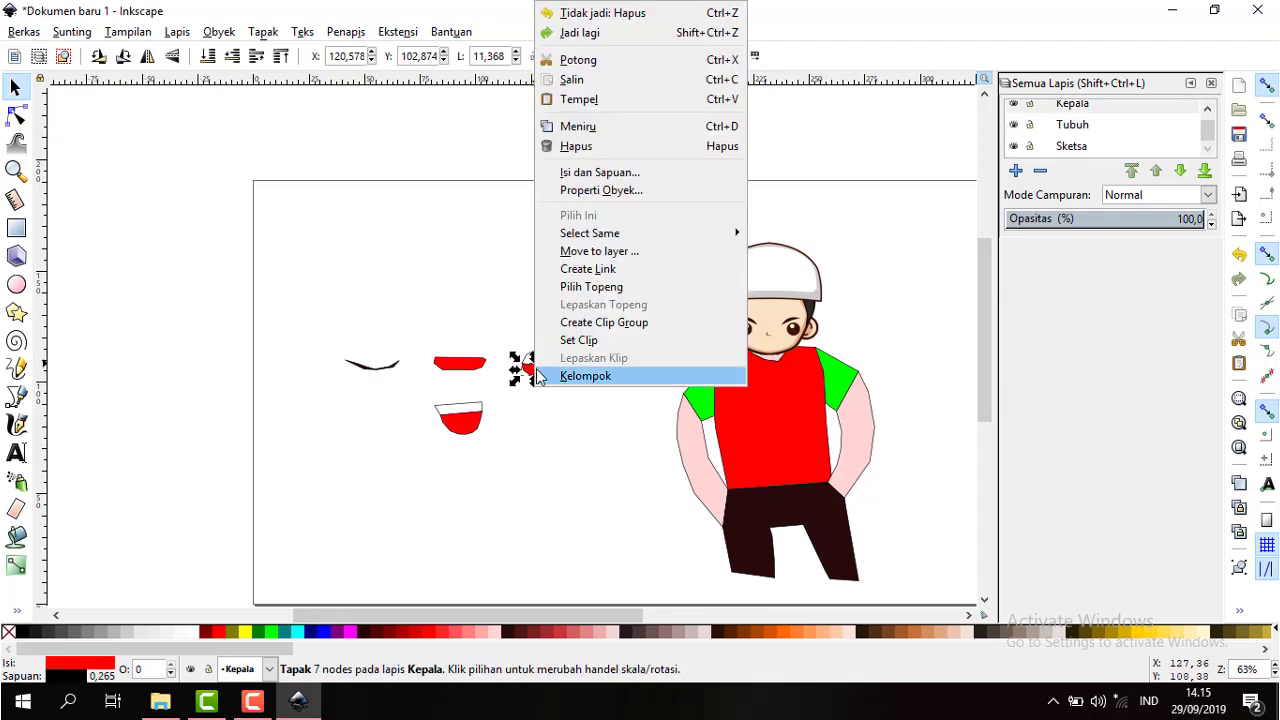
{"action": "left_click", "coordinate": [564, 465]}
{"action": "left_click", "coordinate": [554, 434]}
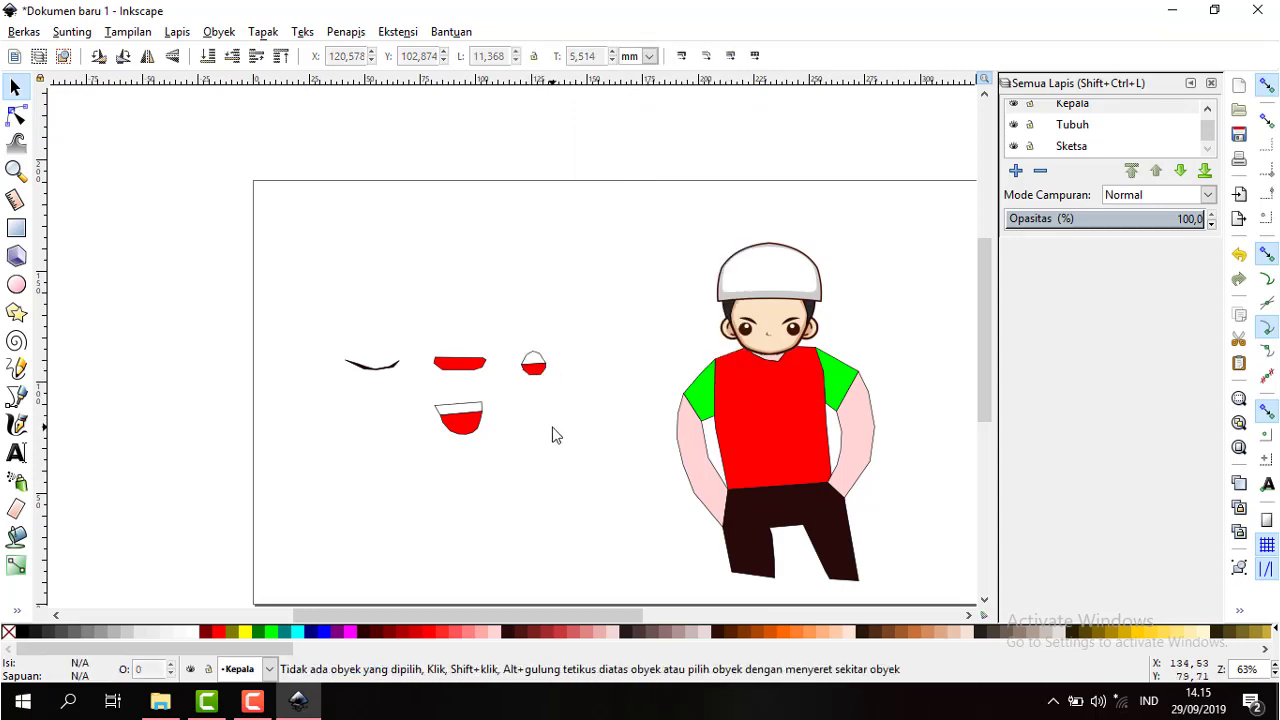
{"action": "left_click_drag", "start_coordinate": [560, 443], "coordinate": [311, 314]}
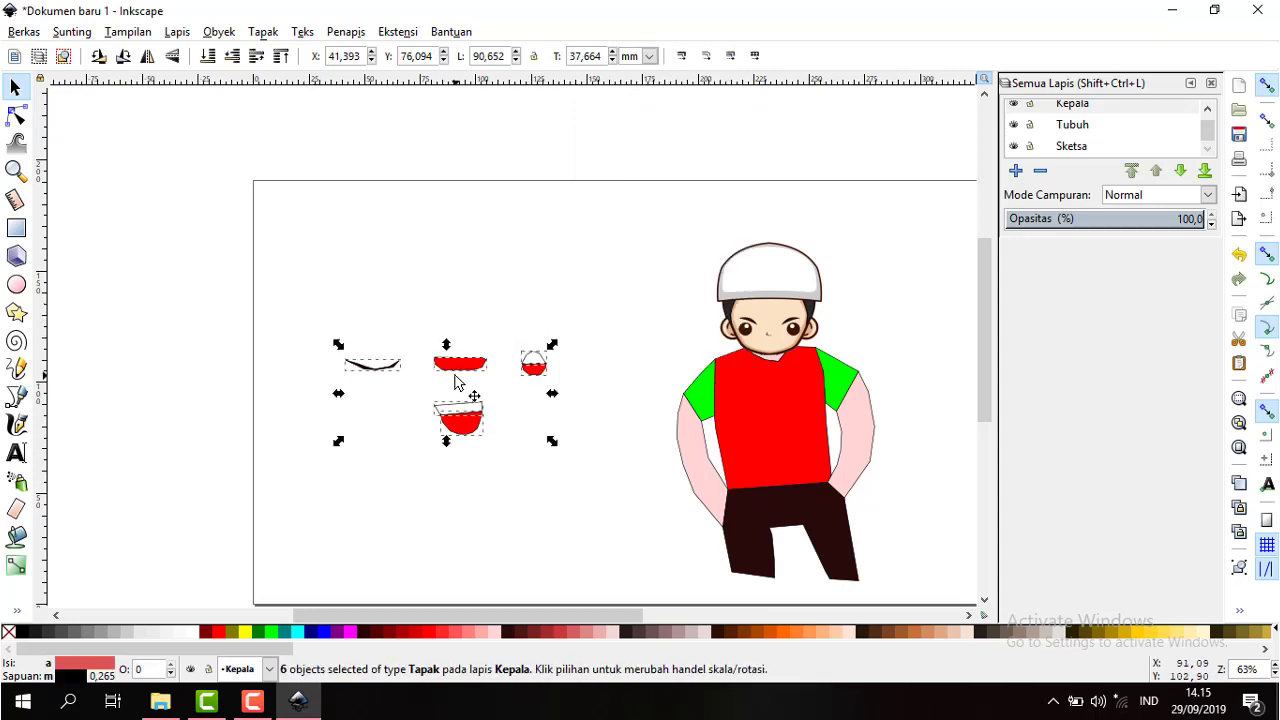
{"action": "left_click", "coordinate": [432, 393]}
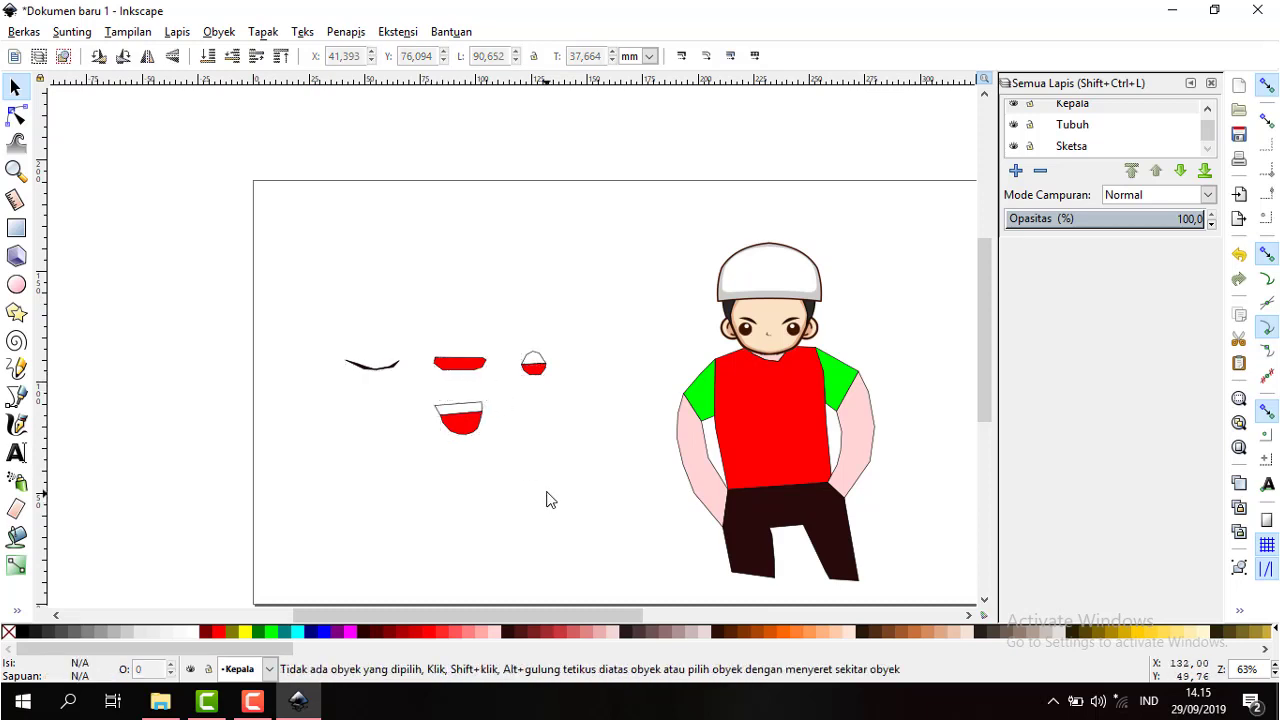
{"action": "mouse_move", "coordinate": [549, 497]}
{"action": "left_mouse_down"}
{"action": "mouse_move", "coordinate": [266, 318]}
{"action": "mouse_move", "coordinate": [602, 490]}
{"action": "left_mouse_up"}
{"action": "left_click", "coordinate": [266, 318]}
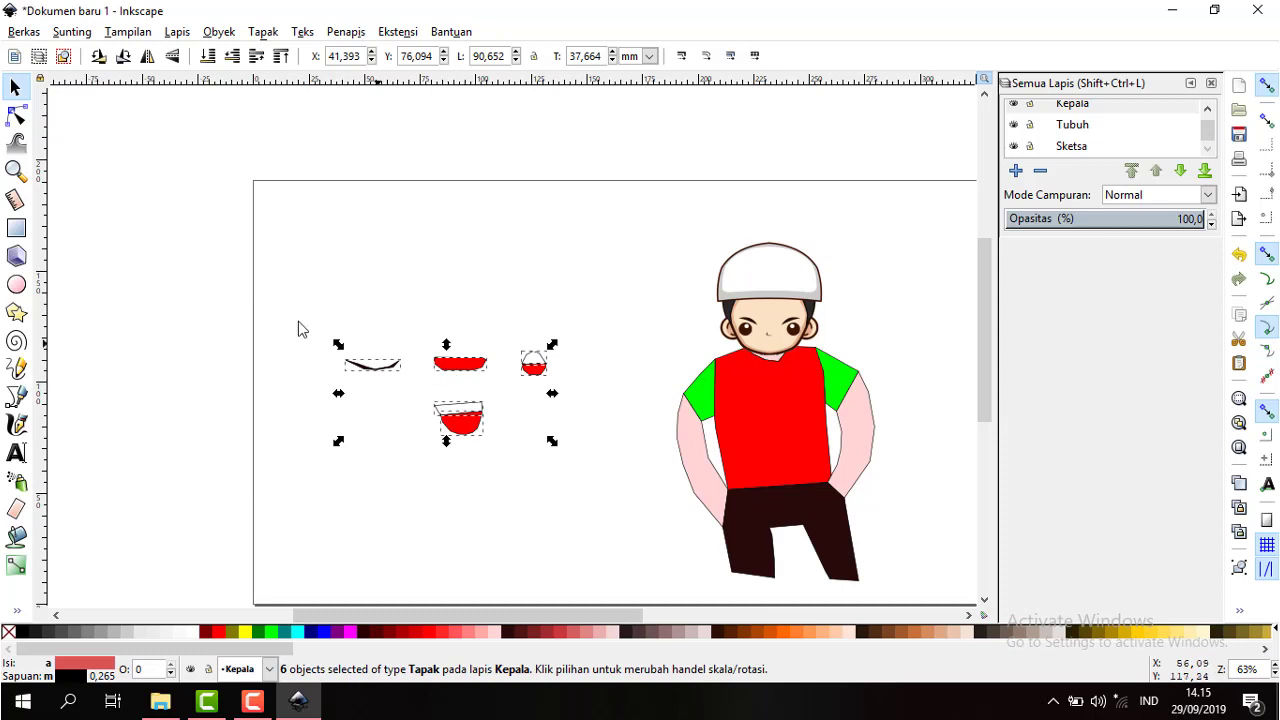
- Try the flat red mouth on the boy's face, then move it back above the other pieces
{"action": "left_click", "coordinate": [15, 87]}
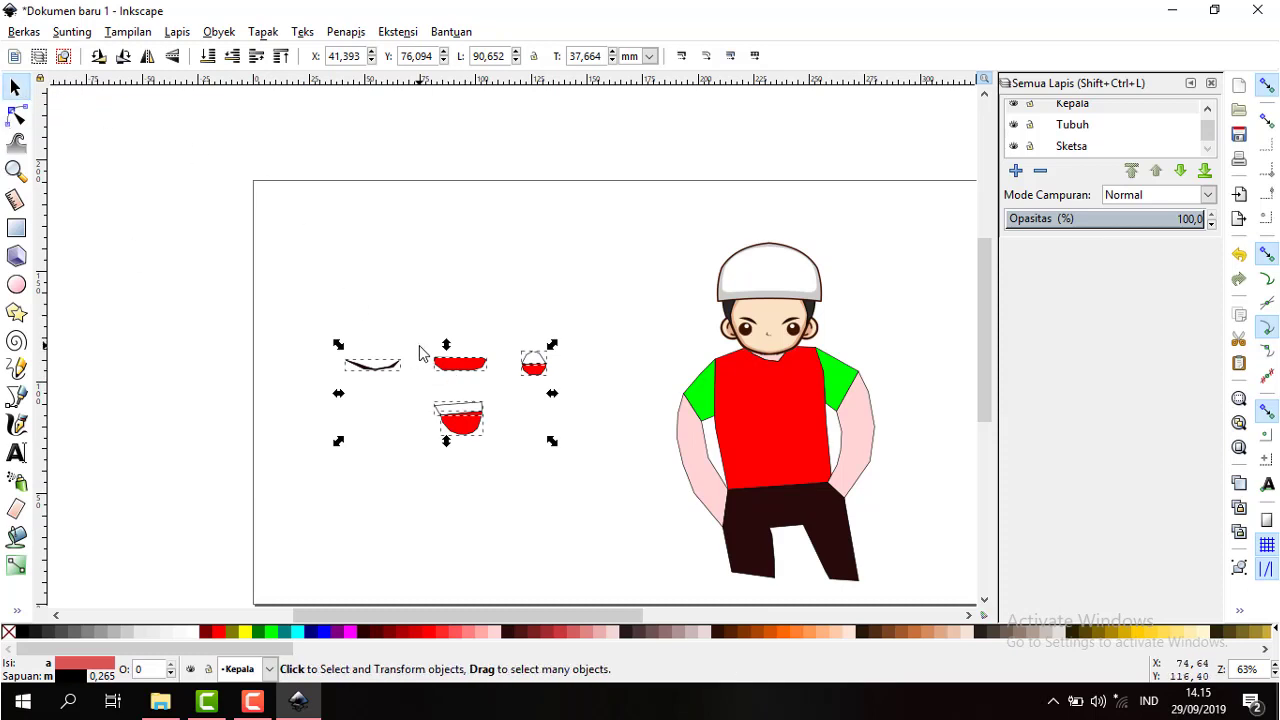
{"action": "key", "text": "Escape"}
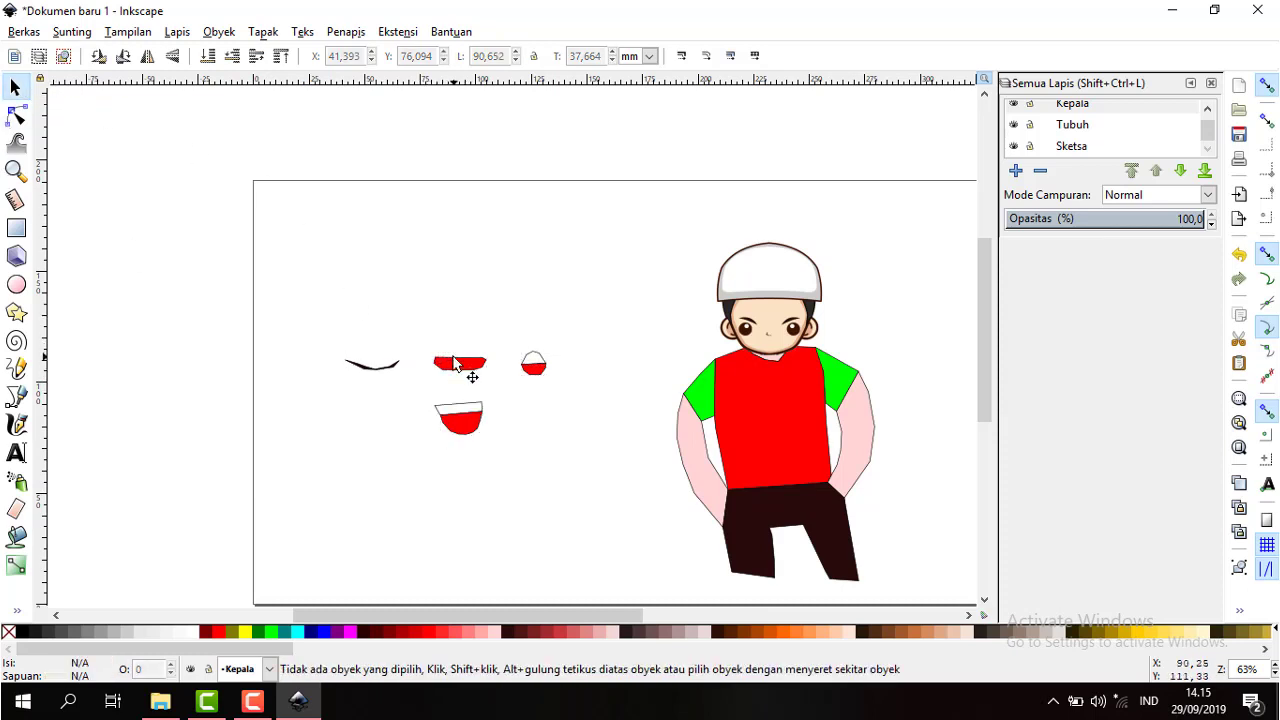
{"action": "left_click_drag", "start_coordinate": [455, 363], "coordinate": [808, 355]}
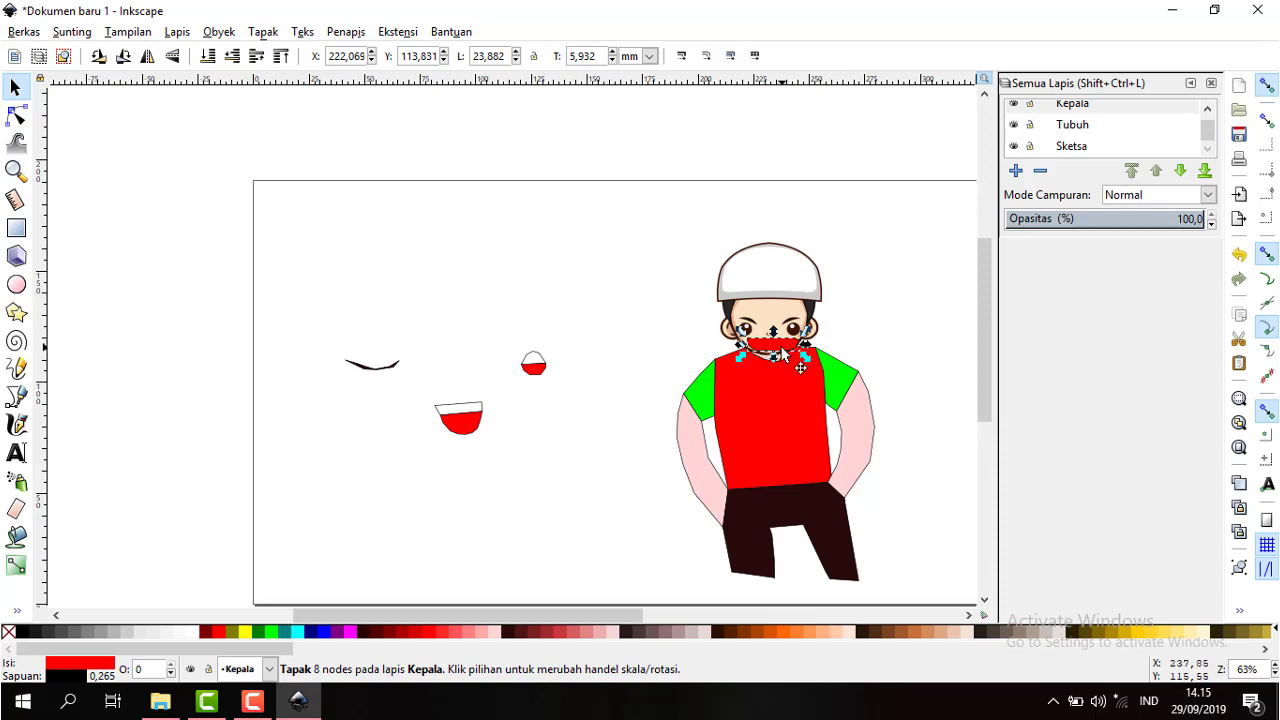
{"action": "left_click", "coordinate": [785, 350]}
{"action": "left_click_drag", "start_coordinate": [758, 338], "coordinate": [590, 303]}
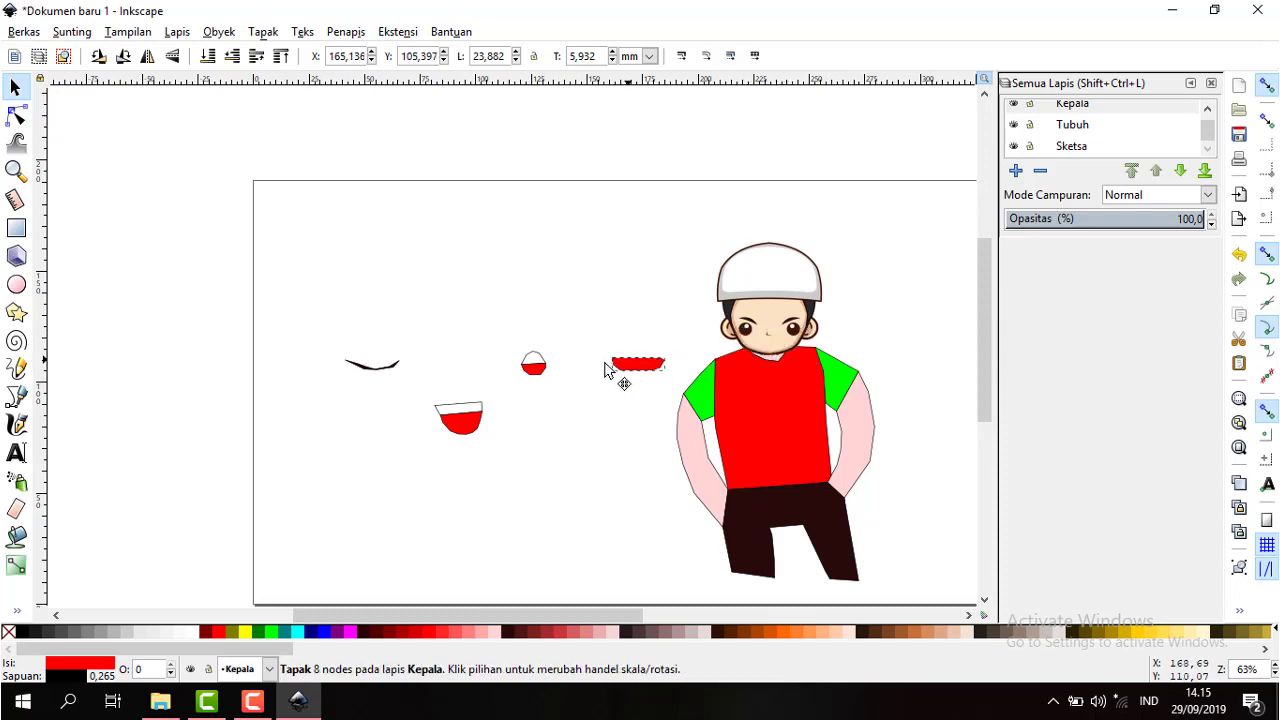
{"action": "mouse_move", "coordinate": [623, 373]}
{"action": "left_mouse_down"}
{"action": "mouse_move", "coordinate": [783, 367]}
{"action": "mouse_move", "coordinate": [535, 380]}
{"action": "left_mouse_up"}
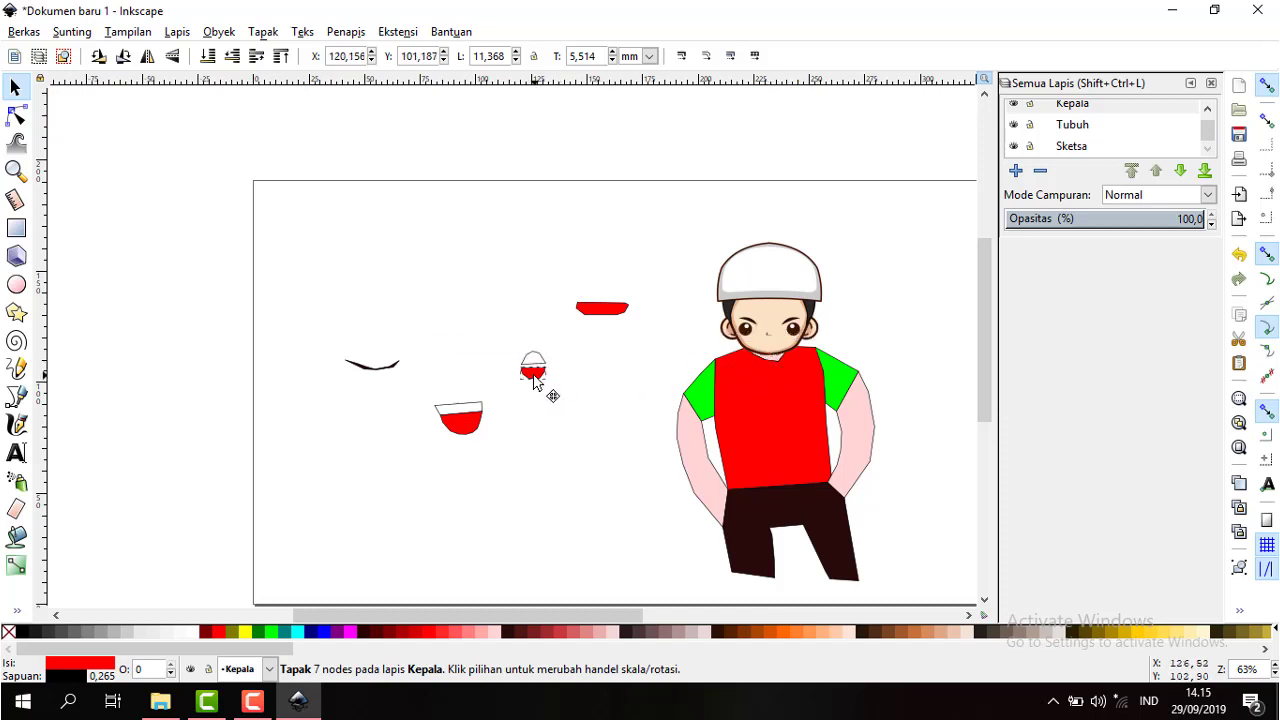
- Reposition the small red-white mouth and test the black smile on the face
{"action": "left_click_drag", "start_coordinate": [533, 374], "coordinate": [535, 373]}
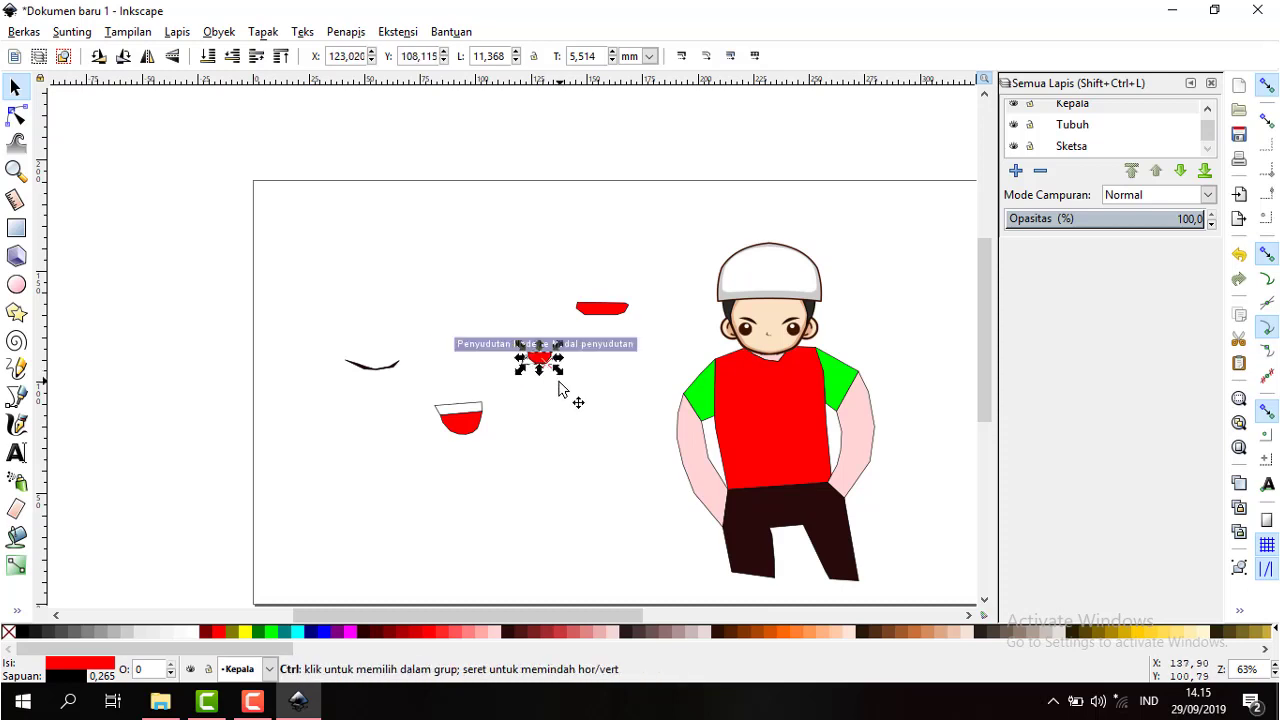
{"action": "left_click", "coordinate": [535, 425]}
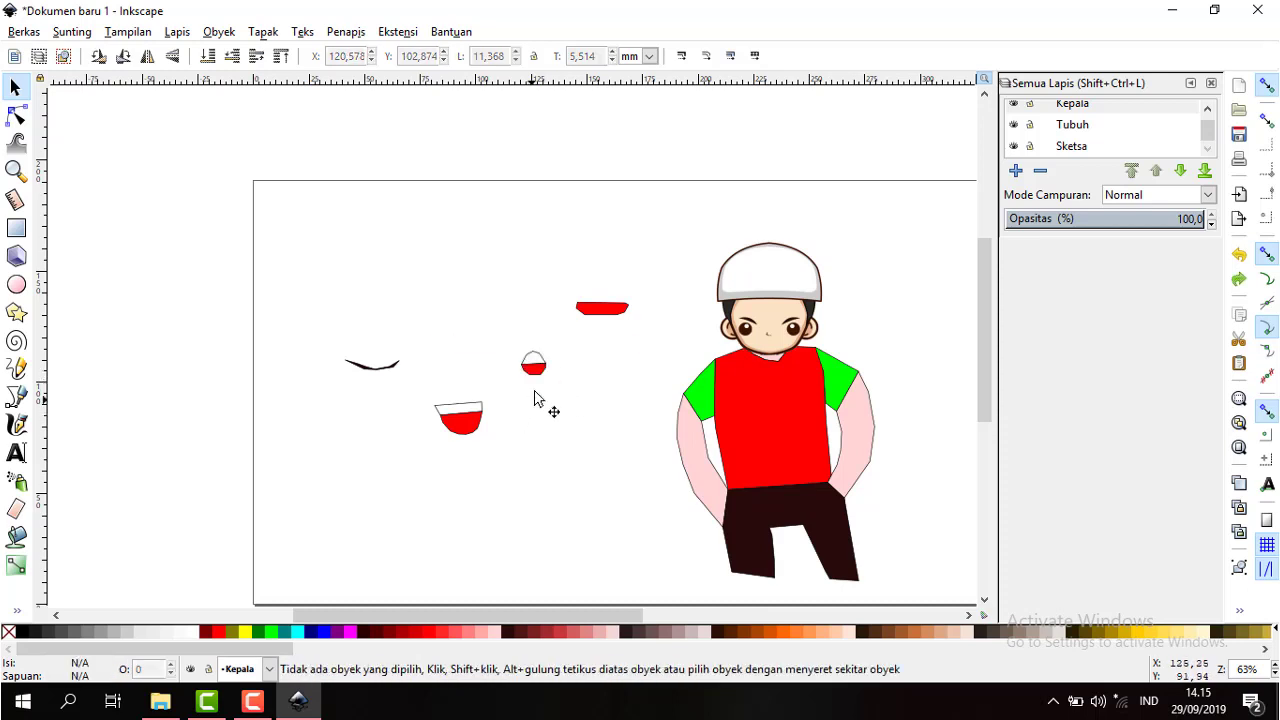
{"action": "left_click", "coordinate": [534, 368]}
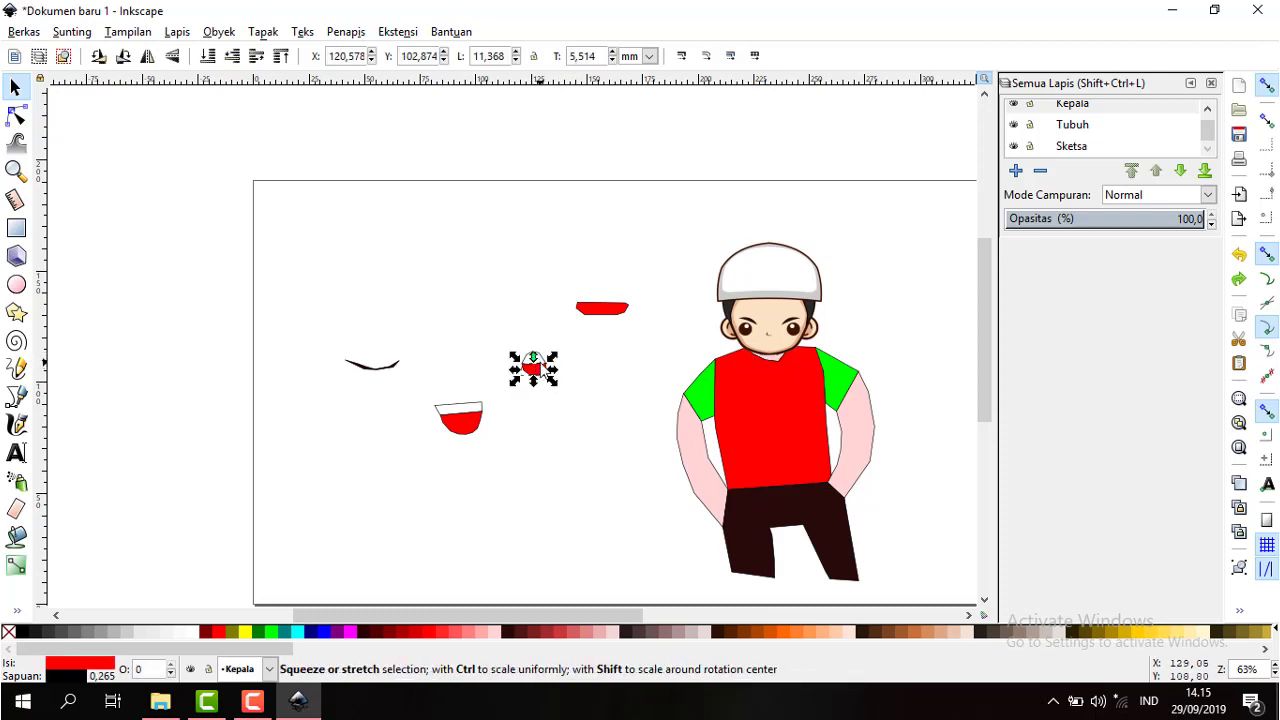
{"action": "left_click", "coordinate": [495, 441]}
{"action": "left_click_drag", "start_coordinate": [378, 377], "coordinate": [773, 349]}
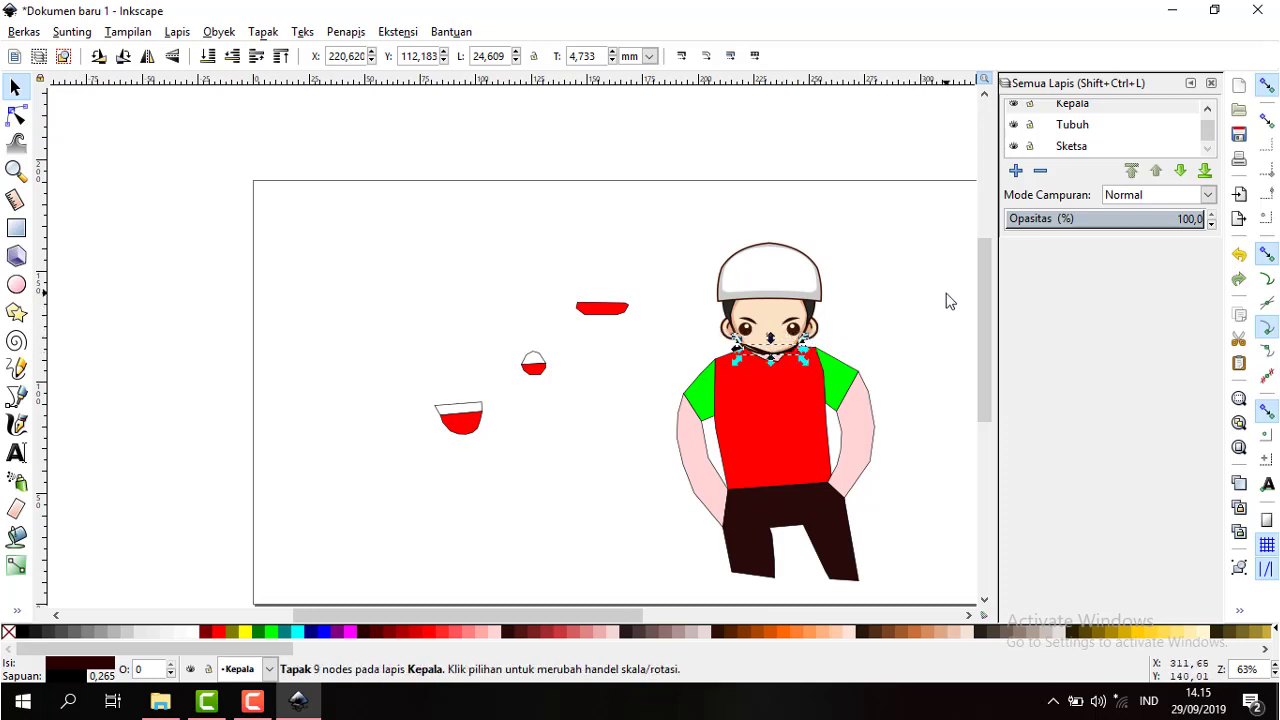
{"action": "key", "text": "Down"}
{"action": "key", "text": "Down"}
{"action": "key", "text": "Down"}
{"action": "key", "text": "Down"}
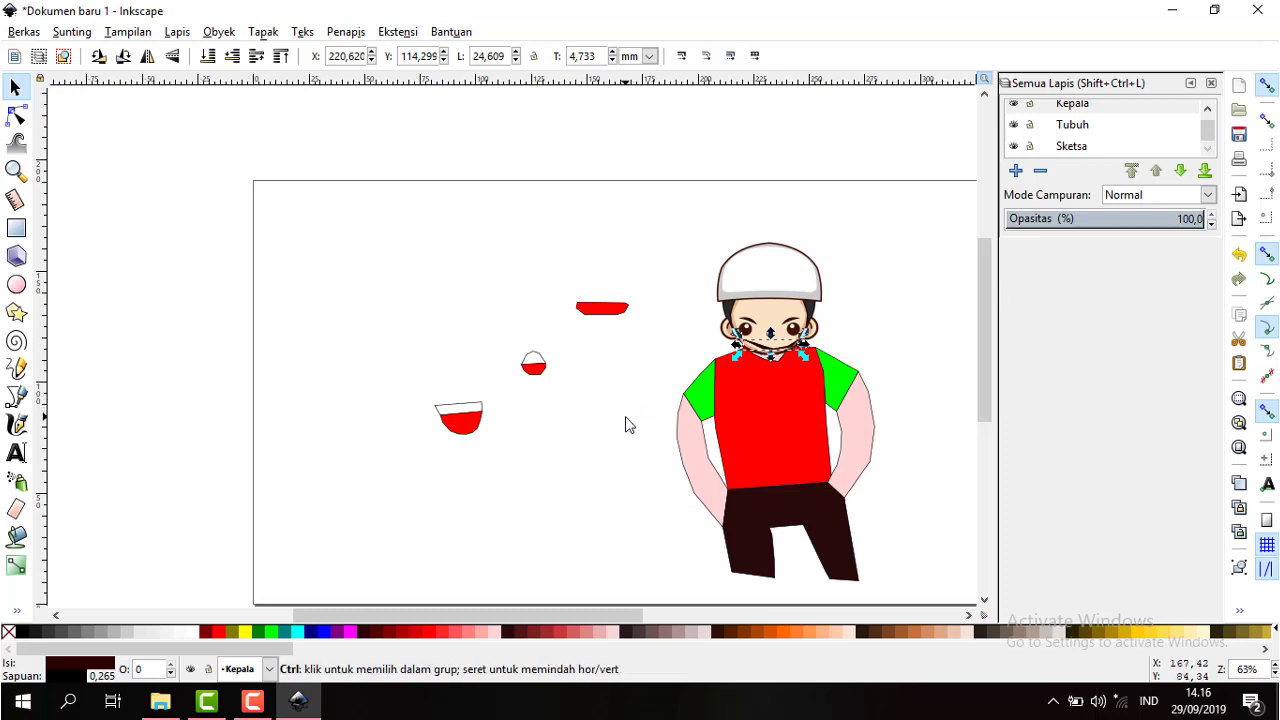
{"action": "key", "text": "ctrl+z"}
{"action": "left_click_drag", "start_coordinate": [773, 358], "coordinate": [528, 480]}
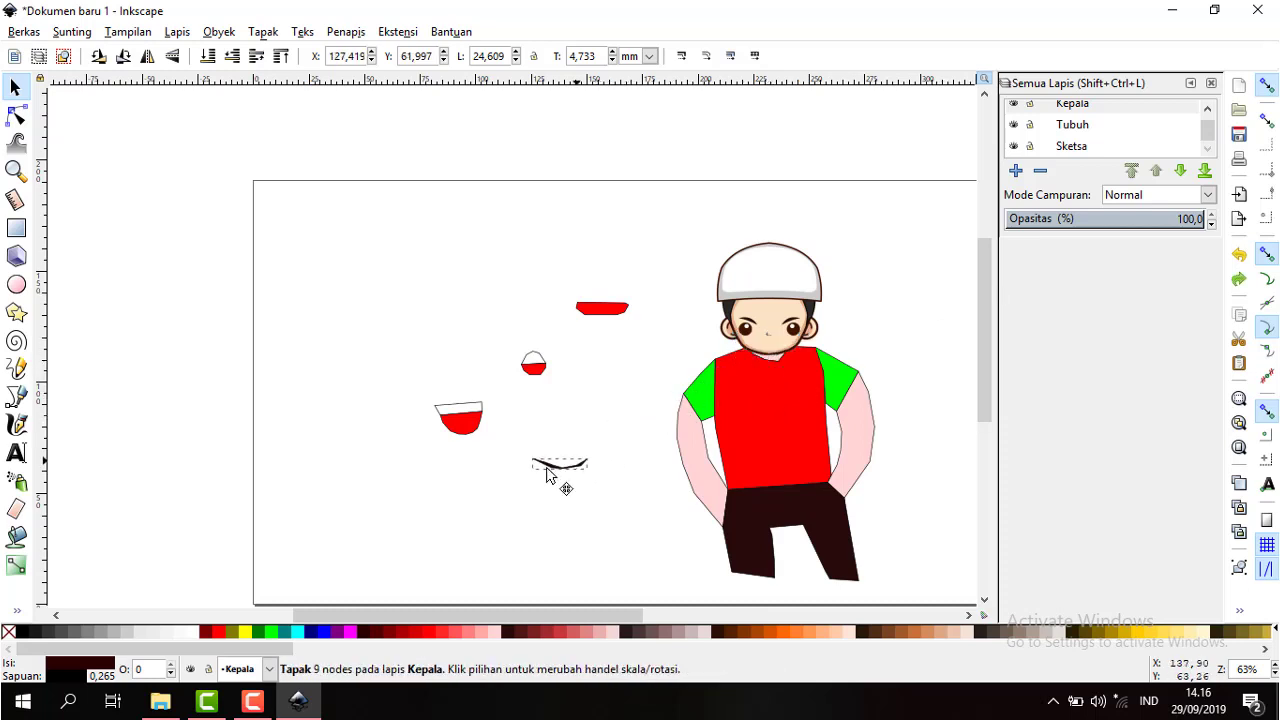
{"action": "left_click", "coordinate": [468, 424]}
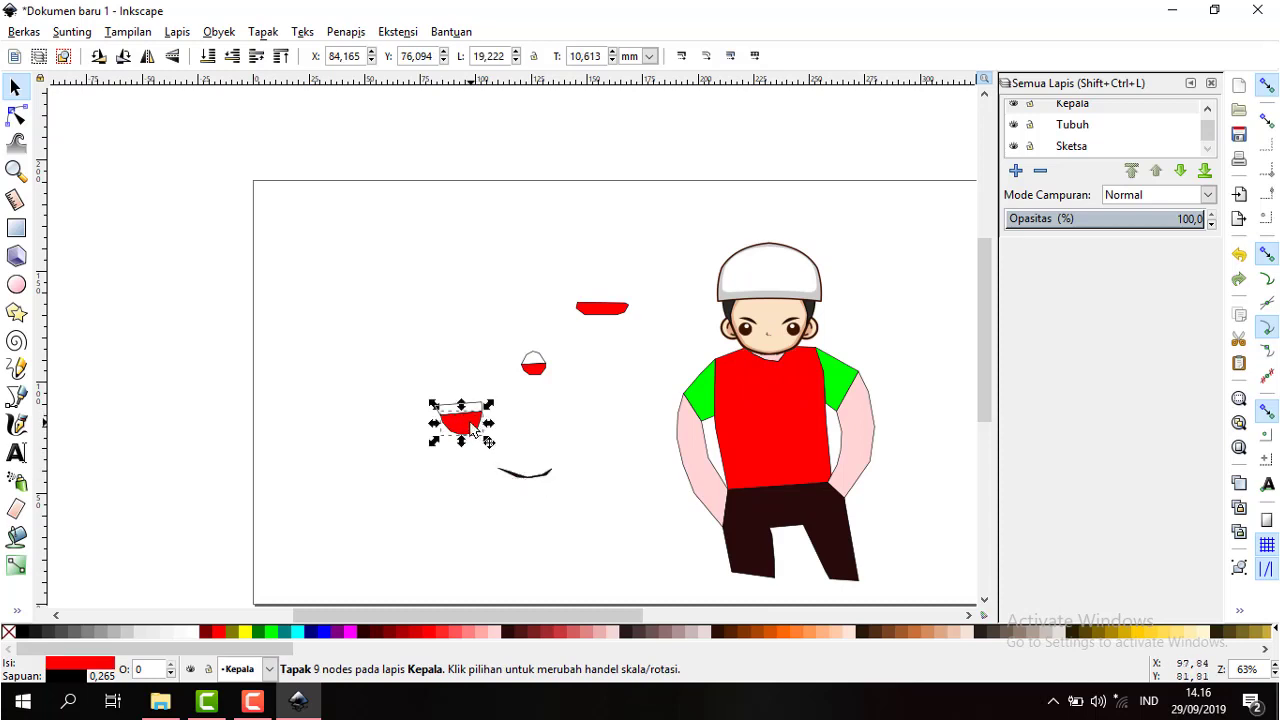
{"action": "left_click_drag", "start_coordinate": [470, 432], "coordinate": [779, 344]}
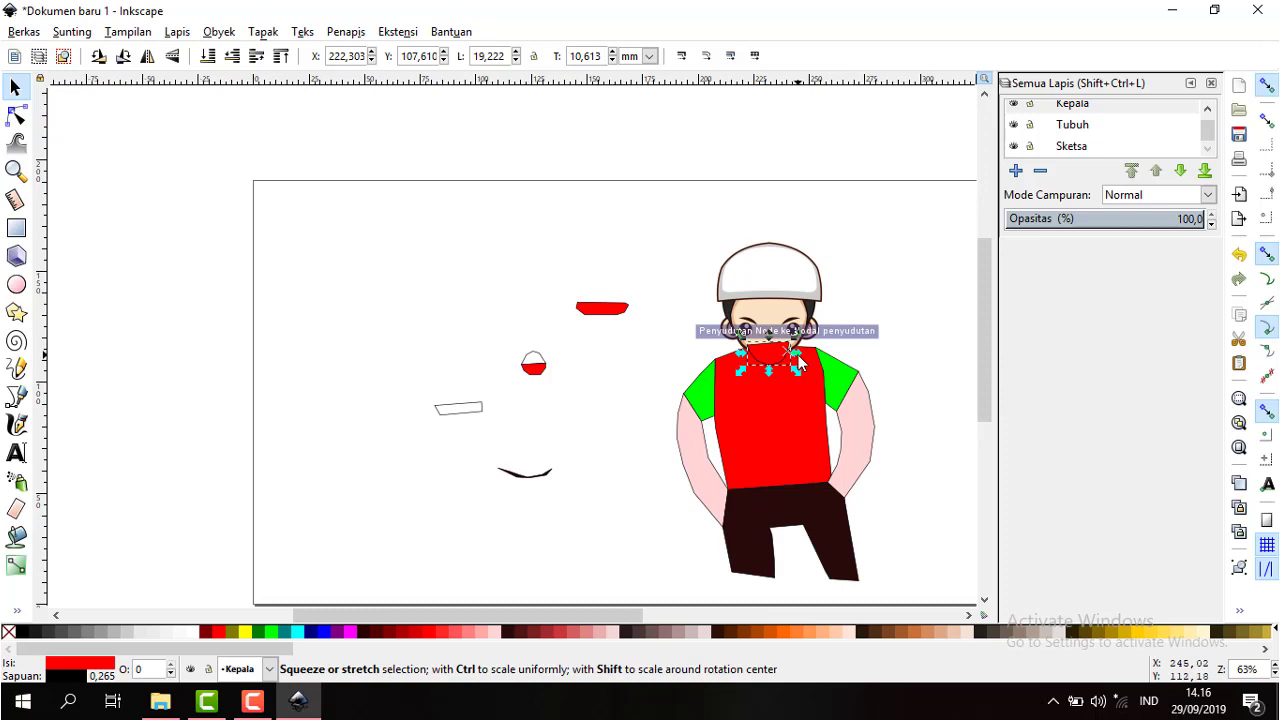
{"action": "left_click", "coordinate": [797, 360]}
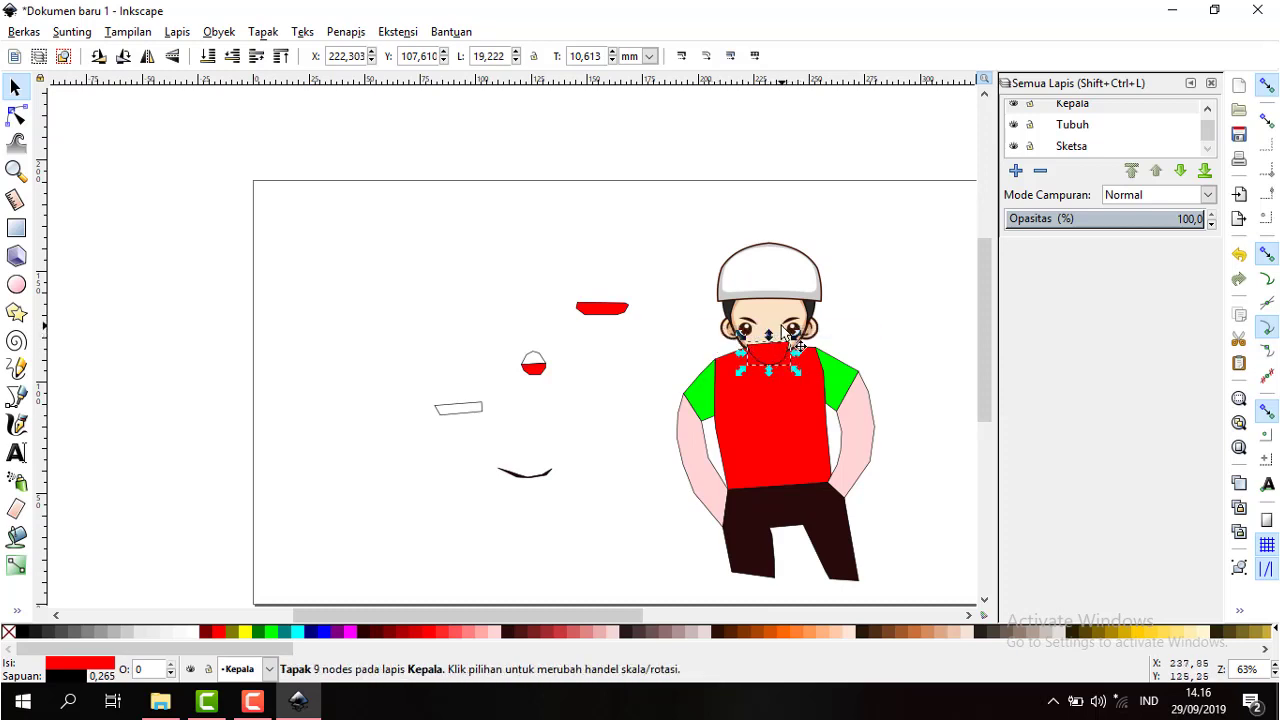
{"action": "left_click_drag", "start_coordinate": [793, 335], "coordinate": [773, 350]}
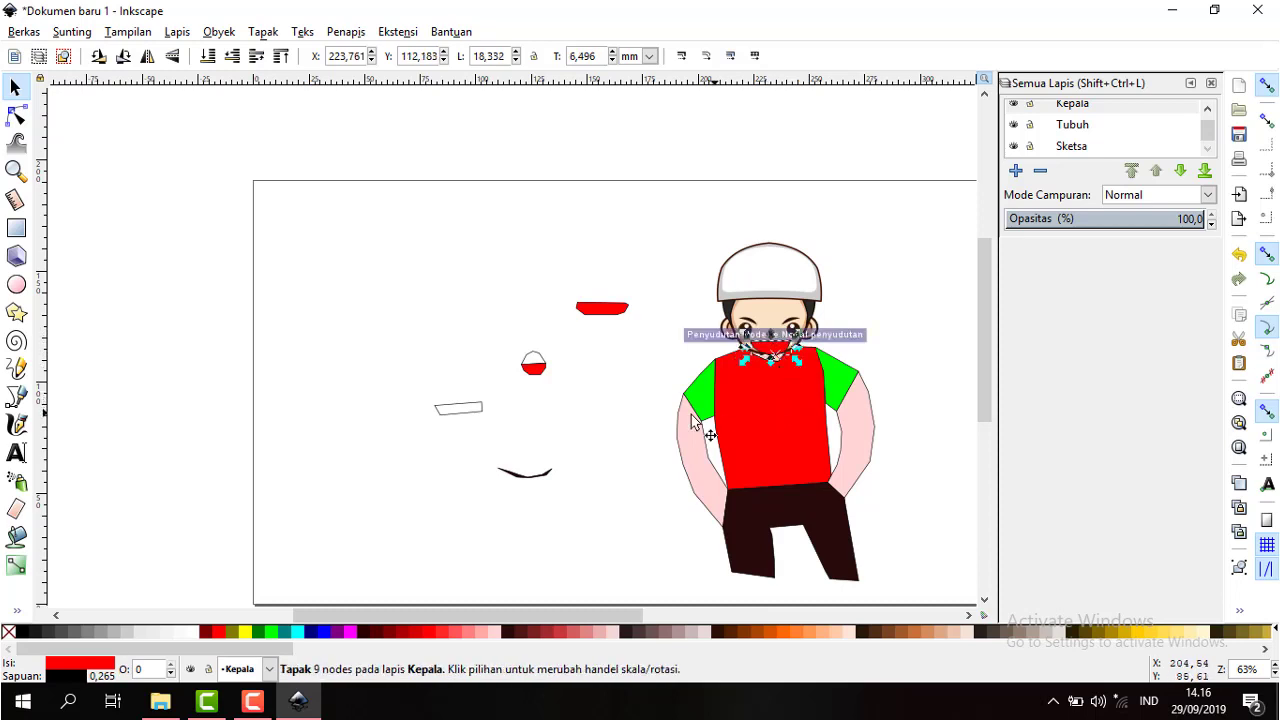
{"action": "left_click", "coordinate": [647, 449]}
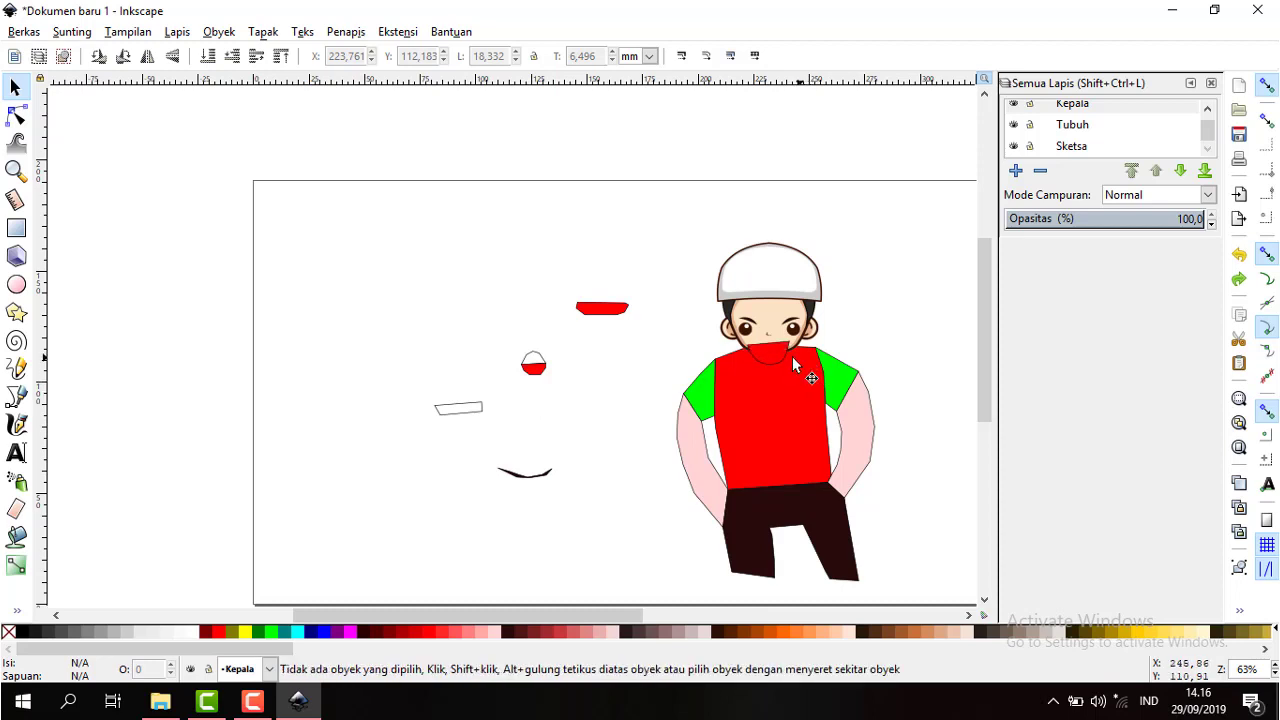
{"action": "mouse_move", "coordinate": [780, 346]}
{"action": "left_mouse_down"}
{"action": "mouse_move", "coordinate": [471, 405]}
{"action": "mouse_move", "coordinate": [460, 400]}
{"action": "mouse_move", "coordinate": [477, 372]}
{"action": "left_mouse_up"}
{"action": "key", "text": "ctrl+z"}
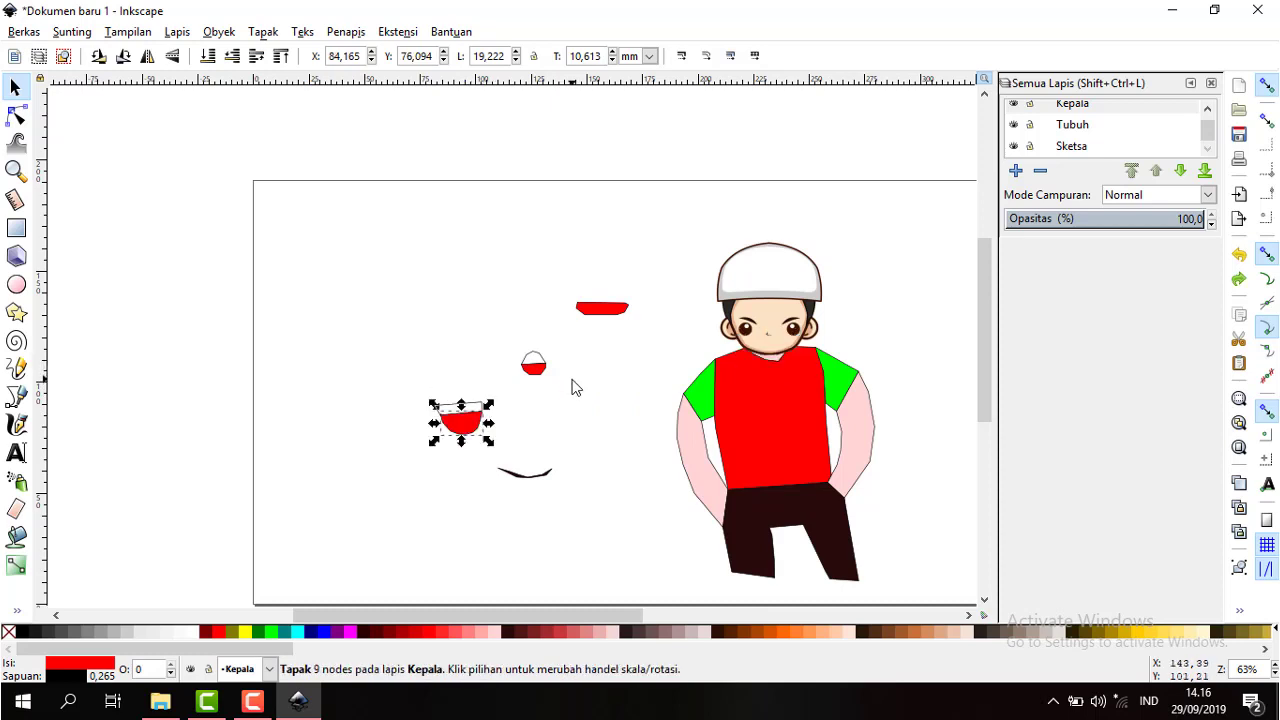
{"action": "left_click", "coordinate": [512, 433]}
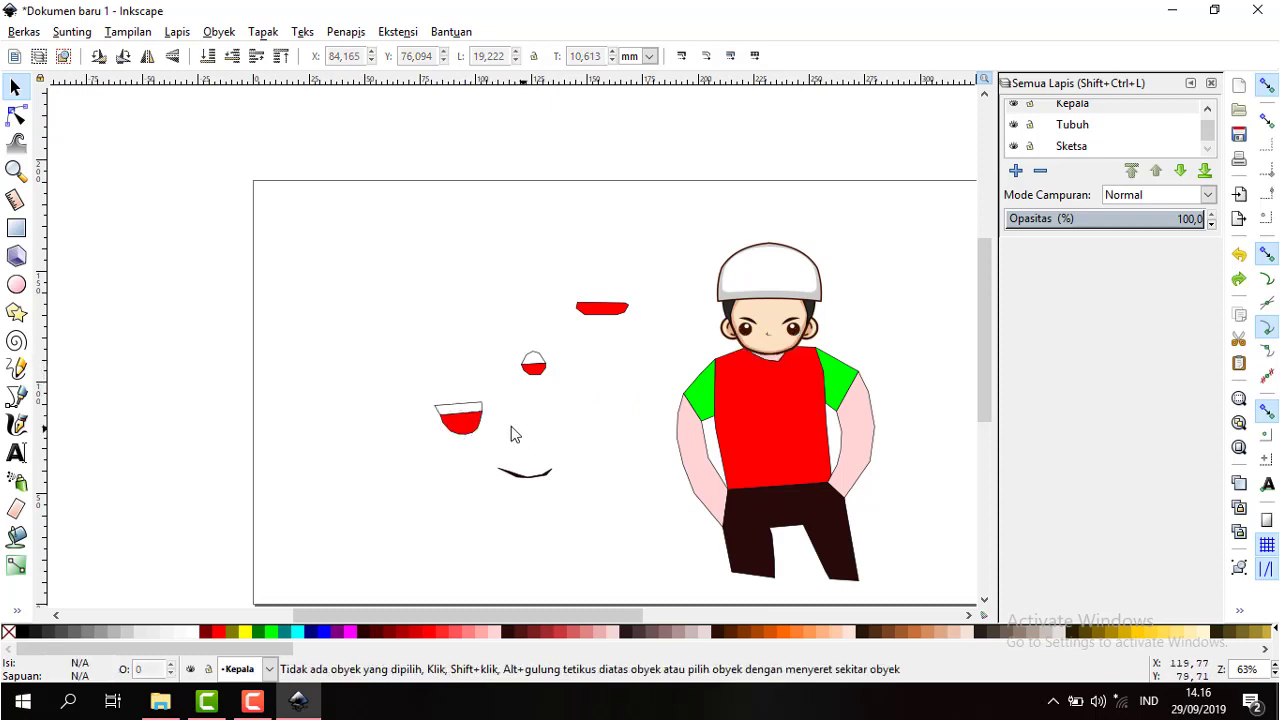
{"action": "left_click", "coordinate": [459, 418]}
{"action": "left_click", "coordinate": [567, 410]}
{"action": "left_click", "coordinate": [612, 310]}
{"action": "left_click", "coordinate": [622, 462]}
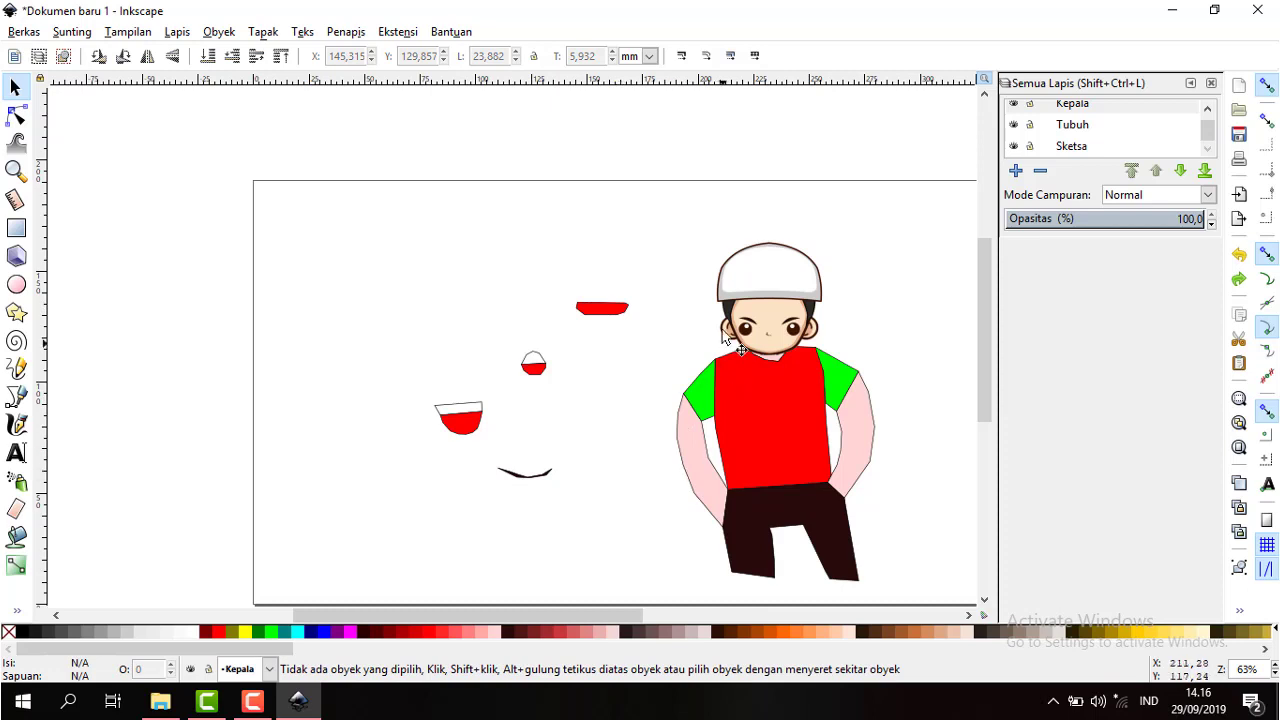
- Delete the boy's trousers, red shirt, both pink arms, green body and head
{"action": "mouse_move", "coordinate": [720, 241]}
{"action": "left_mouse_down"}
{"action": "mouse_move", "coordinate": [859, 627]}
{"action": "mouse_move", "coordinate": [853, 312]}
{"action": "left_mouse_up"}
{"action": "key", "text": "Delete"}
{"action": "scroll", "coordinate": [762, 411], "scroll_direction": "up", "scroll_amount": 3}
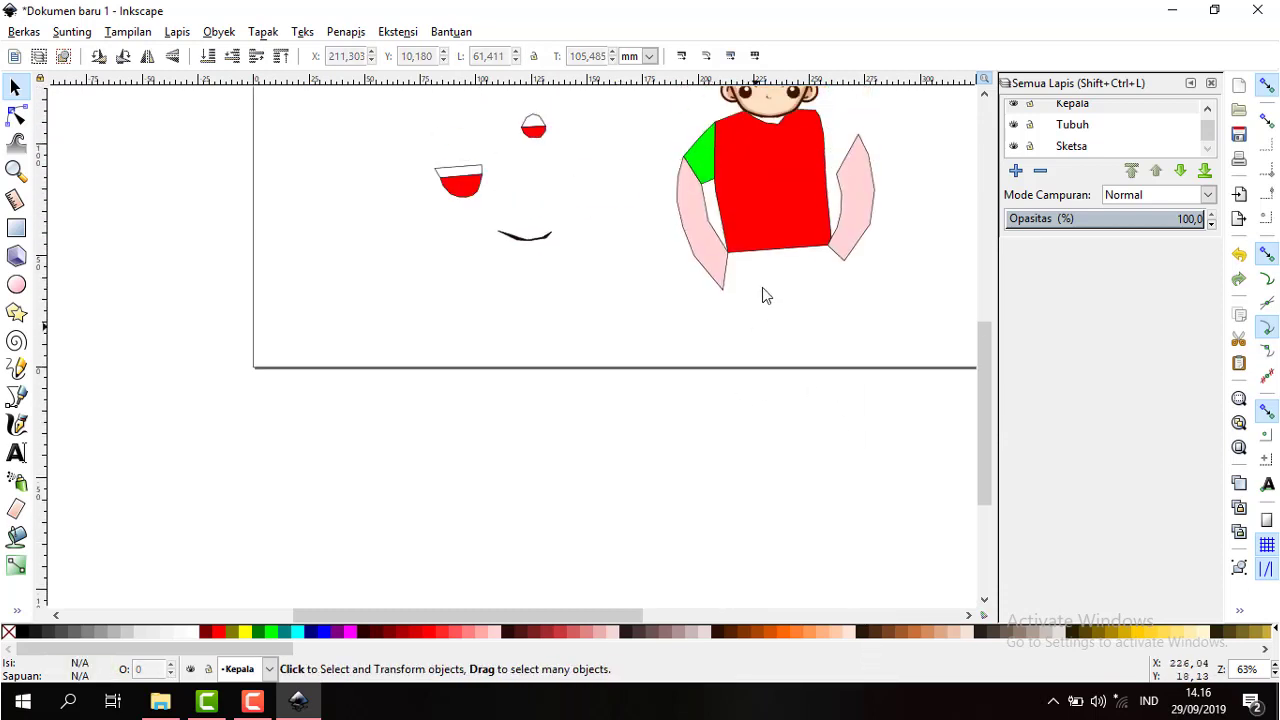
{"action": "left_click", "coordinate": [777, 214]}
{"action": "key", "text": "Delete"}
{"action": "left_click", "coordinate": [700, 252]}
{"action": "key", "text": "Delete"}
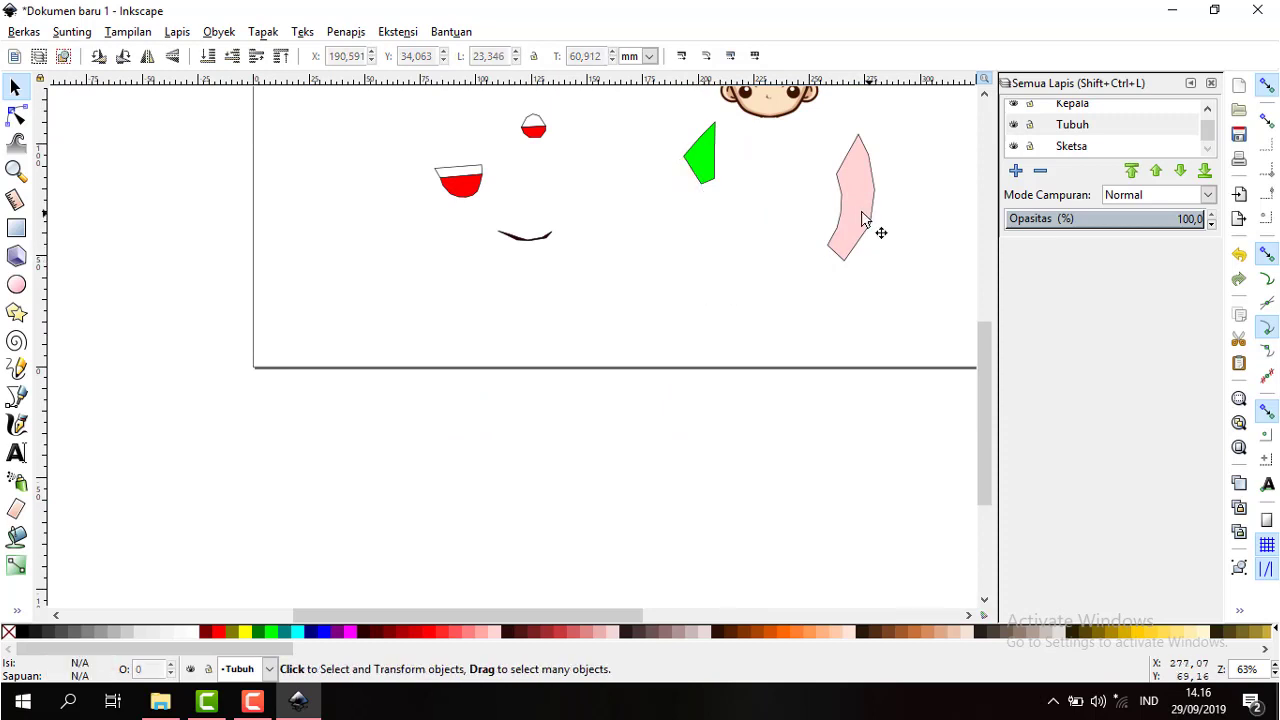
{"action": "left_click", "coordinate": [862, 213]}
{"action": "key", "text": "Delete"}
{"action": "left_click", "coordinate": [695, 165]}
{"action": "key", "text": "Delete"}
{"action": "scroll", "coordinate": [709, 200], "scroll_direction": "up", "scroll_amount": 3}
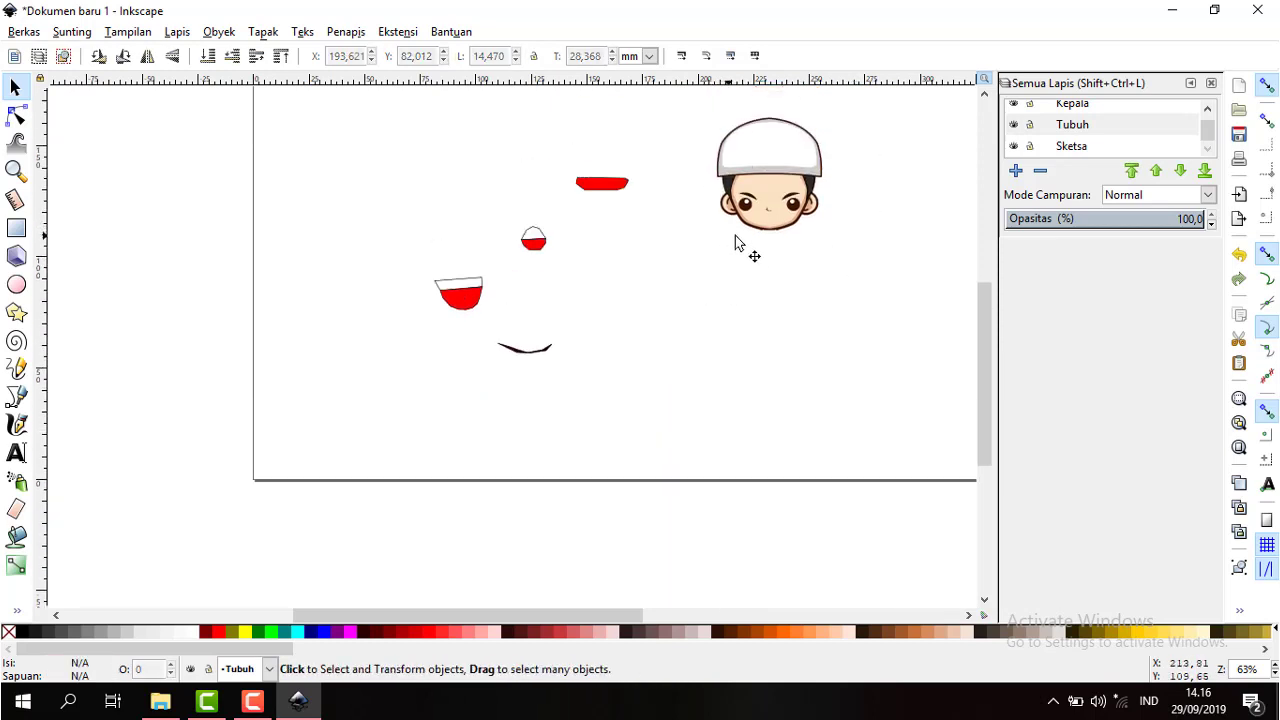
{"action": "left_click", "coordinate": [737, 243]}
{"action": "key", "text": "Delete"}
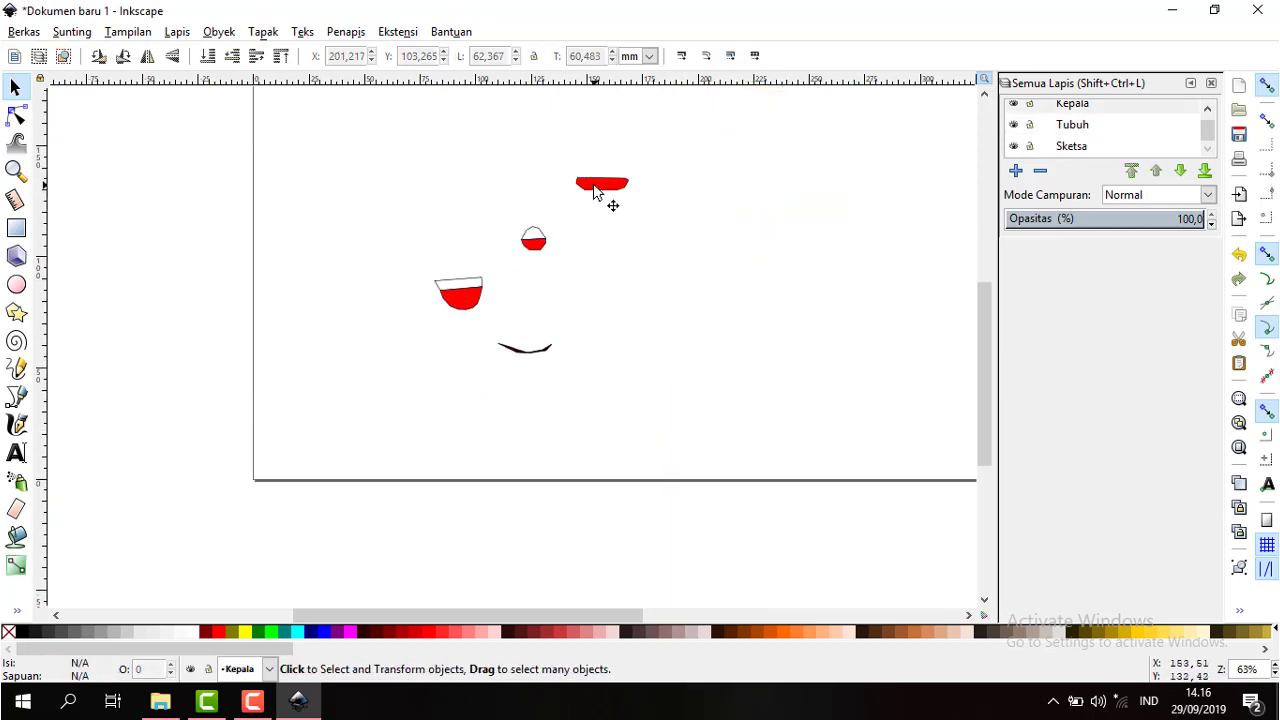
- Move all six face pieces together off the page to the lower left
{"action": "left_click_drag", "start_coordinate": [702, 297], "coordinate": [358, 202]}
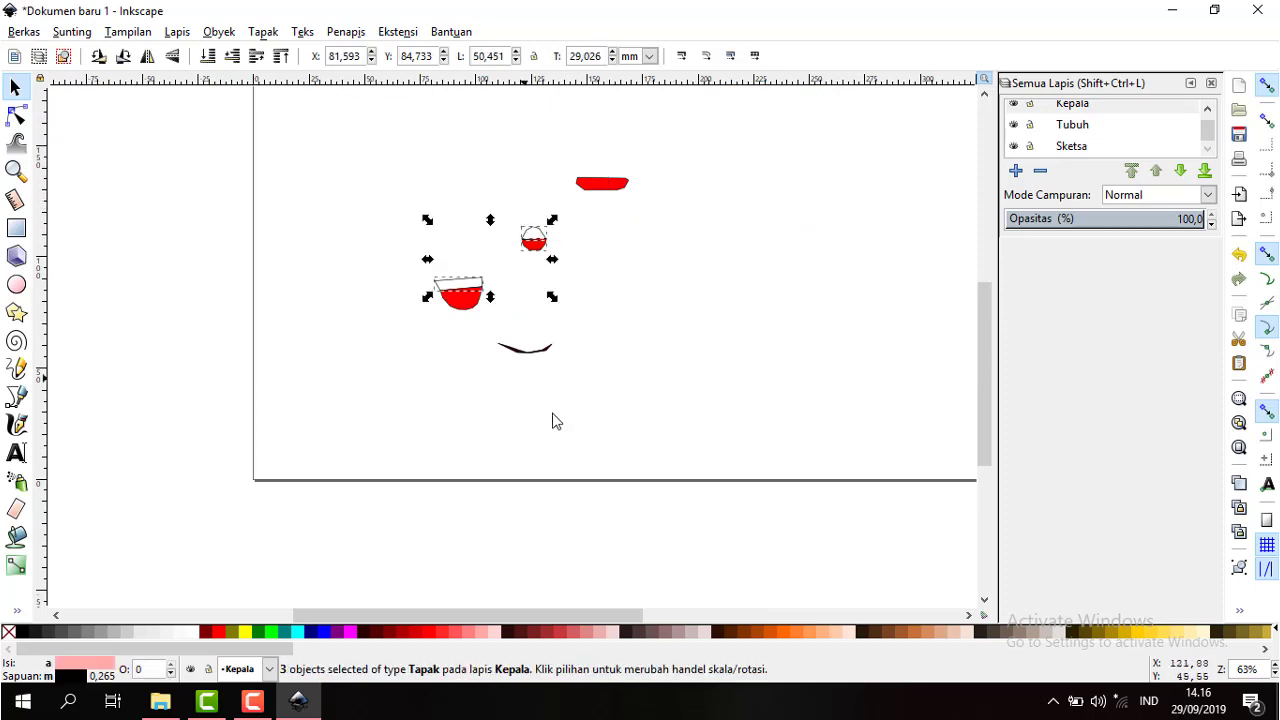
{"action": "mouse_move", "coordinate": [608, 399]}
{"action": "left_mouse_down"}
{"action": "mouse_move", "coordinate": [510, 357]}
{"action": "mouse_move", "coordinate": [447, 162]}
{"action": "left_mouse_up"}
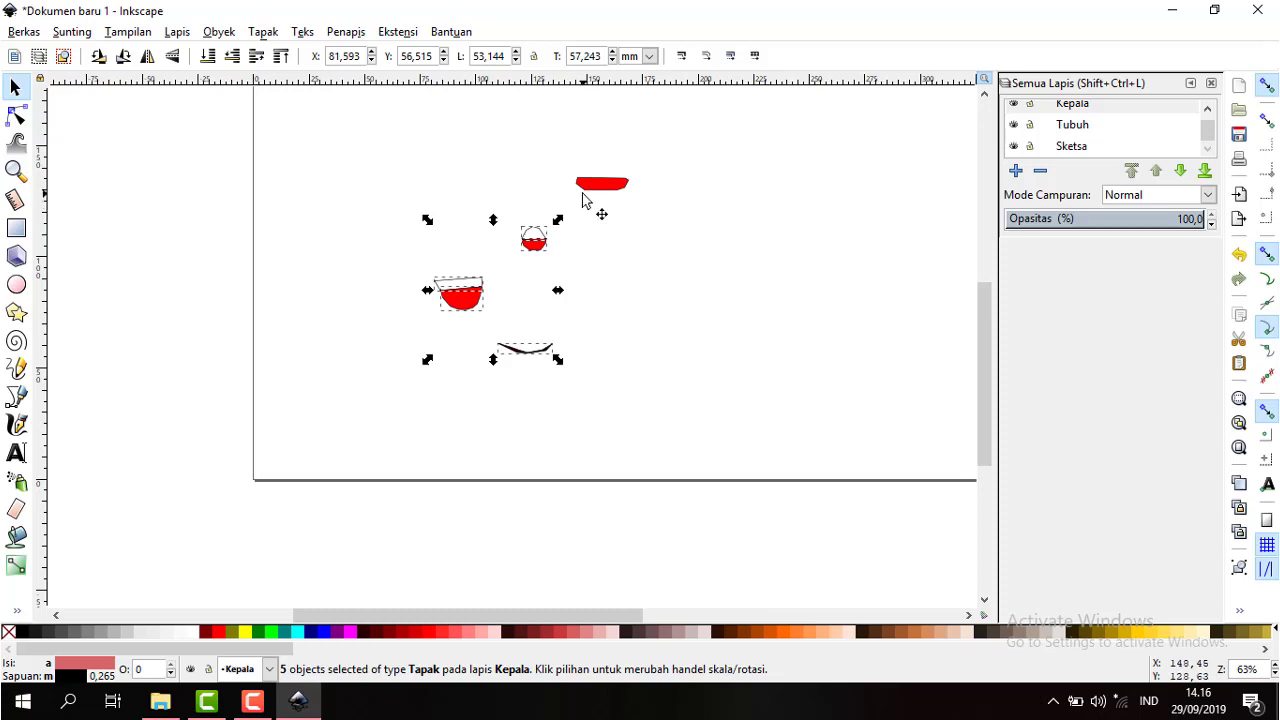
{"action": "mouse_move", "coordinate": [792, 403]}
{"action": "left_mouse_down"}
{"action": "mouse_move", "coordinate": [405, 131]}
{"action": "mouse_move", "coordinate": [430, 170]}
{"action": "left_mouse_up"}
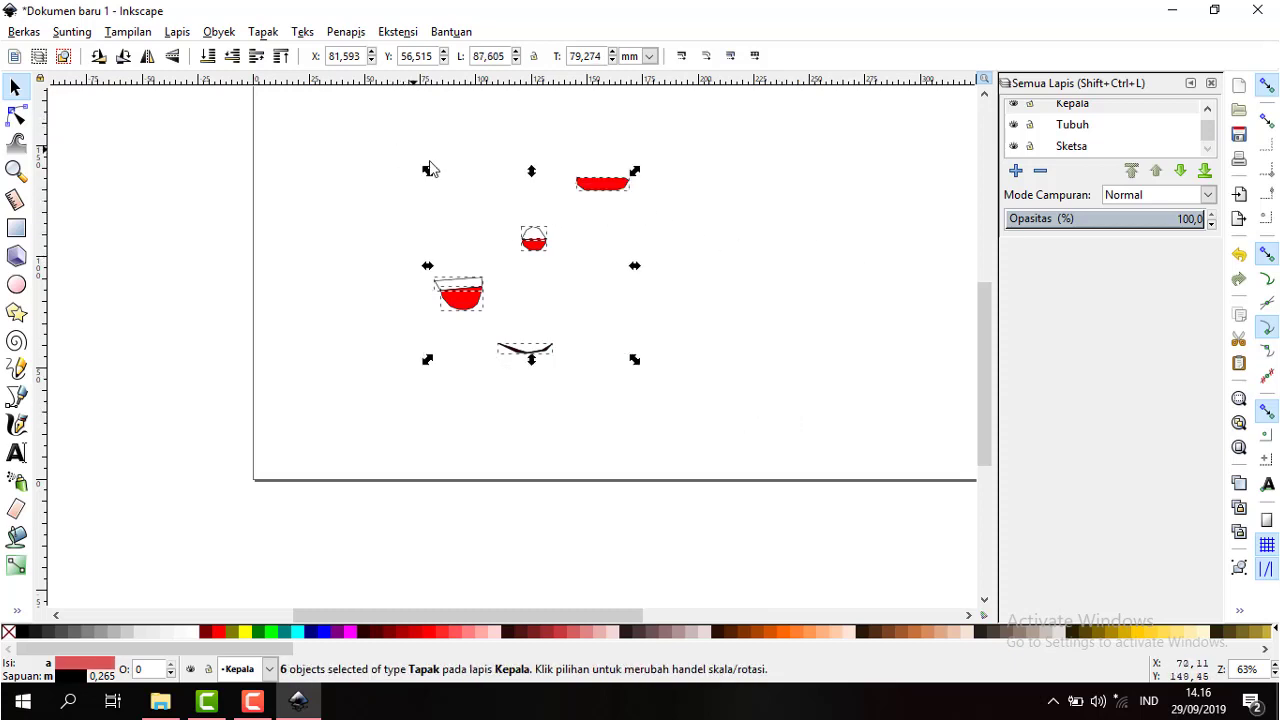
{"action": "left_click_drag", "start_coordinate": [624, 184], "coordinate": [183, 446]}
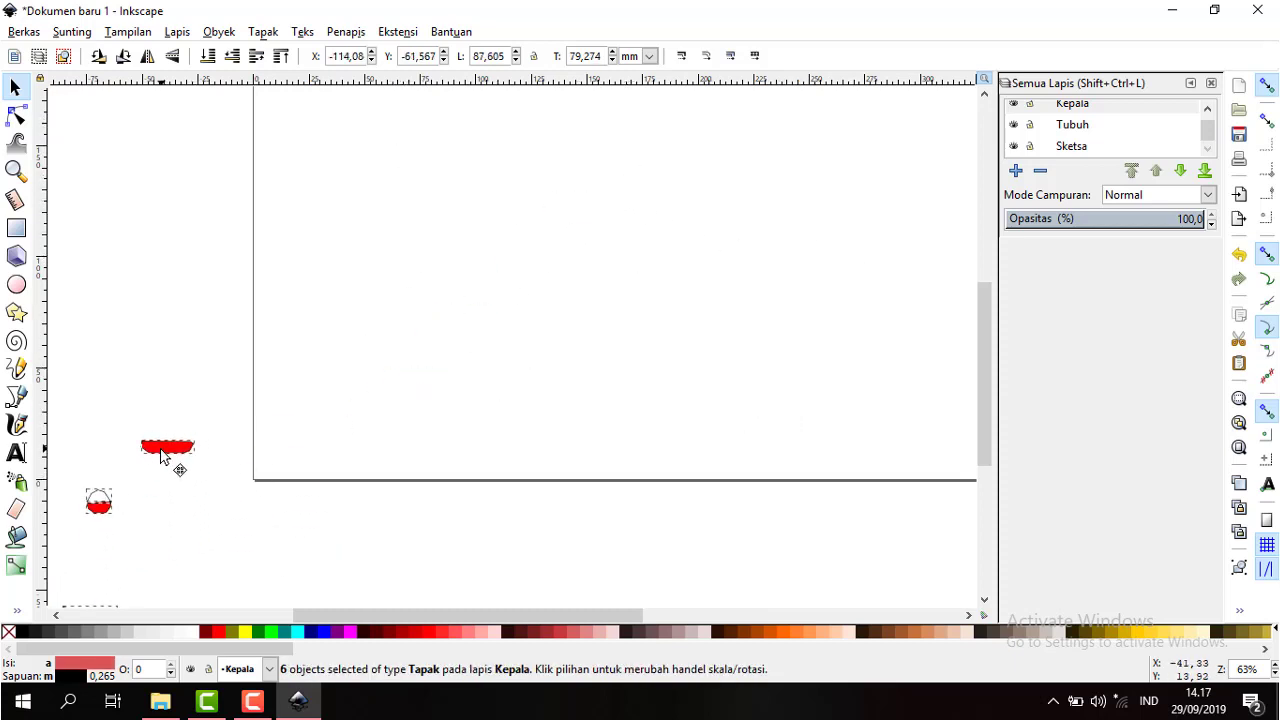
{"action": "left_click", "coordinate": [249, 507]}
- Place the flat red mouth on the page, export it as mulut1.png, and check Downloads
{"action": "left_click_drag", "start_coordinate": [168, 447], "coordinate": [539, 272]}
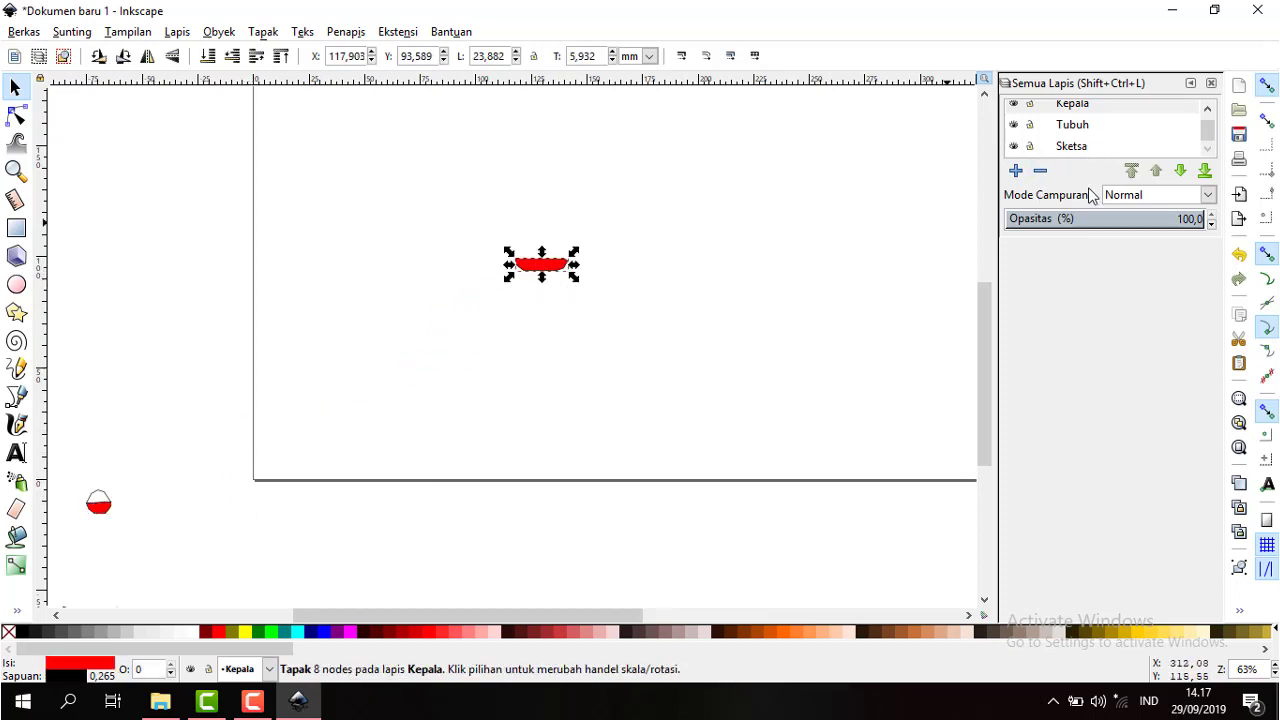
{"action": "left_click", "coordinate": [1239, 220]}
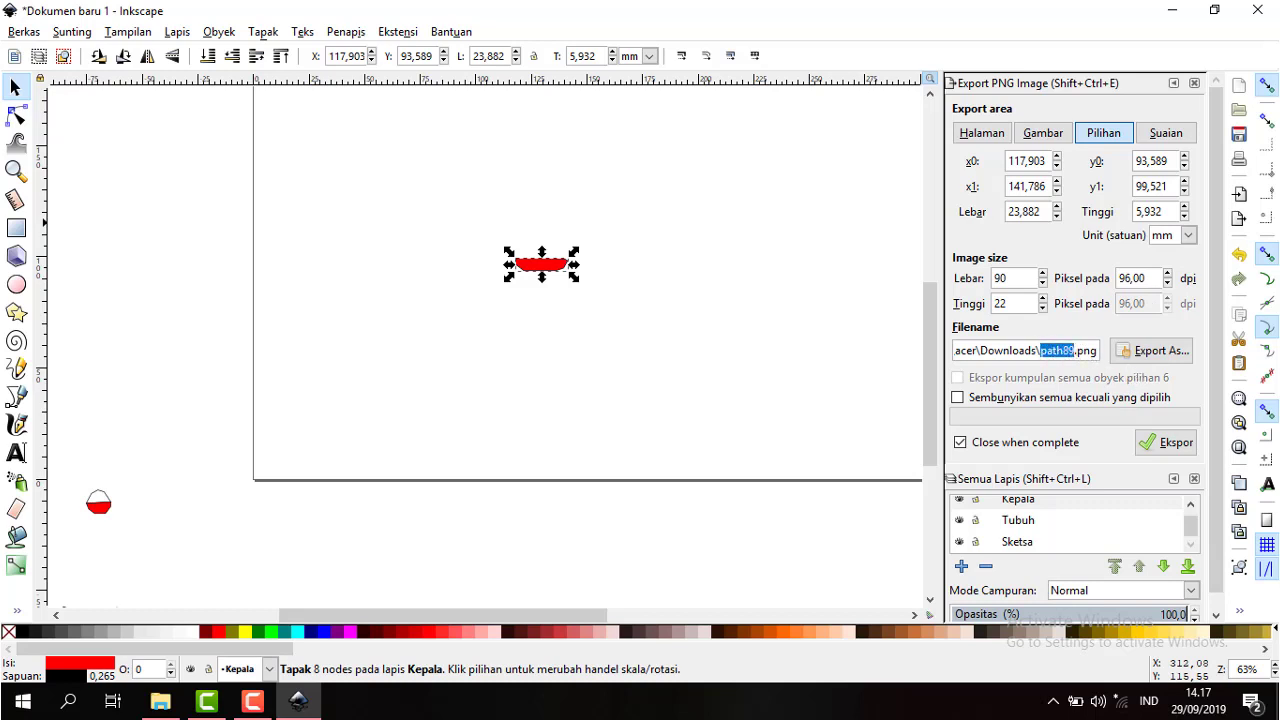
{"action": "type", "text": "mulat"}
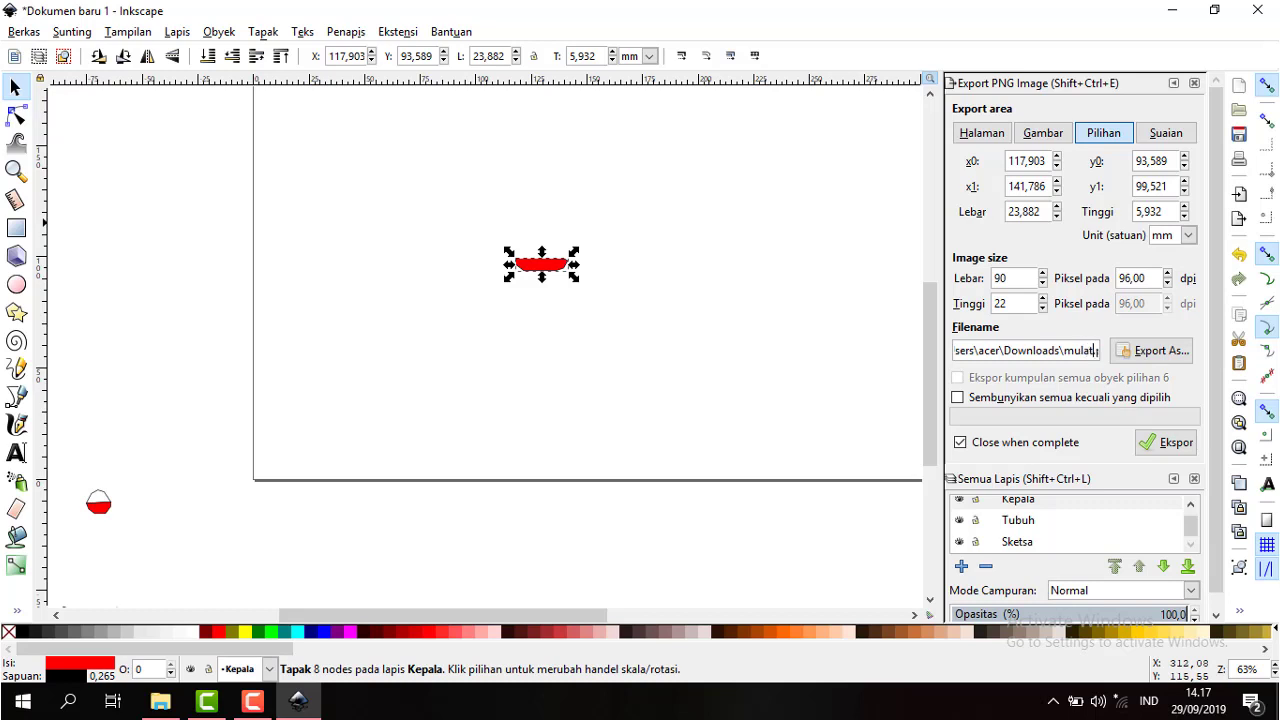
{"action": "type", "text": "1."}
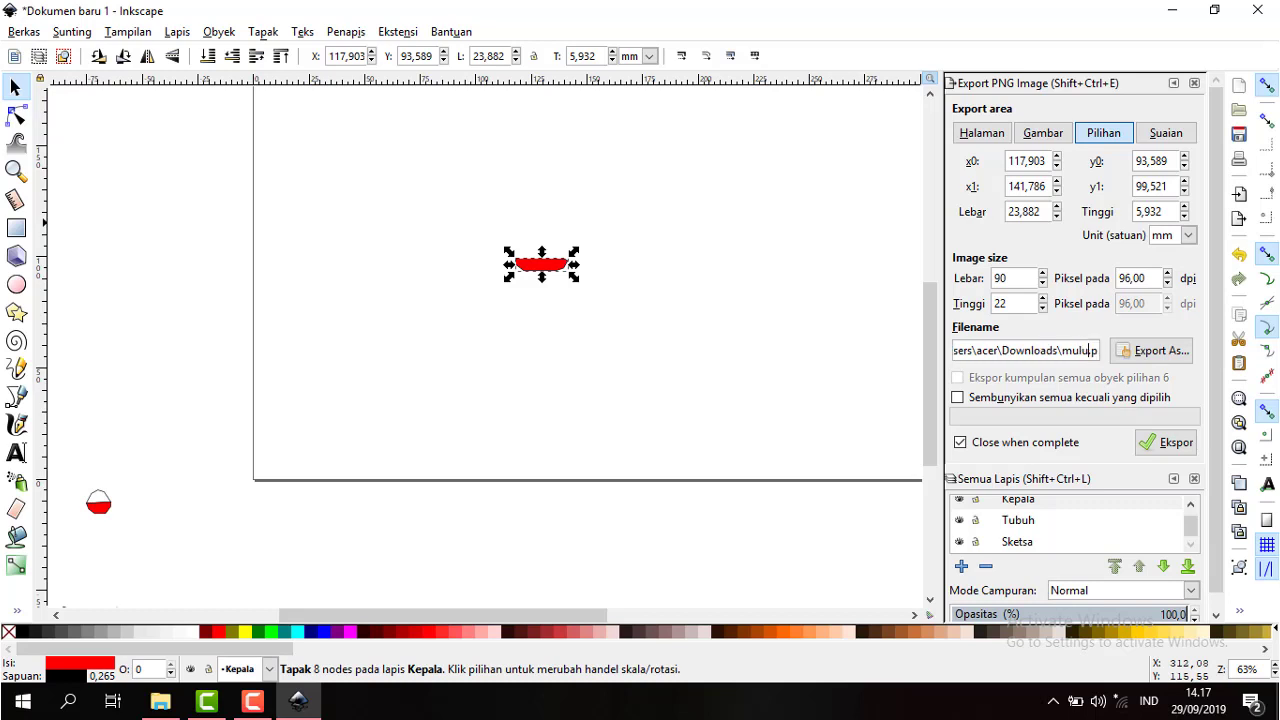
{"action": "left_click", "coordinate": [1163, 444]}
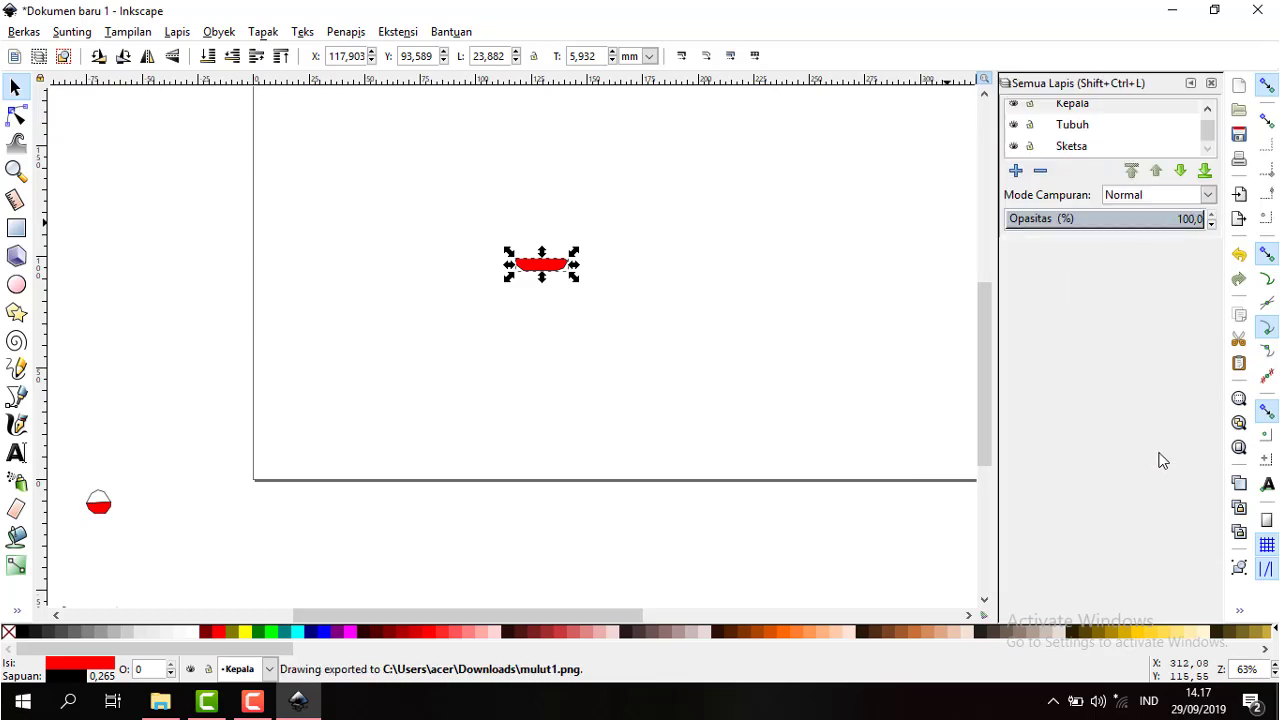
{"action": "left_click", "coordinate": [160, 701]}
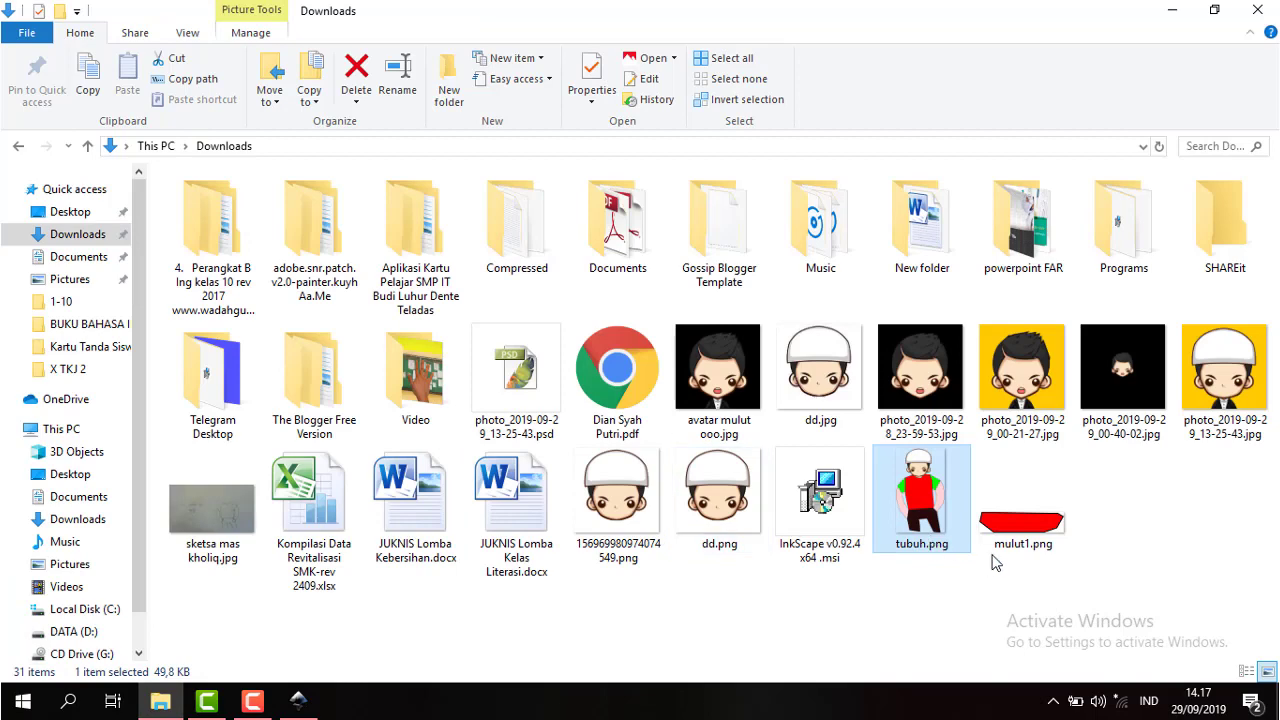
- Delete the already exported flat mouth from the drawing
{"action": "left_click", "coordinate": [298, 701]}
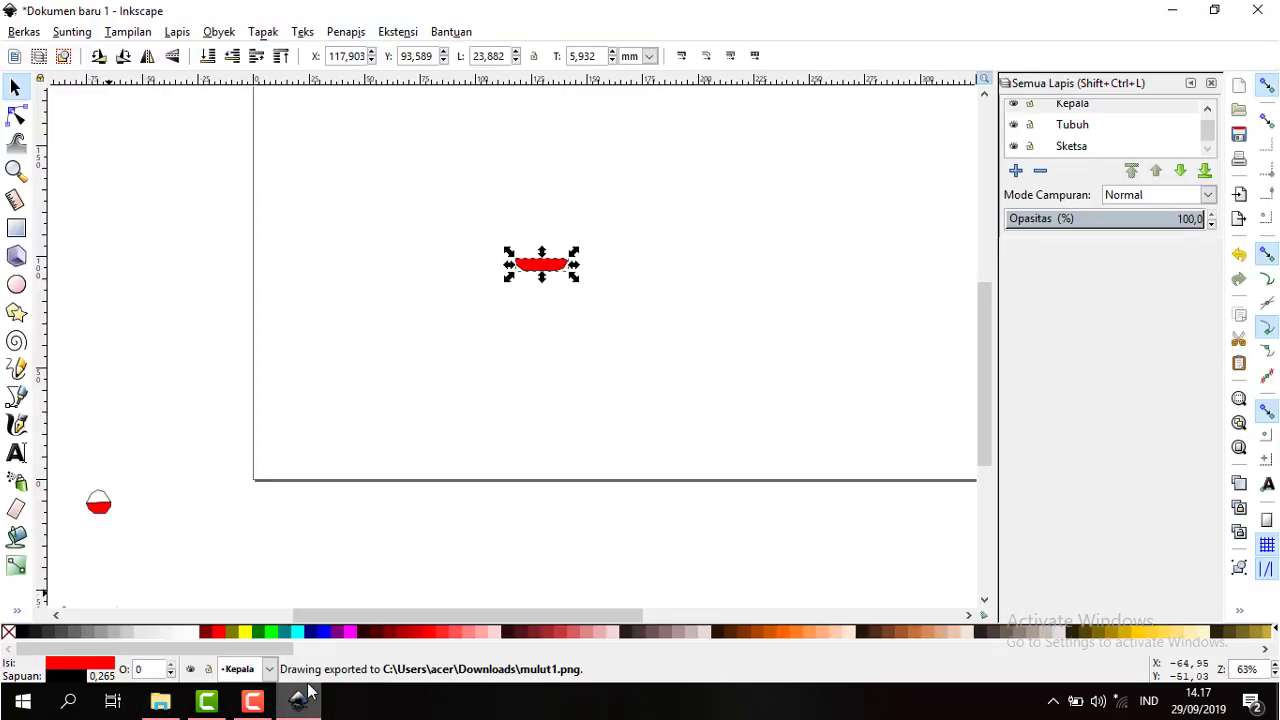
{"action": "key", "text": "Delete"}
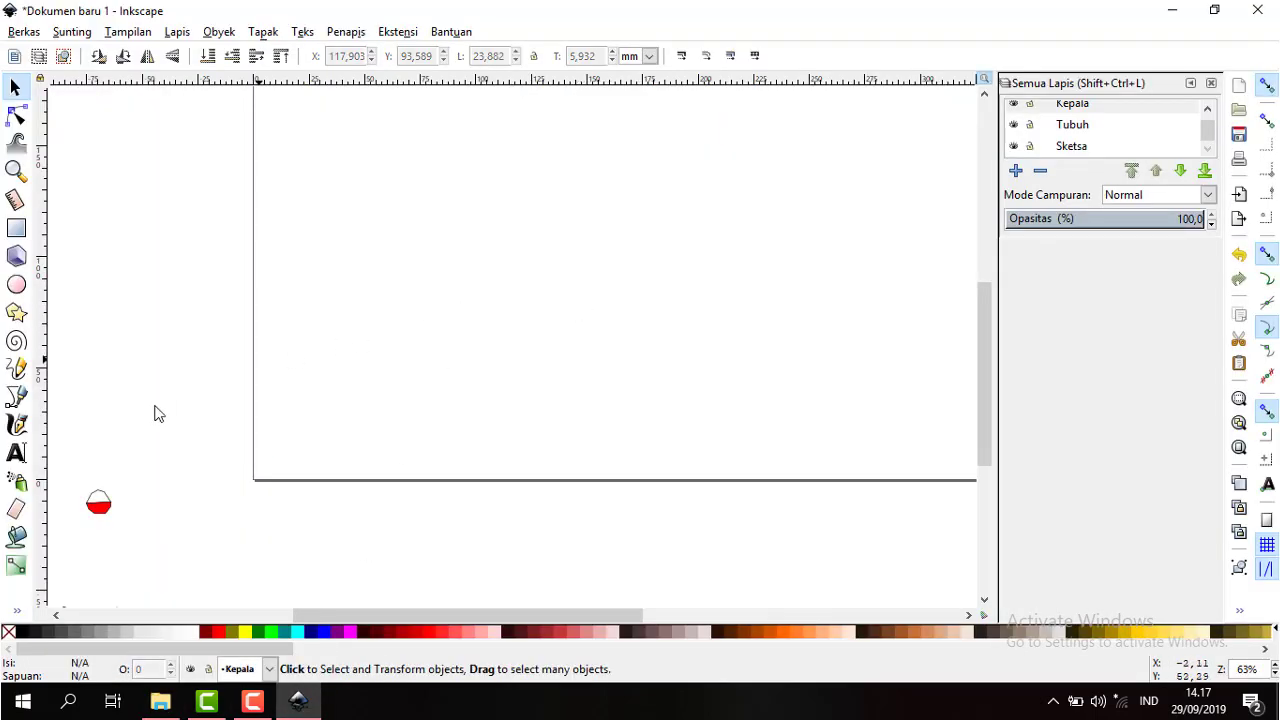
{"action": "mouse_move", "coordinate": [110, 506]}
{"action": "left_mouse_down"}
{"action": "mouse_move", "coordinate": [132, 488]}
{"action": "mouse_move", "coordinate": [103, 505]}
{"action": "left_mouse_up"}
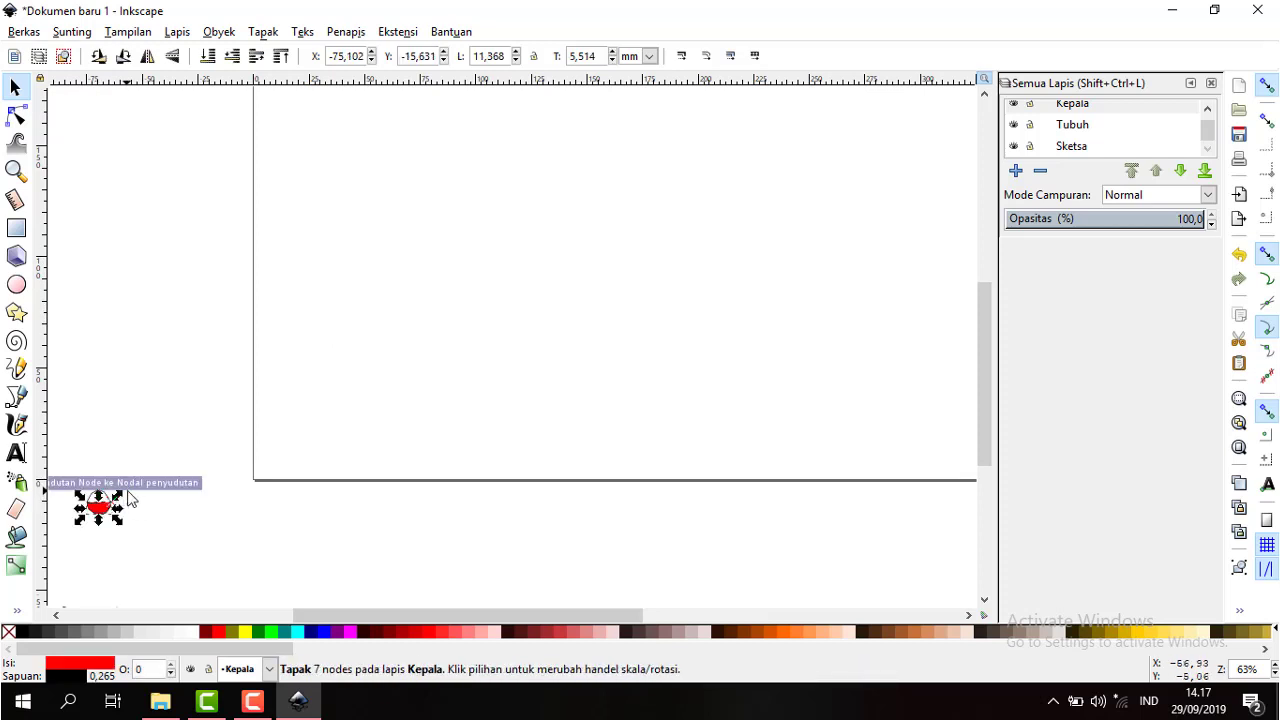
{"action": "left_click", "coordinate": [155, 511]}
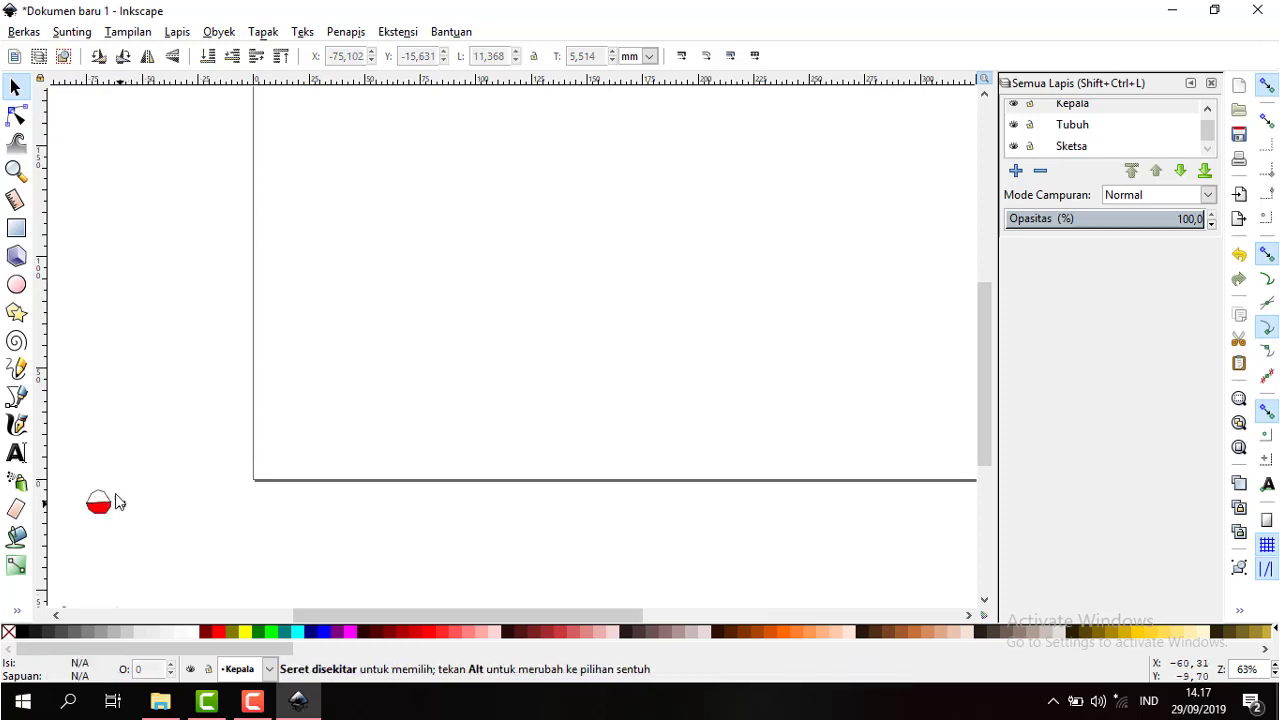
- Select both parts of the small red-and-white mouth and move them to the page's upper middle
{"action": "left_click", "coordinate": [83, 494]}
{"action": "mouse_move", "coordinate": [83, 494]}
{"action": "left_mouse_down"}
{"action": "mouse_move", "coordinate": [166, 471]}
{"action": "mouse_move", "coordinate": [283, 390]}
{"action": "mouse_move", "coordinate": [100, 505]}
{"action": "mouse_move", "coordinate": [71, 487]}
{"action": "mouse_move", "coordinate": [122, 488]}
{"action": "left_mouse_up"}
{"action": "left_click", "coordinate": [128, 527]}
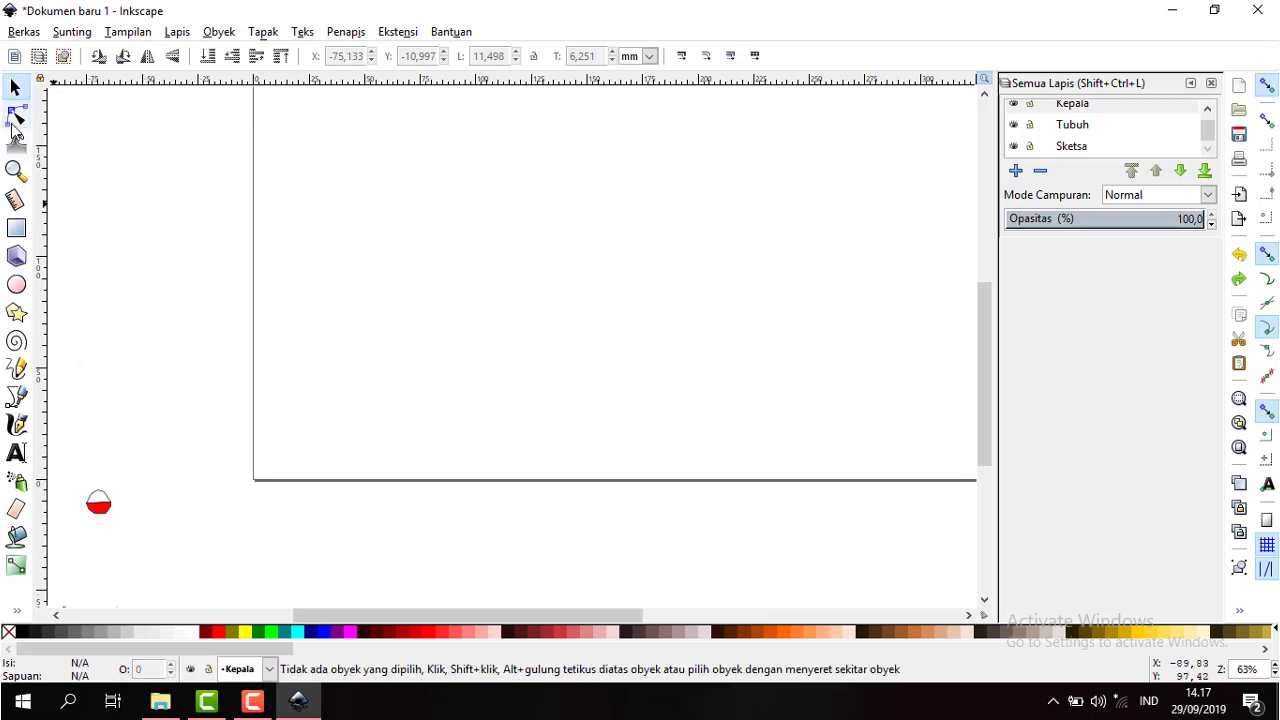
{"action": "left_click", "coordinate": [15, 118]}
{"action": "left_click_drag", "start_coordinate": [66, 470], "coordinate": [140, 537]}
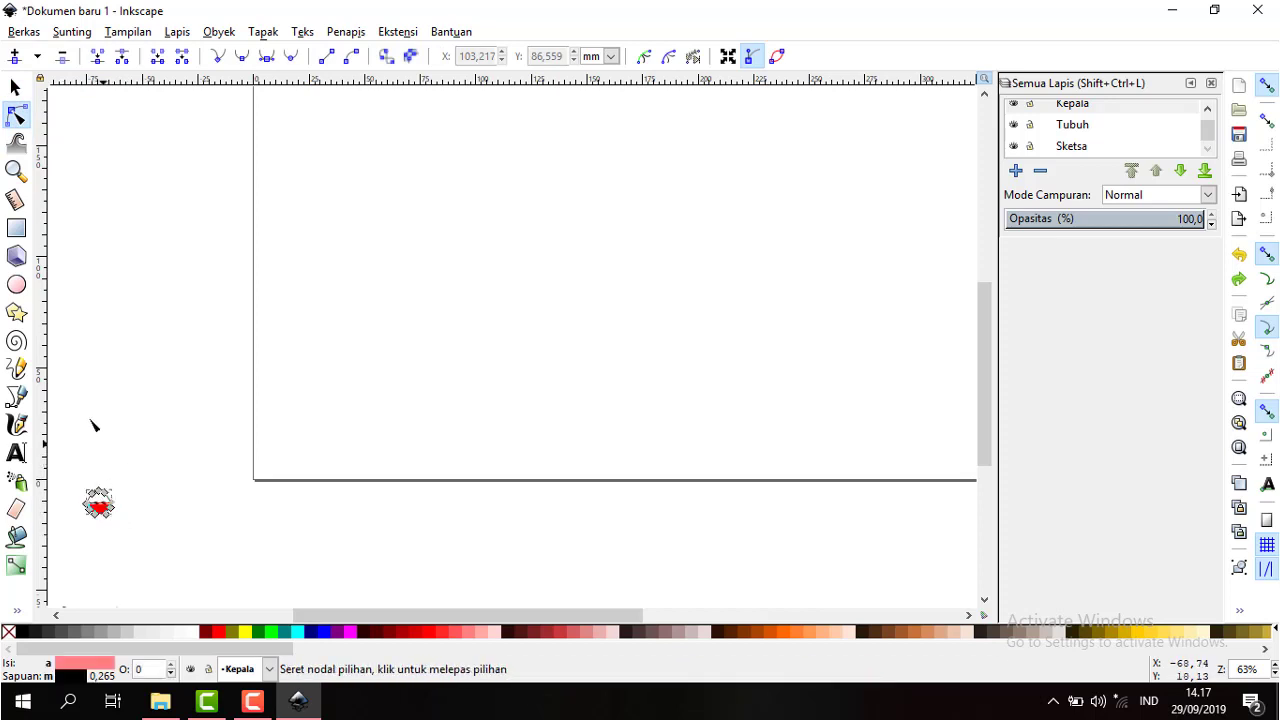
{"action": "left_click", "coordinate": [15, 88]}
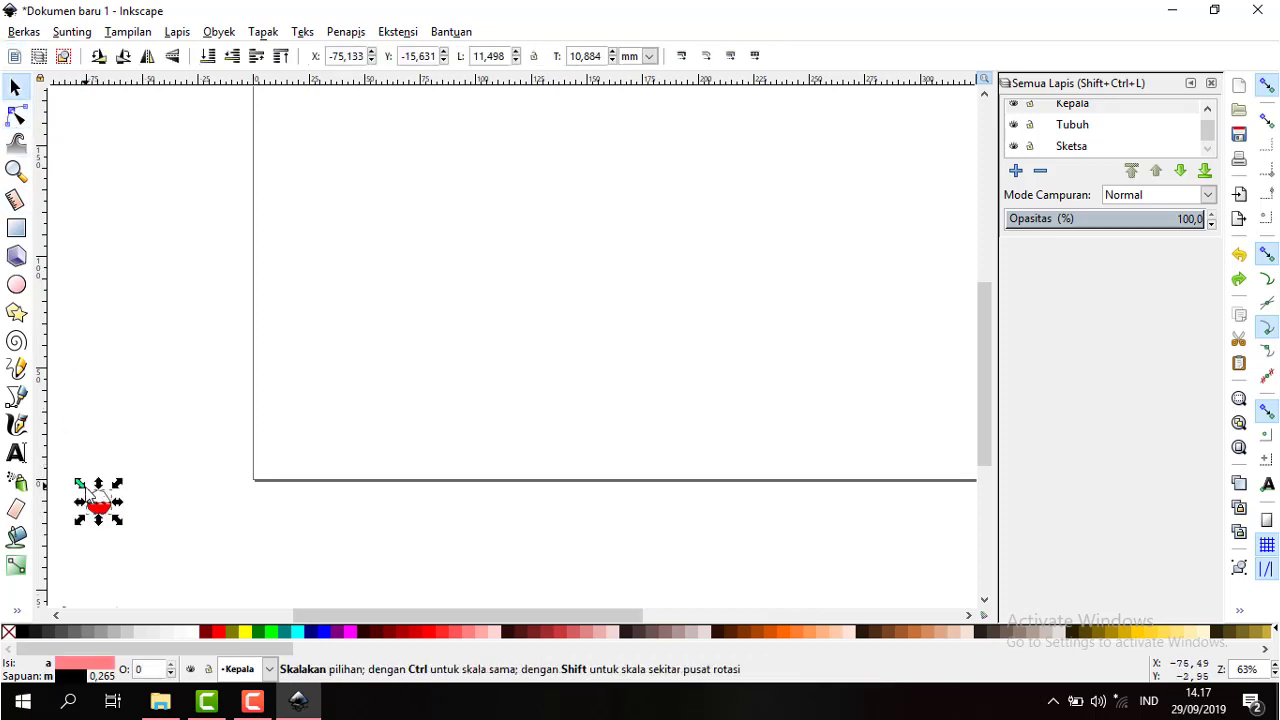
{"action": "left_click_drag", "start_coordinate": [98, 500], "coordinate": [578, 232]}
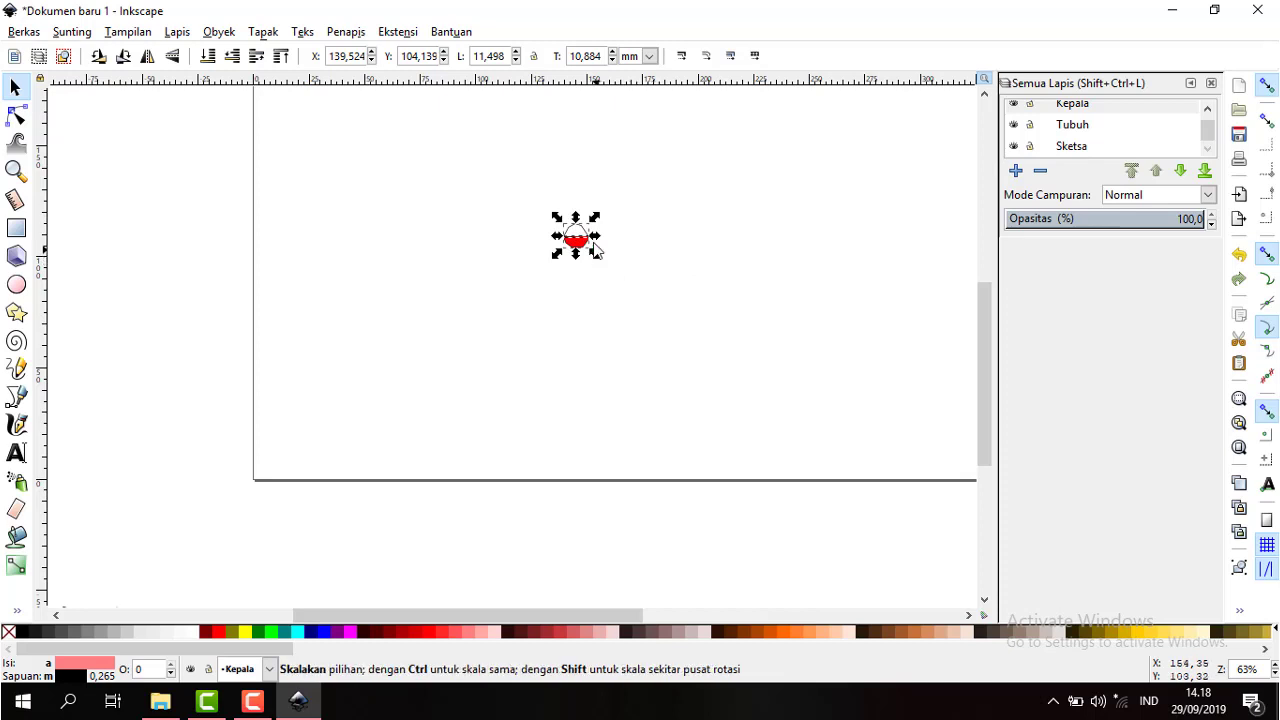
- Export the small mouth as mulut2.png to Downloads, then delete it from the page
{"action": "left_click", "coordinate": [1241, 224]}
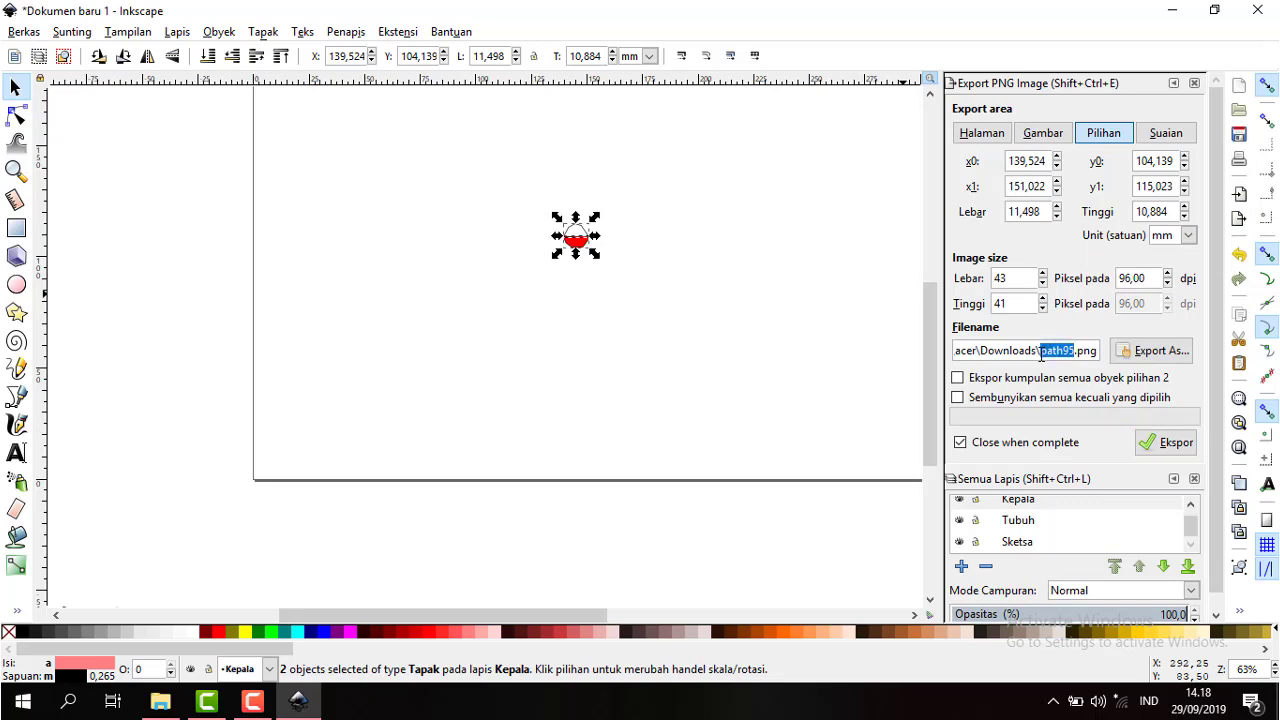
{"action": "type", "text": "mulut"}
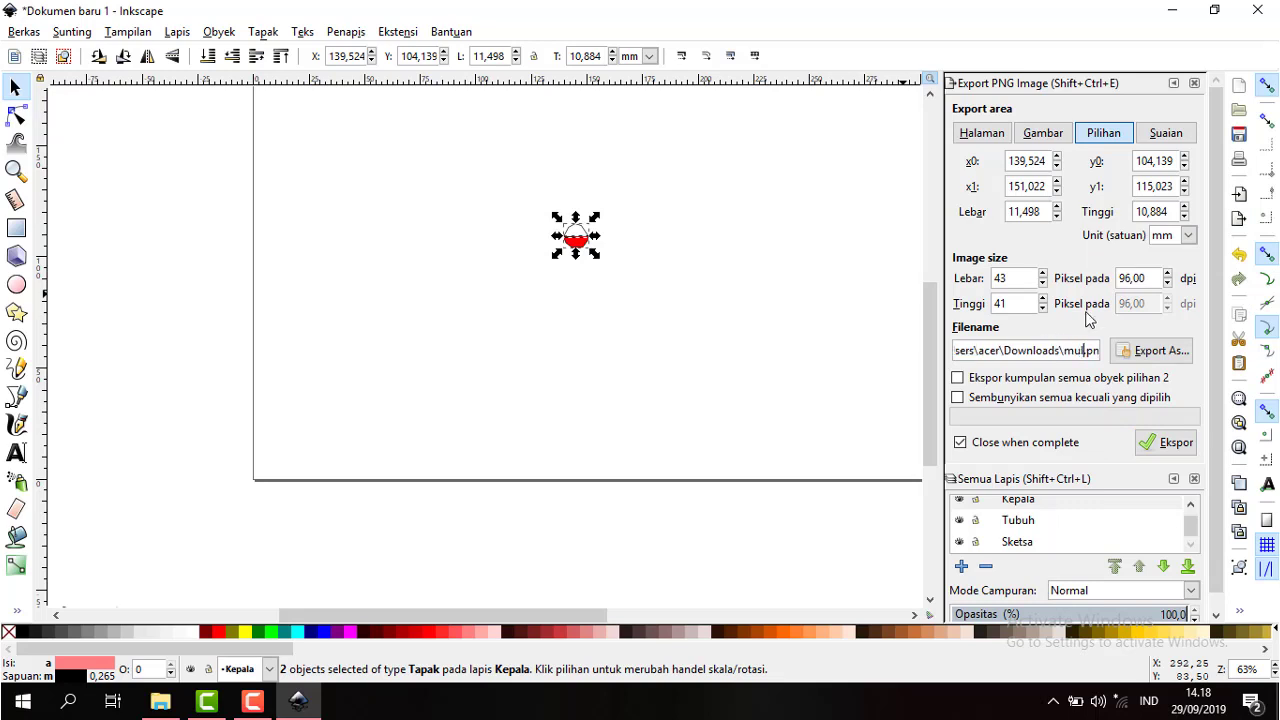
{"action": "type", "text": "2"}
{"action": "left_click", "coordinate": [1147, 444]}
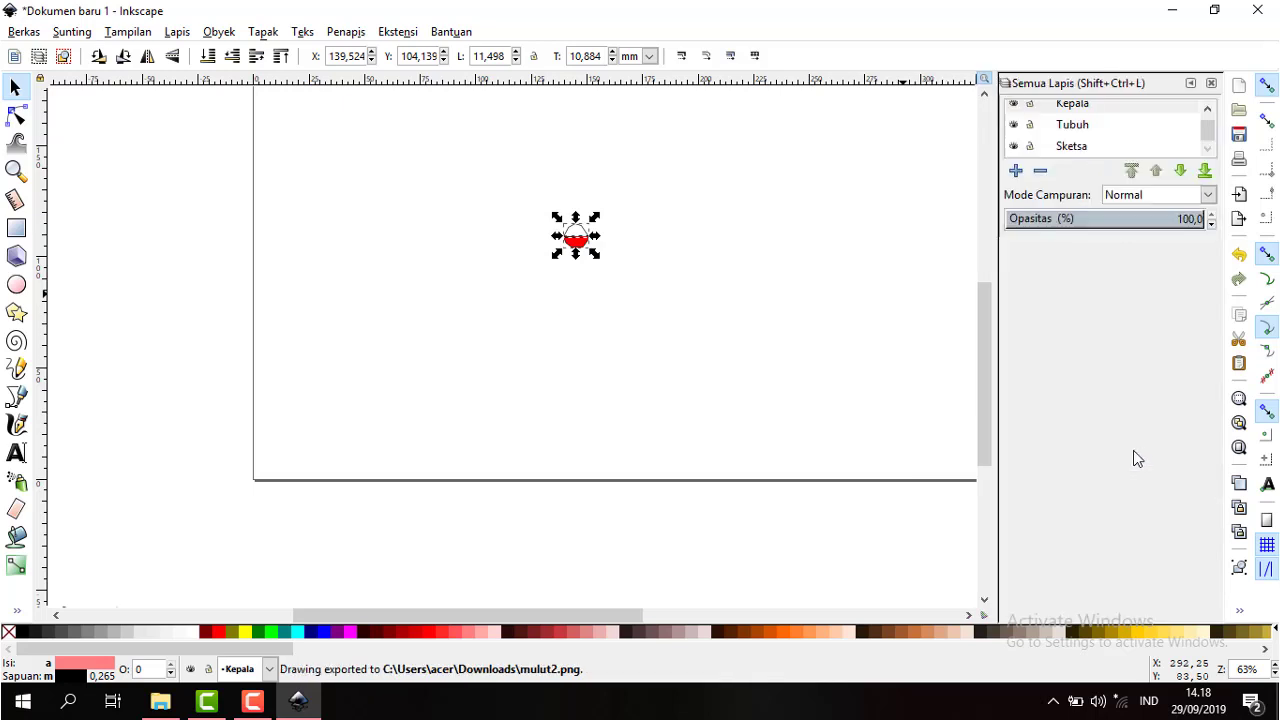
{"action": "key", "text": "Delete"}
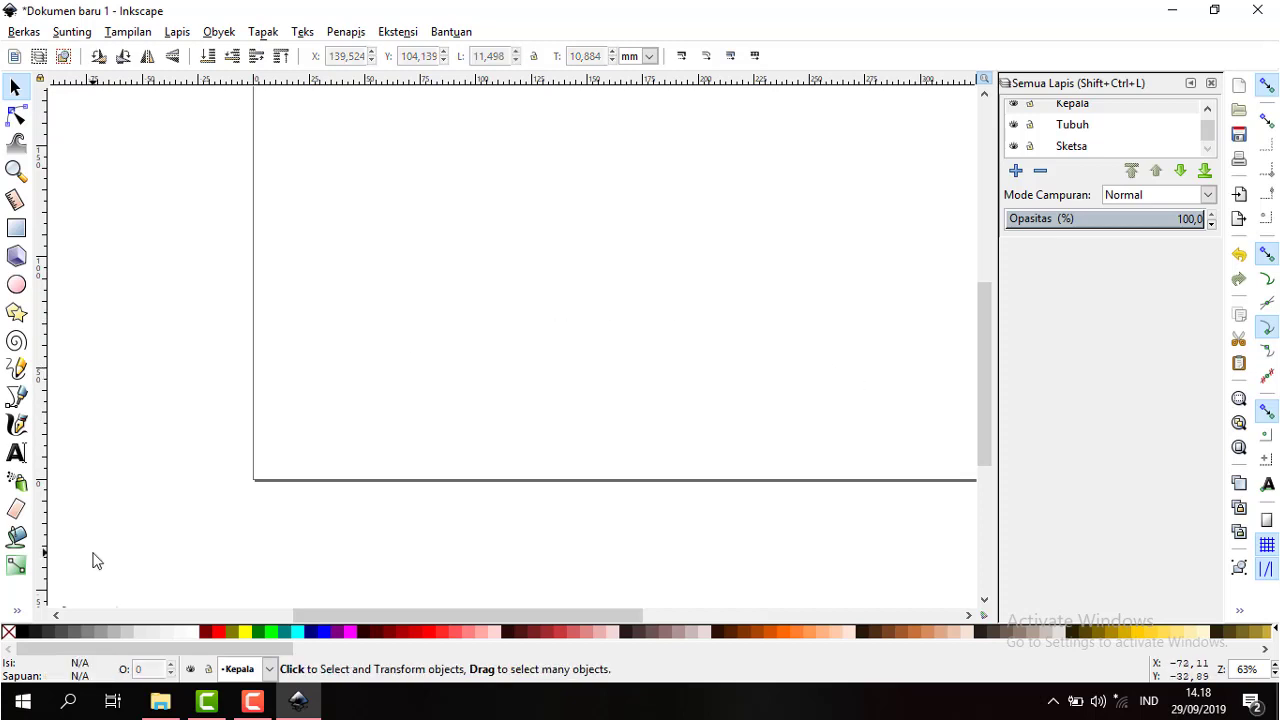
- Select both parts of the larger red mouth and move them onto the page
{"action": "scroll", "coordinate": [100, 545], "scroll_direction": "down", "scroll_amount": 2}
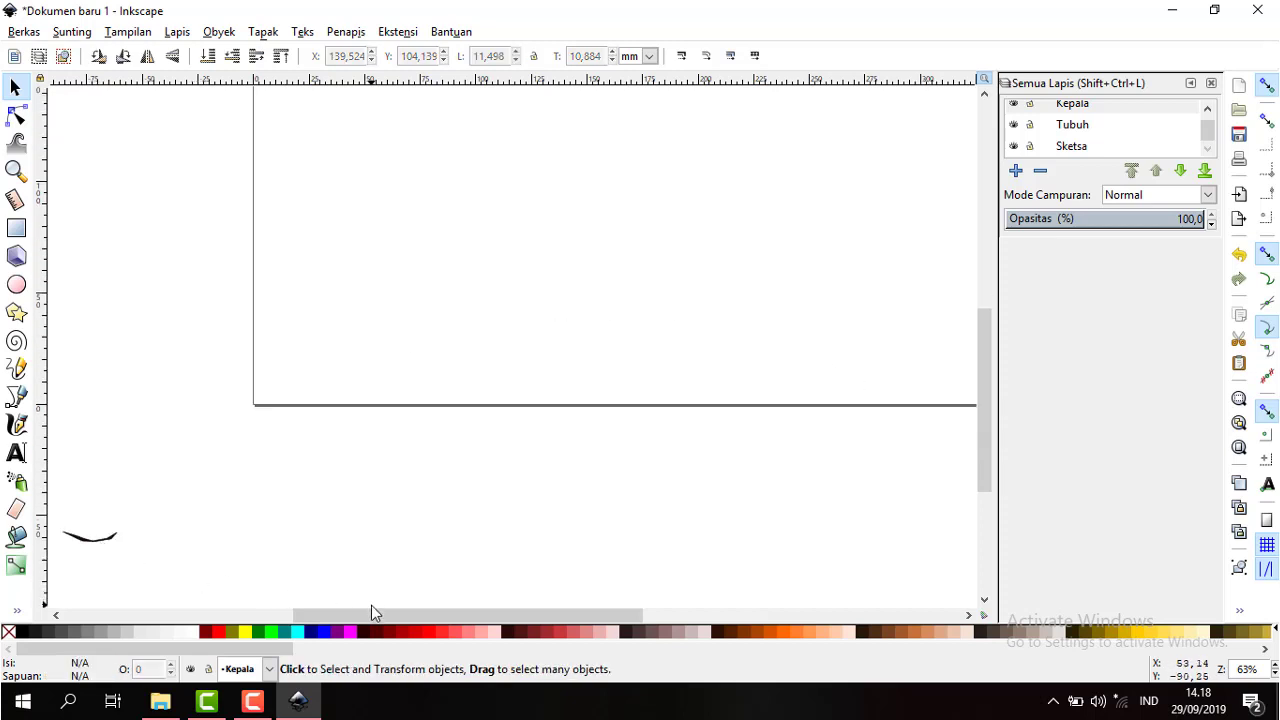
{"action": "left_click_drag", "start_coordinate": [371, 610], "coordinate": [306, 612]}
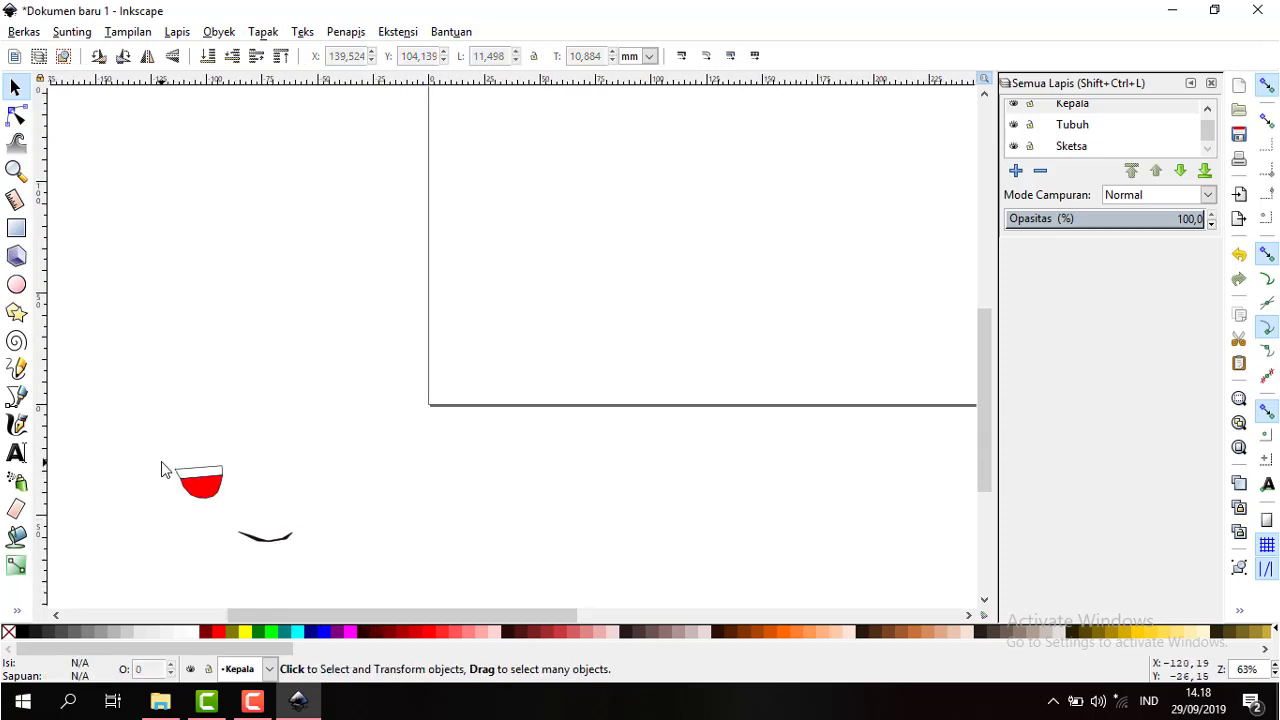
{"action": "left_click_drag", "start_coordinate": [161, 462], "coordinate": [262, 494]}
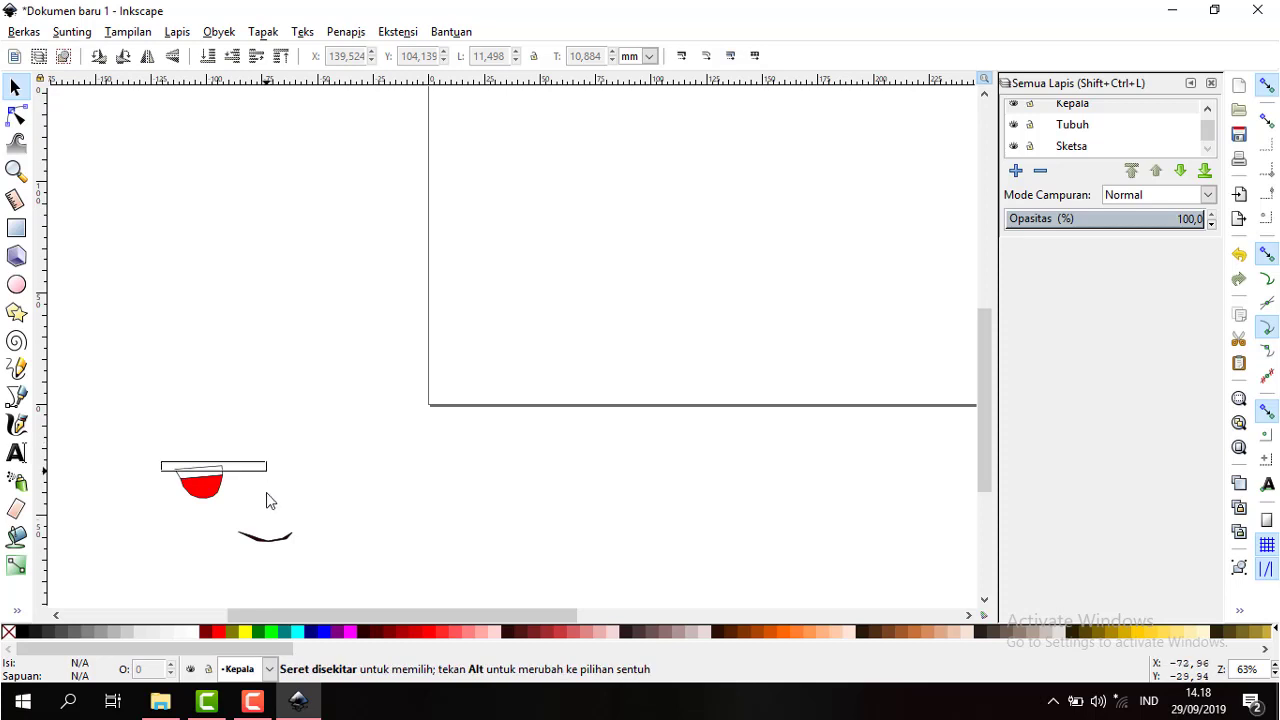
{"action": "left_click", "coordinate": [16, 115]}
{"action": "left_click", "coordinate": [160, 456]}
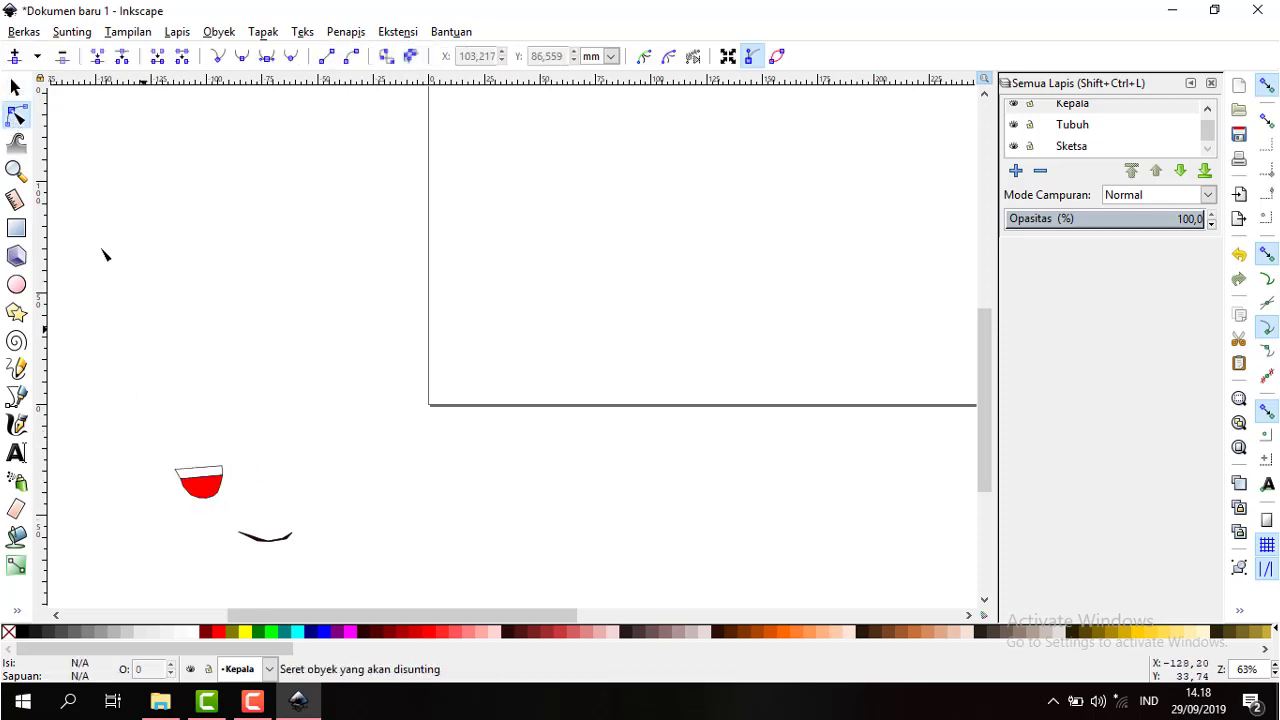
{"action": "left_click", "coordinate": [15, 87]}
{"action": "mouse_move", "coordinate": [163, 449]}
{"action": "left_mouse_down"}
{"action": "mouse_move", "coordinate": [253, 505]}
{"action": "mouse_move", "coordinate": [728, 206]}
{"action": "left_mouse_up"}
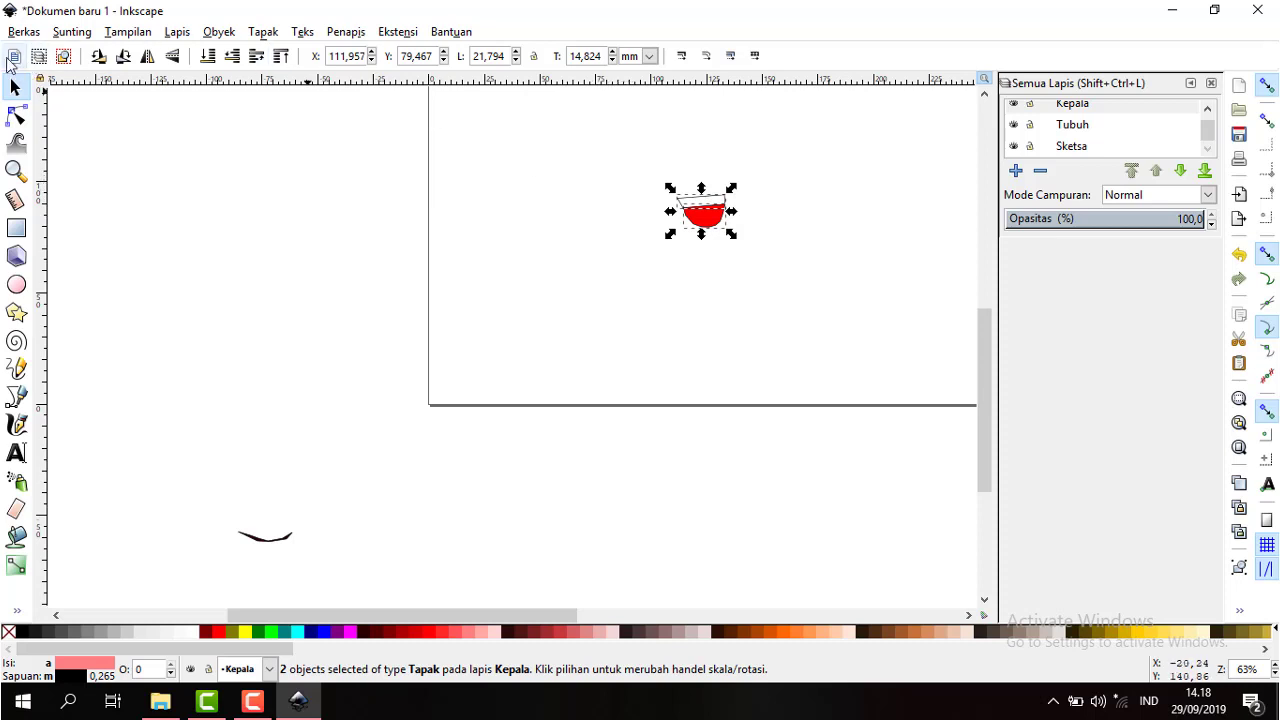
- Export the red mouth as a PNG named mulut3 to Downloads
{"action": "left_click", "coordinate": [23, 32]}
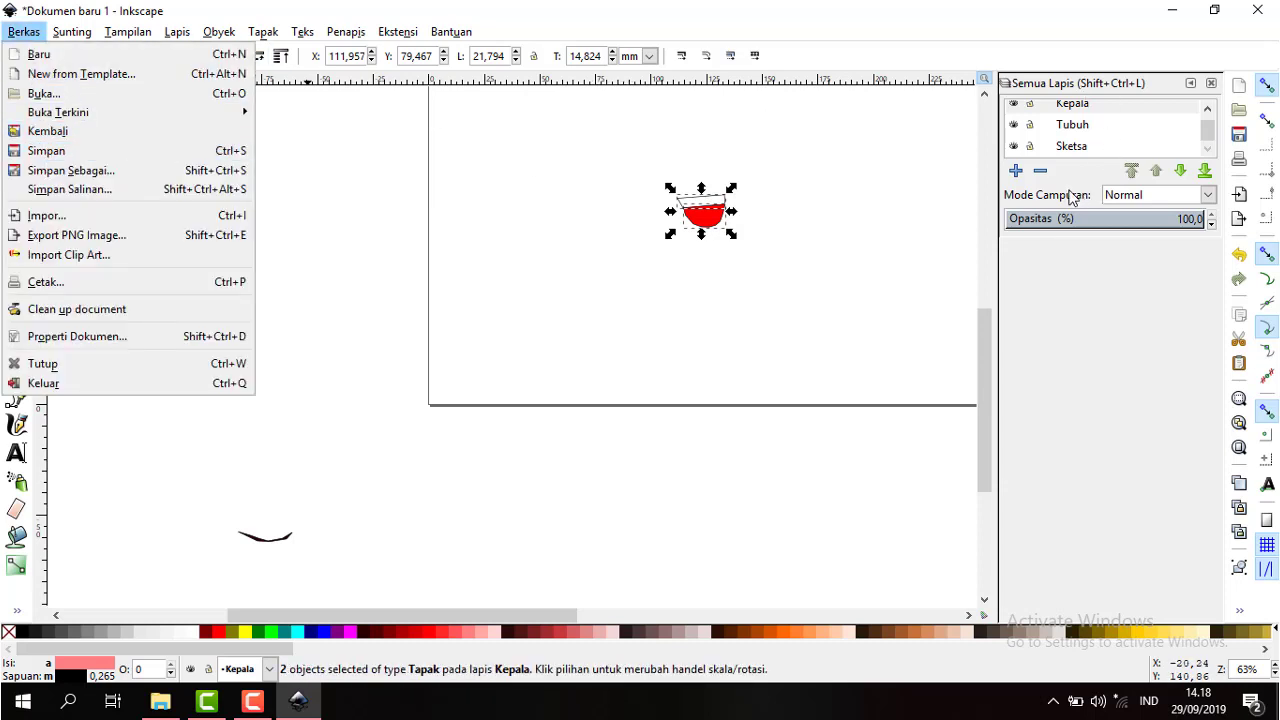
{"action": "left_click", "coordinate": [1243, 230]}
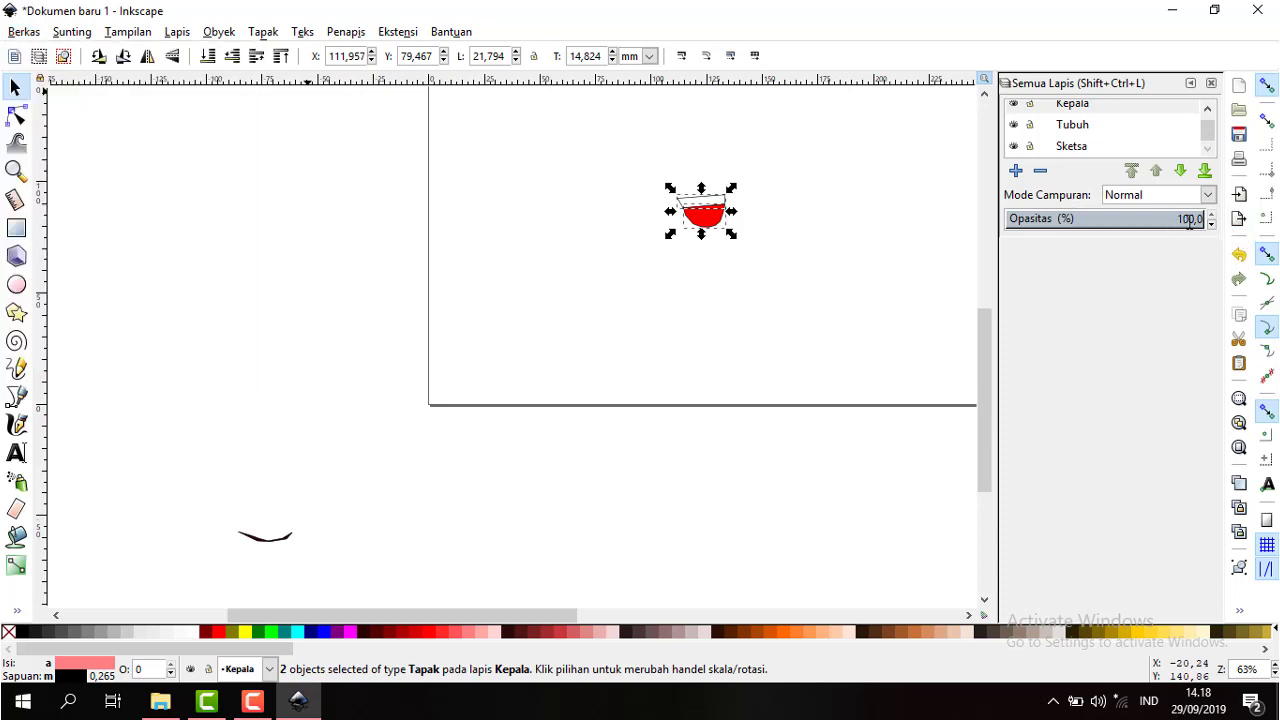
{"action": "left_click", "coordinate": [1239, 218]}
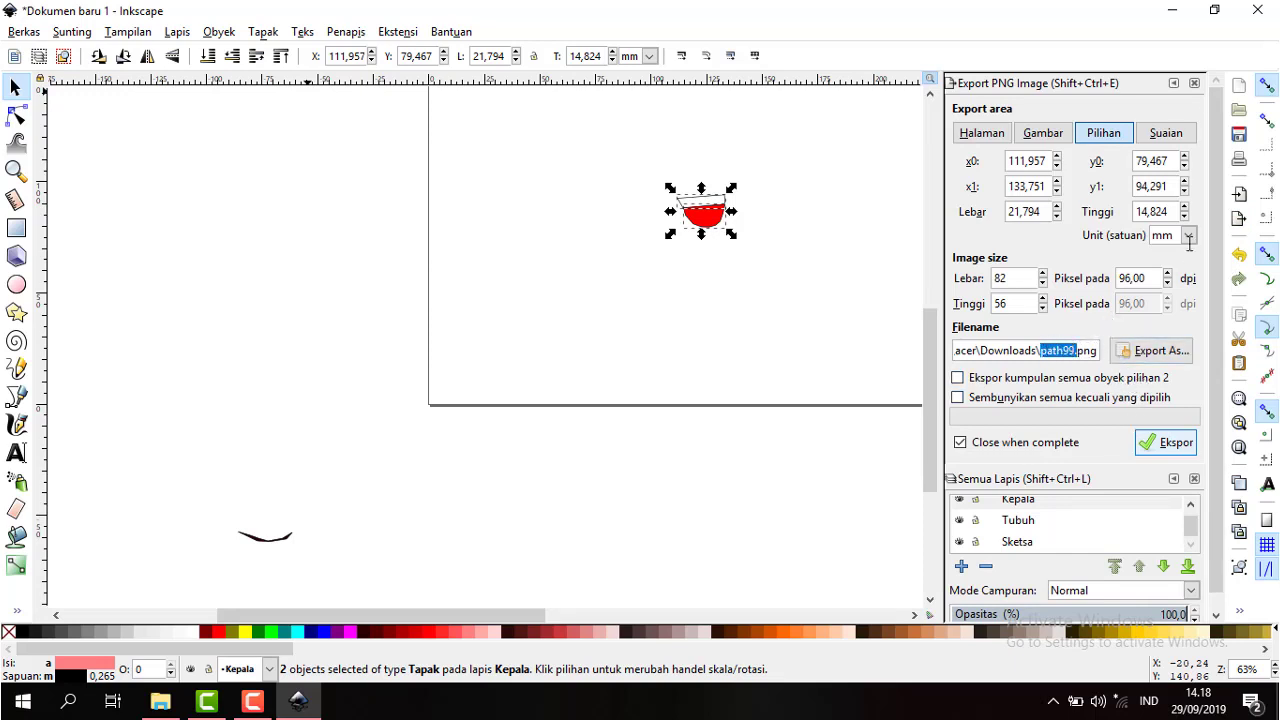
{"action": "type", "text": "mulu"}
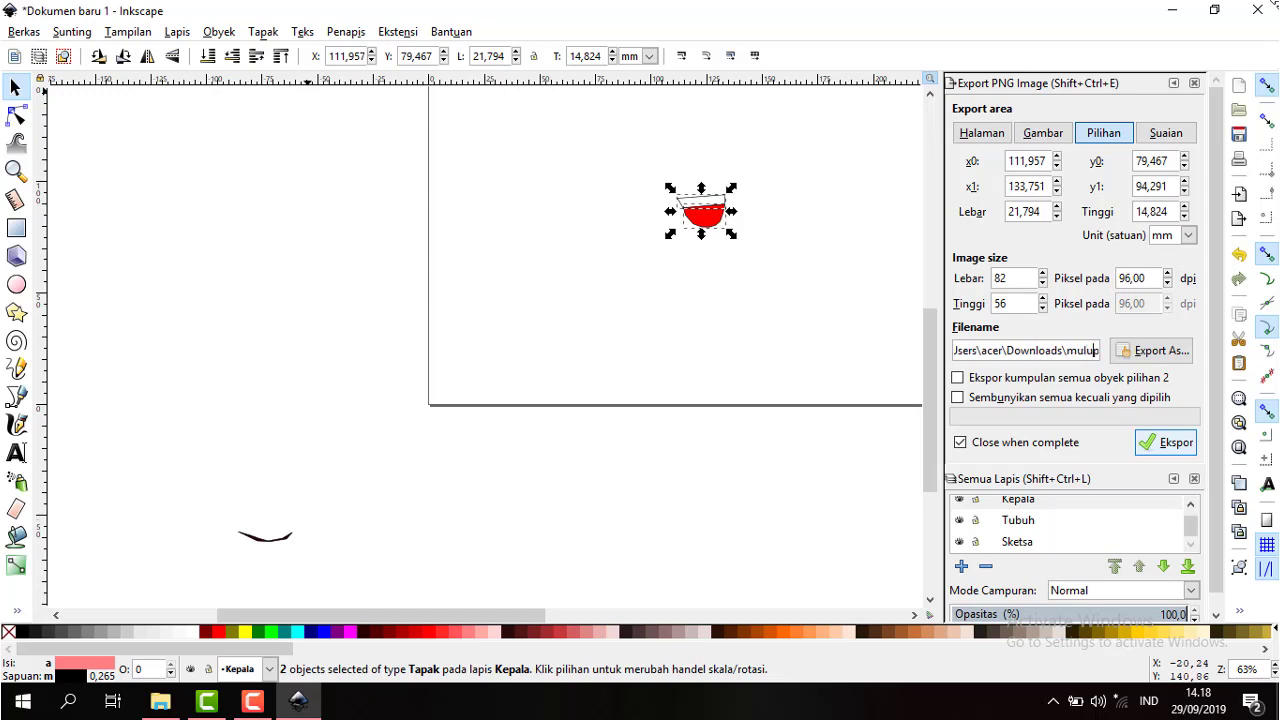
{"action": "type", "text": "3"}
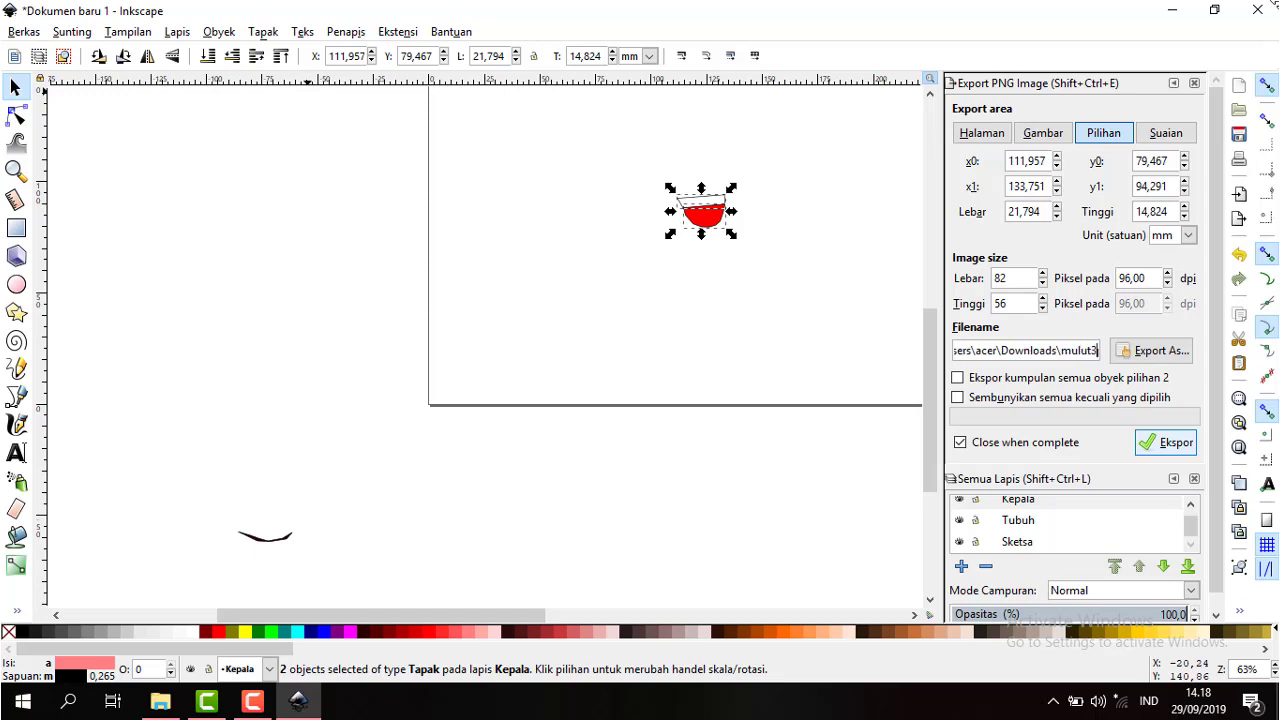
{"action": "left_click", "coordinate": [1166, 442]}
- Reselect the two red mouth shapes, switching their handles to rotate mode
{"action": "left_click_drag", "start_coordinate": [803, 308], "coordinate": [673, 182]}
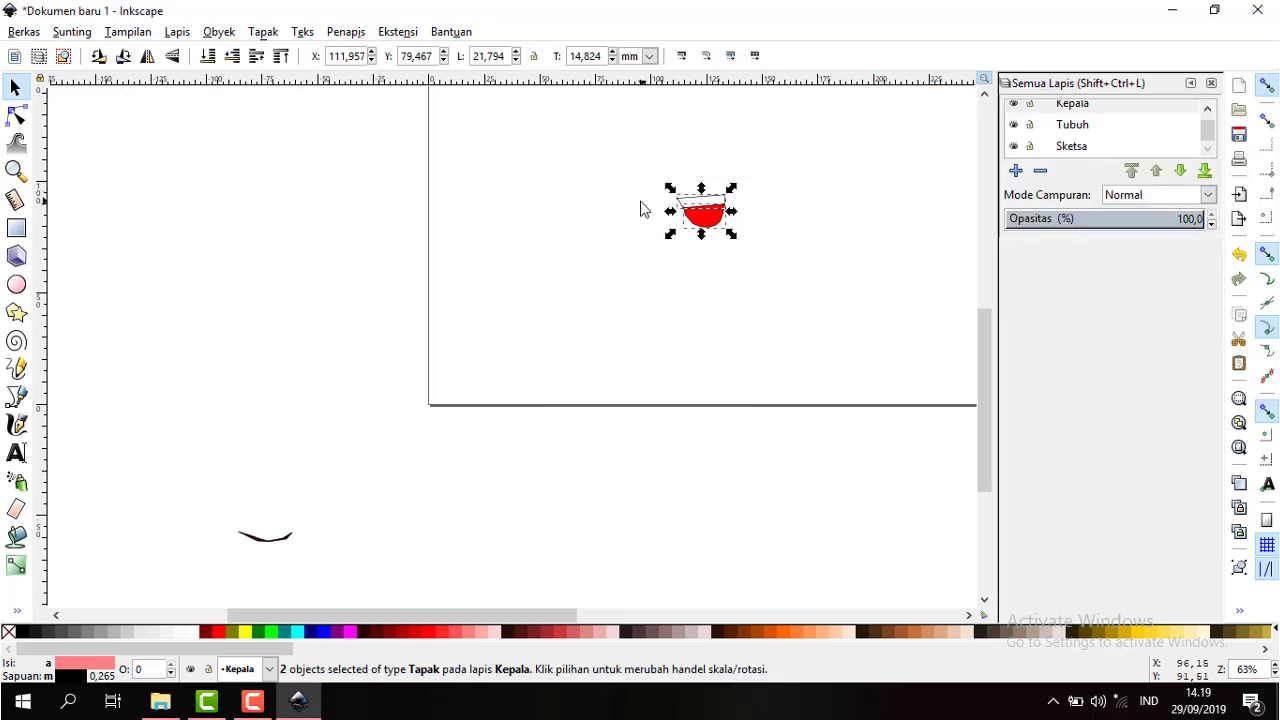
{"action": "left_click_drag", "start_coordinate": [638, 171], "coordinate": [771, 288]}
{"action": "left_click", "coordinate": [716, 229]}
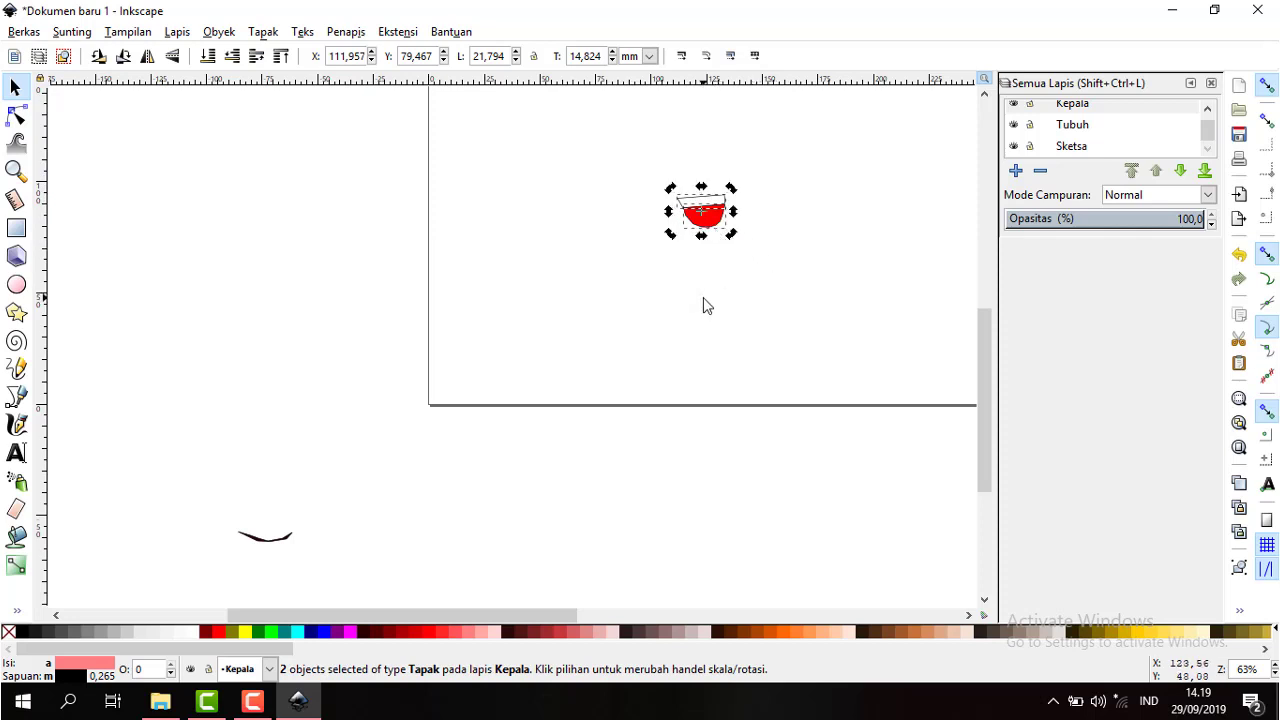
- Delete the red mouth and move the black smile curve onto the page
{"action": "key", "text": "Delete"}
{"action": "left_click_drag", "start_coordinate": [270, 545], "coordinate": [710, 210]}
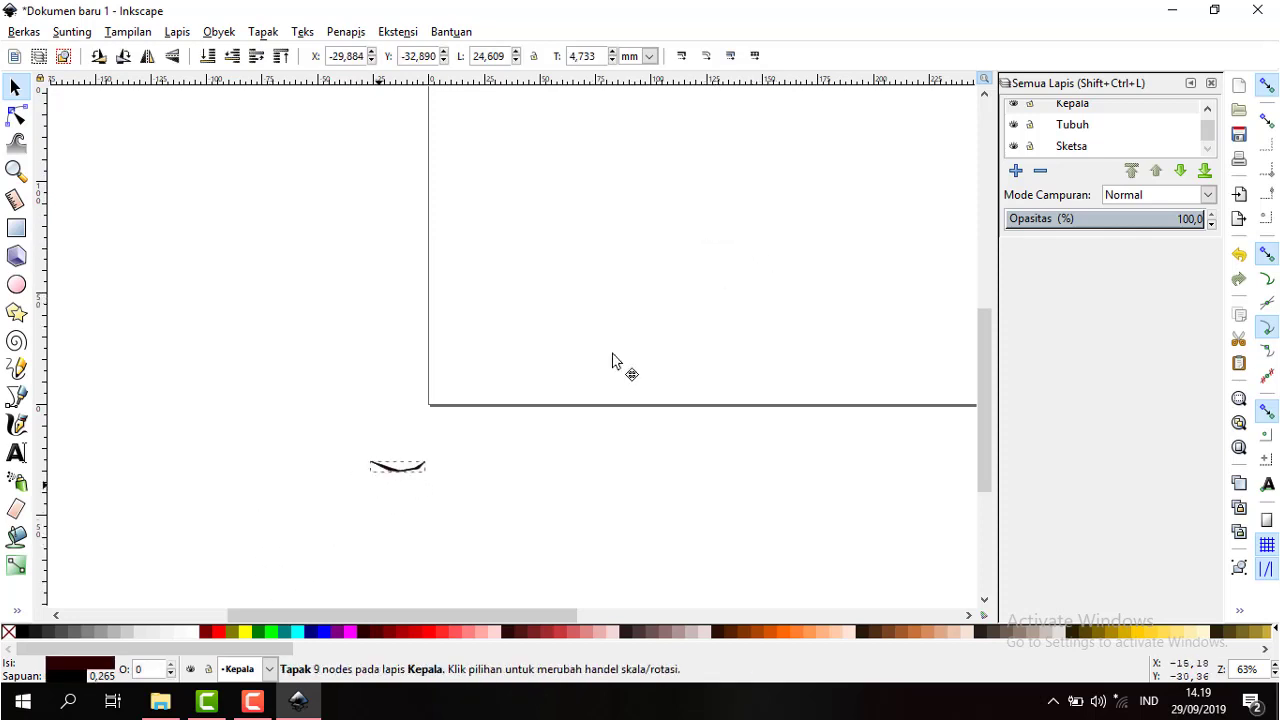
{"action": "left_click", "coordinate": [858, 252]}
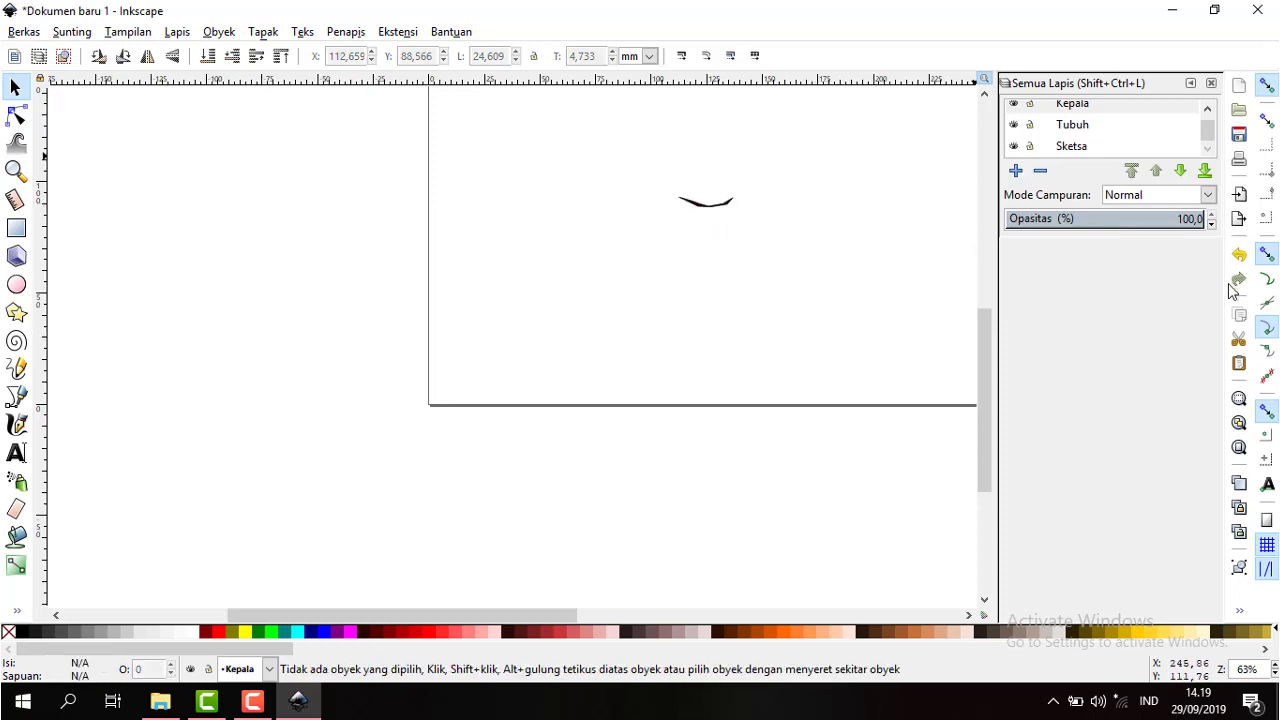
- Export the black smile curve as a PNG to Downloads, entering mulut5 as the name
{"action": "left_click", "coordinate": [1239, 218]}
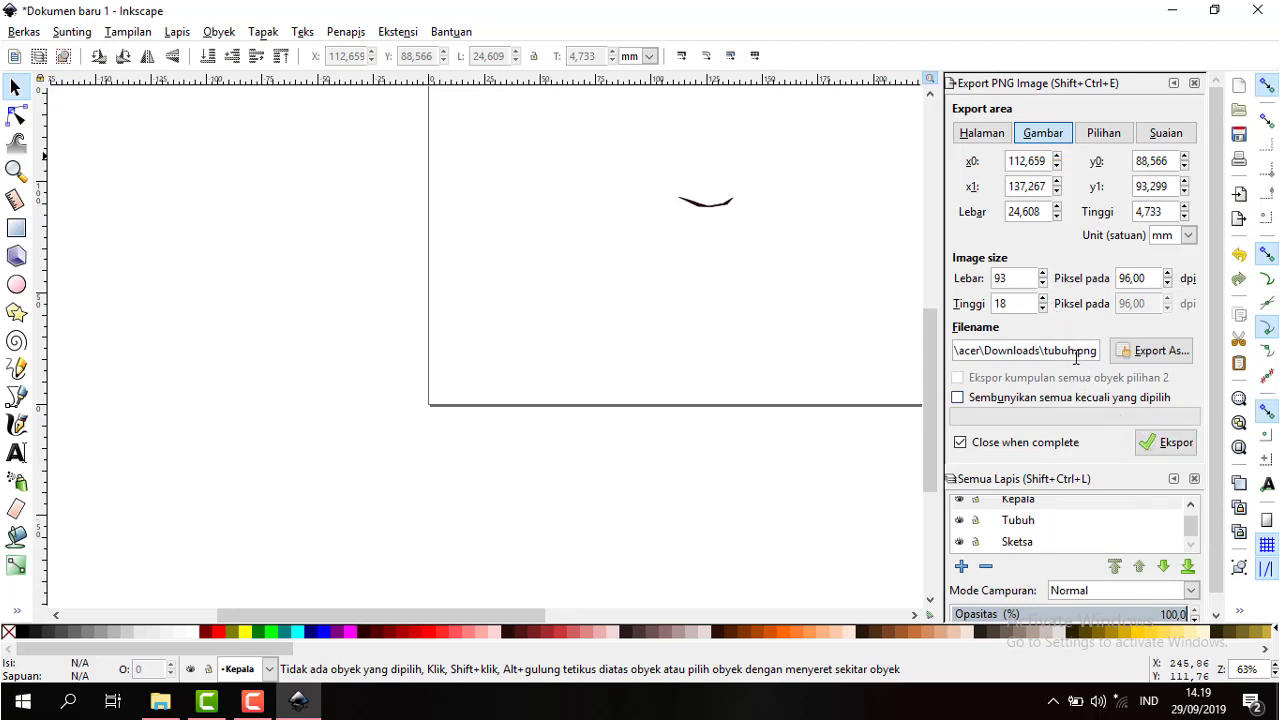
{"action": "left_click_drag", "start_coordinate": [1069, 357], "coordinate": [1054, 360]}
{"action": "type", "text": "mulut"}
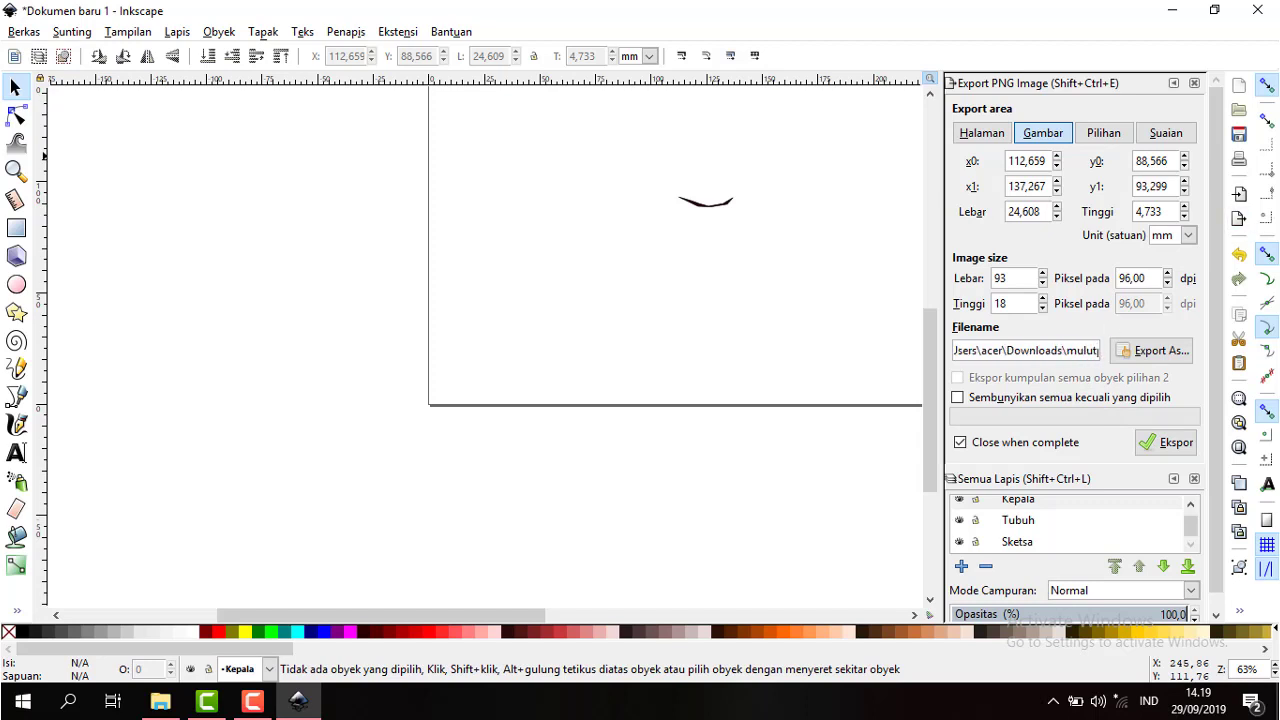
{"action": "type", "text": "5"}
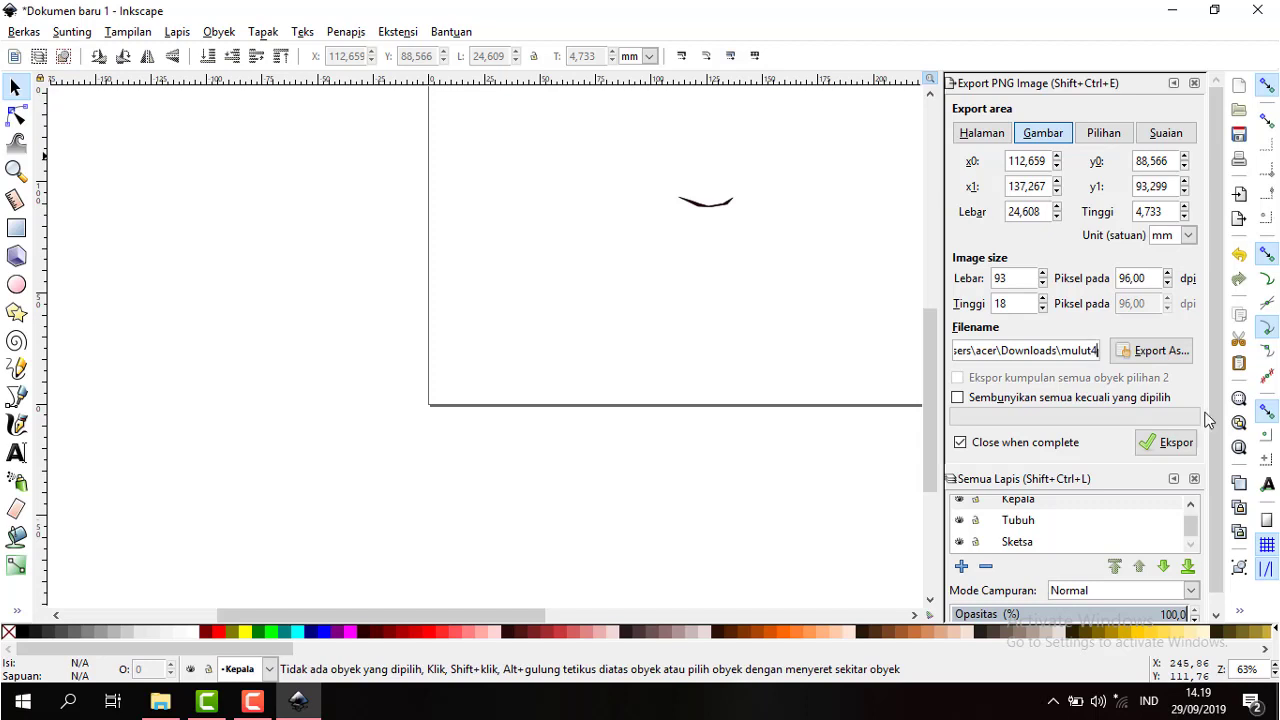
{"action": "left_click", "coordinate": [1155, 443]}
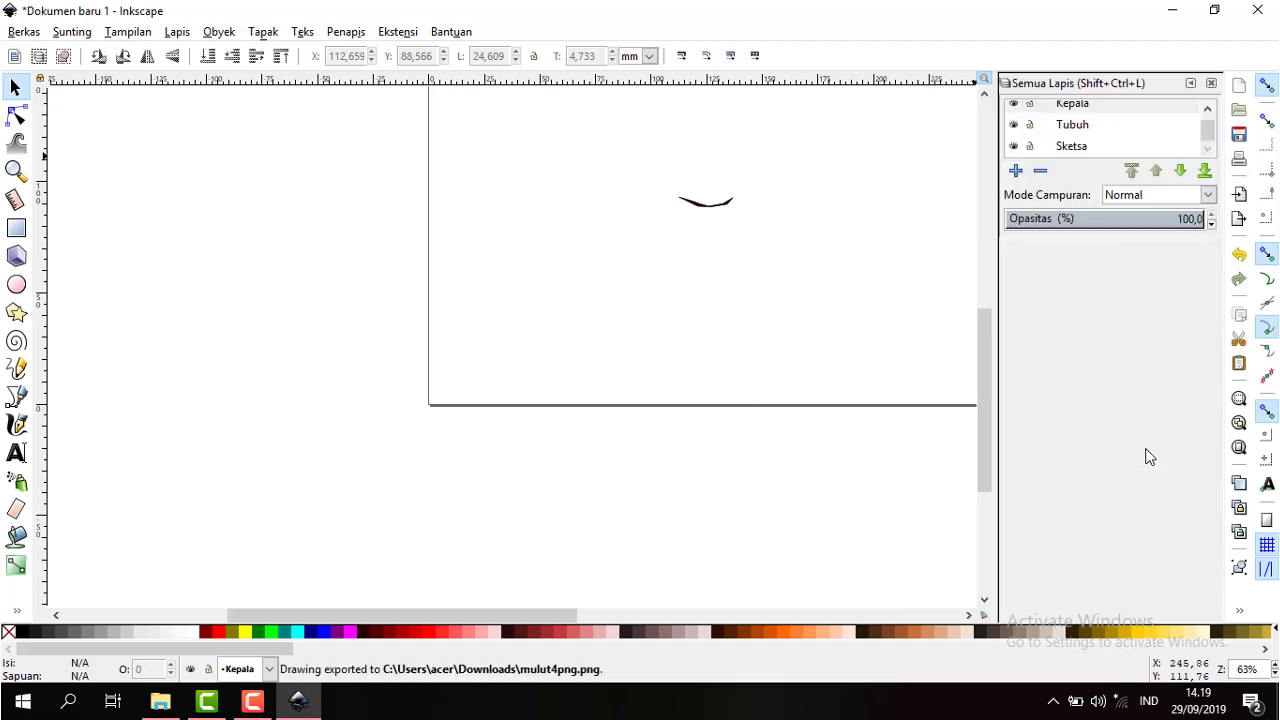
{"action": "left_click", "coordinate": [158, 703]}
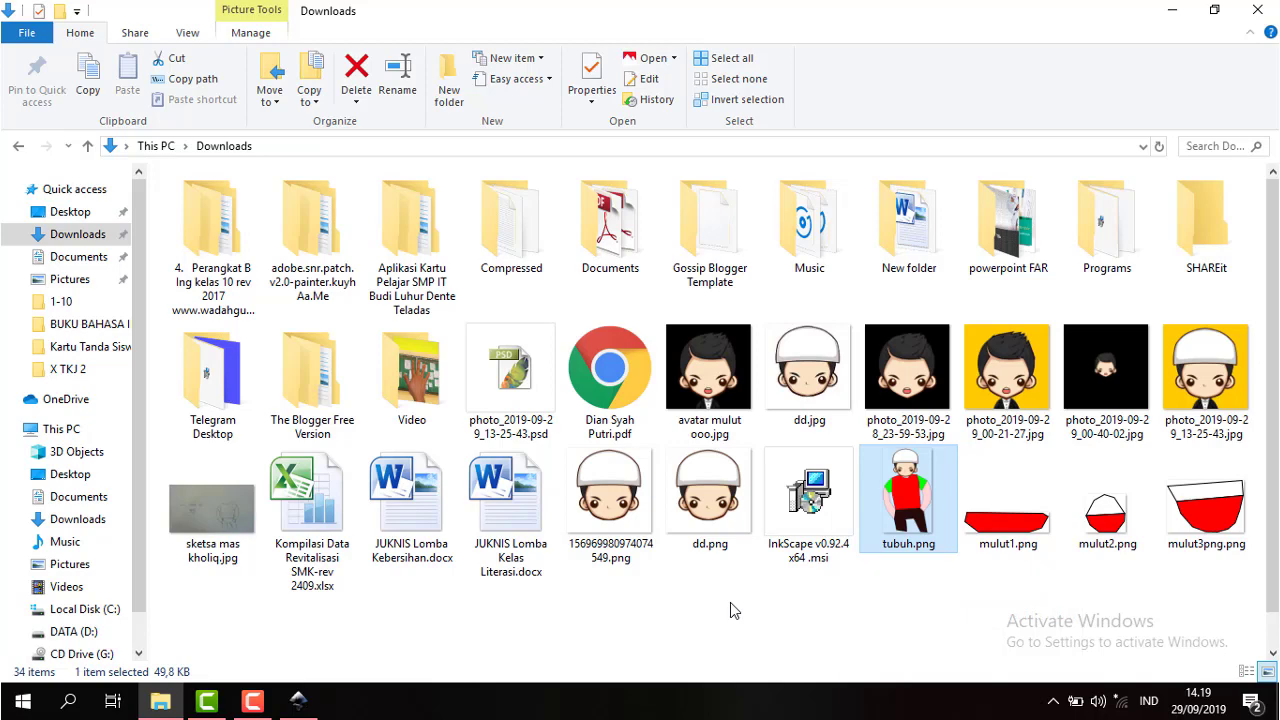
- Re-export the black smile curve, overwriting the existing mulut4png.png in Downloads
{"action": "left_click", "coordinate": [298, 700]}
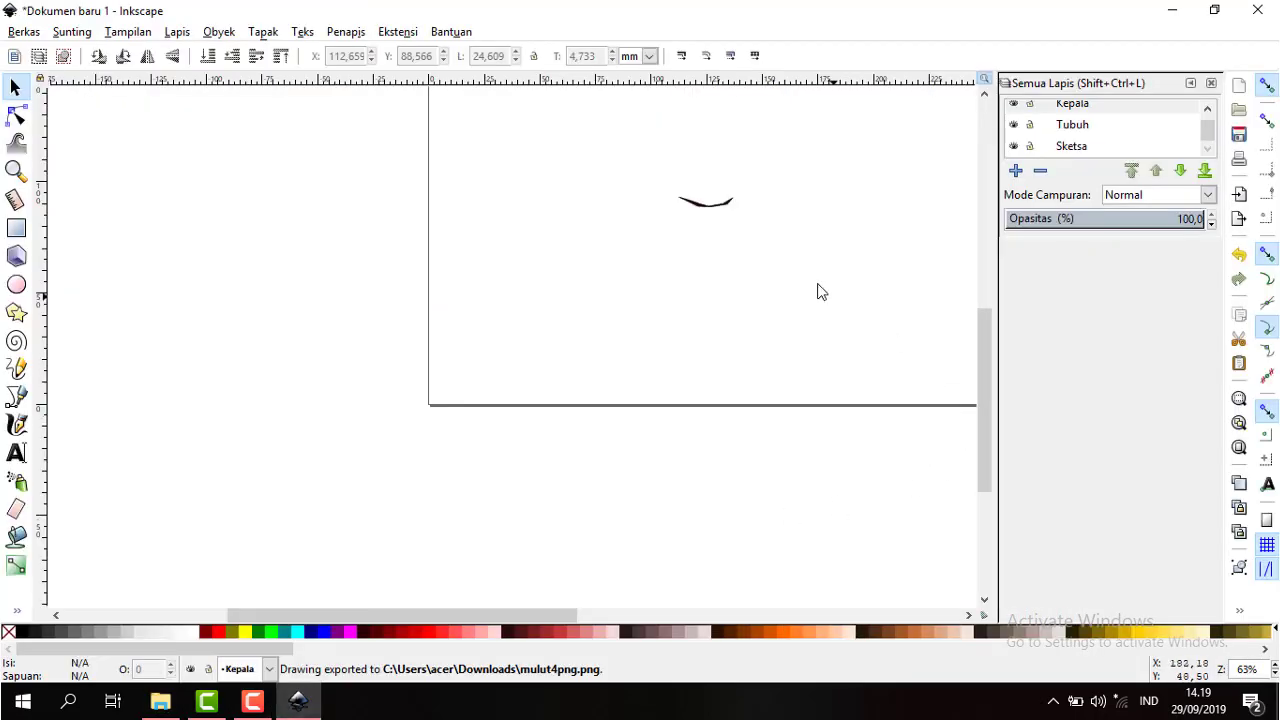
{"action": "scroll", "coordinate": [819, 285], "scroll_direction": "up", "scroll_amount": 2}
{"action": "scroll", "coordinate": [823, 263], "scroll_direction": "up", "scroll_amount": 2}
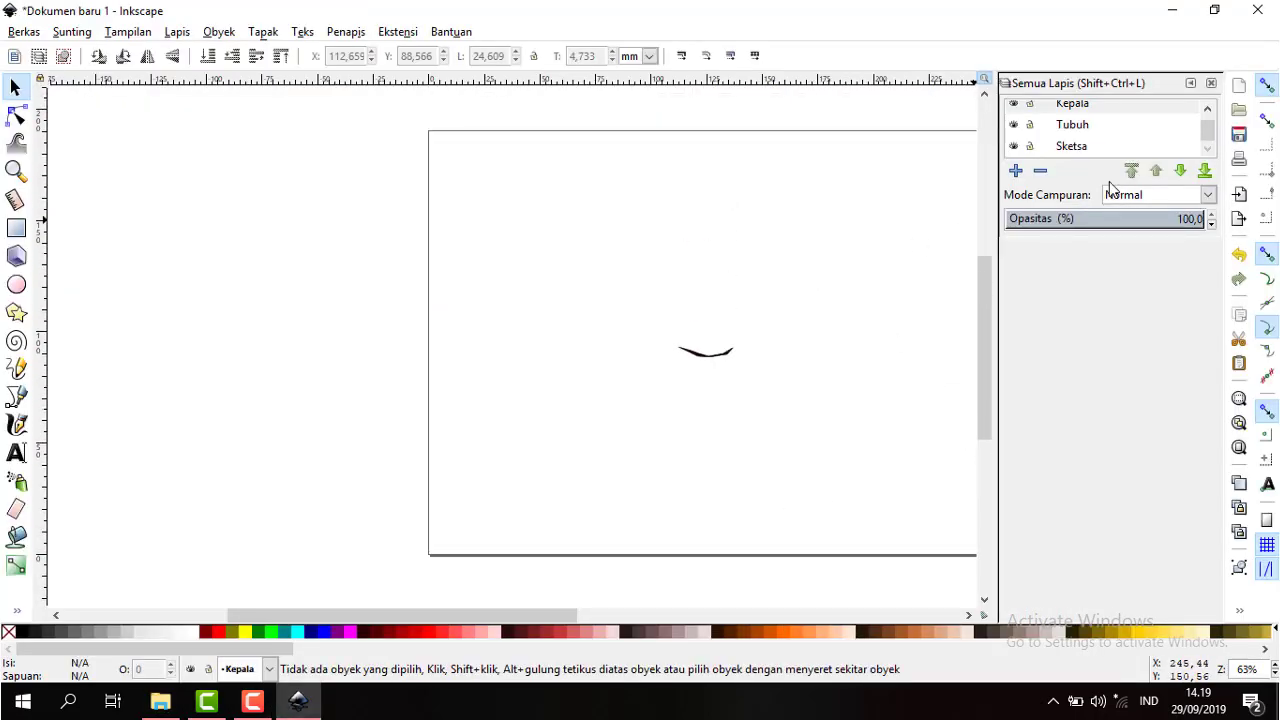
{"action": "left_click", "coordinate": [1238, 219]}
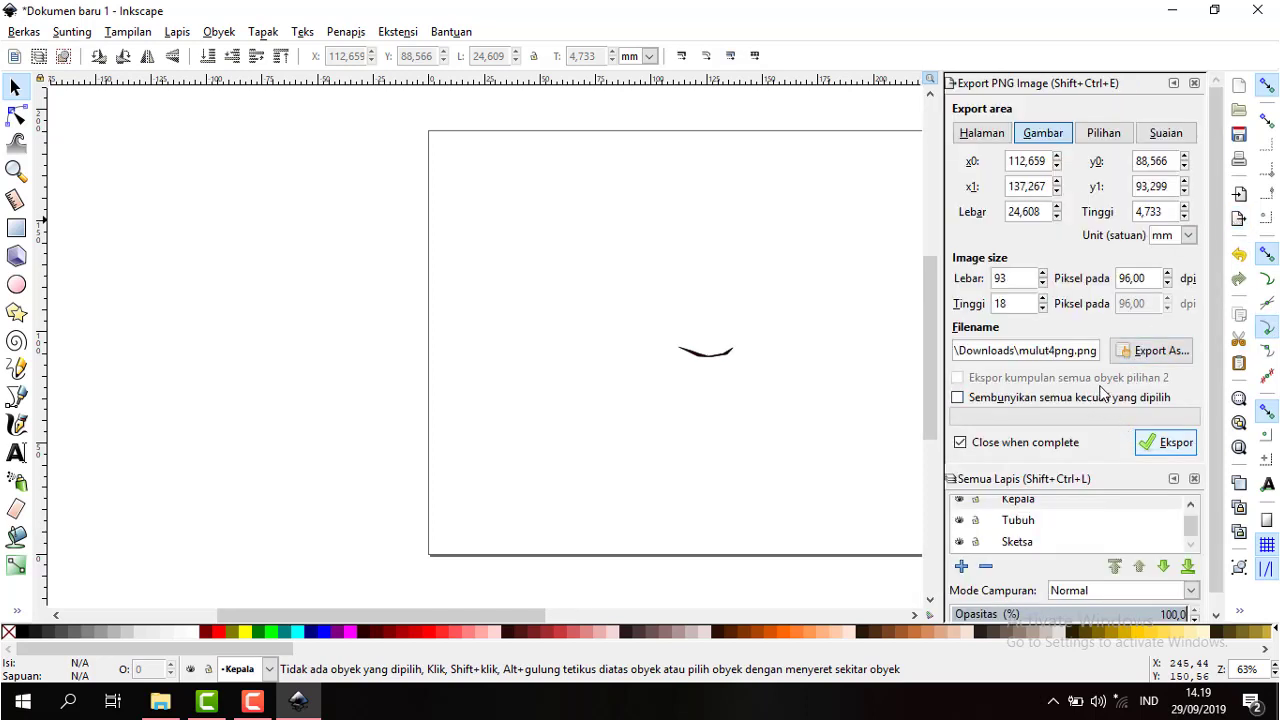
{"action": "left_click", "coordinate": [1158, 441]}
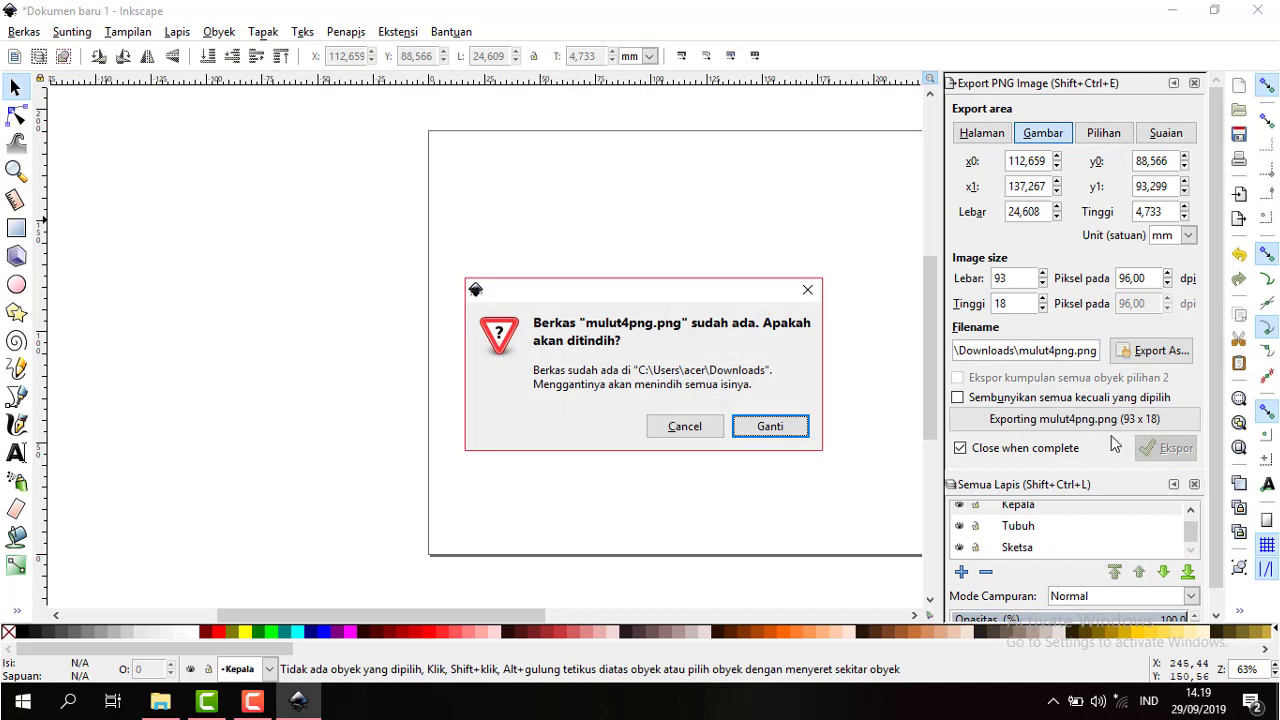
{"action": "left_click", "coordinate": [734, 427]}
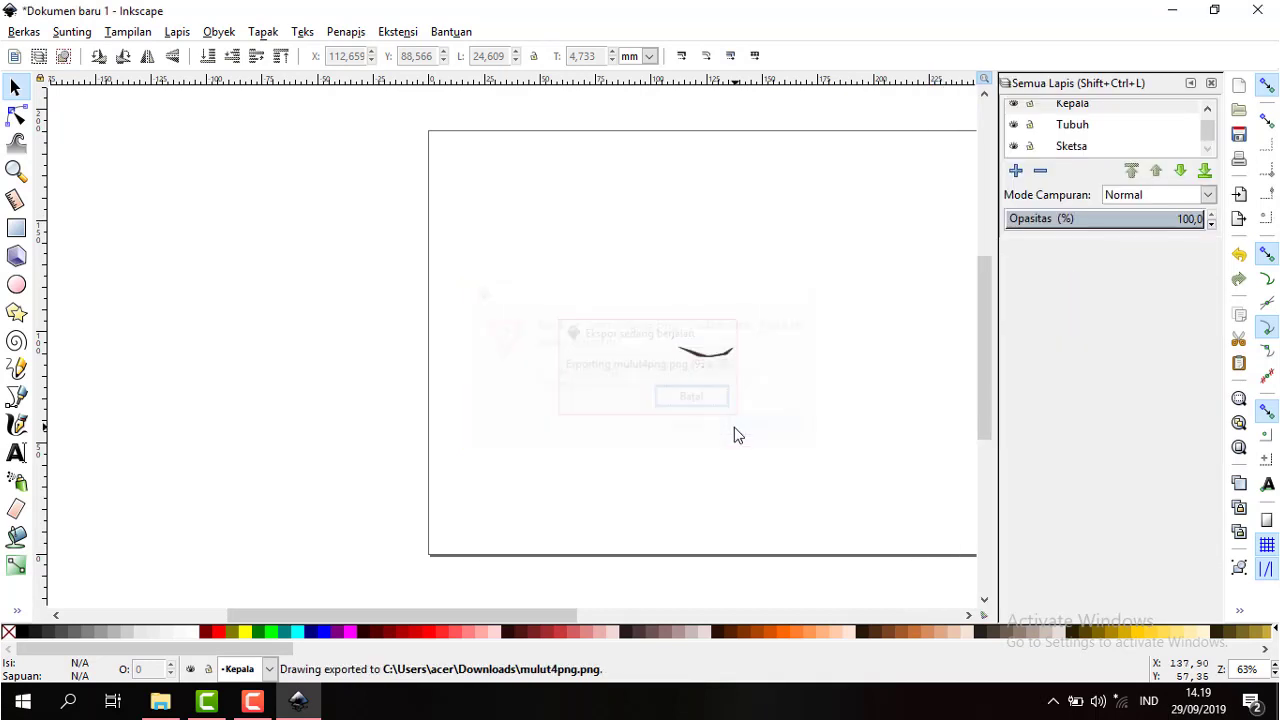
- Show the new mulut4png.png in Downloads and bring up the context menu for tubuh.png
{"action": "left_click", "coordinate": [176, 712]}
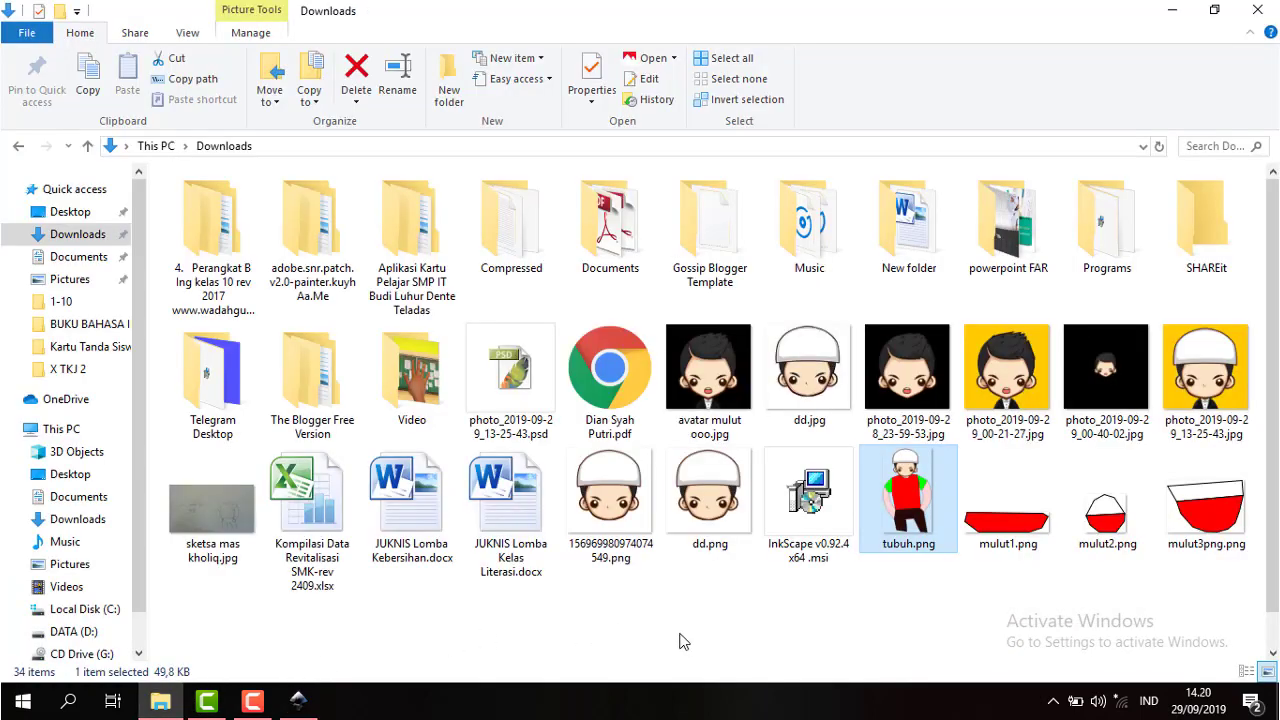
{"action": "scroll", "coordinate": [768, 459], "scroll_direction": "down", "scroll_amount": 1}
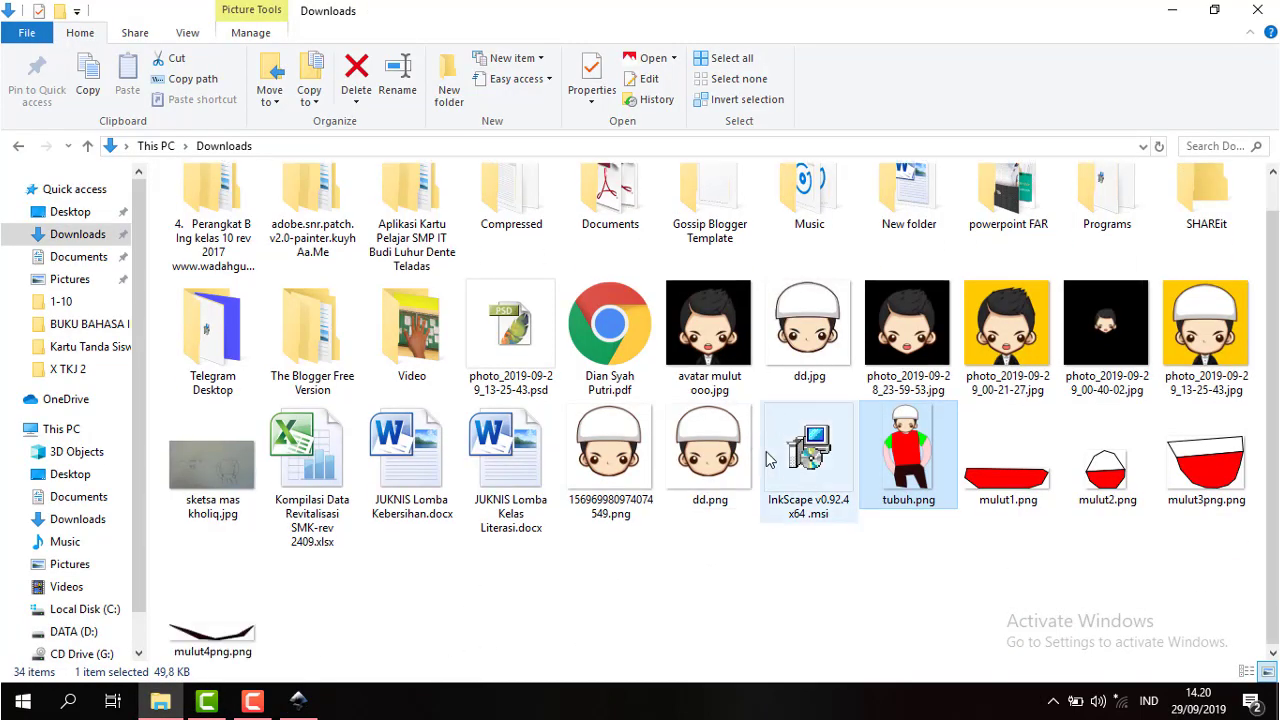
{"action": "left_click", "coordinate": [730, 530]}
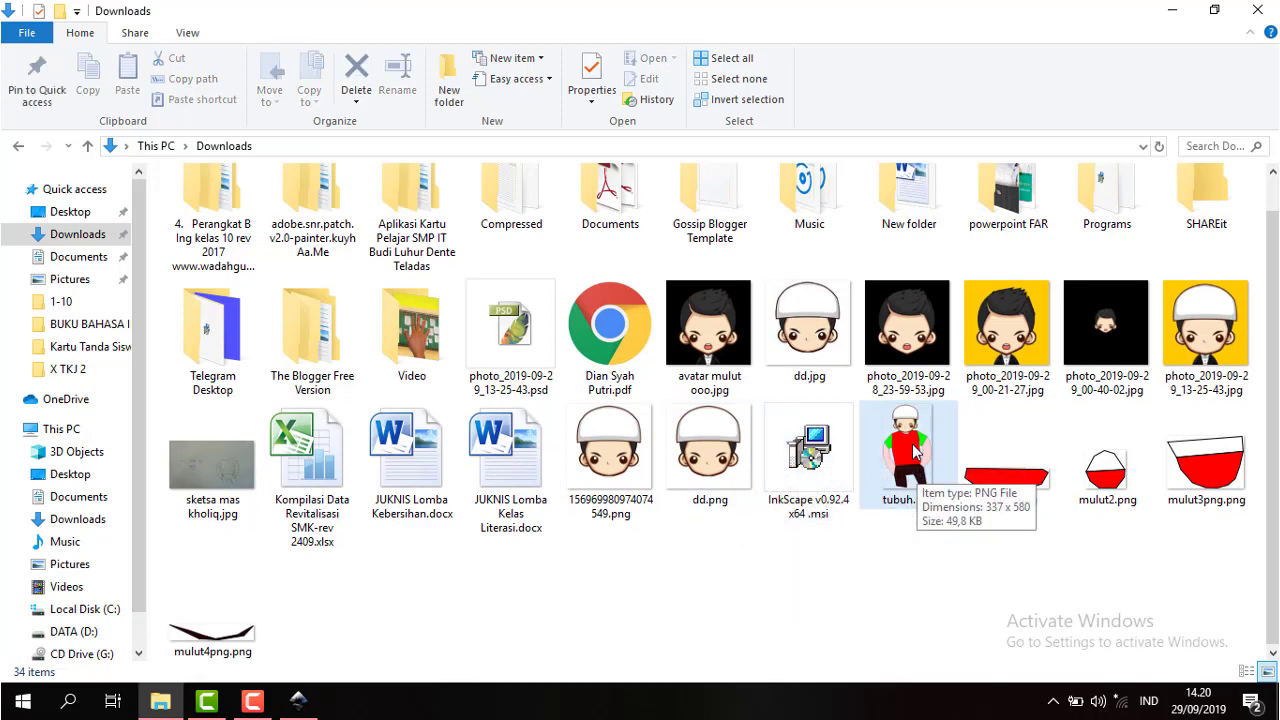
{"action": "right_click", "coordinate": [913, 450]}
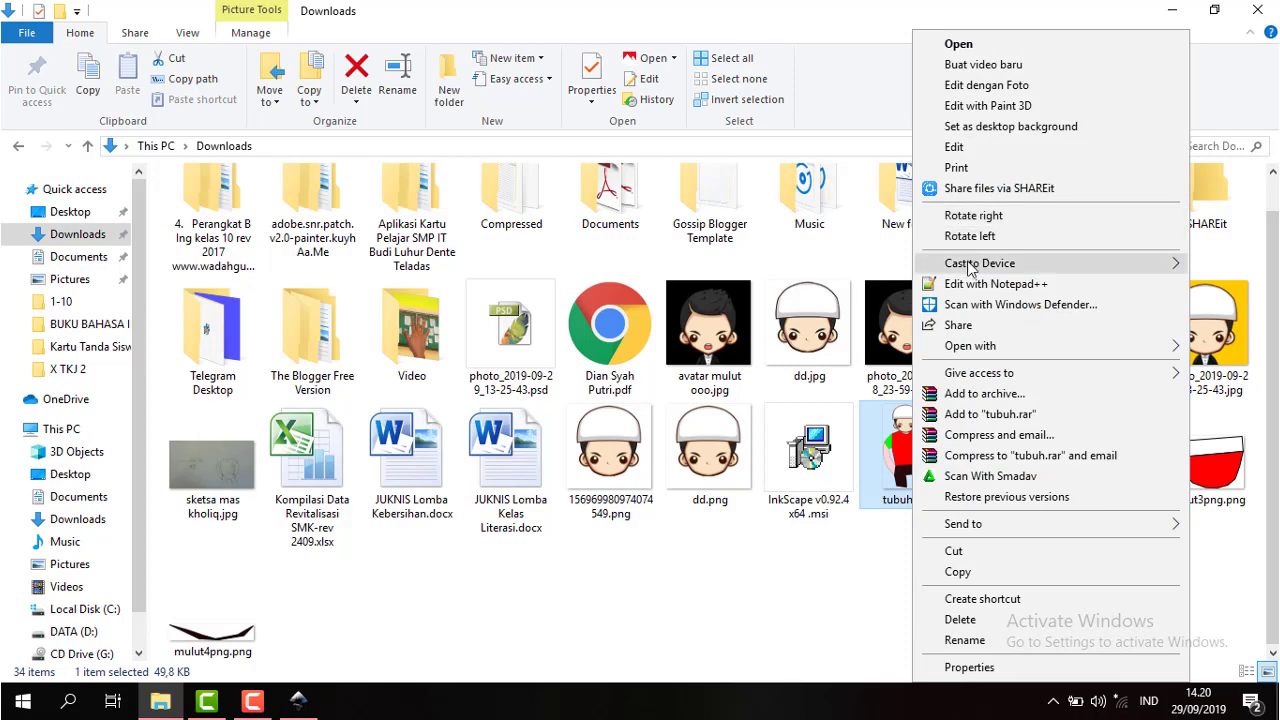
{"action": "mouse_move", "coordinate": [970, 345]}
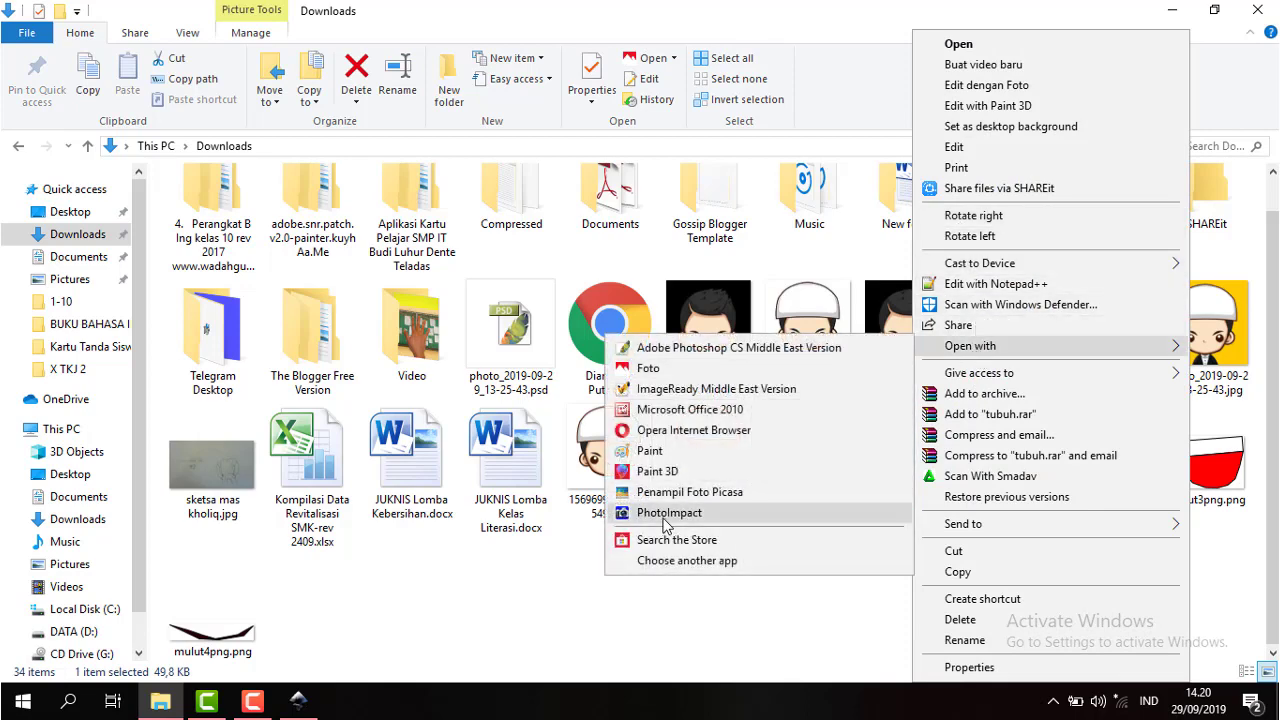
- View tubuh.png in Picasa, step through mulut2, mulut3 and mulut4, then close it and return to Inkscape
{"action": "left_click", "coordinate": [664, 492]}
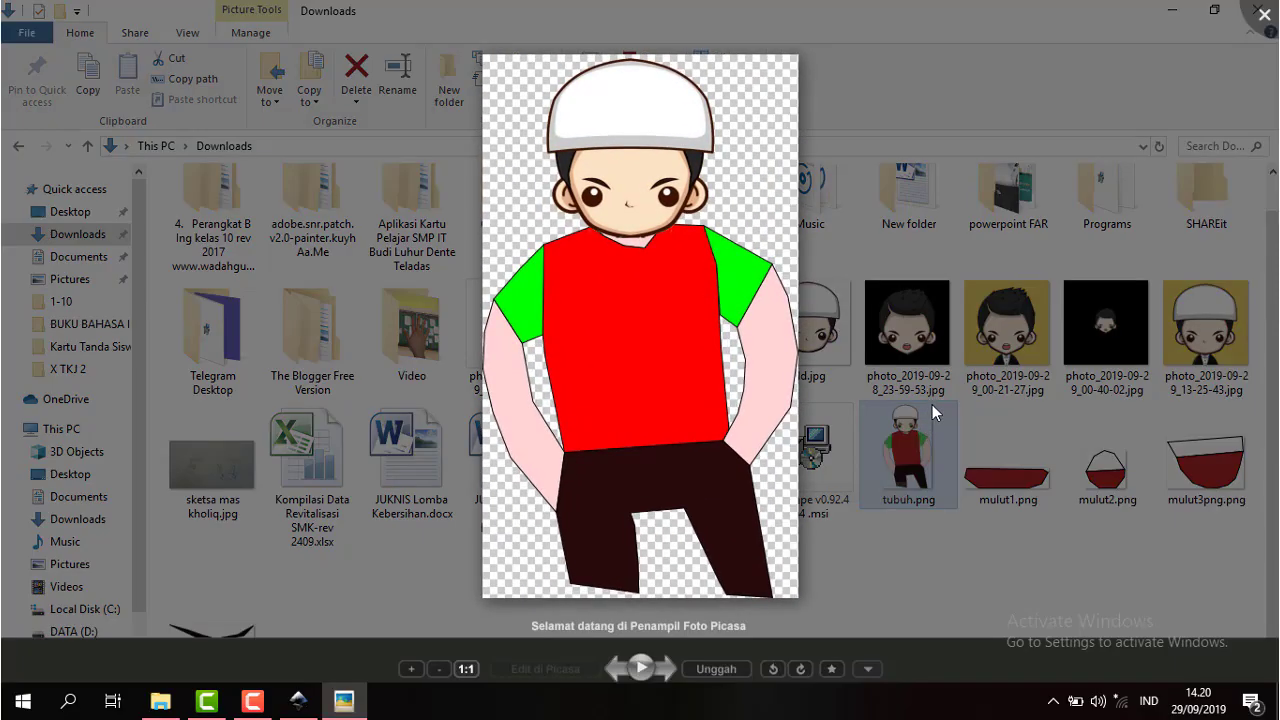
{"action": "key", "text": "Right"}
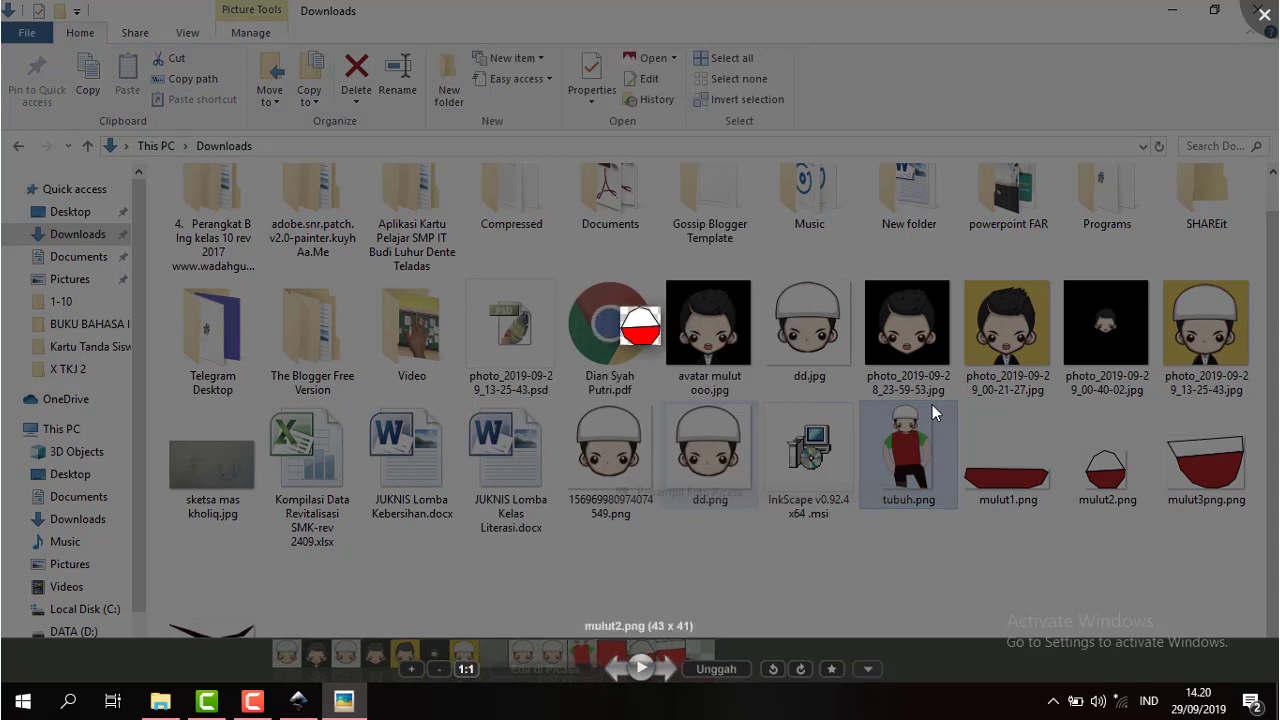
{"action": "key", "text": "Right"}
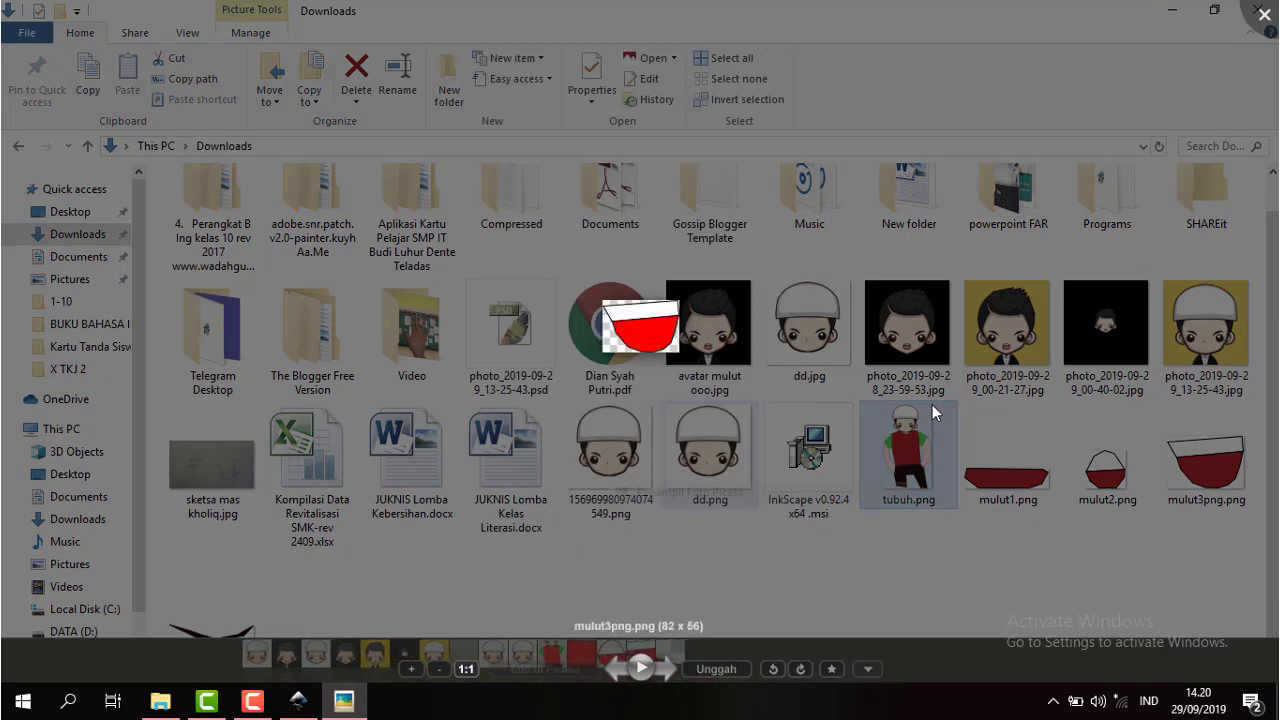
{"action": "key", "text": "Right"}
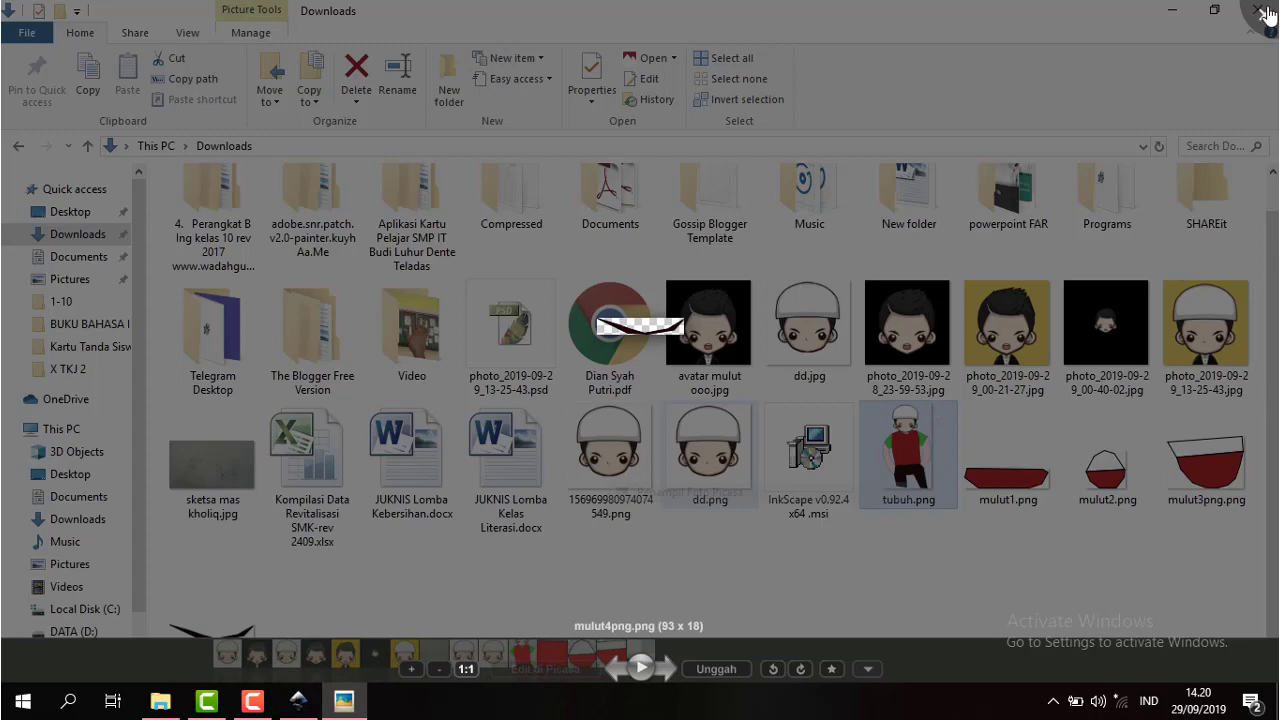
{"action": "left_click", "coordinate": [1265, 14]}
{"action": "left_click", "coordinate": [299, 703]}
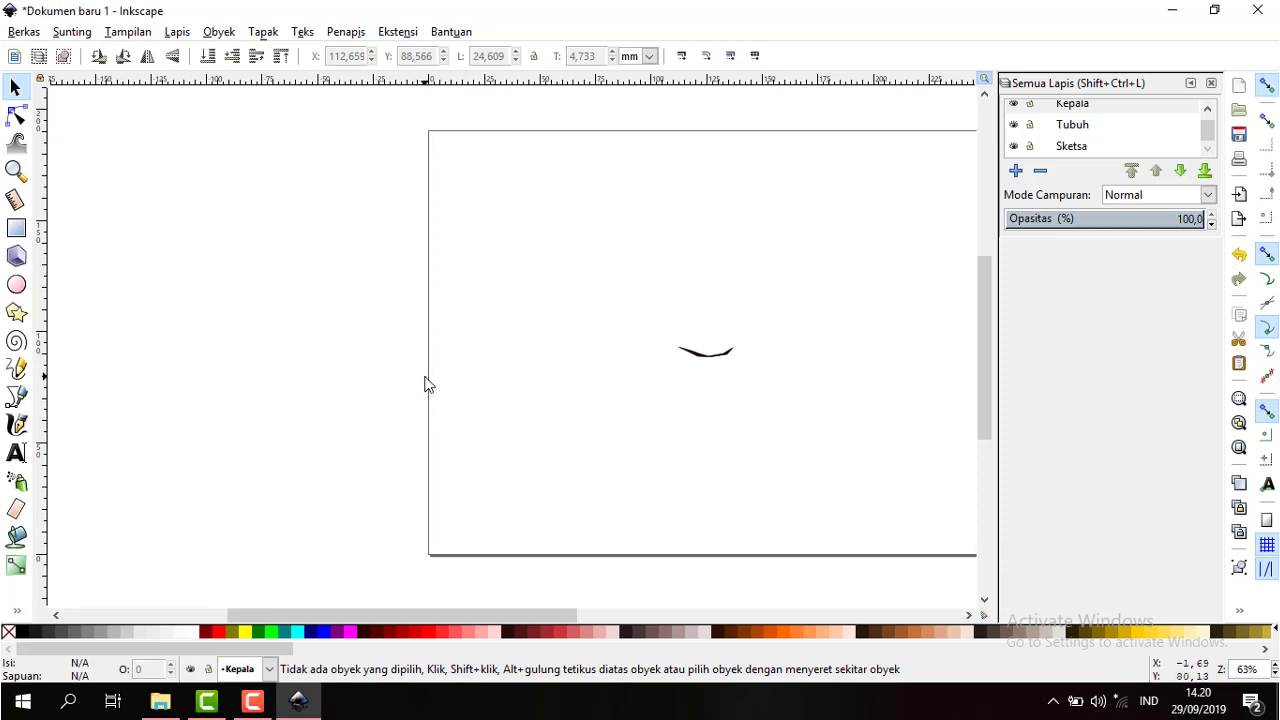
{"action": "left_click_drag", "start_coordinate": [328, 615], "coordinate": [443, 627]}
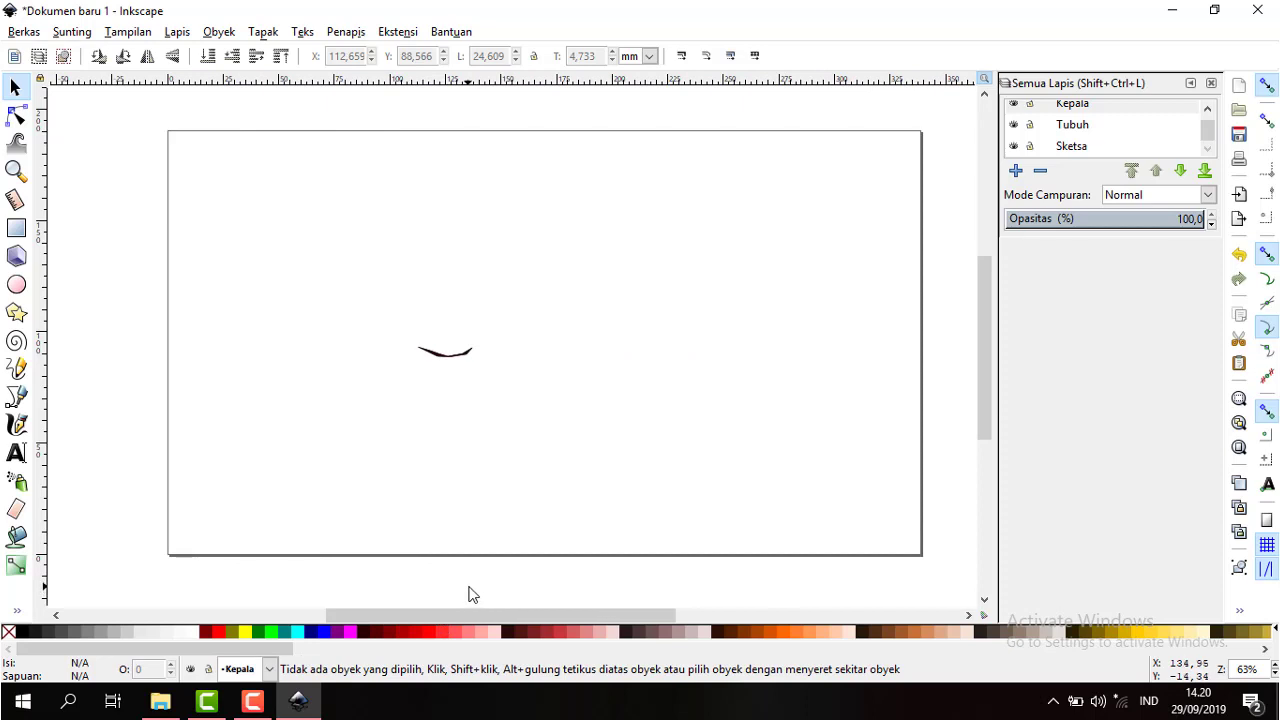